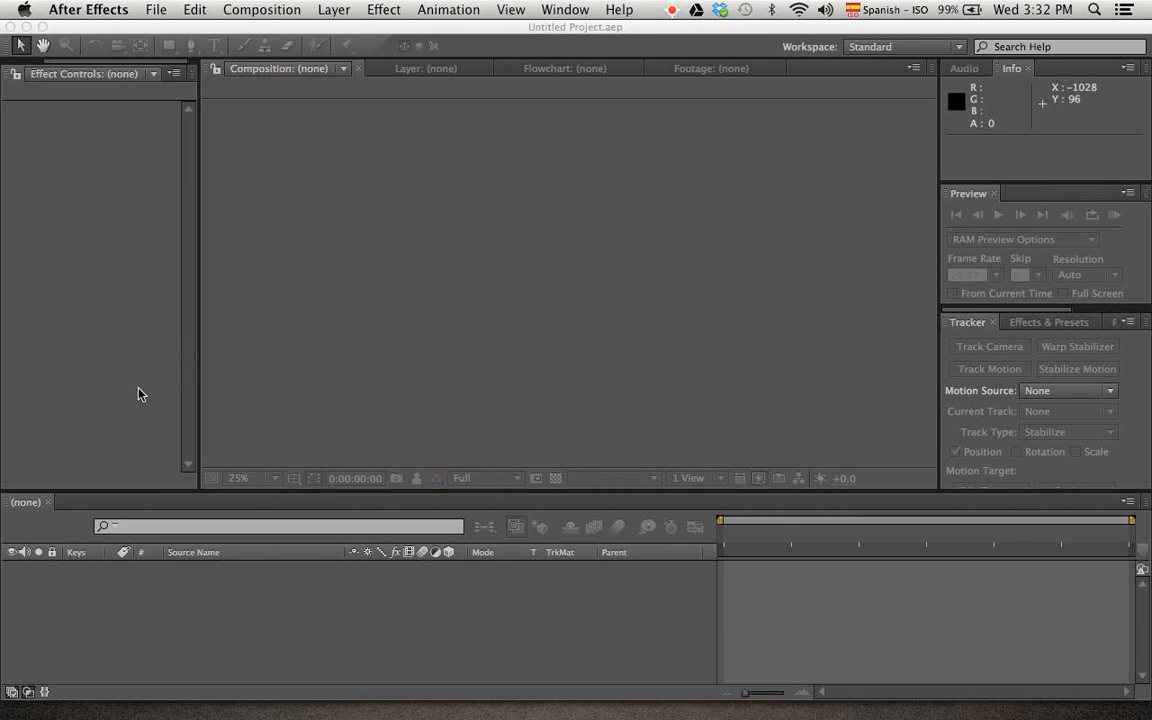
Switch to Finder and preview the source images eiffeil.psd, mapa.psd and fondo.psd in the Ejercicio3D folder
{"action": "key", "text": "super+Tab"}
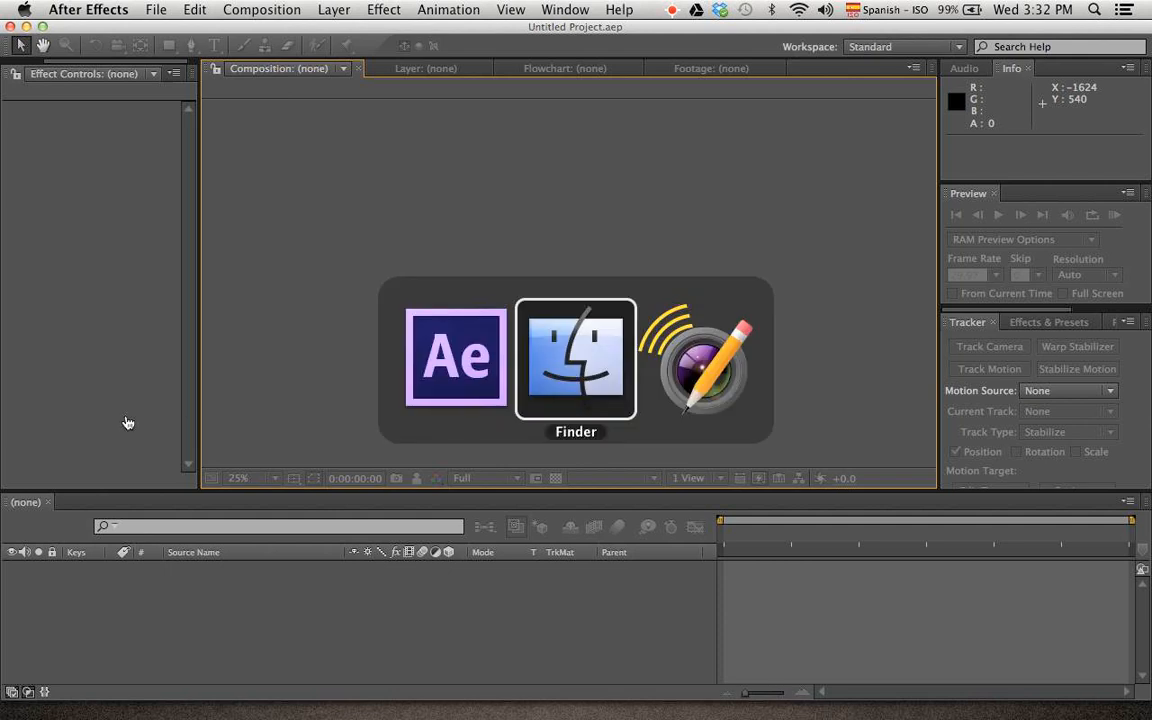
{"action": "left_click", "coordinate": [645, 165]}
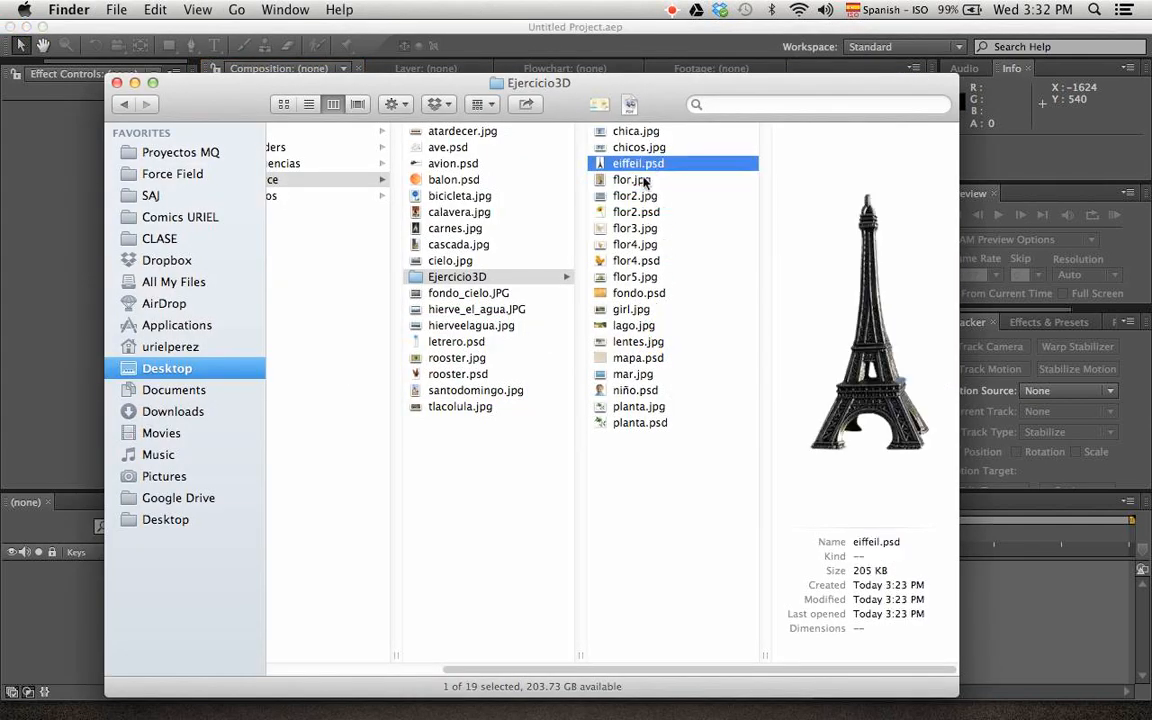
{"action": "key", "text": "space"}
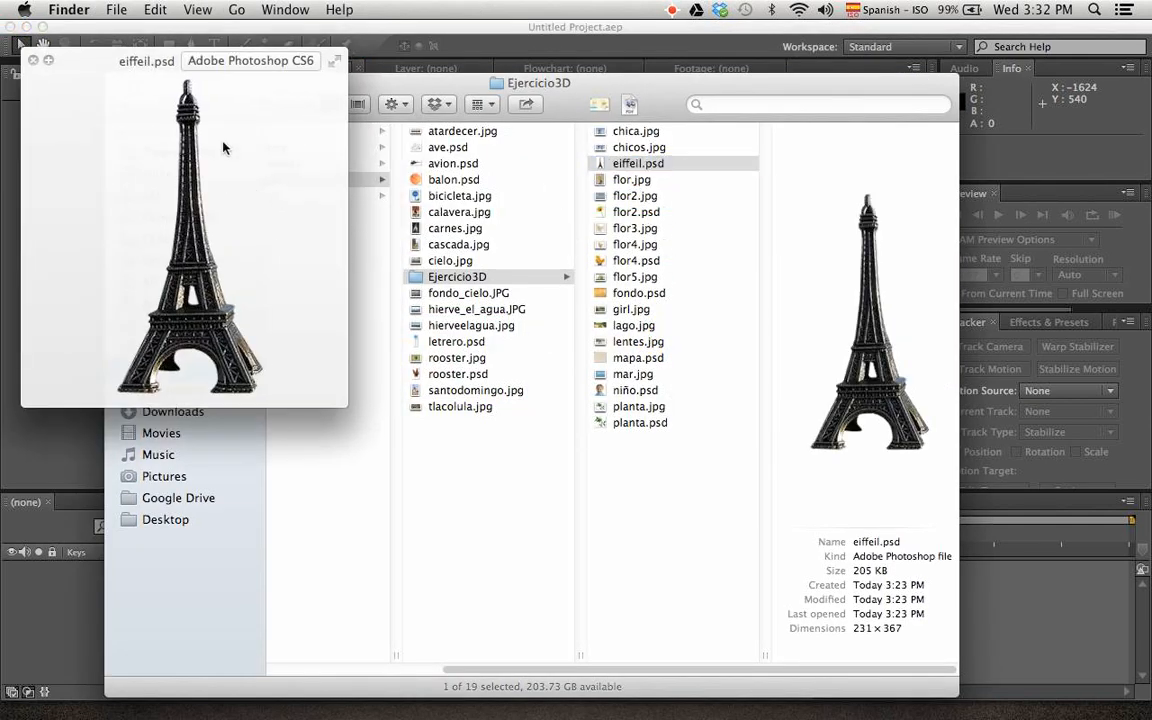
{"action": "left_click_drag", "start_coordinate": [110, 56], "coordinate": [266, 91]}
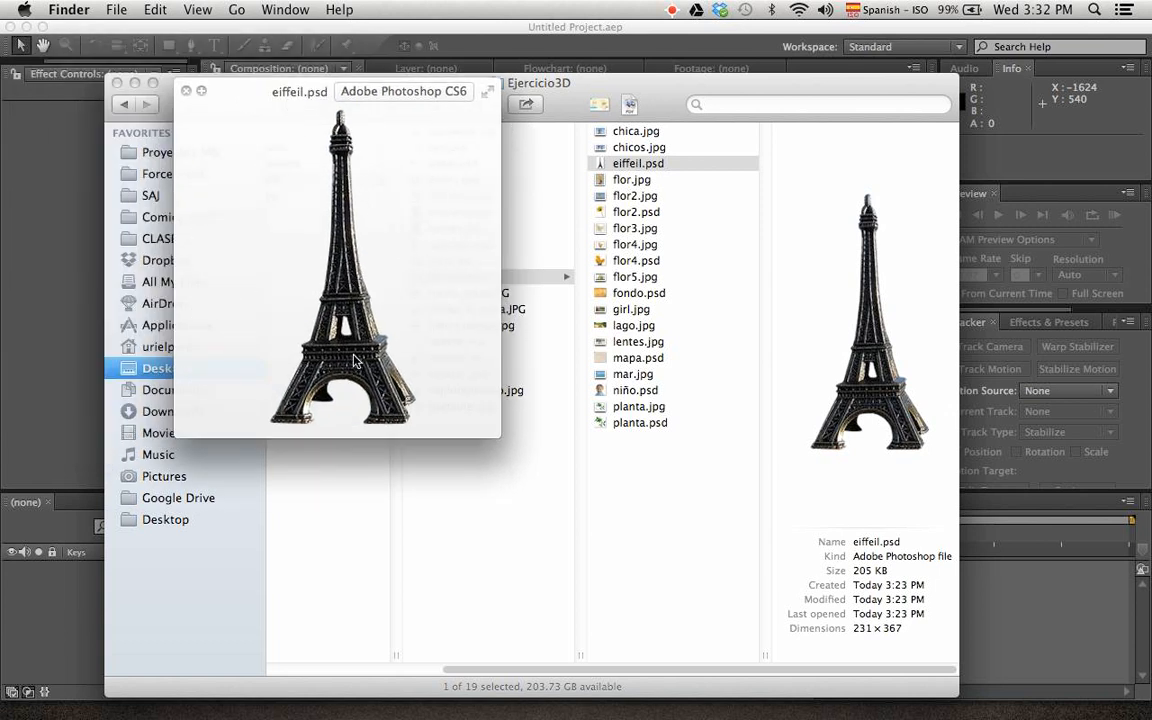
{"action": "key", "text": "space"}
{"action": "left_click", "coordinate": [650, 366]}
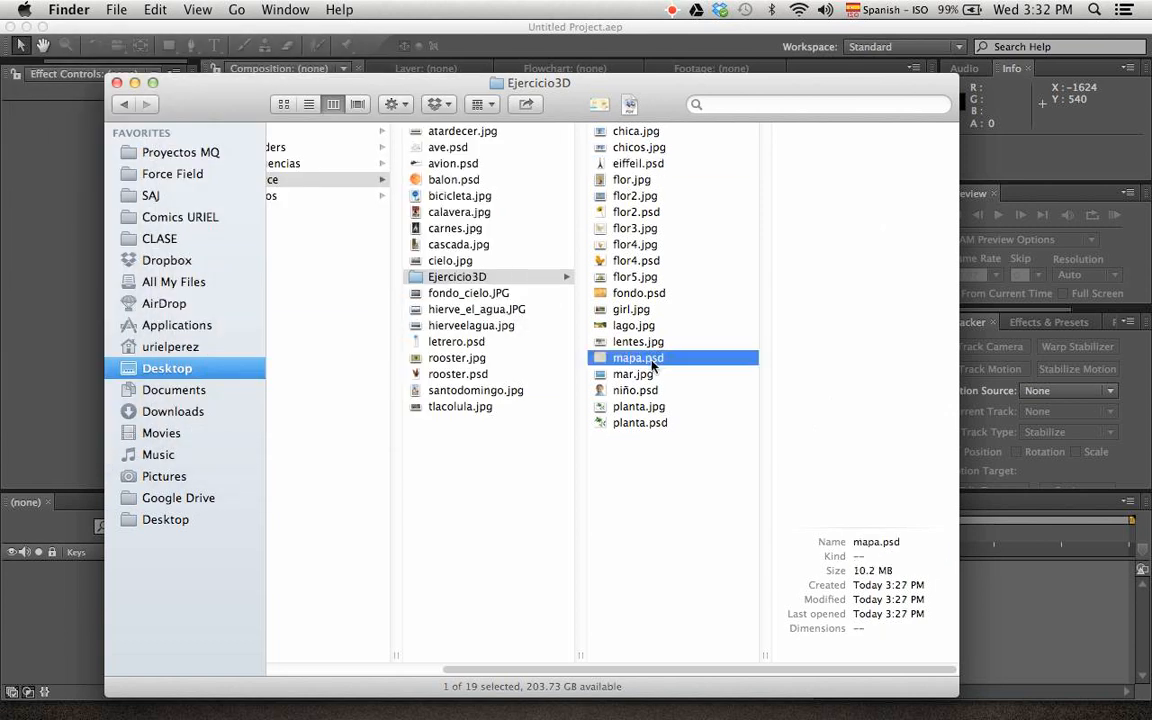
{"action": "key", "text": "space"}
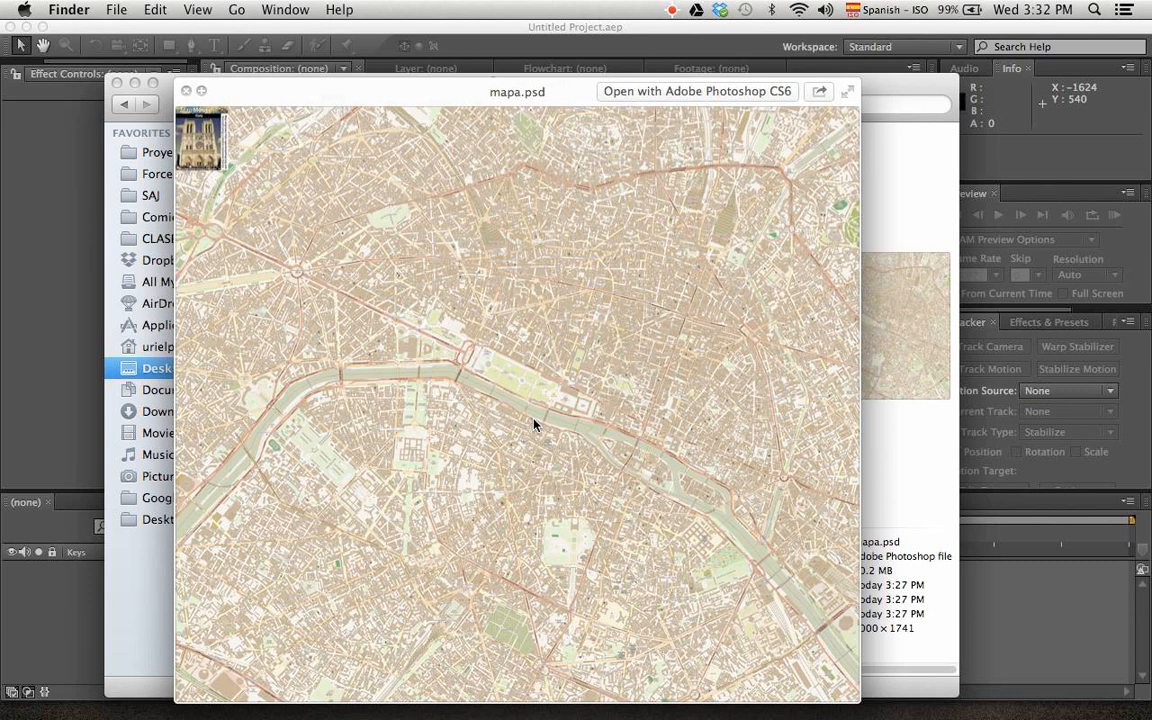
{"action": "key", "text": "space"}
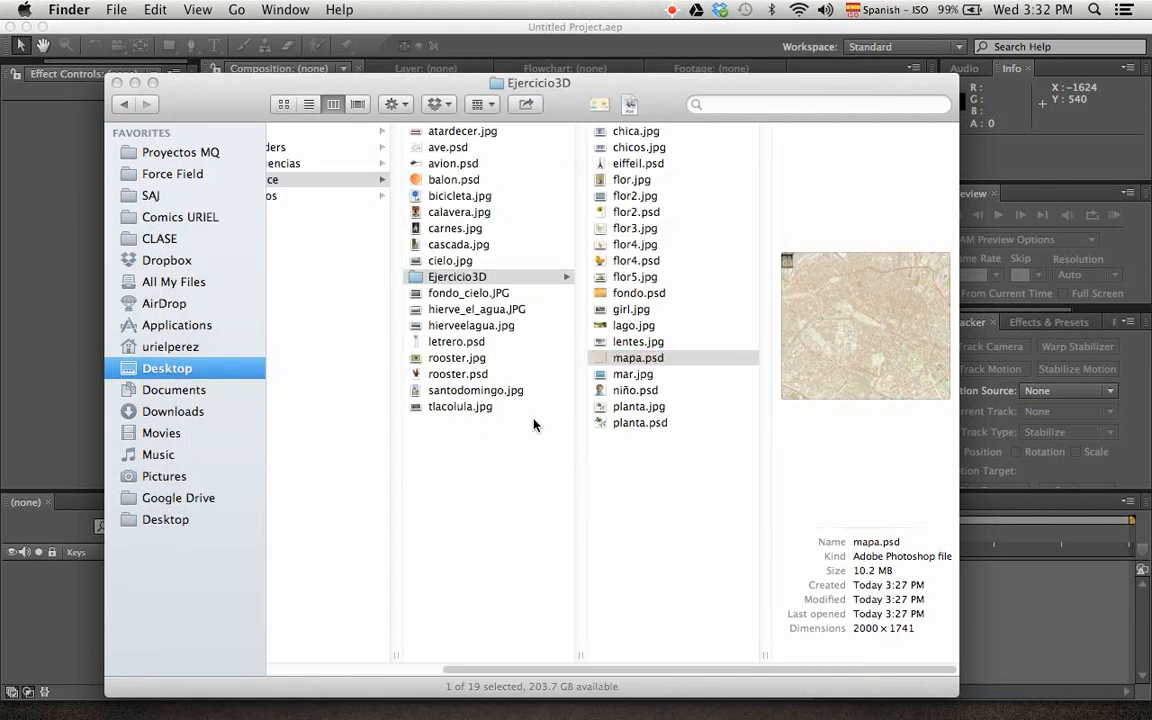
{"action": "left_click", "coordinate": [635, 298]}
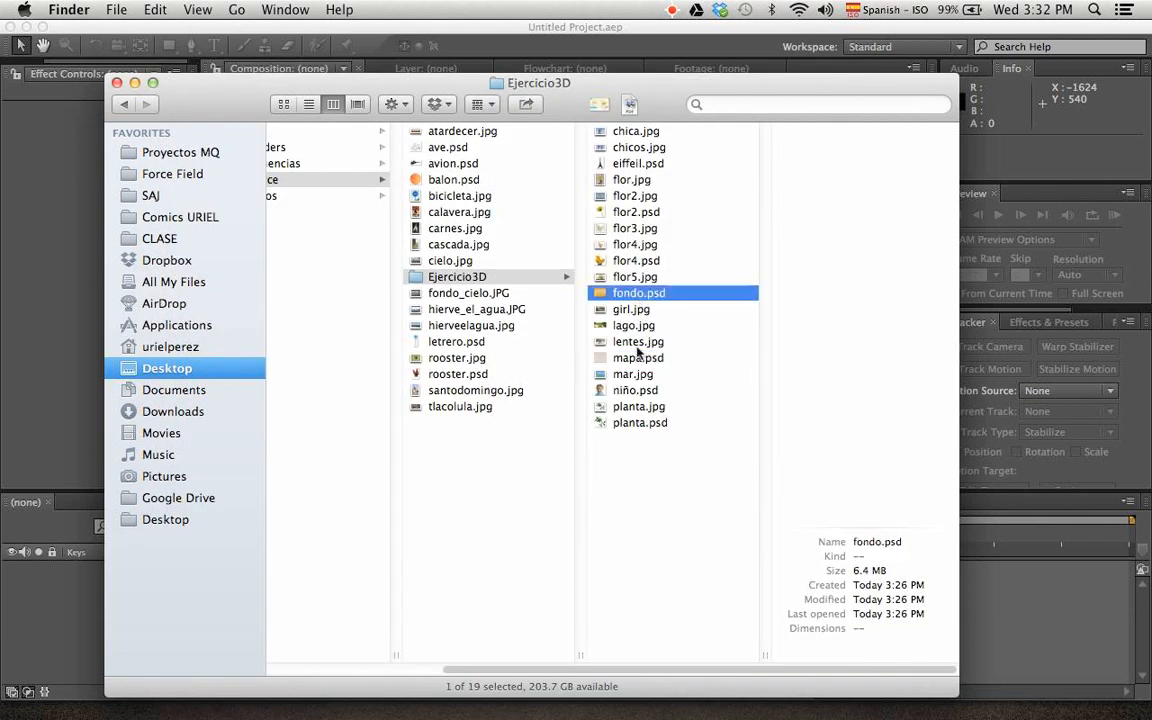
{"action": "key", "text": "space"}
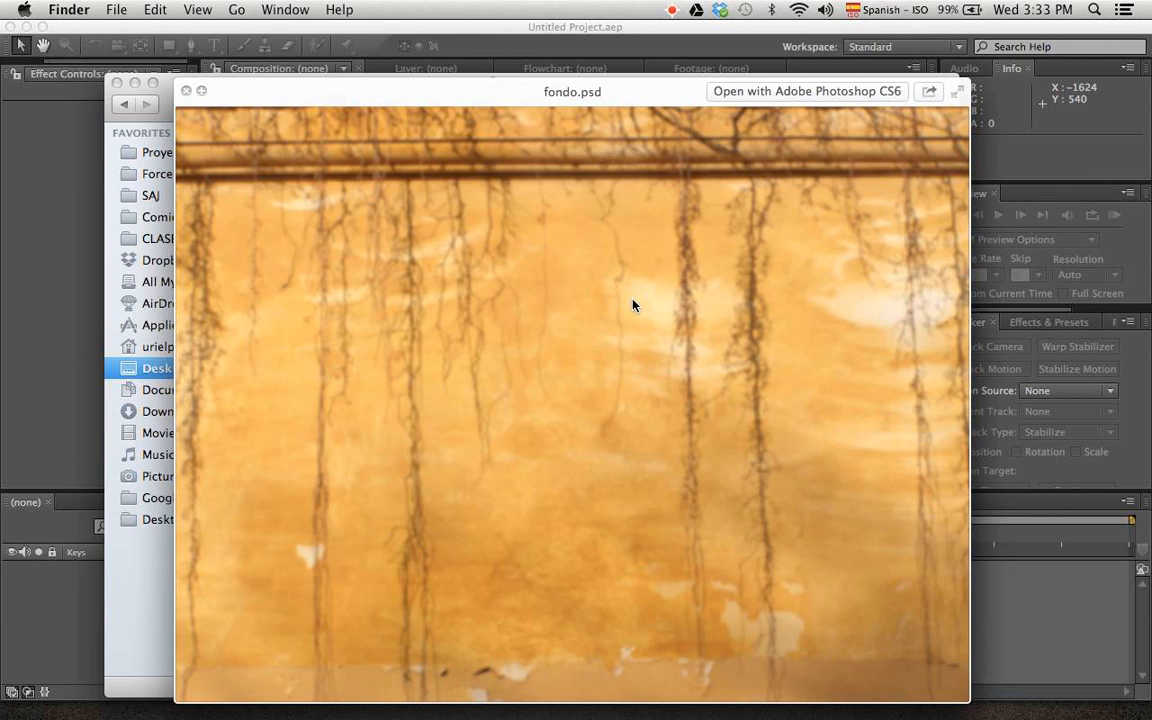
{"action": "key", "text": "space"}
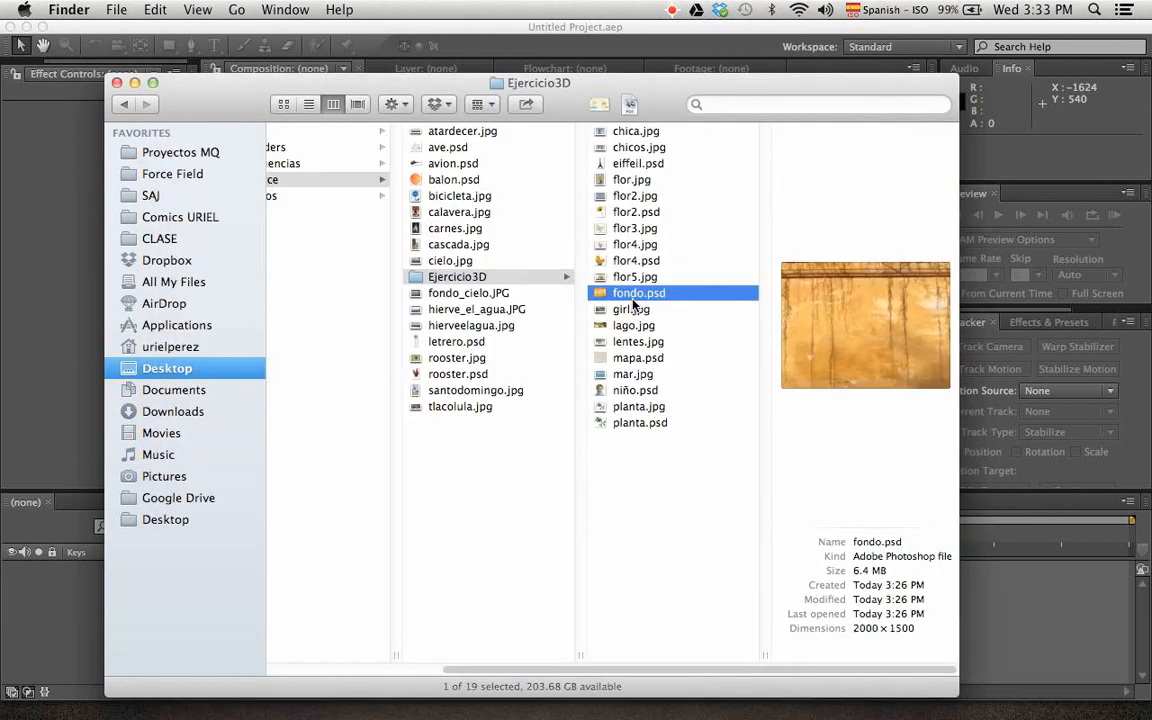
Switch back to After Effects, widen the area beside the composition viewer and show the project's contents in it
{"action": "left_click", "coordinate": [62, 189]}
{"action": "left_click_drag", "start_coordinate": [199, 160], "coordinate": [230, 162]}
{"action": "left_click_drag", "start_coordinate": [60, 64], "coordinate": [15, 69]}
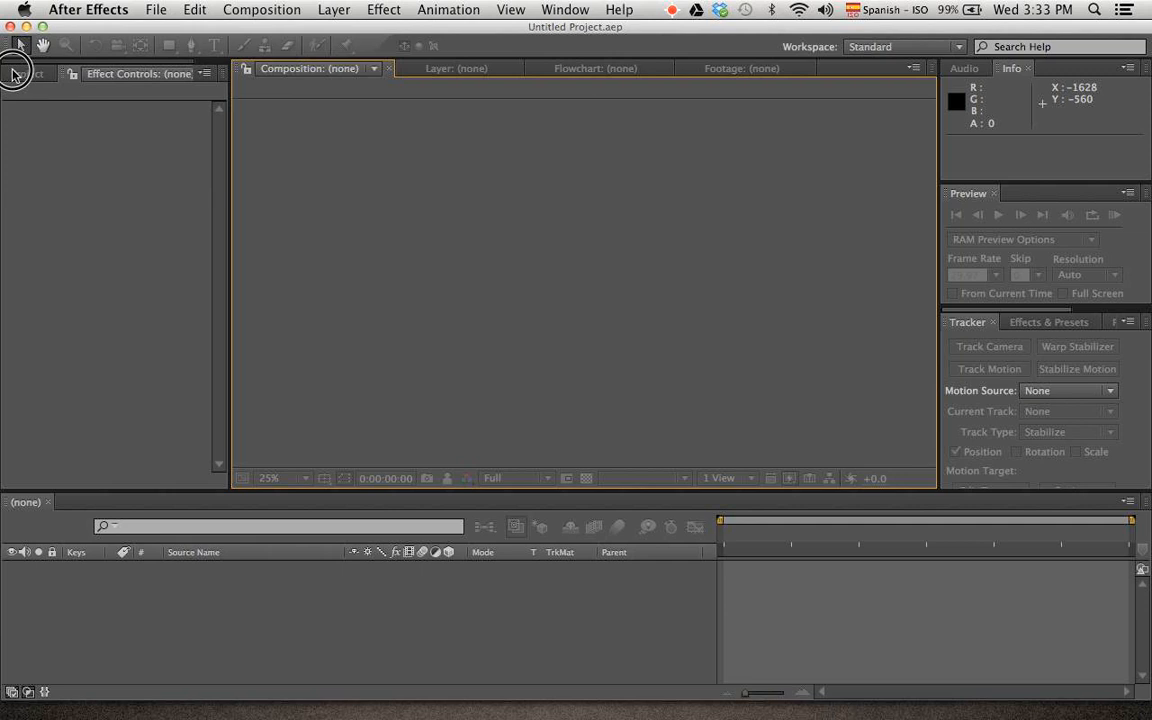
{"action": "left_click", "coordinate": [26, 74]}
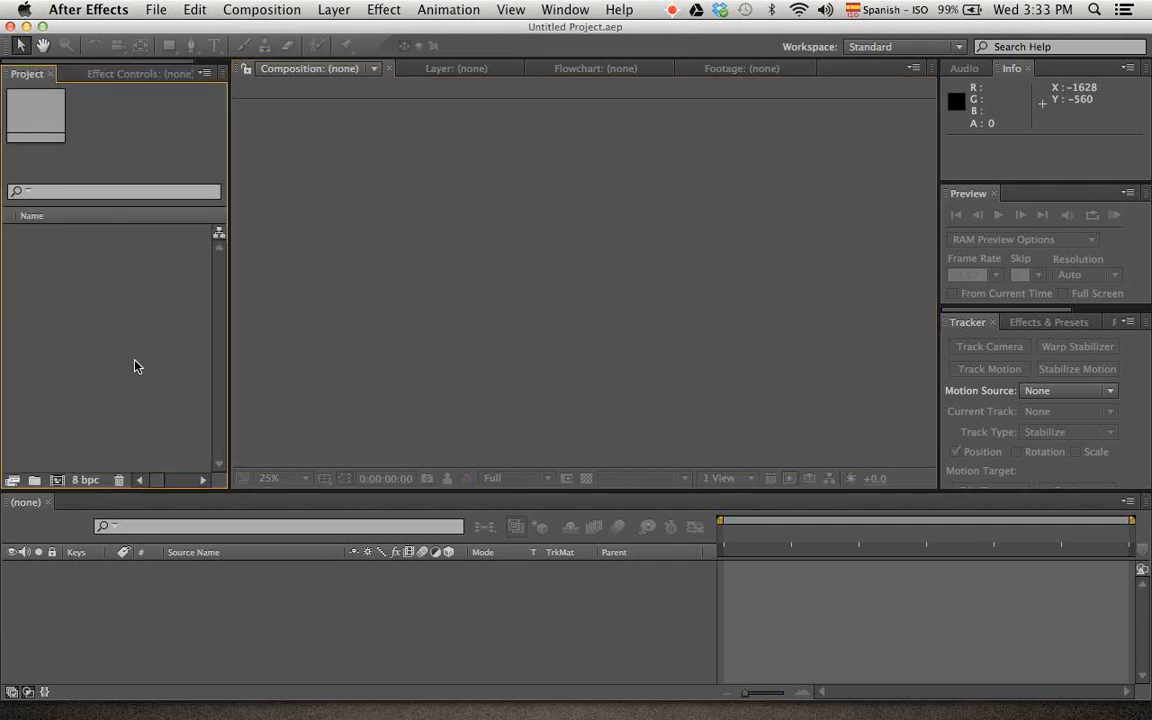
Import eiffeil.psd from Ejercicio3D as Composition - Retain Layer Sizes, merging layer styles into footage
{"action": "double_click", "coordinate": [135, 268]}
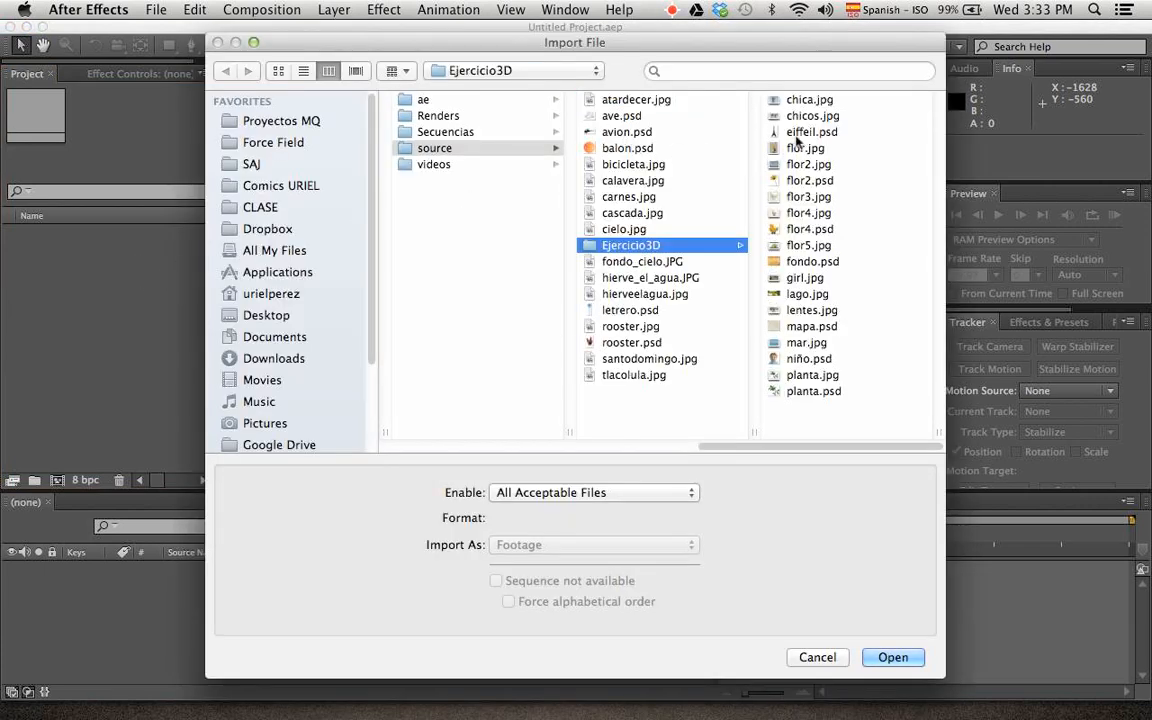
{"action": "left_click", "coordinate": [806, 131]}
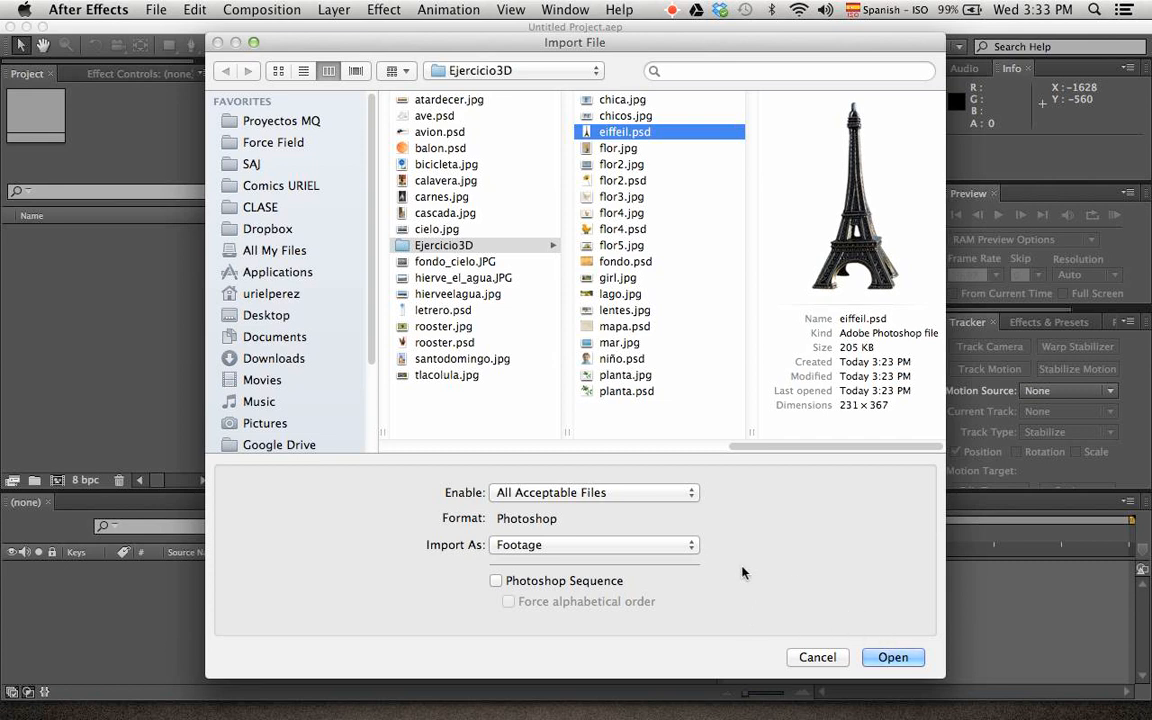
{"action": "left_click", "coordinate": [675, 545]}
{"action": "left_click", "coordinate": [663, 547]}
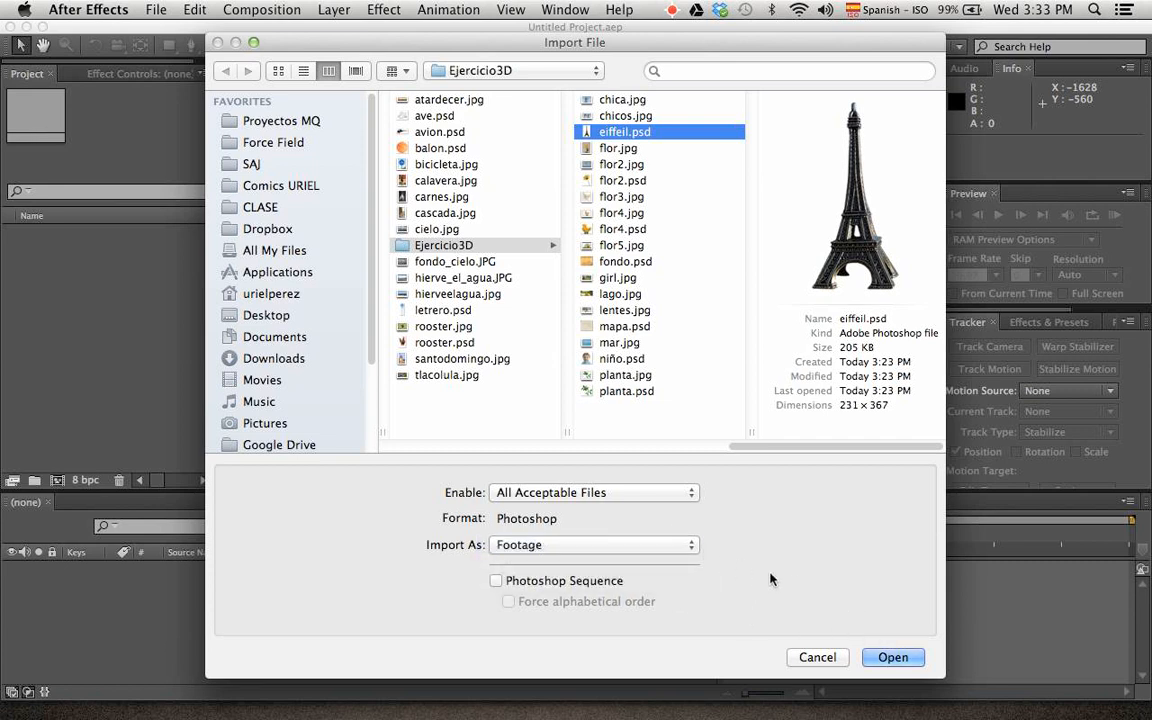
{"action": "left_click", "coordinate": [893, 658]}
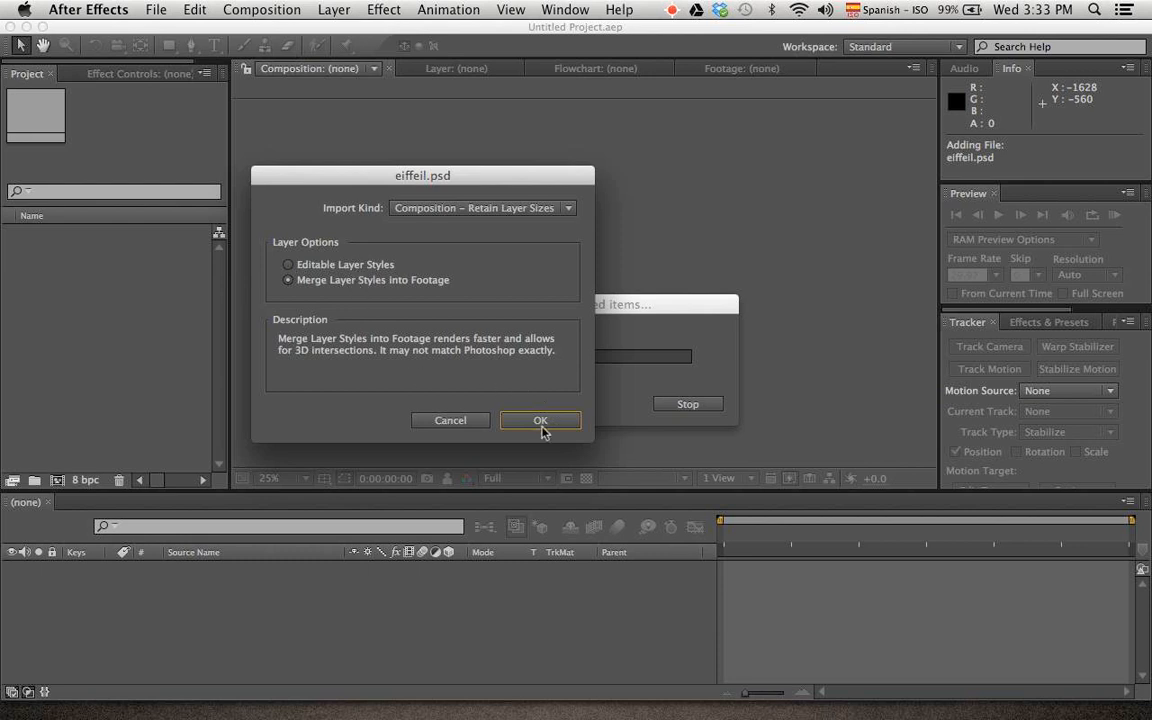
{"action": "left_click", "coordinate": [543, 423]}
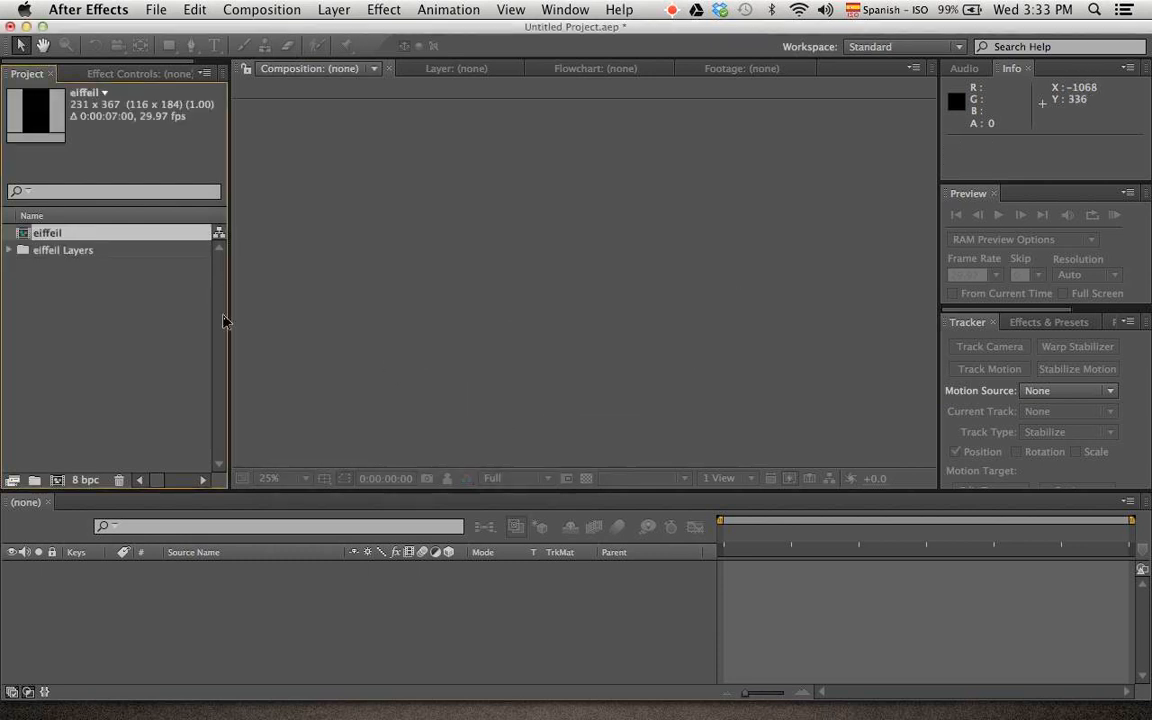
Open the eiffeil composition and view it at 100% magnification with Full resolution
{"action": "double_click", "coordinate": [55, 236]}
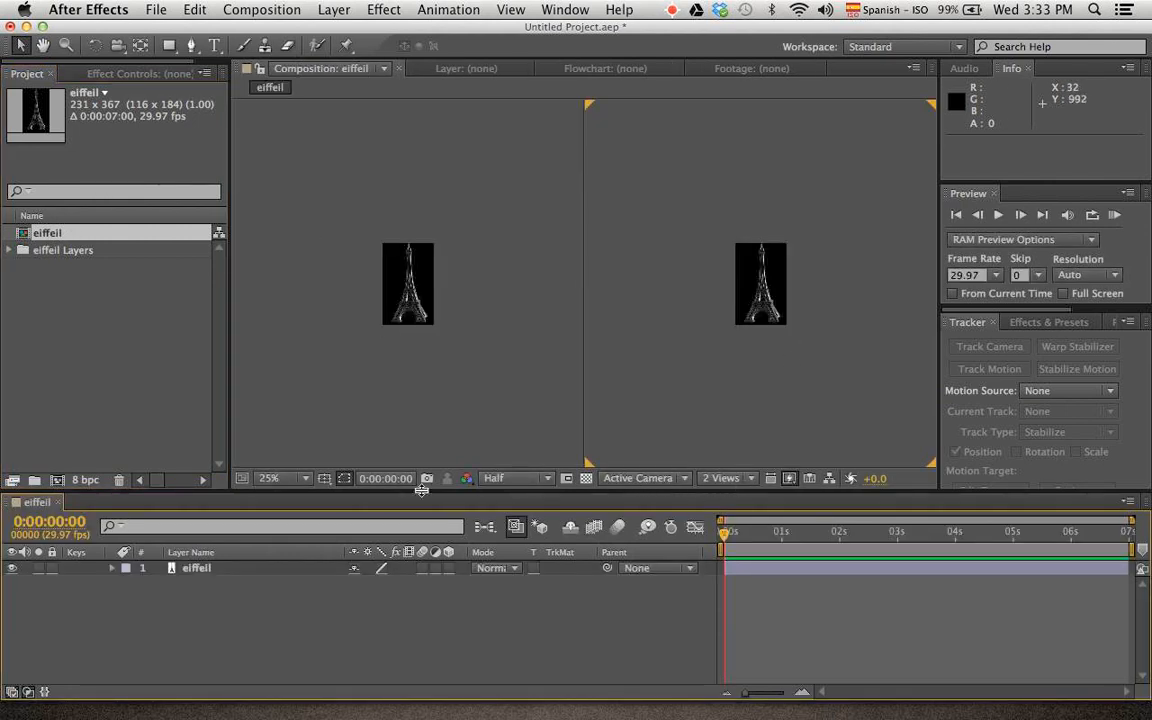
{"action": "left_click", "coordinate": [285, 478]}
{"action": "left_click", "coordinate": [320, 447]}
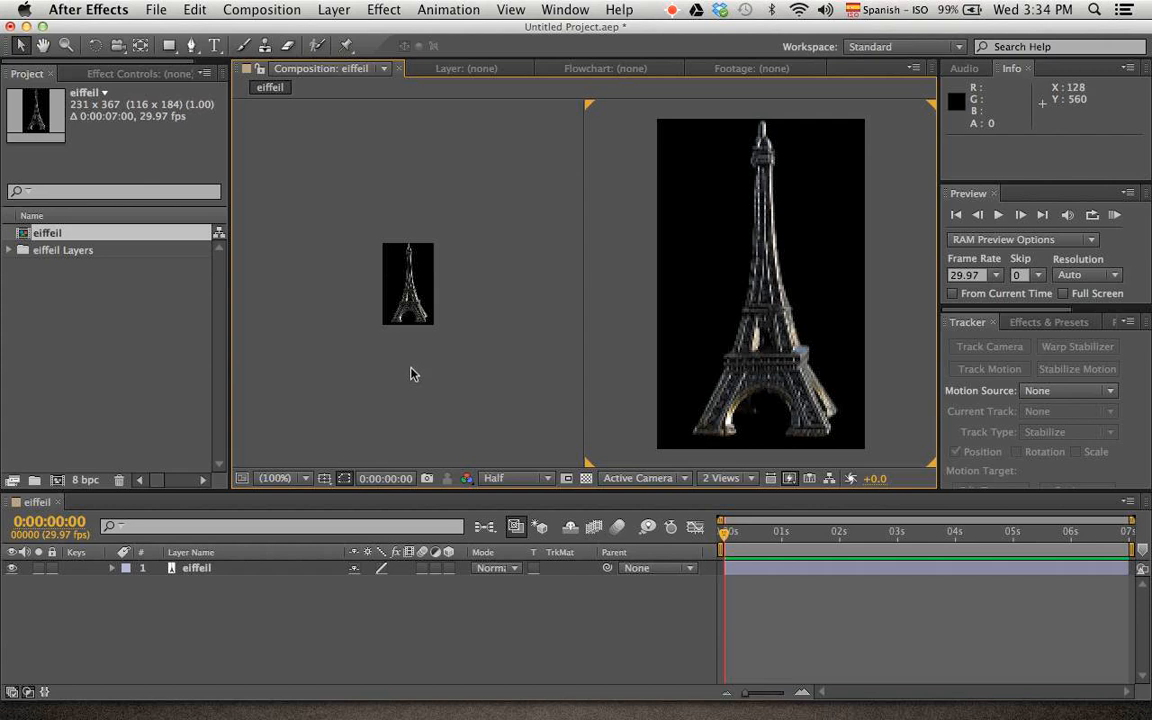
{"action": "left_click", "coordinate": [530, 478]}
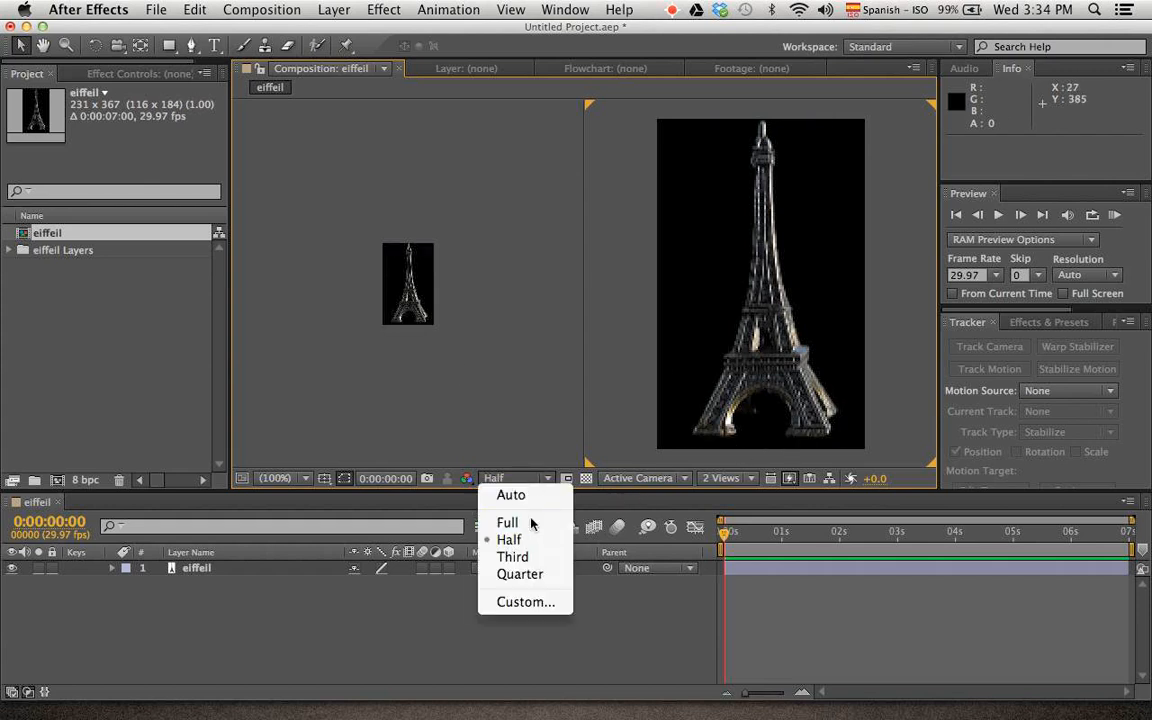
{"action": "left_click", "coordinate": [533, 521]}
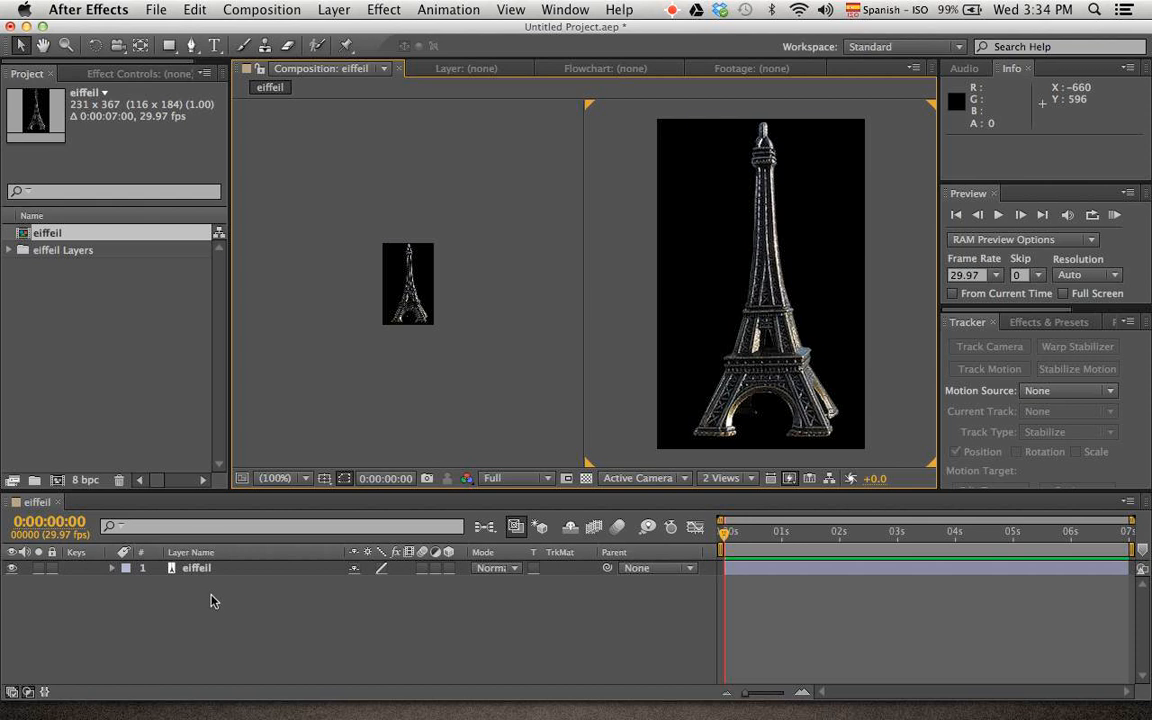
{"action": "left_click", "coordinate": [208, 568]}
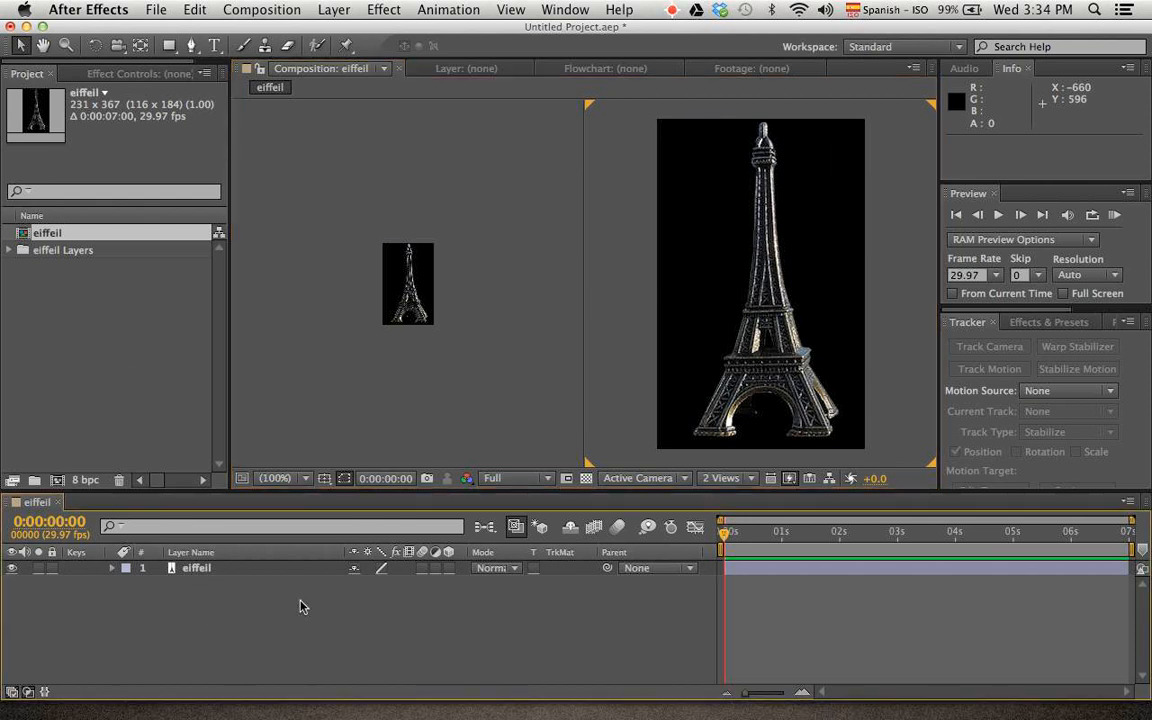
Create a composition named GENERAL with the HDV/HDTV 720 29.97 preset, 1280 x 720 px, and a duration of 0:00:07:00
{"action": "key", "text": "super+n"}
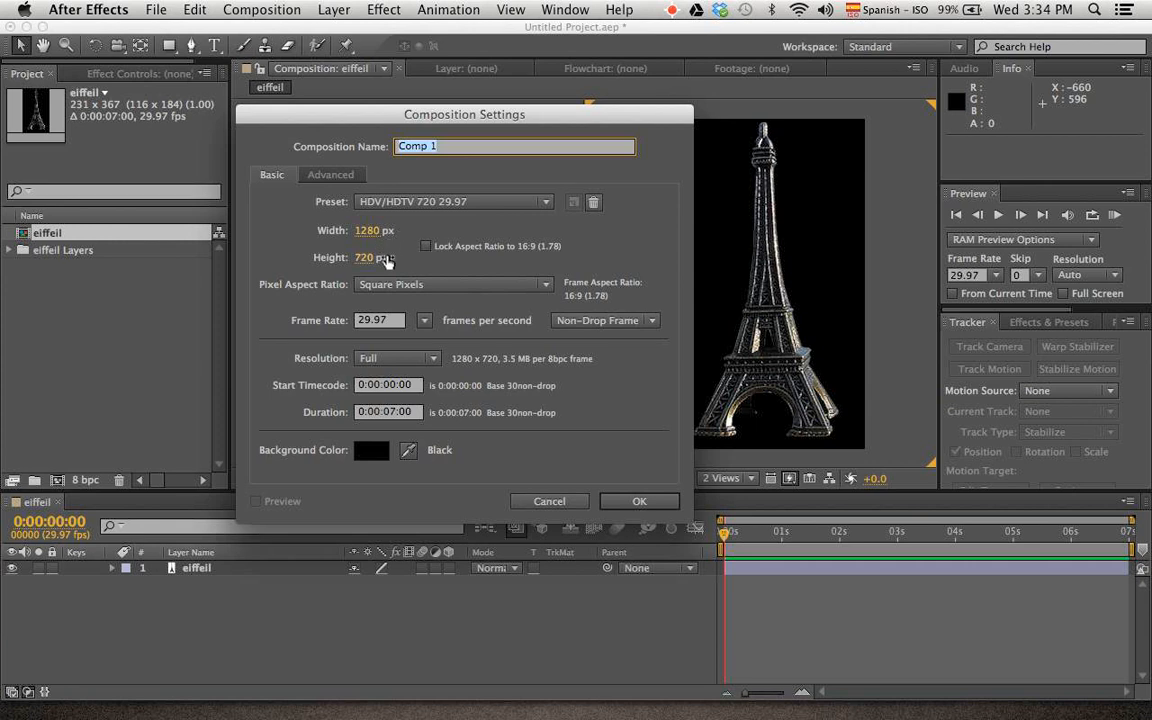
{"action": "left_click", "coordinate": [630, 499]}
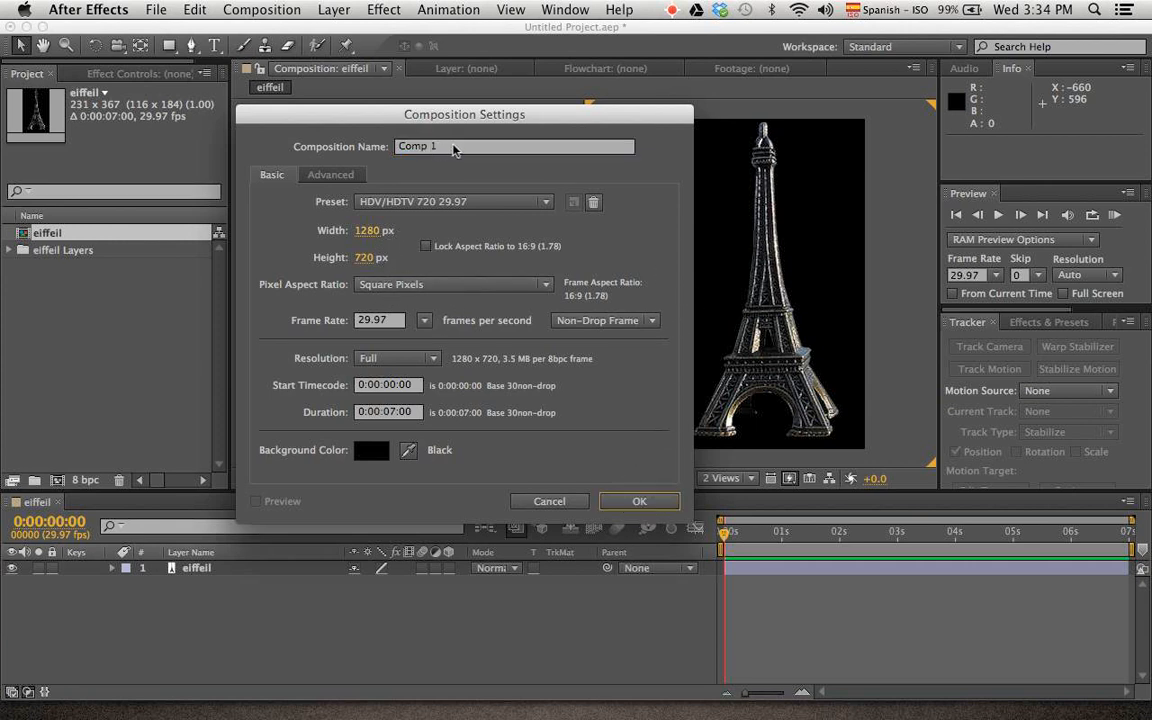
{"action": "left_click_drag", "start_coordinate": [444, 147], "coordinate": [314, 144]}
{"action": "type", "text": "GENERAL"}
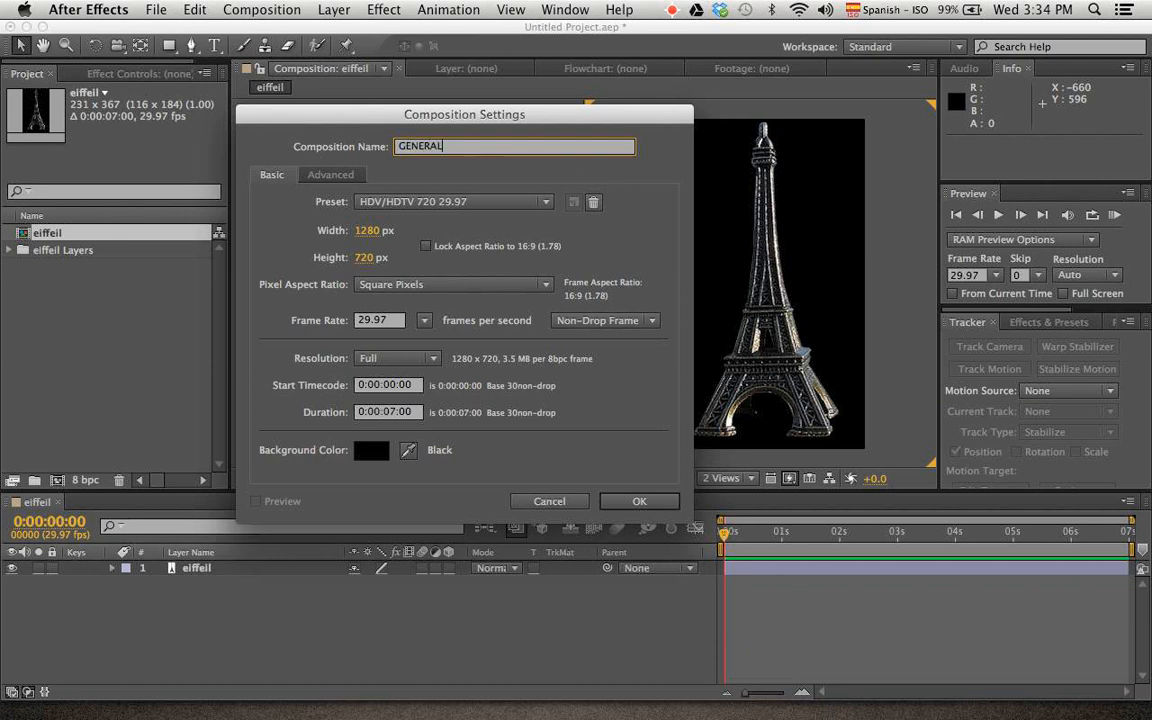
{"action": "key", "text": "Return"}
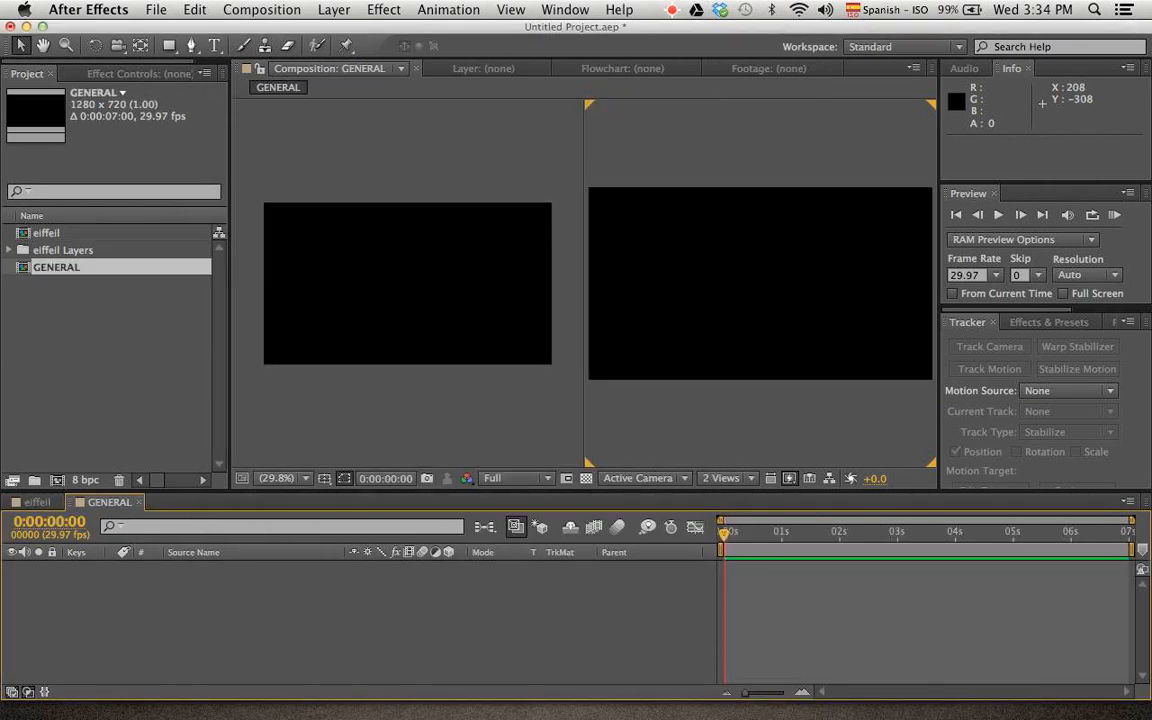
Group the eiffeil and GENERAL compositions in a new project folder named Precomps
{"action": "left_click", "coordinate": [50, 231], "text": "super"}
{"action": "left_click_drag", "start_coordinate": [57, 272], "coordinate": [34, 480]}
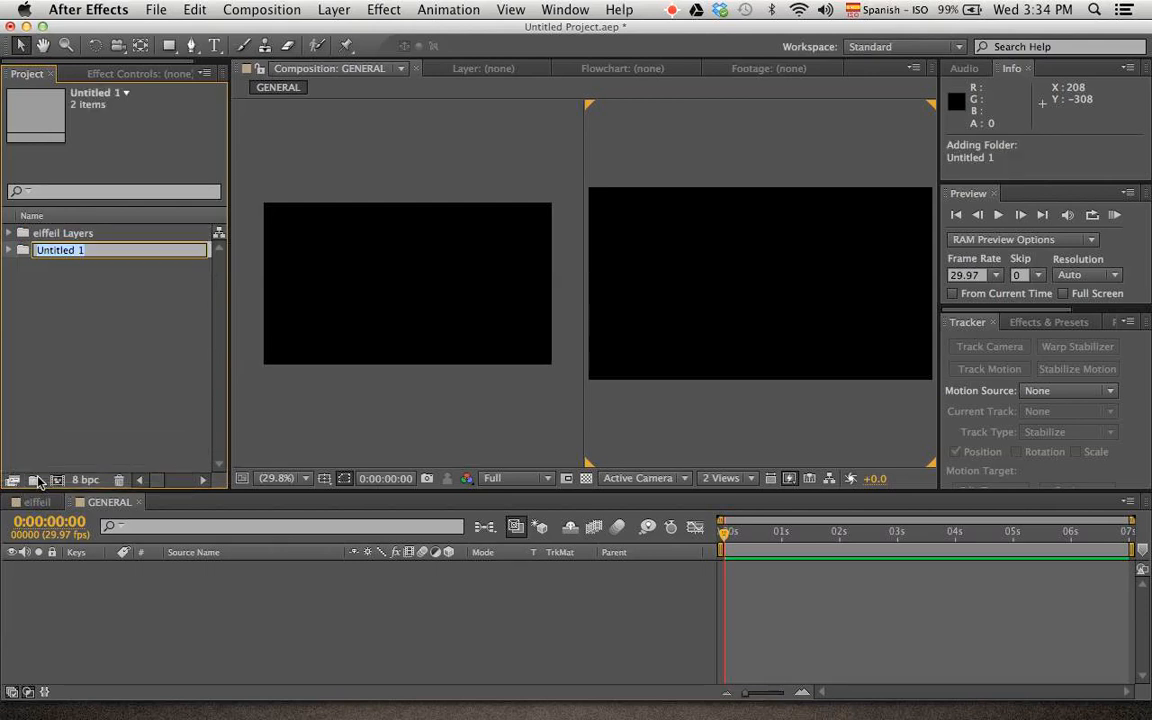
{"action": "type", "text": "Precopm"}
{"action": "key", "text": "BackSpace"}
{"action": "key", "text": "BackSpace"}
{"action": "type", "text": "mps"}
{"action": "key", "text": "Return"}
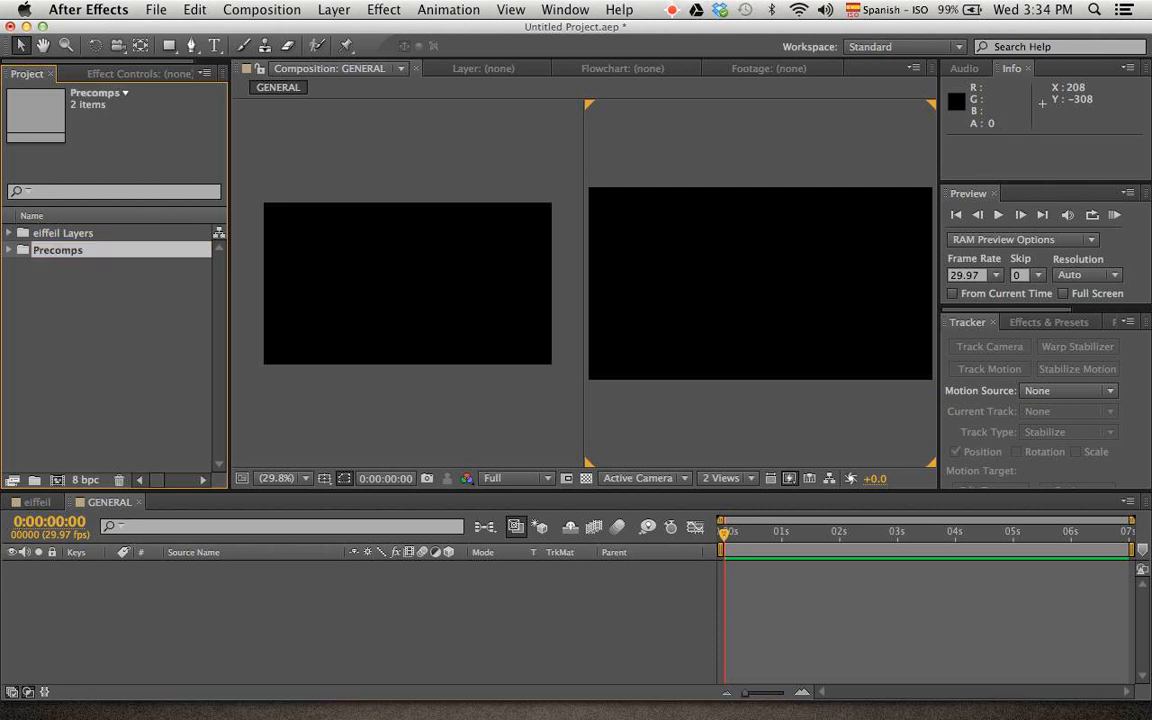
Place the eiffeil Layers folder inside a new project folder named Material
{"action": "left_click", "coordinate": [60, 232]}
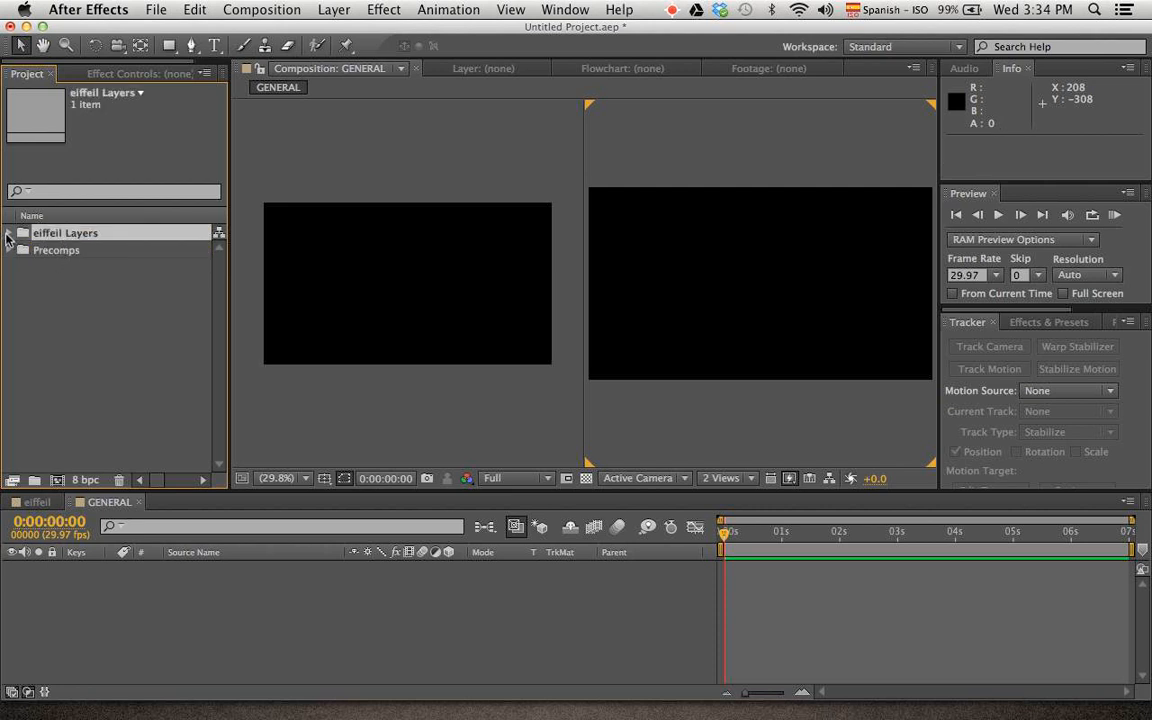
{"action": "left_click", "coordinate": [9, 233]}
{"action": "left_click", "coordinate": [9, 233]}
{"action": "left_click_drag", "start_coordinate": [50, 233], "coordinate": [34, 480]}
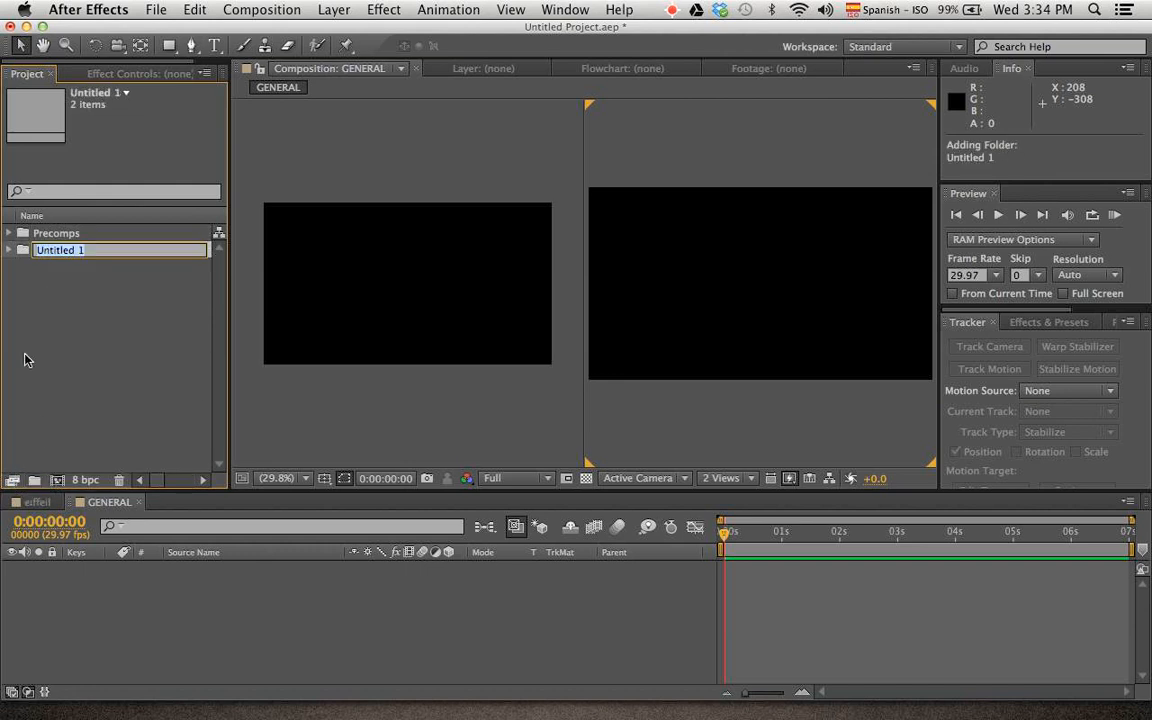
{"action": "type", "text": "Material"}
{"action": "key", "text": "Return"}
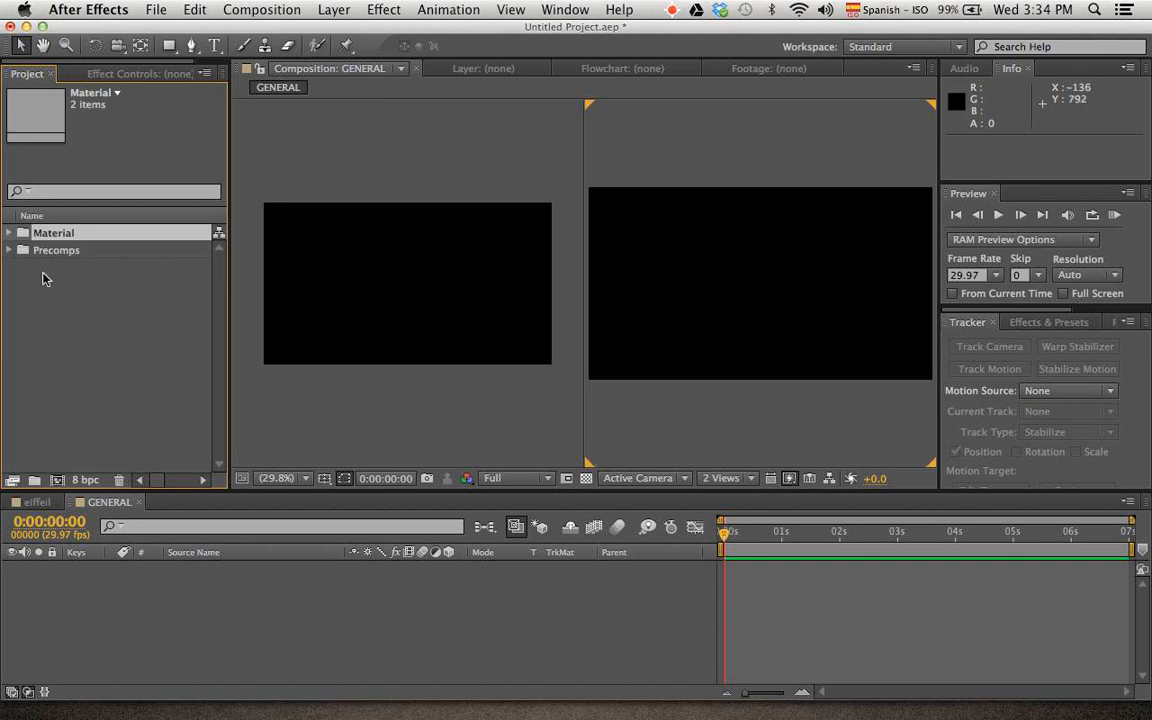
Set the composition viewer to 1 View and add the eiffeil composition from Precomps as a layer in GENERAL
{"action": "left_click", "coordinate": [723, 478]}
{"action": "left_click", "coordinate": [737, 485]}
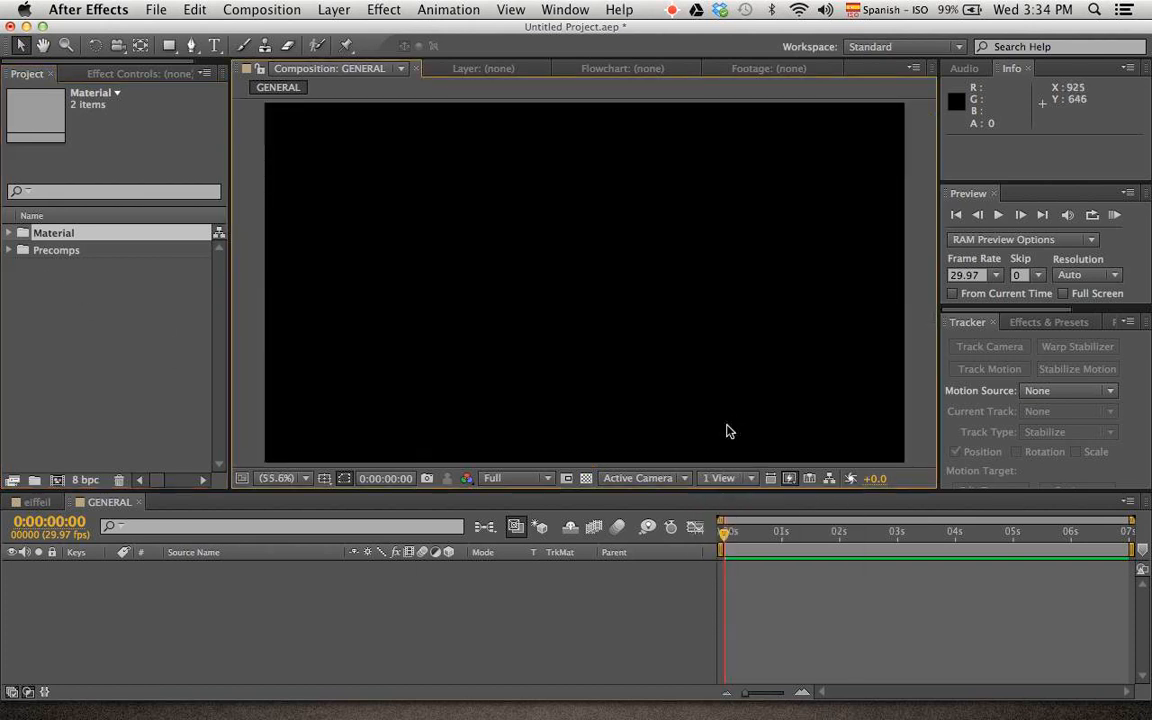
{"action": "left_click", "coordinate": [9, 250]}
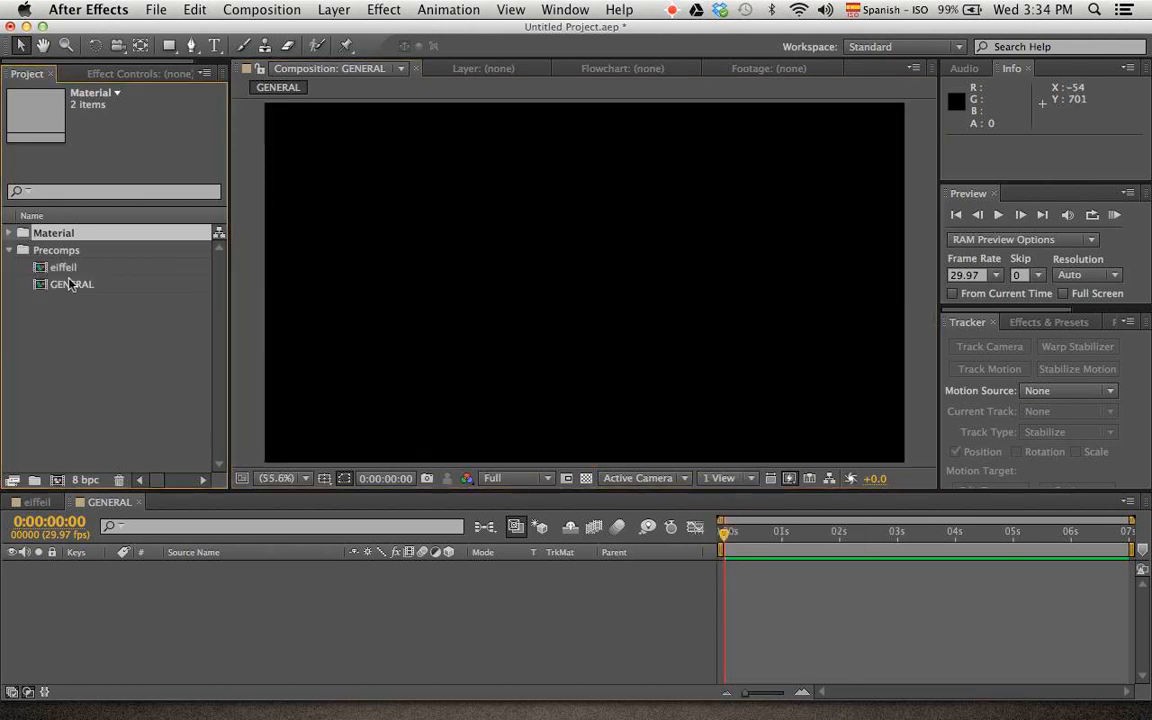
{"action": "left_click", "coordinate": [75, 267]}
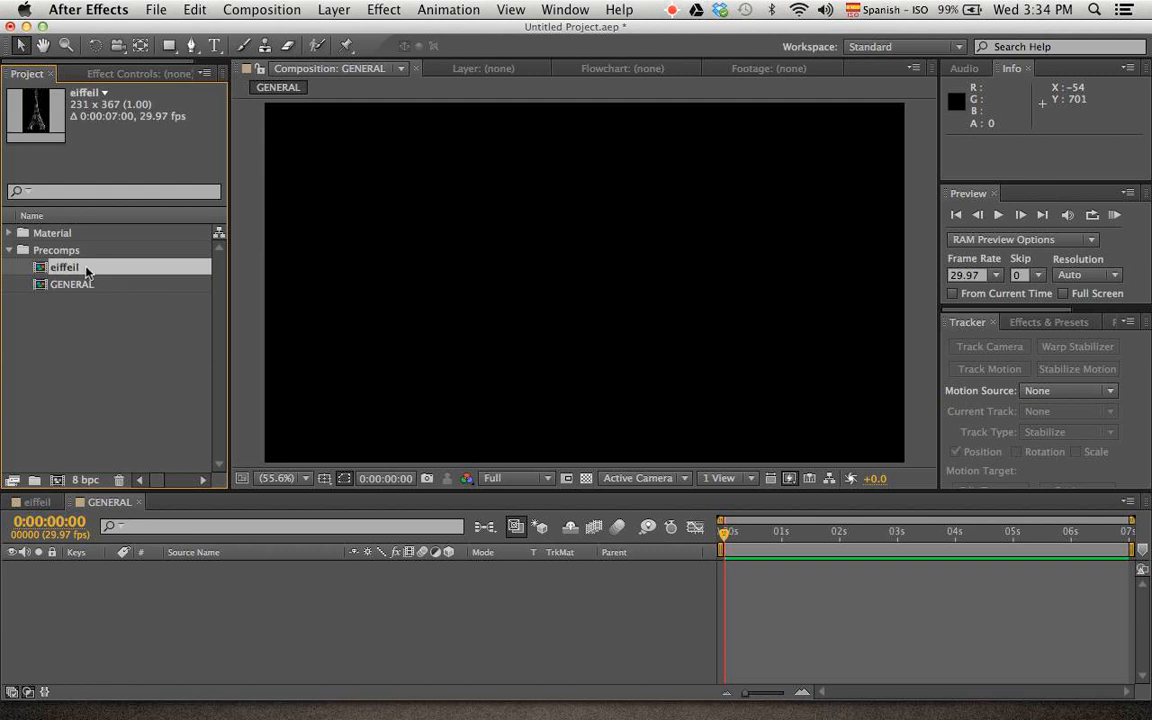
{"action": "left_click_drag", "start_coordinate": [87, 270], "coordinate": [124, 573]}
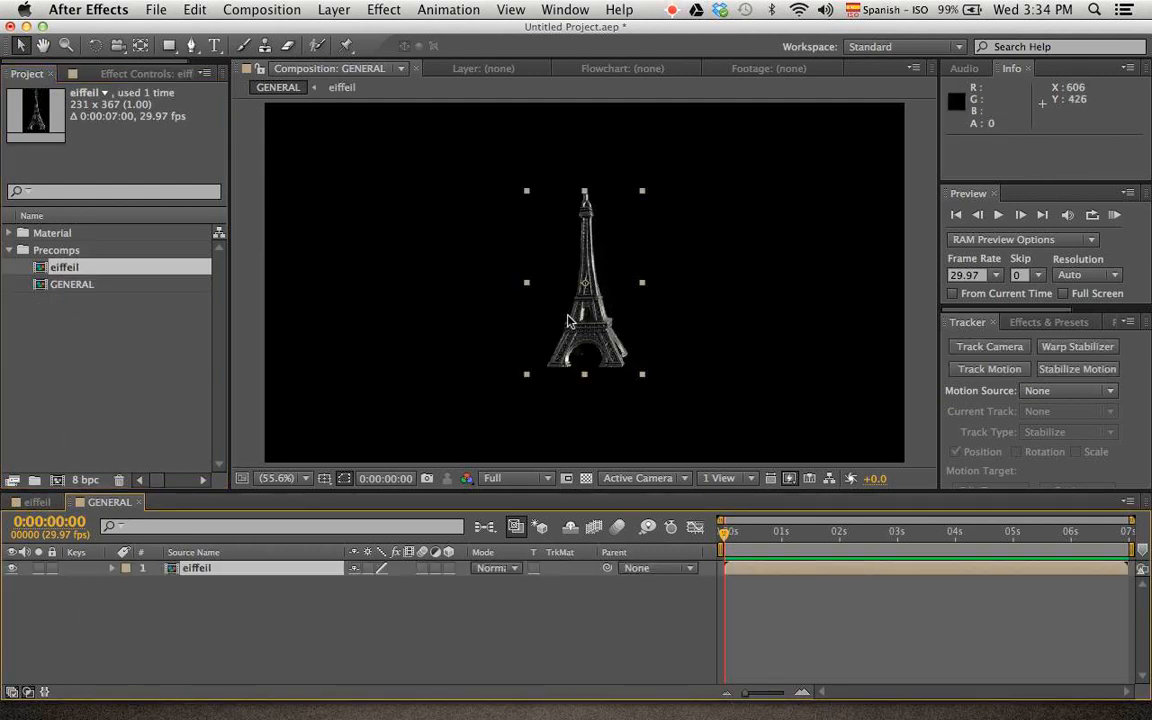
Move the eiffeil layer's anchor point to the base of the tower and reposition the layer at about 661.6, 486.0
{"action": "key", "text": "y"}
{"action": "left_click_drag", "start_coordinate": [584, 282], "coordinate": [586, 386]}
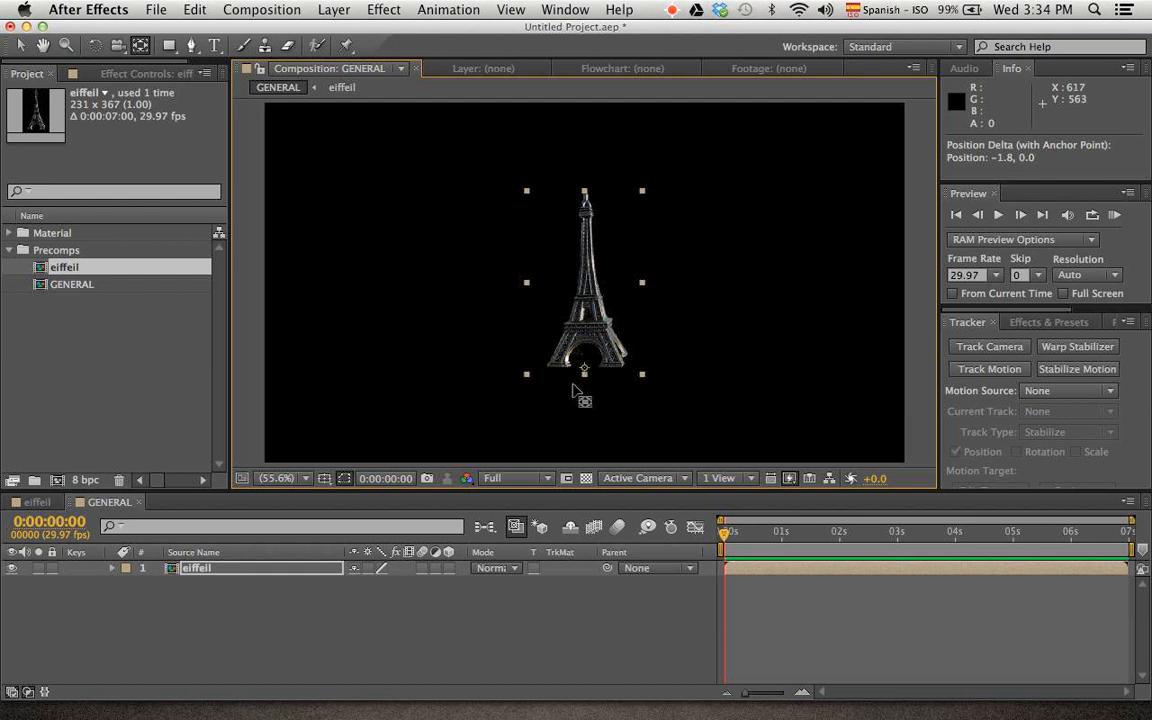
{"action": "key", "text": "v"}
{"action": "left_click_drag", "start_coordinate": [590, 281], "coordinate": [599, 255]}
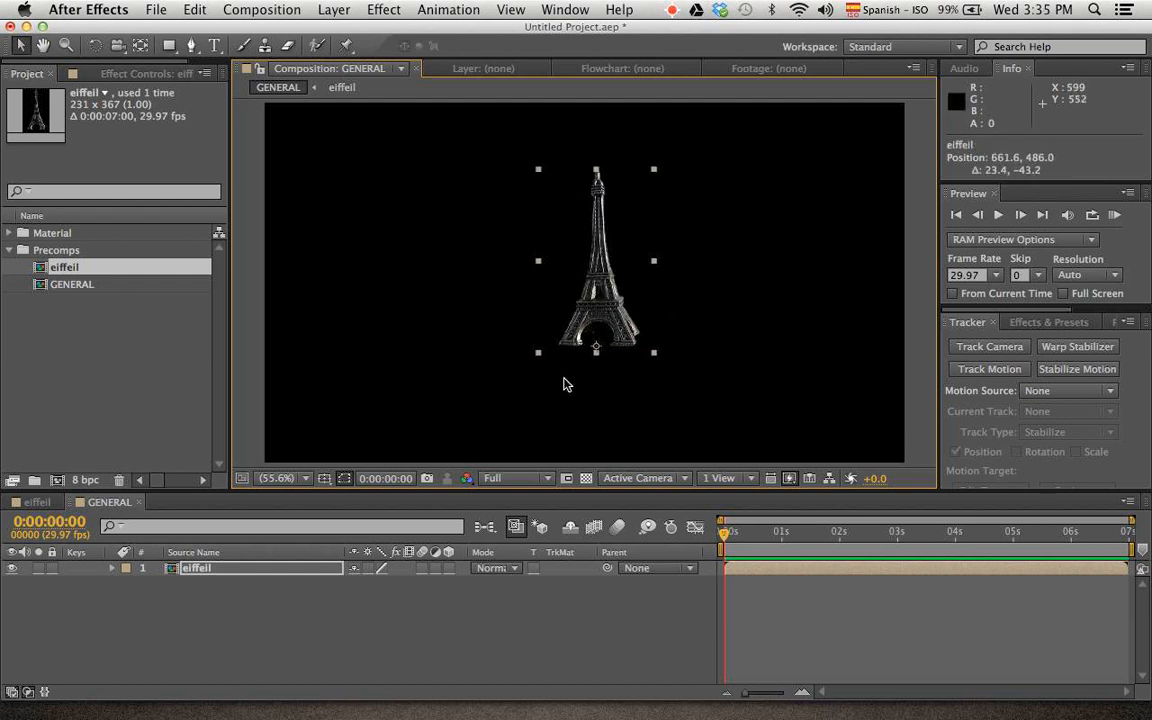
{"action": "left_click", "coordinate": [399, 618]}
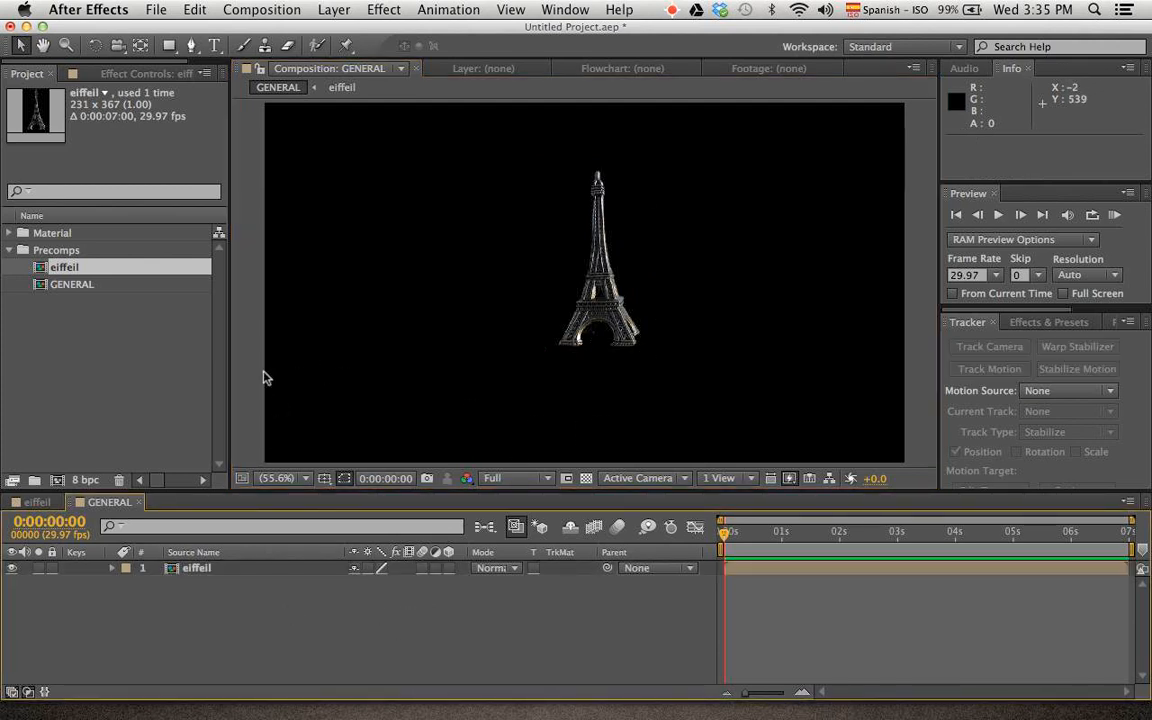
Create a white 1280 x 720 px solid in GENERAL and place it beneath the eiffeil layer
{"action": "right_click", "coordinate": [320, 350]}
{"action": "mouse_move", "coordinate": [397, 365]}
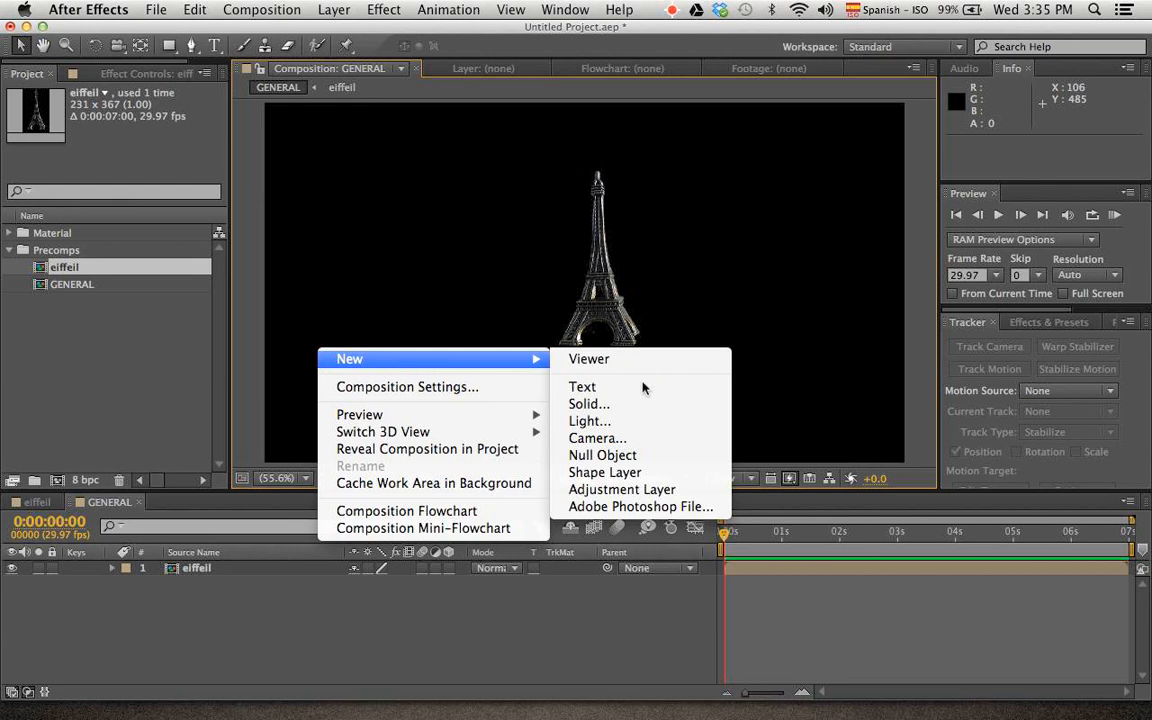
{"action": "left_click", "coordinate": [660, 404]}
{"action": "left_click", "coordinate": [523, 408]}
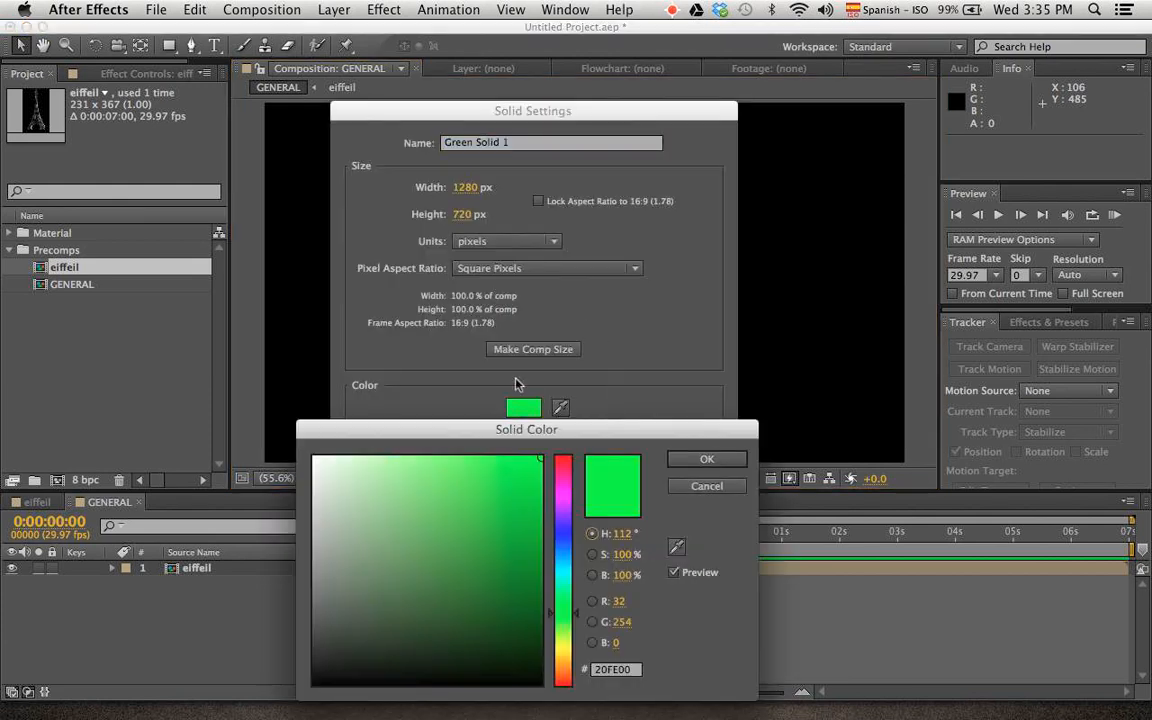
{"action": "left_click_drag", "start_coordinate": [325, 465], "coordinate": [288, 452]}
{"action": "left_click", "coordinate": [704, 461]}
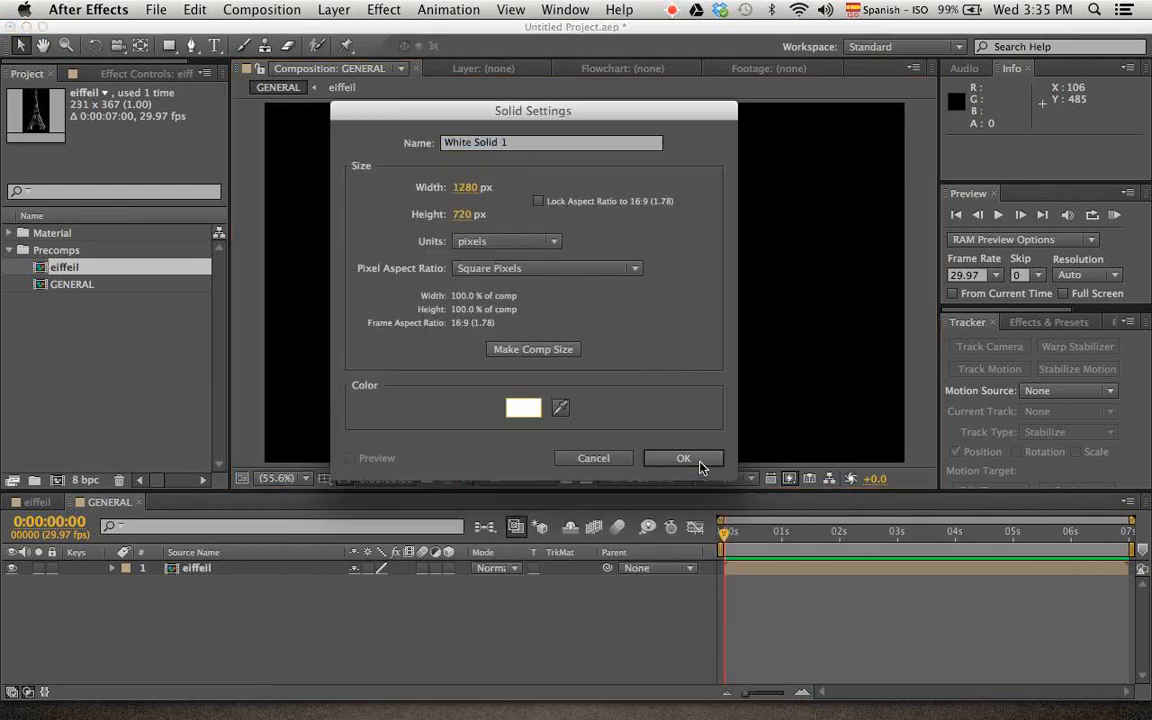
{"action": "left_click_drag", "start_coordinate": [548, 113], "coordinate": [542, 117]}
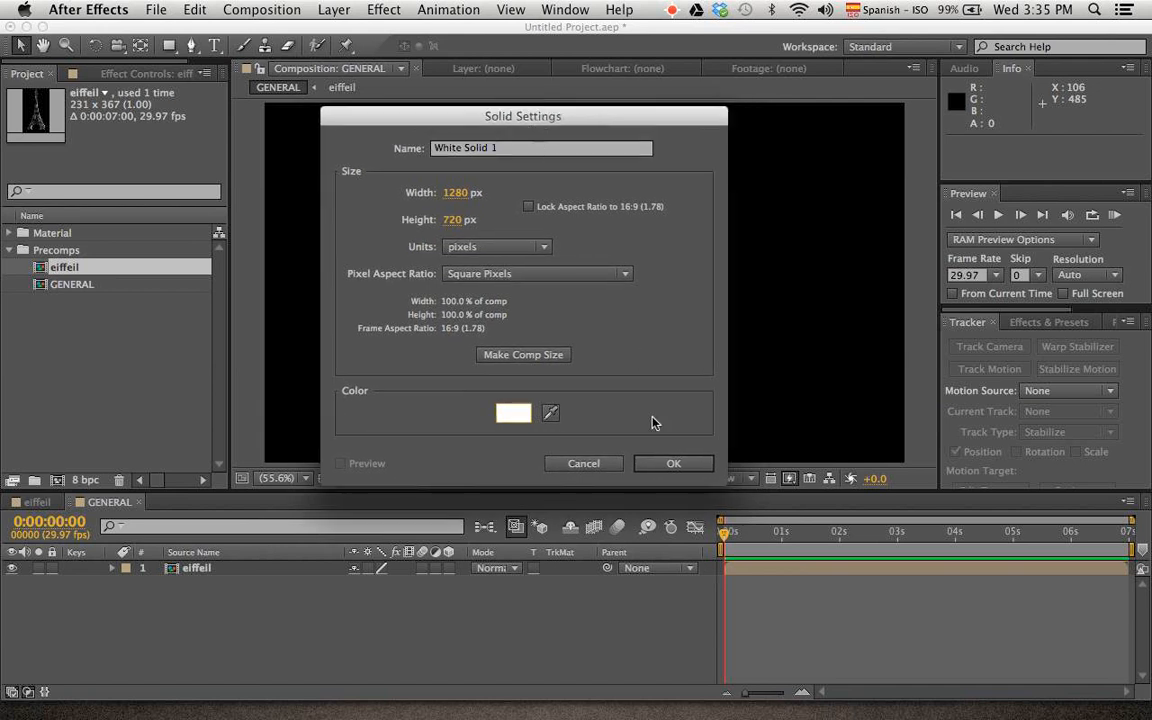
{"action": "left_click", "coordinate": [668, 460]}
{"action": "left_click_drag", "start_coordinate": [240, 568], "coordinate": [260, 590]}
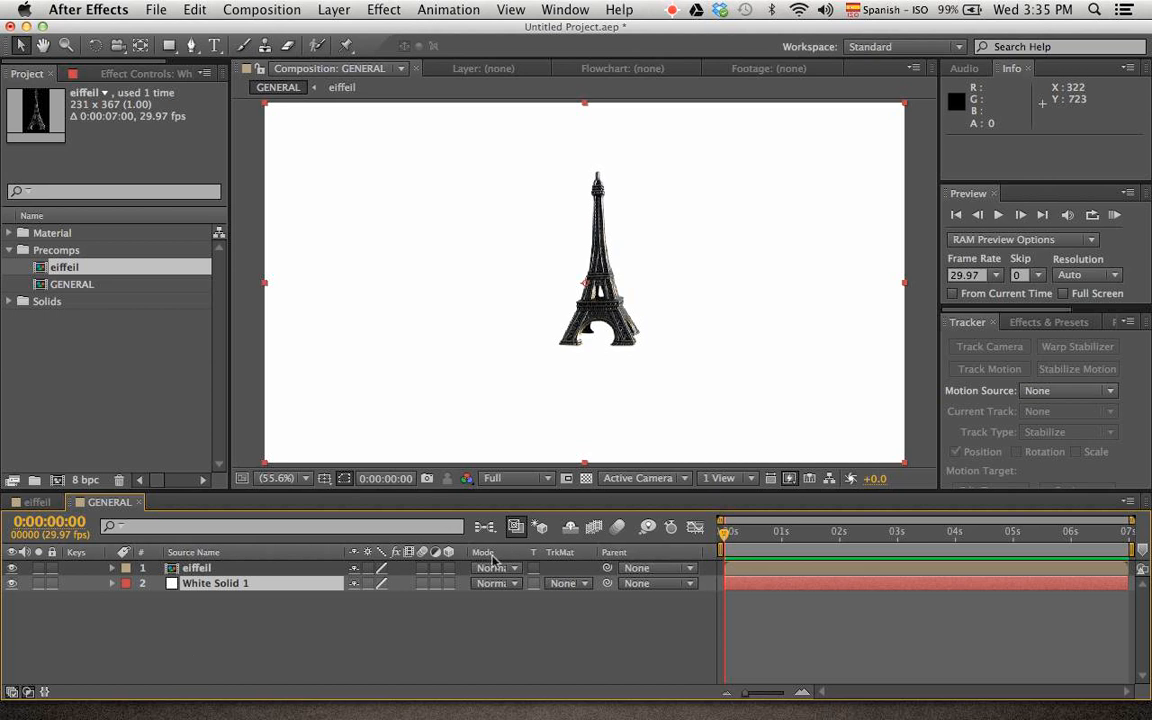
Turn both the eiffeil layer and the white solid into 3D layers
{"action": "left_click", "coordinate": [451, 602]}
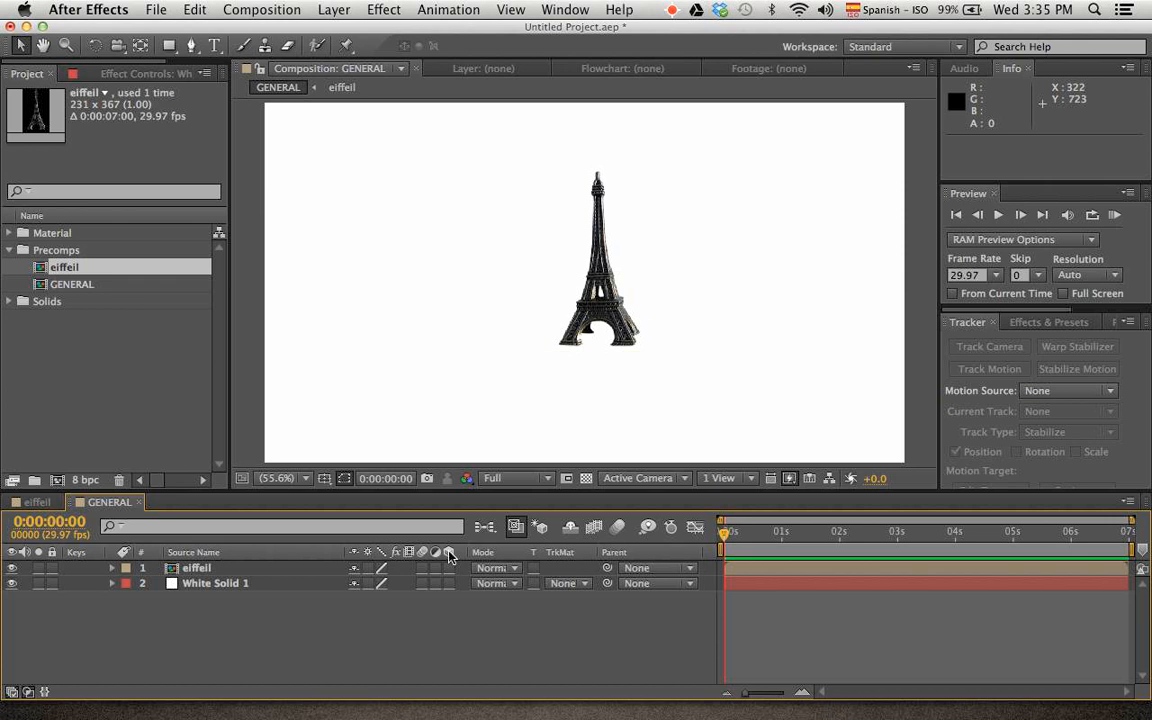
{"action": "left_click_drag", "start_coordinate": [449, 568], "coordinate": [450, 592]}
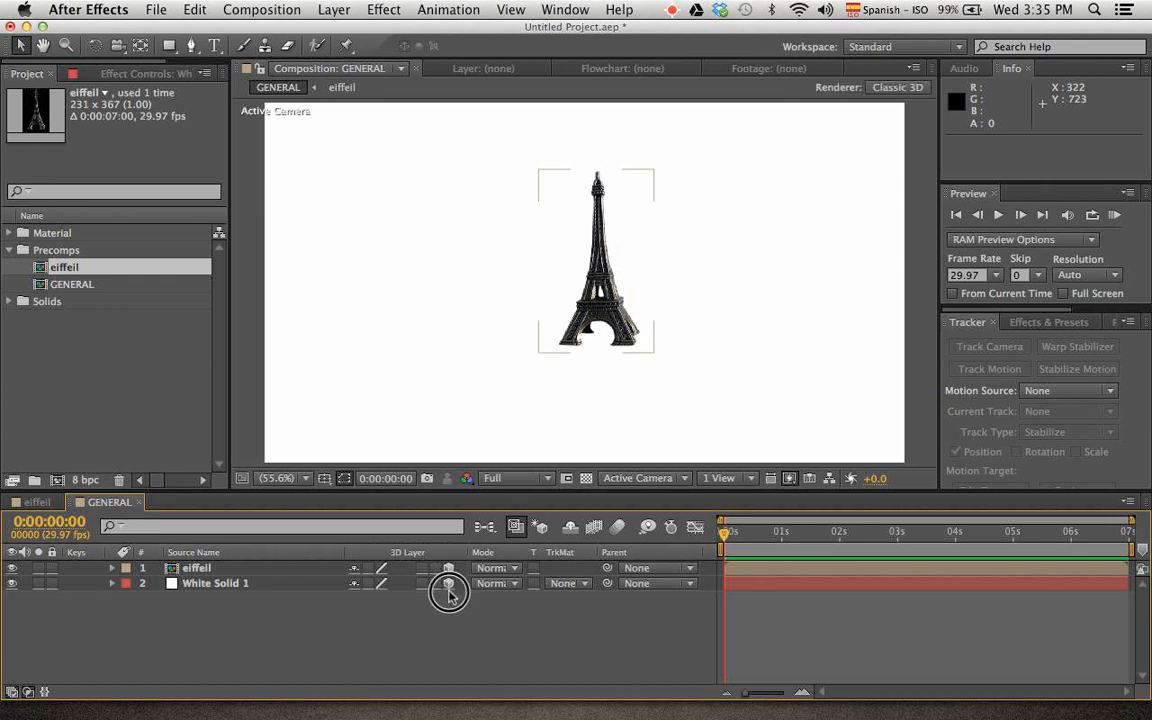
{"action": "left_click", "coordinate": [596, 300]}
{"action": "left_click", "coordinate": [483, 386]}
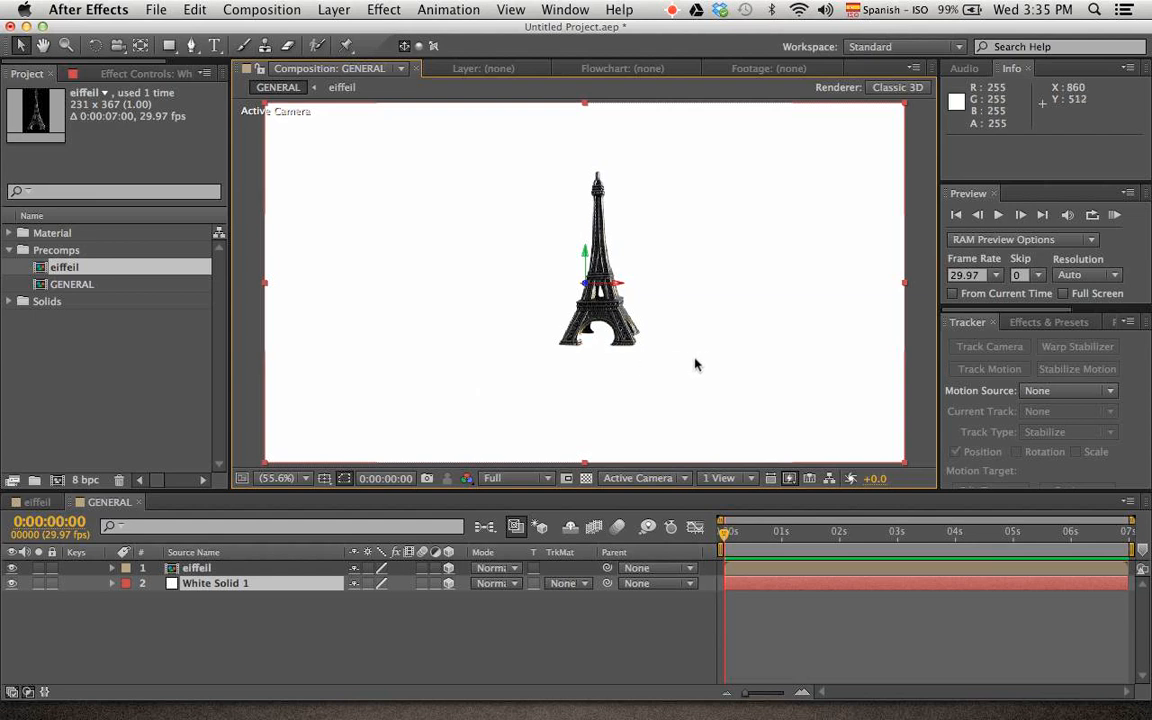
Add a two-node 50mm camera named Camera 1 with depth of field enabled to the composition
{"action": "left_click", "coordinate": [462, 647]}
{"action": "right_click", "coordinate": [450, 648]}
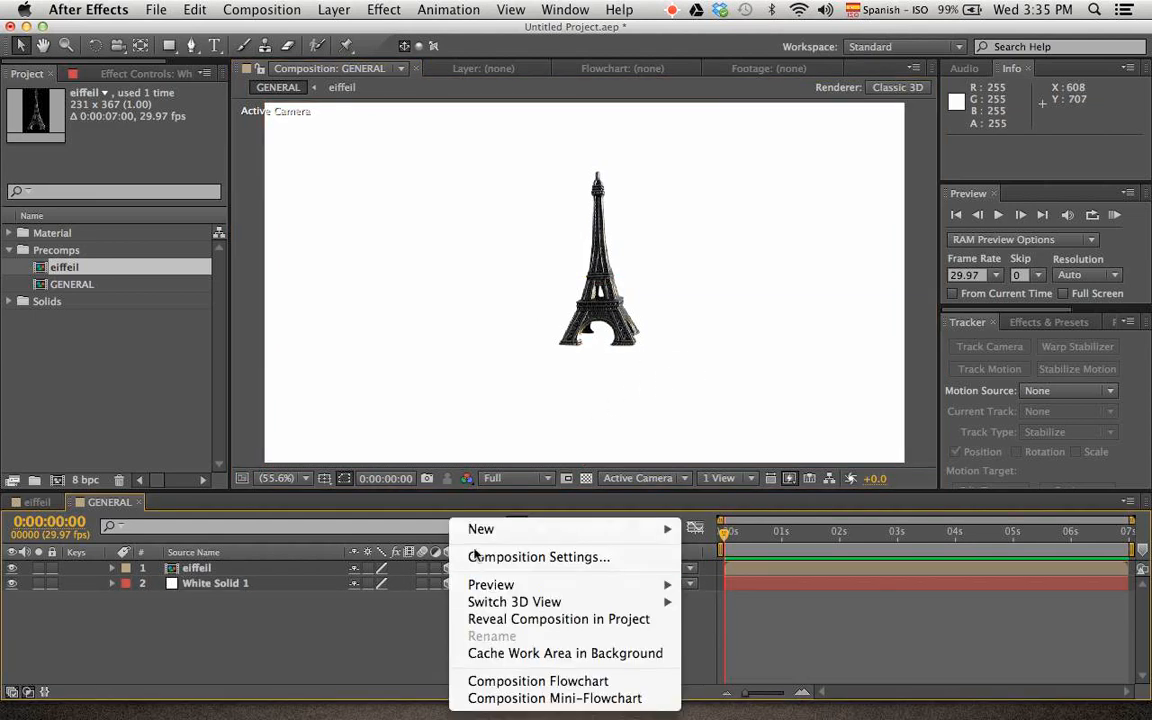
{"action": "mouse_move", "coordinate": [480, 529]}
{"action": "left_click", "coordinate": [771, 607]}
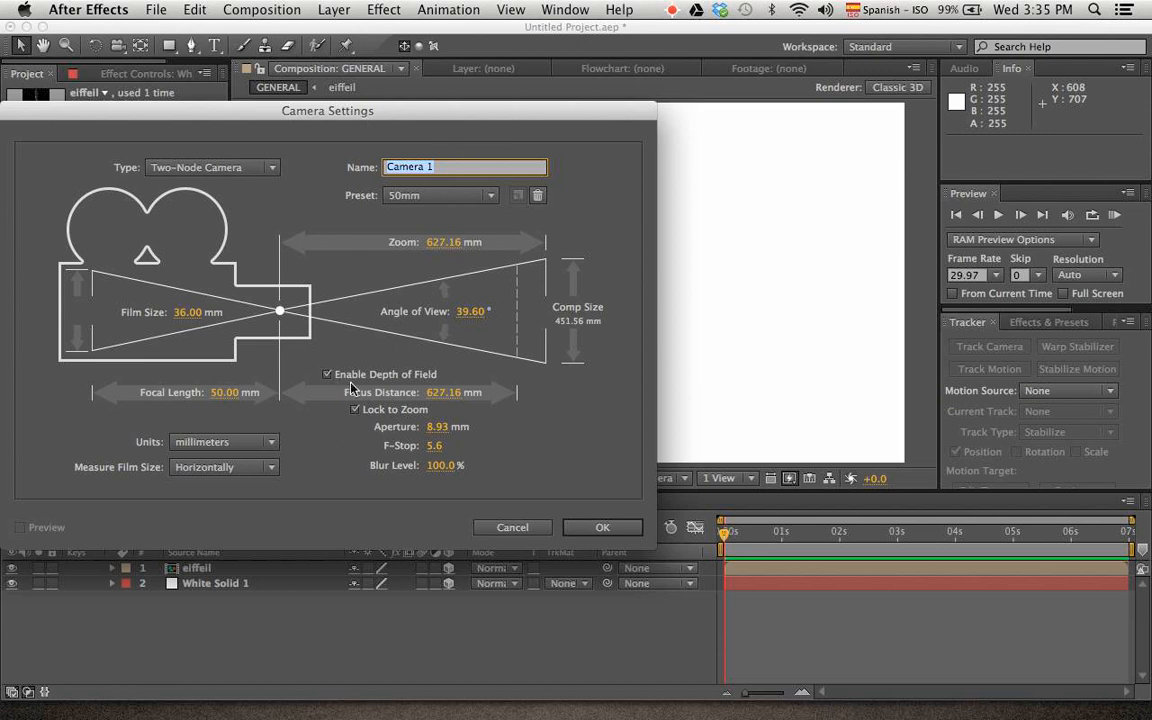
{"action": "left_click", "coordinate": [605, 530]}
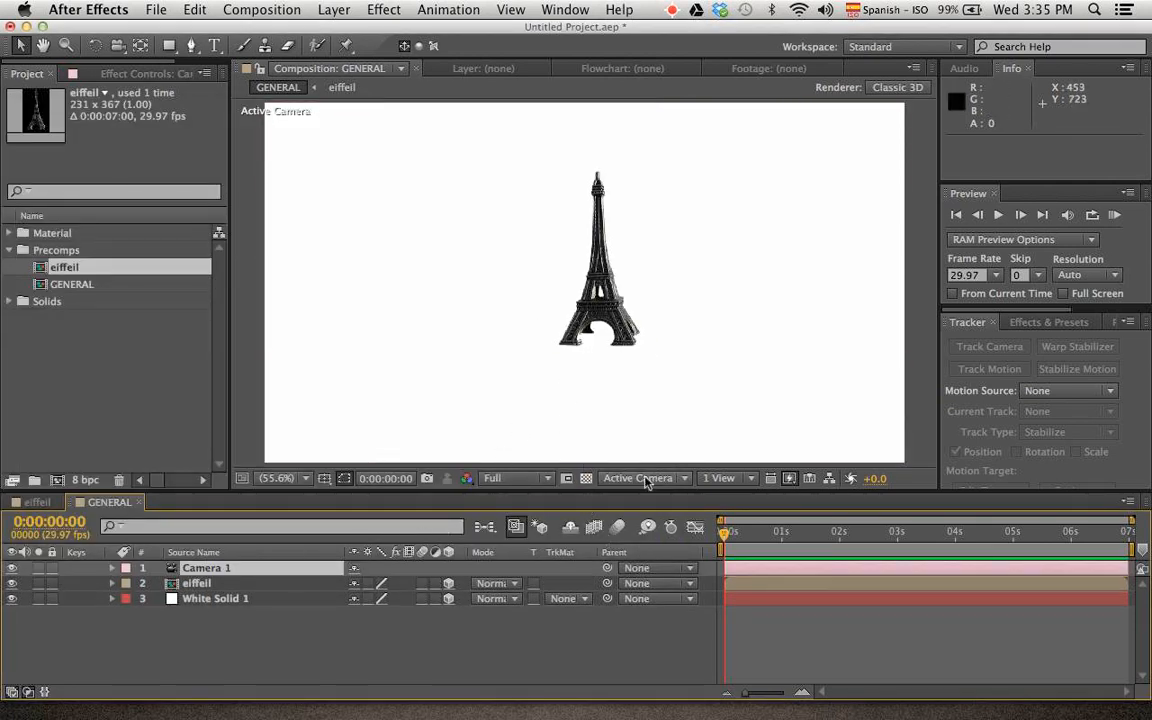
Switch the composition viewer to 2 Views and compare the eiffeil and white solid layers in the Top view
{"action": "left_click", "coordinate": [742, 482]}
{"action": "left_click", "coordinate": [737, 511]}
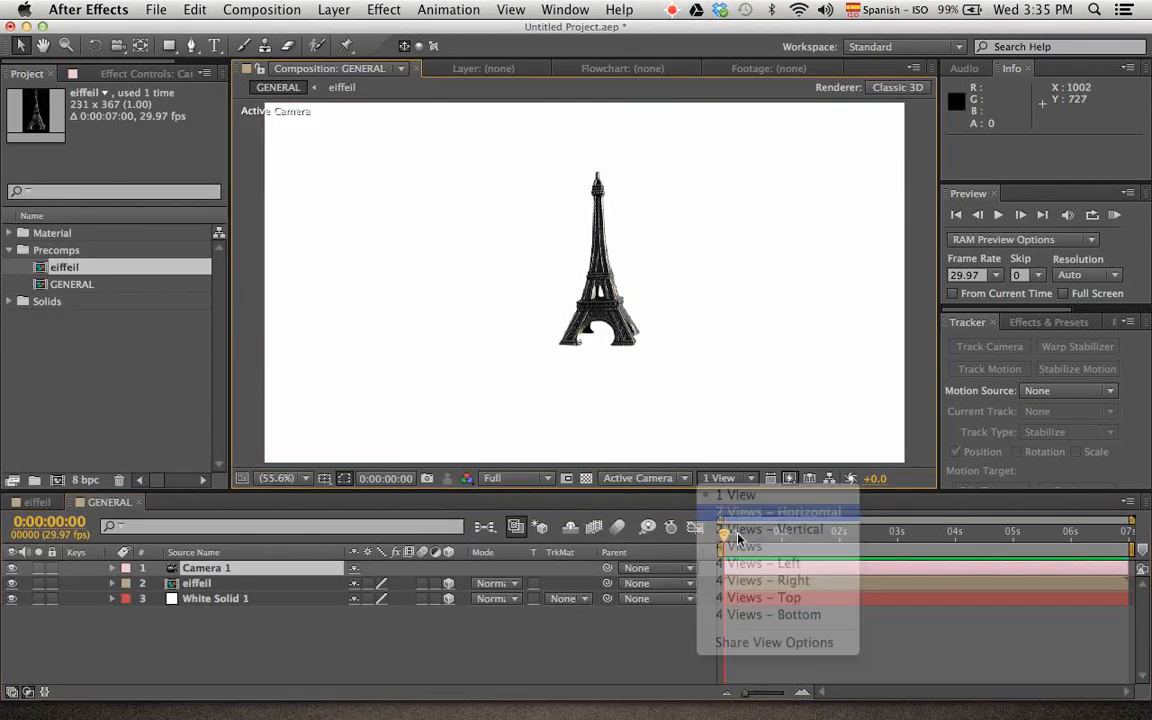
{"action": "left_click", "coordinate": [205, 584]}
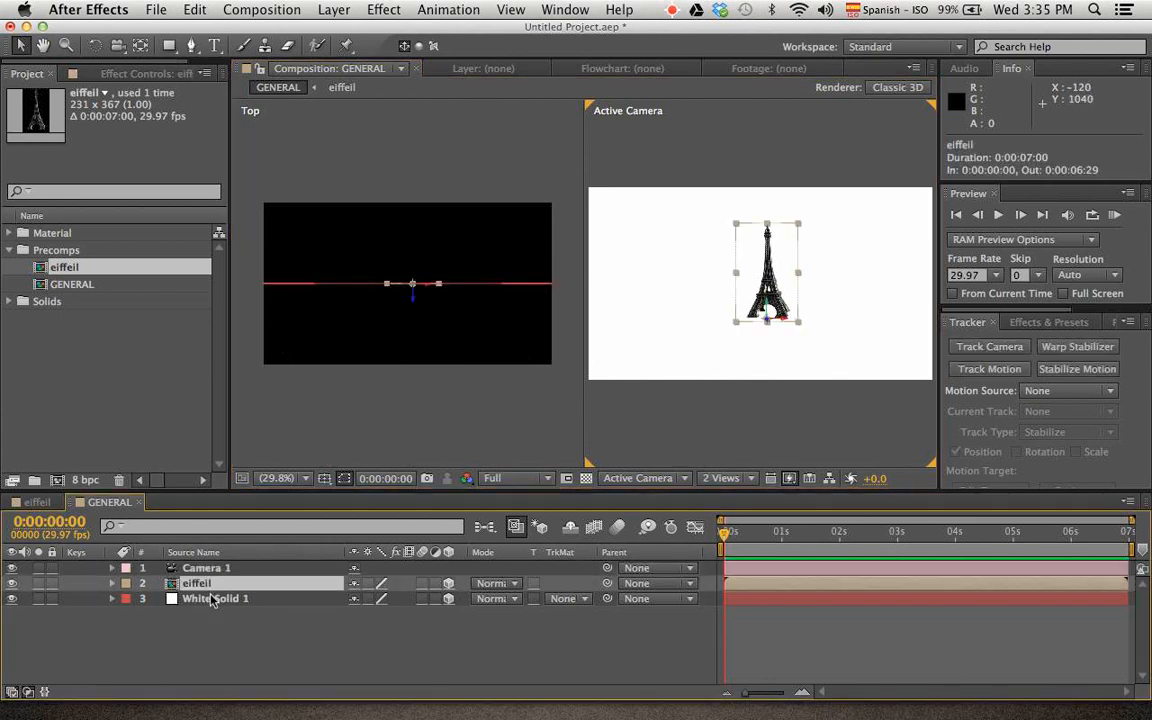
{"action": "left_click", "coordinate": [224, 598]}
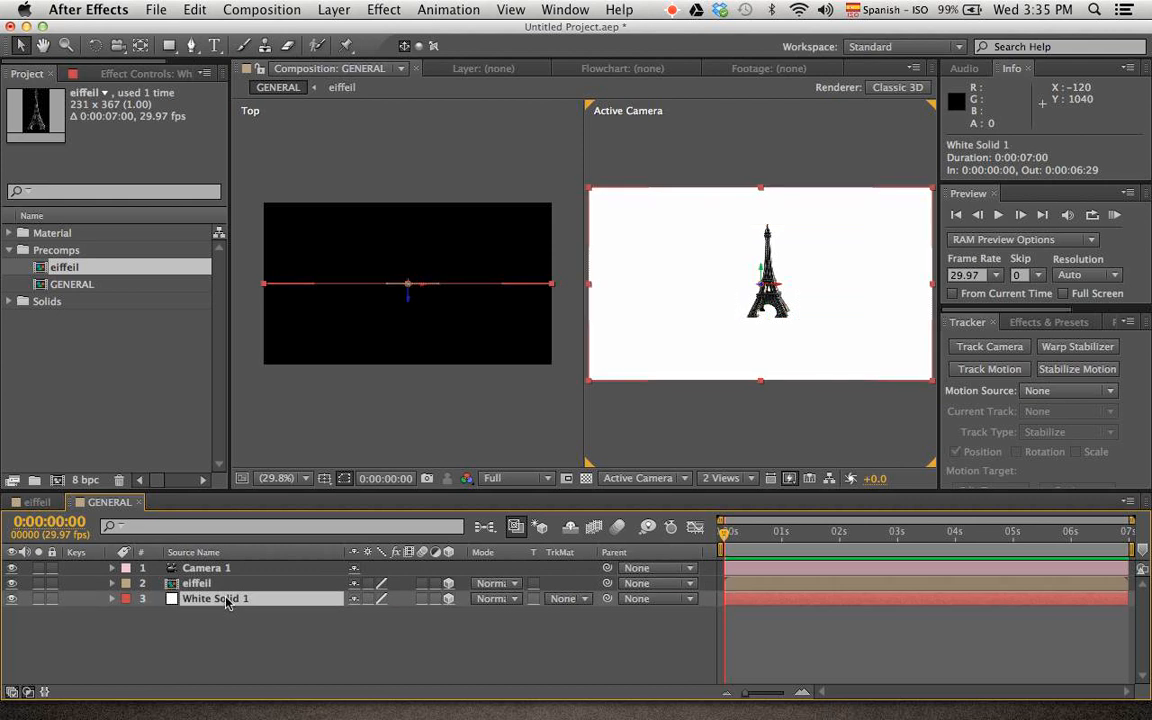
Duplicate the eiffeil layer twice and spread the copies along the X axis at about 1001.6 and 383.5
{"action": "left_click", "coordinate": [222, 586]}
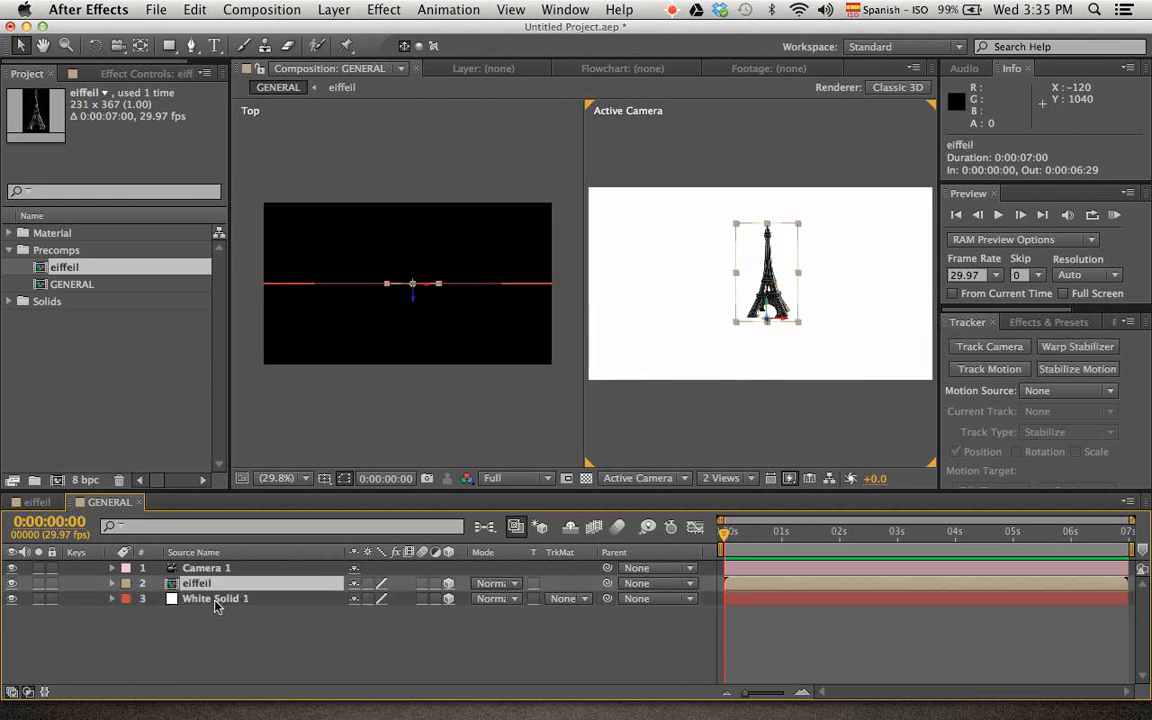
{"action": "key", "text": "super+d"}
{"action": "key", "text": "super+d"}
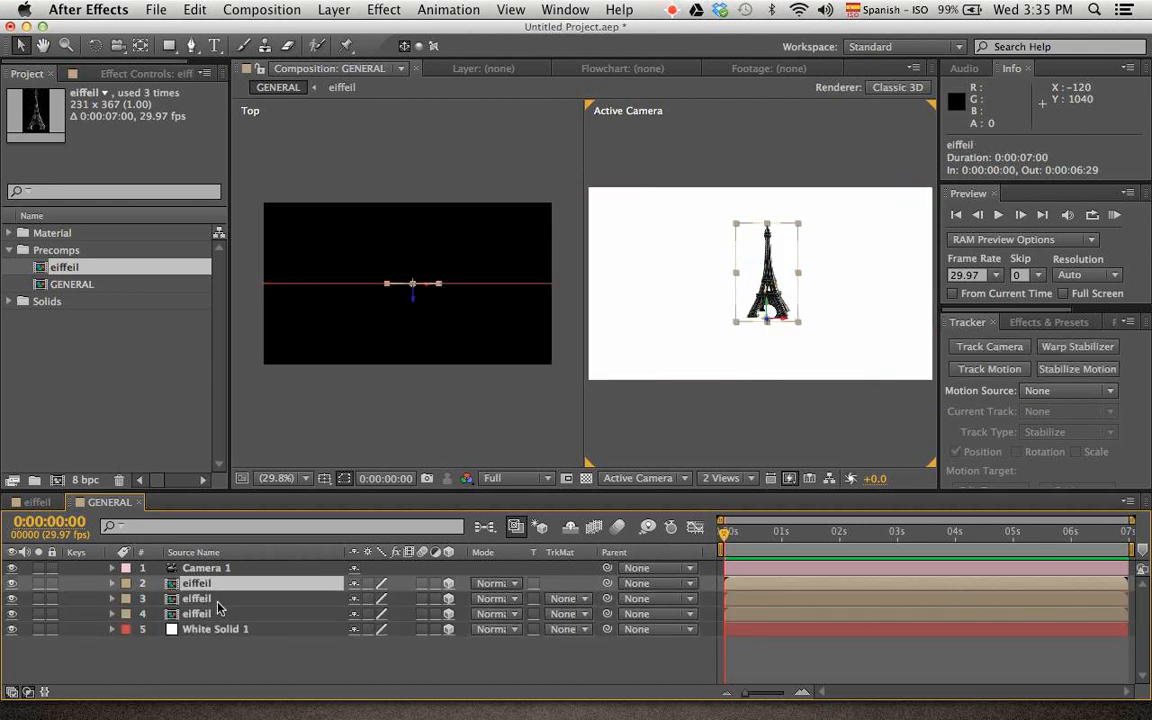
{"action": "left_click", "coordinate": [218, 600]}
{"action": "left_click_drag", "start_coordinate": [429, 287], "coordinate": [508, 287]}
{"action": "left_click", "coordinate": [797, 309]}
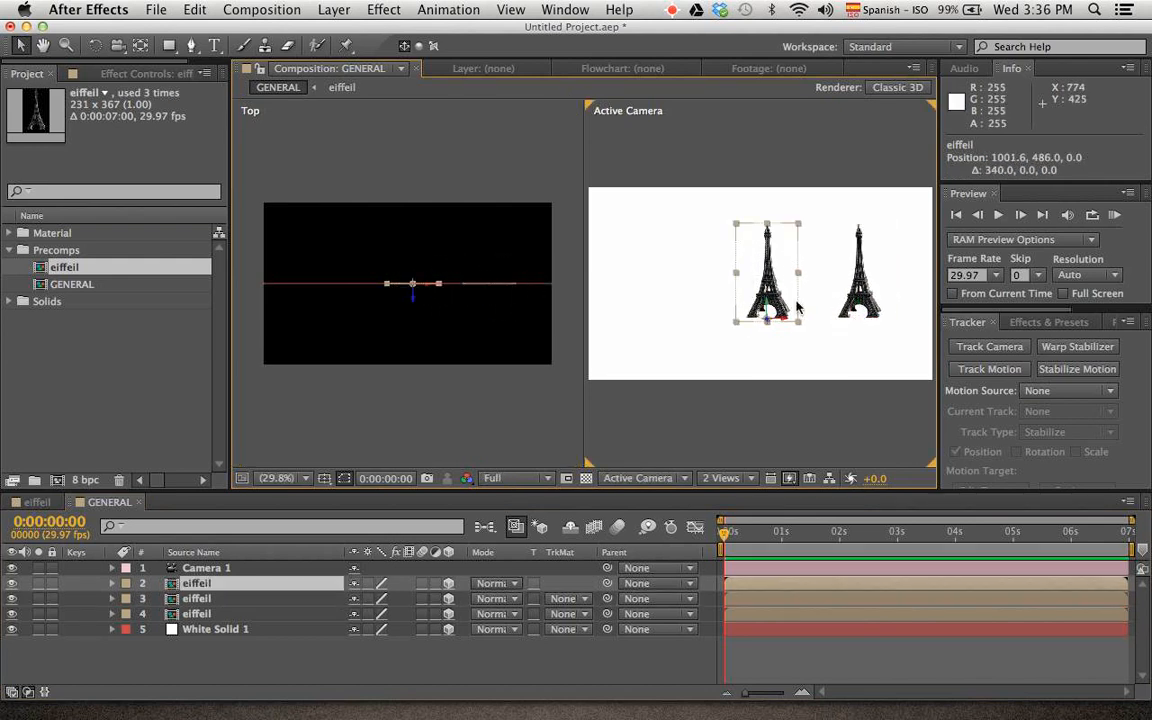
{"action": "left_click_drag", "start_coordinate": [775, 313], "coordinate": [708, 333]}
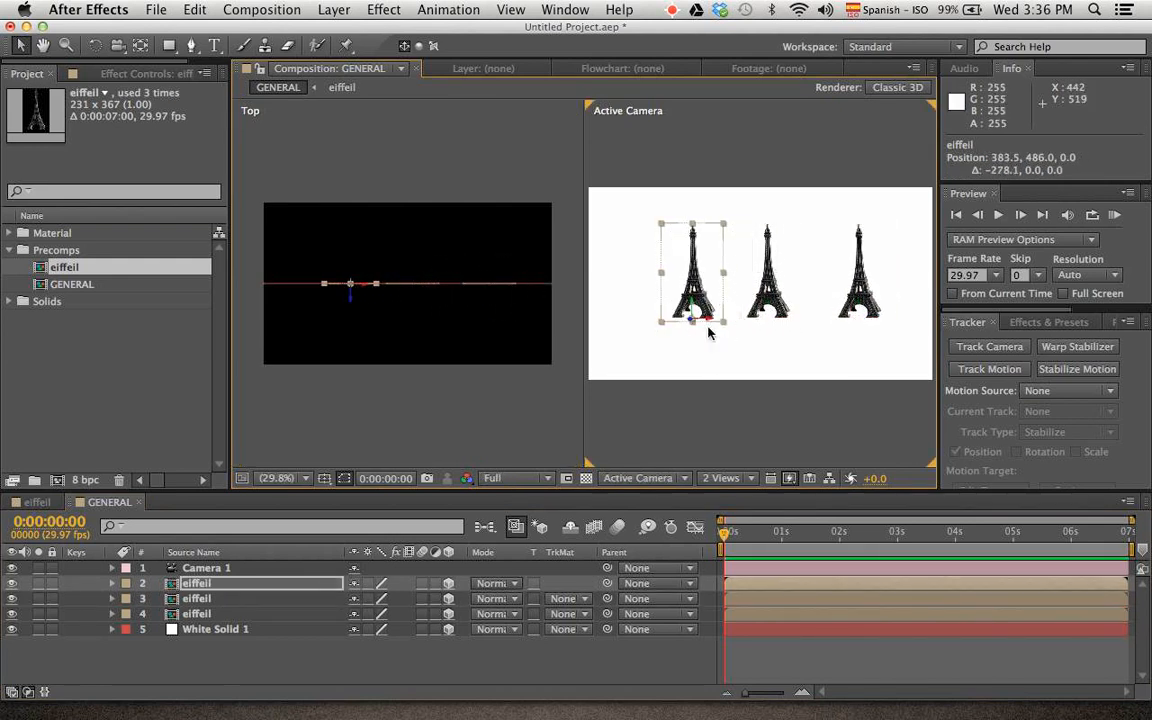
Try laying the white solid flat with an X Rotation of 90° and lowering it, and undo these changes
{"action": "left_click", "coordinate": [248, 629]}
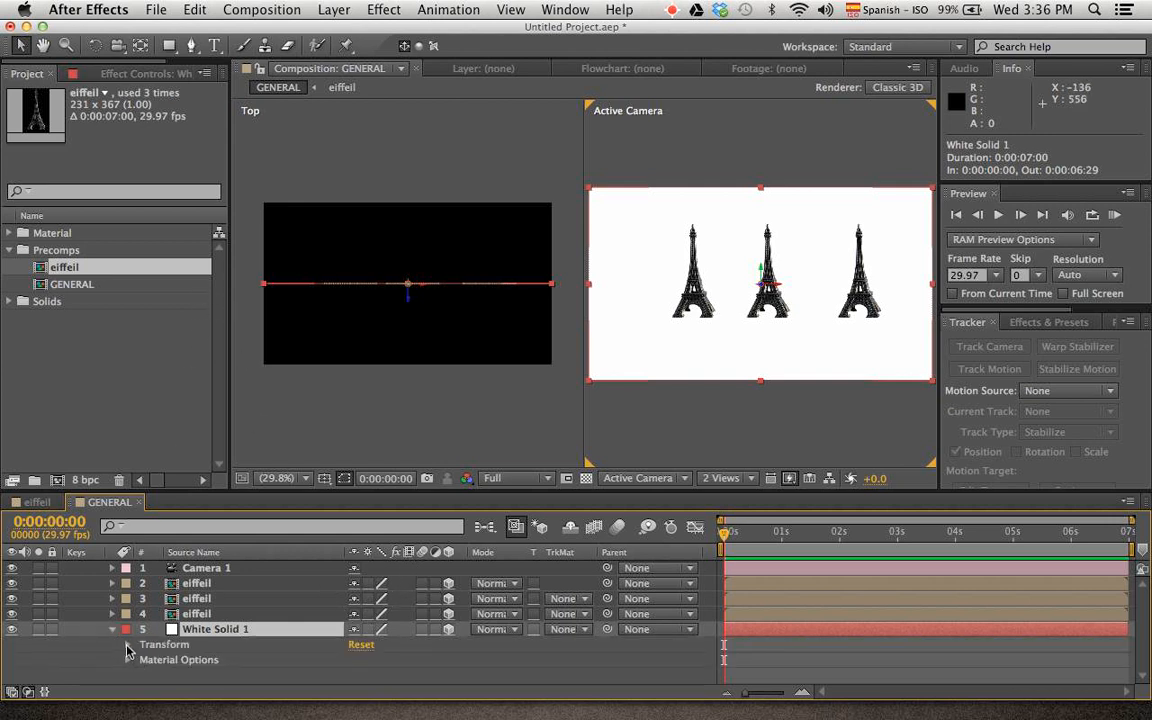
{"action": "left_click", "coordinate": [127, 645]}
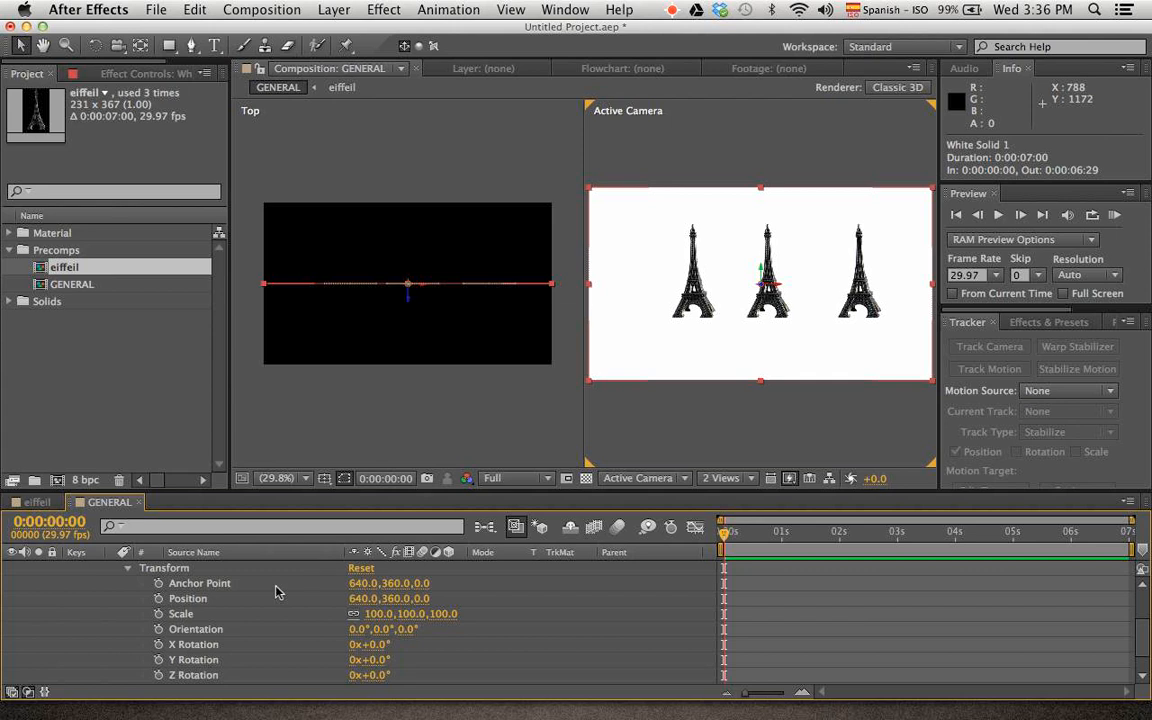
{"action": "left_click_drag", "start_coordinate": [372, 645], "coordinate": [436, 658]}
{"action": "key", "text": "ctrl+z"}
{"action": "left_click", "coordinate": [372, 645]}
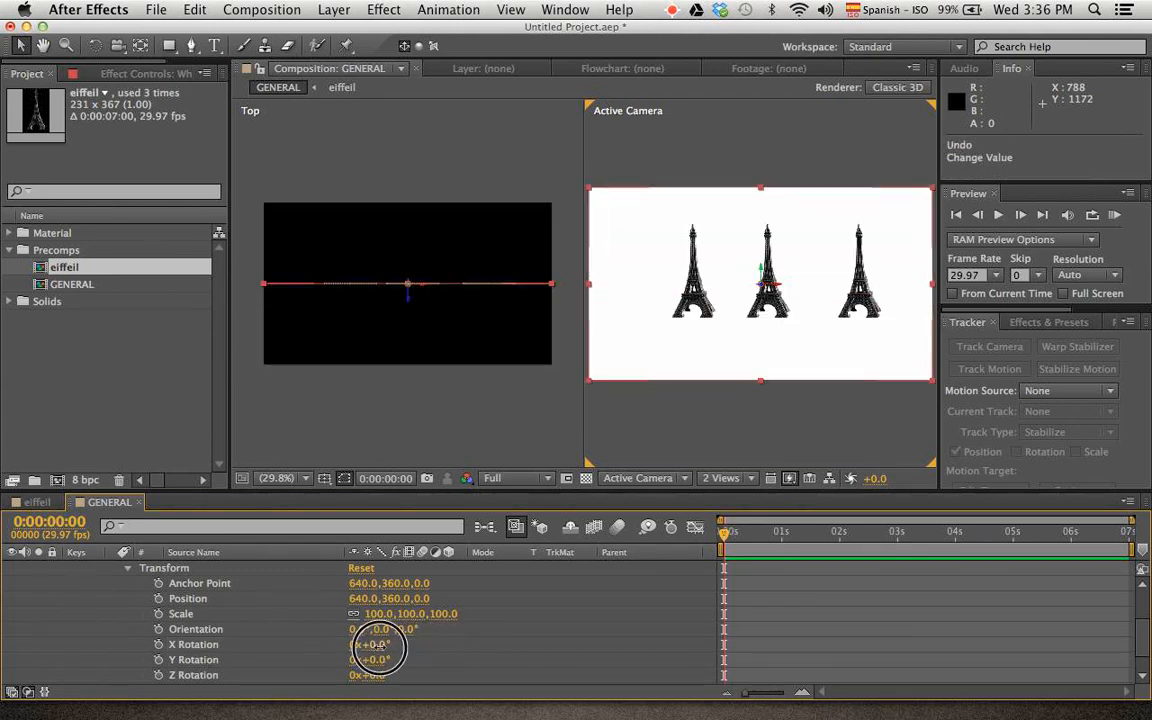
{"action": "key", "text": "Return"}
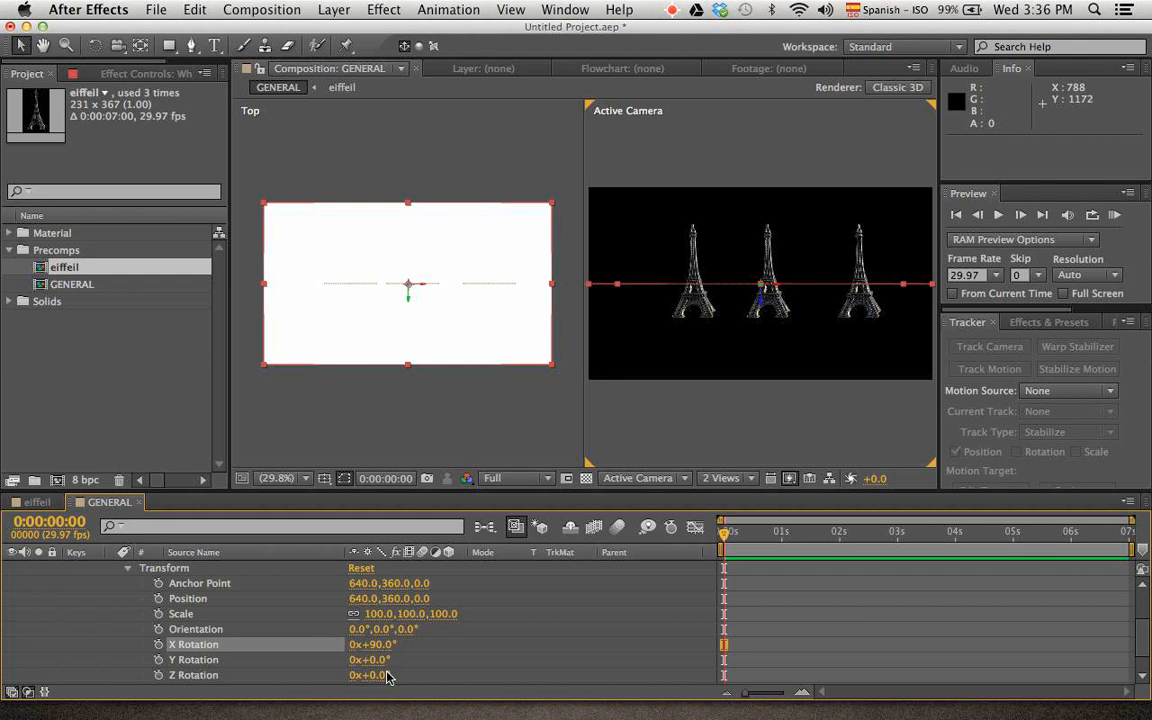
{"action": "left_click_drag", "start_coordinate": [762, 300], "coordinate": [766, 333]}
{"action": "key", "text": "super+z"}
{"action": "key", "text": "super+z"}
{"action": "key", "text": "super+z"}
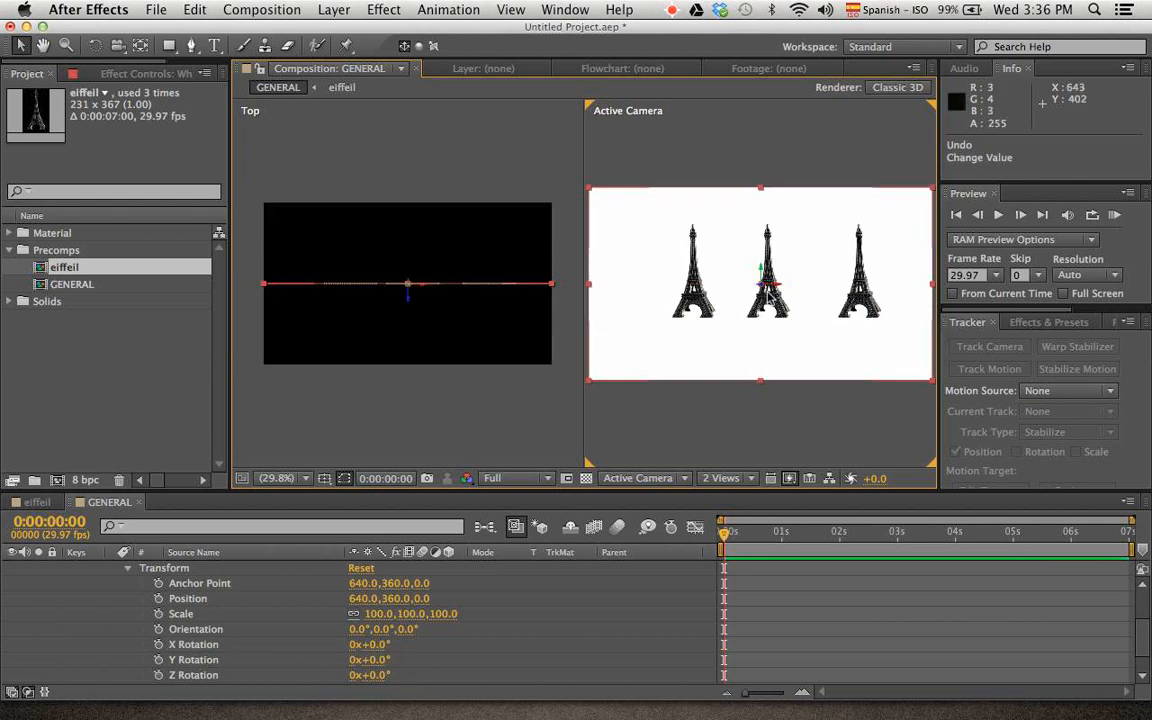
Try rotating the white solid about its X axis to an orientation of 270° with the Rotation tool, and undo it
{"action": "left_click", "coordinate": [95, 47]}
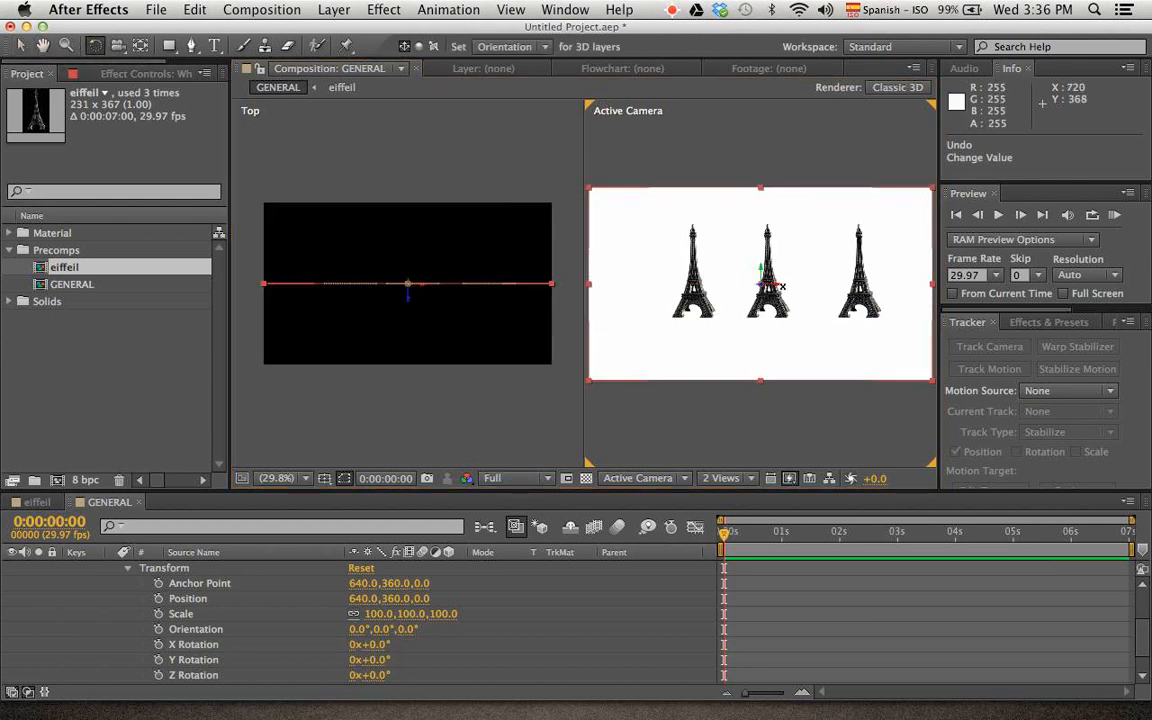
{"action": "scroll", "coordinate": [783, 287], "scroll_direction": "up", "scroll_amount": 4}
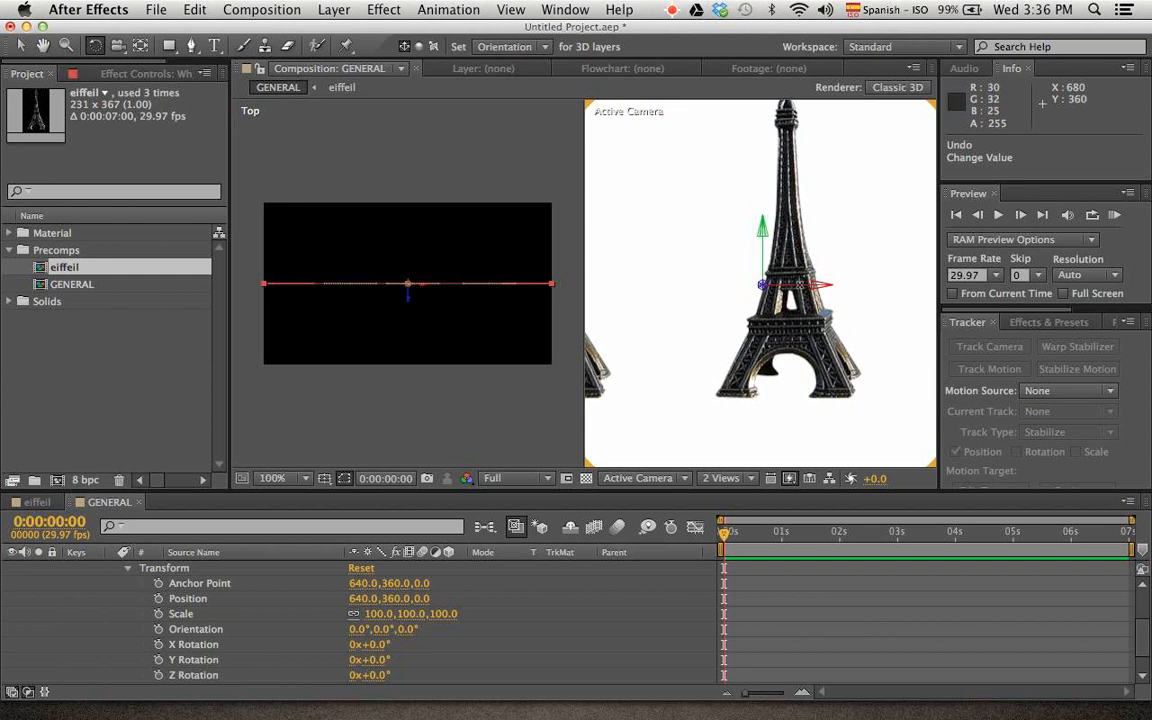
{"action": "left_click_drag", "start_coordinate": [806, 285], "coordinate": [856, 207]}
{"action": "scroll", "coordinate": [799, 246], "scroll_direction": "up", "scroll_amount": 1}
{"action": "scroll", "coordinate": [799, 246], "scroll_direction": "down", "scroll_amount": 6}
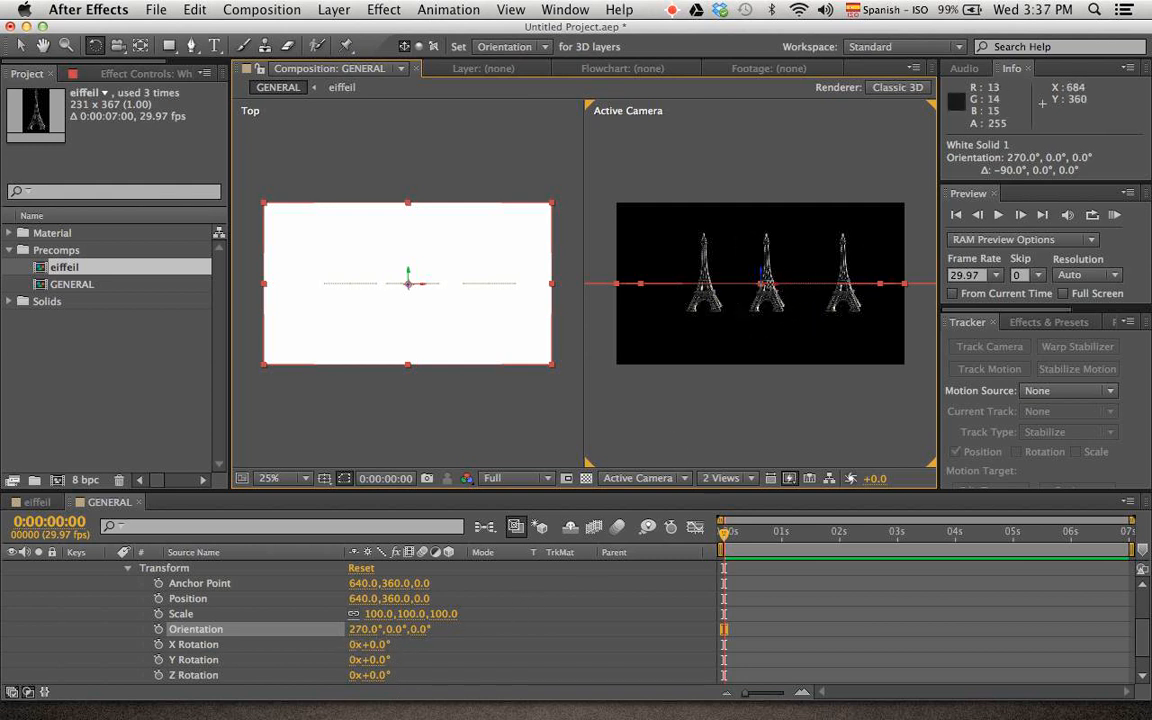
{"action": "key", "text": "super+z"}
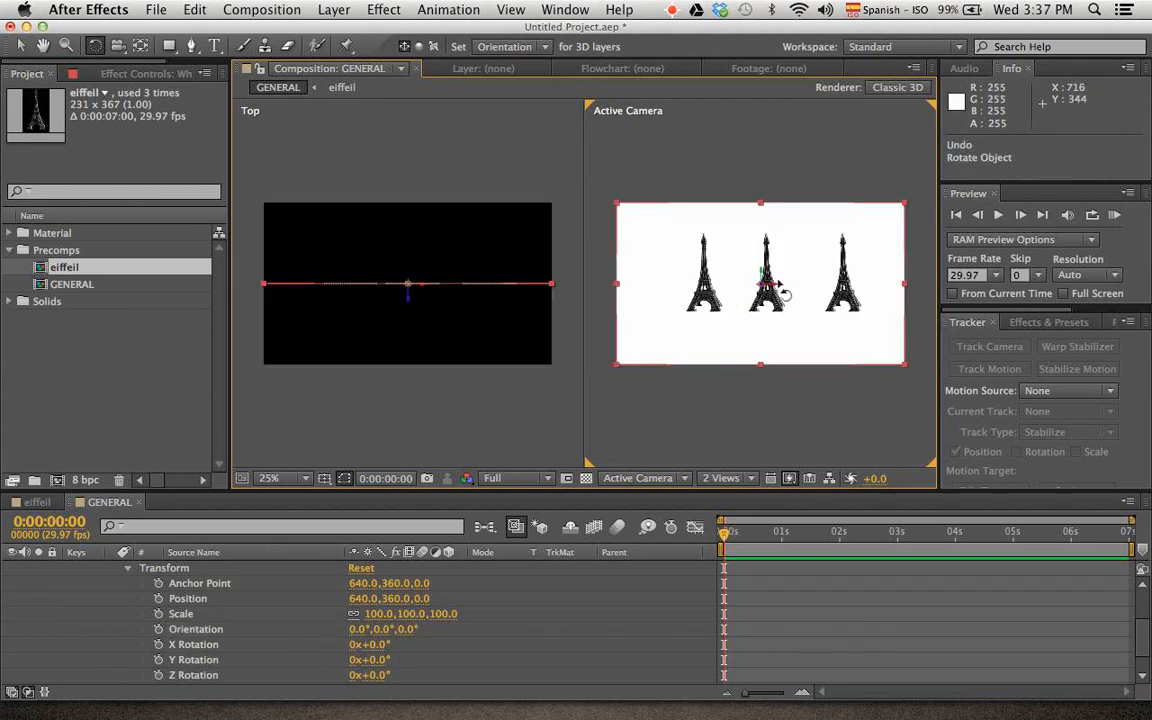
Rotate the white solid to an X orientation of 90° and lower it to Y position 486 as a floor under the towers
{"action": "left_click_drag", "start_coordinate": [768, 288], "coordinate": [771, 310]}
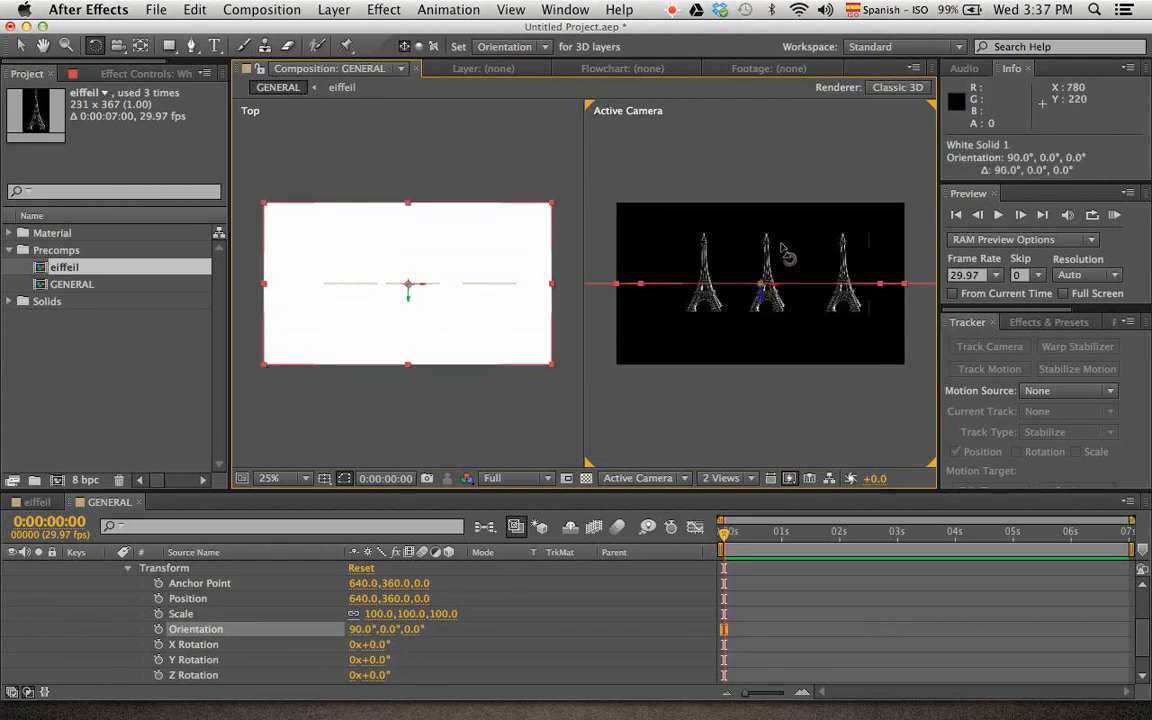
{"action": "key", "text": "v"}
{"action": "key", "text": "period"}
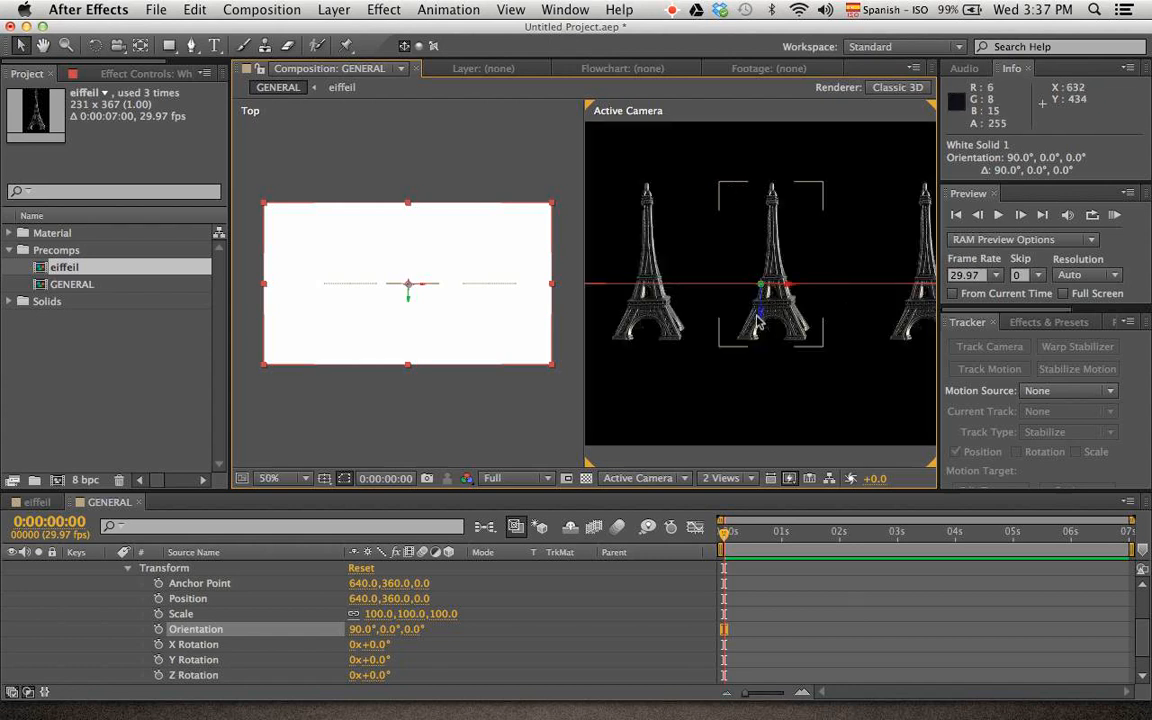
{"action": "left_click_drag", "start_coordinate": [757, 315], "coordinate": [766, 378]}
Change the Top view to the Left view at 50% to show the towers and floor from the side
{"action": "left_click", "coordinate": [424, 383]}
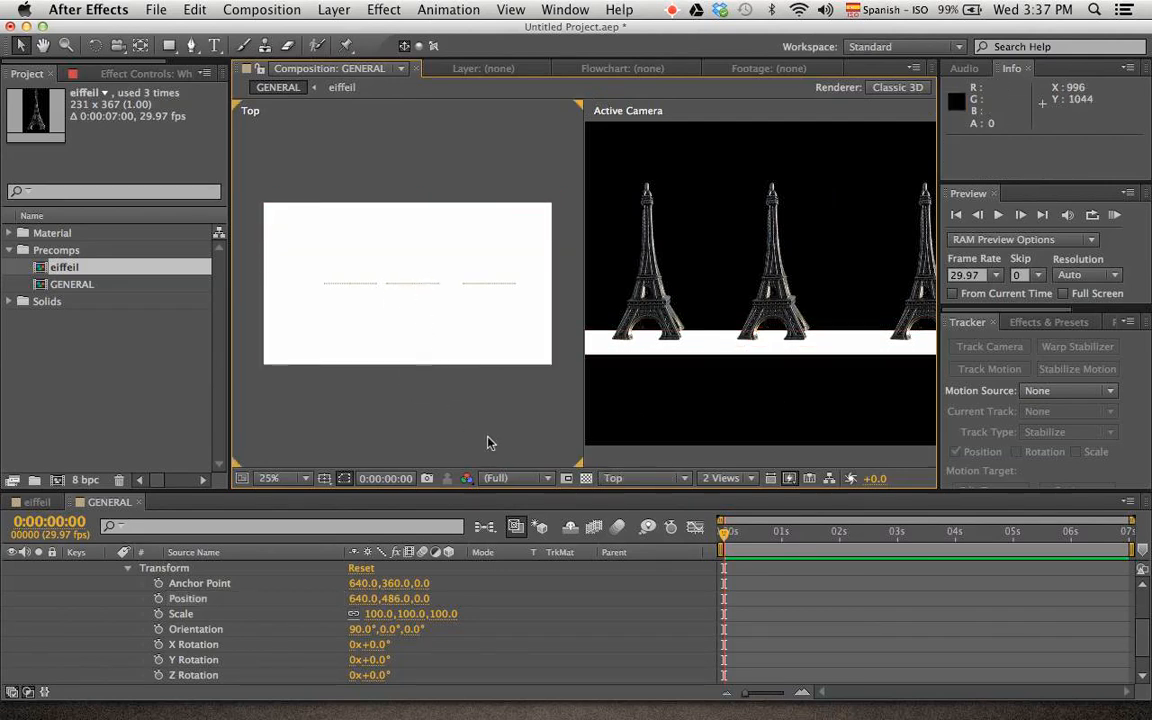
{"action": "left_click", "coordinate": [645, 478]}
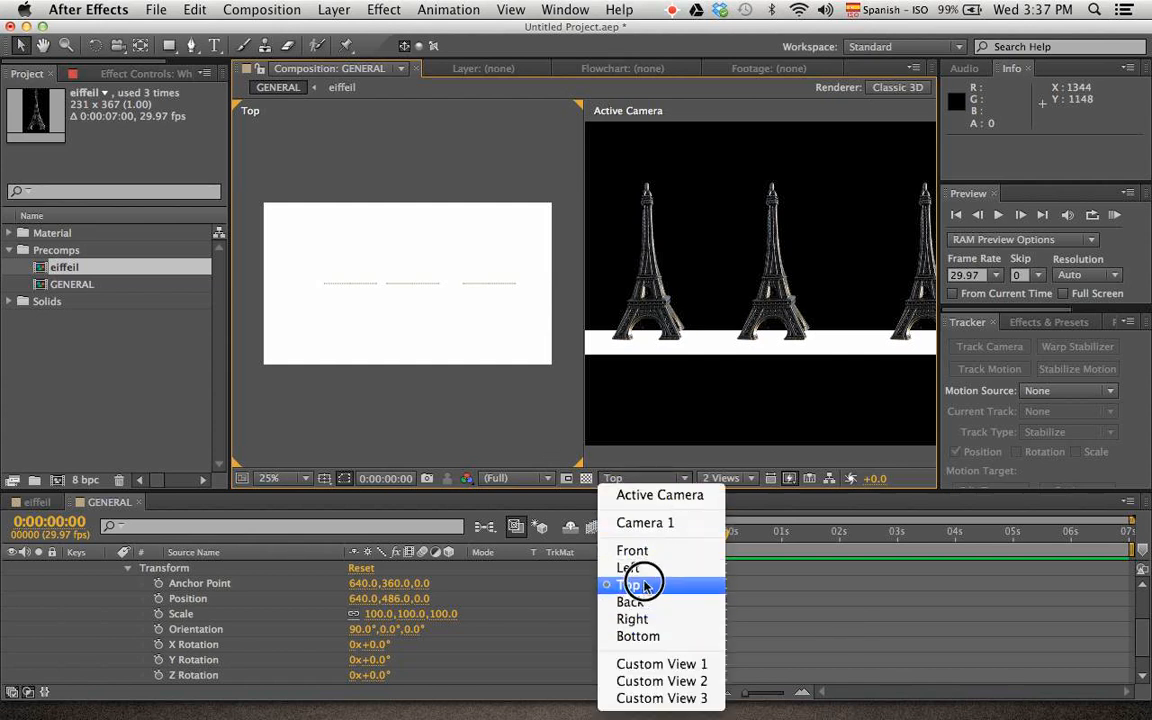
{"action": "left_click", "coordinate": [640, 568]}
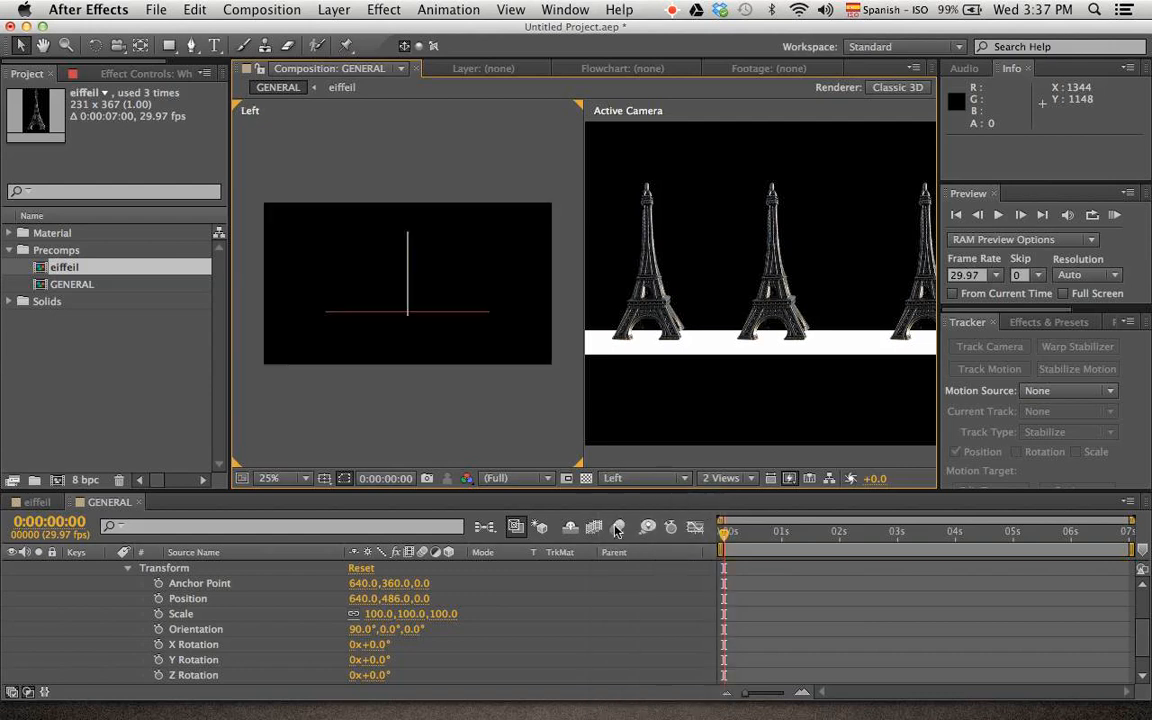
{"action": "scroll", "coordinate": [399, 308], "scroll_direction": "up", "scroll_amount": 2}
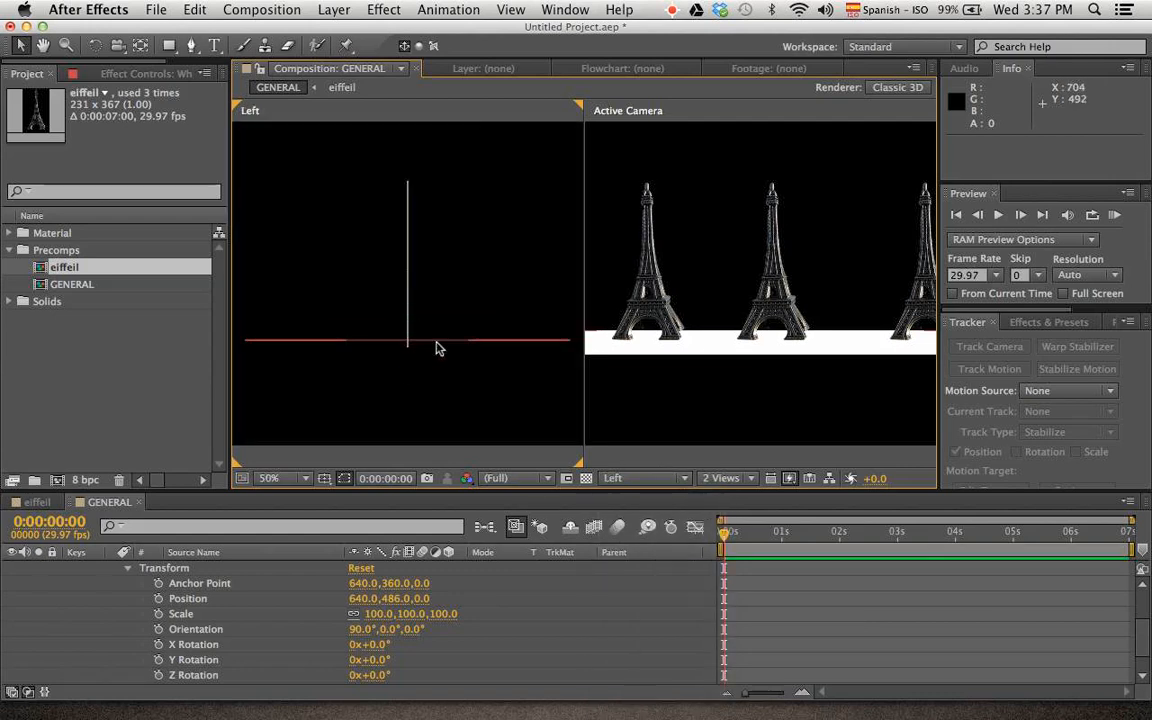
Move the white solid floor along its depth axis to Z position -96
{"action": "left_click", "coordinate": [436, 341]}
{"action": "mouse_move", "coordinate": [409, 368]}
{"action": "left_mouse_down"}
{"action": "mouse_move", "coordinate": [419, 360]}
{"action": "mouse_move", "coordinate": [418, 374]}
{"action": "left_mouse_up"}
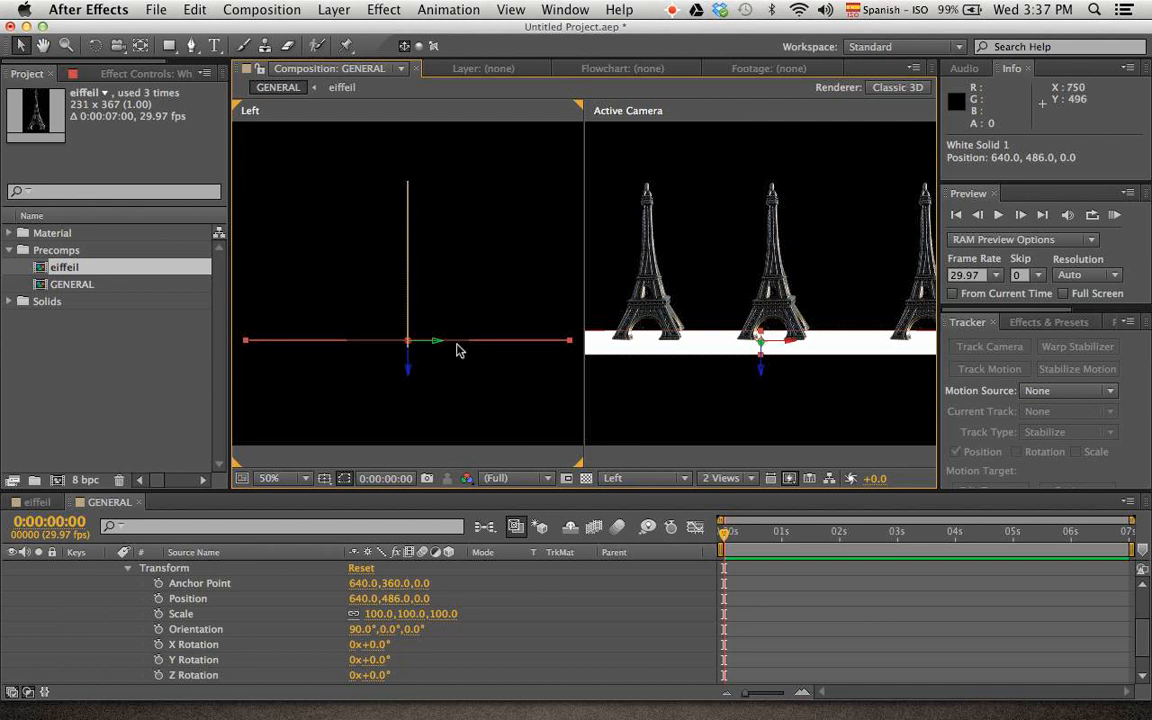
{"action": "left_click_drag", "start_coordinate": [441, 347], "coordinate": [476, 375]}
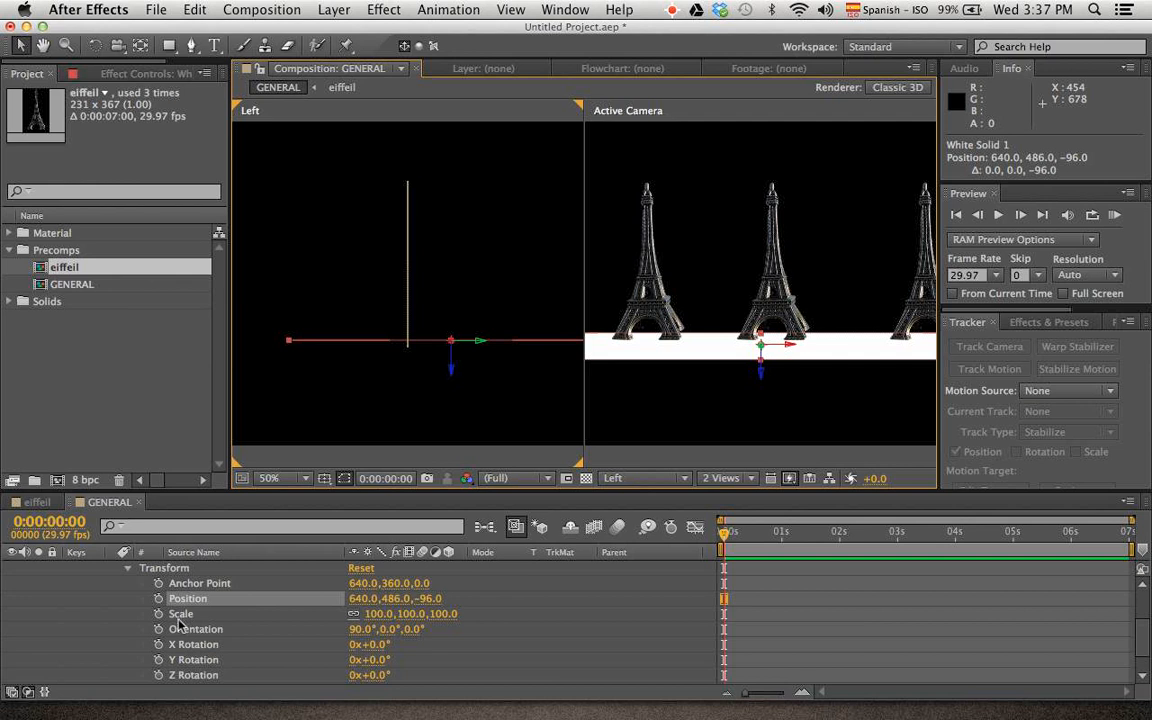
Unlink the white solid's Scale dimensions and stretch the floor's depth to a Y scale of 431%
{"action": "key", "text": "s"}
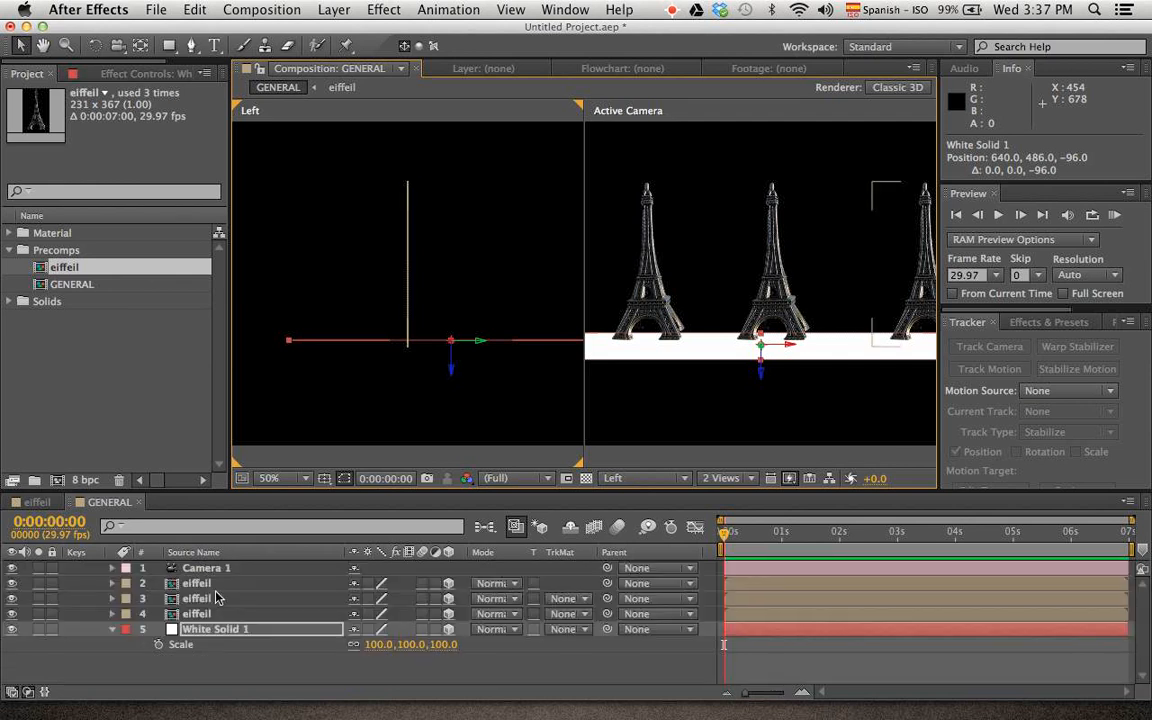
{"action": "left_click", "coordinate": [353, 648]}
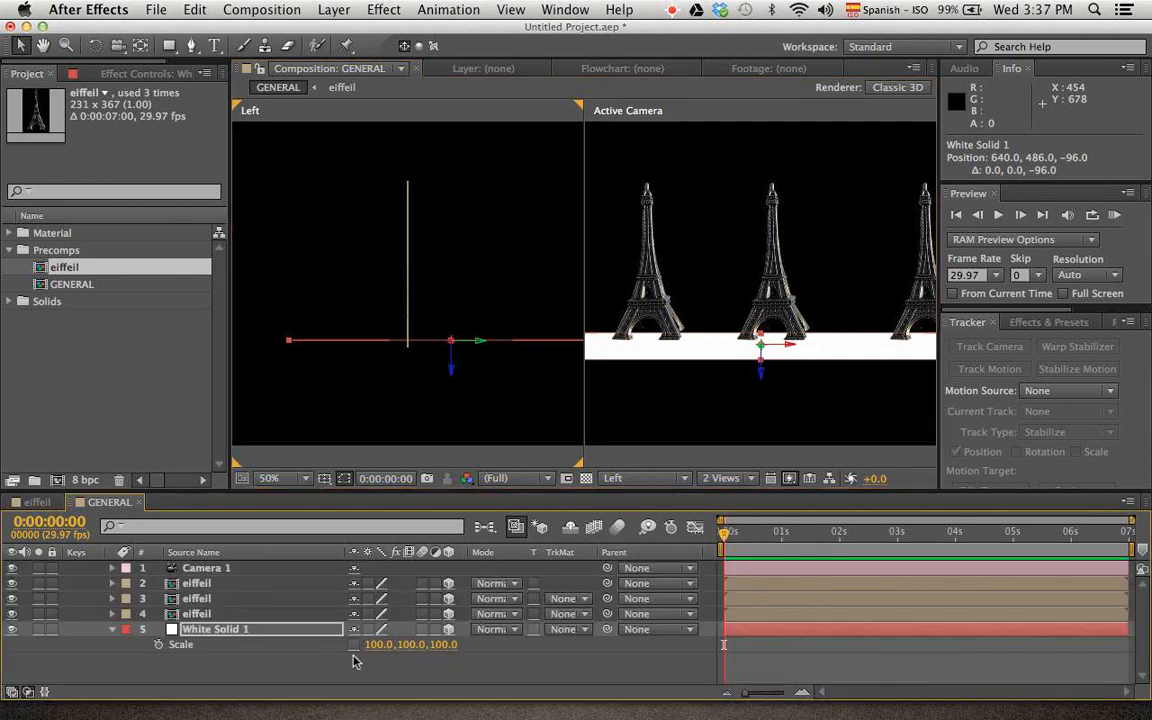
{"action": "left_click", "coordinate": [318, 656]}
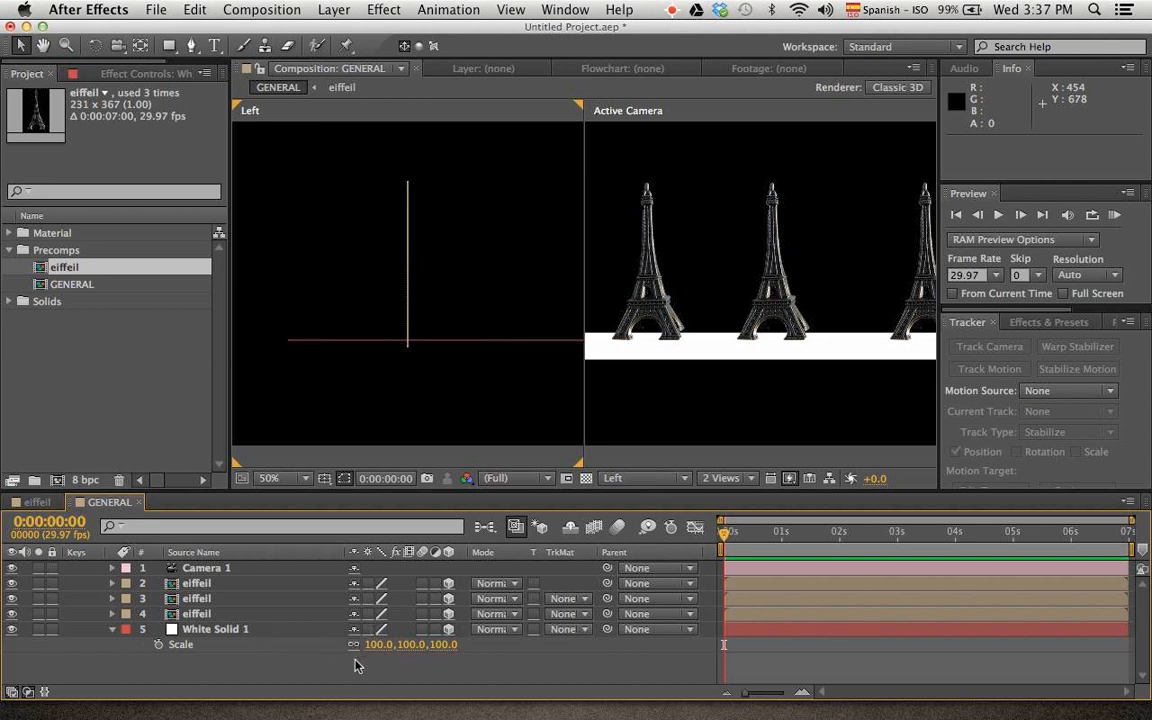
{"action": "left_click", "coordinate": [200, 646]}
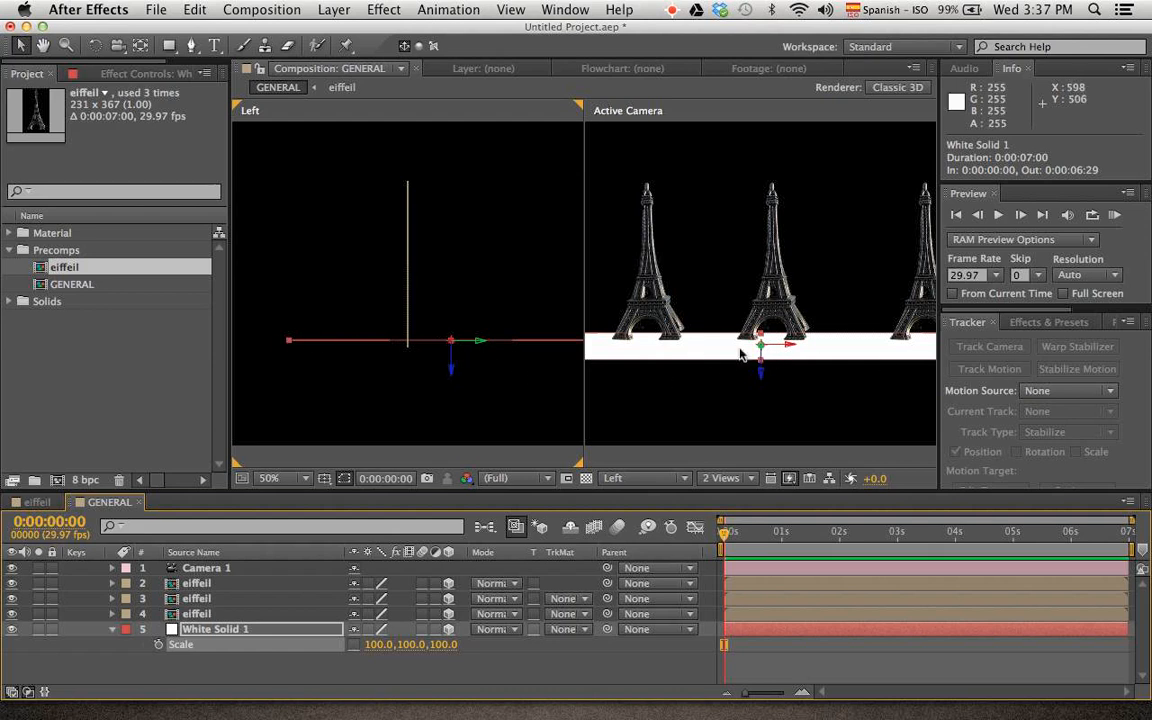
{"action": "left_click_drag", "start_coordinate": [506, 352], "coordinate": [470, 350]}
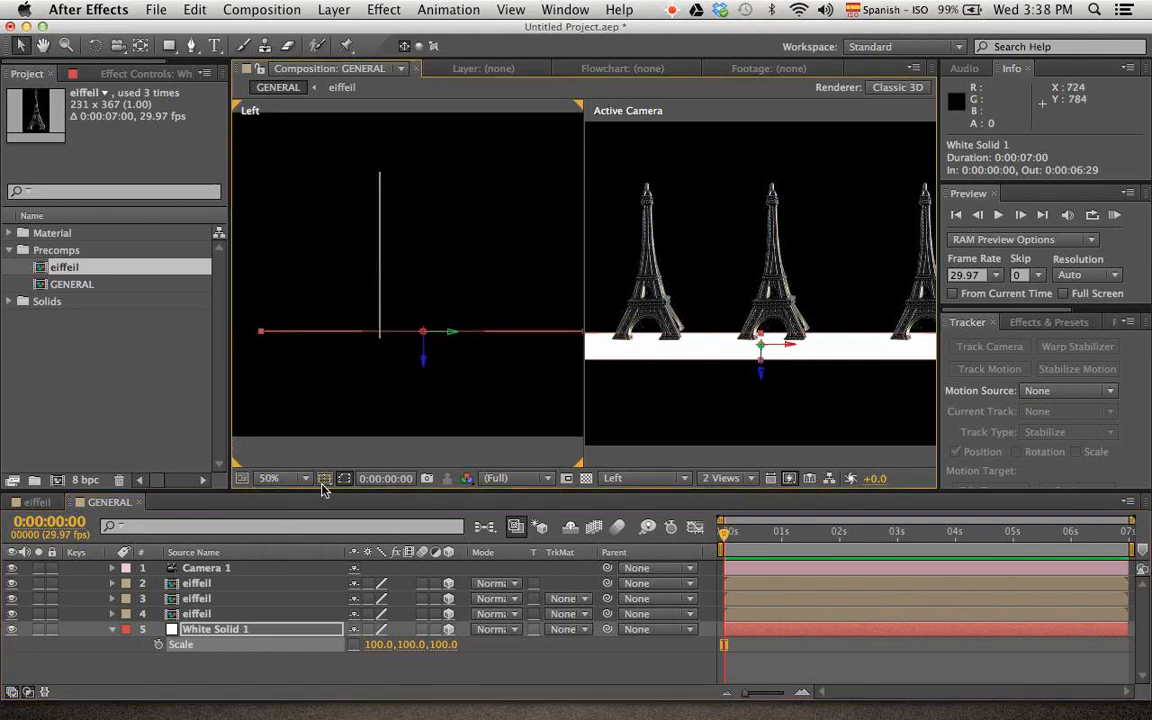
{"action": "left_click_drag", "start_coordinate": [411, 652], "coordinate": [658, 607]}
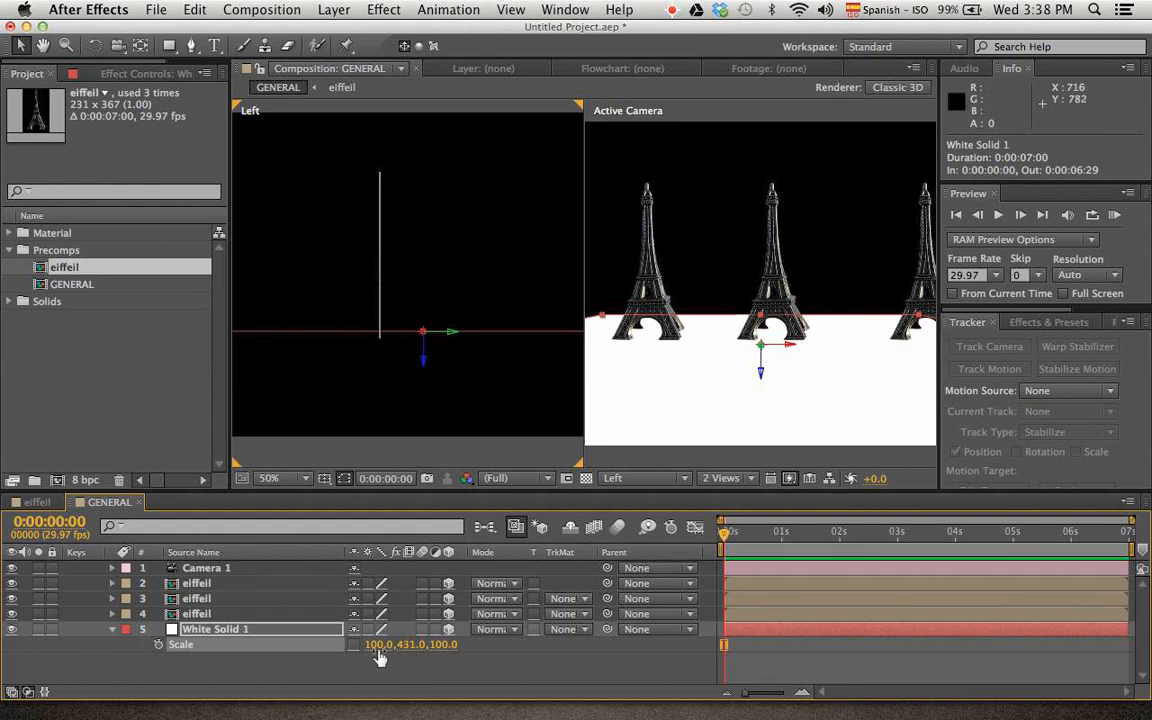
Widen the white solid floor to an X scale of 214% so it spans the camera frame
{"action": "scroll", "coordinate": [728, 382], "scroll_direction": "down", "scroll_amount": 2}
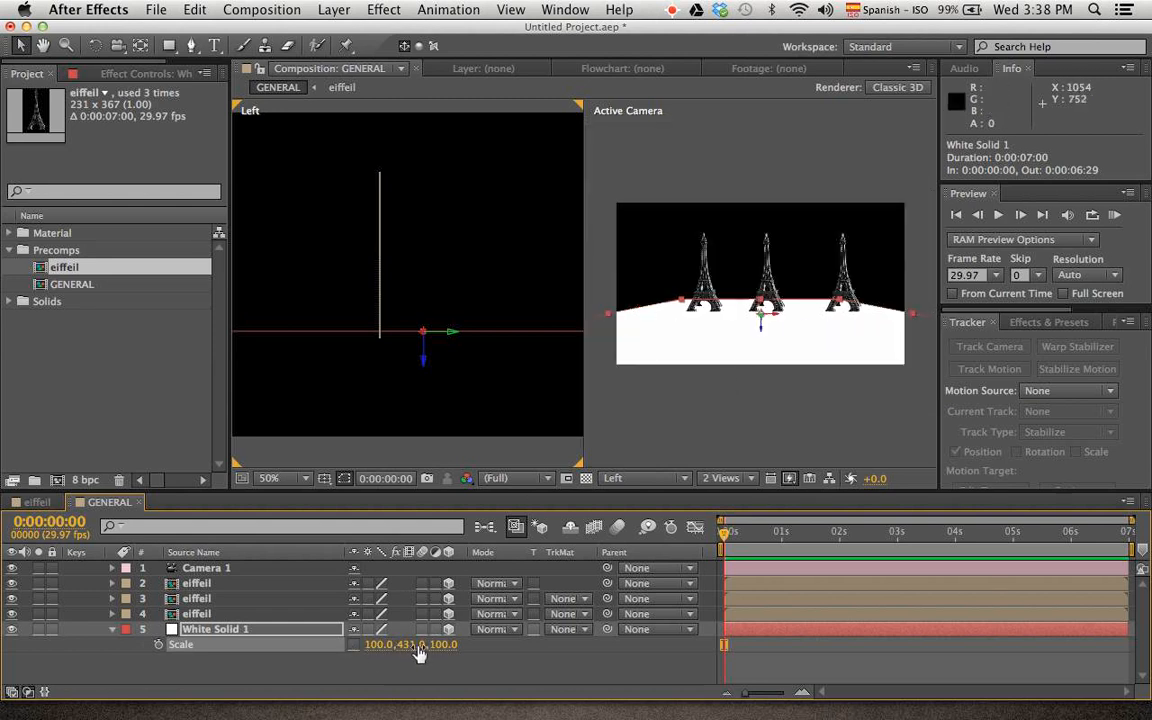
{"action": "left_click", "coordinate": [382, 646]}
{"action": "left_click_drag", "start_coordinate": [382, 646], "coordinate": [482, 646]}
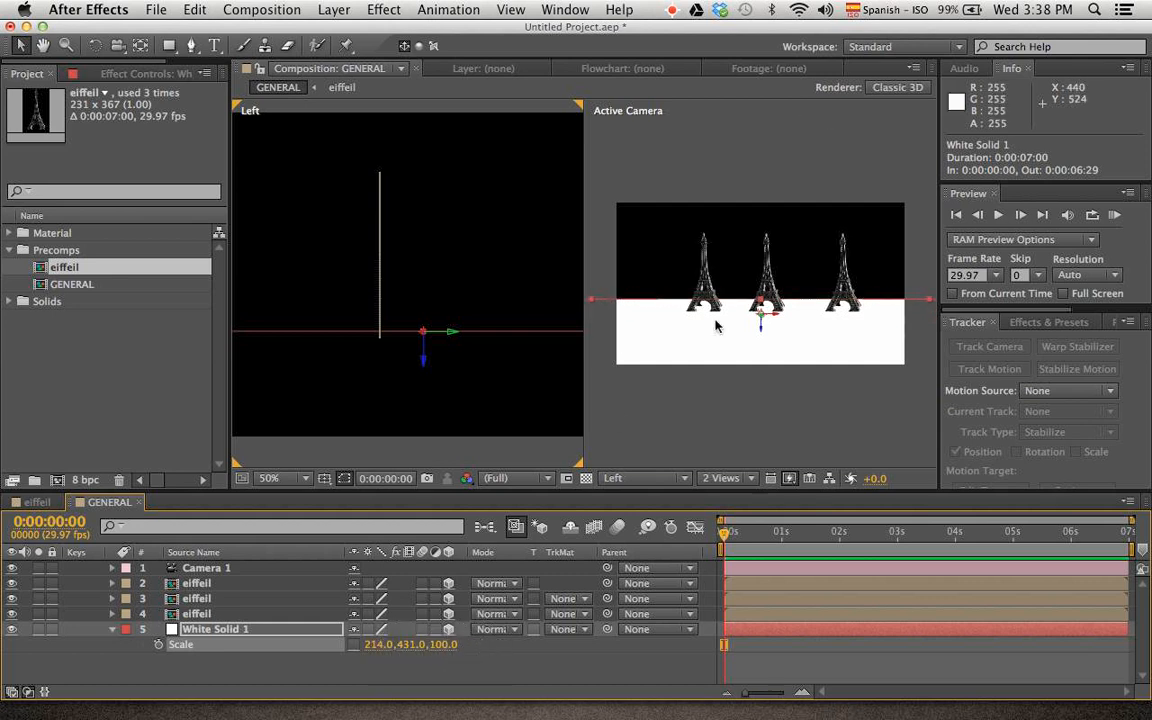
{"action": "scroll", "coordinate": [720, 345], "scroll_direction": "up", "scroll_amount": 2}
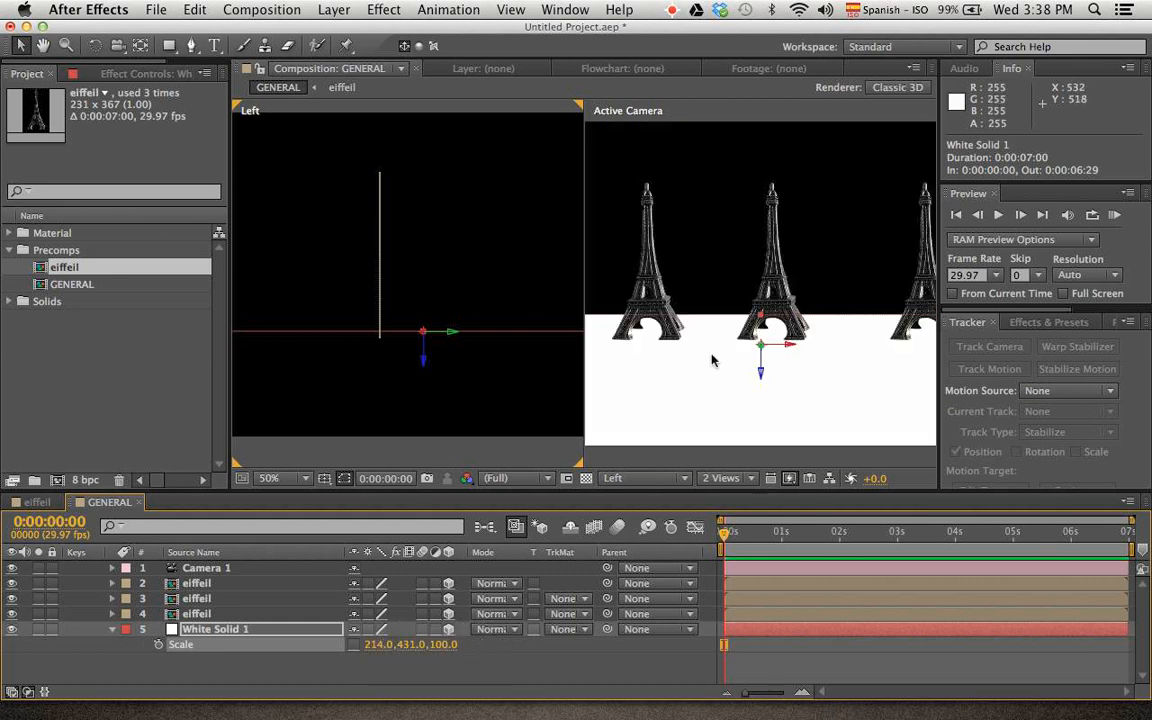
{"action": "scroll", "coordinate": [712, 360], "scroll_direction": "down", "scroll_amount": 2}
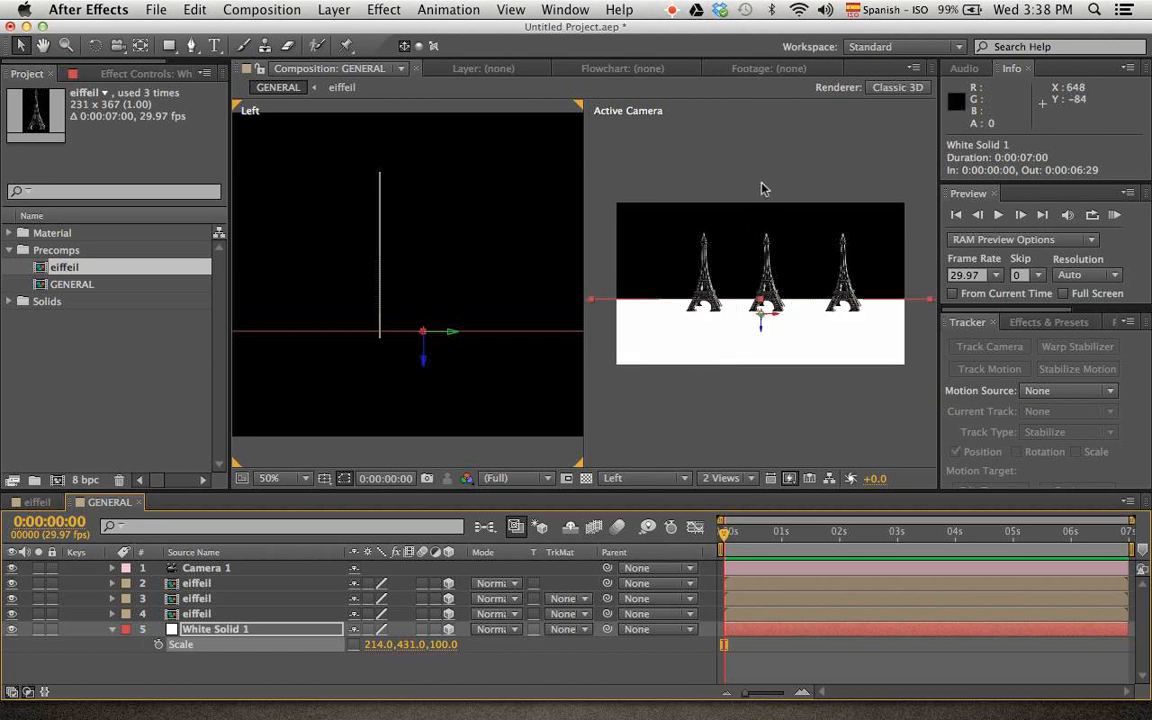
Change the Left view to the Top view at 25% to show the towers and floor from above
{"action": "left_click", "coordinate": [760, 188]}
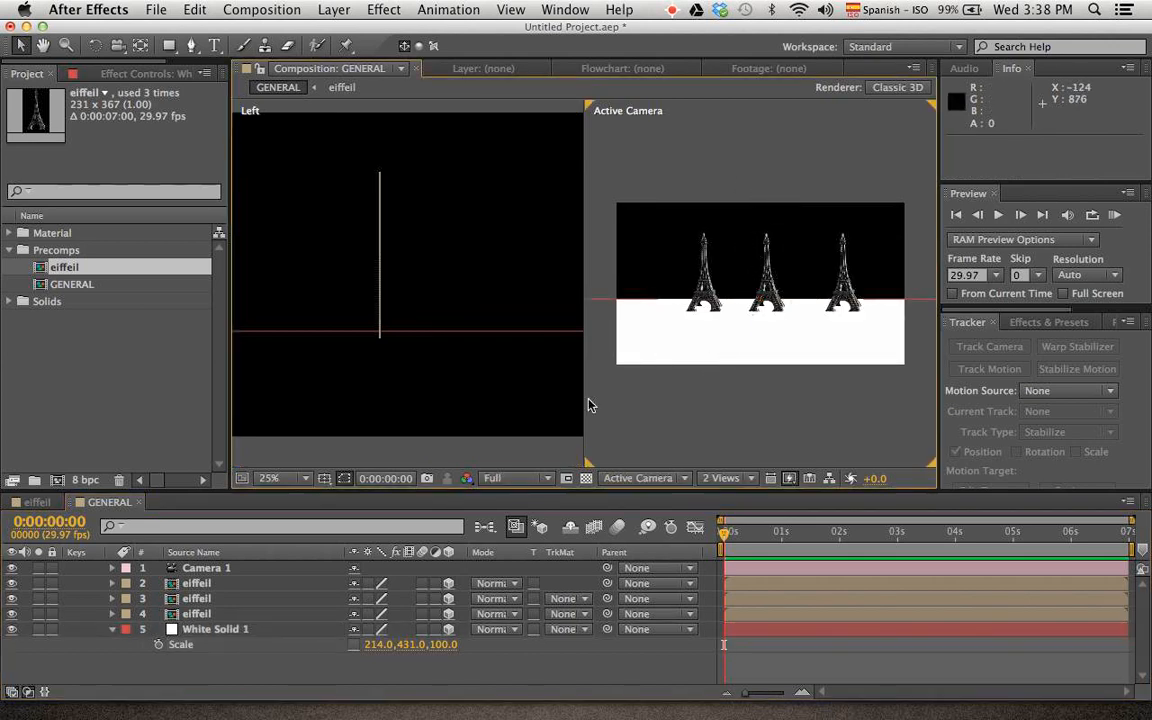
{"action": "scroll", "coordinate": [434, 355], "scroll_direction": "down", "scroll_amount": 4}
{"action": "scroll", "coordinate": [434, 355], "scroll_direction": "up", "scroll_amount": 3}
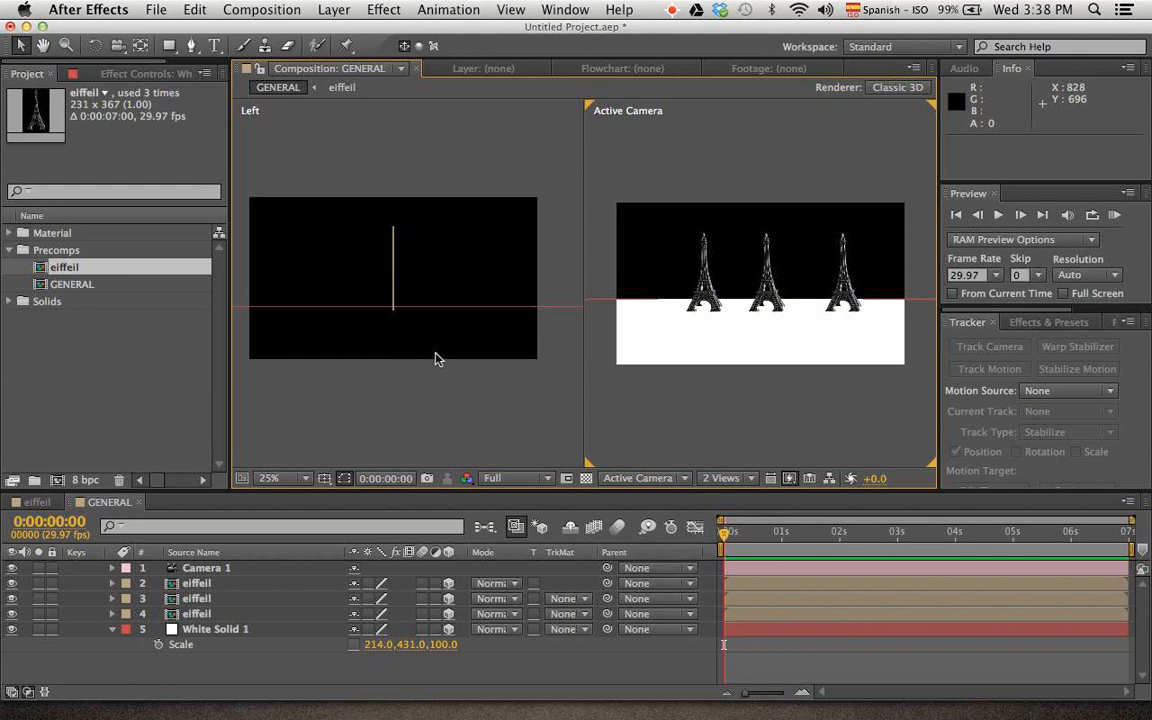
{"action": "left_click", "coordinate": [510, 310]}
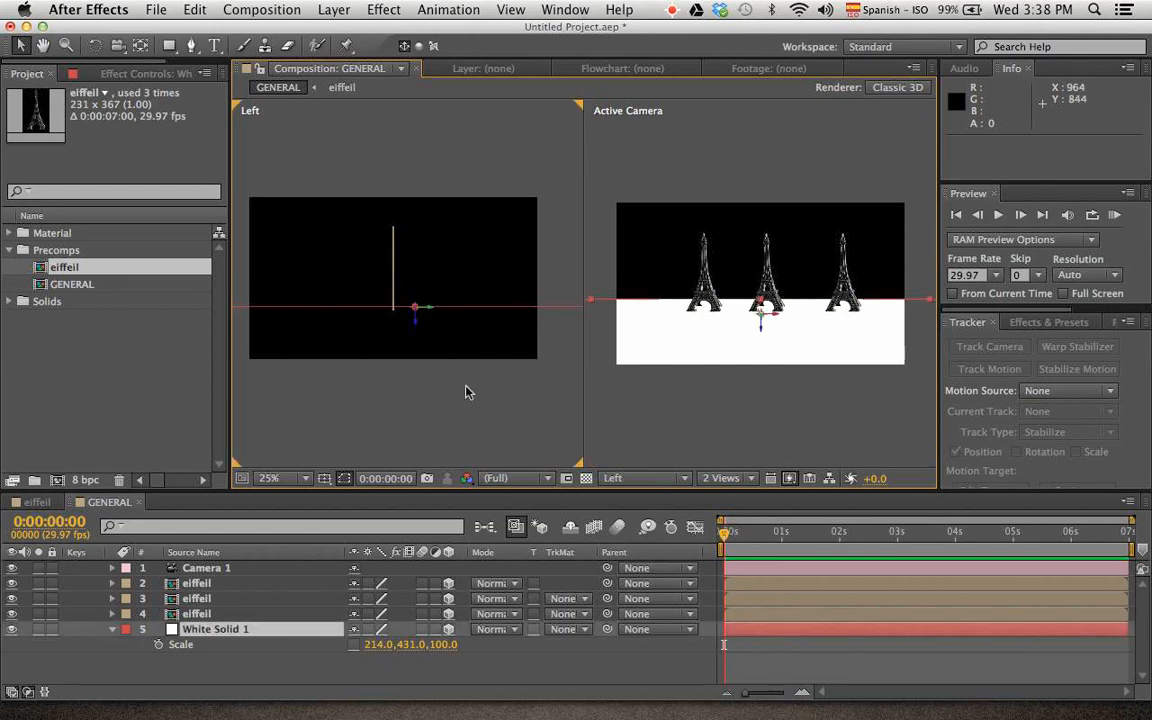
{"action": "left_click", "coordinate": [367, 442]}
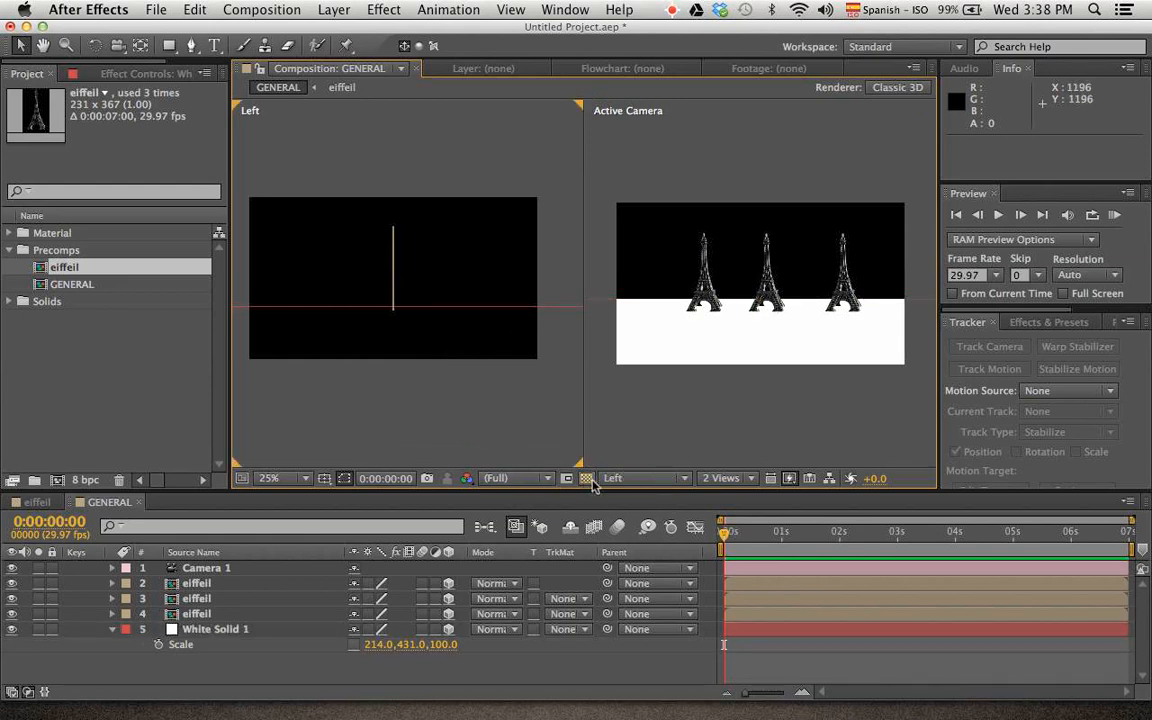
{"action": "left_click", "coordinate": [497, 478]}
{"action": "left_click", "coordinate": [505, 456]}
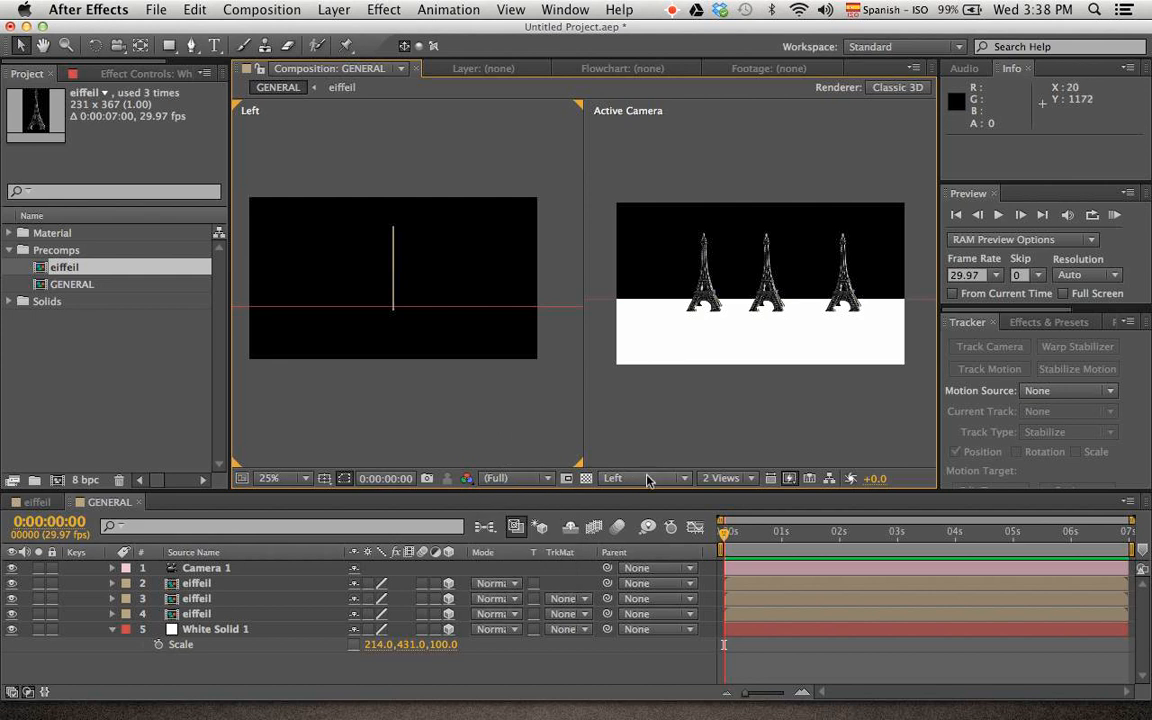
{"action": "left_click", "coordinate": [612, 478]}
{"action": "left_click", "coordinate": [630, 581]}
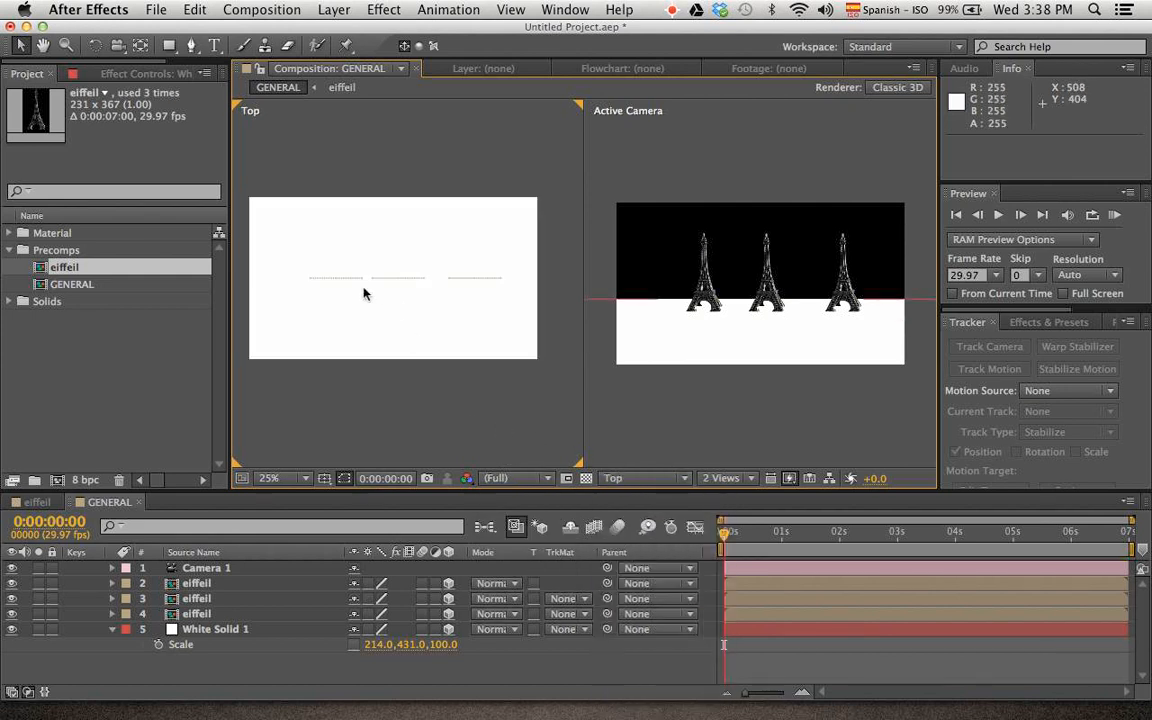
Bring the leftmost Eiffel Tower toward the camera at position 499.5, 486, -872
{"action": "left_click", "coordinate": [213, 585]}
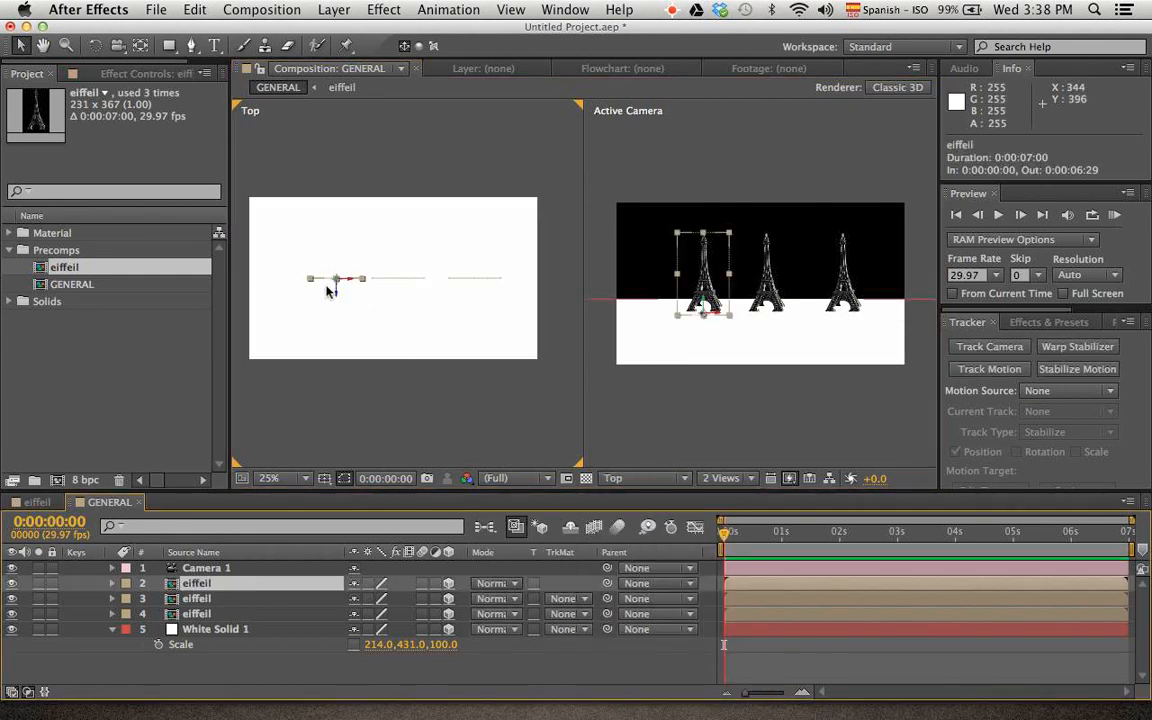
{"action": "left_click_drag", "start_coordinate": [338, 300], "coordinate": [279, 490]}
{"action": "left_click_drag", "start_coordinate": [655, 347], "coordinate": [689, 349]}
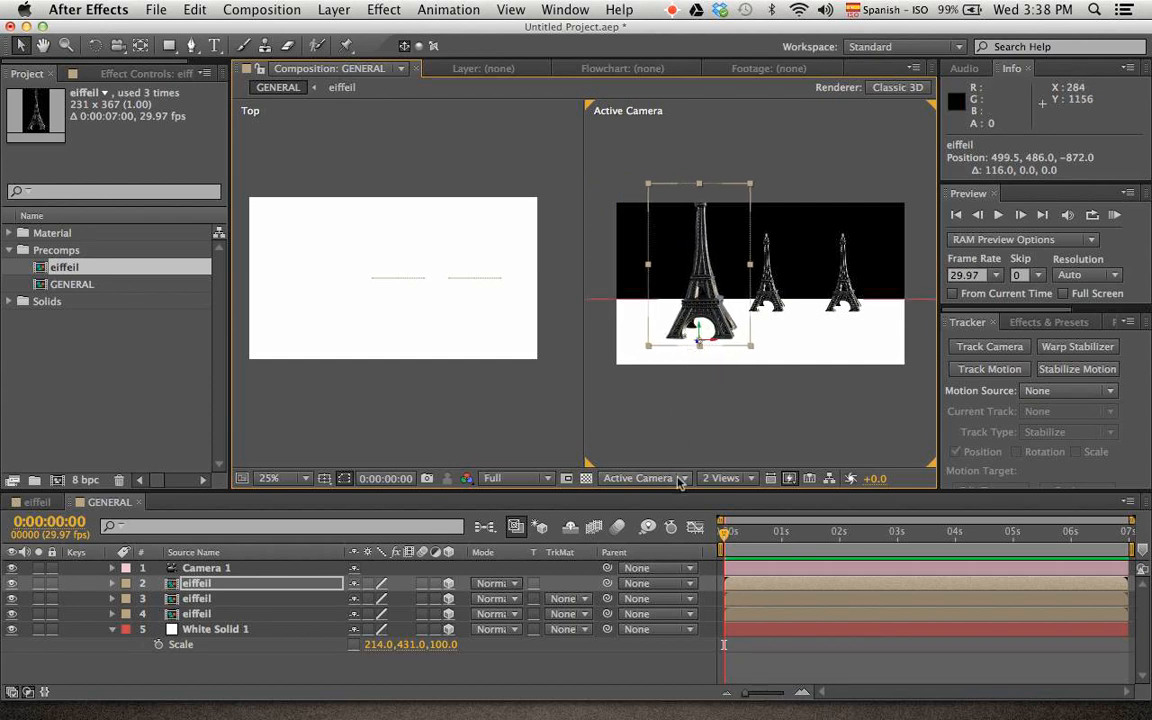
Turn on the transparency grid and move the middle Eiffel Tower to position 589.6, 486, -384
{"action": "left_click", "coordinate": [587, 479]}
{"action": "left_click", "coordinate": [388, 280]}
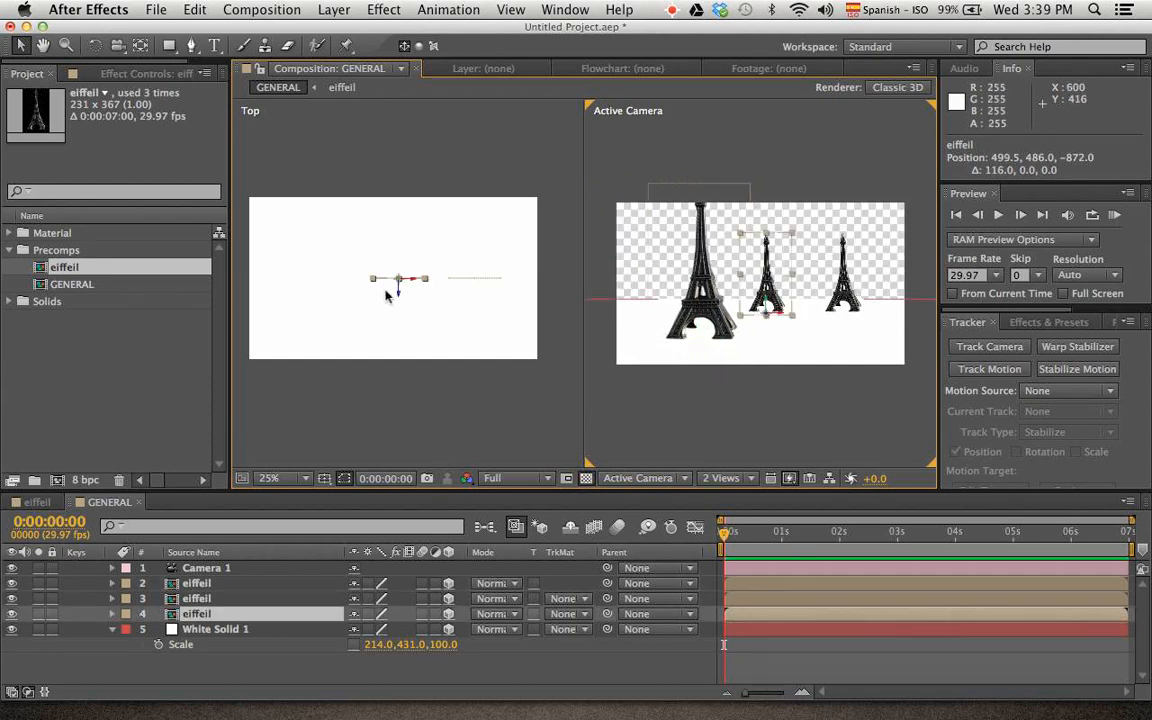
{"action": "left_click_drag", "start_coordinate": [398, 292], "coordinate": [391, 372]}
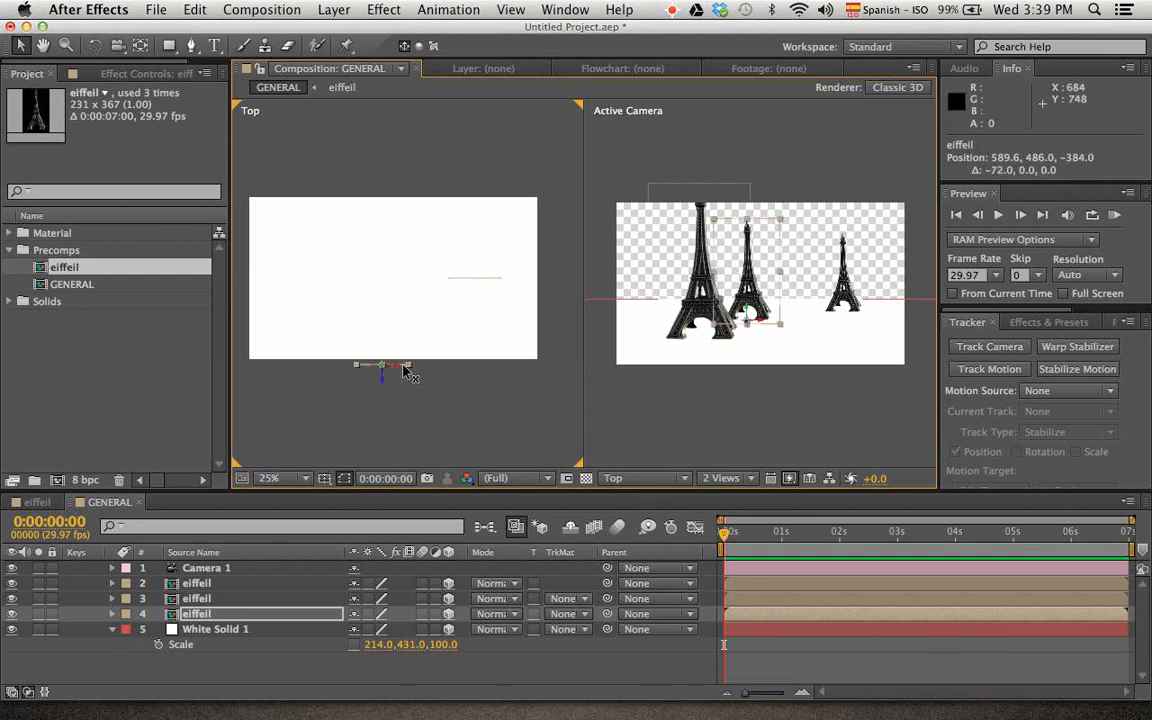
Shift the rightmost Eiffel Tower to X position 713.6, then duplicate it and place one copy farther back at 833.6, 486, 376
{"action": "left_click", "coordinate": [845, 288]}
{"action": "left_click_drag", "start_coordinate": [855, 314], "coordinate": [796, 317]}
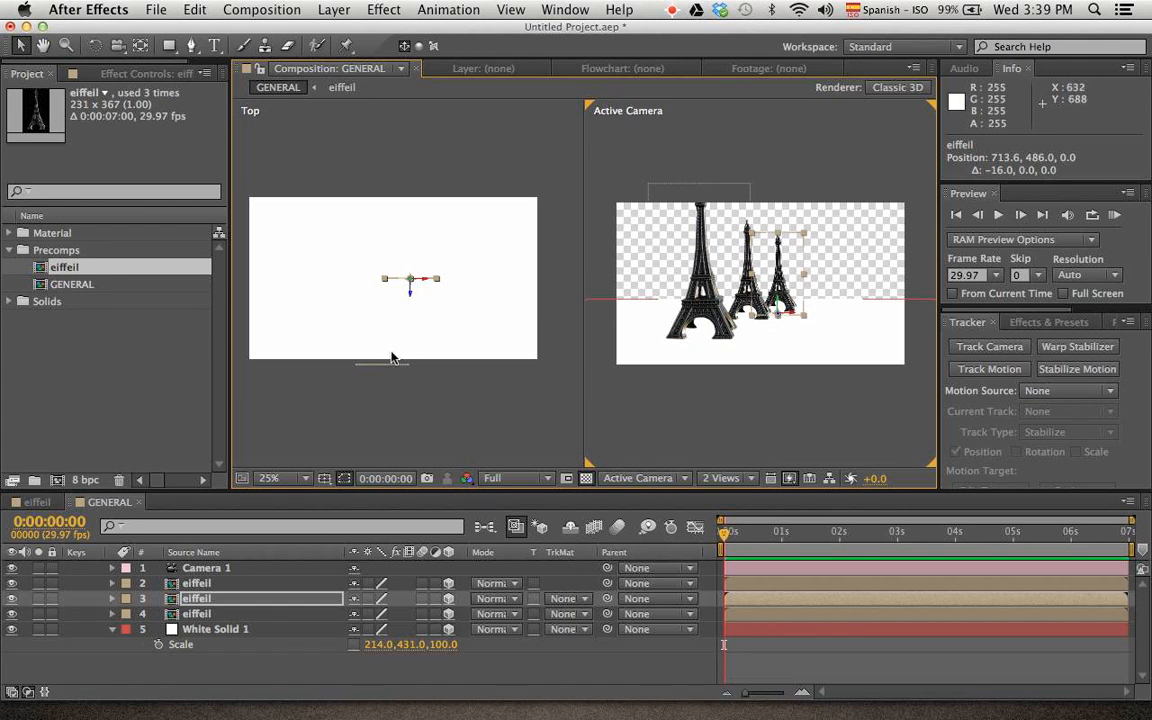
{"action": "key", "text": "super+d"}
{"action": "left_click_drag", "start_coordinate": [410, 296], "coordinate": [455, 211]}
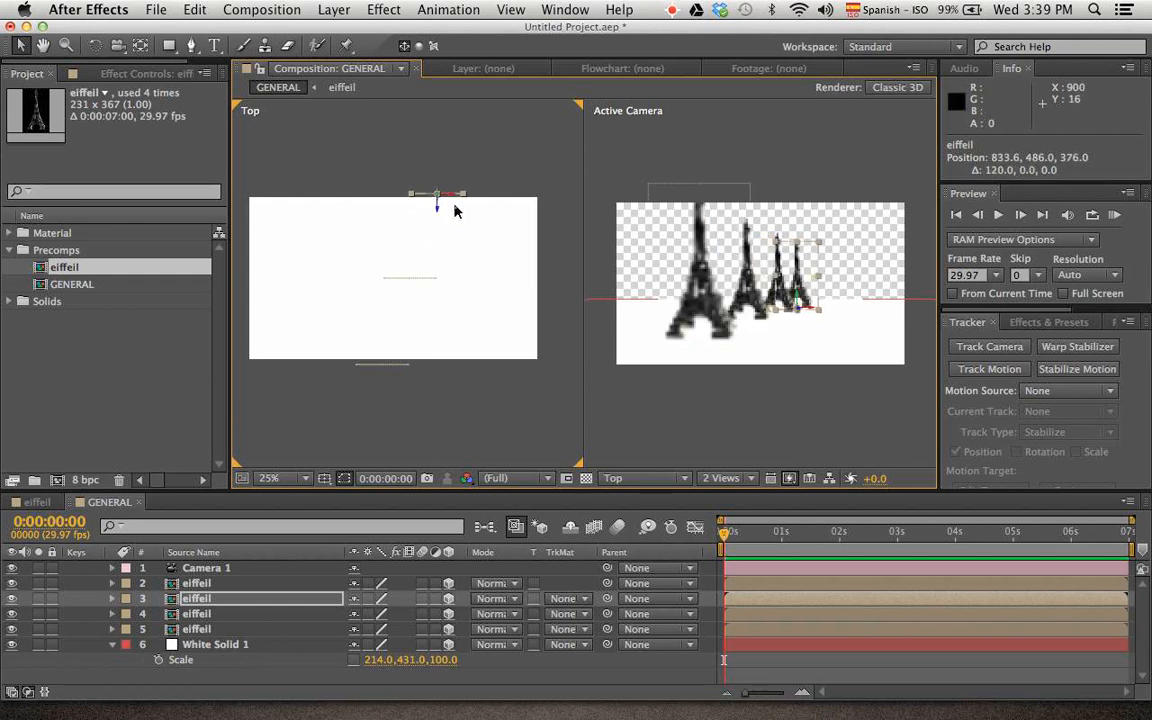
Duplicate the frontmost Eiffel Tower and bring one copy closer to the camera at position 487.5, 486, -1292
{"action": "left_click", "coordinate": [660, 335]}
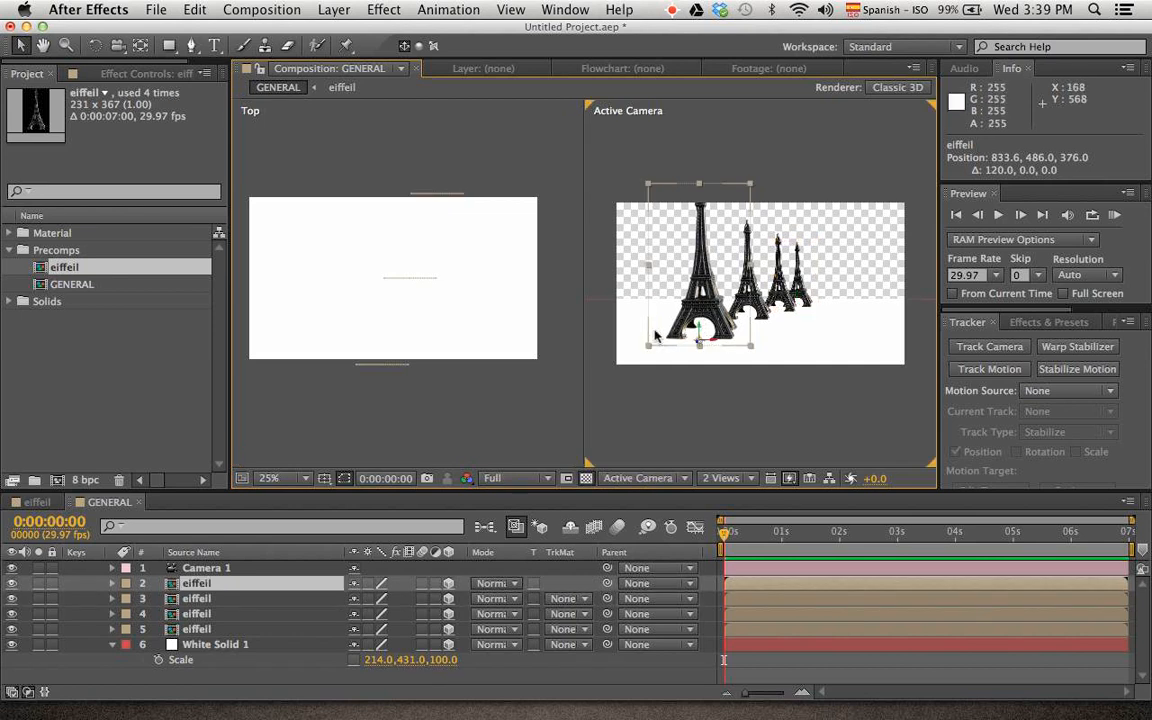
{"action": "key", "text": "super+d"}
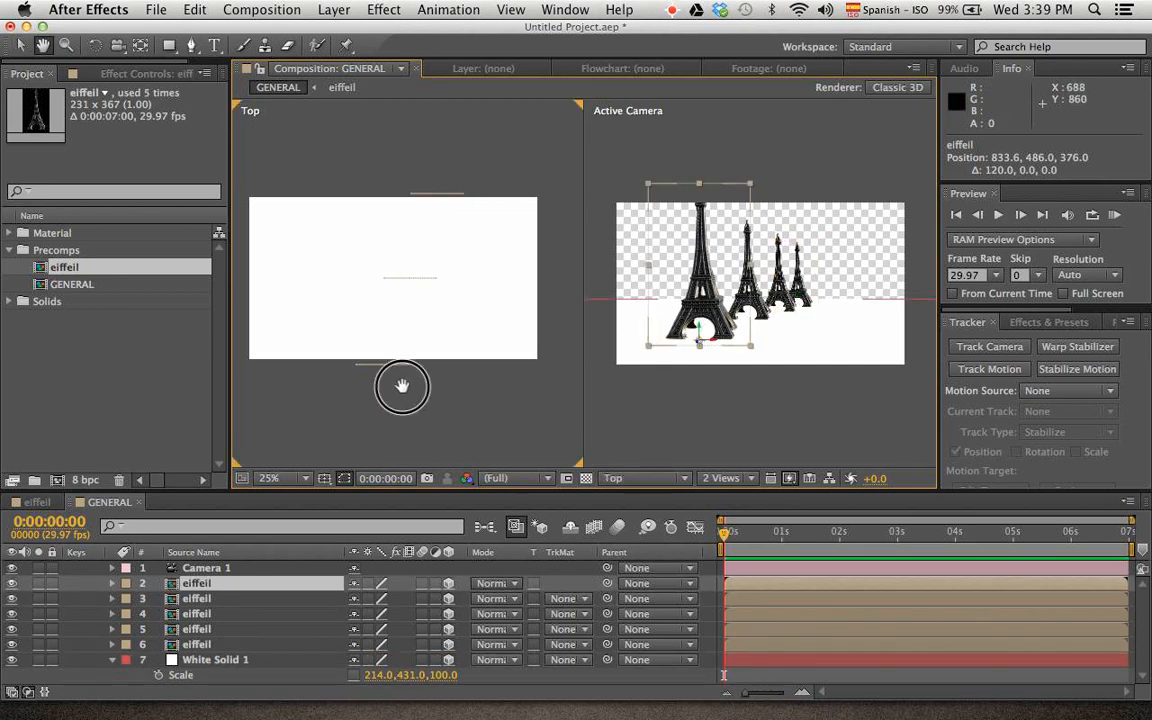
{"action": "left_click_drag", "start_coordinate": [404, 386], "coordinate": [426, 340]}
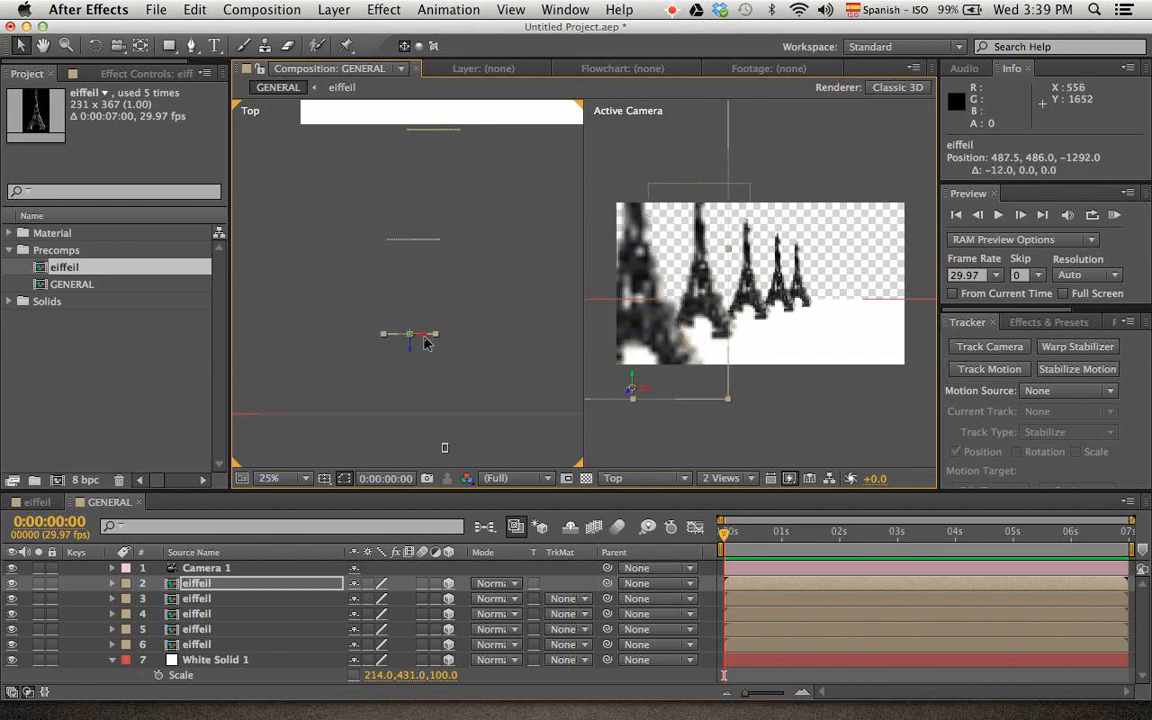
Move the farthest Eiffel Tower farther back to position 853.6, 486, 620
{"action": "left_click", "coordinate": [810, 300]}
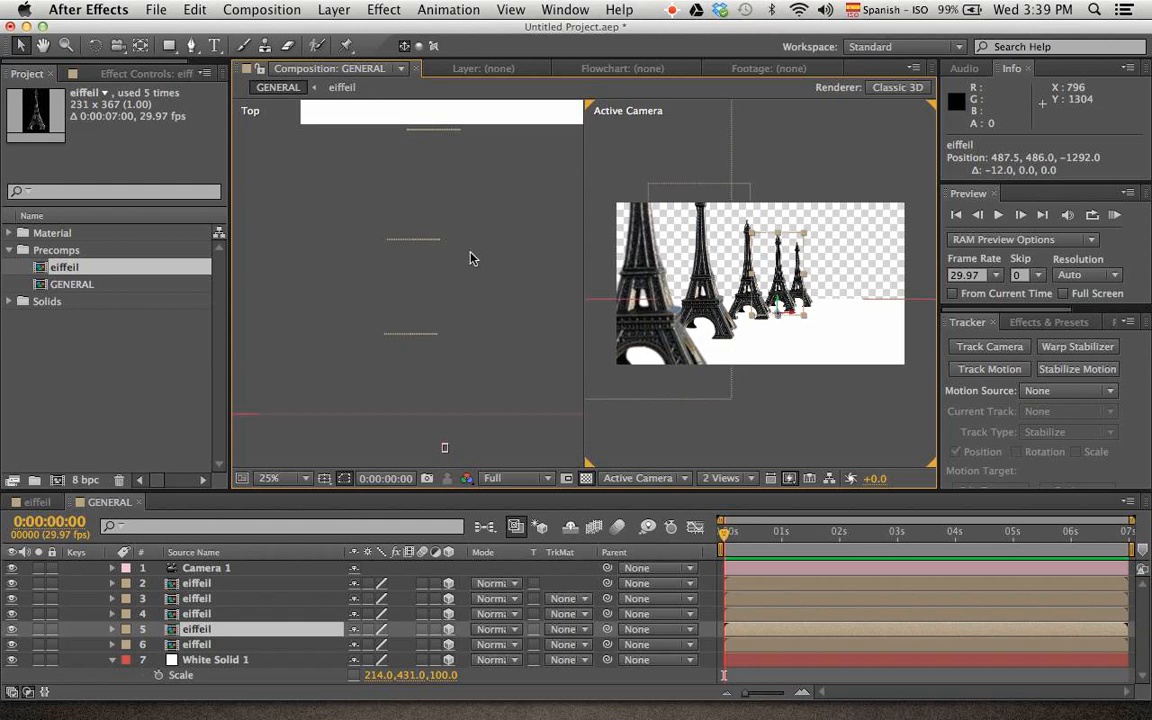
{"action": "left_click", "coordinate": [438, 133]}
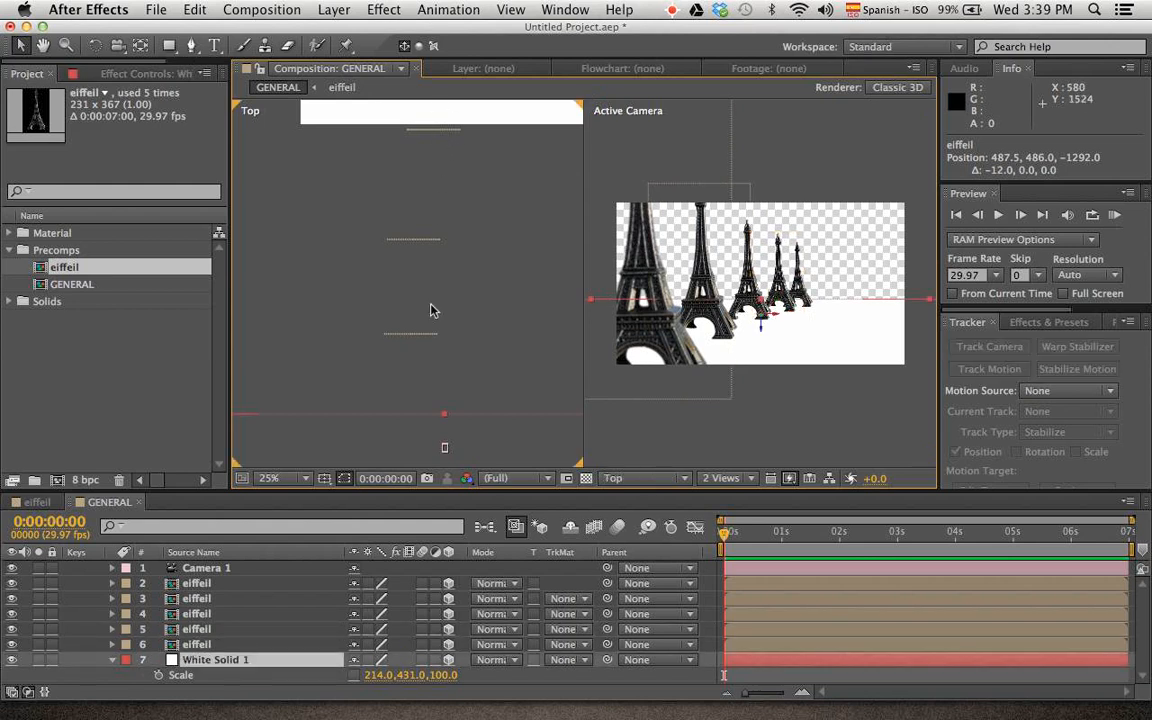
{"action": "left_click", "coordinate": [727, 255]}
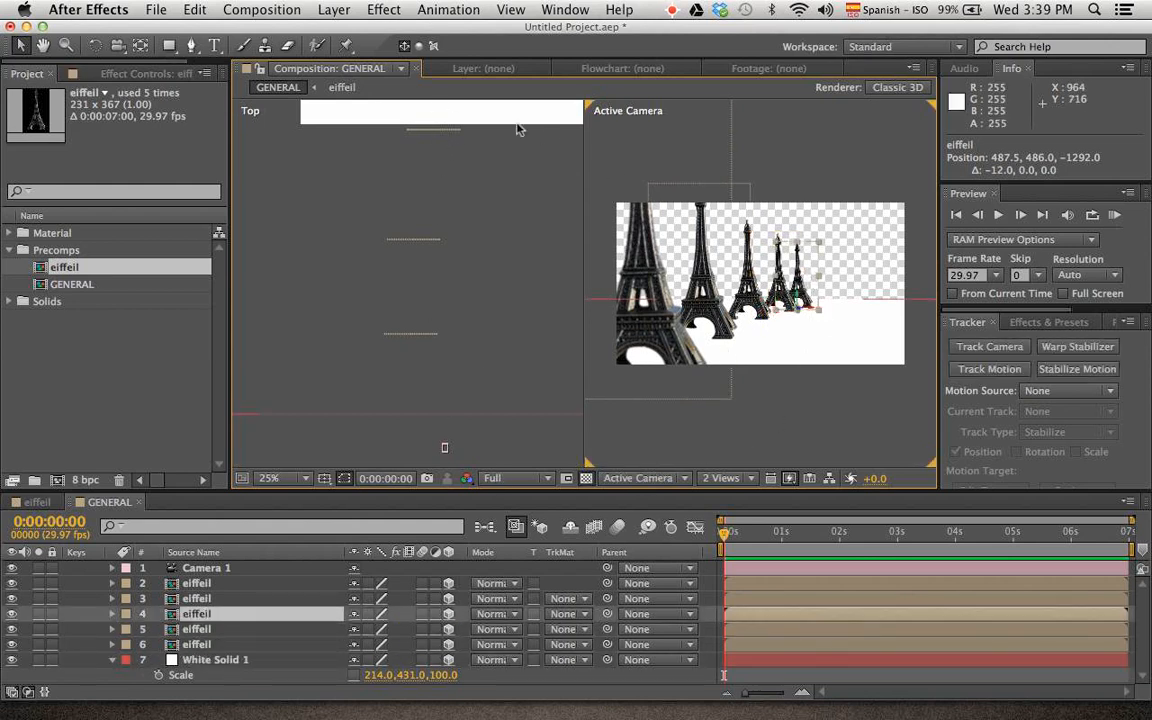
{"action": "key", "text": "space"}
{"action": "left_click_drag", "start_coordinate": [486, 167], "coordinate": [464, 285]}
{"action": "left_click_drag", "start_coordinate": [462, 145], "coordinate": [432, 224]}
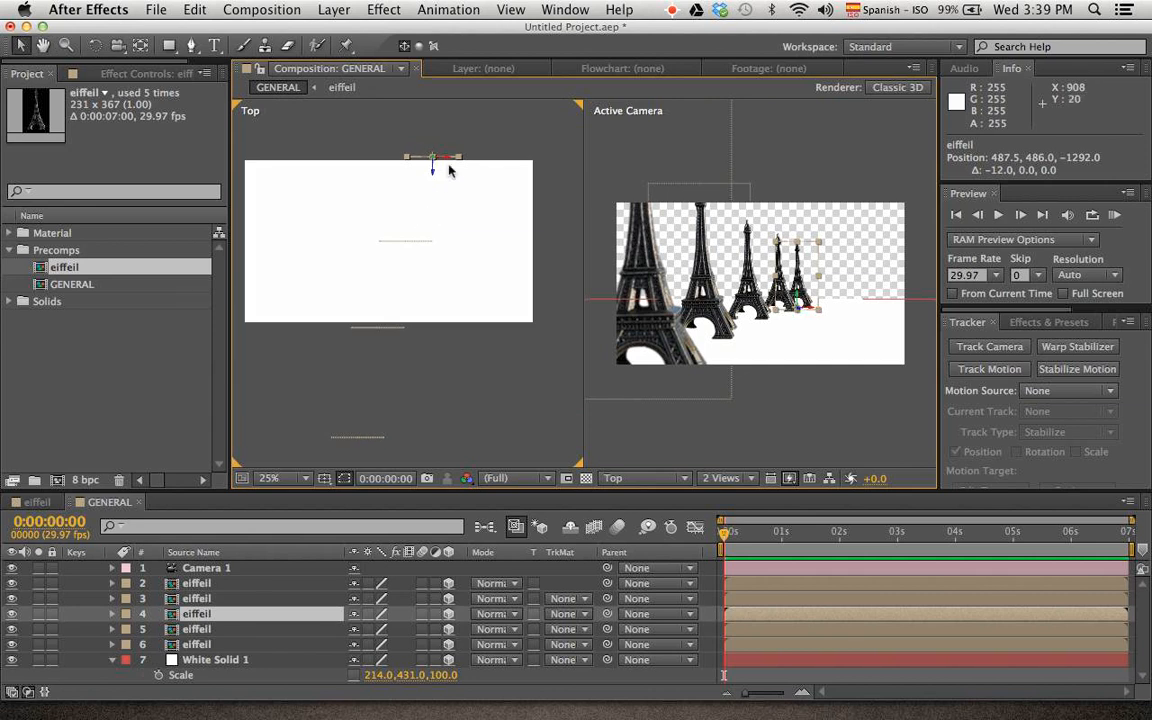
{"action": "left_click_drag", "start_coordinate": [448, 159], "coordinate": [471, 110]}
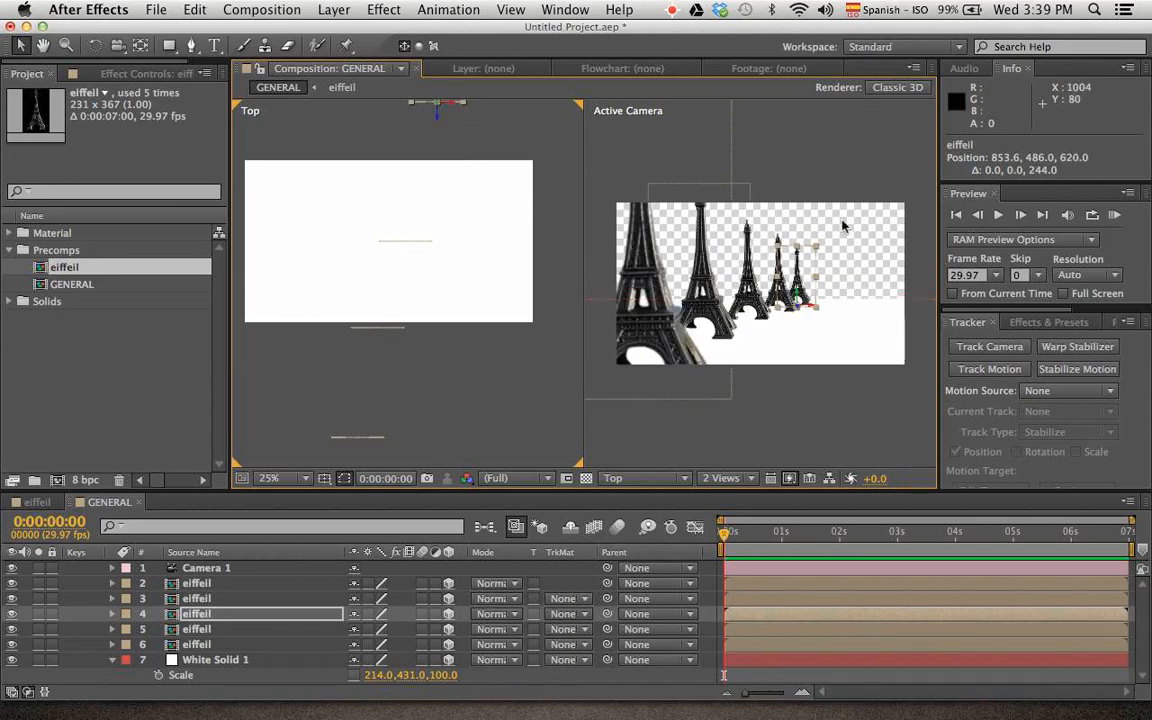
Nudge the second-farthest Eiffel Tower slightly toward the nearer towers and change the layout to 1 View with the Active Camera
{"action": "left_click", "coordinate": [795, 242]}
{"action": "left_click", "coordinate": [779, 242]}
{"action": "left_click", "coordinate": [843, 190]}
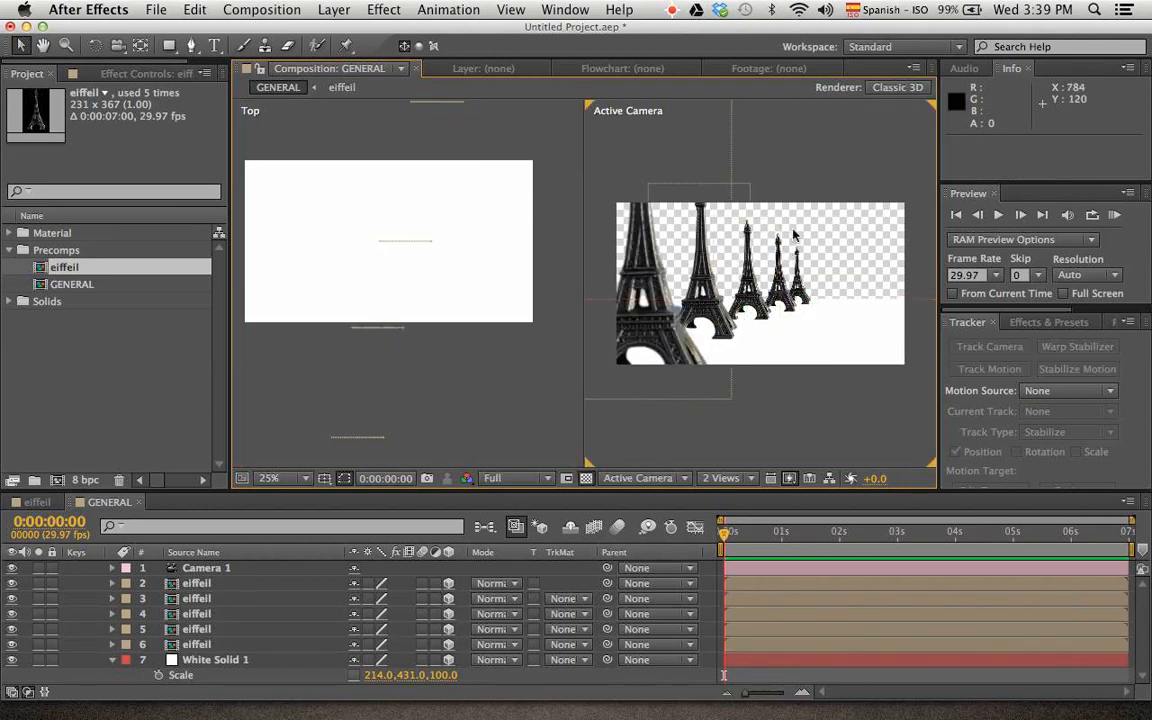
{"action": "left_click", "coordinate": [784, 242]}
{"action": "left_click_drag", "start_coordinate": [784, 242], "coordinate": [790, 312]}
{"action": "left_click", "coordinate": [858, 184]}
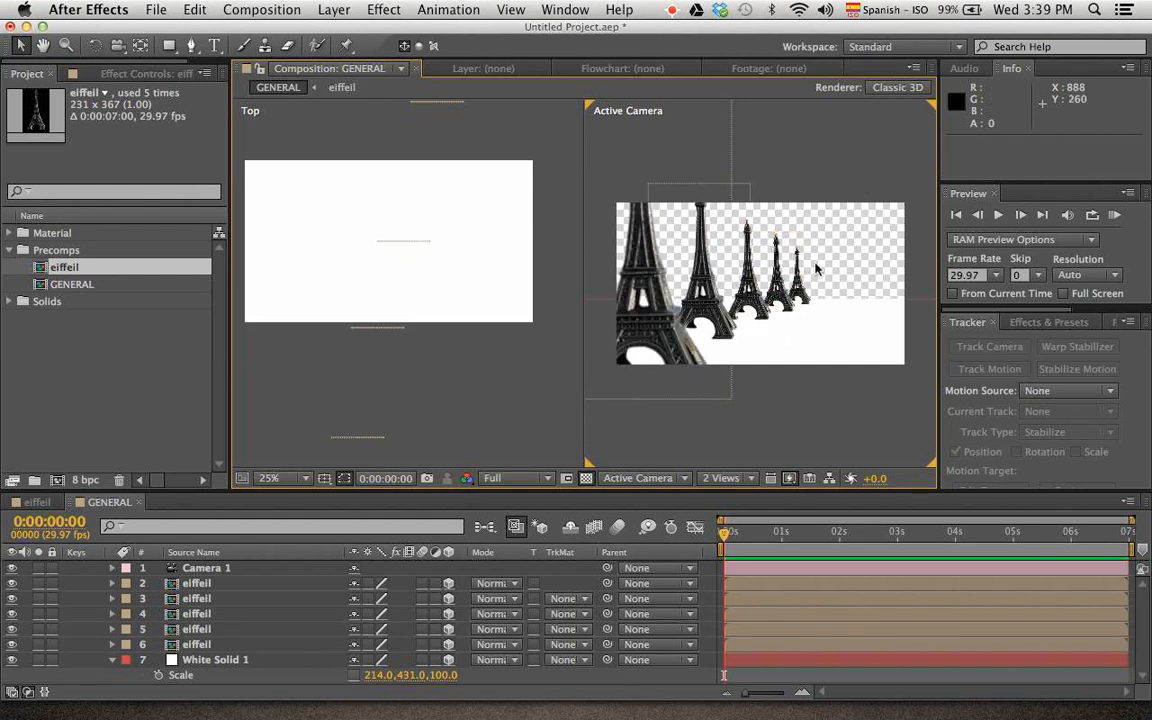
{"action": "left_click", "coordinate": [747, 480]}
{"action": "left_click", "coordinate": [730, 451]}
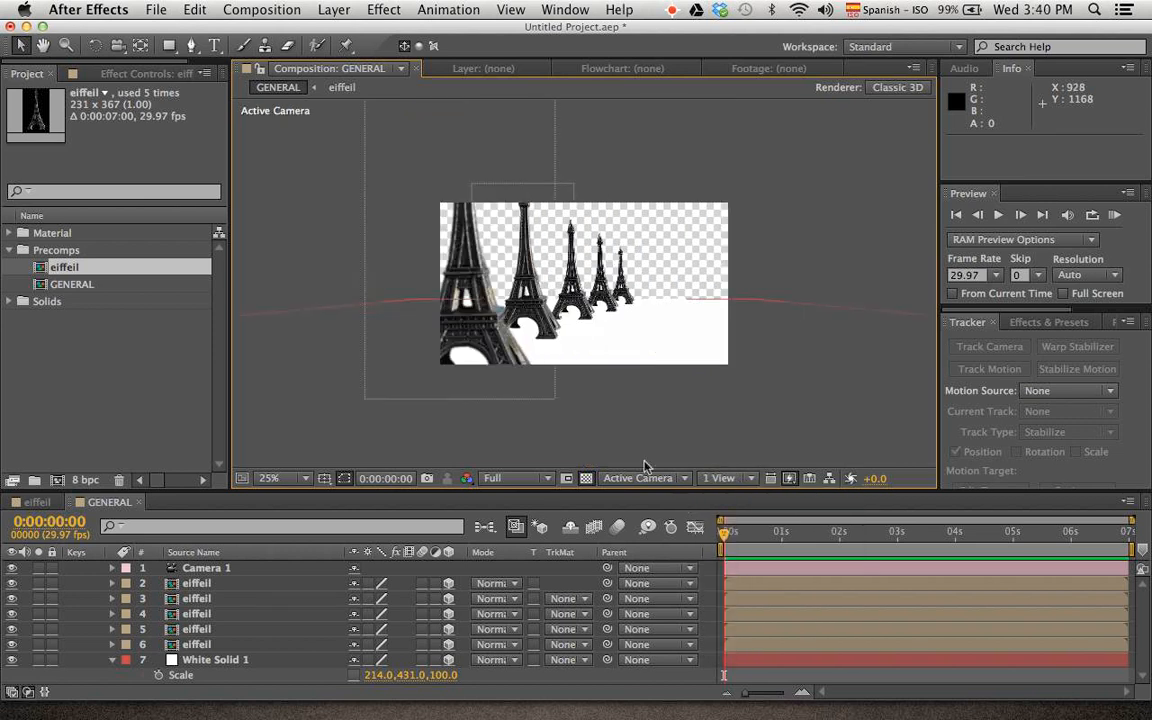
Select Camera 1 and fit the whole composition frame in the viewer
{"action": "left_click", "coordinate": [205, 567]}
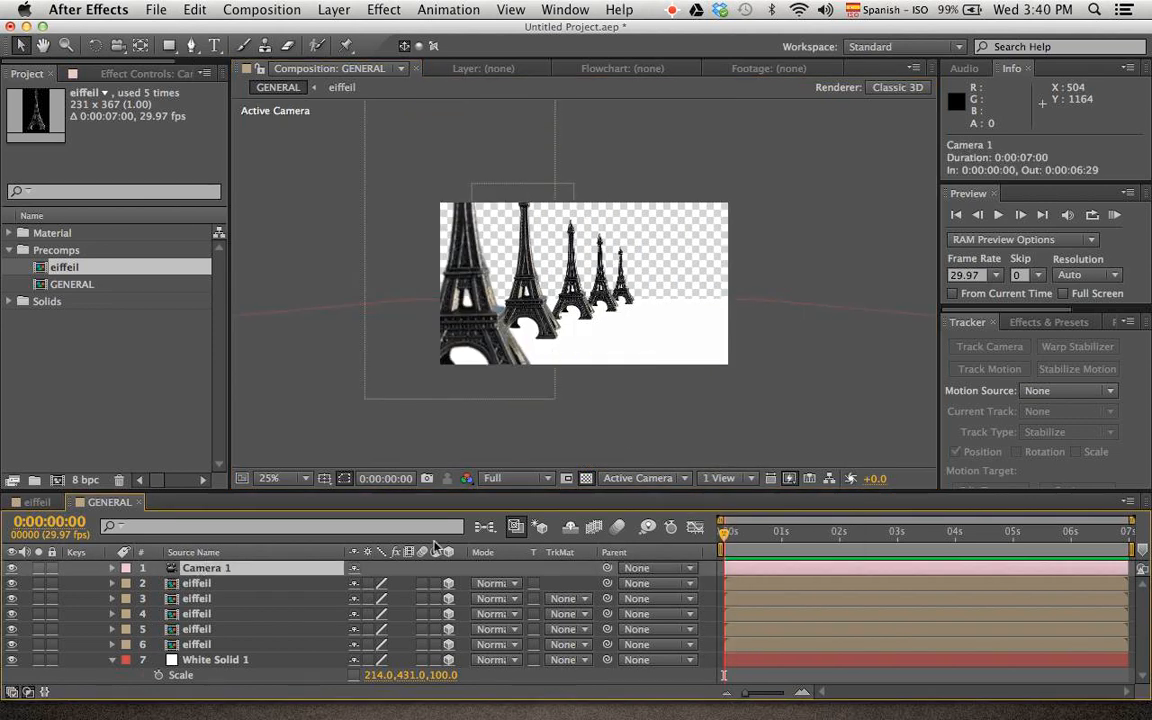
{"action": "scroll", "coordinate": [557, 307], "scroll_direction": "up", "scroll_amount": 4}
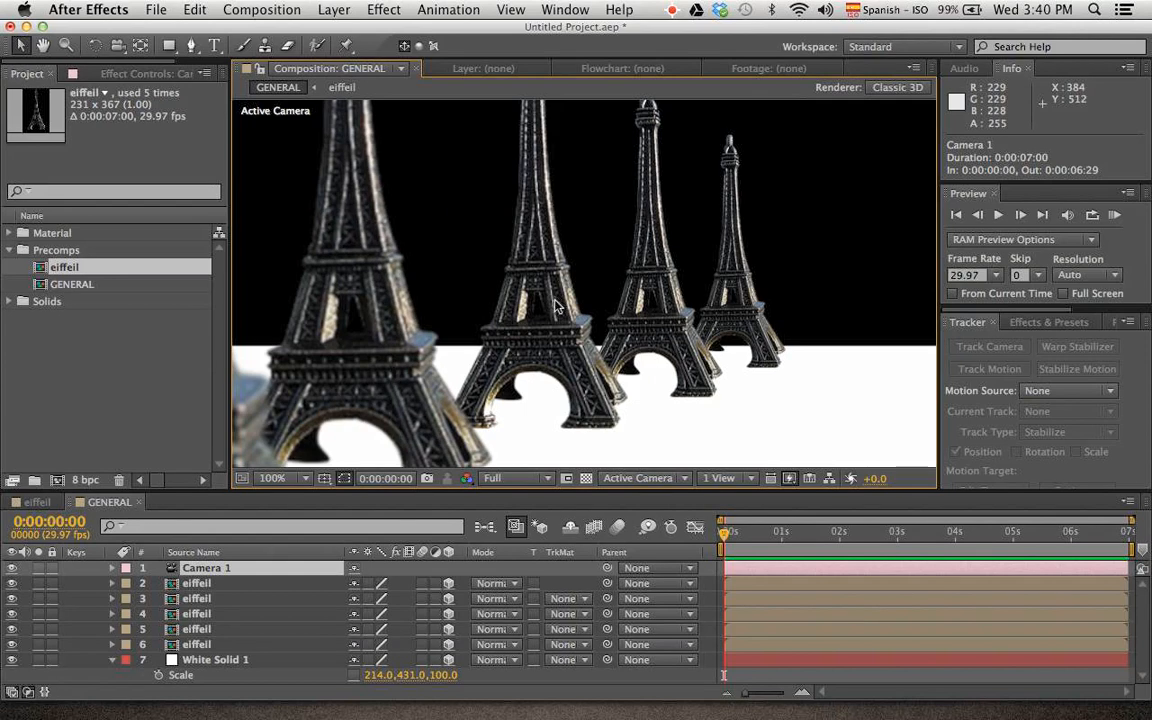
{"action": "scroll", "coordinate": [557, 307], "scroll_direction": "down", "scroll_amount": 2}
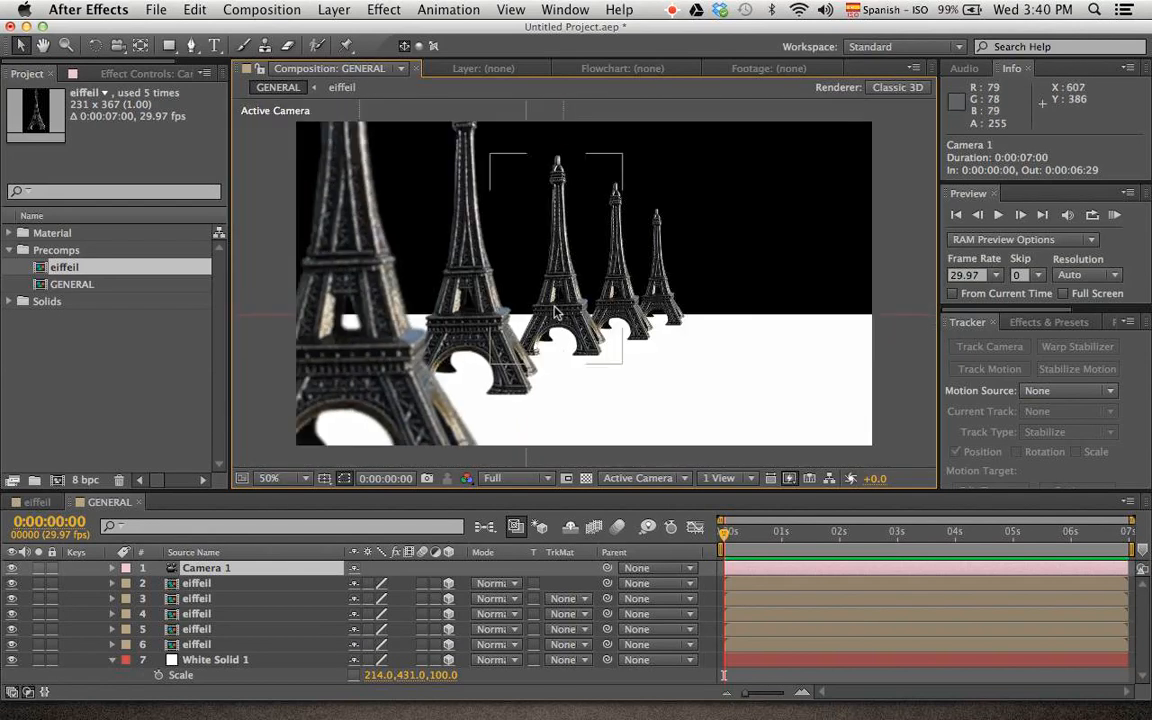
{"action": "left_click", "coordinate": [272, 478]}
{"action": "left_click", "coordinate": [316, 445]}
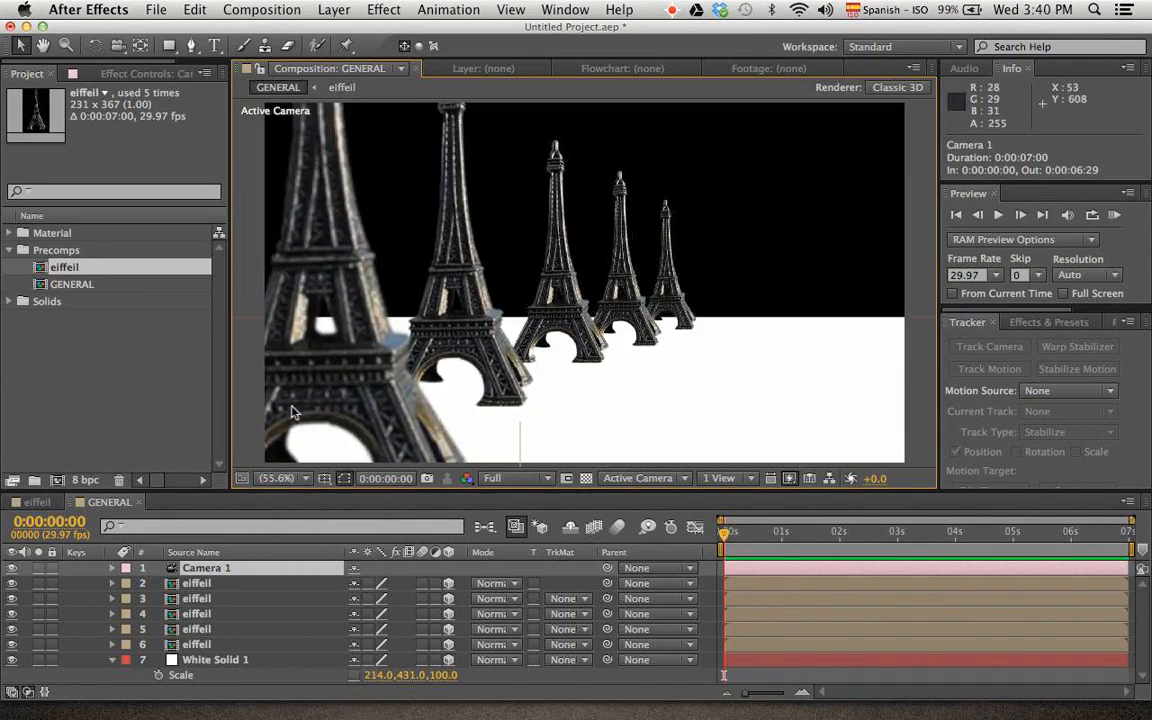
Expand Camera 1's Camera Options to show its zoom, depth of field, focus and aperture properties
{"action": "left_click", "coordinate": [199, 584]}
{"action": "left_click", "coordinate": [112, 569]}
{"action": "left_click", "coordinate": [206, 599]}
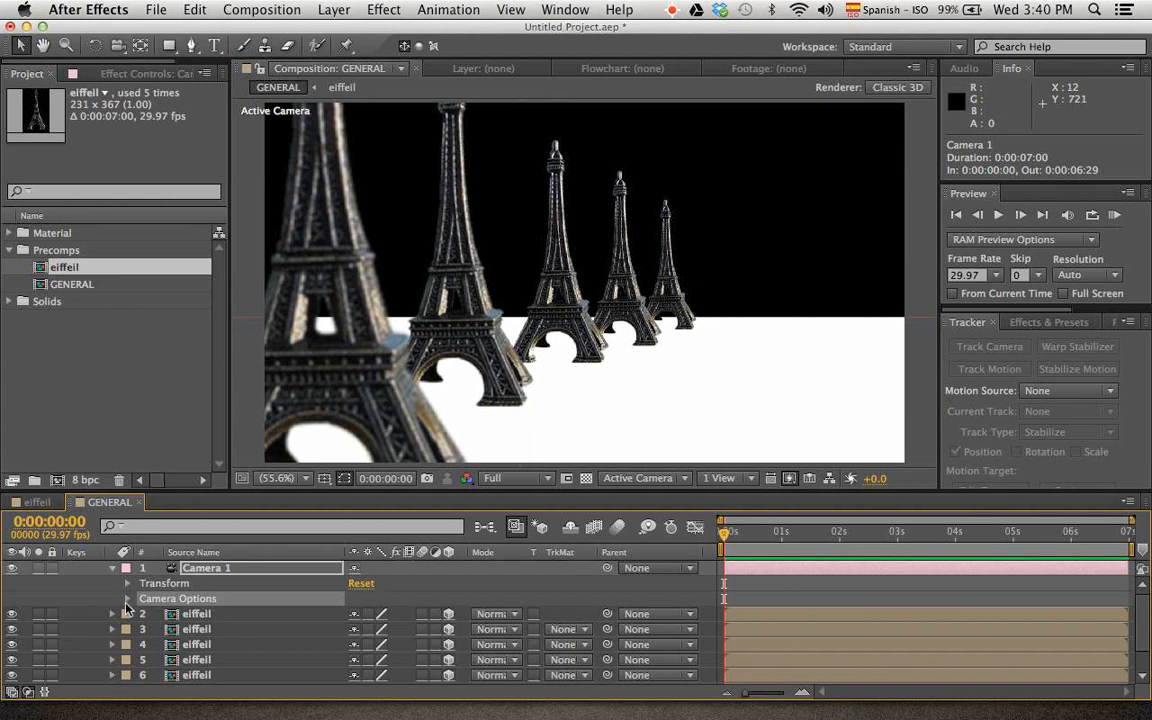
{"action": "left_click", "coordinate": [127, 599]}
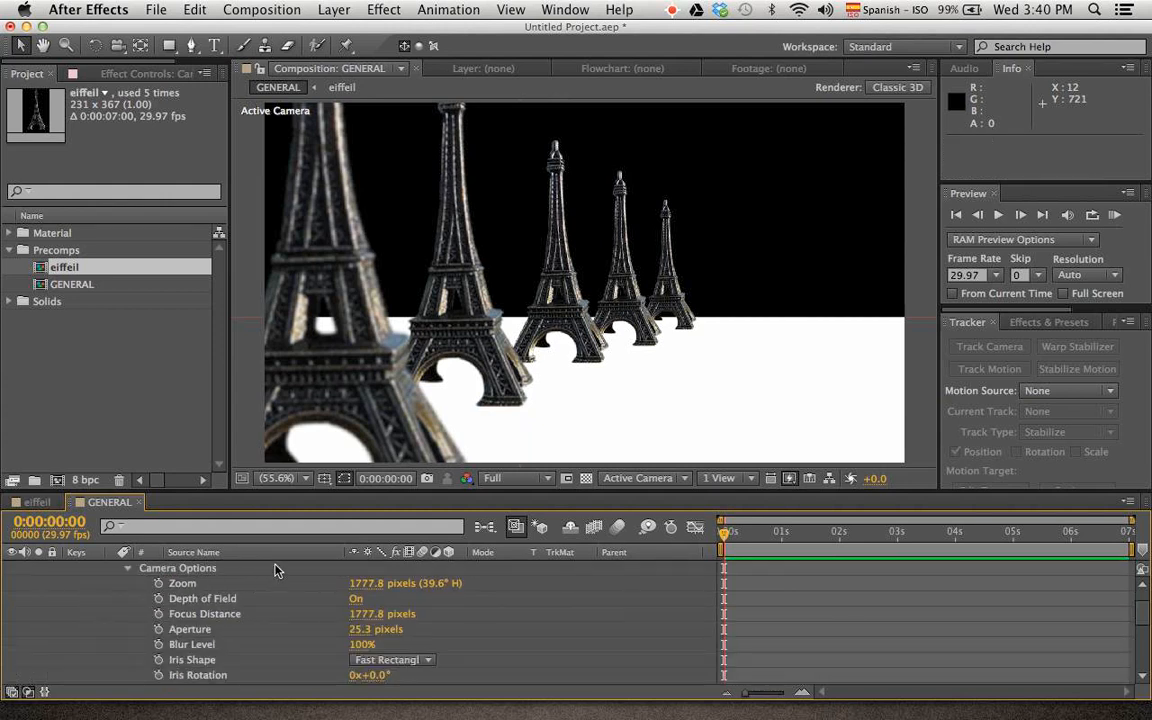
{"action": "key", "text": "space"}
{"action": "left_click_drag", "start_coordinate": [265, 627], "coordinate": [293, 655]}
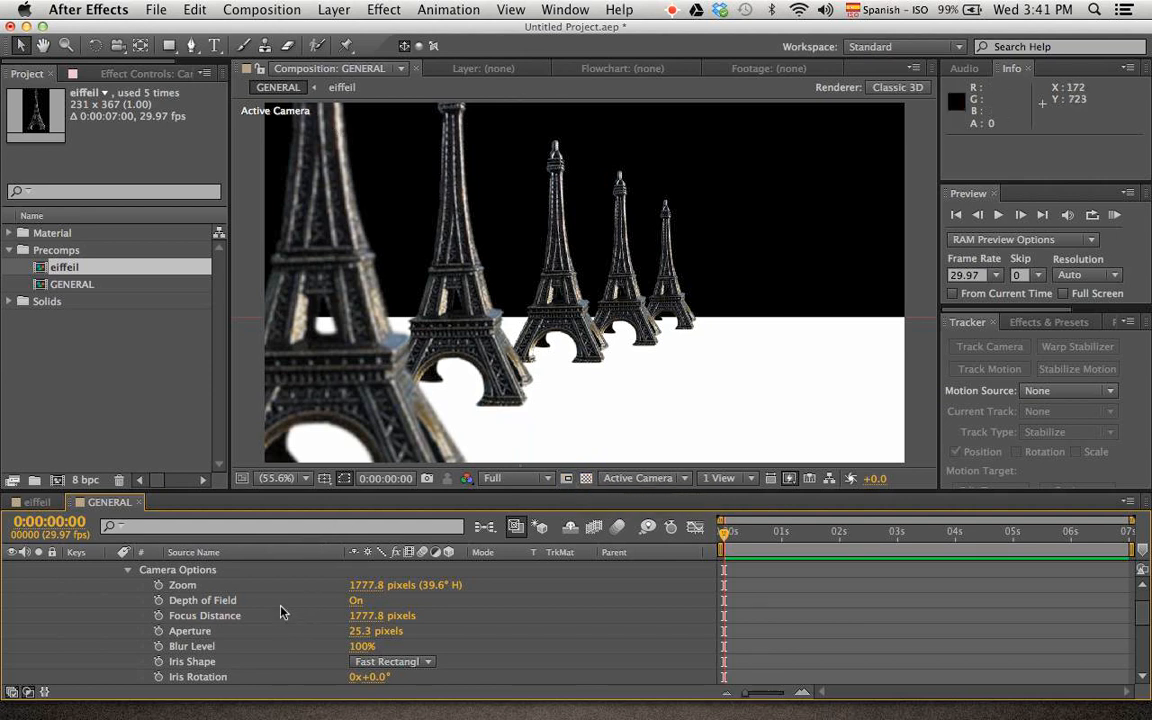
Turn the camera's Depth of Field off and back on twice to compare the blur on the nearest tower
{"action": "left_click", "coordinate": [222, 602]}
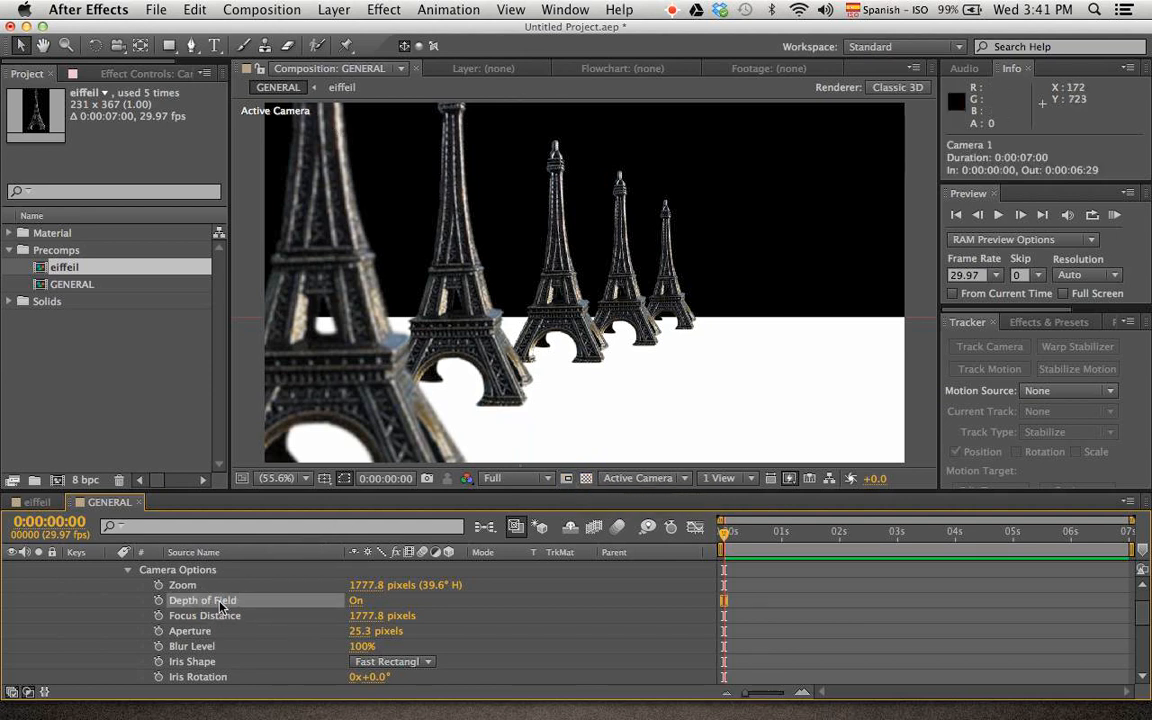
{"action": "left_click", "coordinate": [356, 601]}
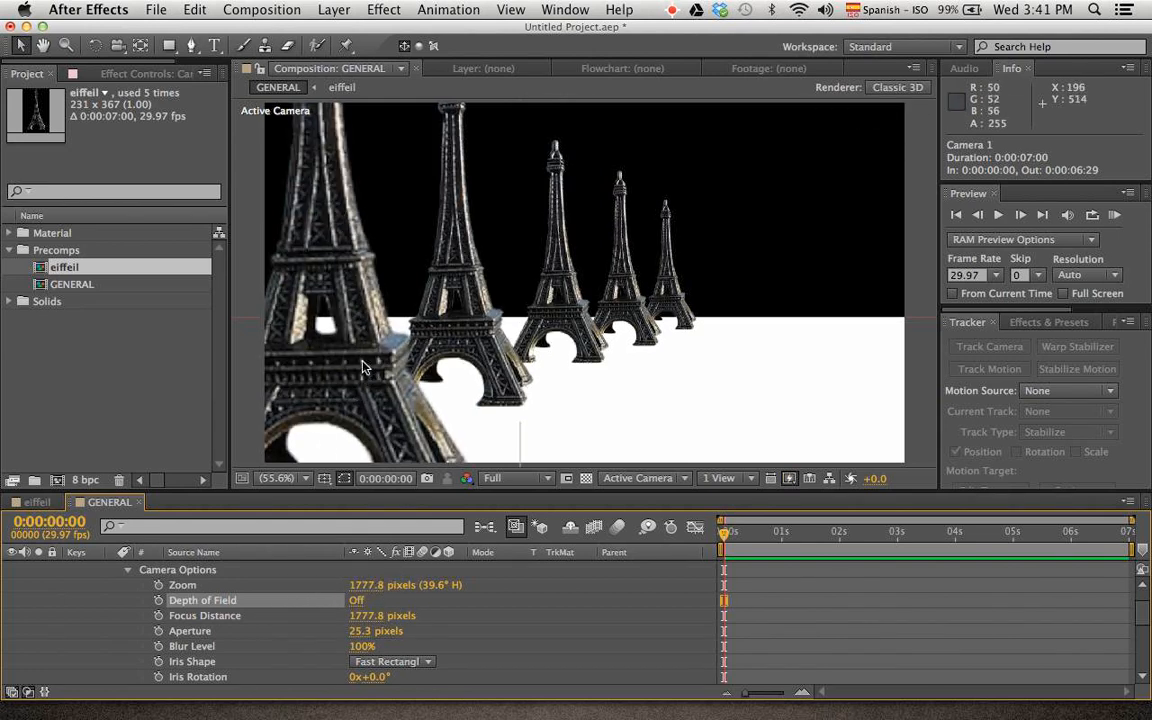
{"action": "left_click", "coordinate": [356, 601]}
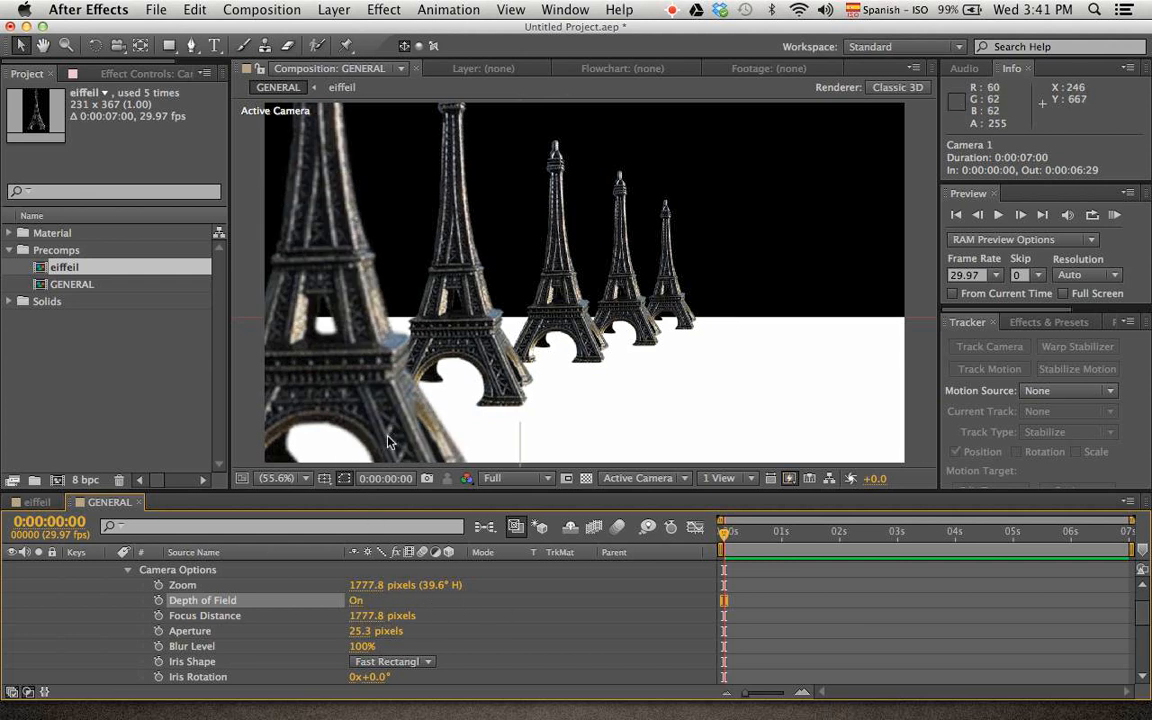
{"action": "left_click", "coordinate": [360, 599]}
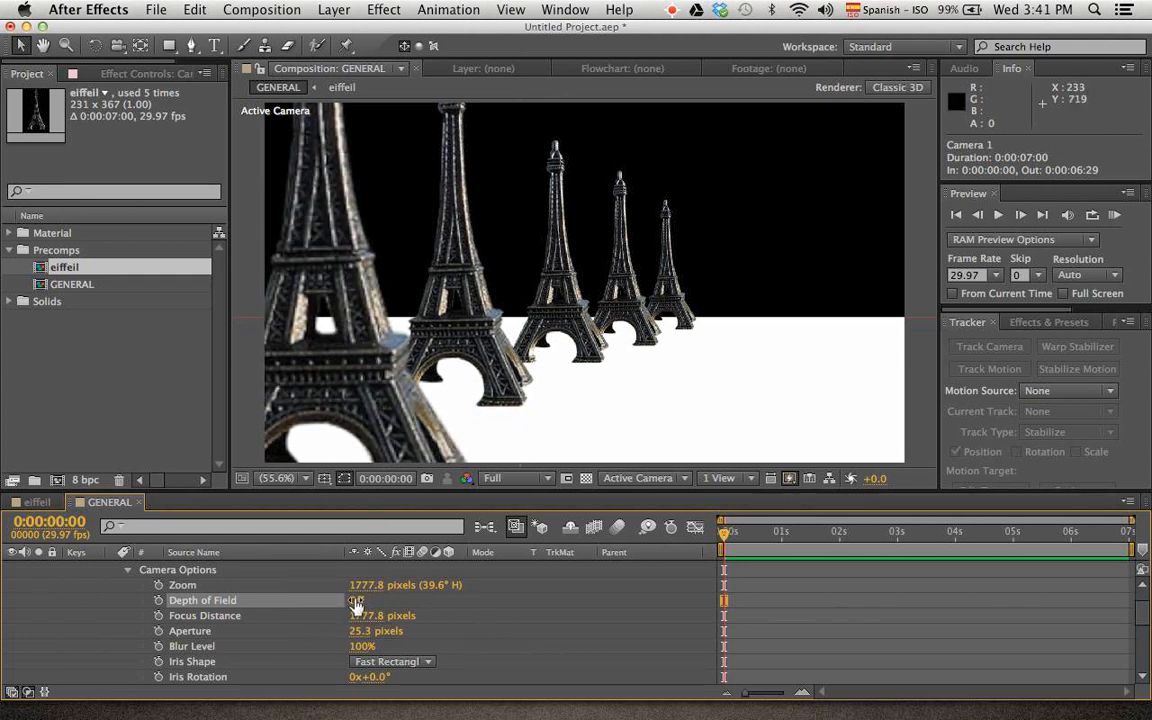
{"action": "left_click", "coordinate": [356, 601]}
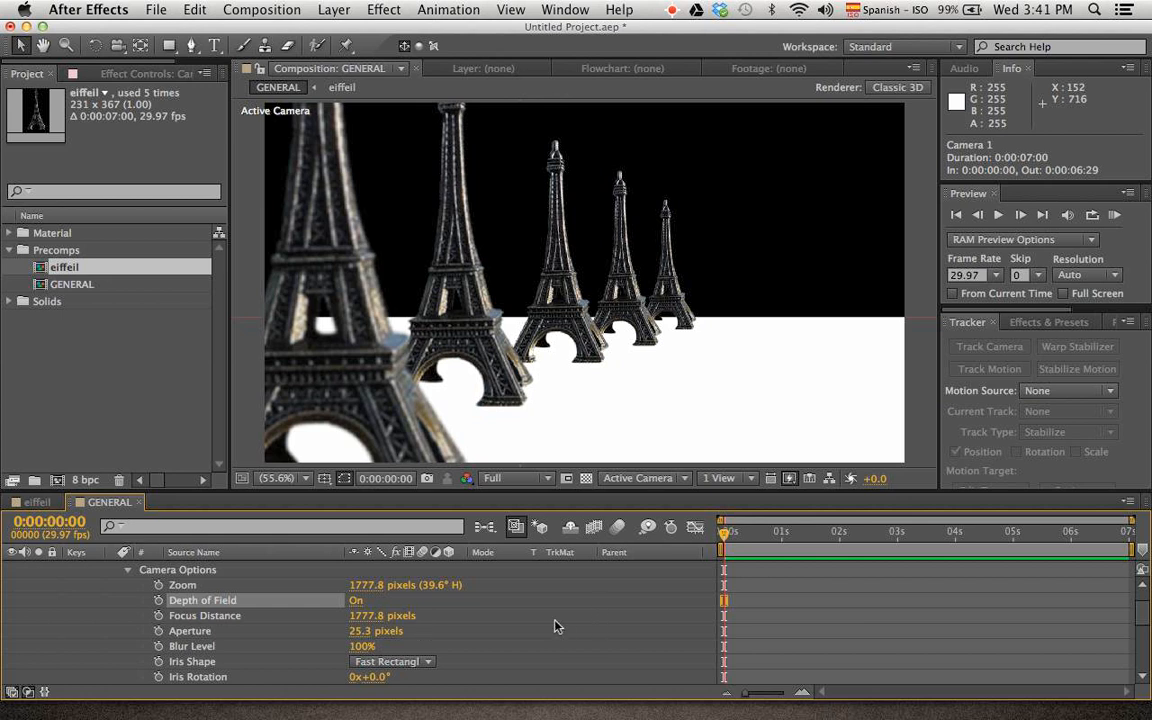
Try lowering the camera's Zoom to 1339.8 pixels and raising it again, and undo both changes
{"action": "left_click", "coordinate": [240, 585]}
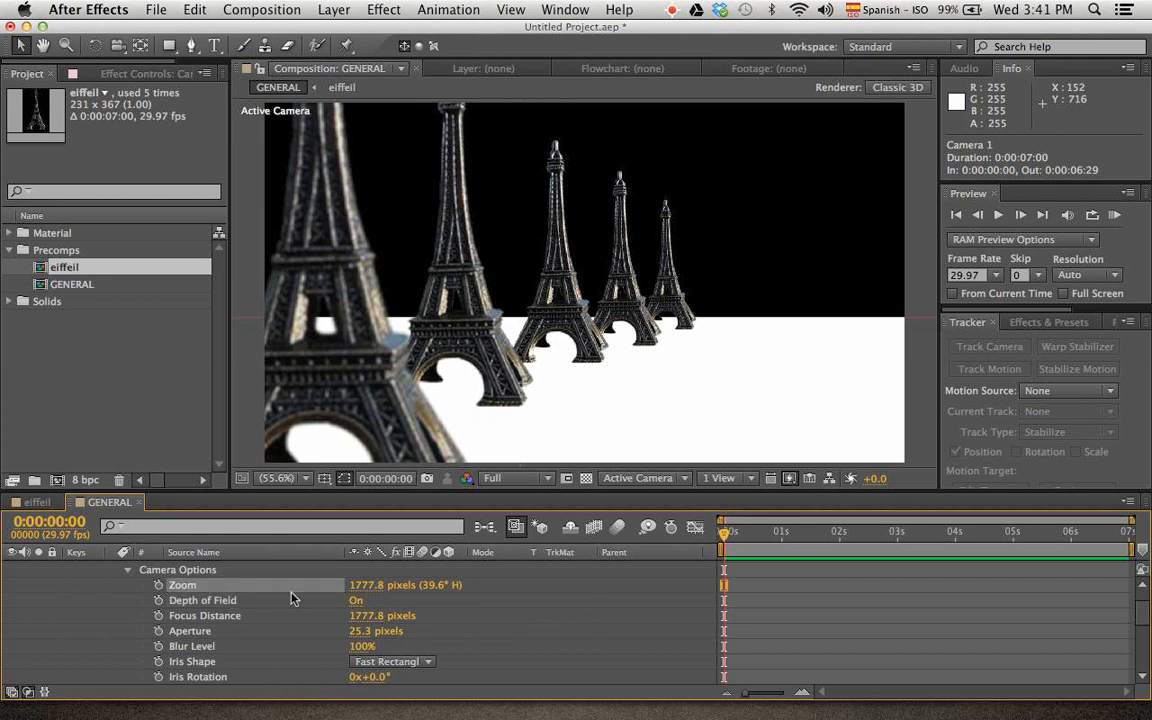
{"action": "left_click_drag", "start_coordinate": [365, 592], "coordinate": [3, 620]}
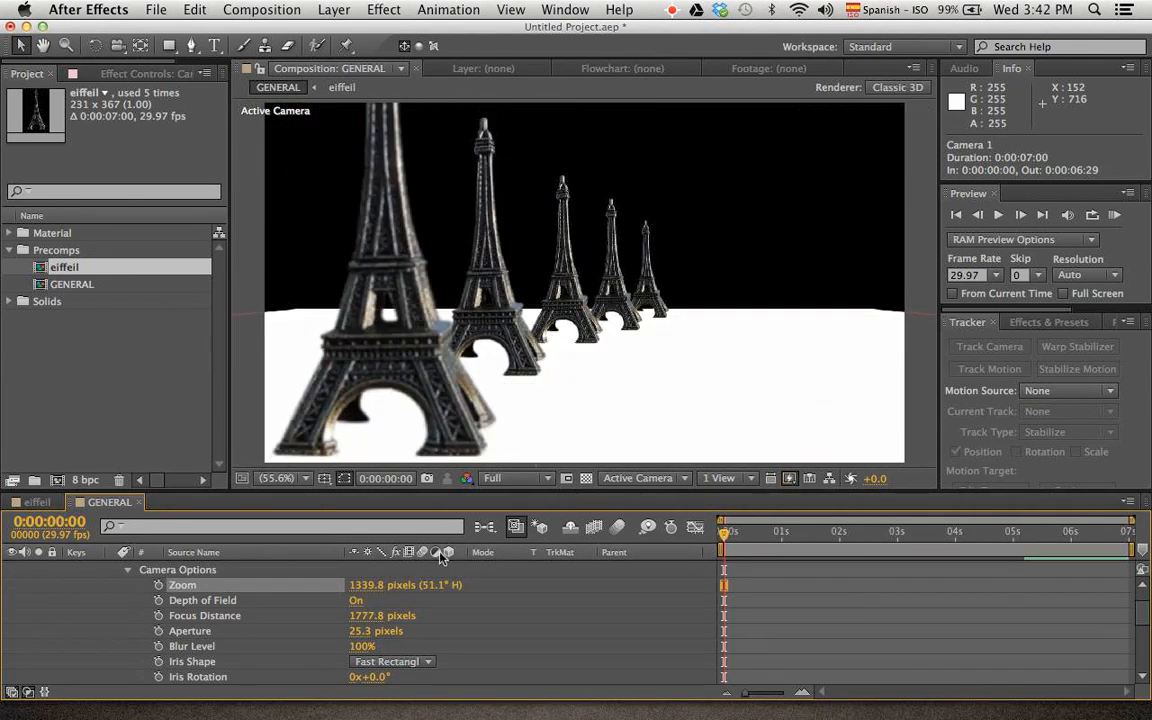
{"action": "left_click_drag", "start_coordinate": [375, 592], "coordinate": [736, 507]}
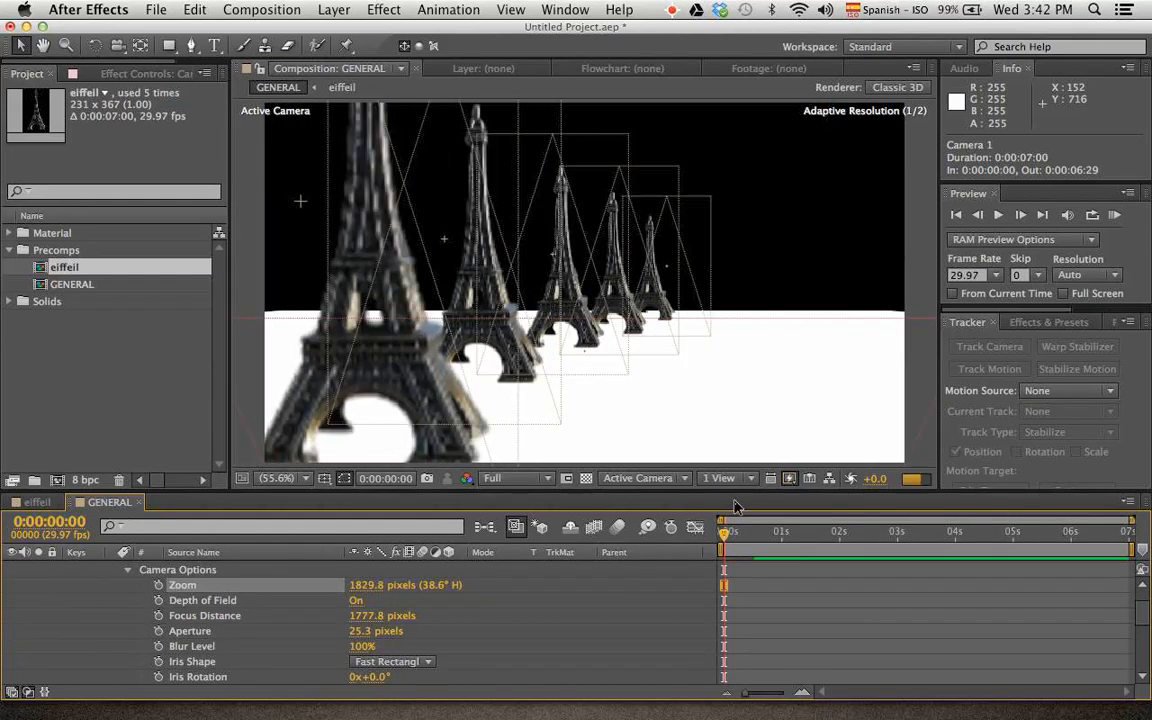
{"action": "key", "text": "super+z"}
{"action": "key", "text": "super+z"}
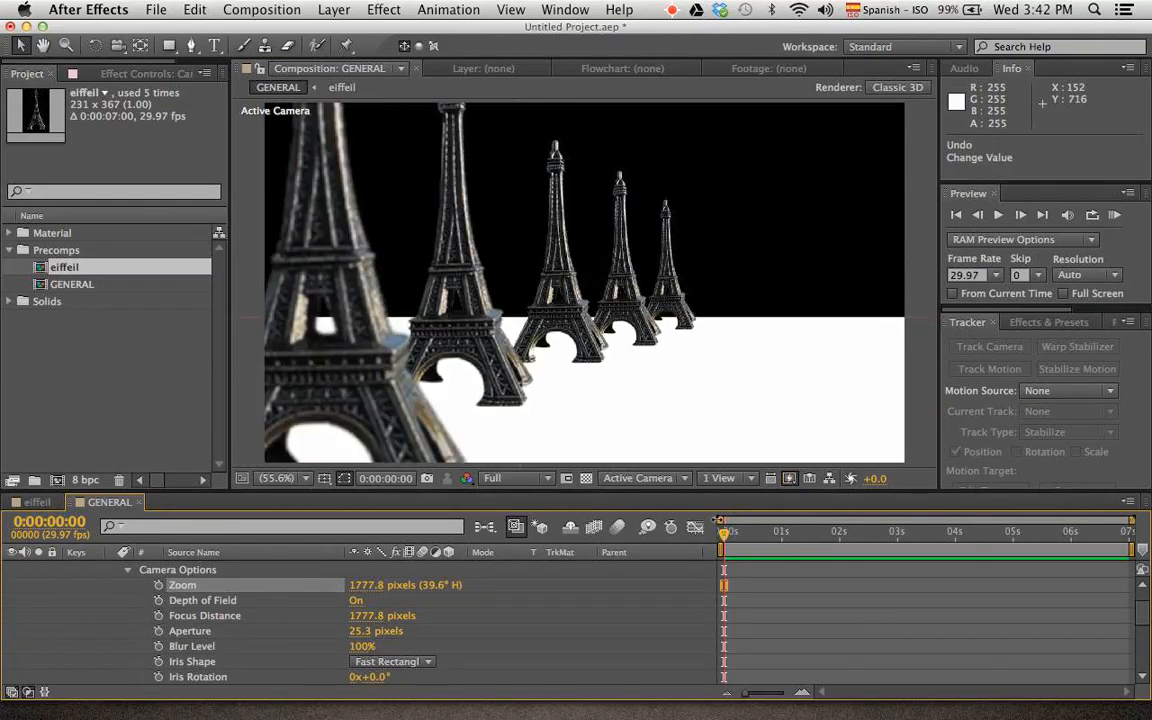
Change the layout to 2 Views and frame the camera with its field-of-view cone in the Top view
{"action": "left_click", "coordinate": [740, 478]}
{"action": "left_click", "coordinate": [743, 507]}
{"action": "key", "text": "space"}
{"action": "left_click_drag", "start_coordinate": [432, 383], "coordinate": [451, 240]}
{"action": "left_click_drag", "start_coordinate": [431, 360], "coordinate": [417, 200]}
{"action": "left_click_drag", "start_coordinate": [447, 300], "coordinate": [421, 317]}
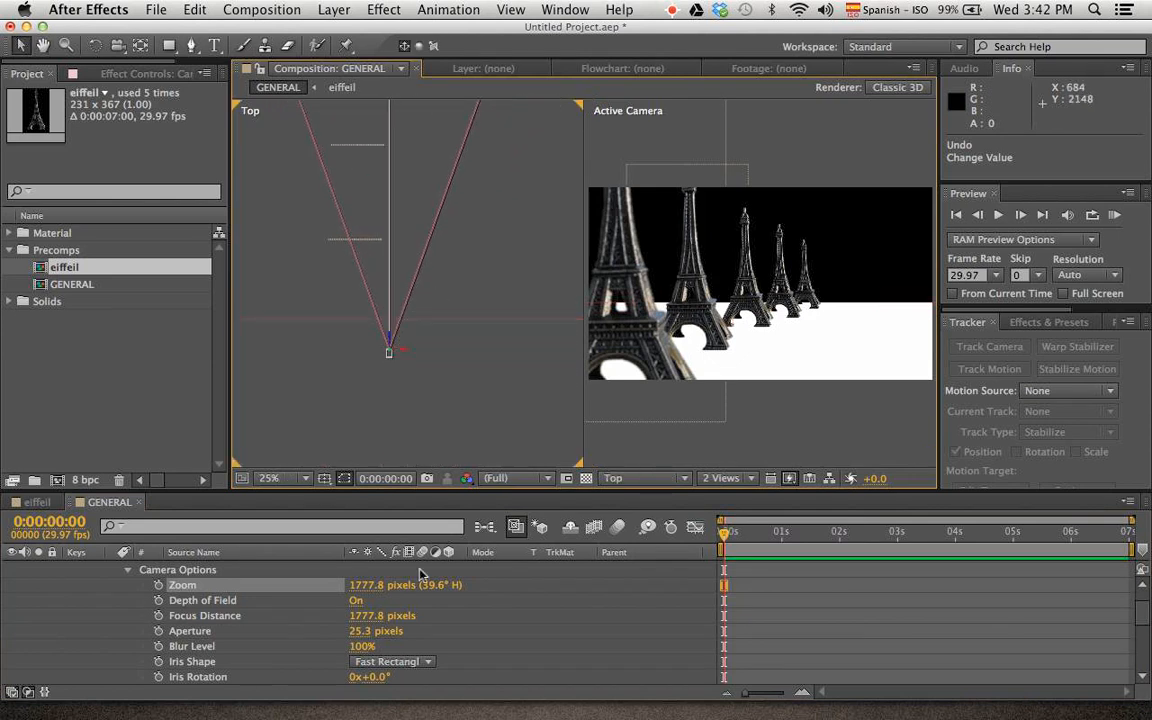
Try a different camera Zoom while watching the cone in the Top view, and undo the change
{"action": "left_click_drag", "start_coordinate": [367, 587], "coordinate": [490, 599]}
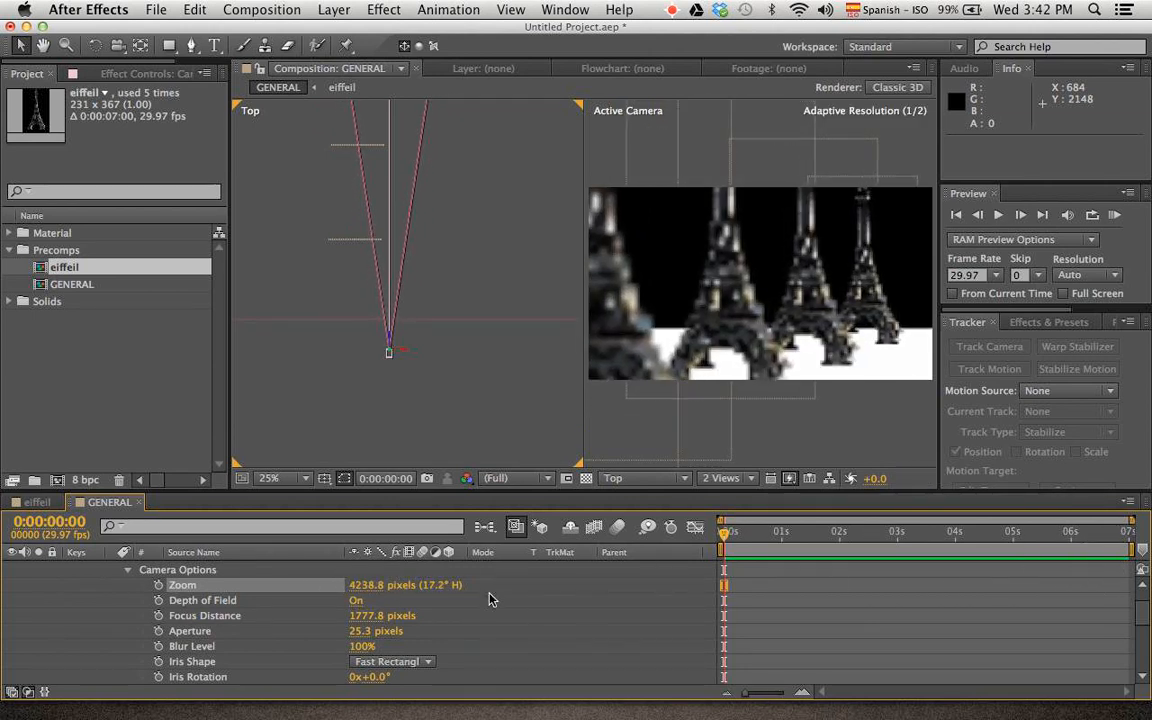
{"action": "key", "text": "super+z"}
{"action": "key", "text": "super+z"}
{"action": "key", "text": "super+z"}
{"action": "key", "text": "super+z"}
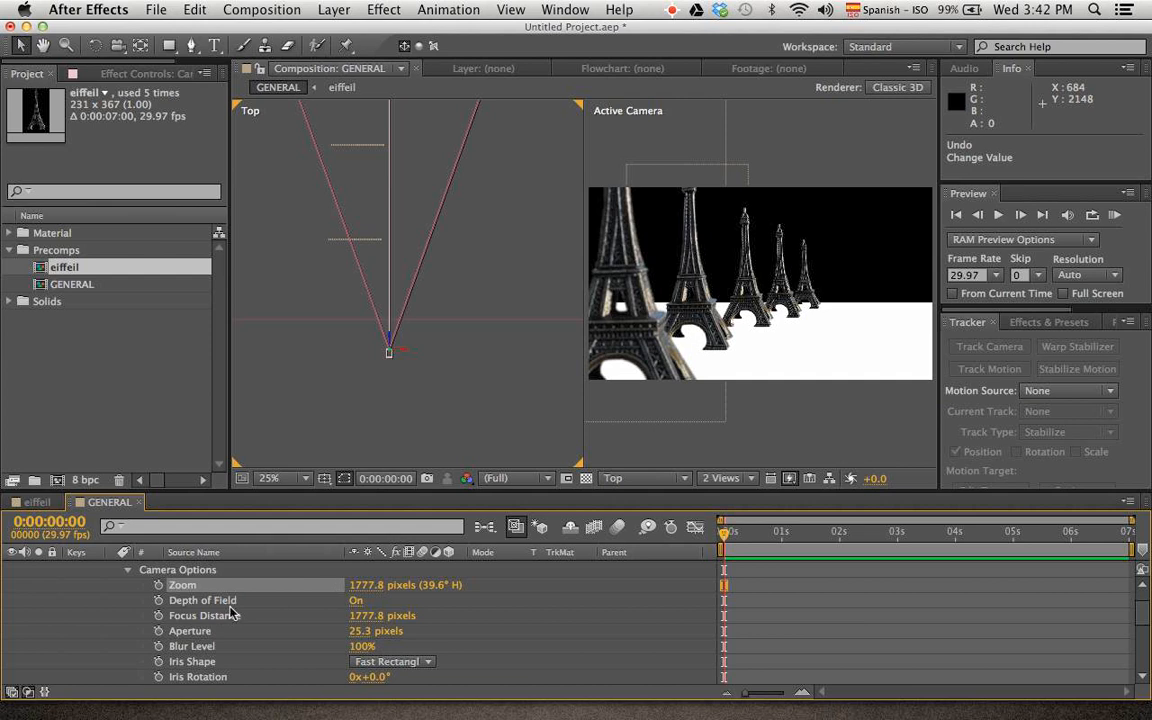
Animate the camera's Zoom with a keyframe at 0:00:00:13 and a second one of 6920.8 pixels at 0:00:01:00
{"action": "left_click", "coordinate": [355, 601]}
{"action": "left_click_drag", "start_coordinate": [724, 536], "coordinate": [748, 542]}
{"action": "left_click", "coordinate": [158, 585]}
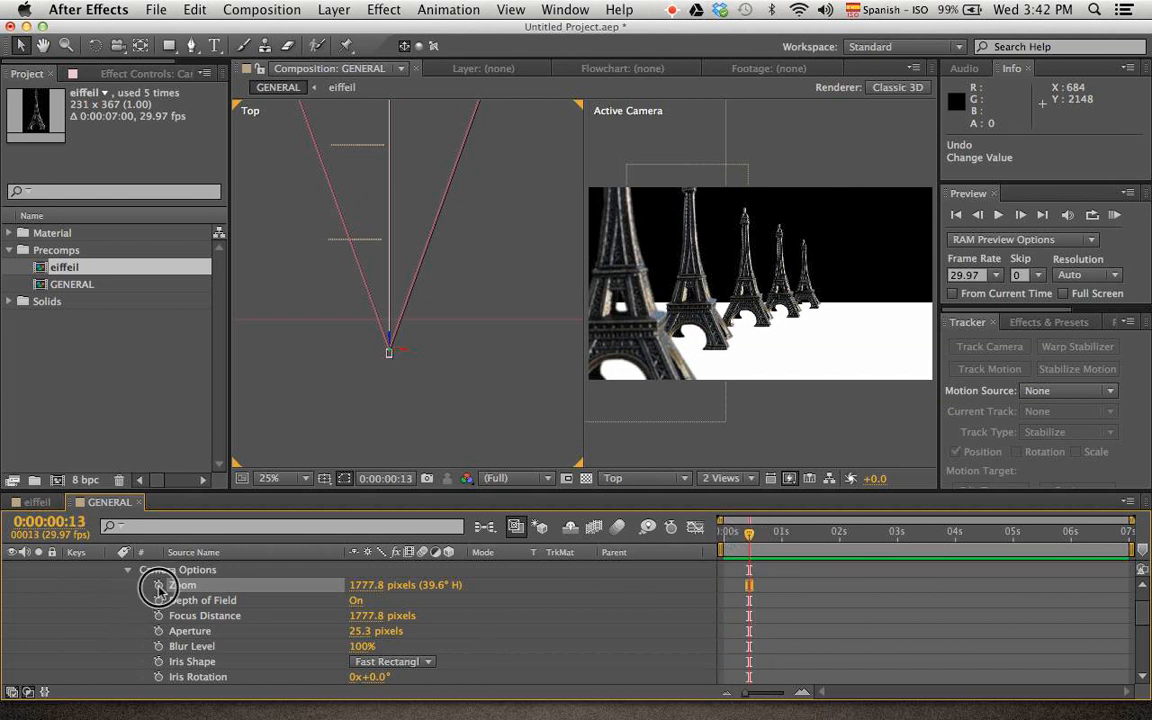
{"action": "mouse_move", "coordinate": [761, 533]}
{"action": "left_mouse_down"}
{"action": "mouse_move", "coordinate": [802, 540]}
{"action": "mouse_move", "coordinate": [782, 540]}
{"action": "left_mouse_up"}
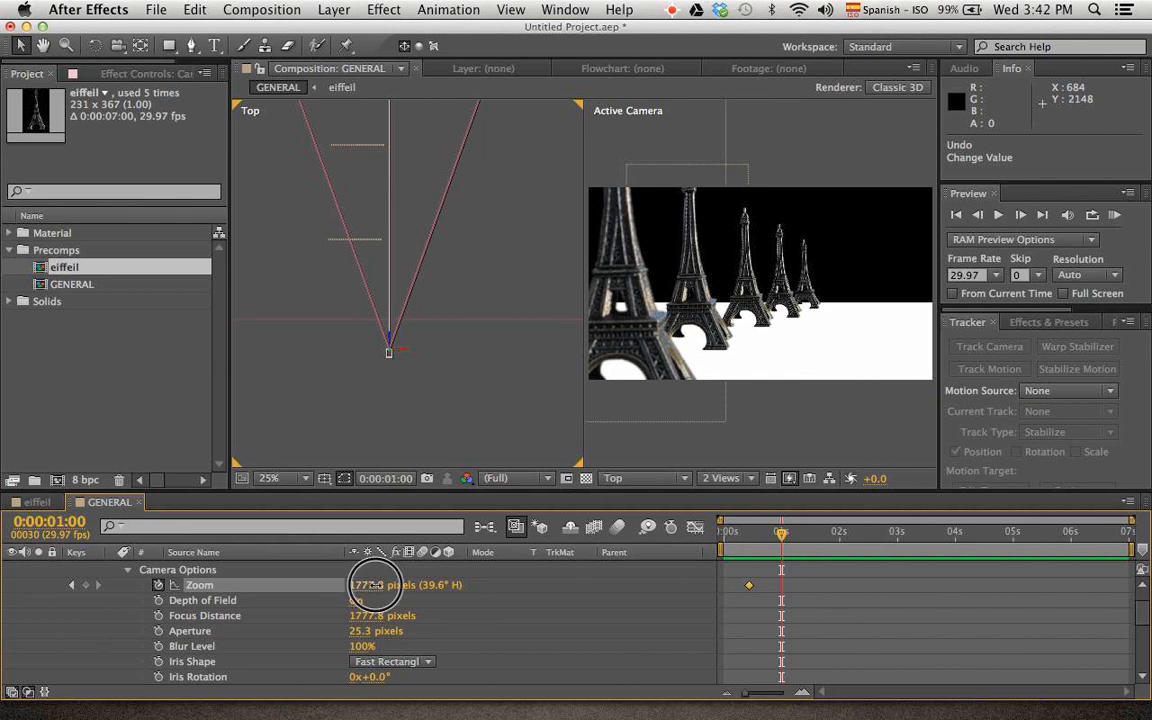
{"action": "left_click_drag", "start_coordinate": [365, 585], "coordinate": [1146, 578]}
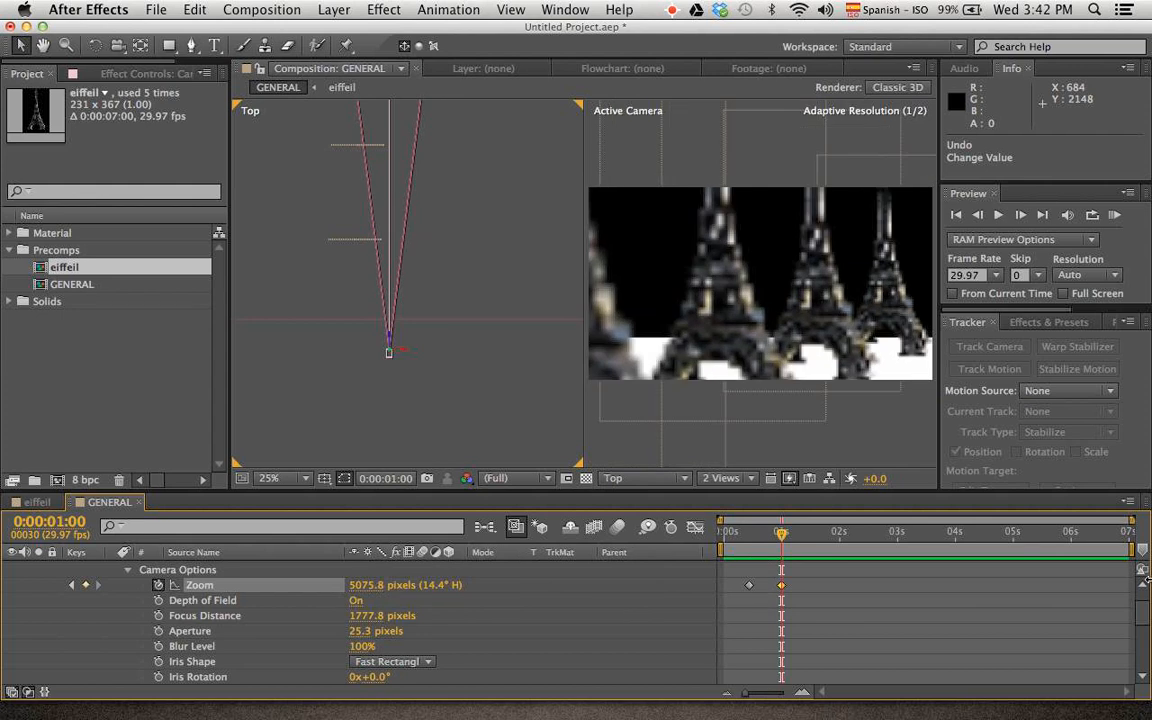
{"action": "left_click_drag", "start_coordinate": [364, 586], "coordinate": [1092, 562]}
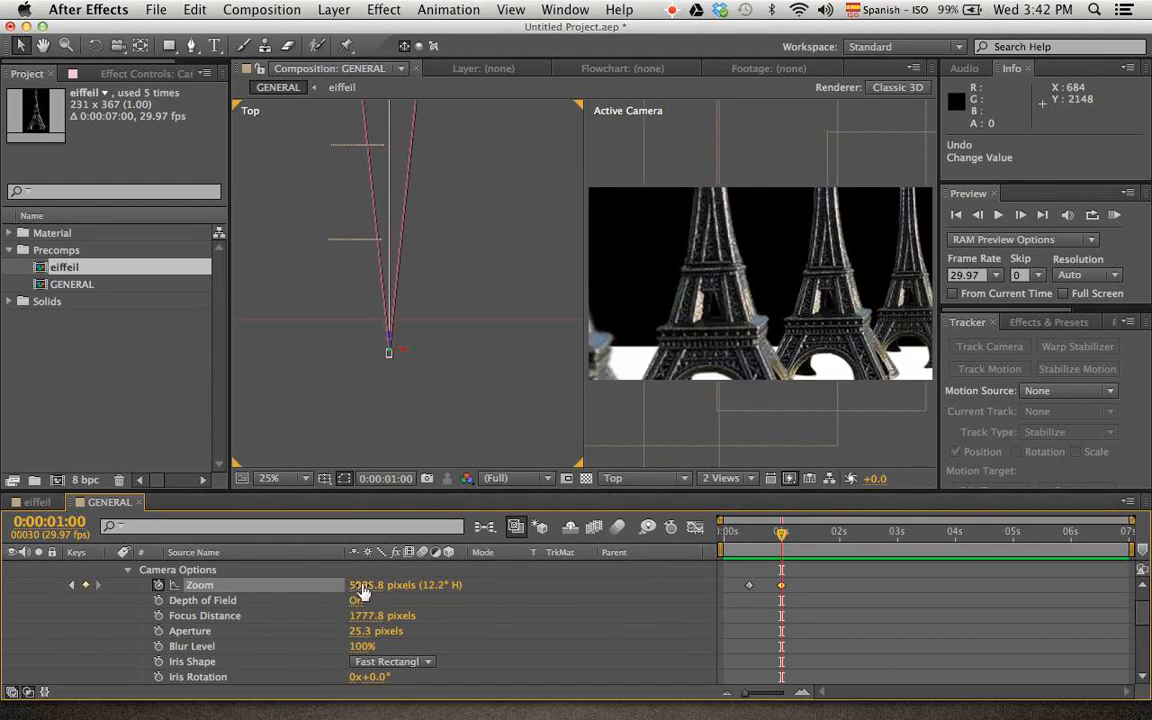
{"action": "left_click_drag", "start_coordinate": [363, 592], "coordinate": [855, 523]}
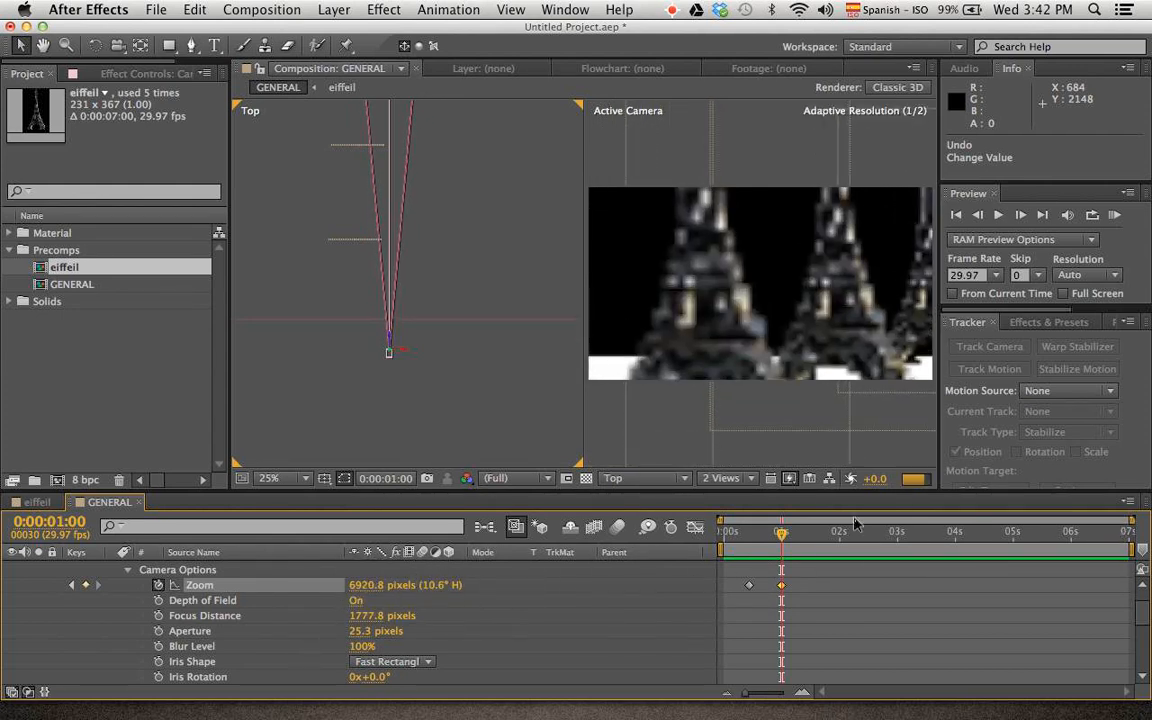
Set the end of the work area to 0:00:01:14
{"action": "left_click_drag", "start_coordinate": [781, 533], "coordinate": [803, 560]}
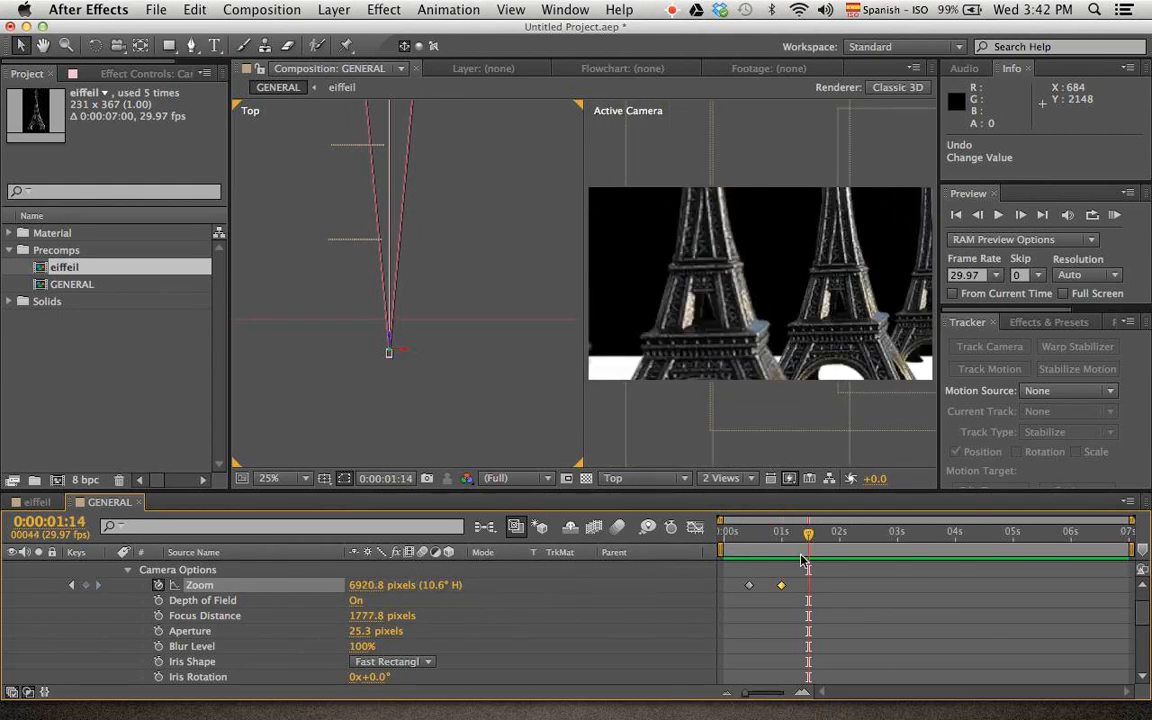
{"action": "key", "text": "n"}
Apply easing to both Zoom keyframes and play a RAM preview of the camera zoom
{"action": "left_click_drag", "start_coordinate": [734, 577], "coordinate": [819, 604]}
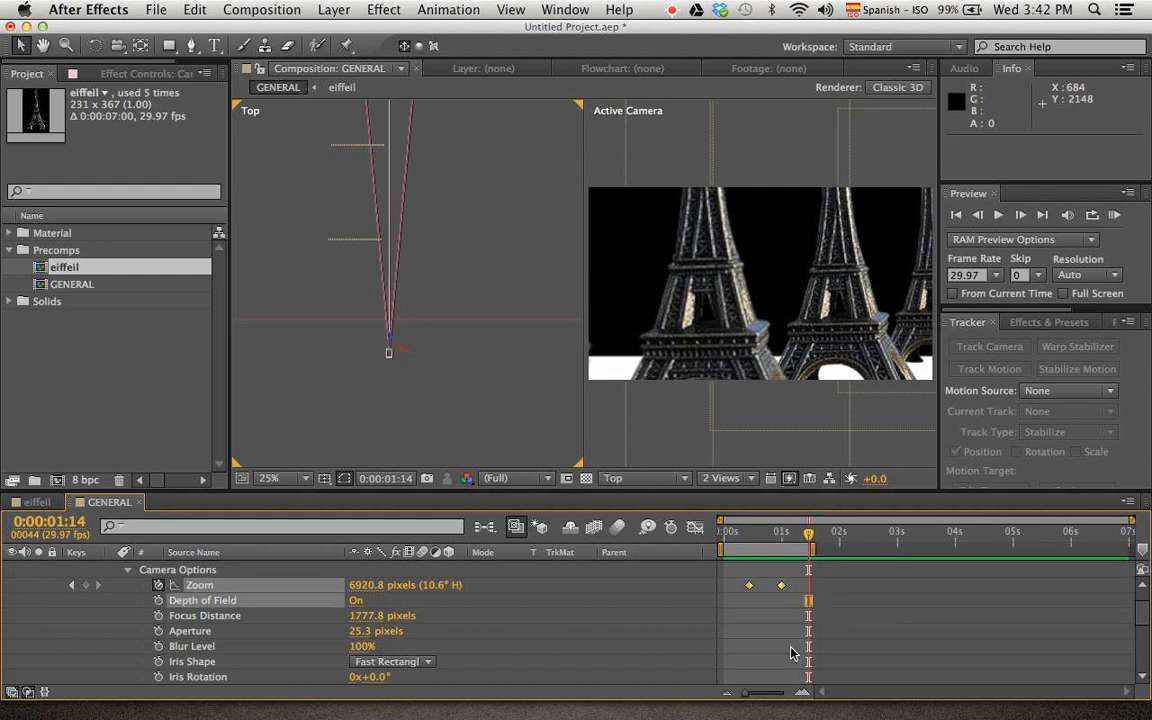
{"action": "left_click", "coordinate": [1114, 217]}
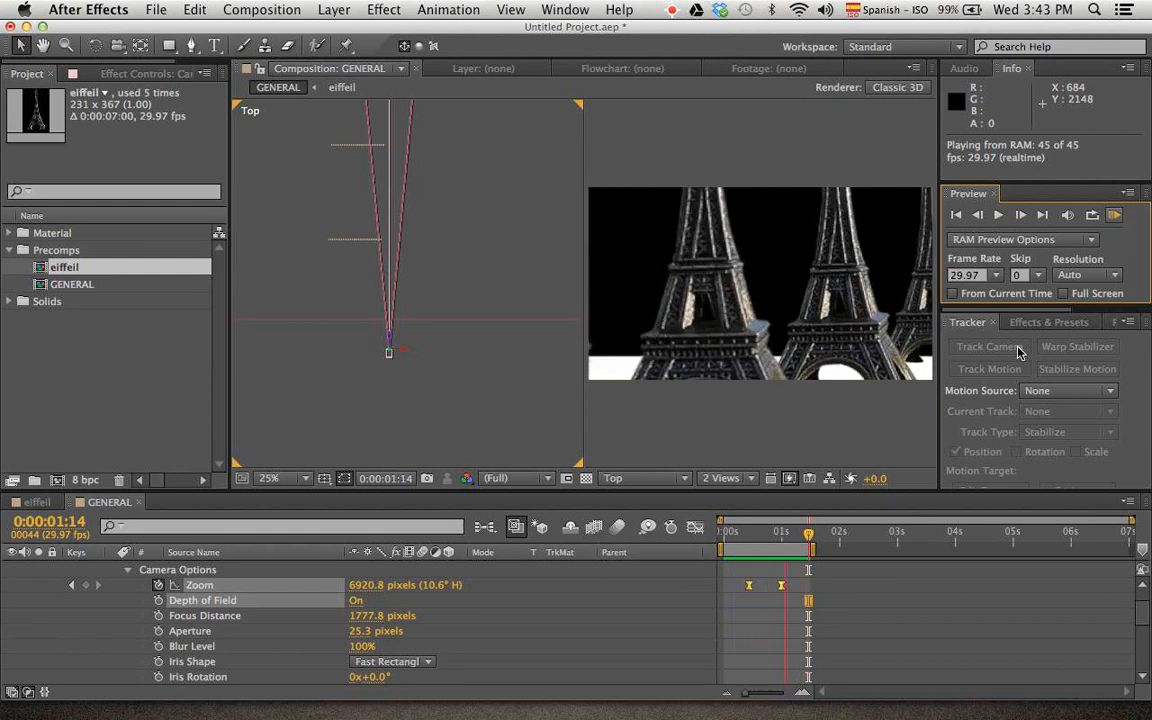
{"action": "key", "text": "space"}
Go back to 0:00:00:03 and remove the camera's Zoom animation
{"action": "left_click_drag", "start_coordinate": [807, 534], "coordinate": [729, 545]}
{"action": "left_click", "coordinate": [158, 585]}
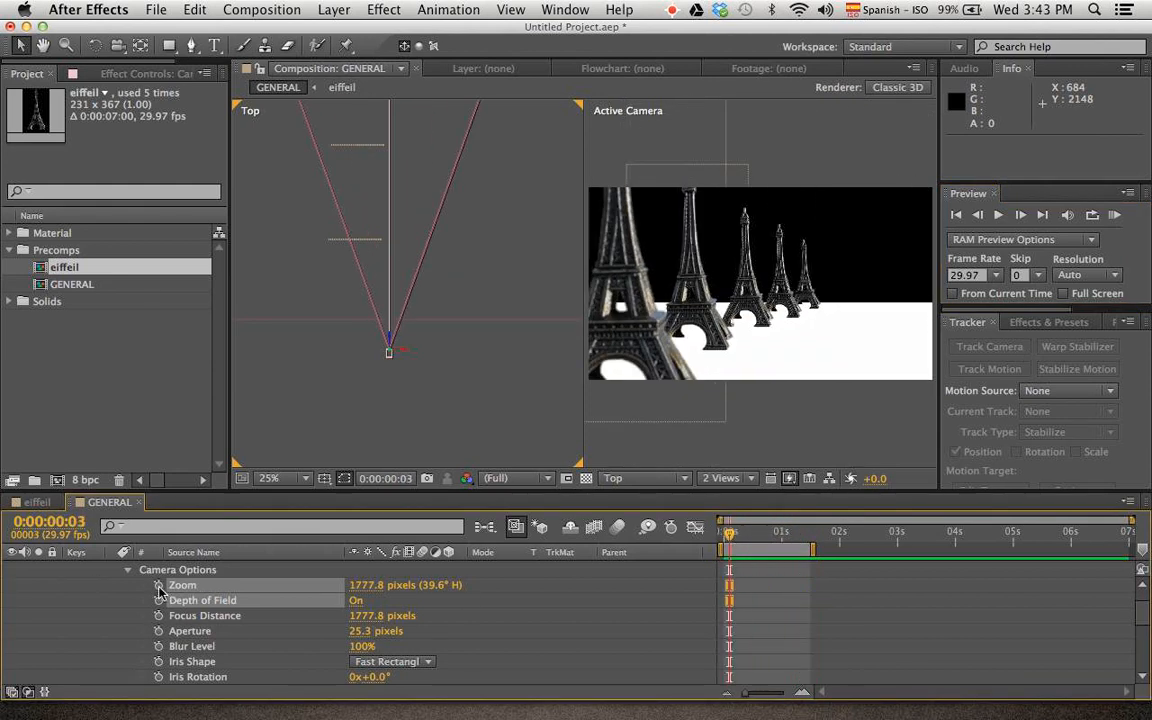
{"action": "left_click", "coordinate": [125, 620]}
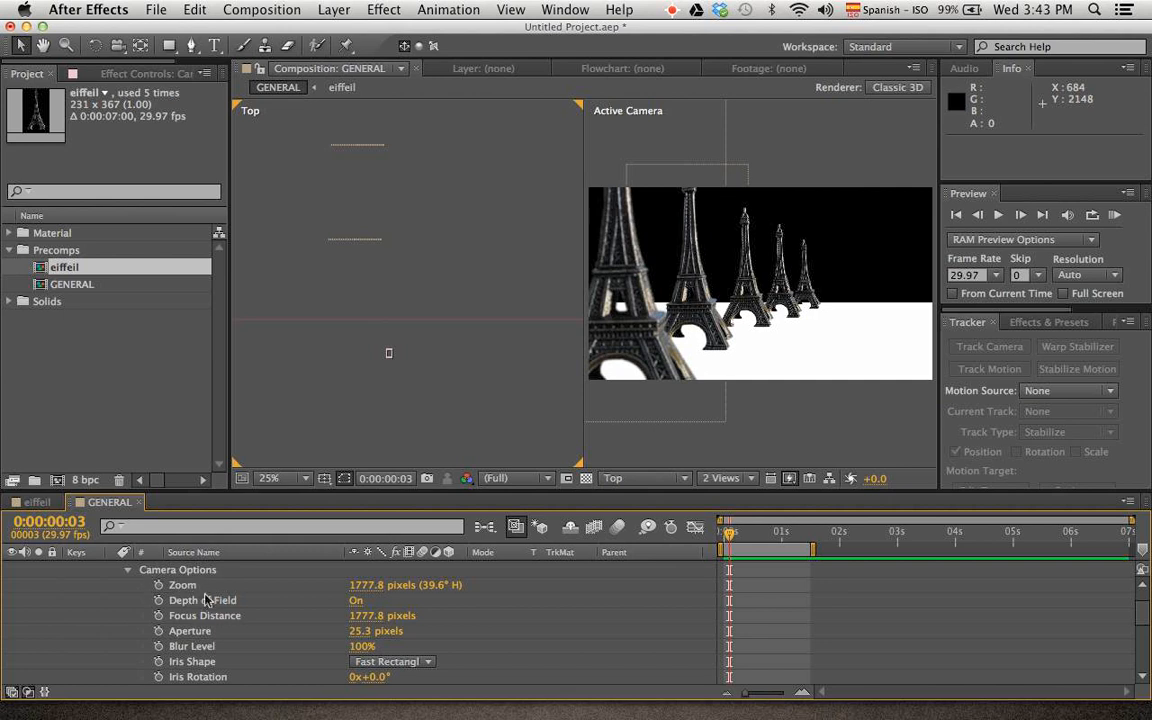
{"action": "key", "text": "super+s"}
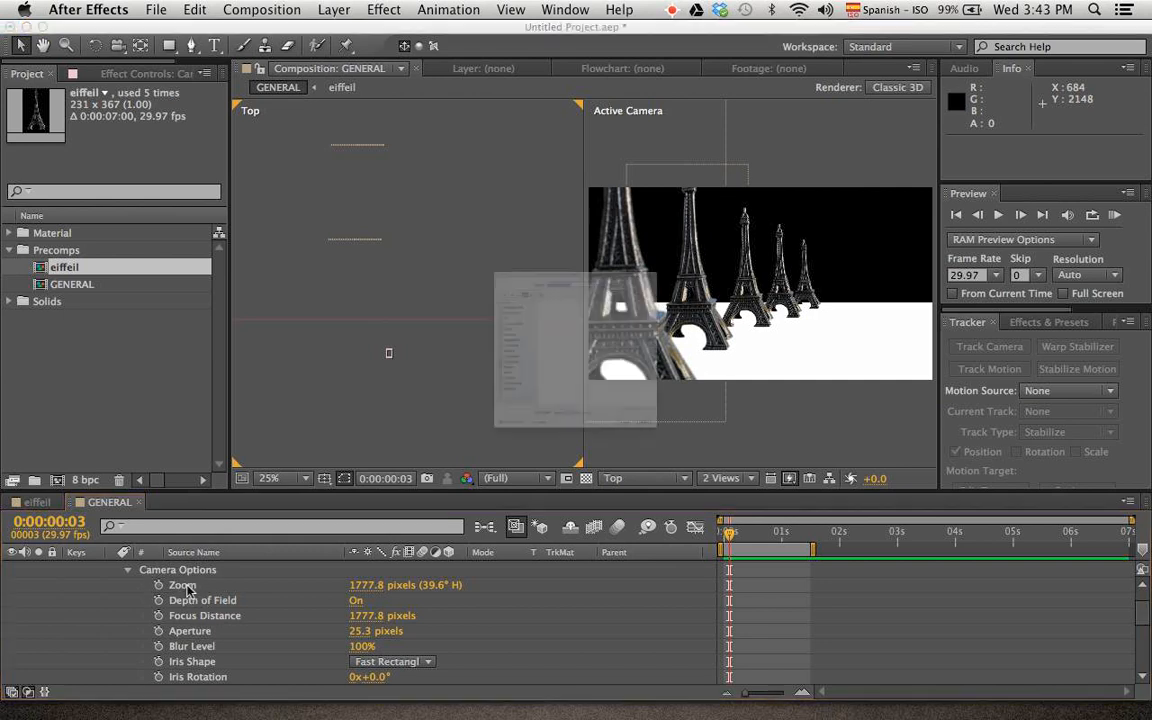
{"action": "key", "text": "Escape"}
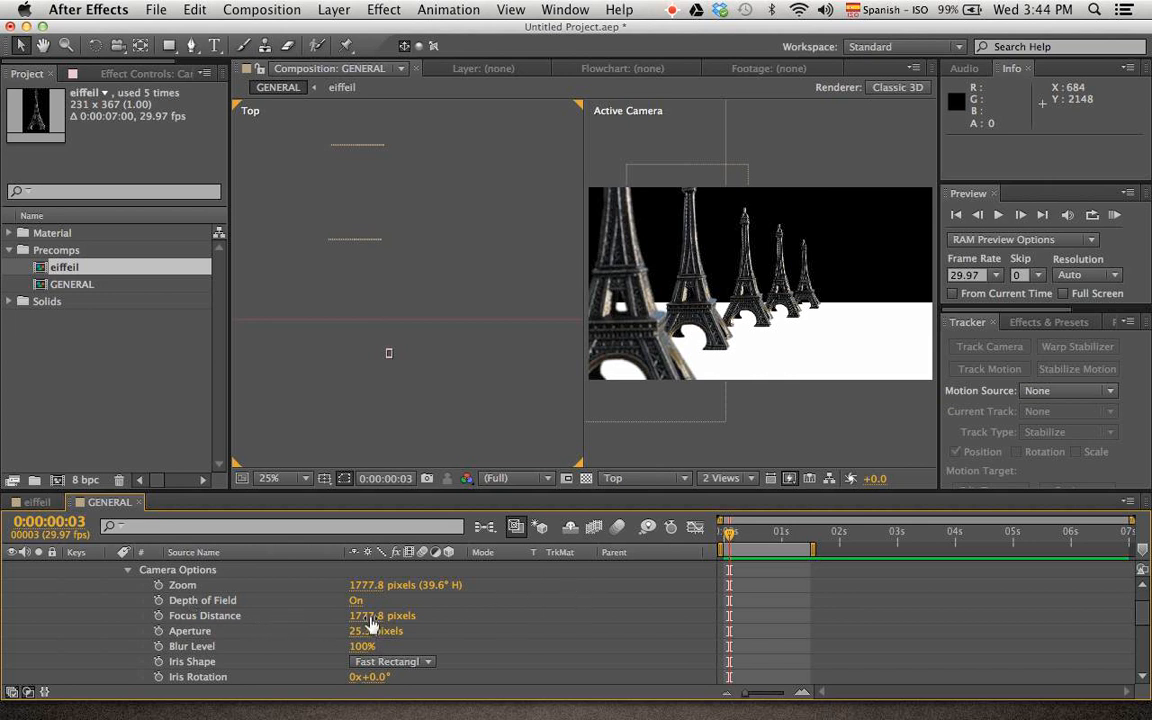
Try camera Focus Distances such as 1378.8 and 4817.8 pixels, and undo all of these changes
{"action": "left_click_drag", "start_coordinate": [370, 625], "coordinate": [39, 617]}
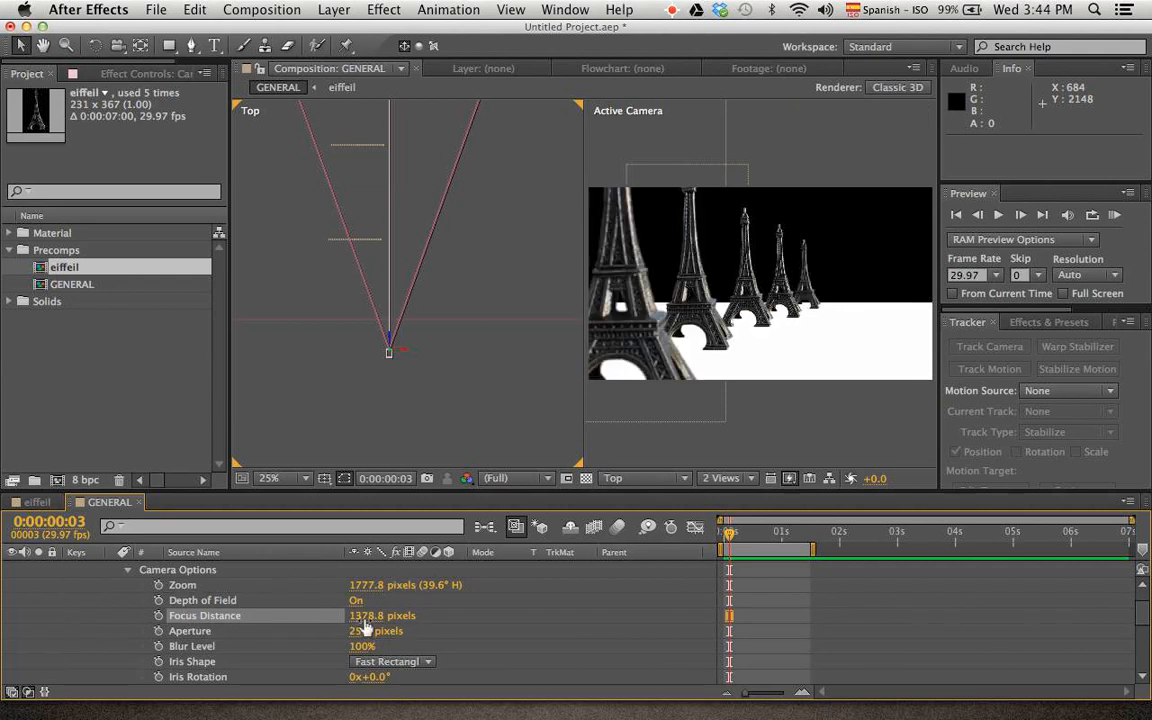
{"action": "left_click_drag", "start_coordinate": [365, 625], "coordinate": [1030, 580]}
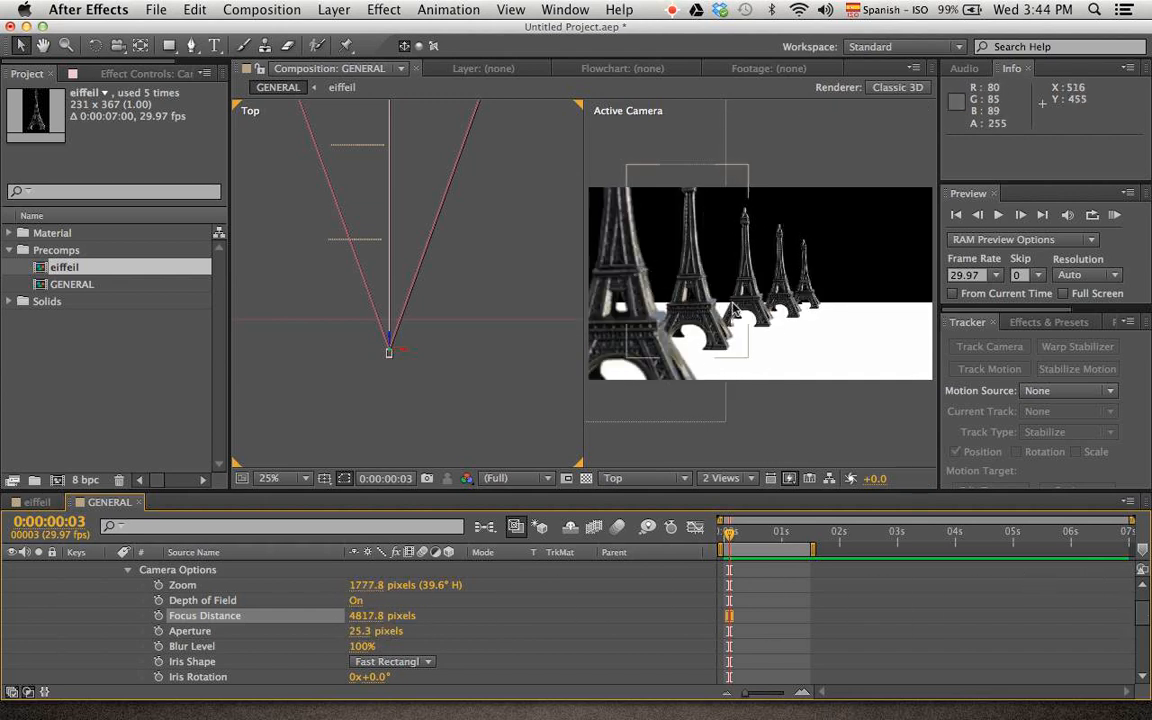
{"action": "left_click_drag", "start_coordinate": [382, 615], "coordinate": [147, 646]}
{"action": "left_click_drag", "start_coordinate": [388, 618], "coordinate": [160, 623]}
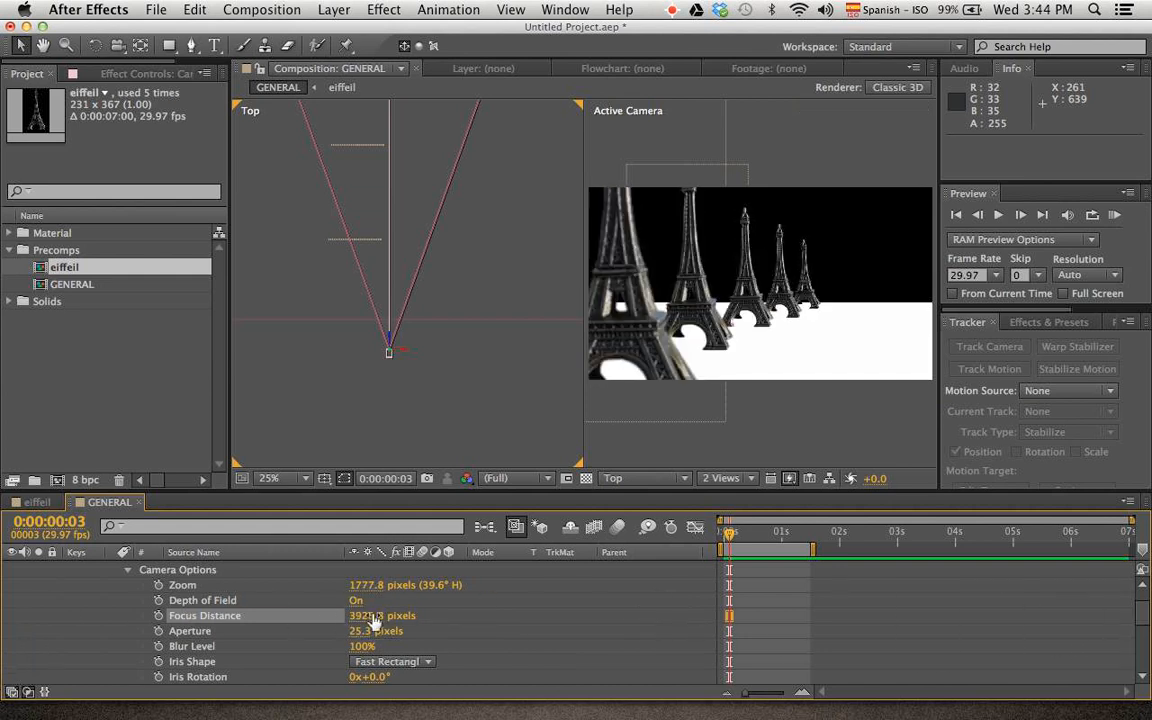
{"action": "key", "text": "super+z"}
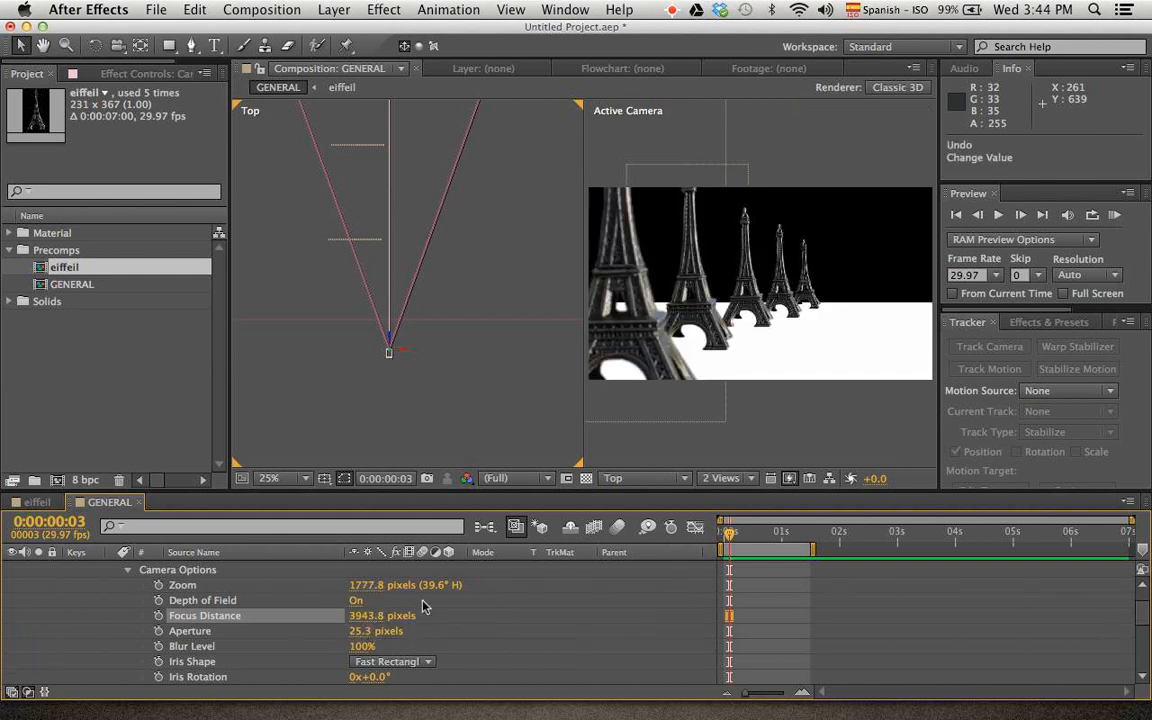
{"action": "key", "text": "super+z"}
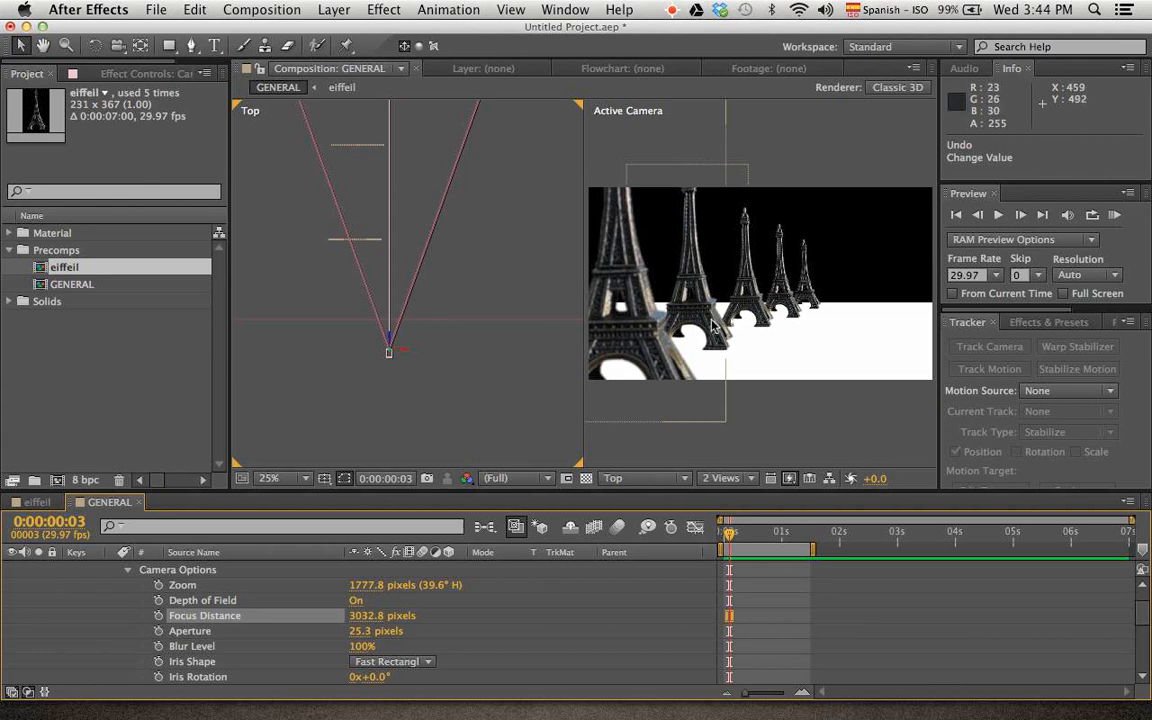
{"action": "key", "text": "super+z"}
{"action": "key", "text": "super+z"}
{"action": "key", "text": "super+z"}
{"action": "key", "text": "super+z"}
{"action": "key", "text": "super+z"}
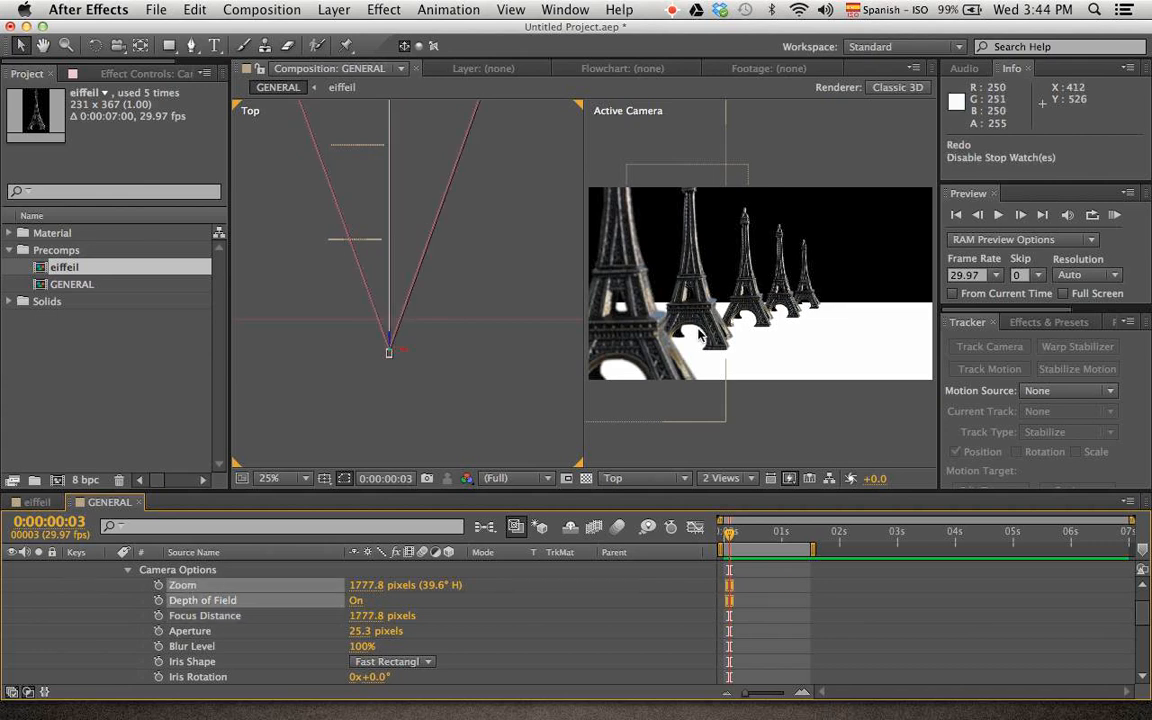
Increase the camera's Aperture to about 1296 pixels for a strong depth-of-field blur
{"action": "left_click", "coordinate": [288, 635]}
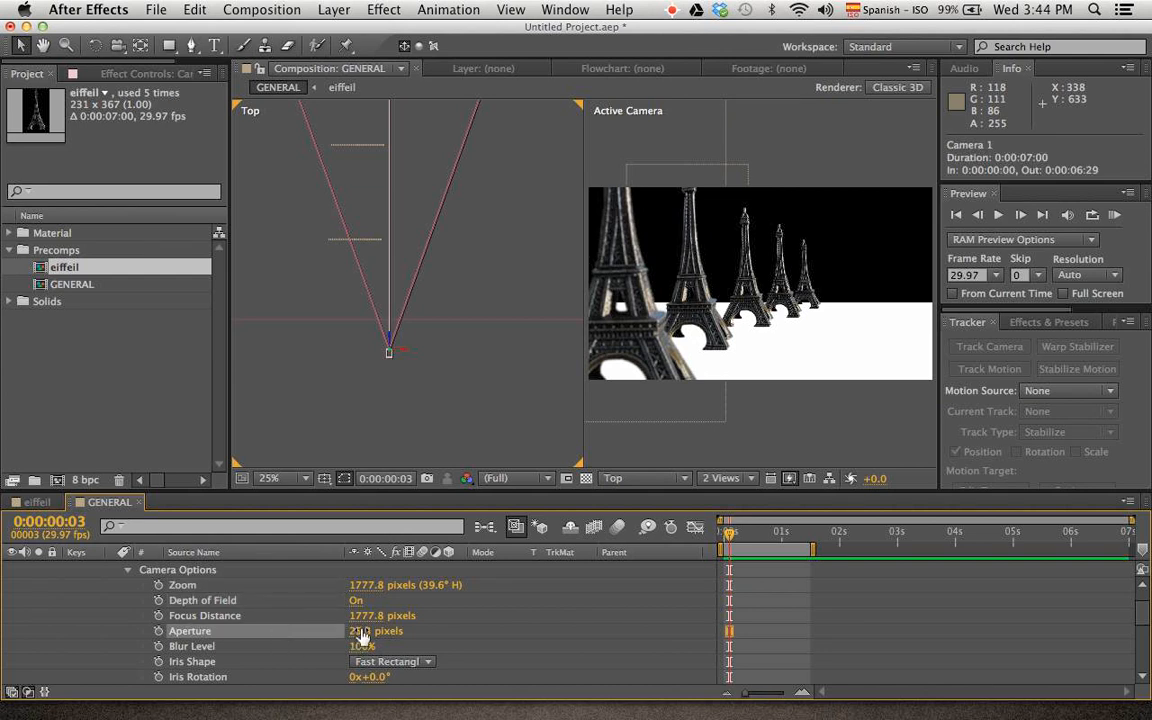
{"action": "left_click_drag", "start_coordinate": [362, 631], "coordinate": [1054, 602]}
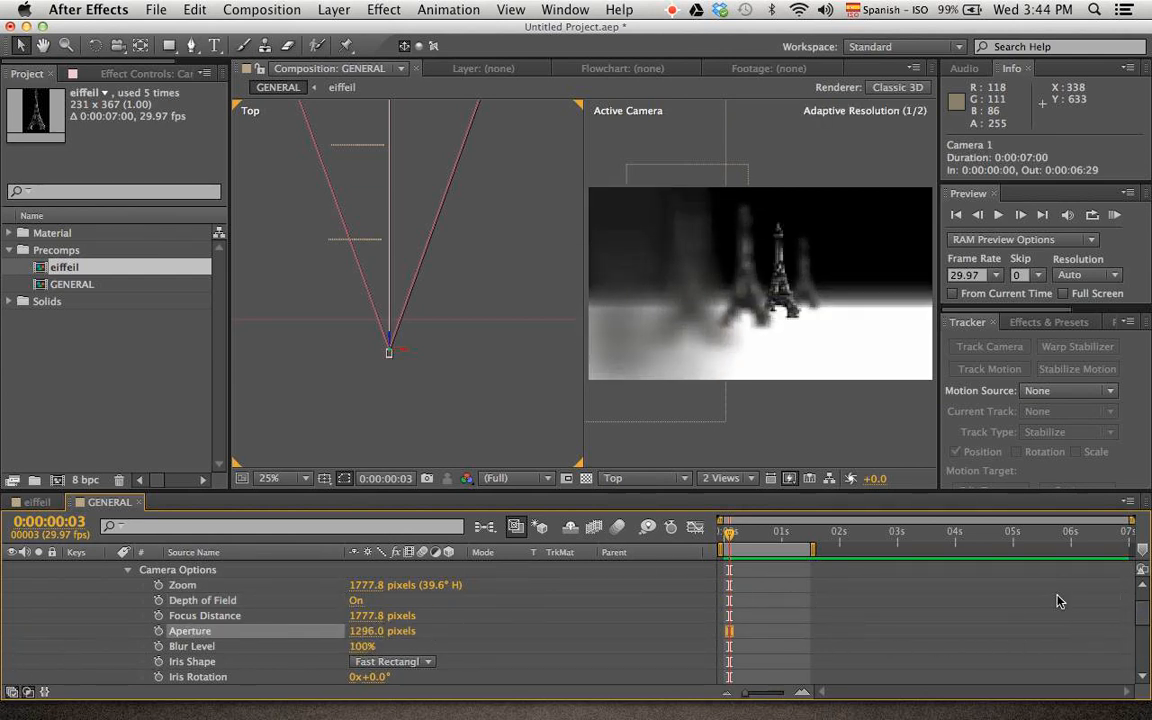
Undo the last Aperture change and switch the composition to a single Active Camera view
{"action": "key", "text": "super+z"}
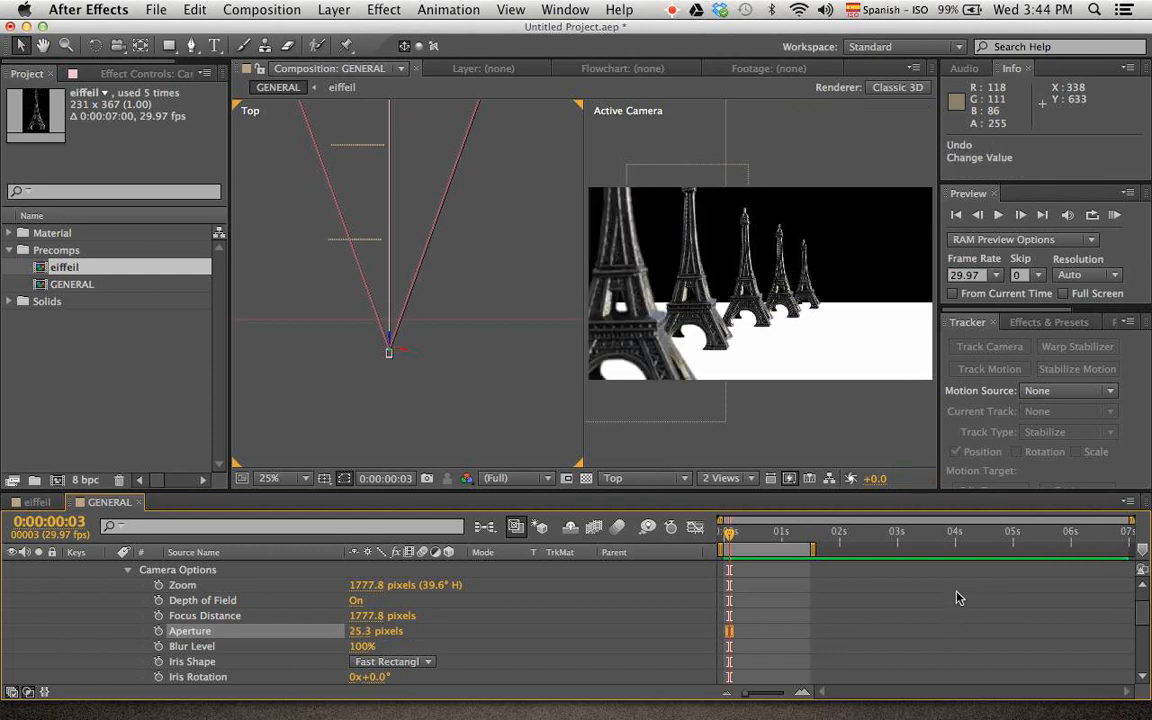
{"action": "left_click", "coordinate": [724, 478]}
{"action": "left_click", "coordinate": [752, 496]}
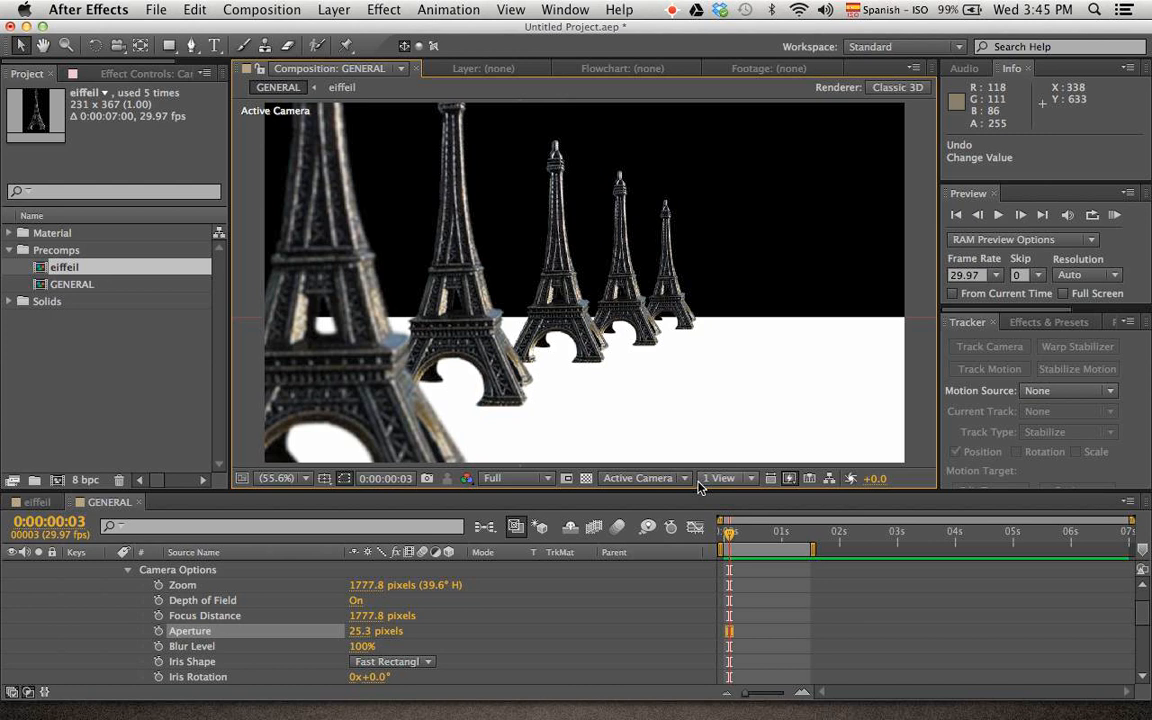
With the Aperture raised to about 942 pixels, shift the camera's Focus Distance between the towers and leave it at about 2076.8 pixels
{"action": "left_click_drag", "start_coordinate": [370, 631], "coordinate": [139, 652]}
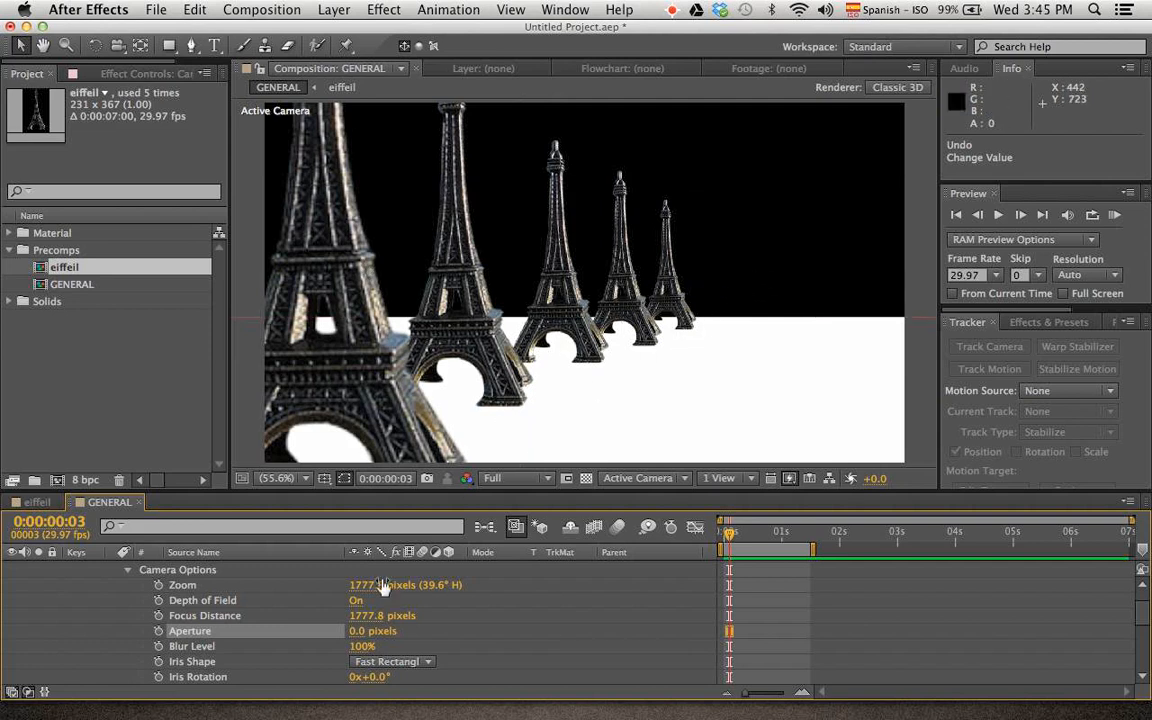
{"action": "left_click_drag", "start_coordinate": [364, 632], "coordinate": [1150, 584]}
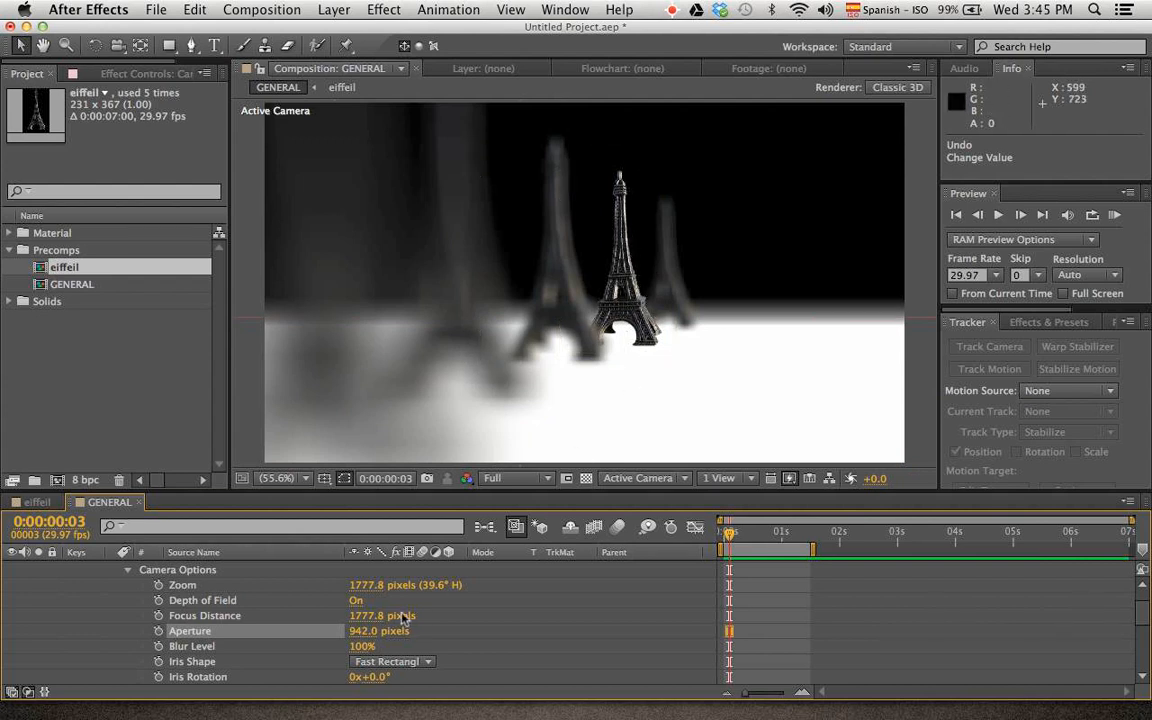
{"action": "left_click_drag", "start_coordinate": [370, 615], "coordinate": [140, 600]}
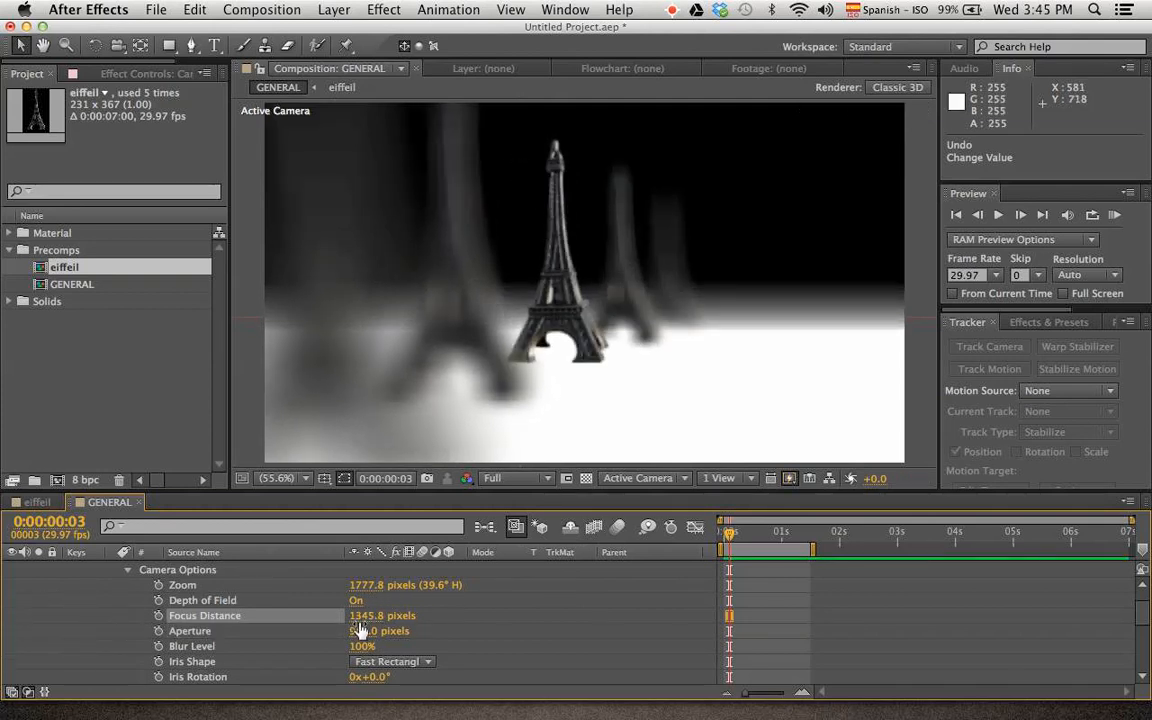
{"action": "left_click_drag", "start_coordinate": [358, 616], "coordinate": [140, 640]}
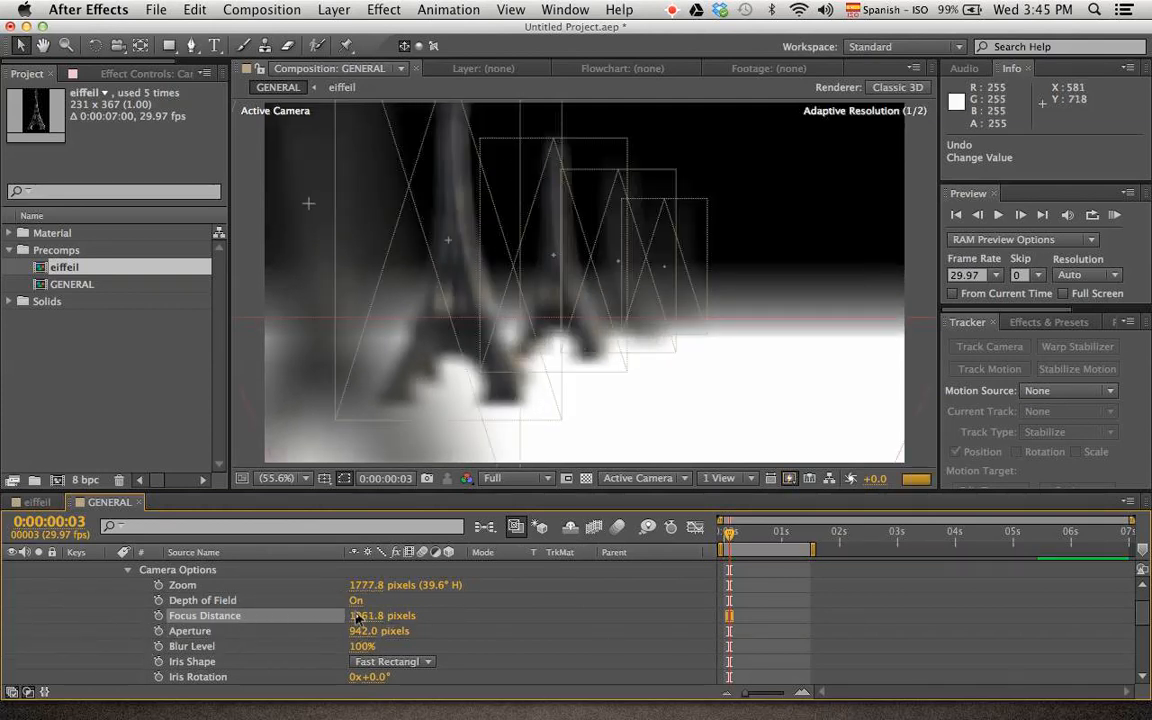
{"action": "left_click_drag", "start_coordinate": [357, 618], "coordinate": [226, 627]}
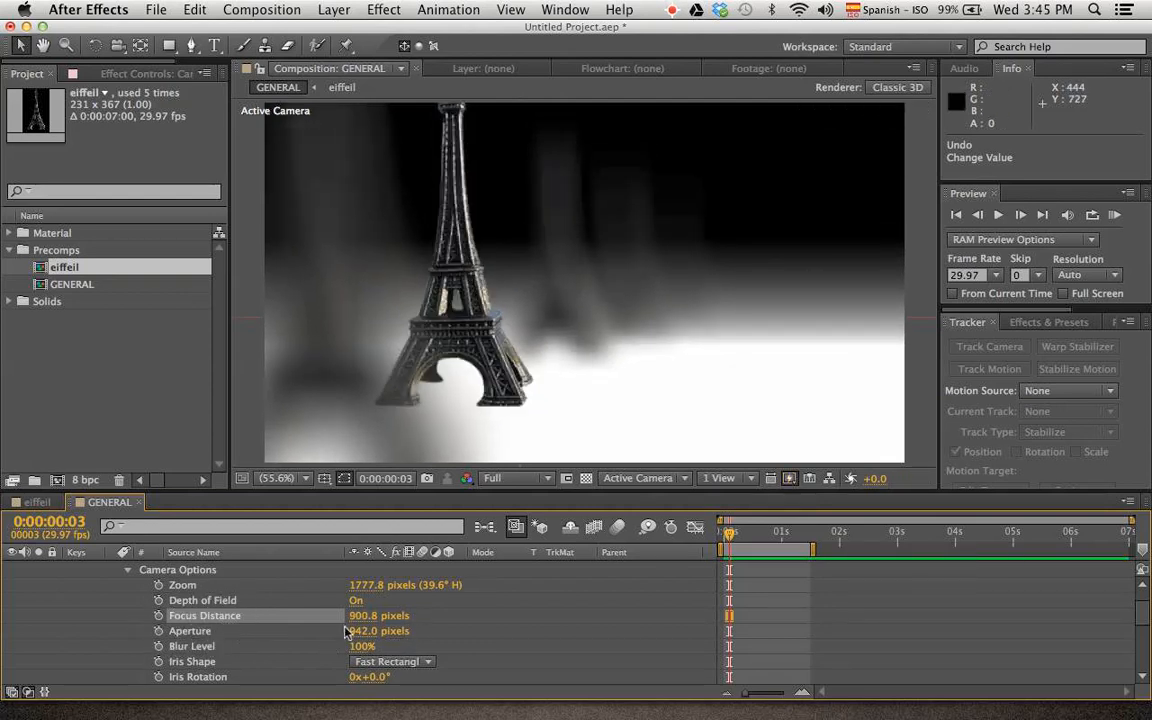
{"action": "left_click_drag", "start_coordinate": [358, 616], "coordinate": [931, 597]}
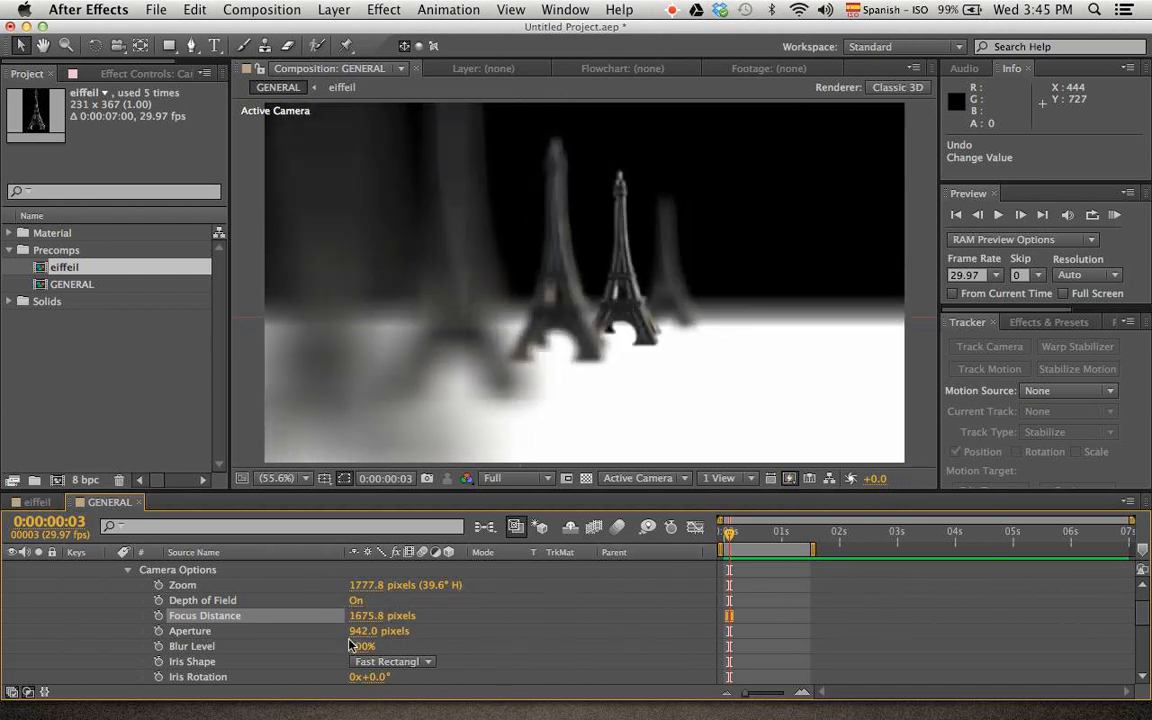
{"action": "left_click_drag", "start_coordinate": [370, 615], "coordinate": [722, 634]}
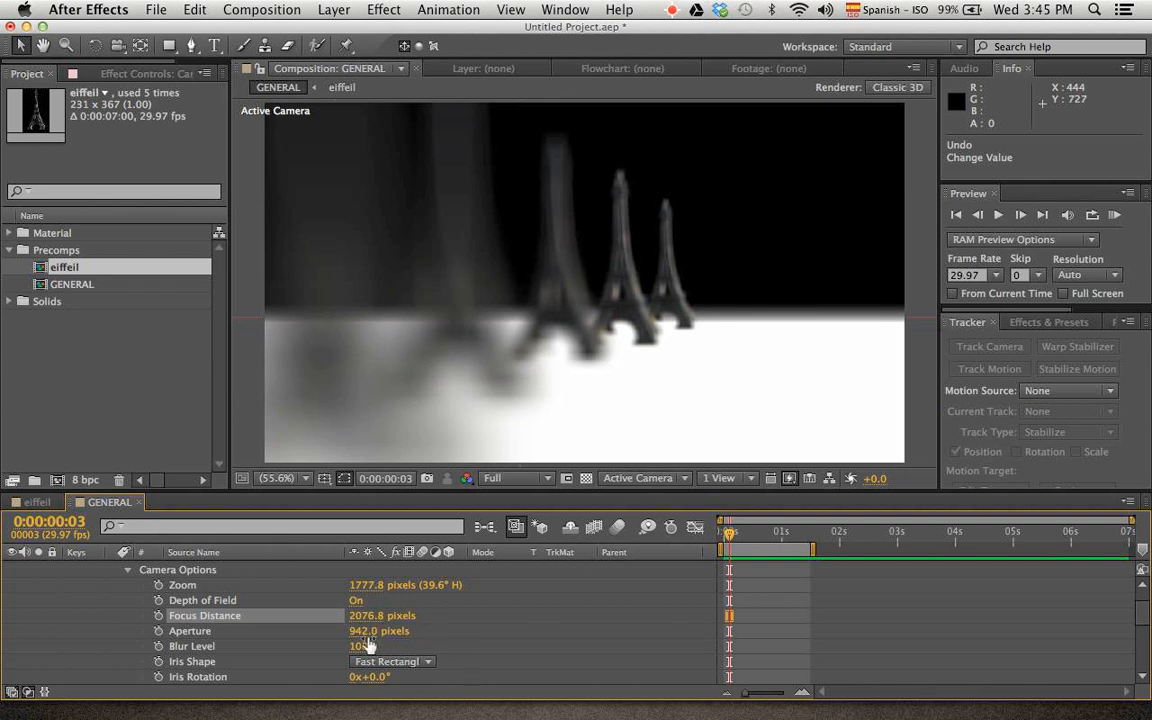
Reduce the camera's Aperture to 20 pixels and readjust it to 50 pixels for a subtle blur
{"action": "left_click_drag", "start_coordinate": [375, 631], "coordinate": [18, 641]}
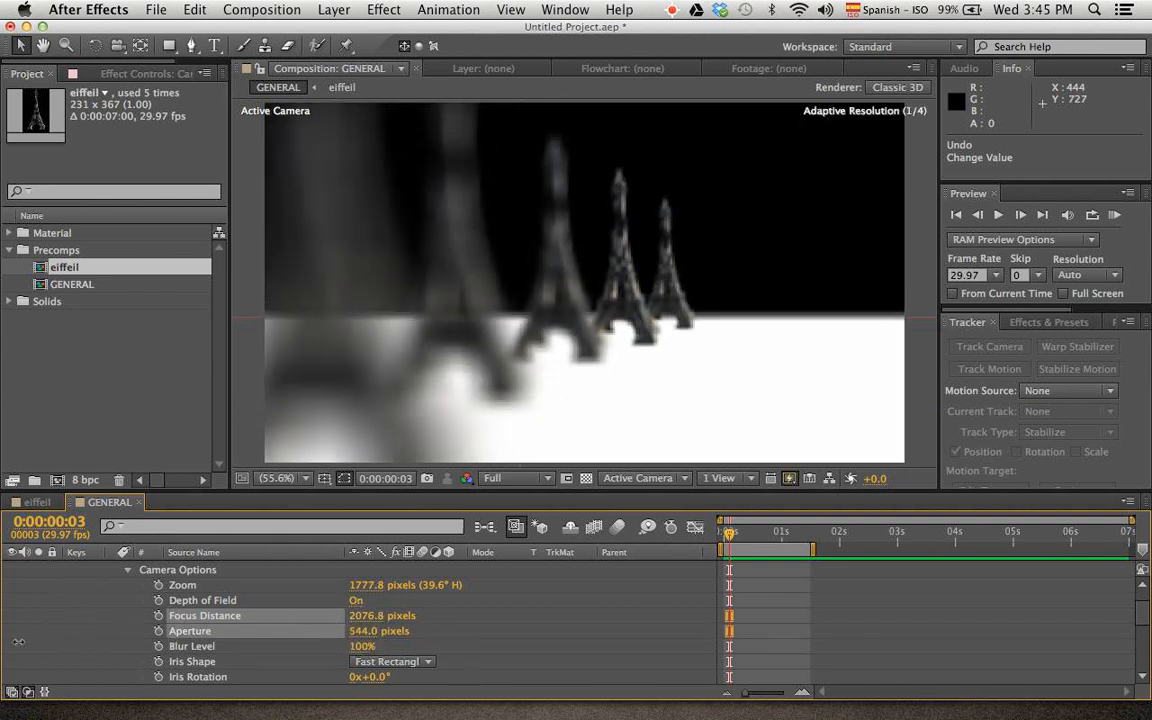
{"action": "left_click_drag", "start_coordinate": [373, 632], "coordinate": [114, 637]}
{"action": "left_click", "coordinate": [363, 632]}
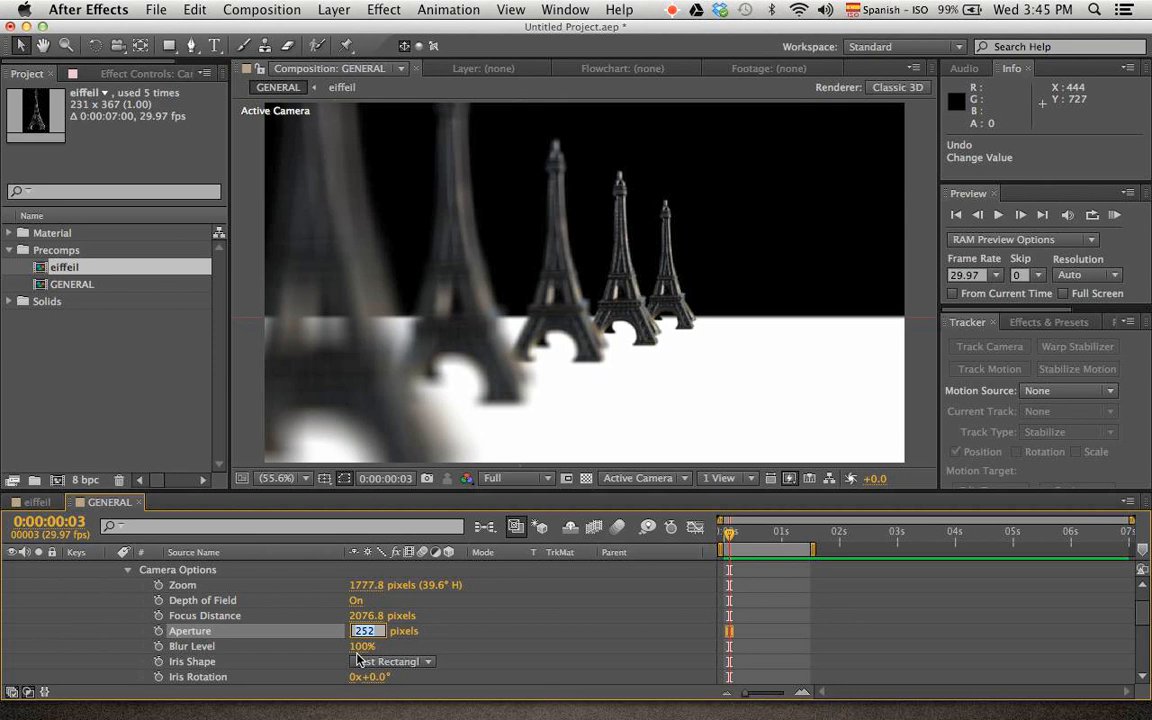
{"action": "type", "text": "20"}
{"action": "key", "text": "Return"}
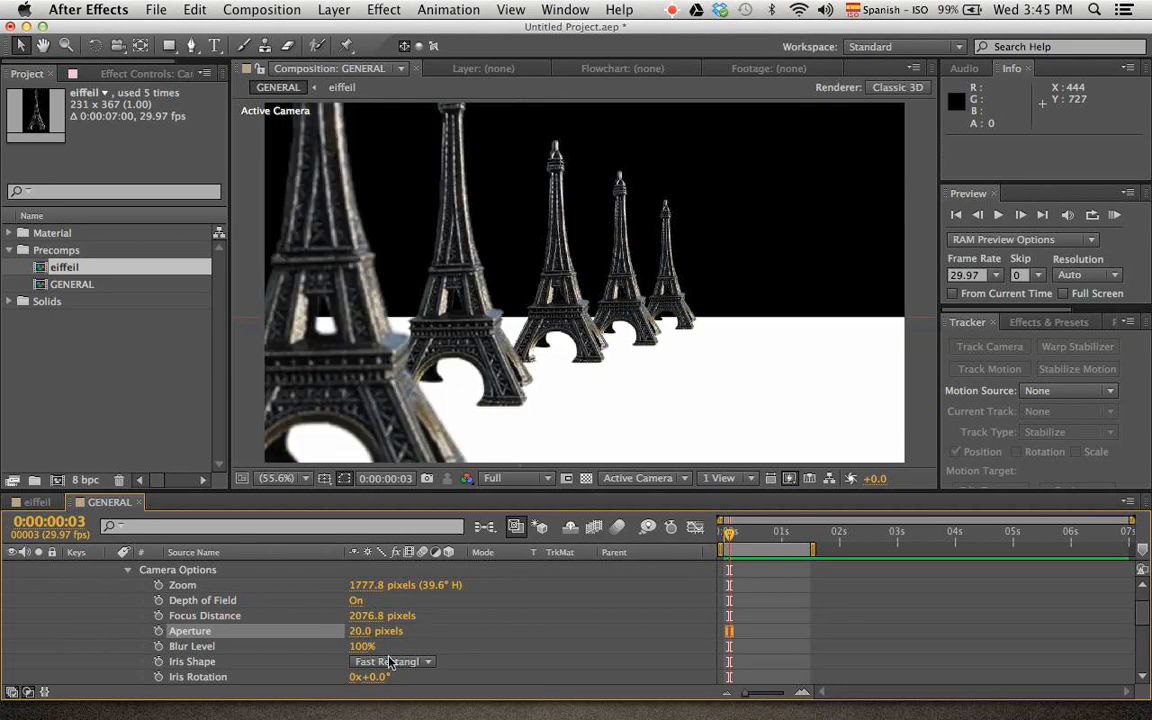
{"action": "left_click_drag", "start_coordinate": [365, 631], "coordinate": [397, 637]}
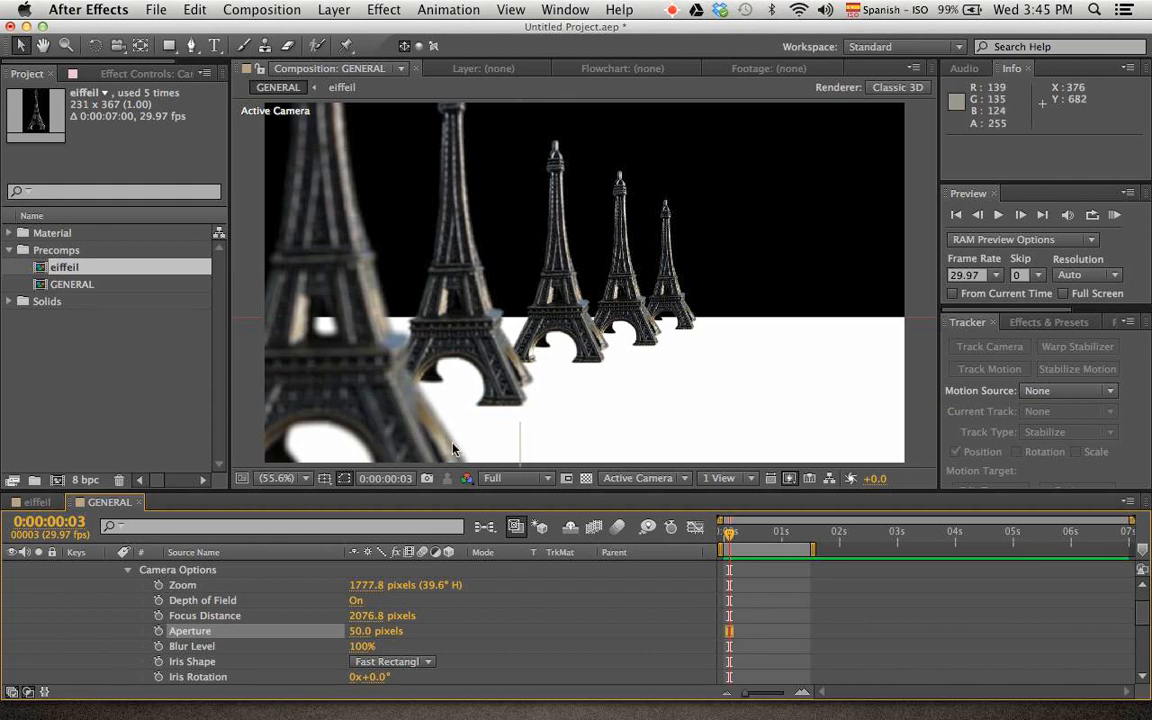
Try Blur Levels of 0% and about 688% with the Aperture at 920 pixels, and undo all of these changes
{"action": "left_click_drag", "start_coordinate": [360, 646], "coordinate": [5, 689]}
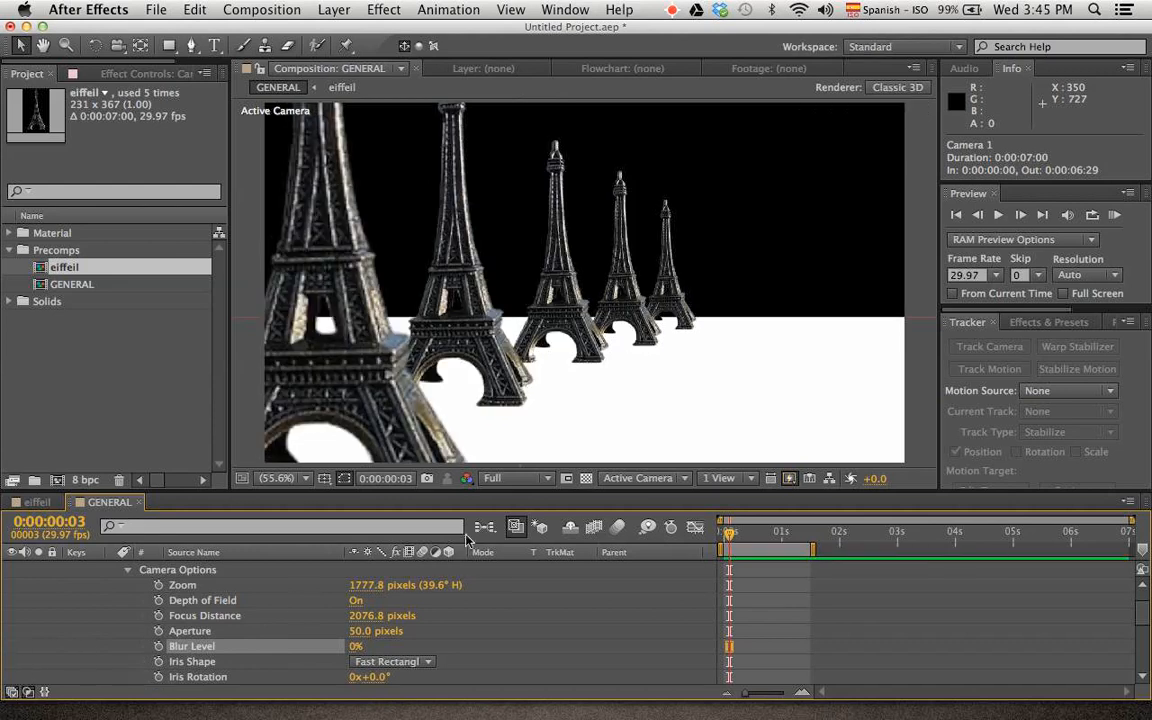
{"action": "left_click_drag", "start_coordinate": [357, 636], "coordinate": [1041, 576]}
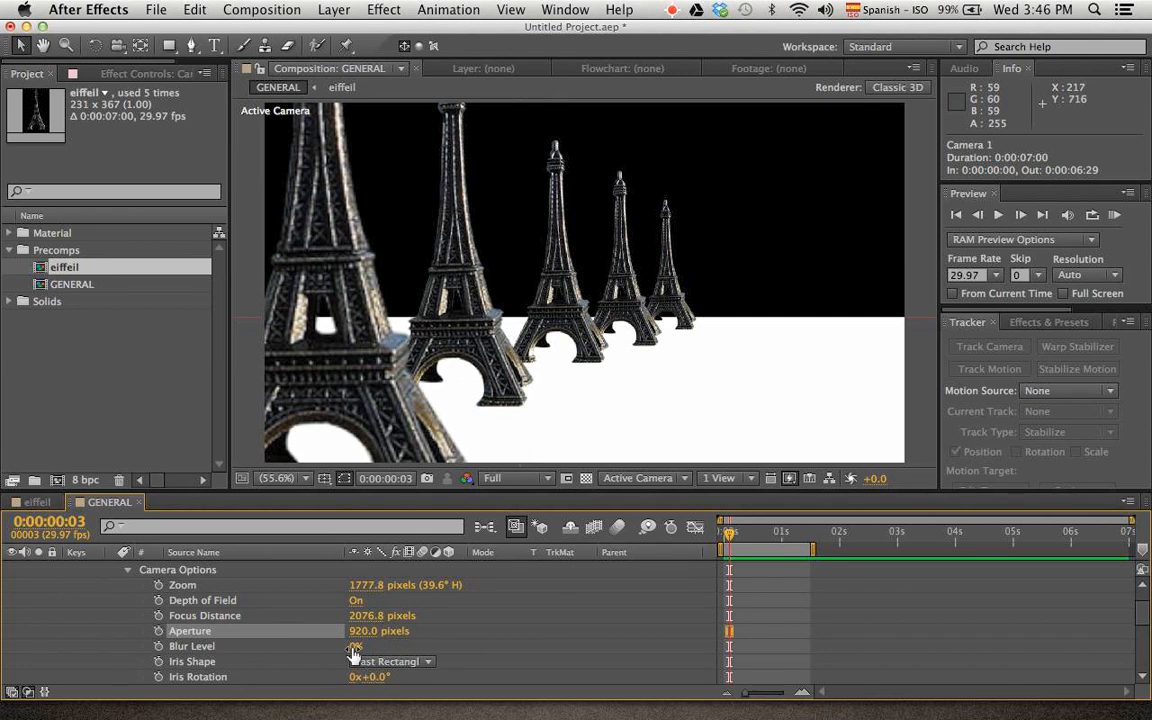
{"action": "left_click_drag", "start_coordinate": [354, 650], "coordinate": [853, 598]}
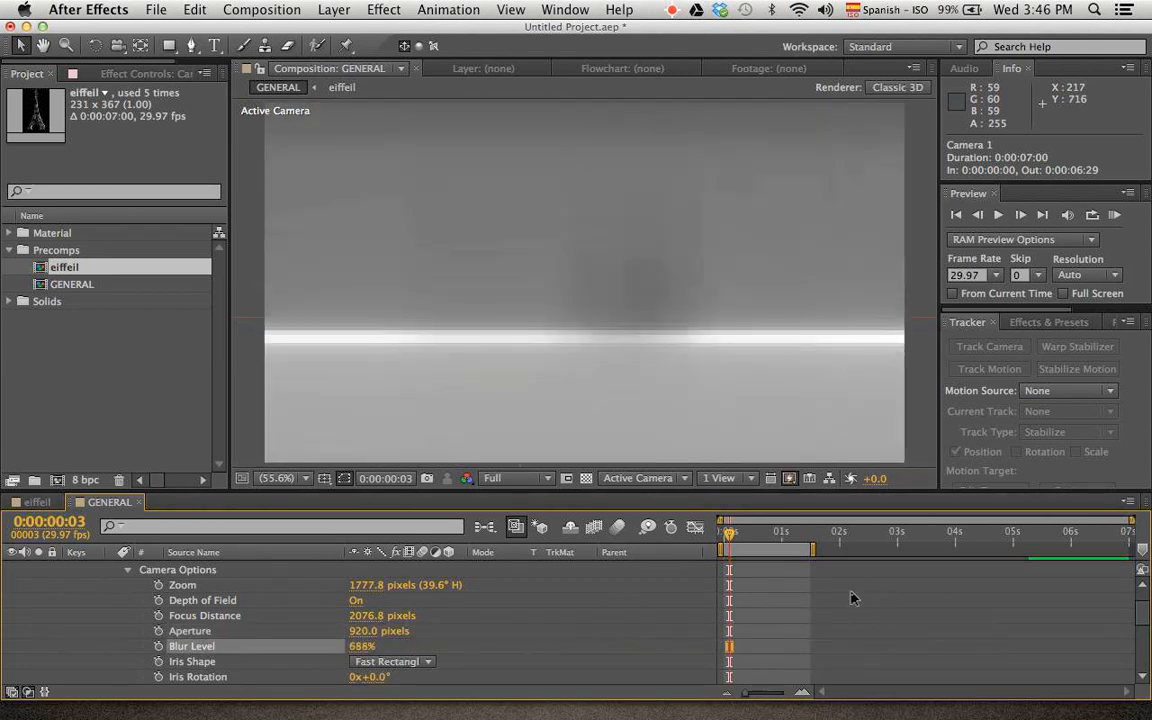
{"action": "key", "text": "super+z"}
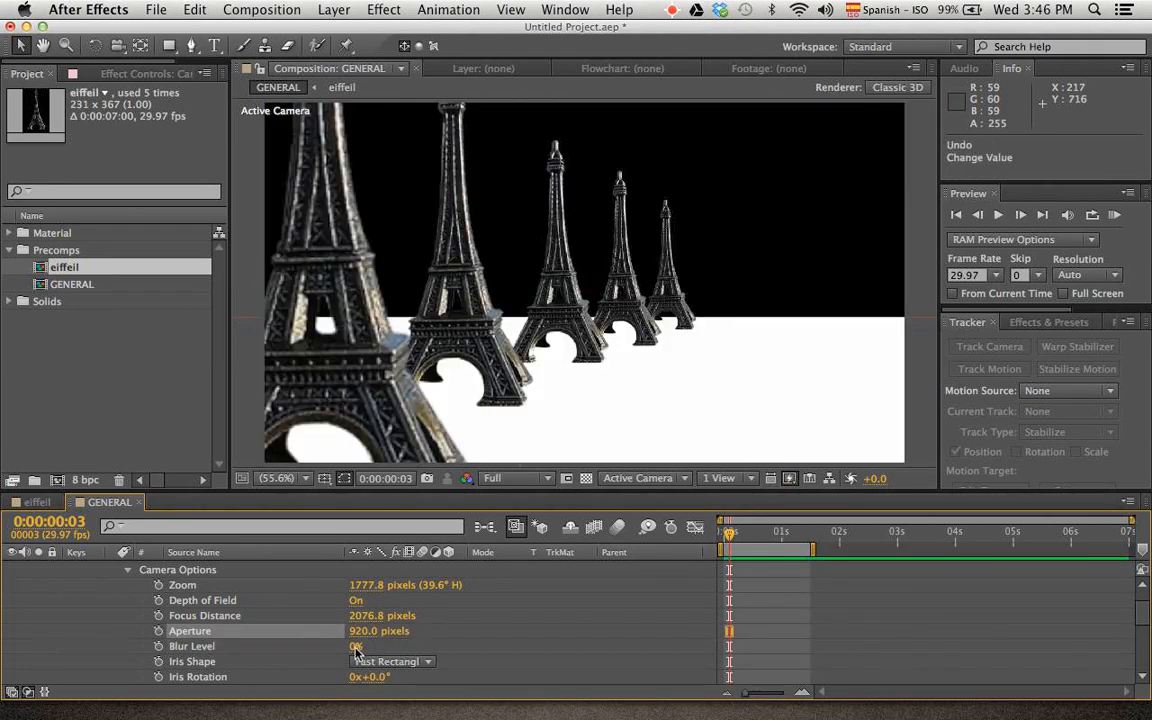
{"action": "left_click_drag", "start_coordinate": [356, 650], "coordinate": [494, 625]}
{"action": "key", "text": "super+z"}
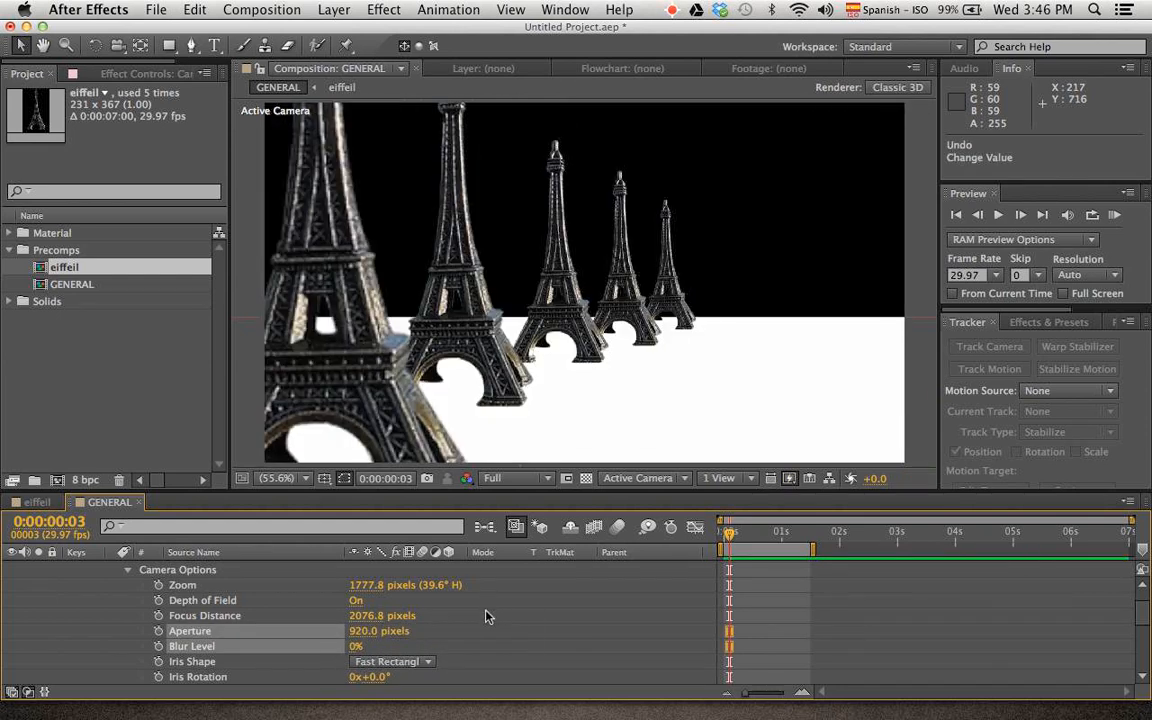
{"action": "key", "text": "super+z"}
{"action": "key", "text": "super+z"}
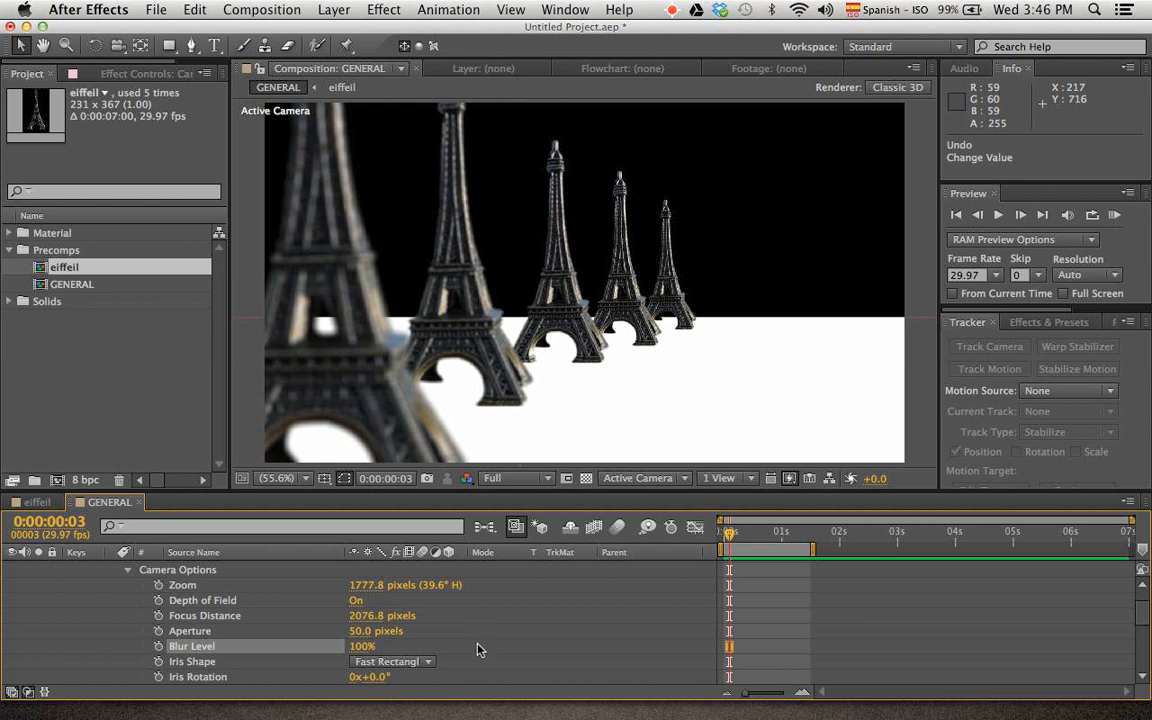
Try an Octagon Iris Shape with an Iris Rotation of about 93° and a changed Iris Roundness on the camera
{"action": "key", "text": "space"}
{"action": "left_click_drag", "start_coordinate": [478, 650], "coordinate": [494, 608]}
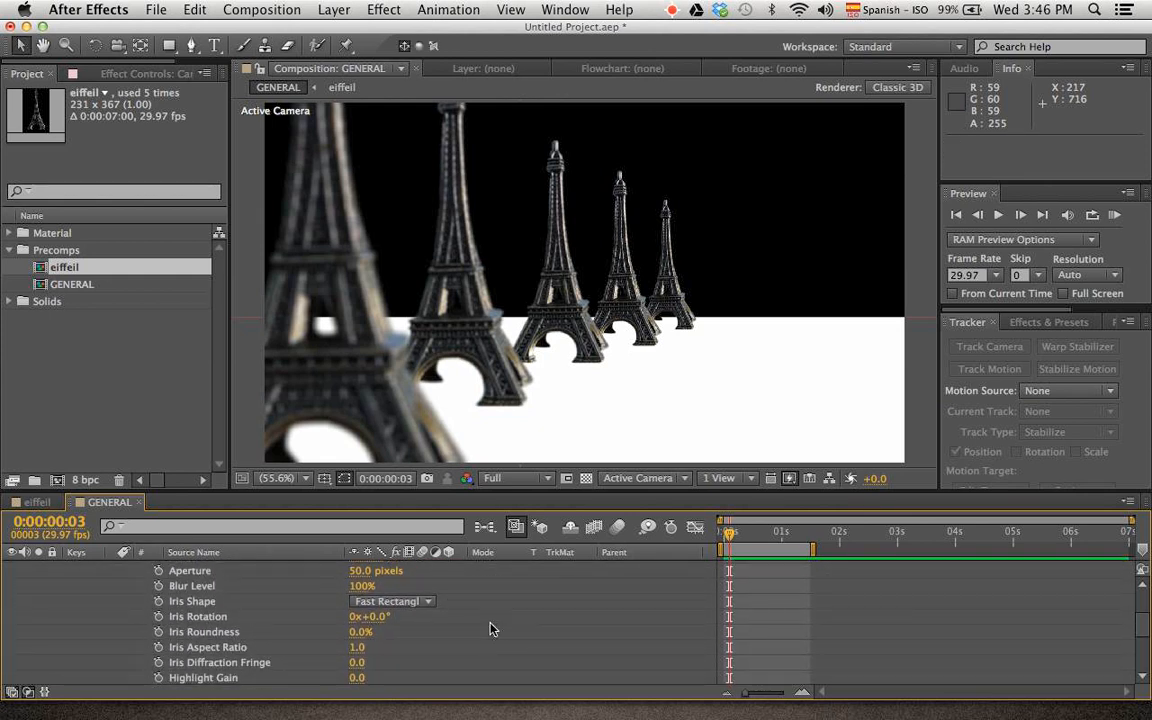
{"action": "key", "text": "super+z"}
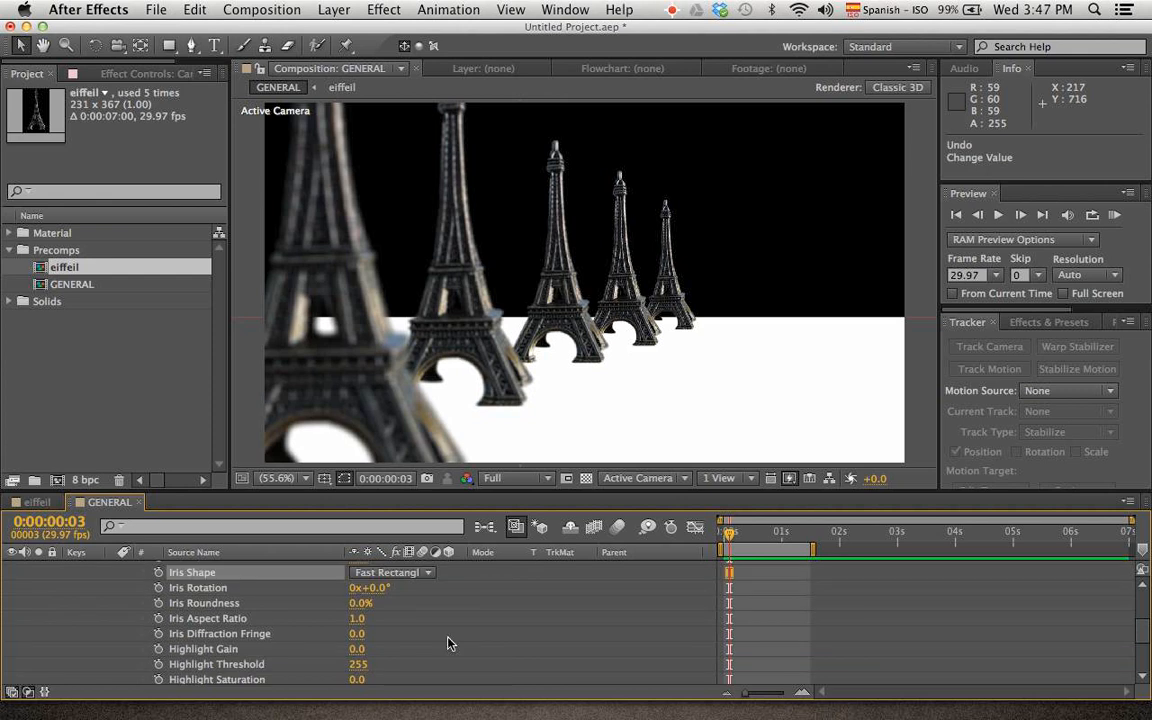
{"action": "key", "text": "space"}
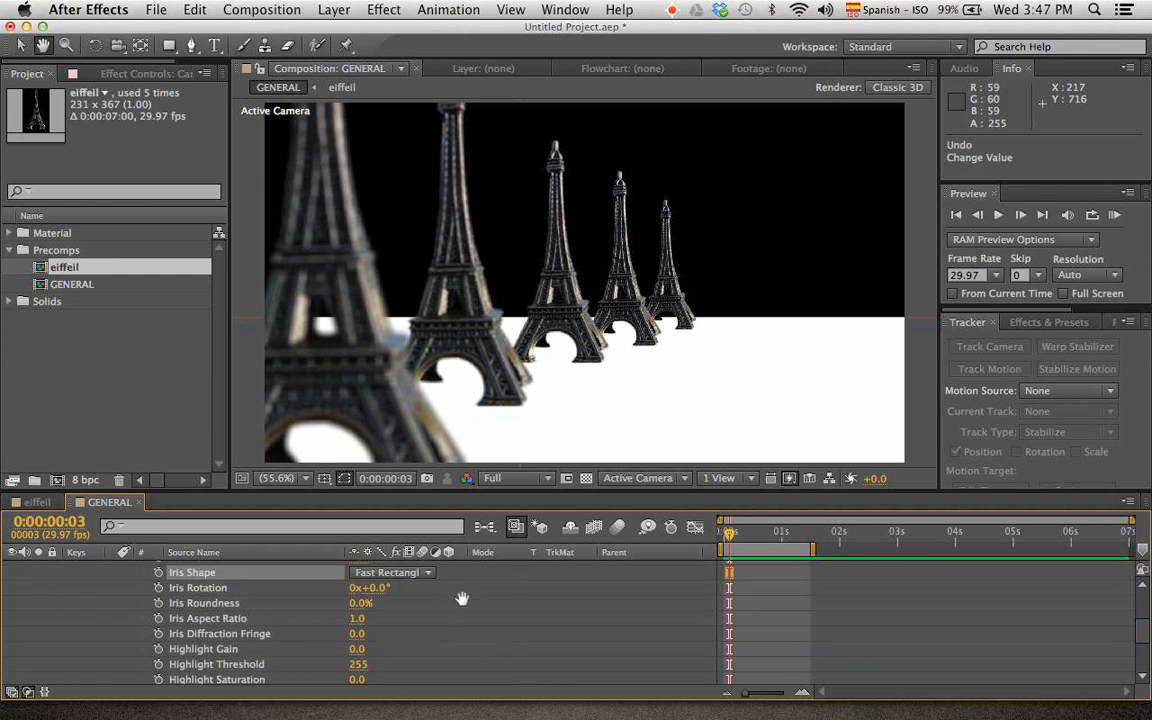
{"action": "left_click_drag", "start_coordinate": [463, 599], "coordinate": [453, 627]}
{"action": "left_click", "coordinate": [430, 597]}
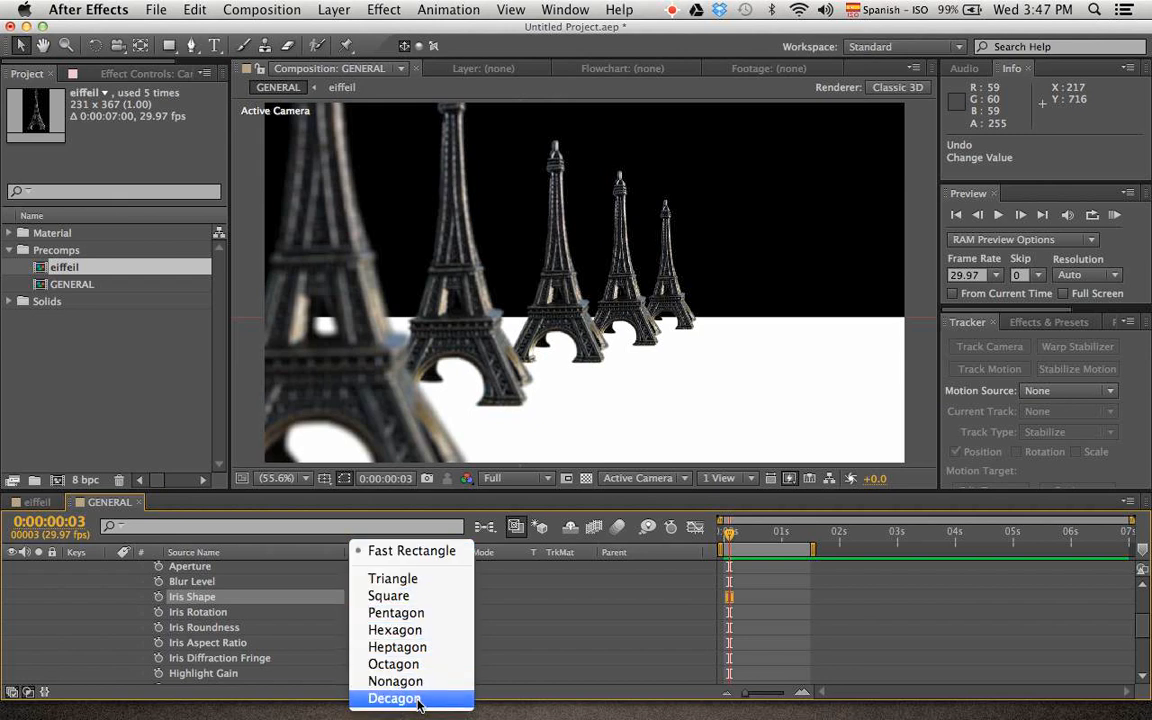
{"action": "left_click", "coordinate": [452, 665]}
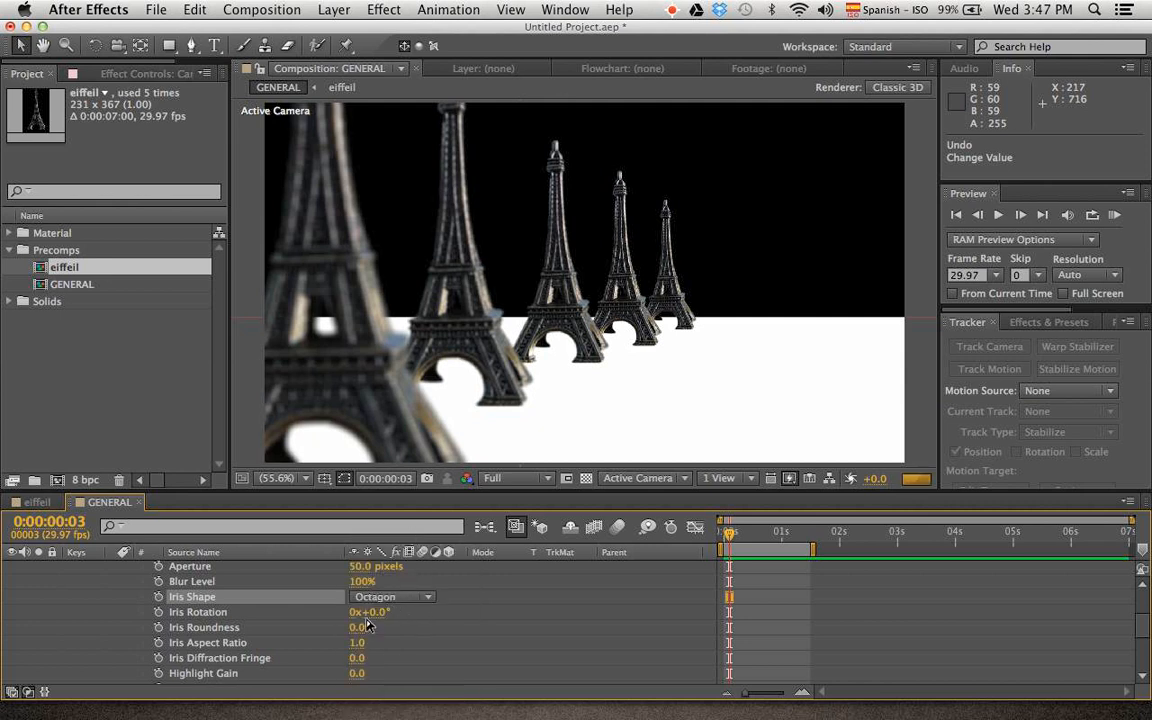
{"action": "left_click_drag", "start_coordinate": [370, 612], "coordinate": [452, 637]}
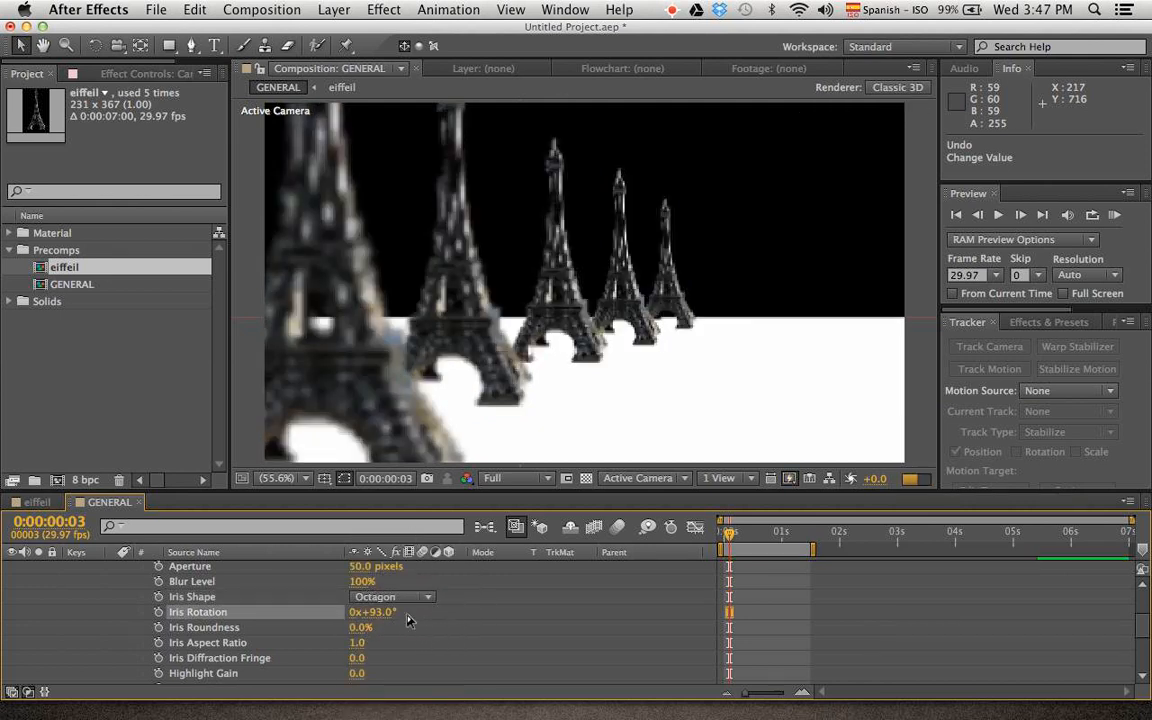
{"action": "left_click_drag", "start_coordinate": [362, 631], "coordinate": [460, 645]}
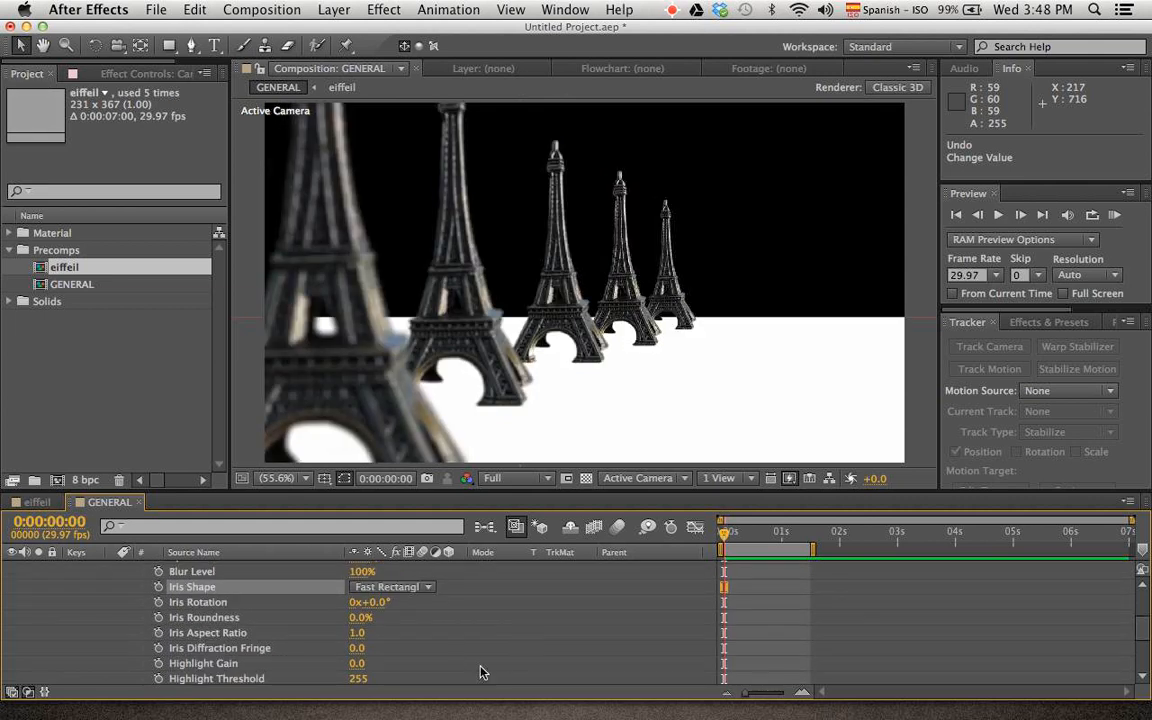
Review the camera's remaining options, from Zoom and Depth of Field through the Iris and Highlight settings
{"action": "key", "text": "h"}
{"action": "scroll", "coordinate": [473, 640], "scroll_direction": "down", "scroll_amount": 3}
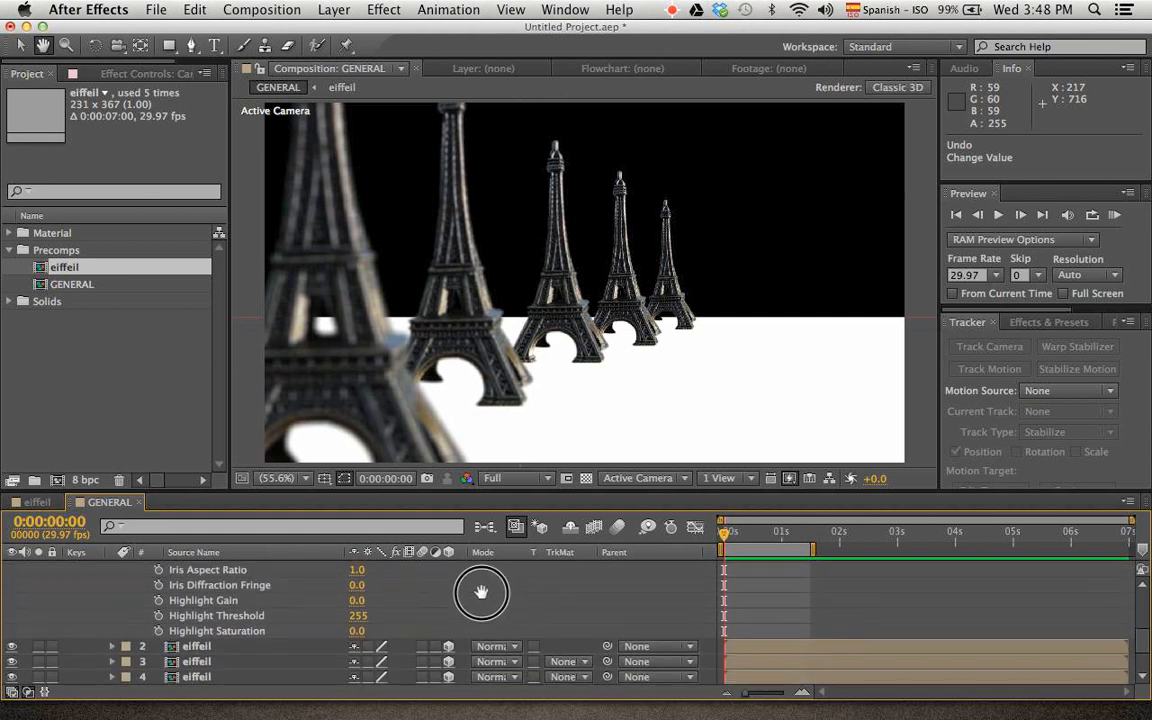
{"action": "scroll", "coordinate": [424, 617], "scroll_direction": "down", "scroll_amount": 2}
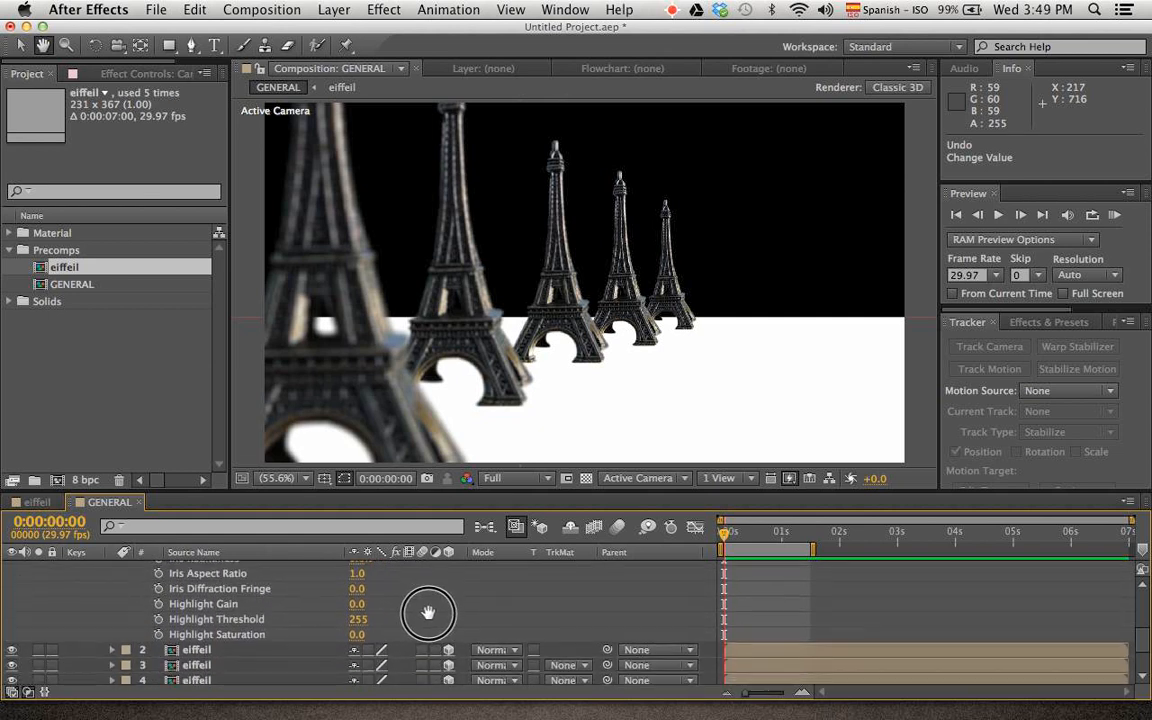
{"action": "scroll", "coordinate": [426, 640], "scroll_direction": "up", "scroll_amount": 2}
{"action": "scroll", "coordinate": [426, 640], "scroll_direction": "up", "scroll_amount": 5}
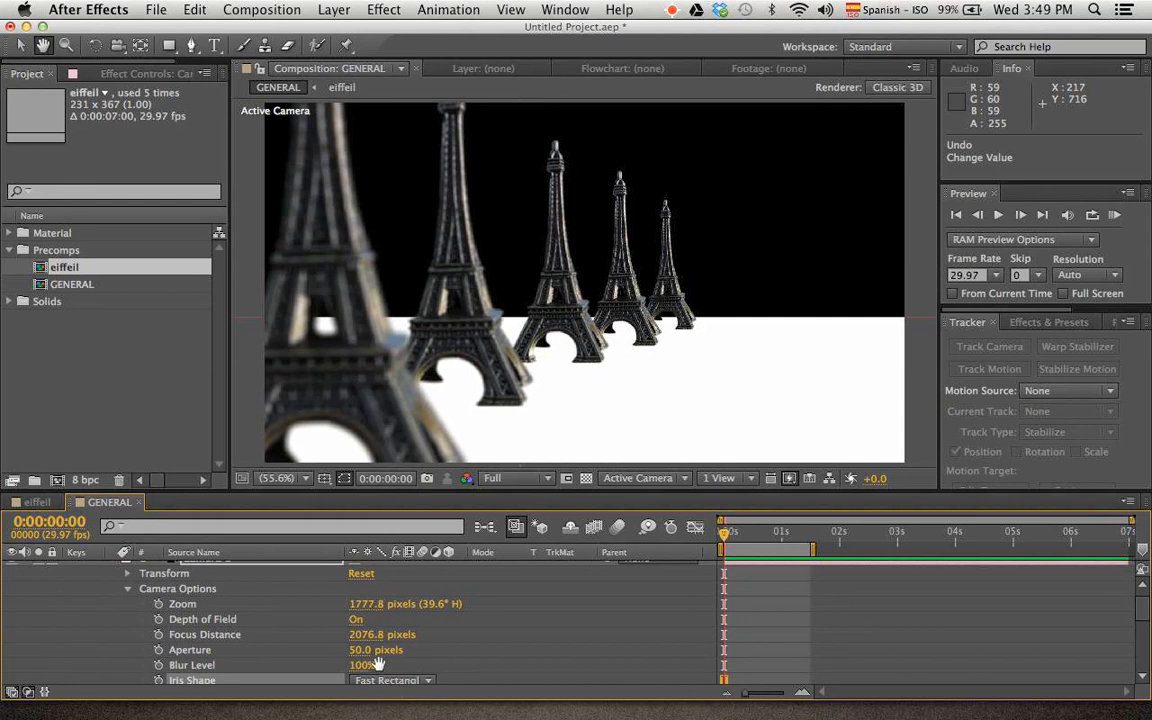
{"action": "key", "text": "v"}
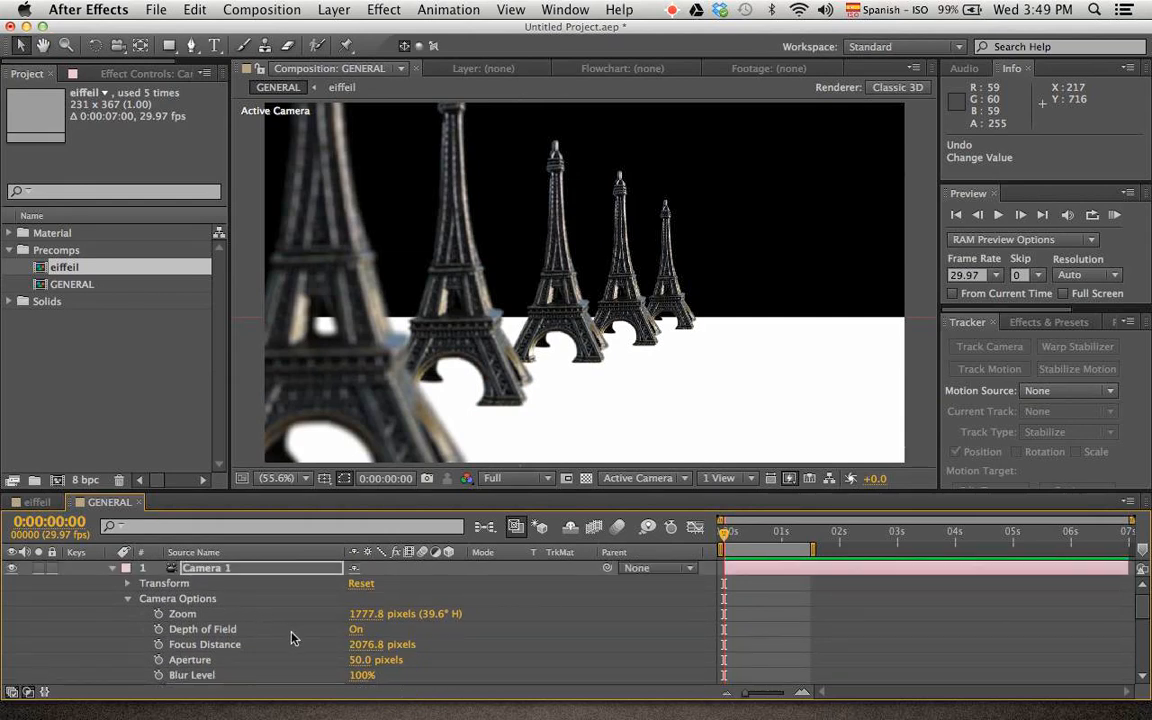
{"action": "scroll", "coordinate": [292, 637], "scroll_direction": "down", "scroll_amount": 4}
{"action": "scroll", "coordinate": [290, 625], "scroll_direction": "up", "scroll_amount": 4}
Collapse the Camera Options, show Camera 1's Transform properties and increase its Z Rotation to 15°
{"action": "left_click", "coordinate": [127, 600]}
{"action": "left_click", "coordinate": [127, 583]}
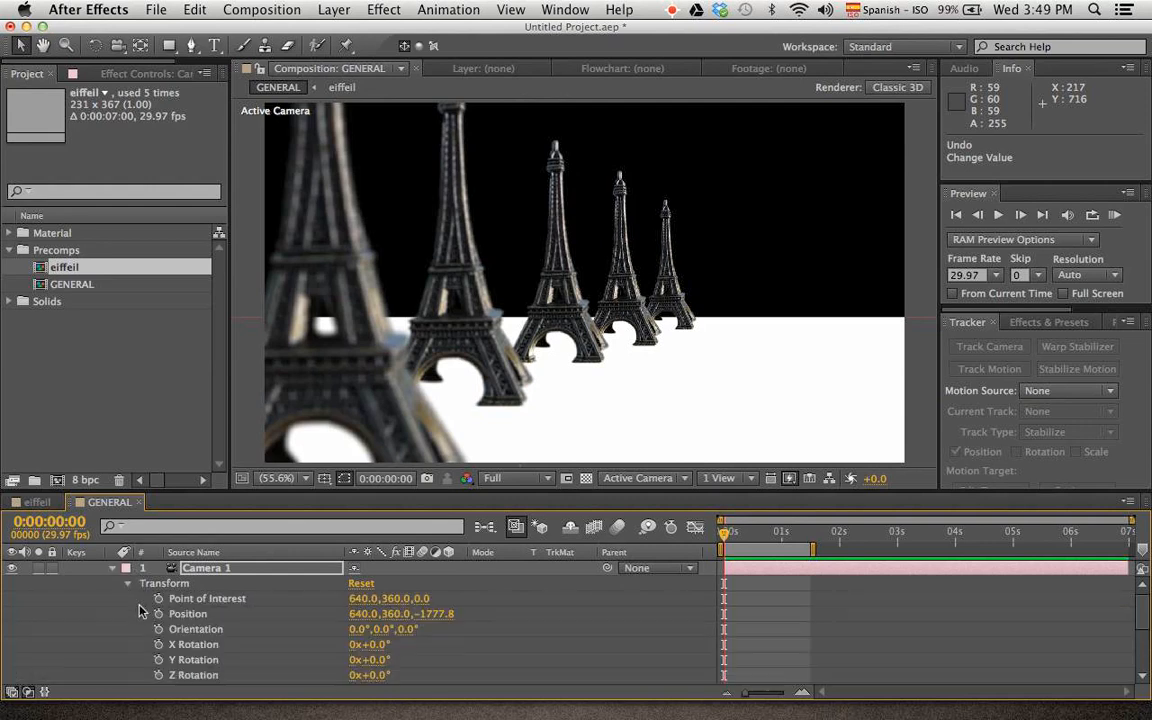
{"action": "left_click", "coordinate": [378, 675]}
{"action": "type", "text": "2"}
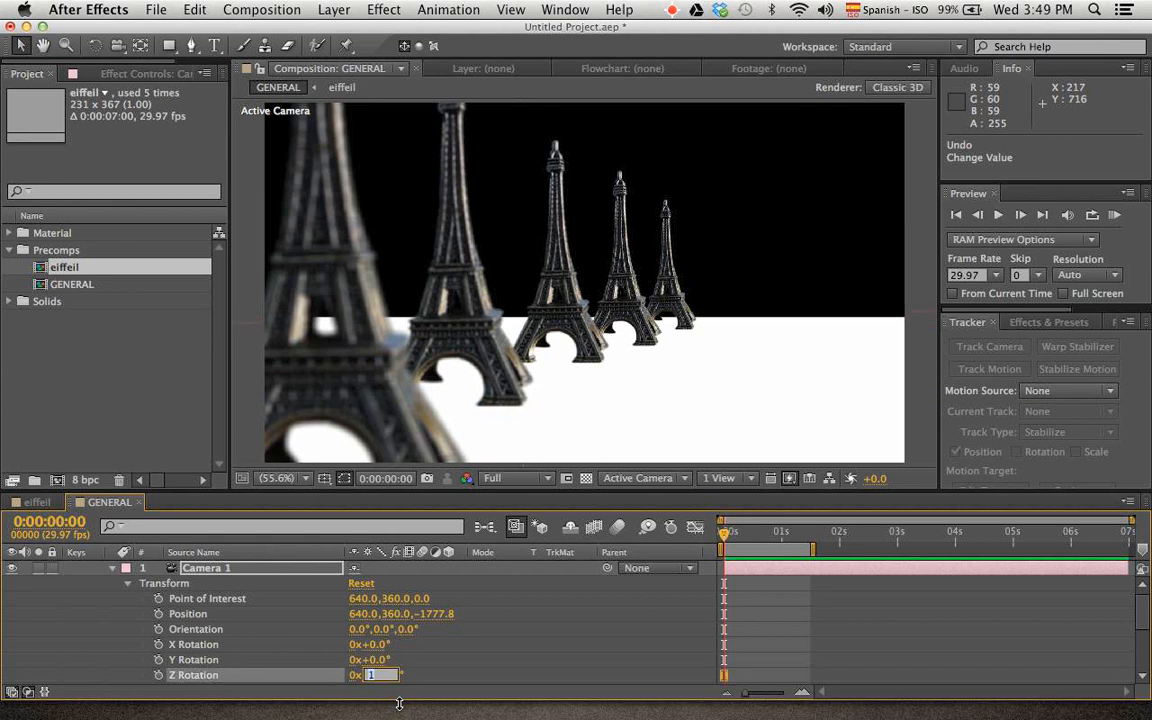
{"action": "key", "text": "Return"}
{"action": "key", "text": "Up"}
{"action": "key", "text": "Up"}
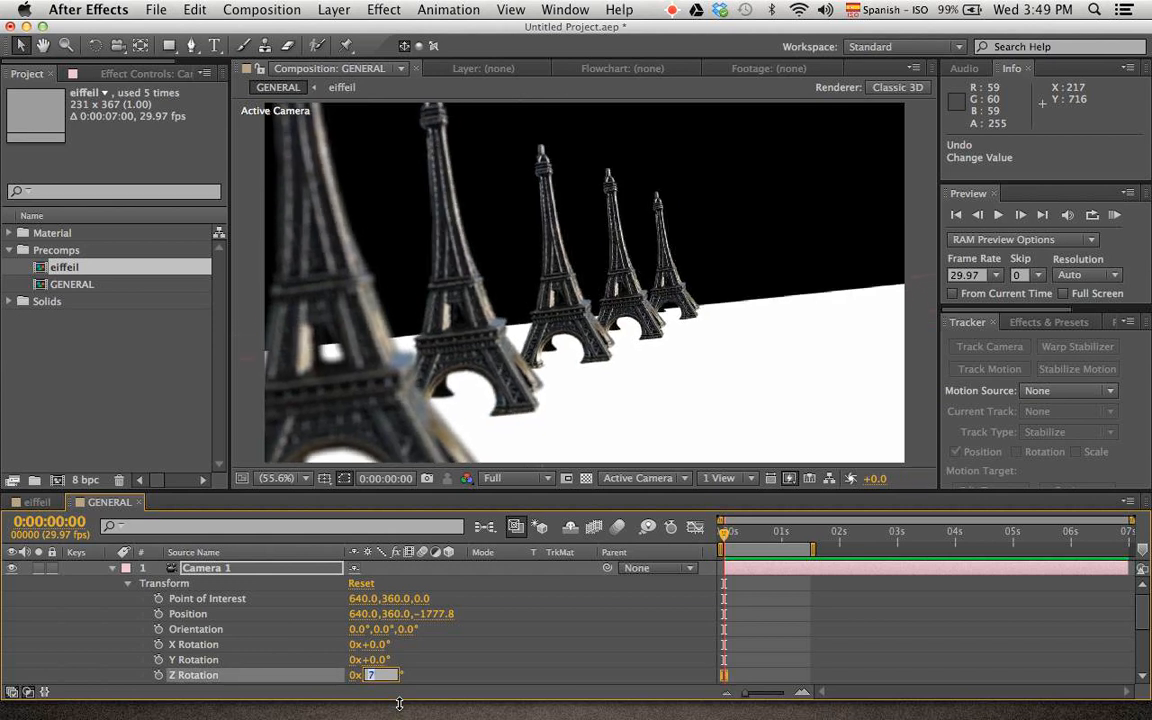
{"action": "key", "text": "Up"}
{"action": "key", "text": "Up"}
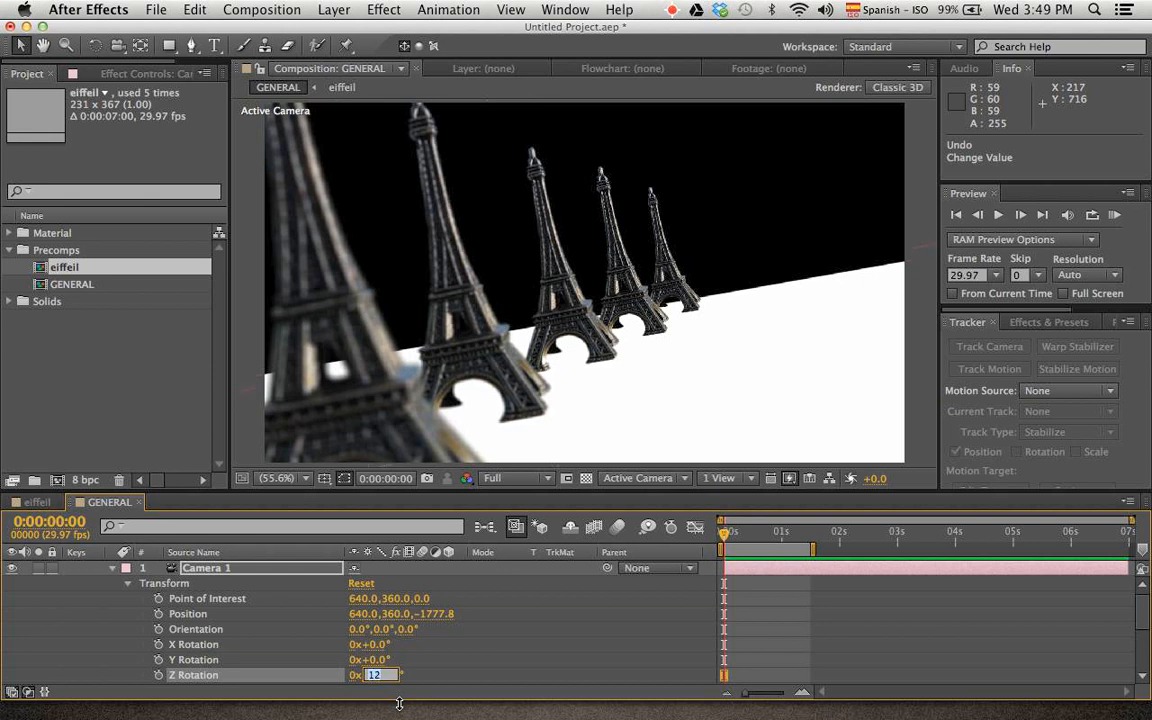
{"action": "key", "text": "Up"}
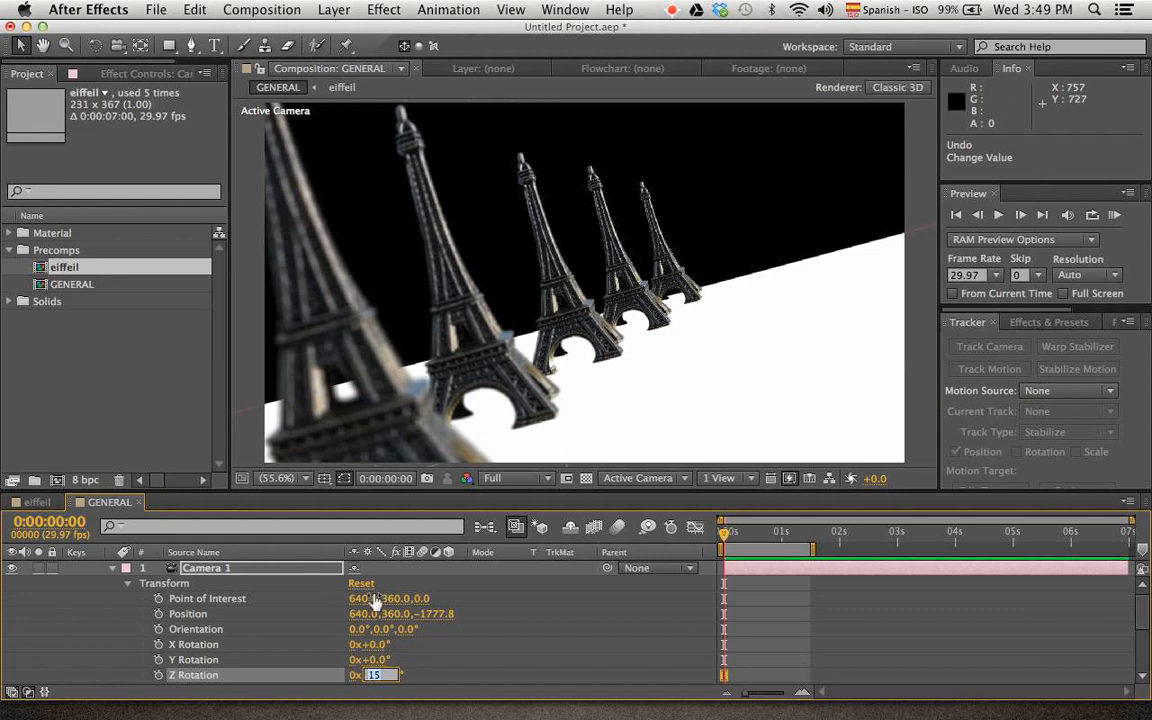
Try a Z Rotation of -15° on Camera 1 and undo it
{"action": "left_click_drag", "start_coordinate": [390, 676], "coordinate": [366, 674]}
{"action": "type", "text": "-15"}
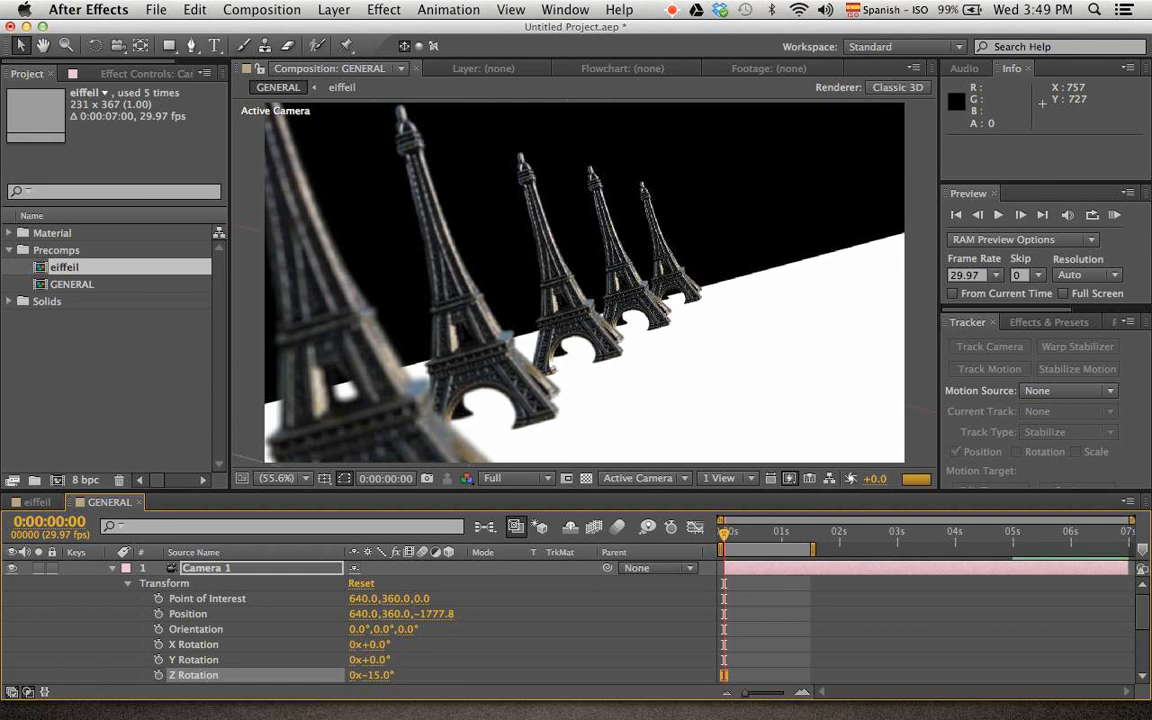
{"action": "key", "text": "Return"}
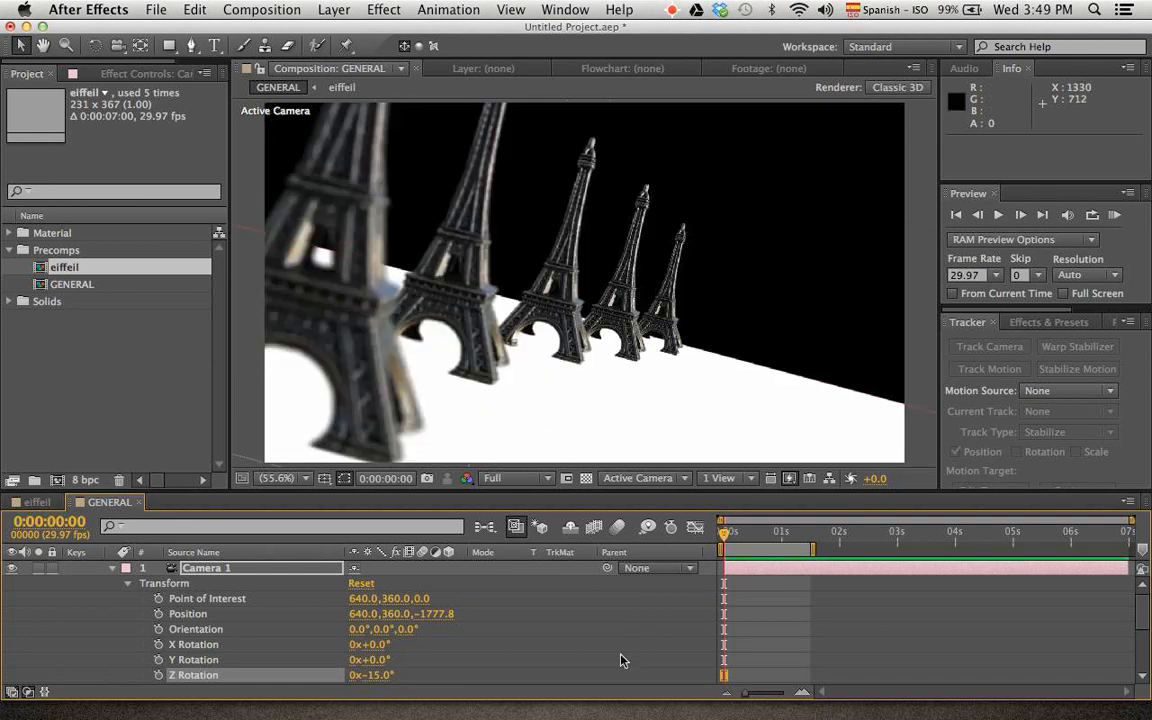
{"action": "key", "text": "super+z"}
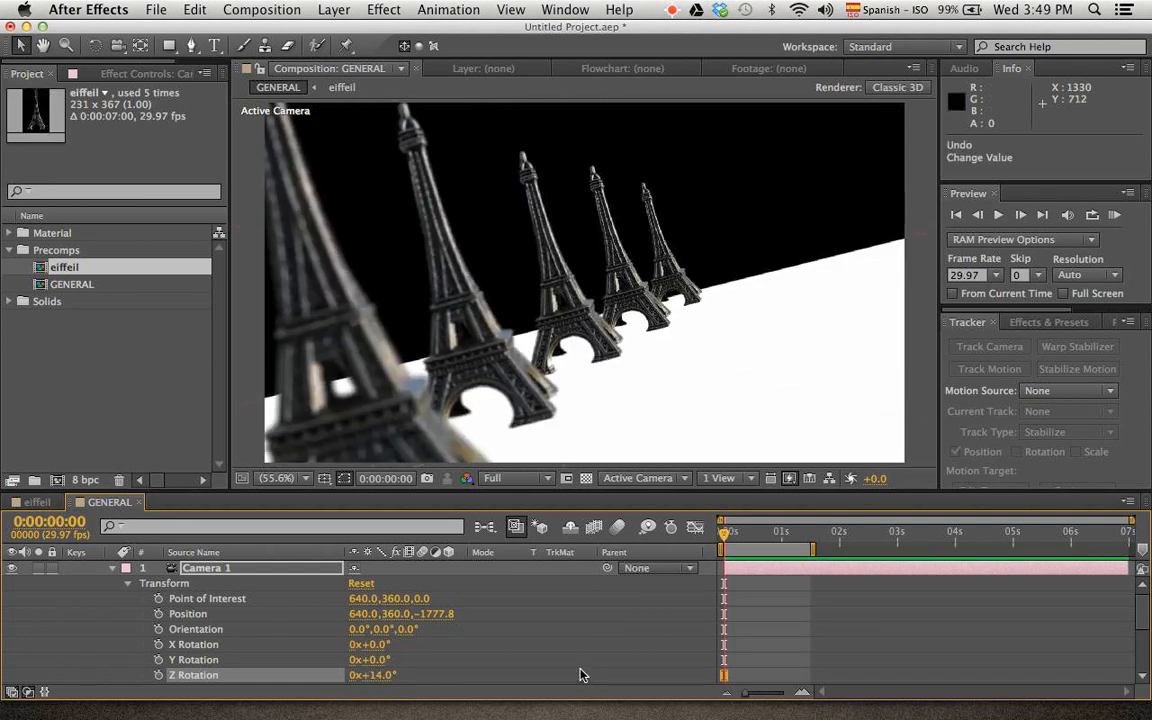
Set Camera 1's Z Rotation to 0° and deselect the layer
{"action": "left_click", "coordinate": [374, 677]}
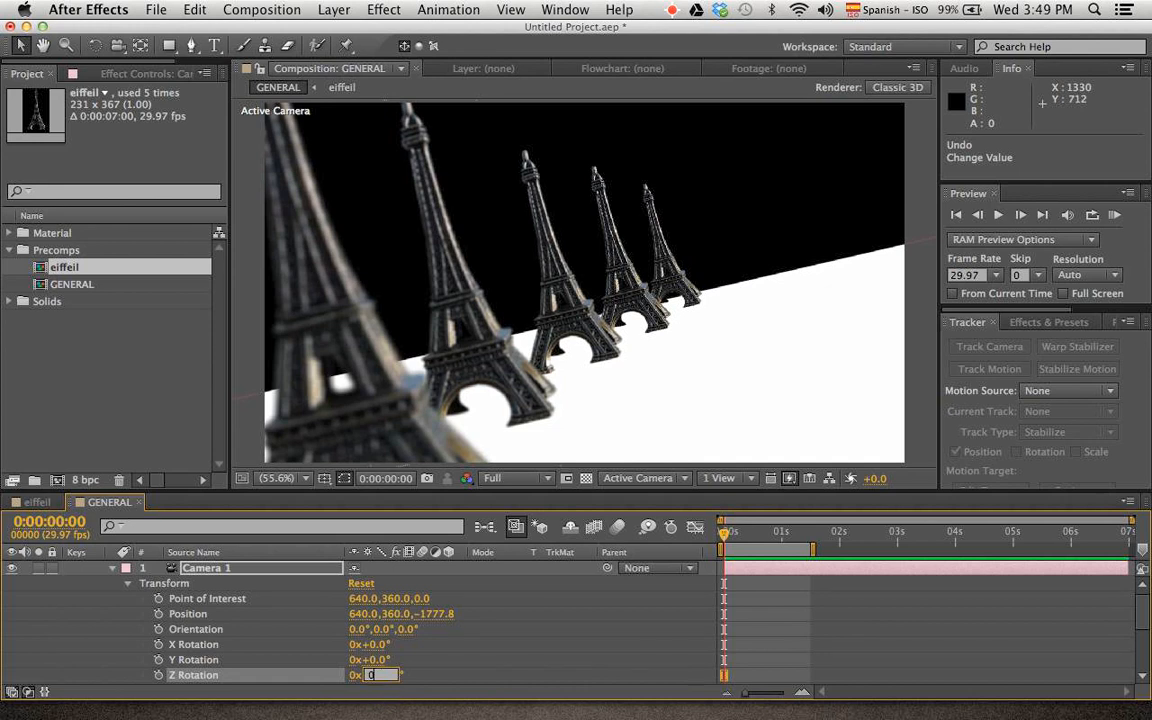
{"action": "type", "text": "0"}
{"action": "key", "text": "Return"}
{"action": "left_click", "coordinate": [591, 675]}
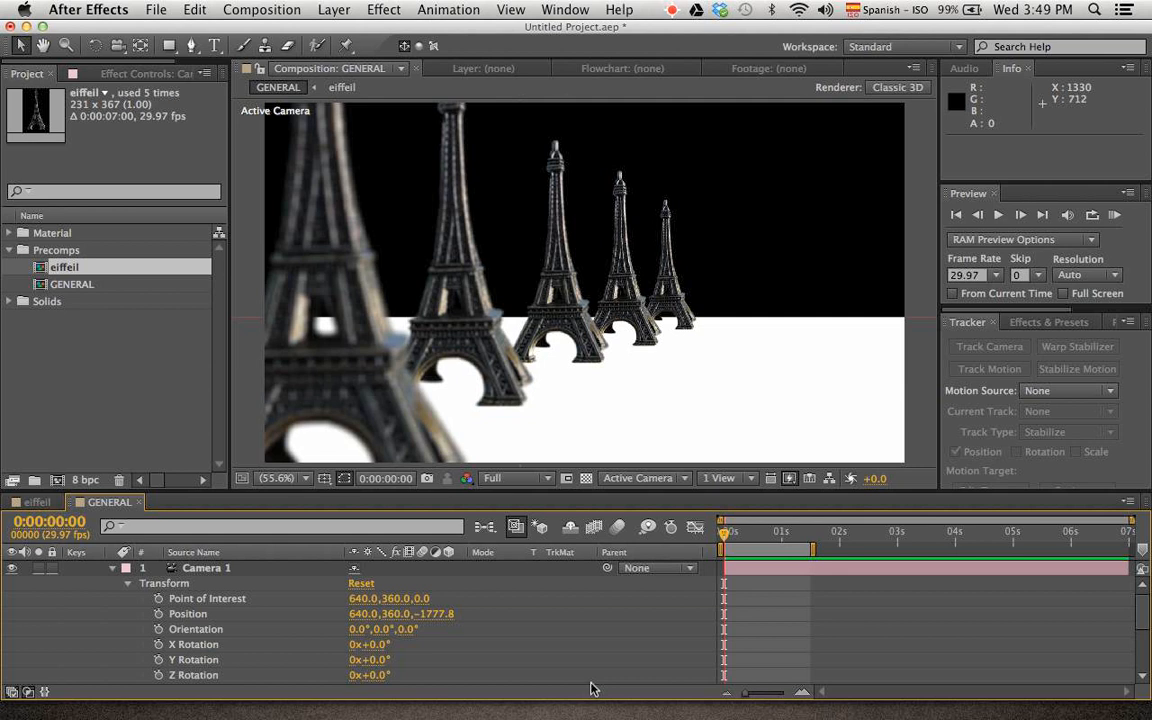
Save the project as eiffeil in the ae folder
{"action": "key", "text": "super+s"}
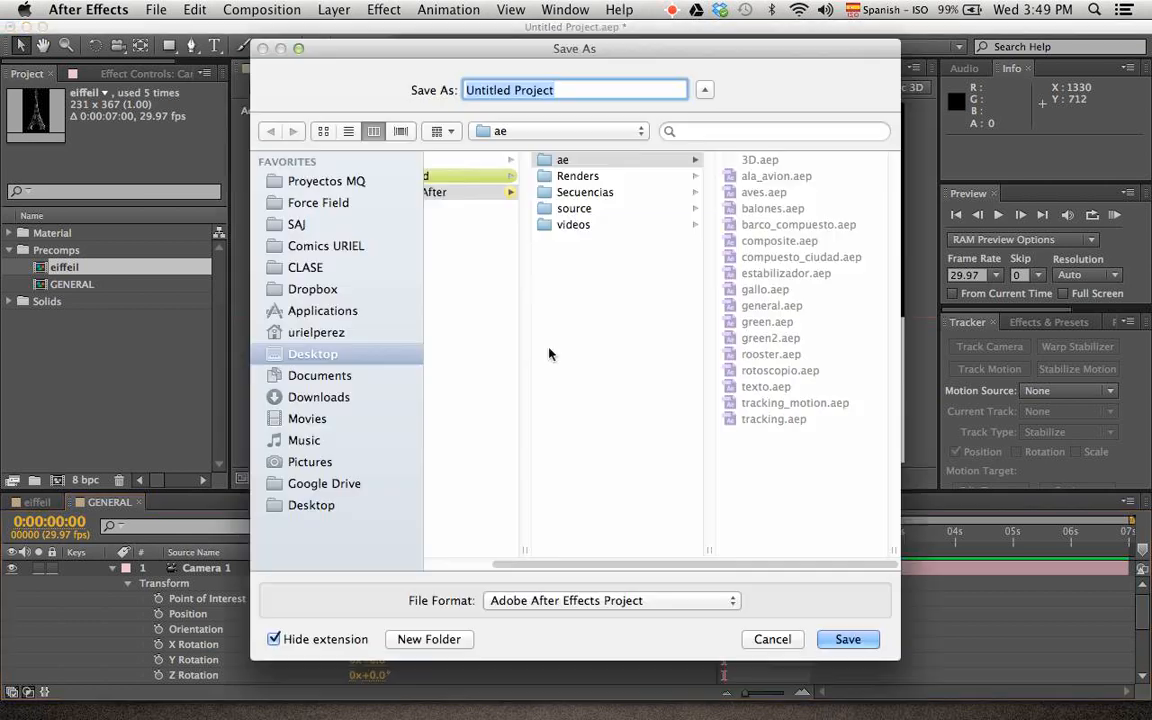
{"action": "type", "text": "e"}
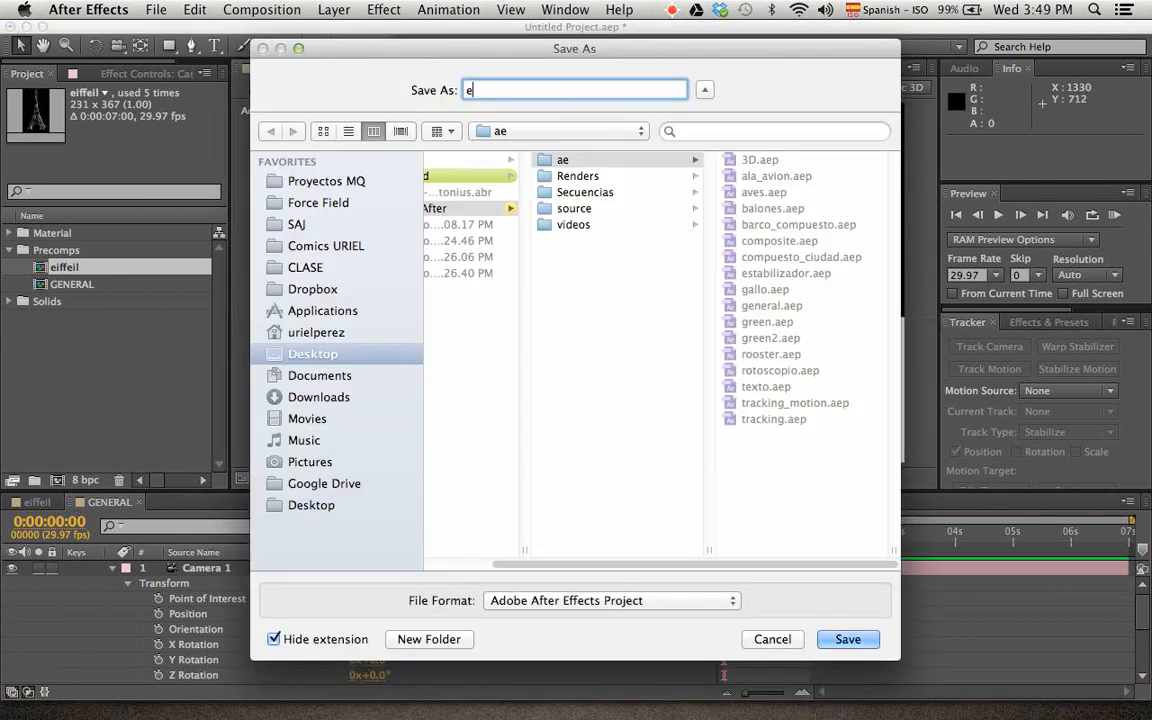
{"action": "type", "text": "iffeil"}
{"action": "key", "text": "Return"}
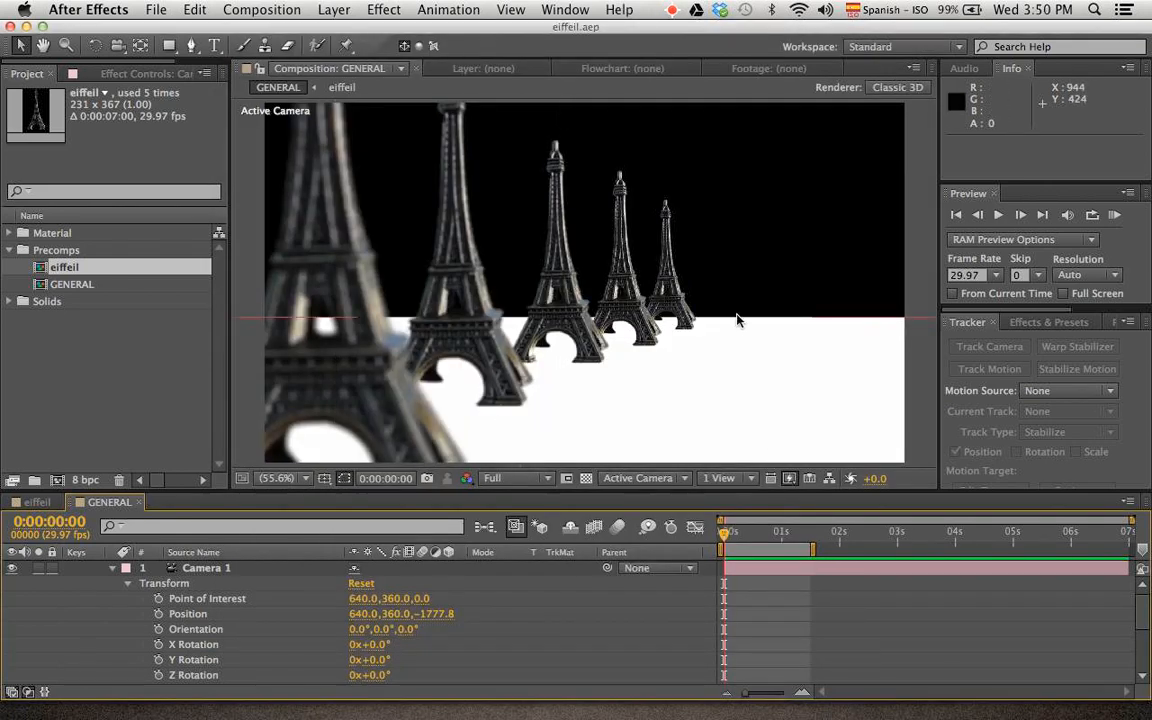
Collapse Camera 1's properties in the timeline and clear the layer selection
{"action": "scroll", "coordinate": [730, 327], "scroll_direction": "down", "scroll_amount": 3}
{"action": "scroll", "coordinate": [730, 327], "scroll_direction": "up", "scroll_amount": 3}
{"action": "scroll", "coordinate": [728, 328], "scroll_direction": "down", "scroll_amount": 4}
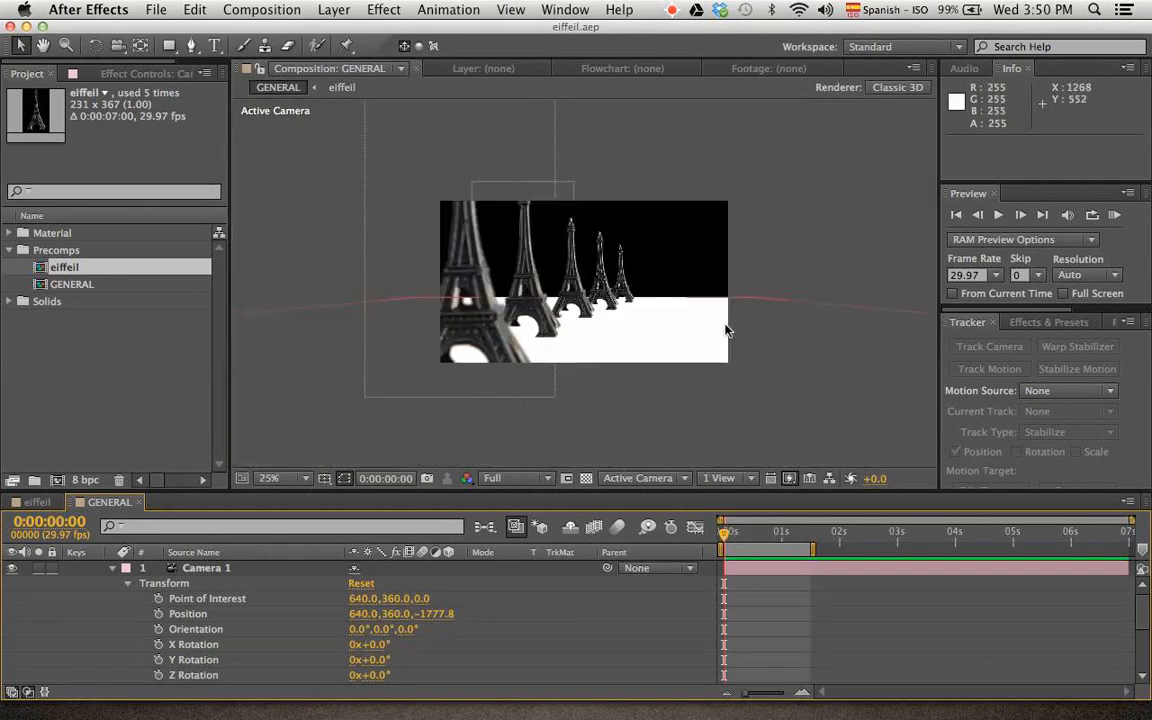
{"action": "scroll", "coordinate": [728, 327], "scroll_direction": "up", "scroll_amount": 2}
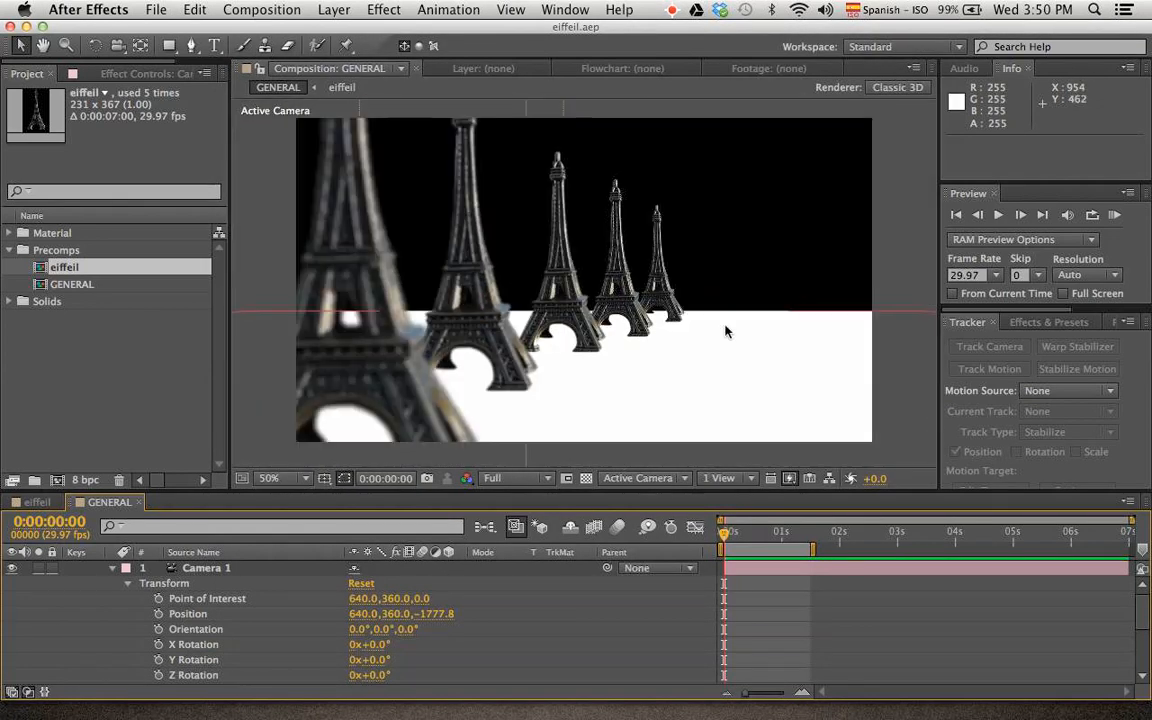
{"action": "left_click", "coordinate": [265, 244]}
{"action": "left_click", "coordinate": [111, 568]}
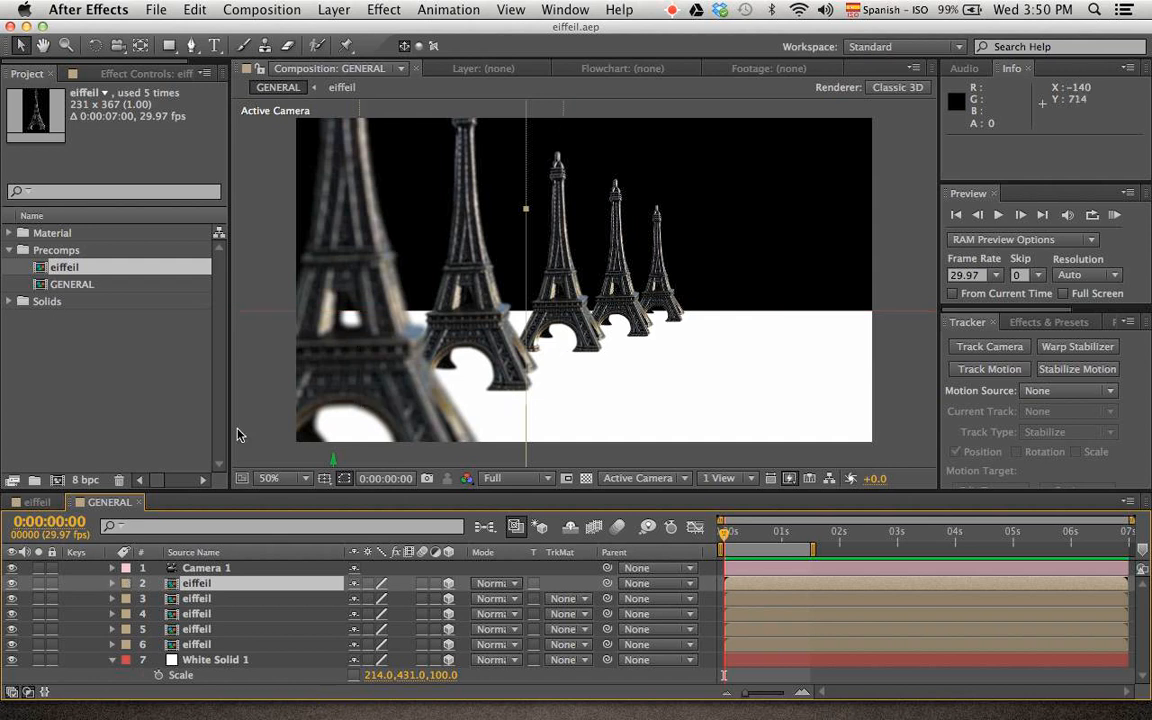
{"action": "scroll", "coordinate": [303, 379], "scroll_direction": "down", "scroll_amount": 2}
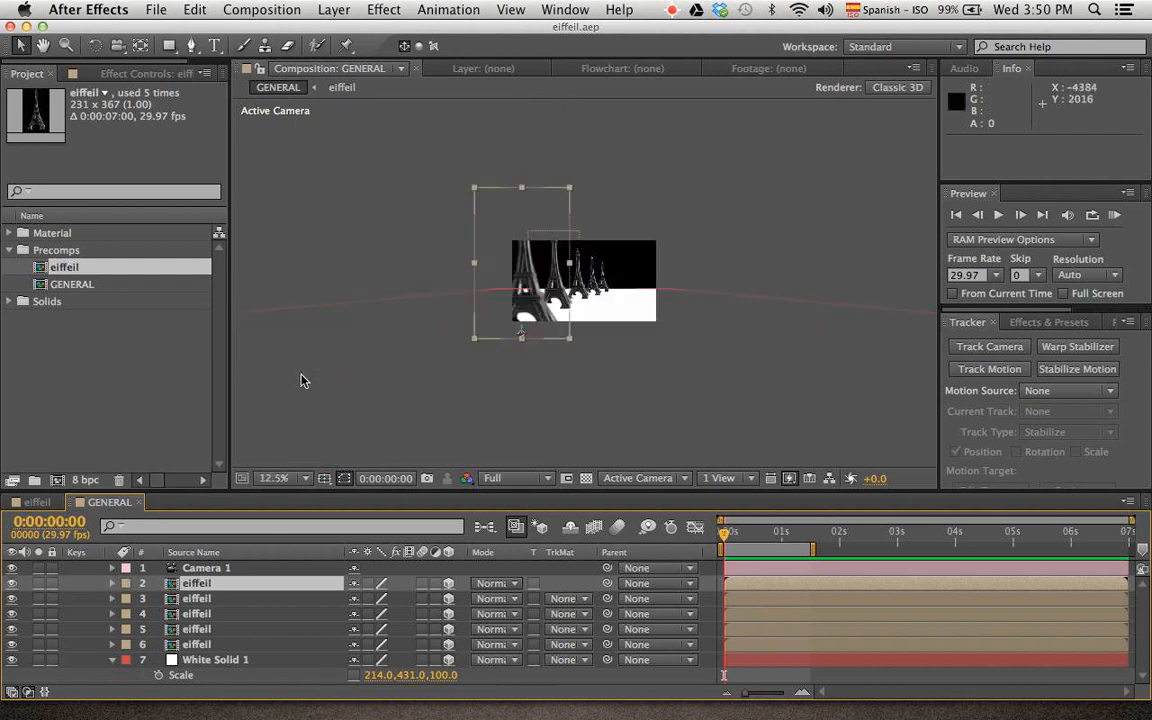
{"action": "scroll", "coordinate": [303, 379], "scroll_direction": "up", "scroll_amount": 1}
{"action": "left_click", "coordinate": [262, 152]}
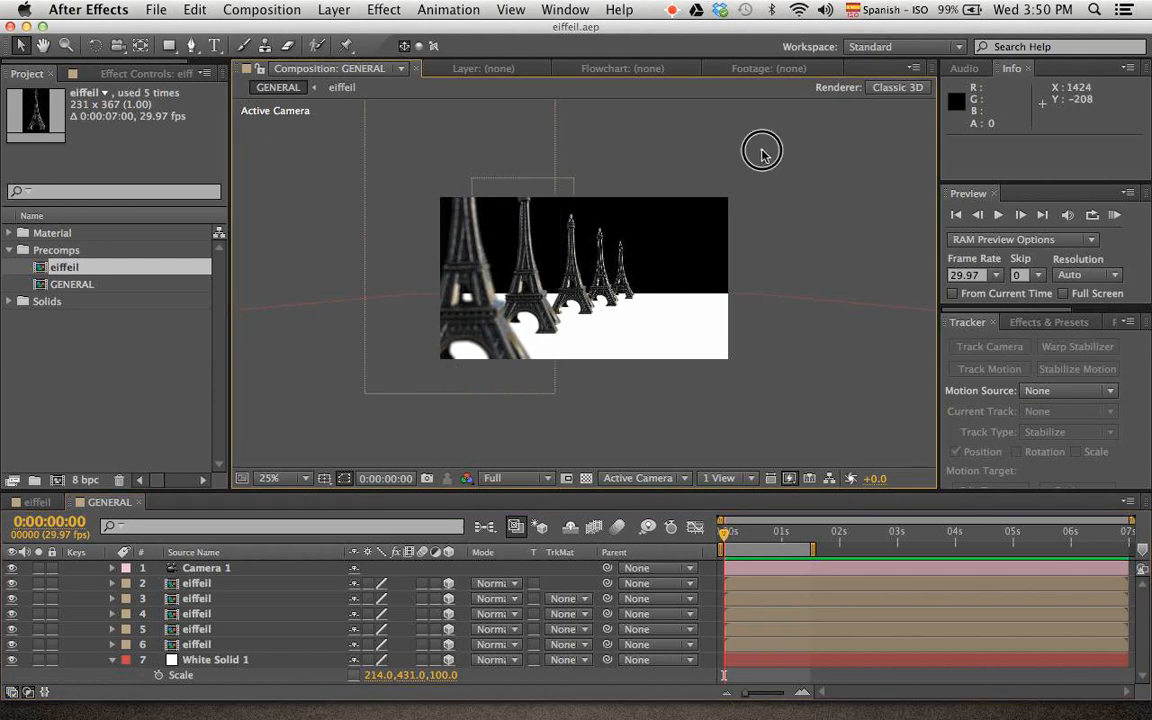
Show the composition in two horizontal views and frame the whole scene in the Top view
{"action": "left_click", "coordinate": [740, 478]}
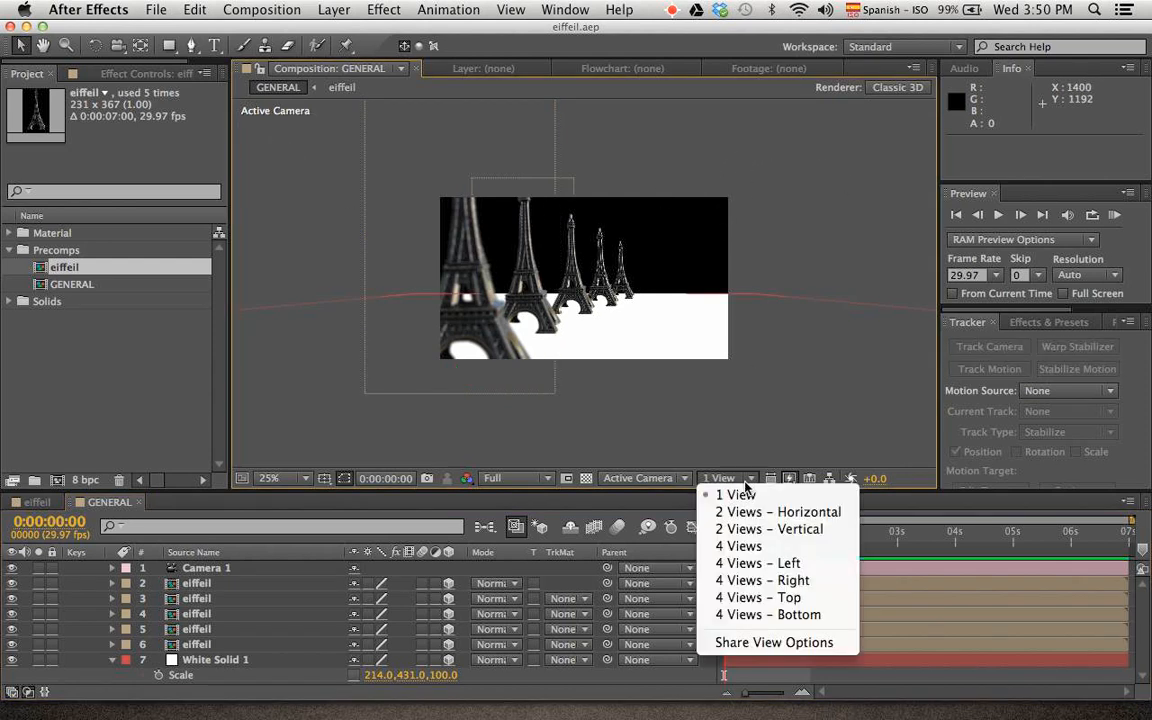
{"action": "left_click", "coordinate": [746, 512]}
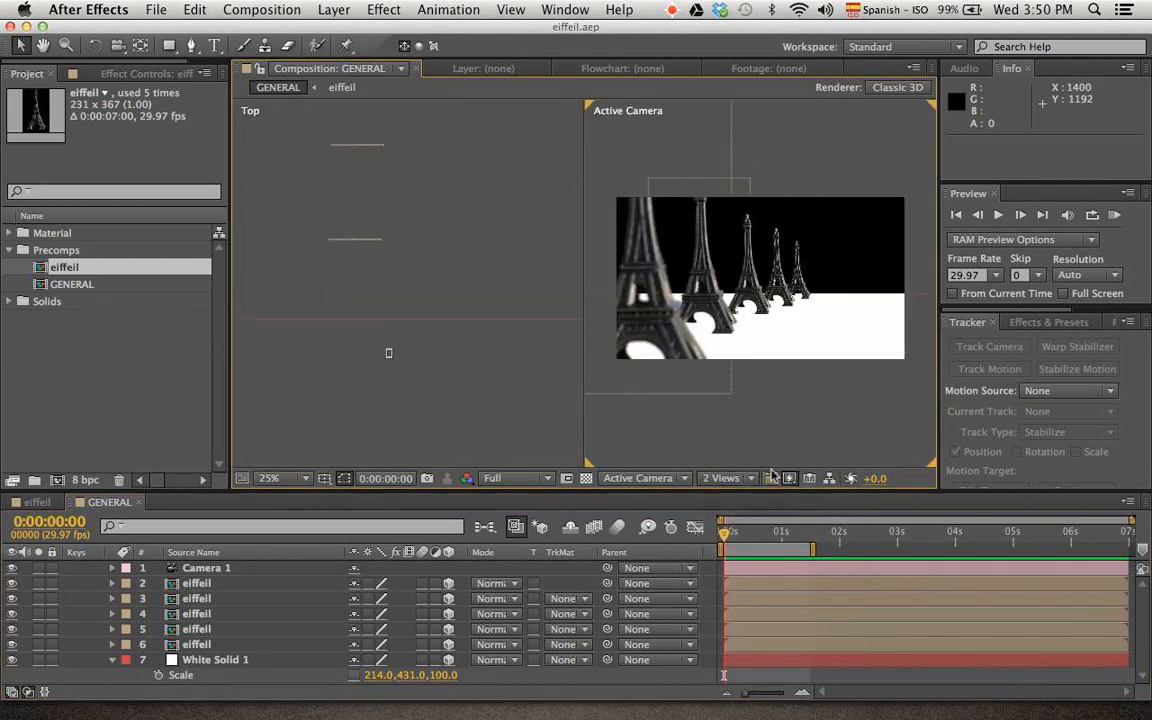
{"action": "scroll", "coordinate": [402, 326], "scroll_direction": "down", "scroll_amount": 2}
{"action": "left_click", "coordinate": [404, 330]}
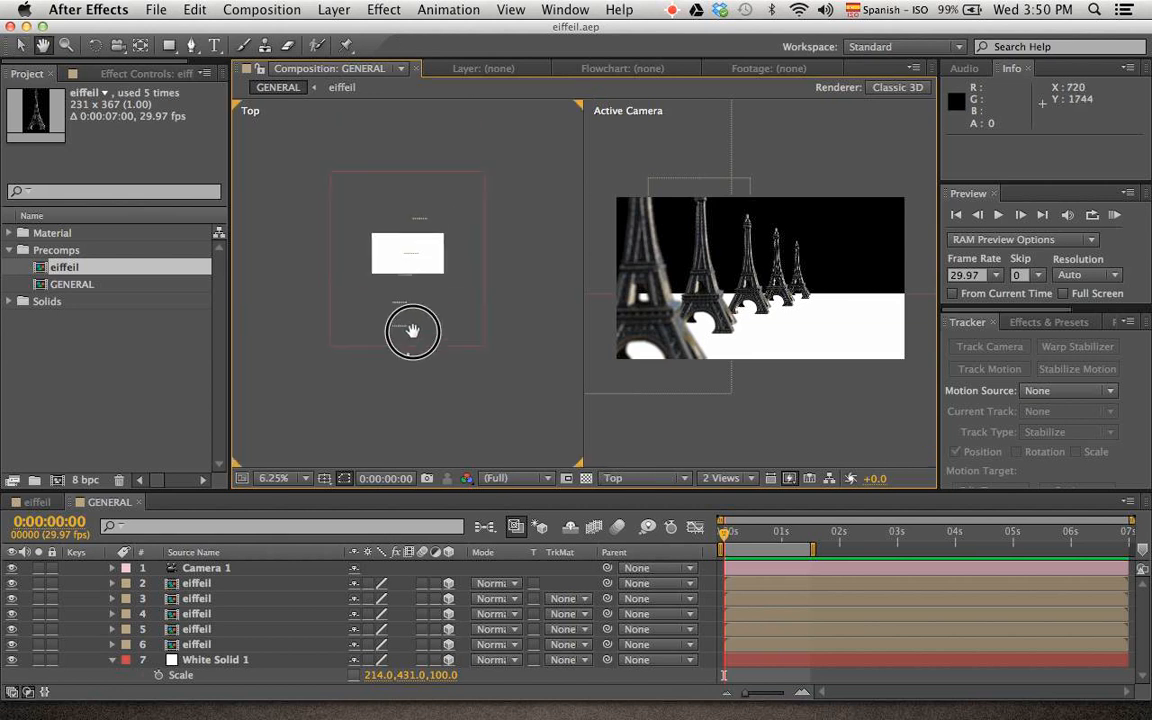
Start a new light in the composition and choose Parallel as its Light Type
{"action": "right_click", "coordinate": [845, 171]}
{"action": "mouse_move", "coordinate": [878, 180]}
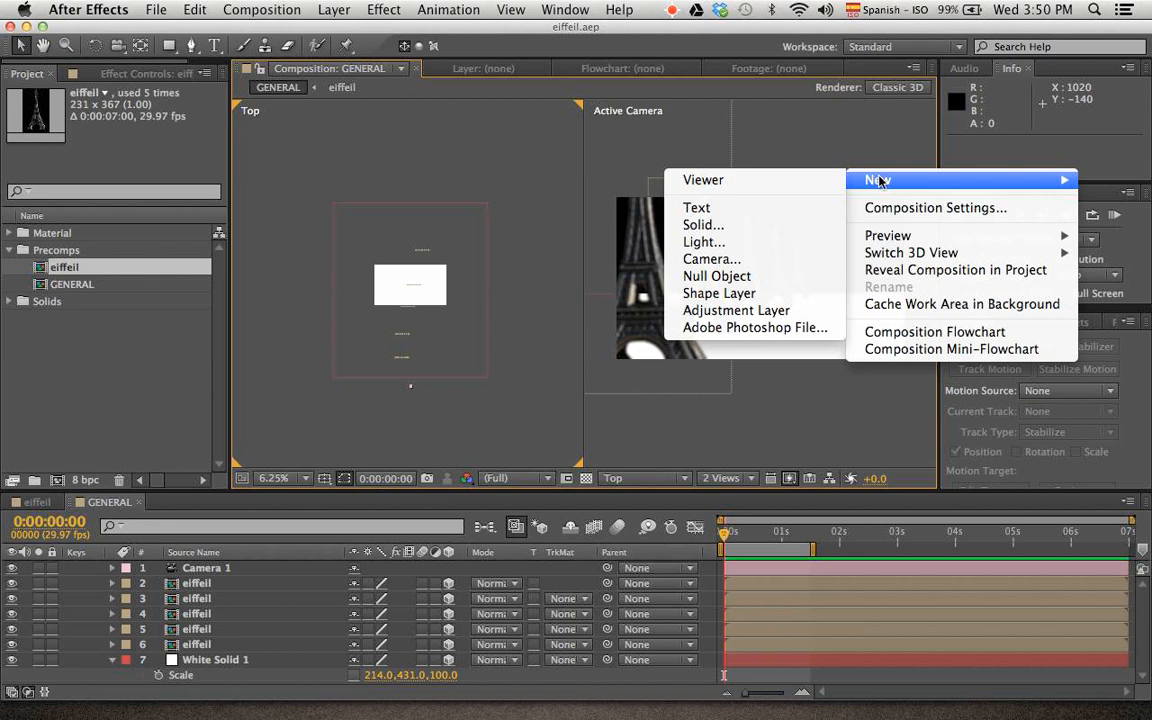
{"action": "left_click", "coordinate": [748, 243]}
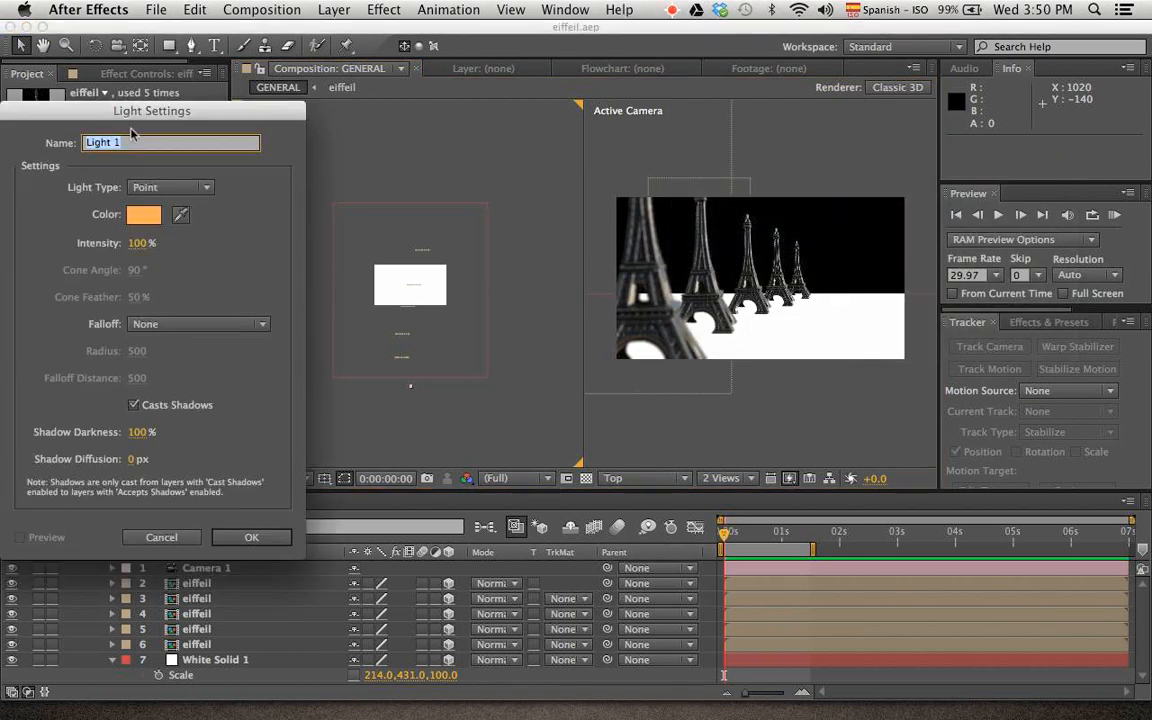
{"action": "left_click_drag", "start_coordinate": [157, 110], "coordinate": [307, 102]}
{"action": "left_click", "coordinate": [351, 185]}
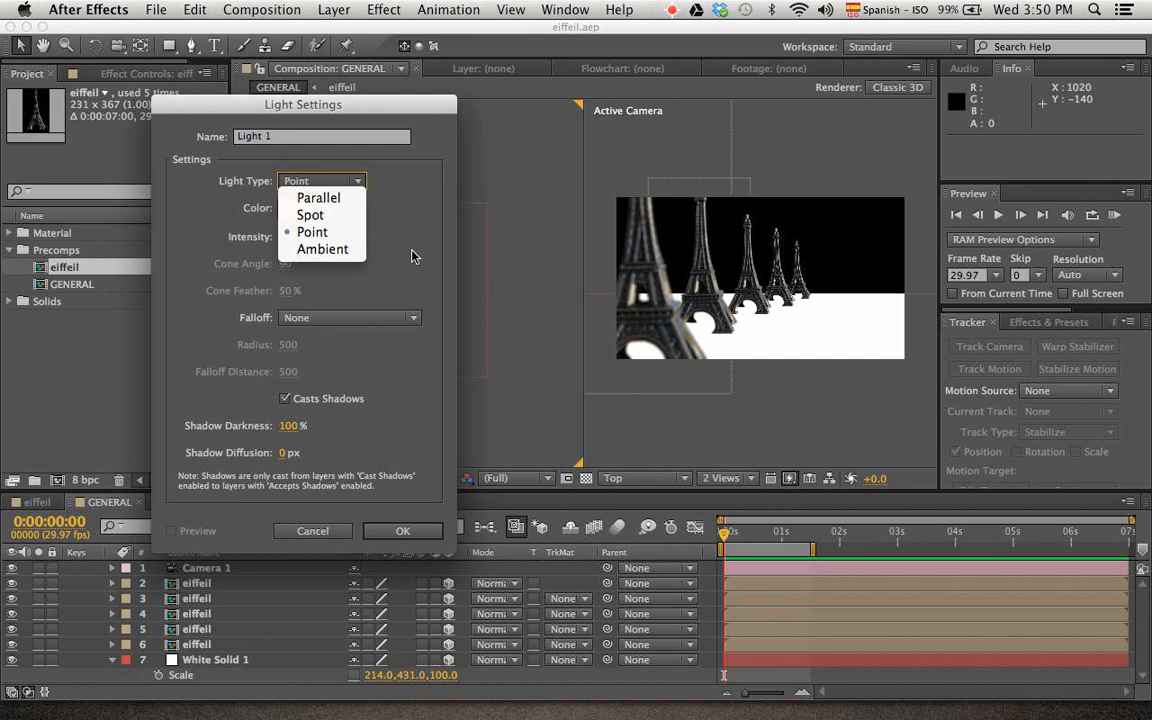
{"action": "left_click", "coordinate": [340, 198]}
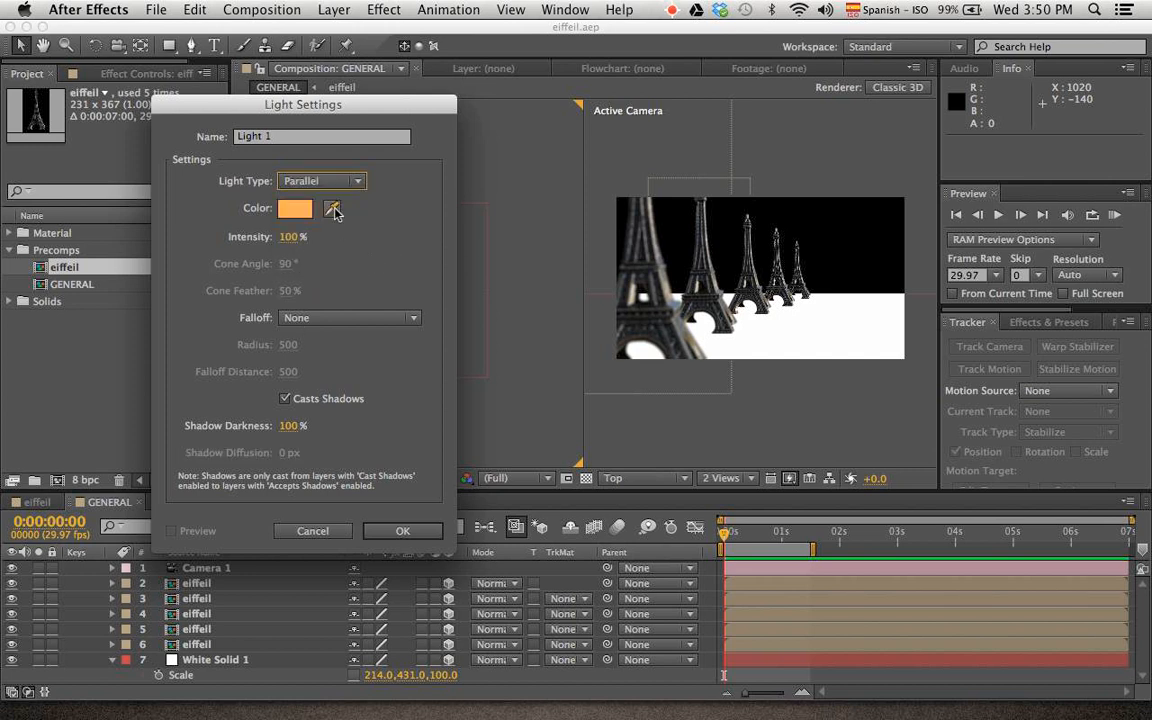
Set the light's color to the pale yellow FFE8BC
{"action": "left_click", "coordinate": [296, 210]}
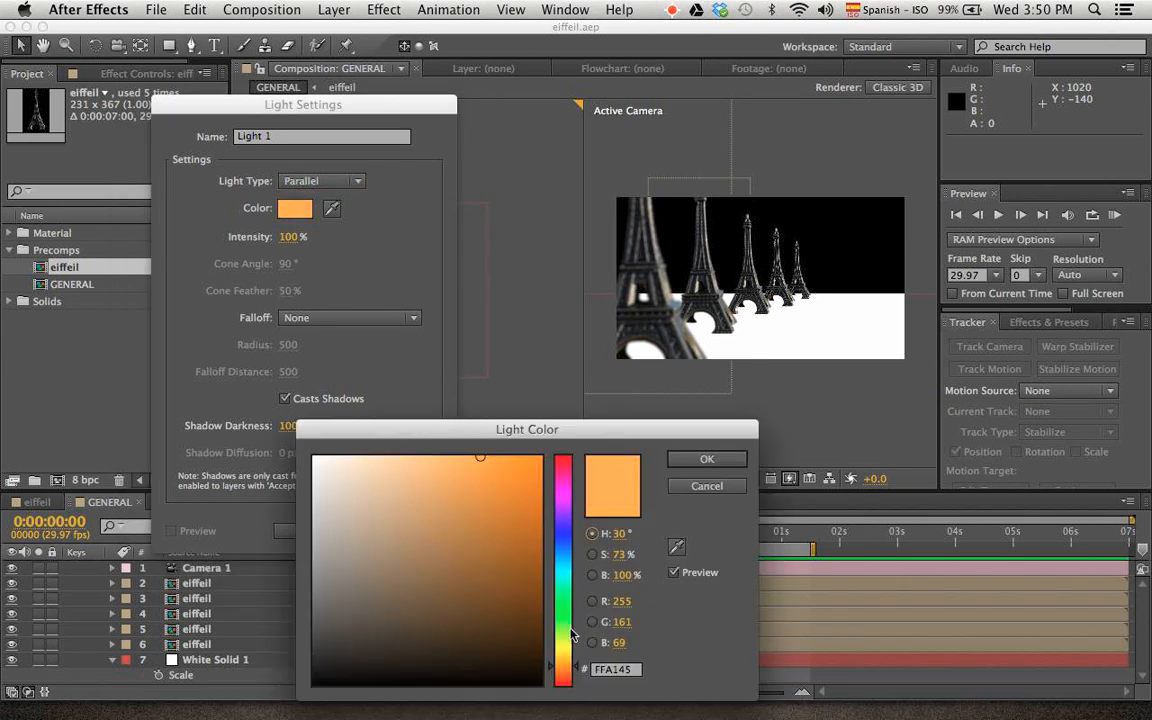
{"action": "left_click_drag", "start_coordinate": [573, 635], "coordinate": [561, 660]}
{"action": "left_click_drag", "start_coordinate": [386, 483], "coordinate": [375, 424]}
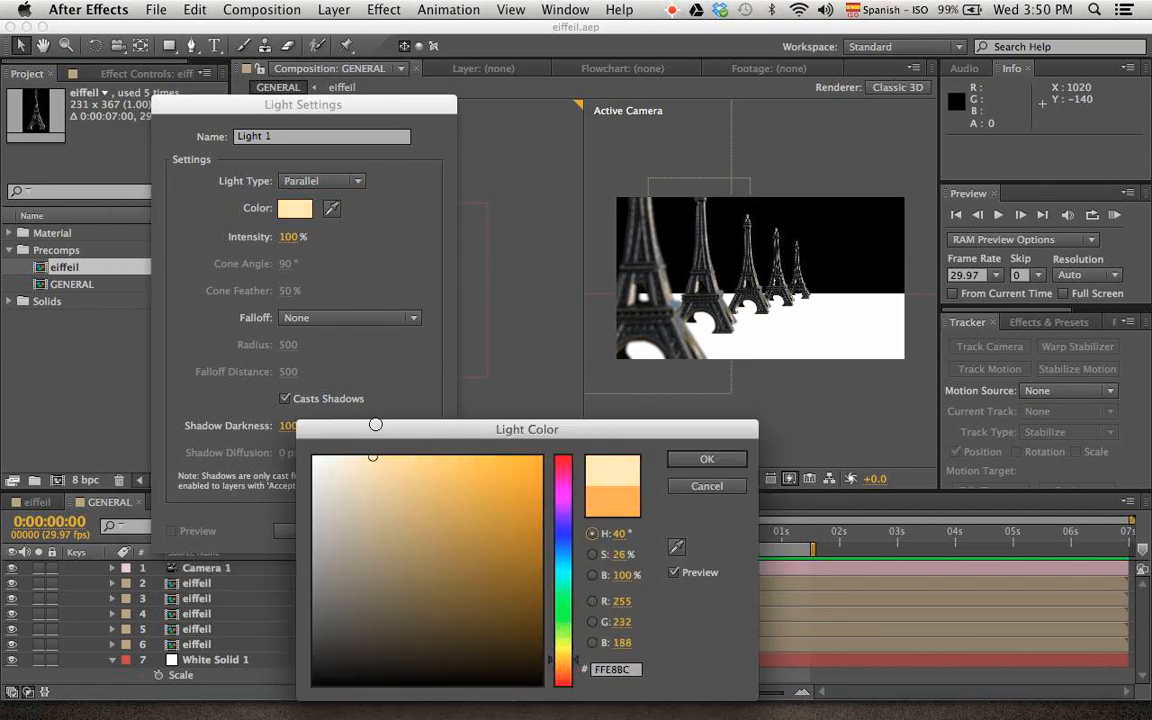
{"action": "left_click", "coordinate": [706, 460]}
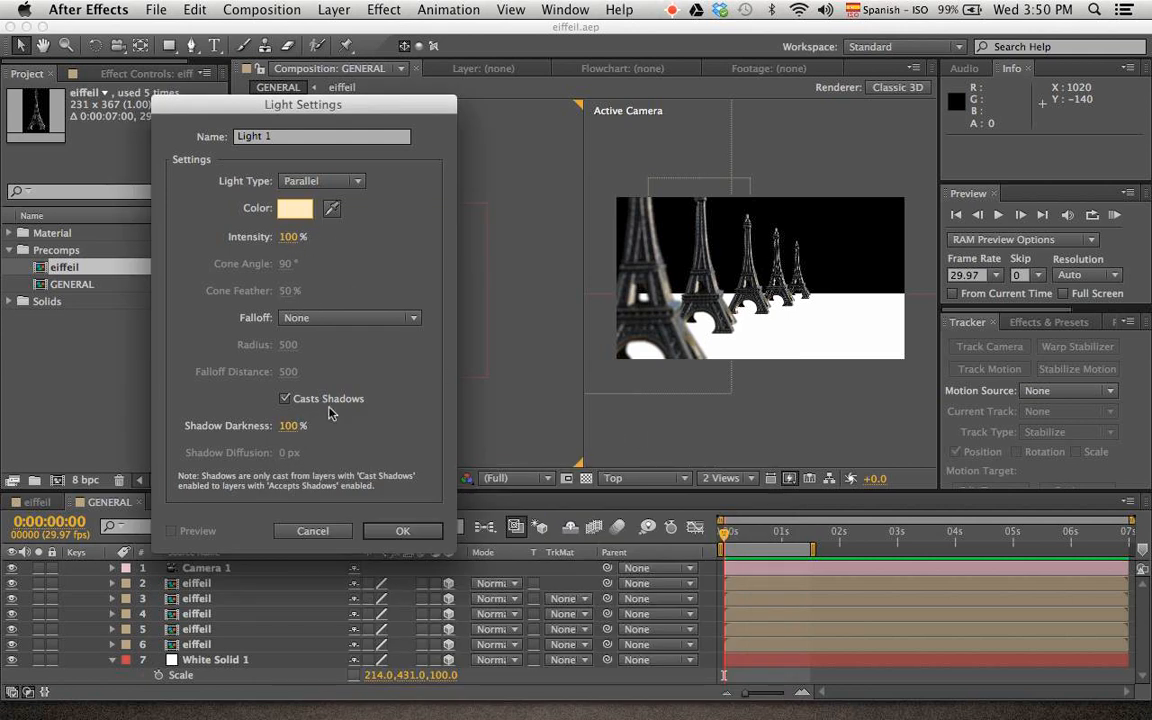
Set the light's Falloff to Smooth and create the light with its remaining settings as they are
{"action": "left_click", "coordinate": [410, 320]}
{"action": "left_click", "coordinate": [409, 404]}
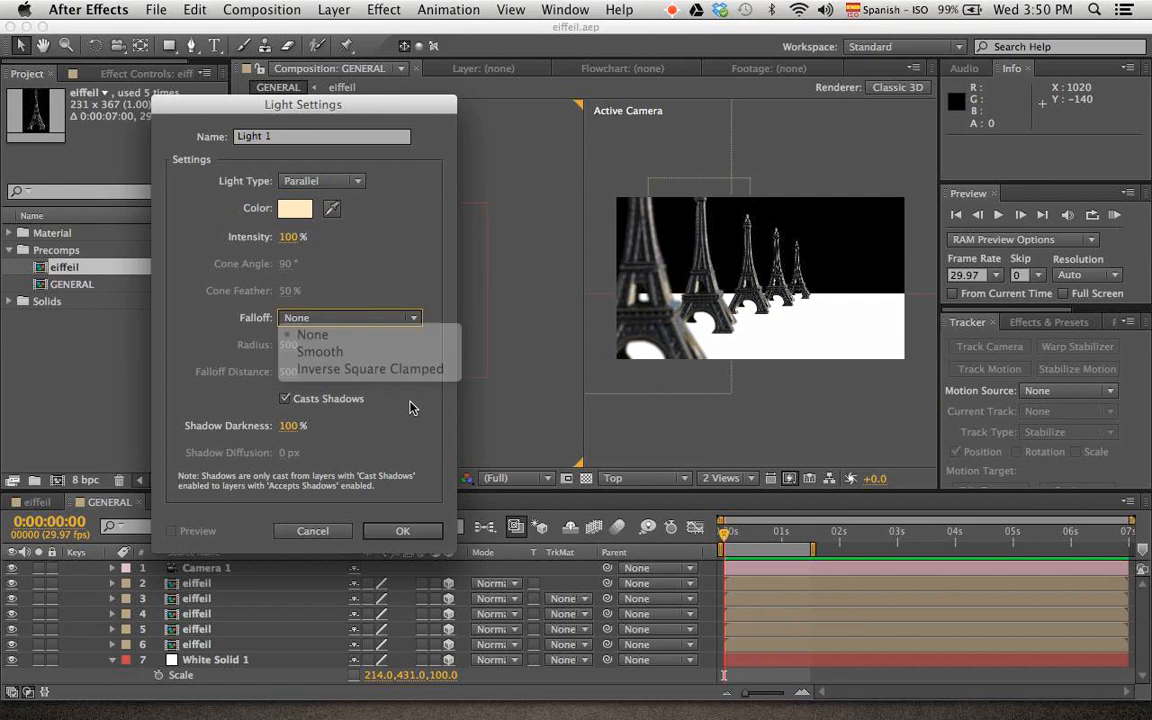
{"action": "left_click", "coordinate": [400, 318]}
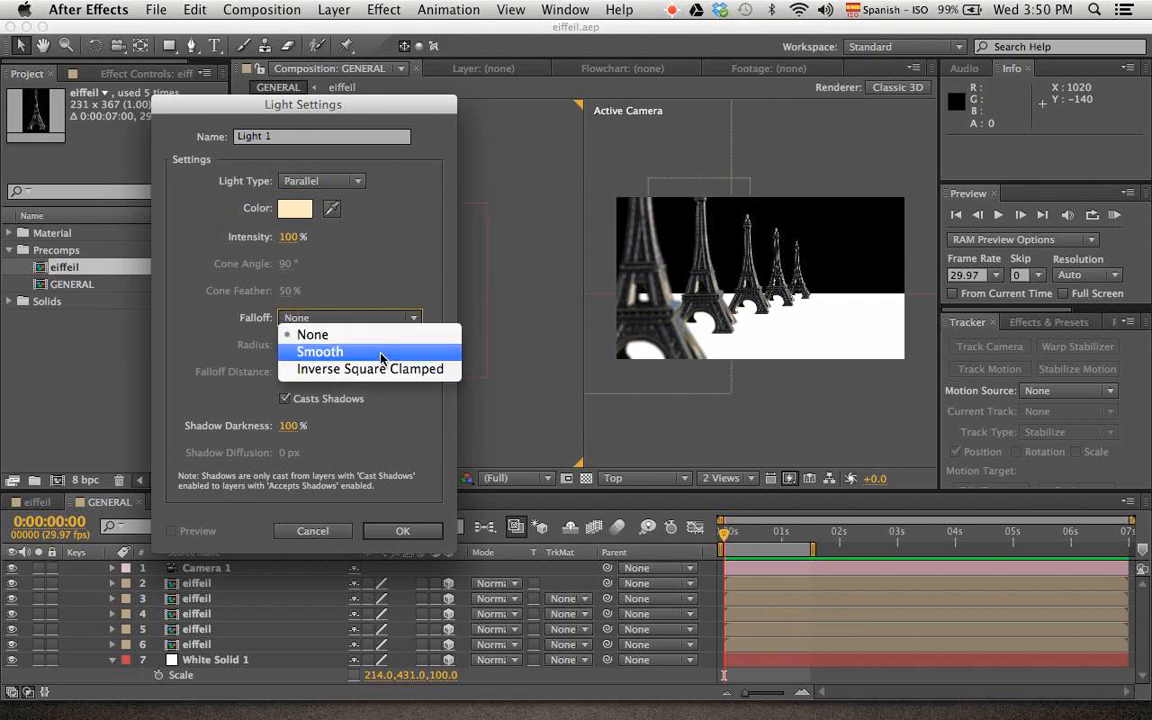
{"action": "left_click", "coordinate": [381, 353]}
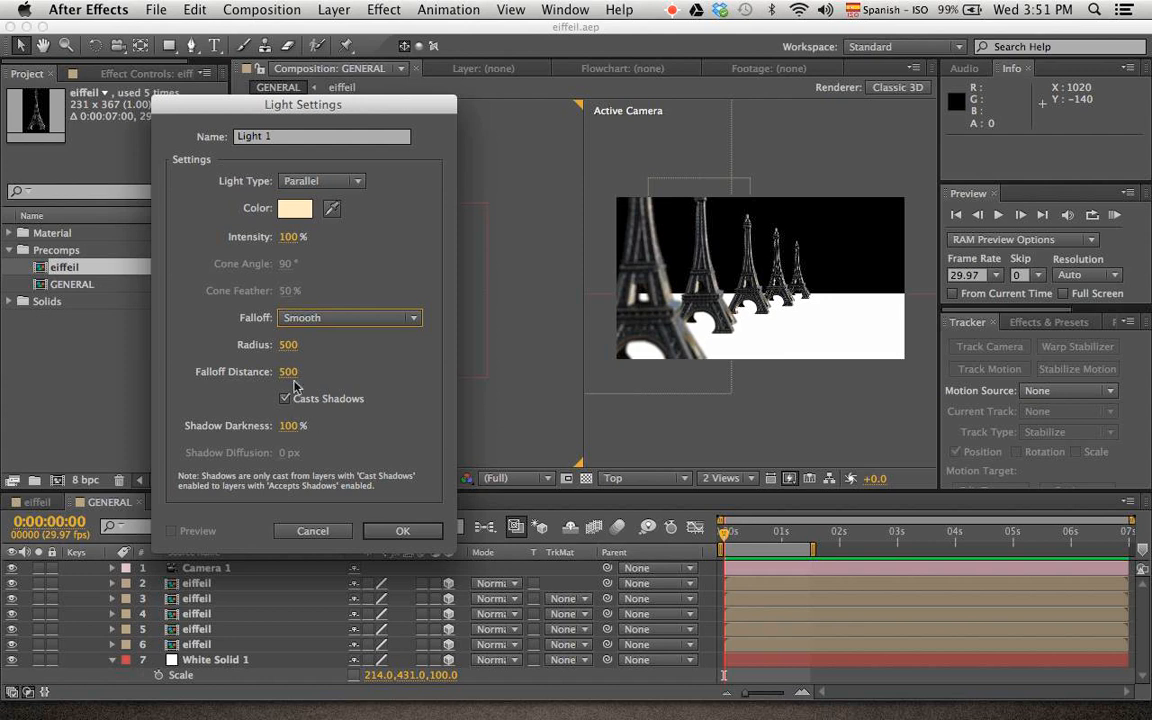
{"action": "left_click", "coordinate": [400, 531]}
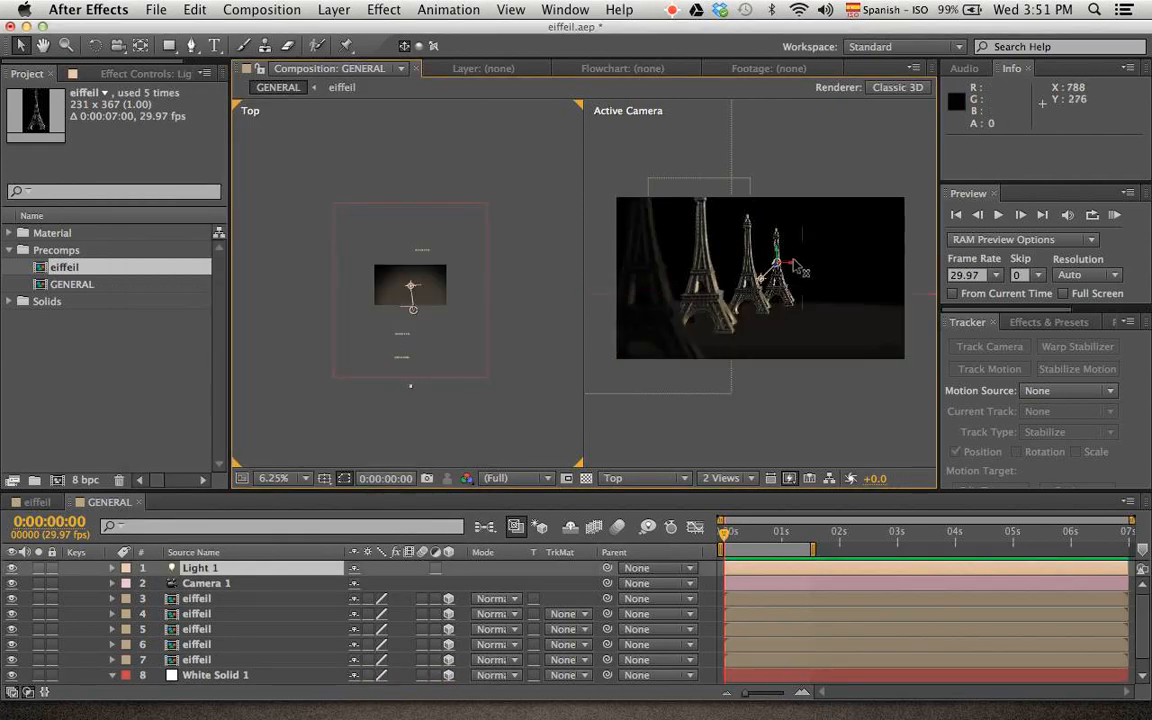
Move Light 1's point of interest in the Top view to about 916, 360, -88
{"action": "scroll", "coordinate": [777, 282], "scroll_direction": "up", "scroll_amount": 1}
{"action": "scroll", "coordinate": [775, 284], "scroll_direction": "up", "scroll_amount": 1}
{"action": "scroll", "coordinate": [772, 284], "scroll_direction": "down", "scroll_amount": 1}
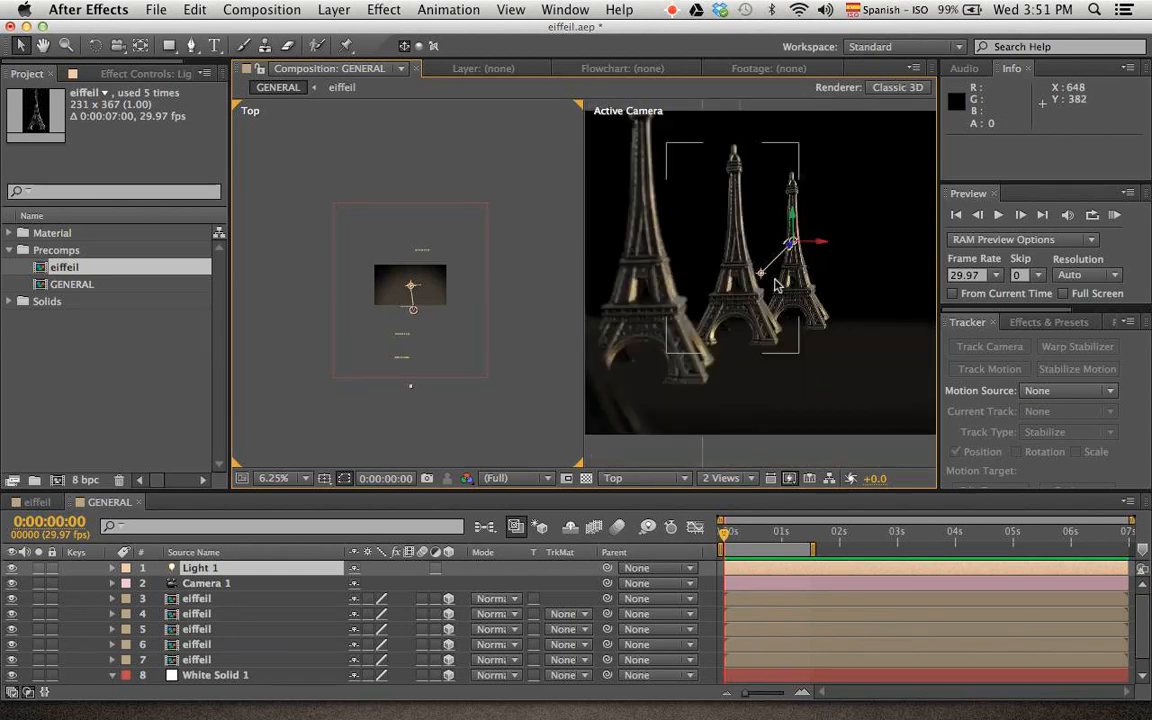
{"action": "scroll", "coordinate": [772, 284], "scroll_direction": "up", "scroll_amount": 1}
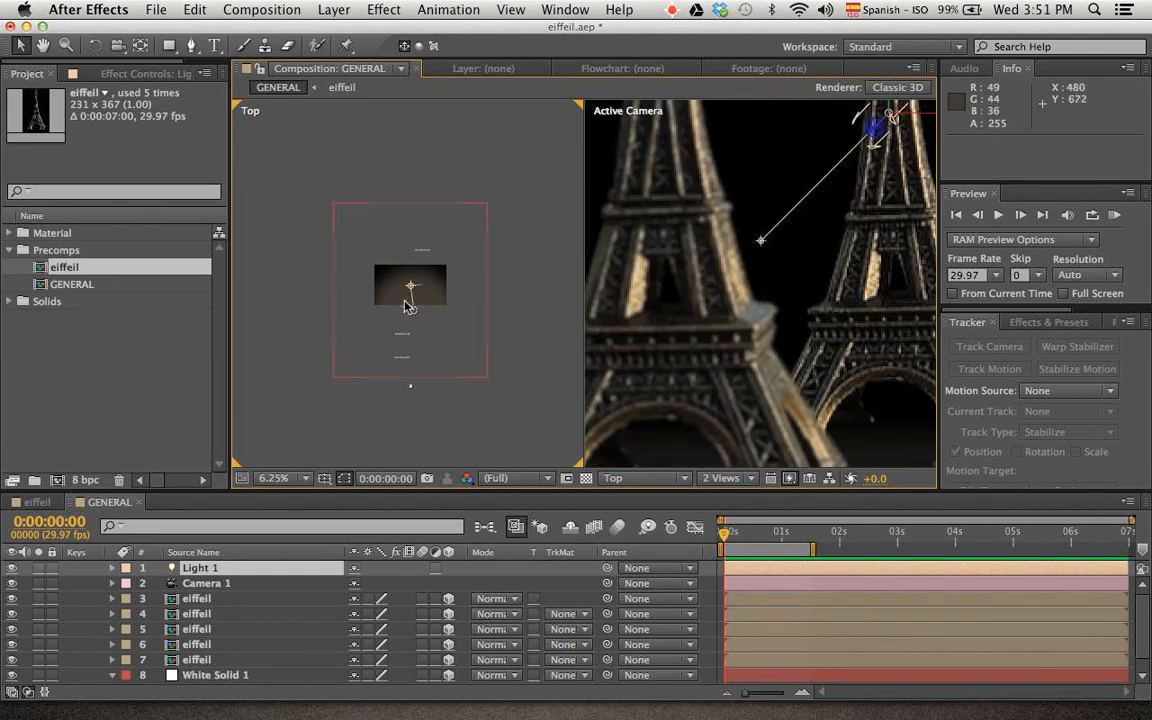
{"action": "scroll", "coordinate": [409, 307], "scroll_direction": "up", "scroll_amount": 5}
{"action": "scroll", "coordinate": [430, 311], "scroll_direction": "down", "scroll_amount": 3}
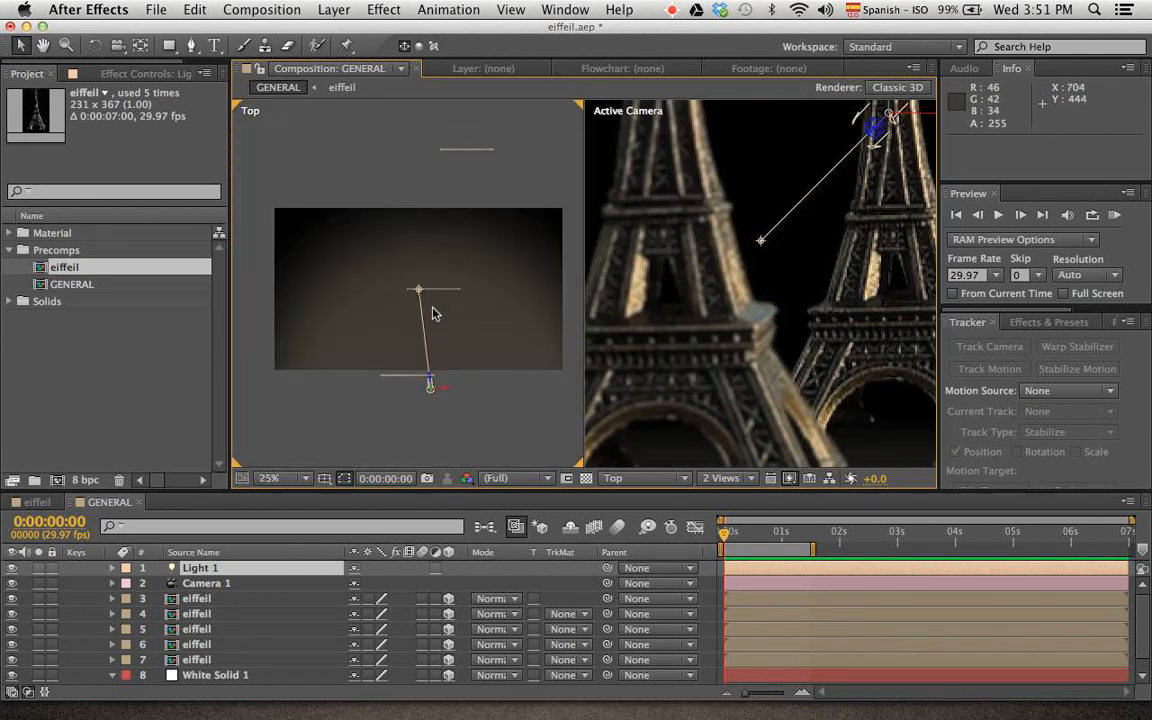
{"action": "left_click_drag", "start_coordinate": [422, 295], "coordinate": [481, 311]}
Aim Light 1 down at the floor by moving its point of interest in the camera view to about 574, 592, -88
{"action": "scroll", "coordinate": [890, 283], "scroll_direction": "down", "scroll_amount": 2}
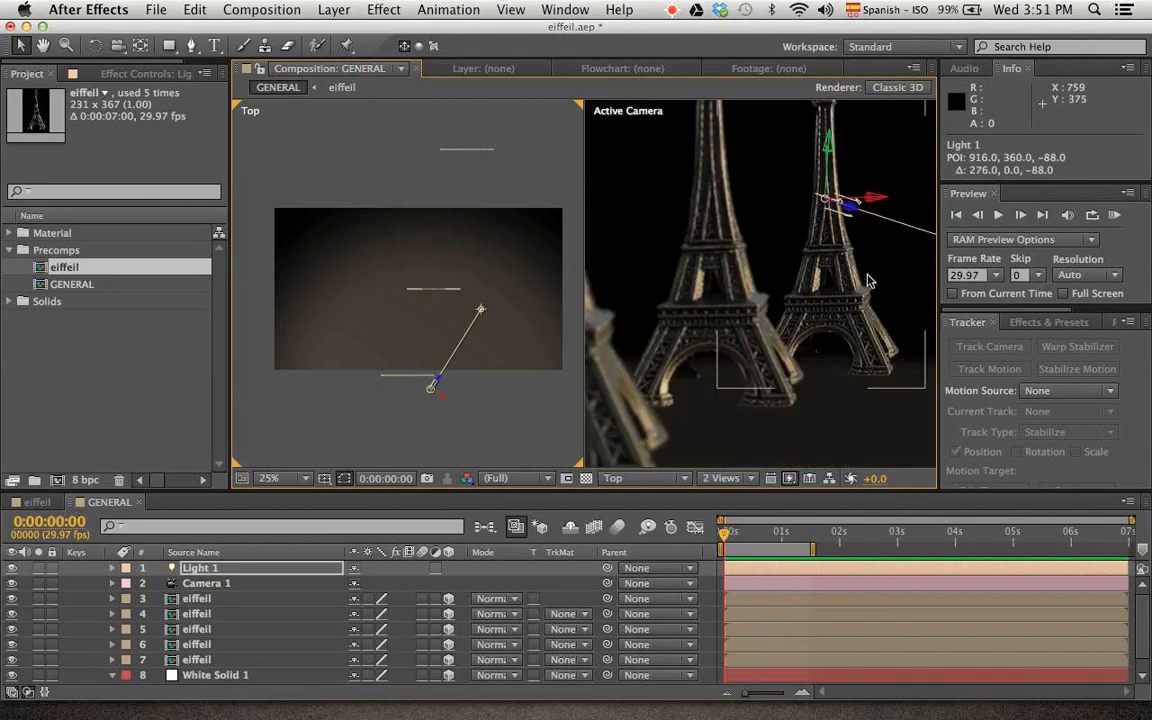
{"action": "left_click_drag", "start_coordinate": [891, 276], "coordinate": [729, 382]}
{"action": "left_click", "coordinate": [433, 390]}
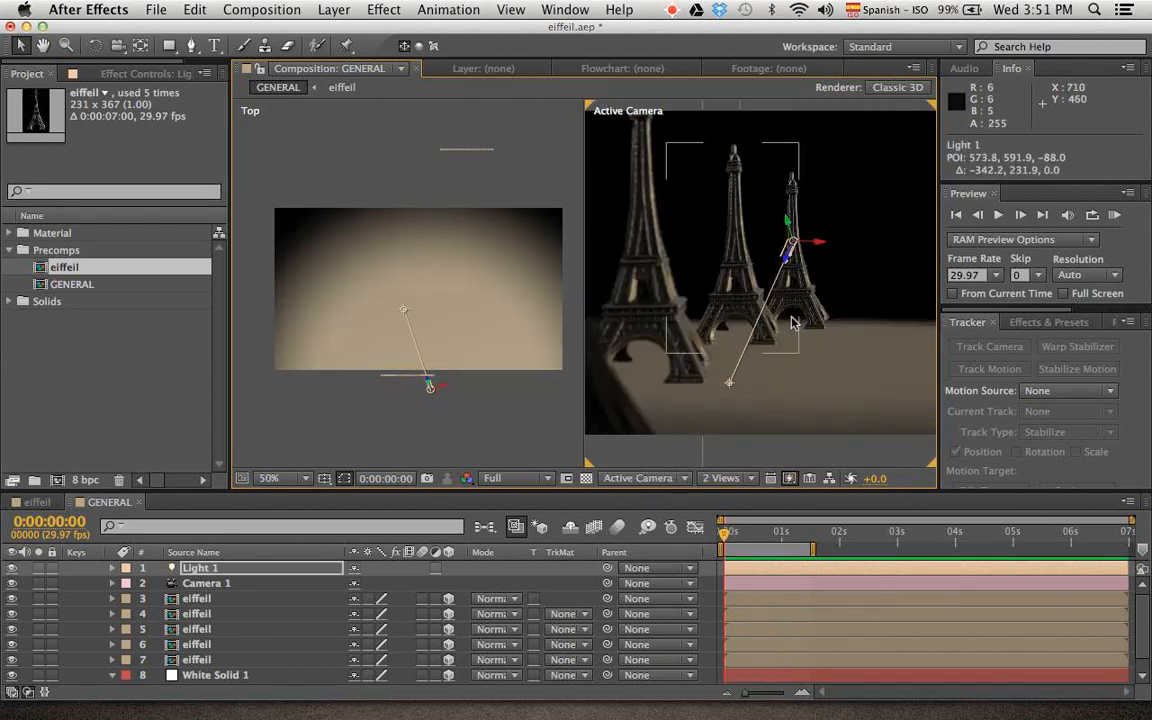
Return to a single Active Camera view and fit it up to 100%
{"action": "scroll", "coordinate": [784, 321], "scroll_direction": "down", "scroll_amount": 2}
{"action": "left_click", "coordinate": [745, 480]}
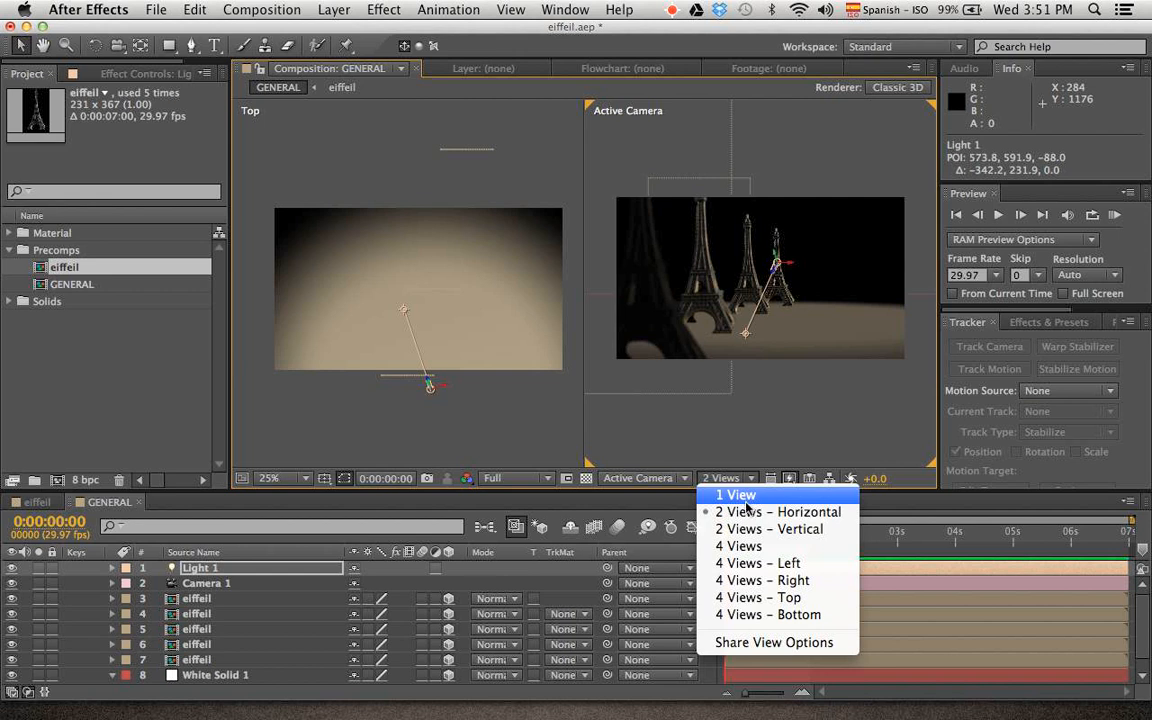
{"action": "left_click", "coordinate": [747, 496]}
{"action": "left_click", "coordinate": [272, 478]}
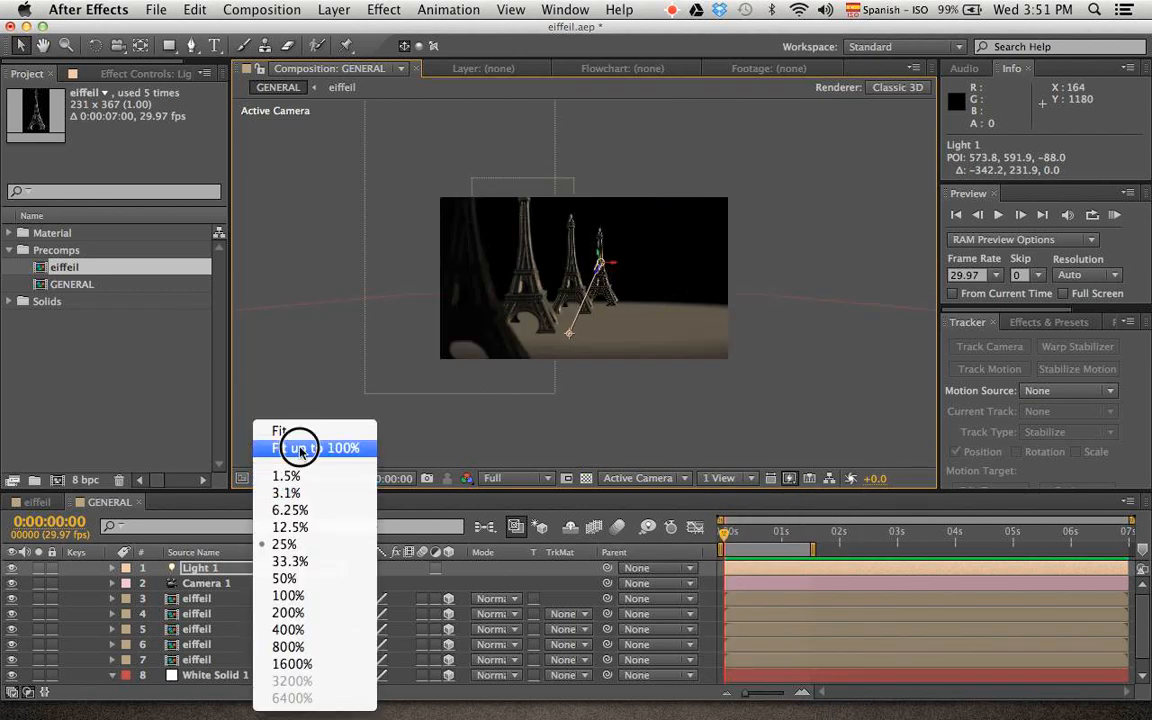
{"action": "left_click", "coordinate": [300, 449]}
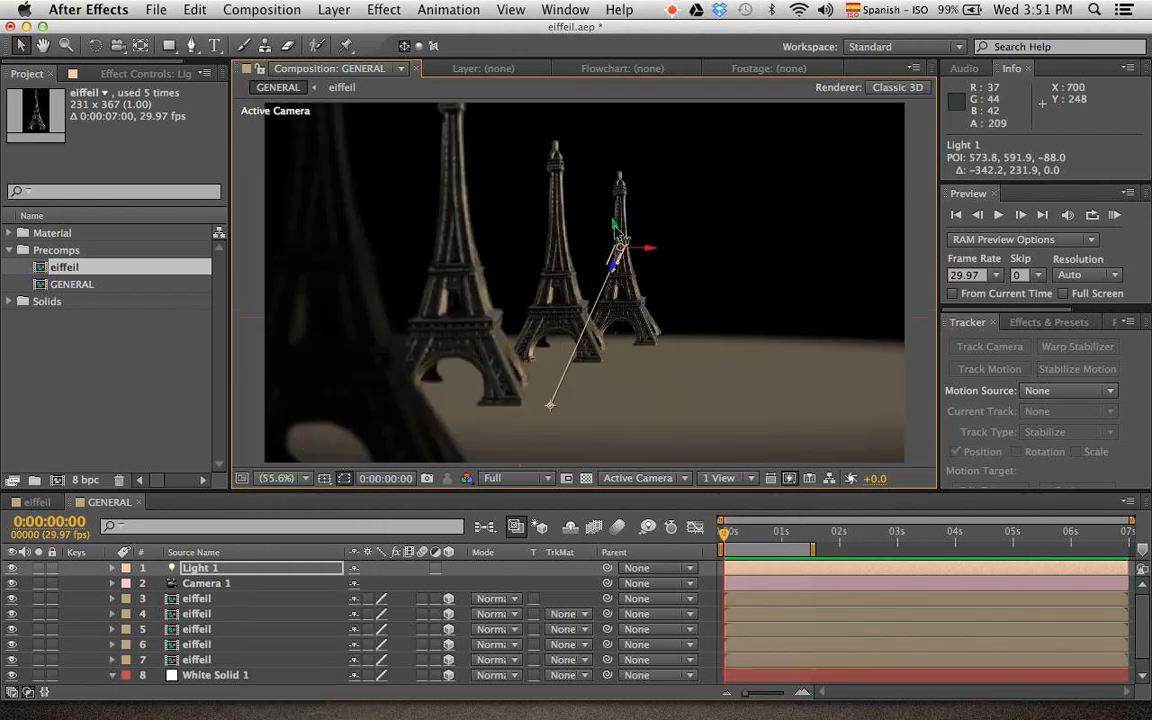
Try different positions for Light 1 and its point of interest in the camera view, and undo these moves
{"action": "left_click_drag", "start_coordinate": [620, 238], "coordinate": [714, 288]}
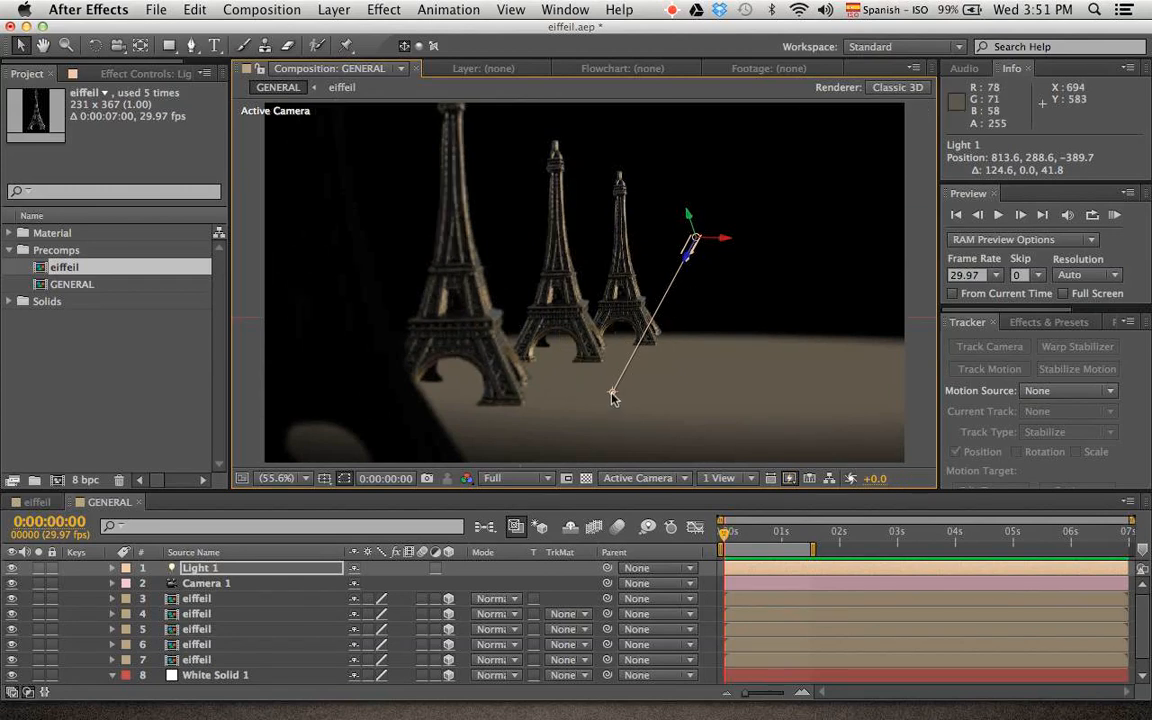
{"action": "left_click_drag", "start_coordinate": [613, 397], "coordinate": [781, 220]}
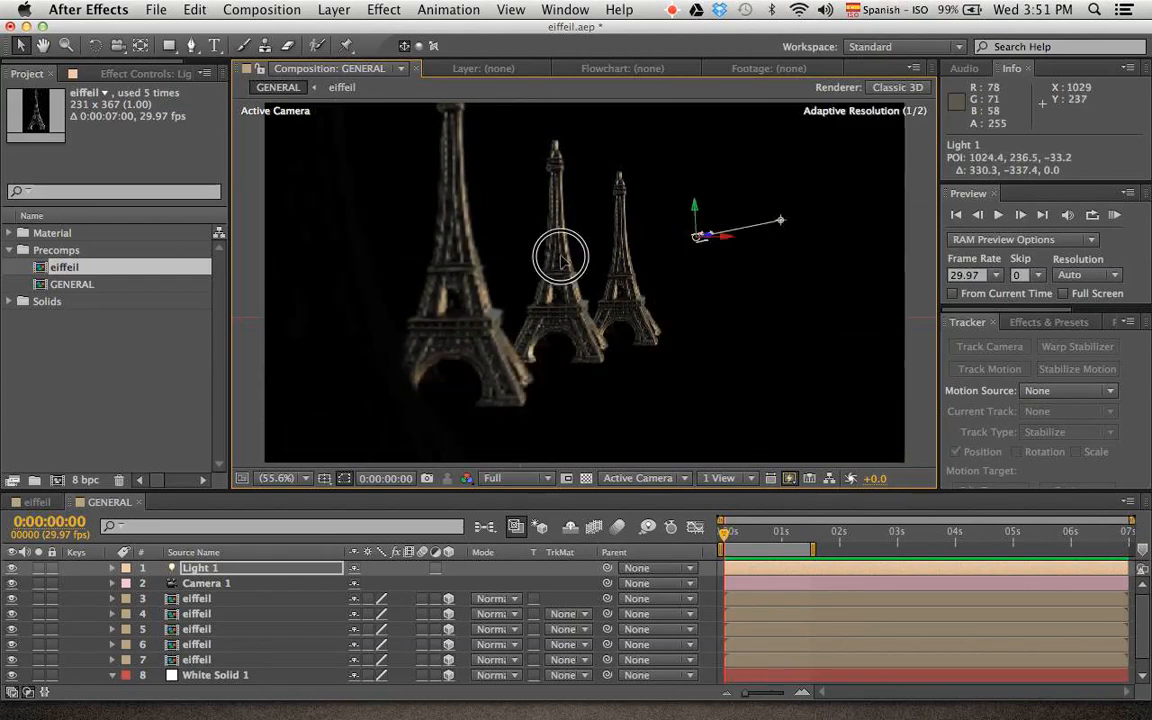
{"action": "left_click_drag", "start_coordinate": [560, 258], "coordinate": [476, 445]}
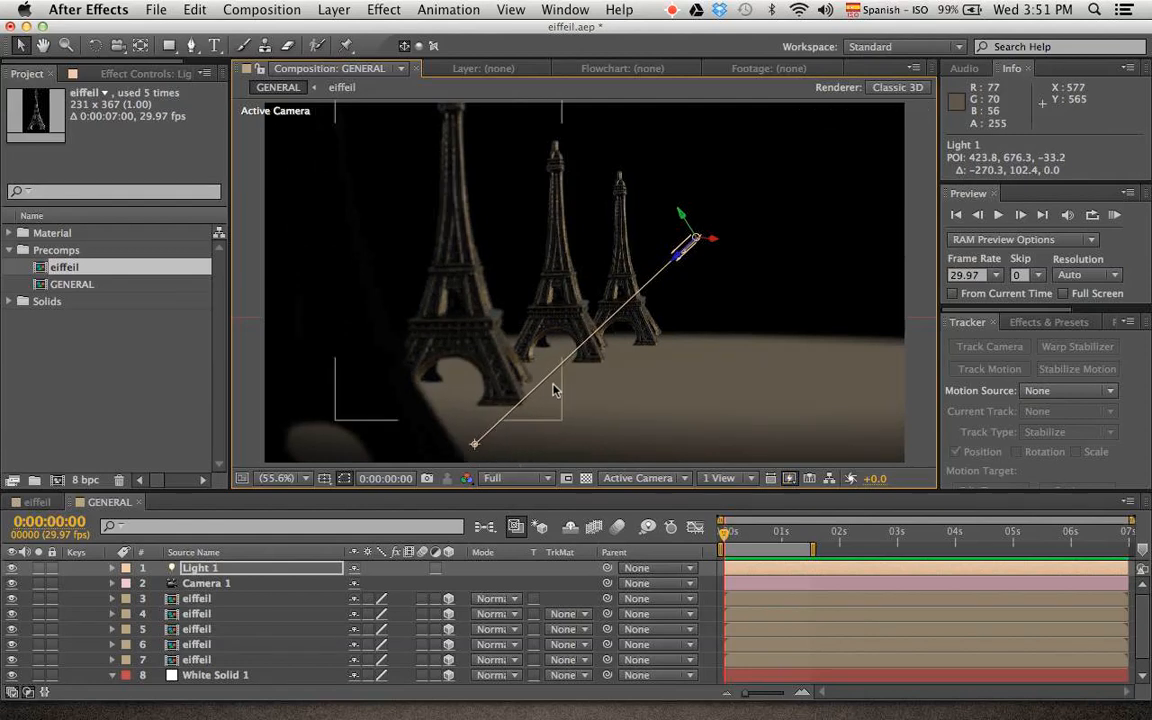
{"action": "mouse_move", "coordinate": [692, 237]}
{"action": "left_mouse_down"}
{"action": "mouse_move", "coordinate": [563, 91]}
{"action": "mouse_move", "coordinate": [779, 270]}
{"action": "mouse_move", "coordinate": [733, 198]}
{"action": "mouse_move", "coordinate": [676, 248]}
{"action": "left_mouse_up"}
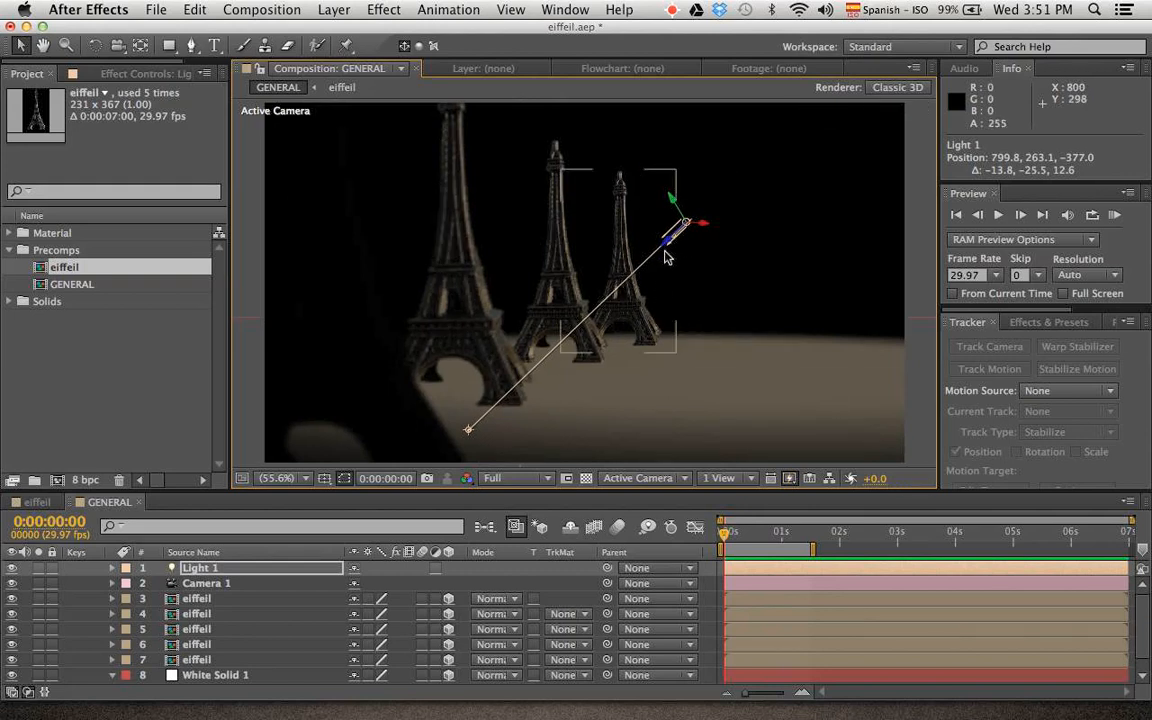
{"action": "key", "text": "super+z"}
{"action": "key", "text": "super+z"}
{"action": "key", "text": "super+z"}
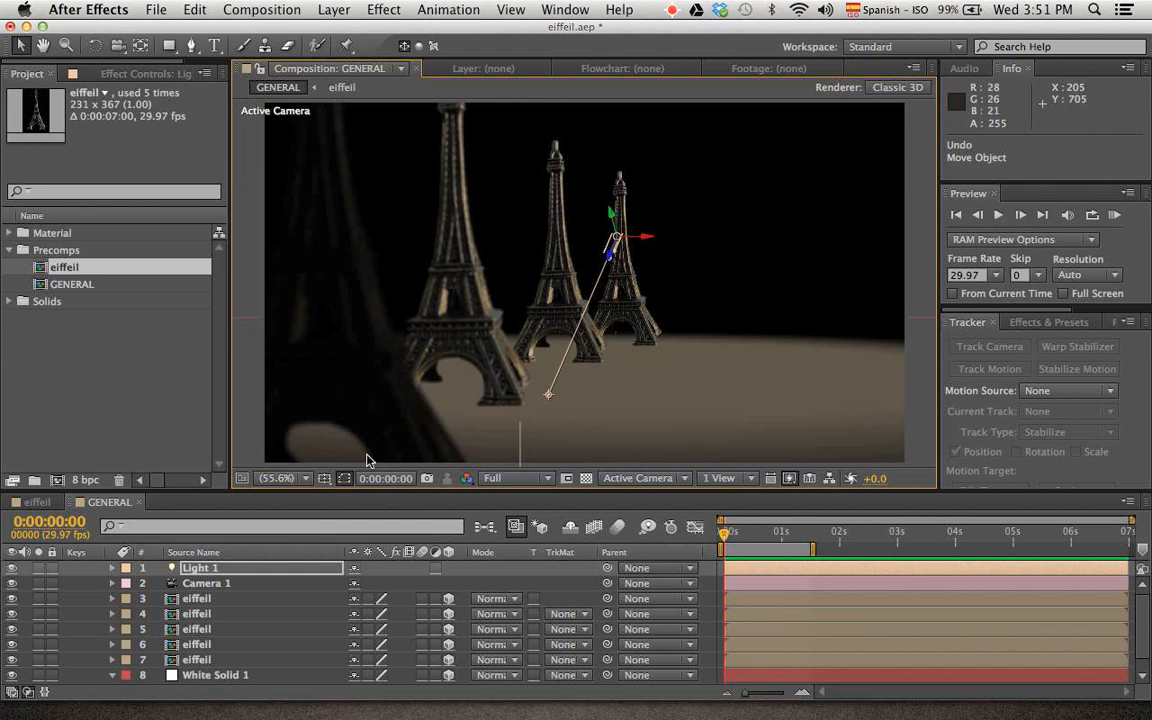
Turn on Casts Shadows in the material options of the eiffeil layer 3
{"action": "left_click", "coordinate": [225, 598]}
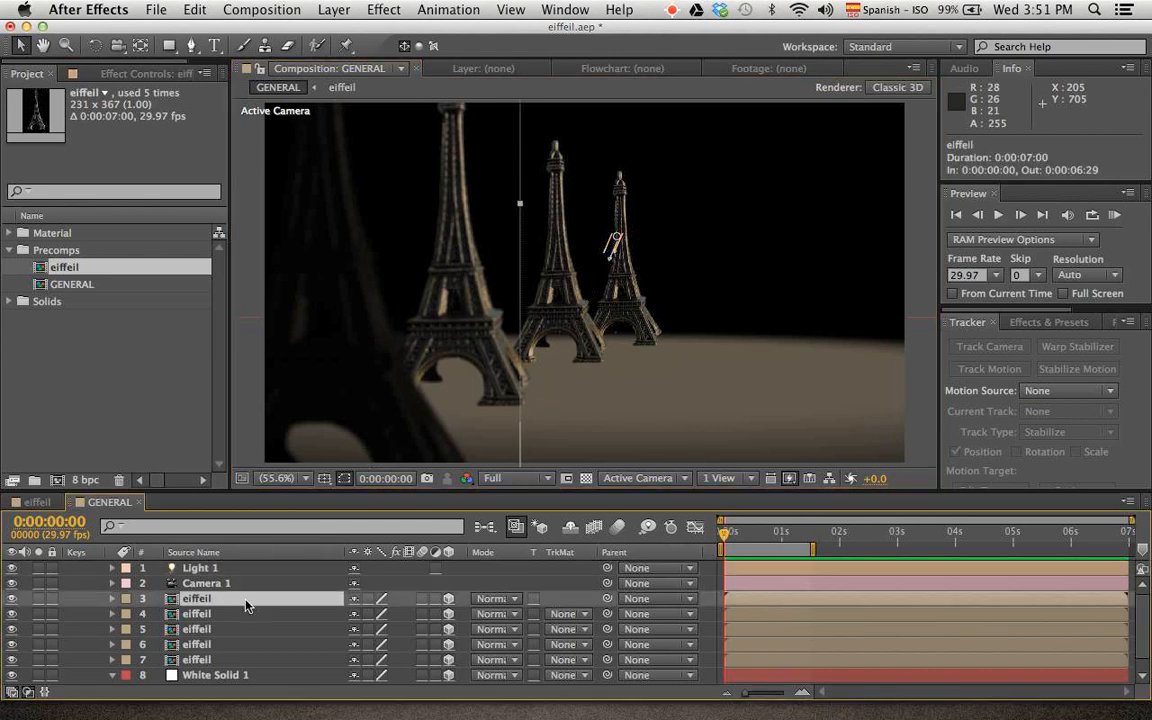
{"action": "key", "text": "space"}
{"action": "left_click_drag", "start_coordinate": [237, 657], "coordinate": [211, 619]}
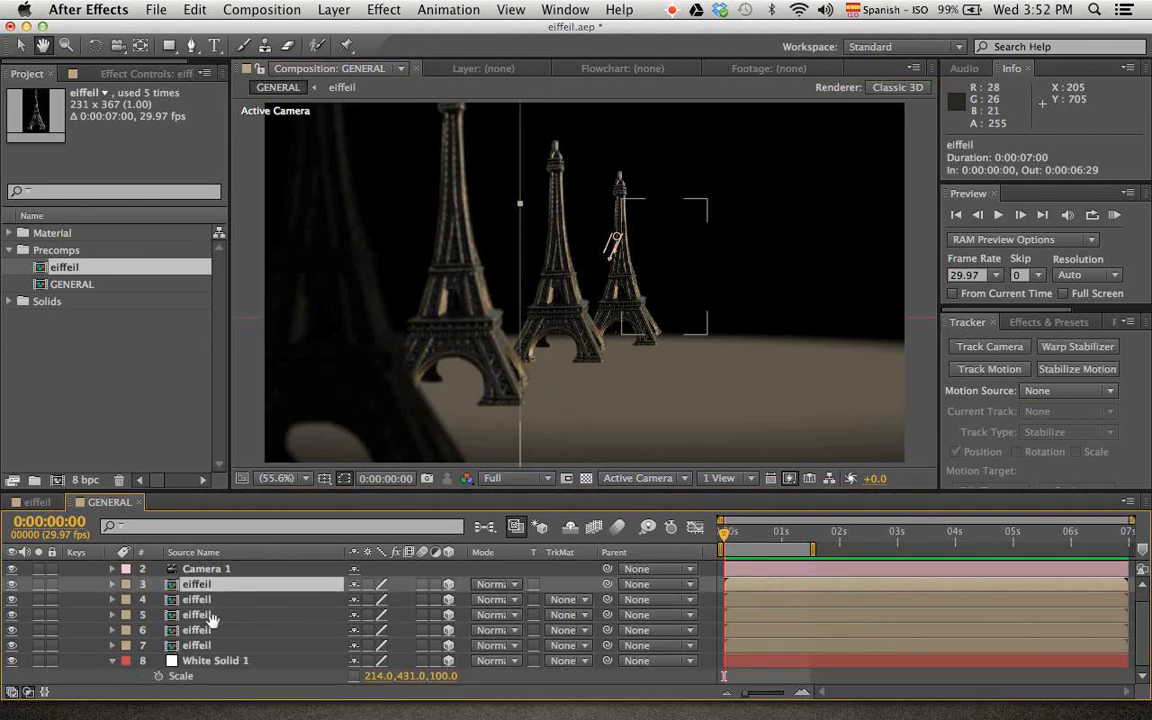
{"action": "left_click", "coordinate": [112, 585]}
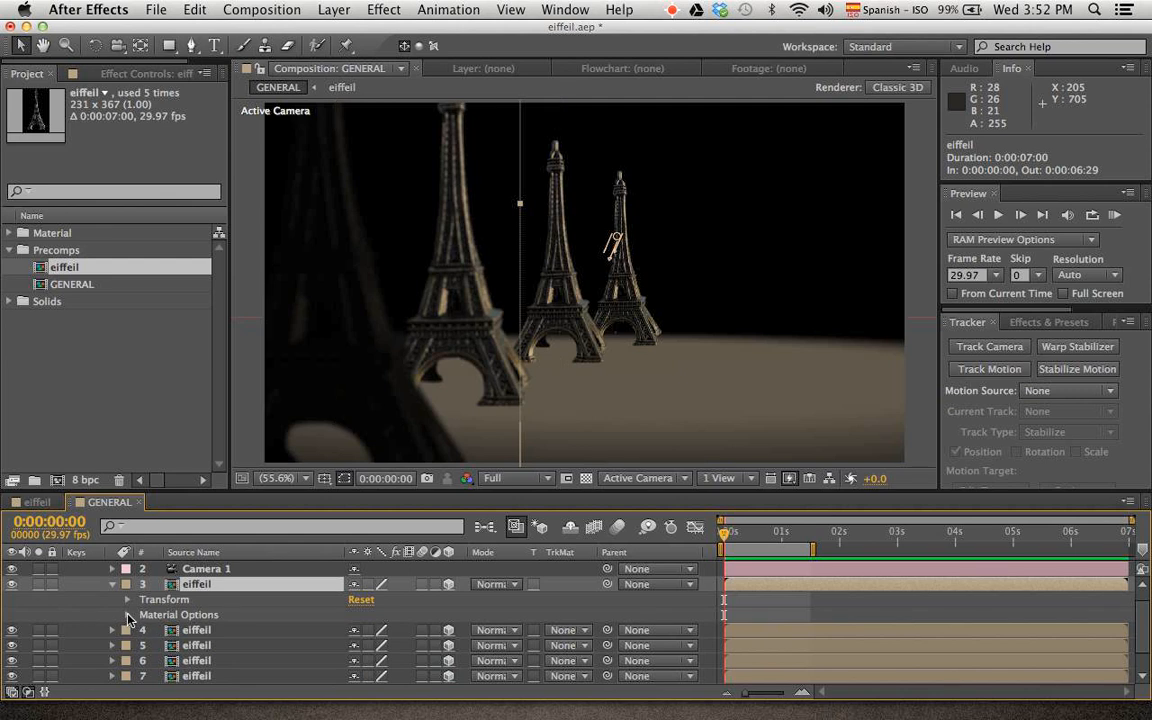
{"action": "left_click", "coordinate": [127, 614]}
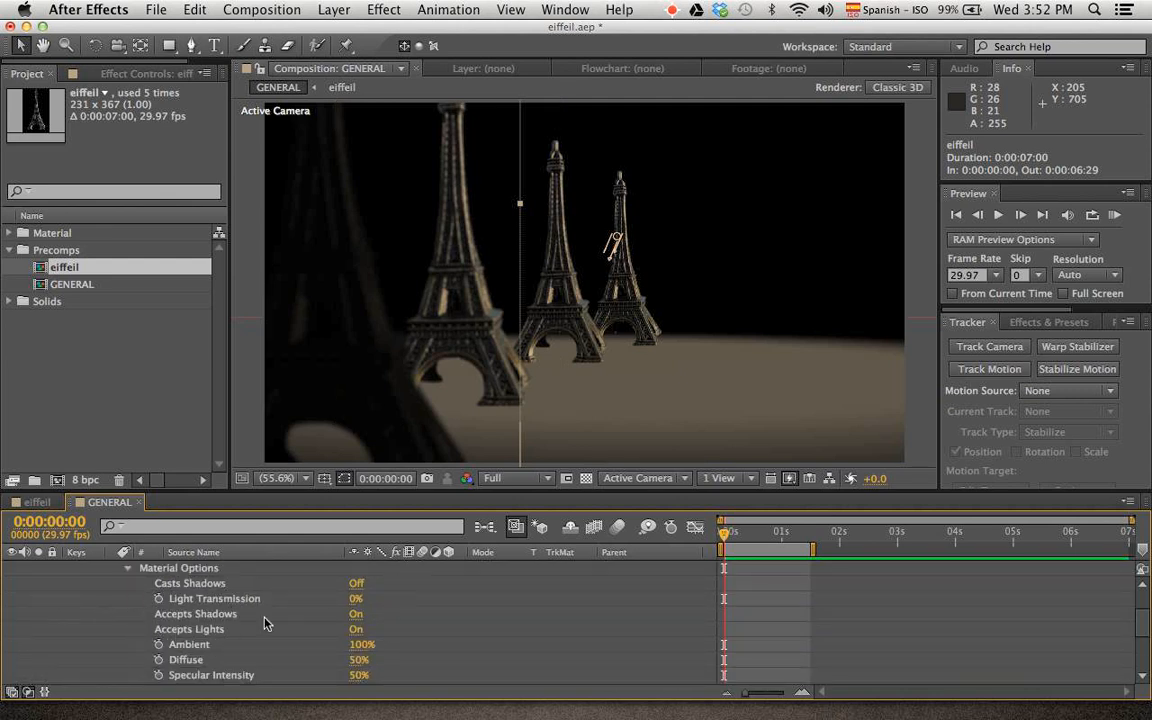
{"action": "key", "text": "space"}
{"action": "mouse_move", "coordinate": [254, 663]}
{"action": "left_mouse_down"}
{"action": "mouse_move", "coordinate": [260, 571]}
{"action": "mouse_move", "coordinate": [270, 666]}
{"action": "mouse_move", "coordinate": [258, 680]}
{"action": "left_mouse_up"}
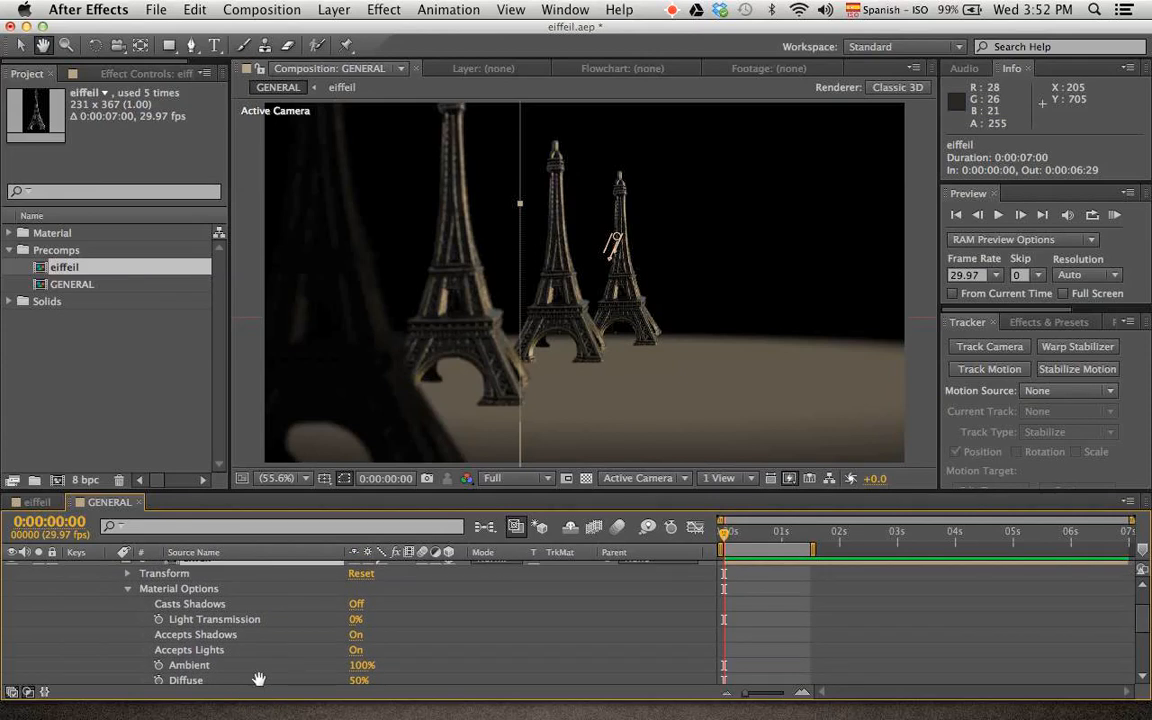
{"action": "left_click_drag", "start_coordinate": [325, 636], "coordinate": [303, 620]}
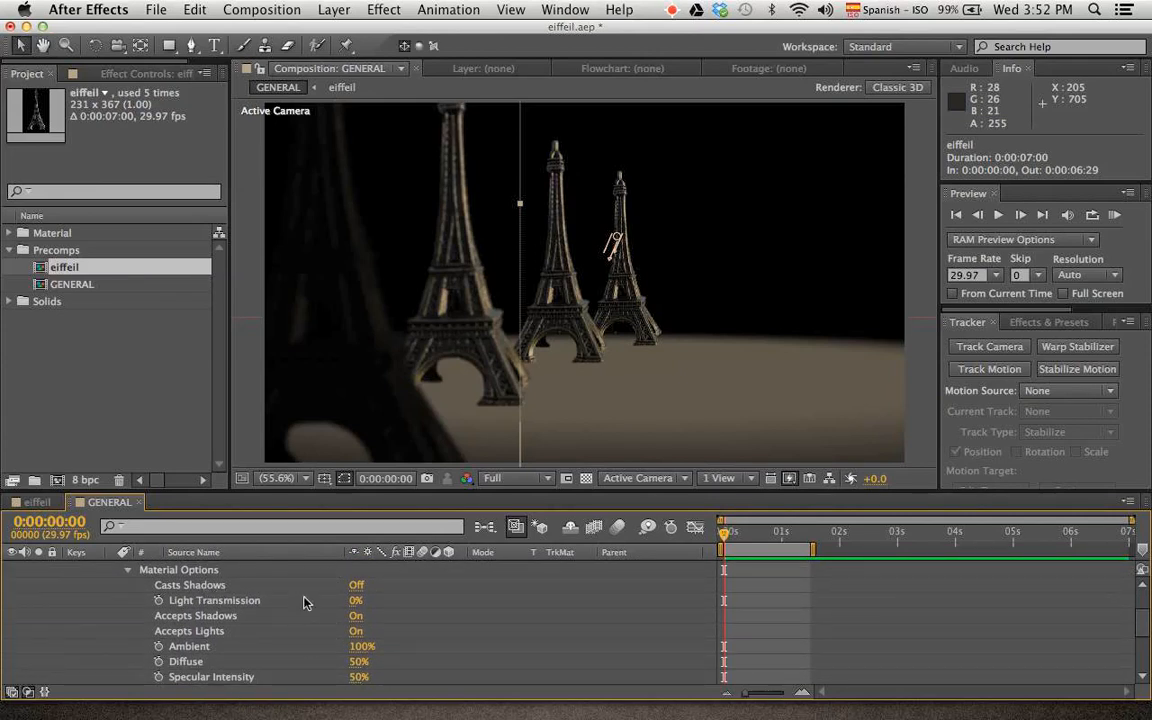
{"action": "left_click", "coordinate": [355, 586]}
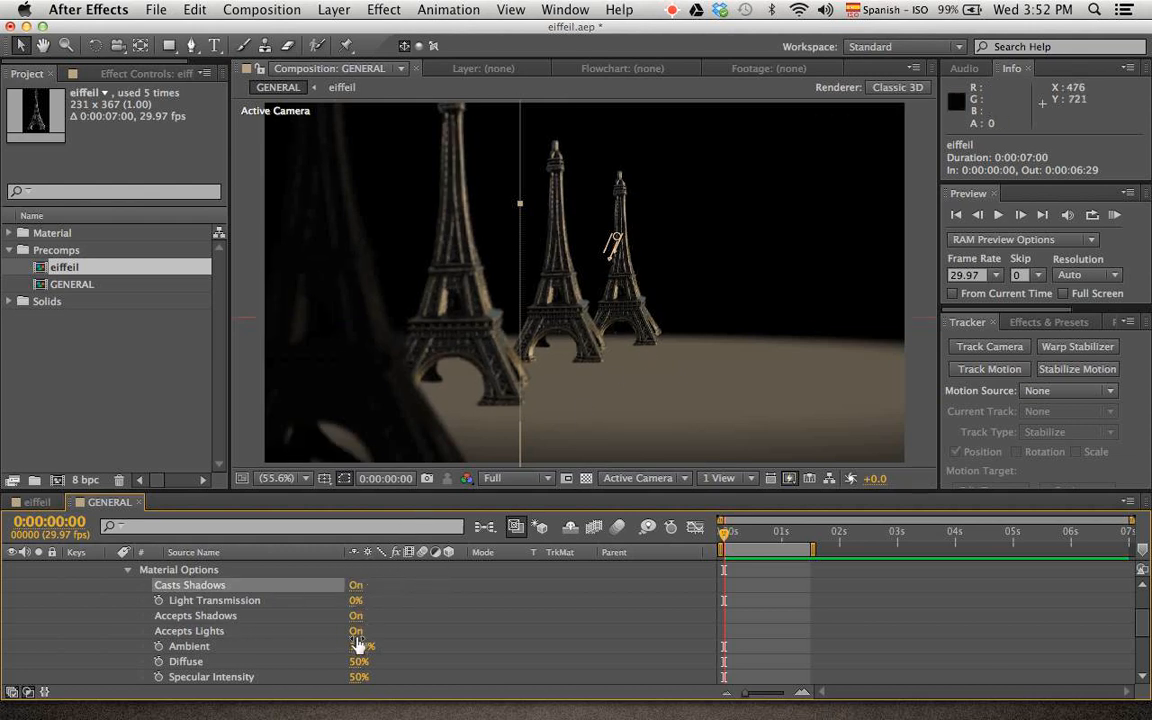
Set the Diffuse and Specular Shininess of eiffeil layer 3 to 100% and collapse its properties
{"action": "left_click_drag", "start_coordinate": [288, 663], "coordinate": [420, 625]}
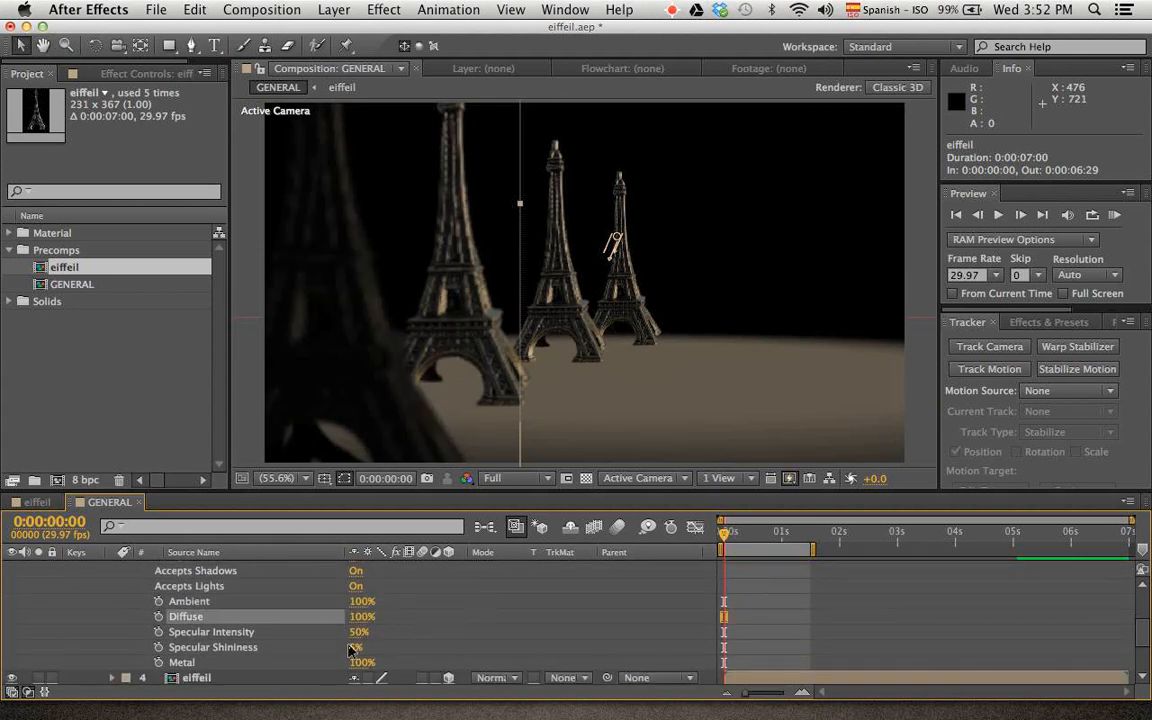
{"action": "left_click", "coordinate": [357, 648]}
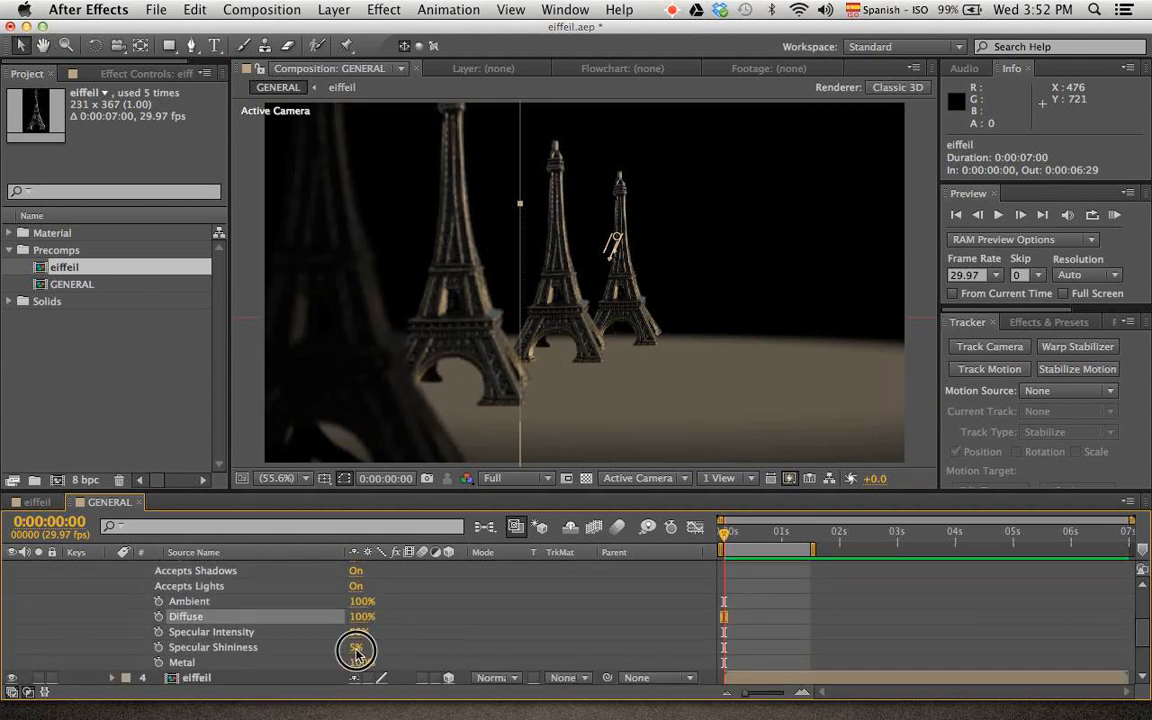
{"action": "left_click", "coordinate": [357, 648]}
{"action": "left_click_drag", "start_coordinate": [357, 648], "coordinate": [421, 642]}
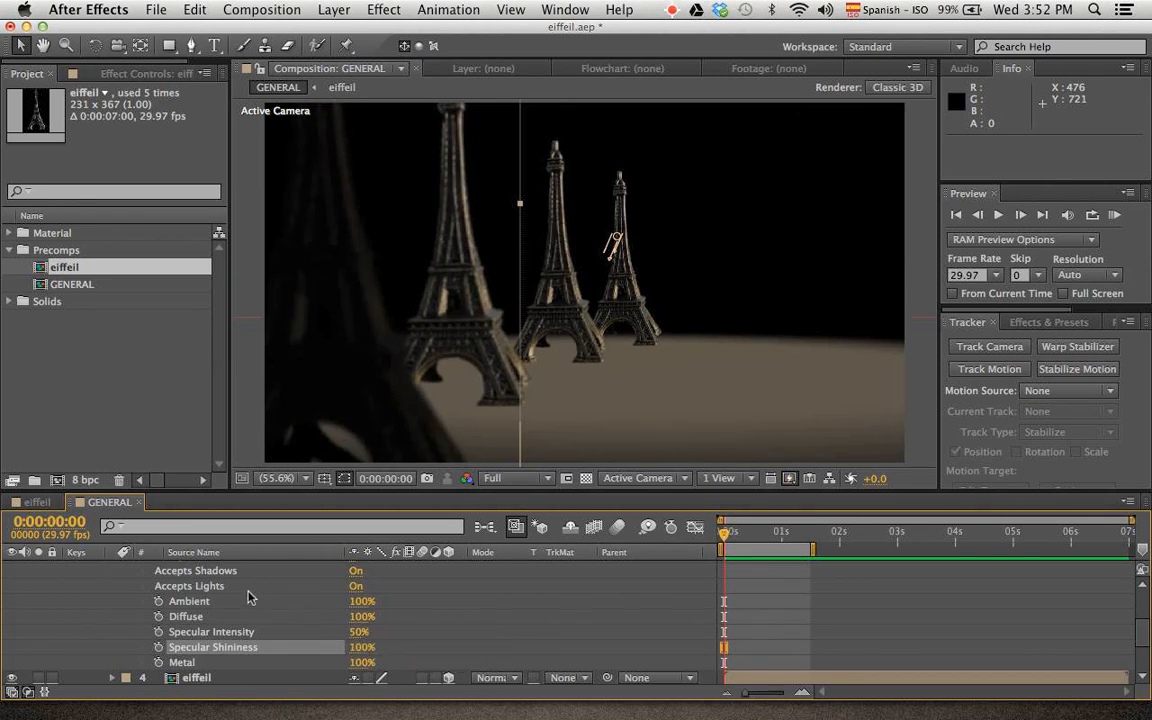
{"action": "scroll", "coordinate": [249, 597], "scroll_direction": "up", "scroll_amount": 3}
{"action": "left_click", "coordinate": [126, 597]}
{"action": "left_click", "coordinate": [113, 565]}
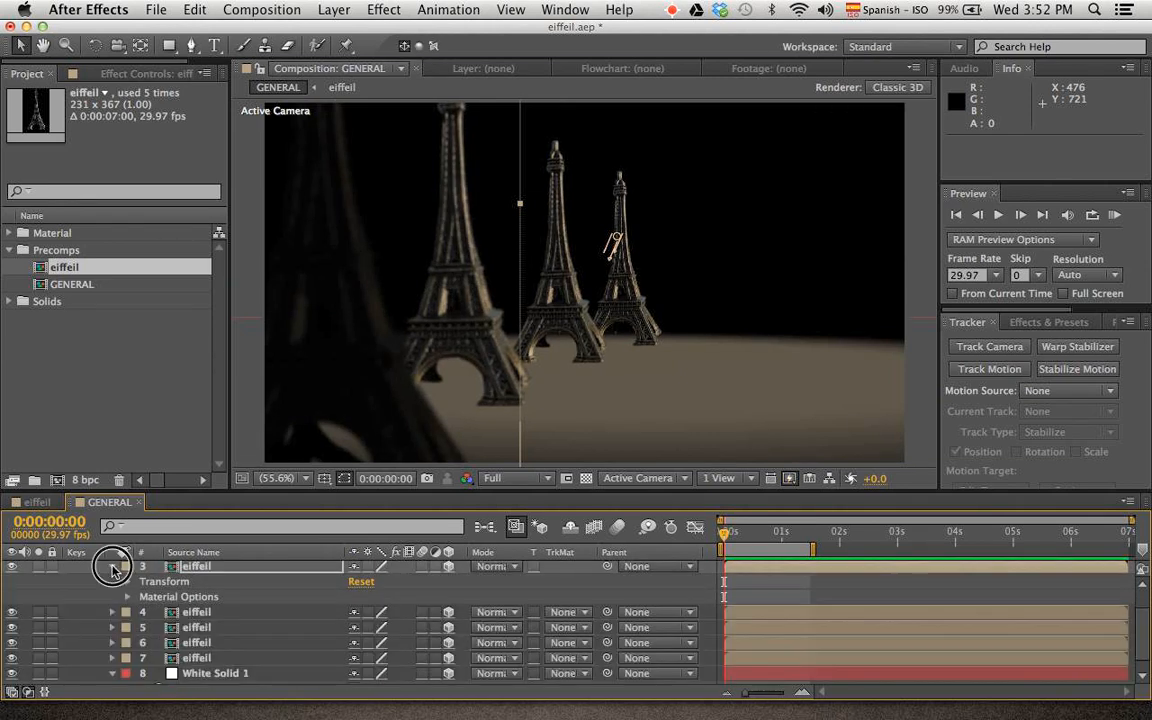
Make eiffeil layer 4 cast shadows through its material options and collapse its properties
{"action": "left_click", "coordinate": [189, 601]}
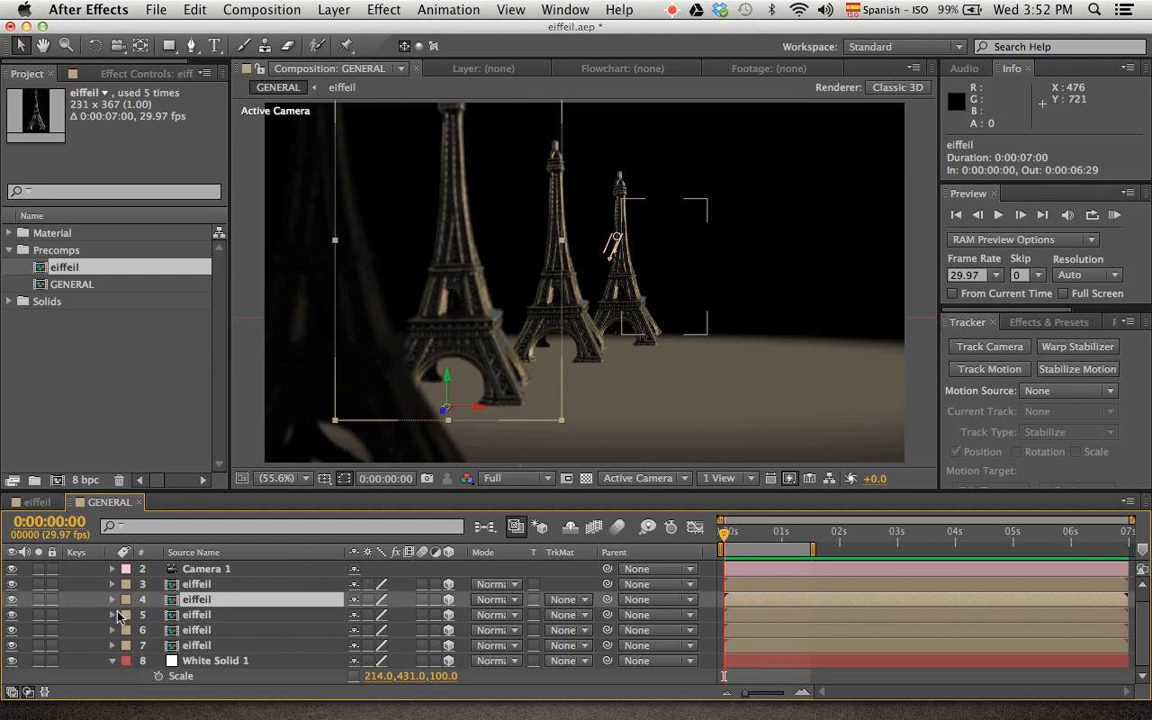
{"action": "left_click", "coordinate": [113, 601]}
{"action": "left_click", "coordinate": [127, 630]}
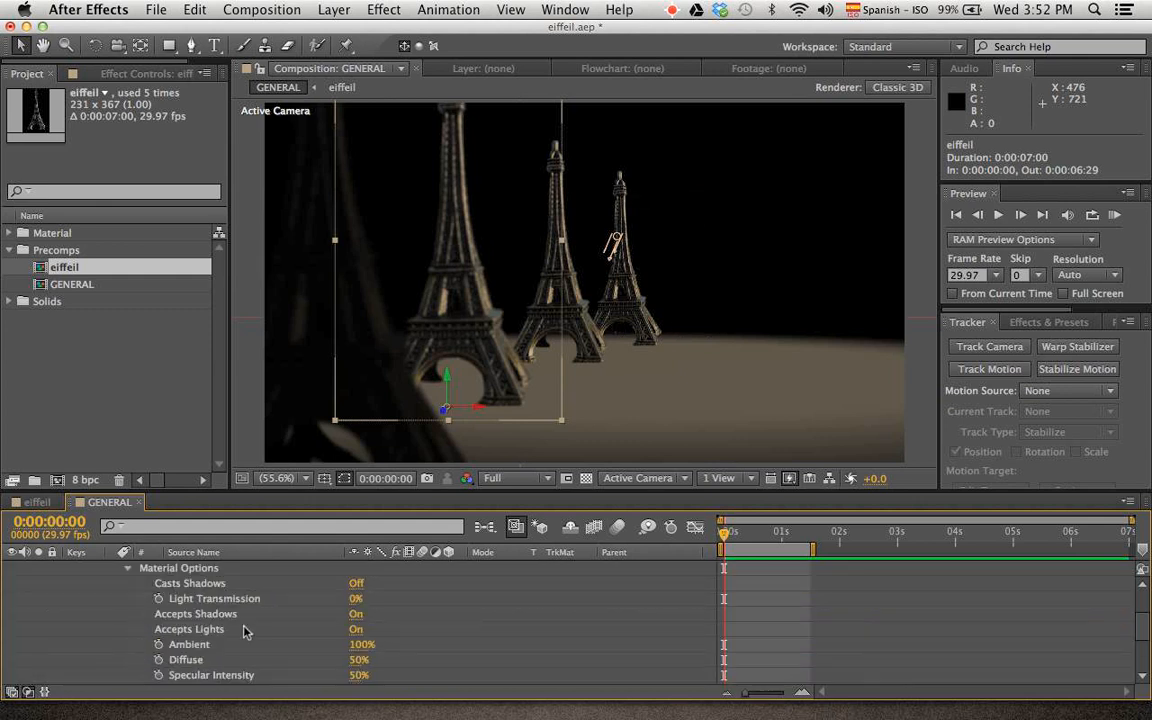
{"action": "left_click", "coordinate": [127, 568]}
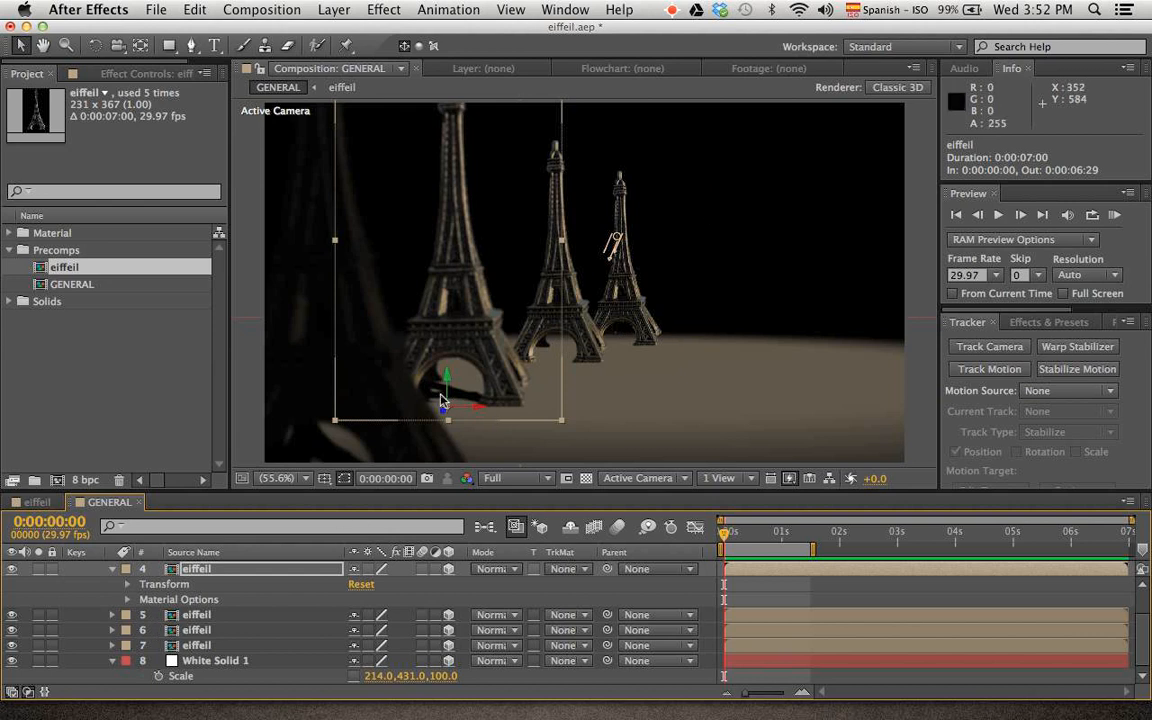
{"action": "left_click", "coordinate": [113, 569]}
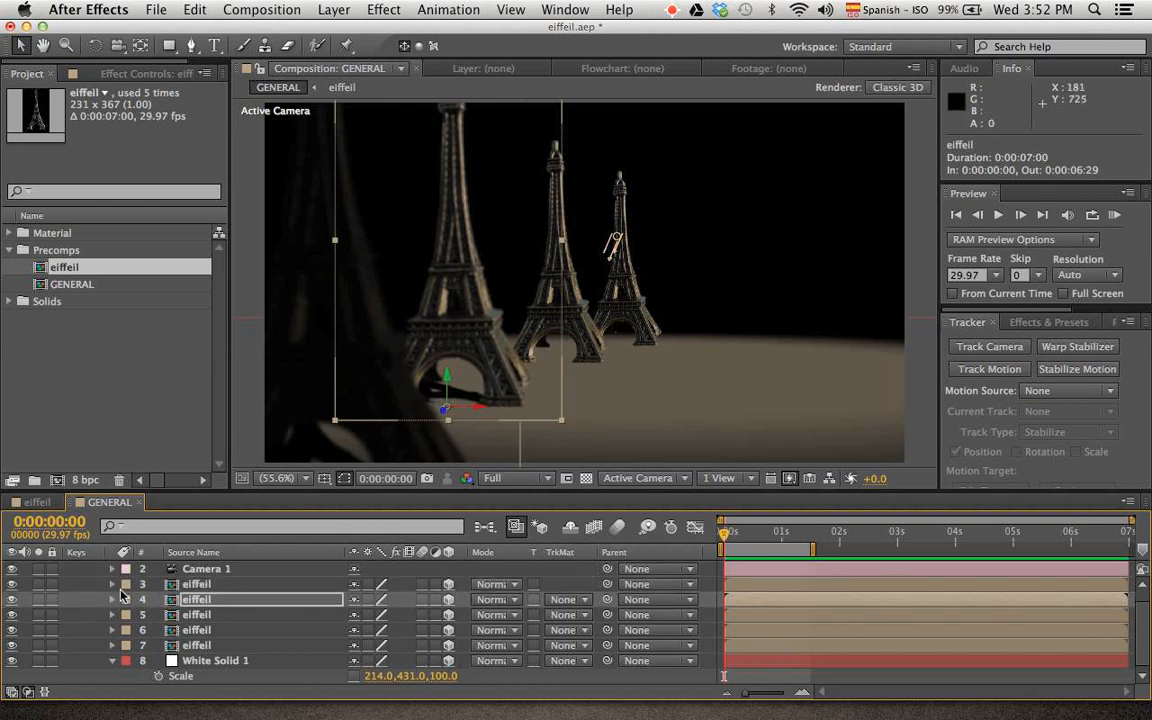
Switch Casts Shadows on for eiffeil layer 5 and collapse its properties
{"action": "left_click", "coordinate": [113, 614]}
{"action": "left_click", "coordinate": [127, 645]}
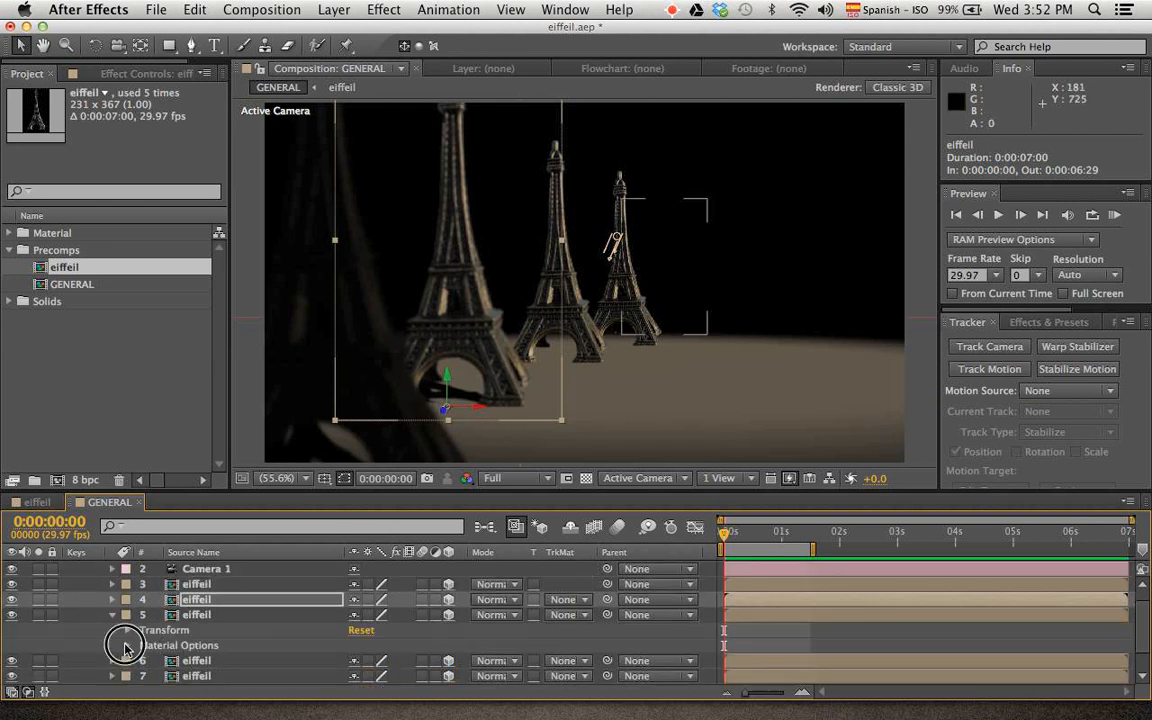
{"action": "left_click", "coordinate": [356, 583]}
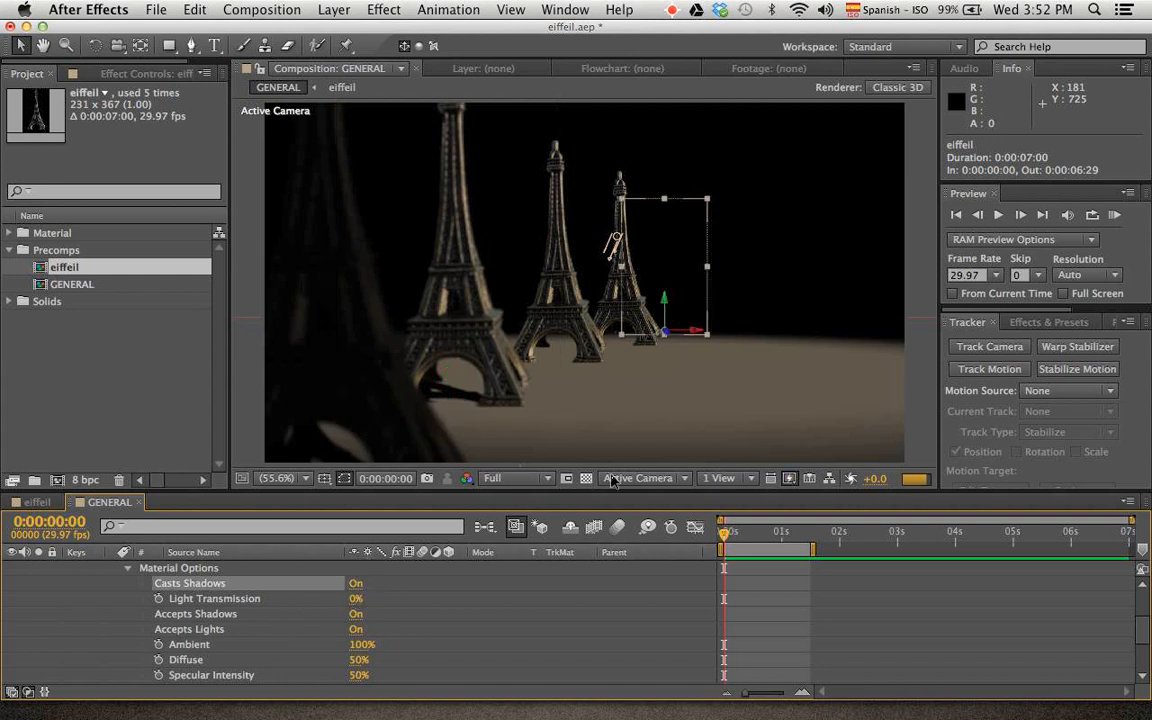
{"action": "left_click", "coordinate": [128, 569]}
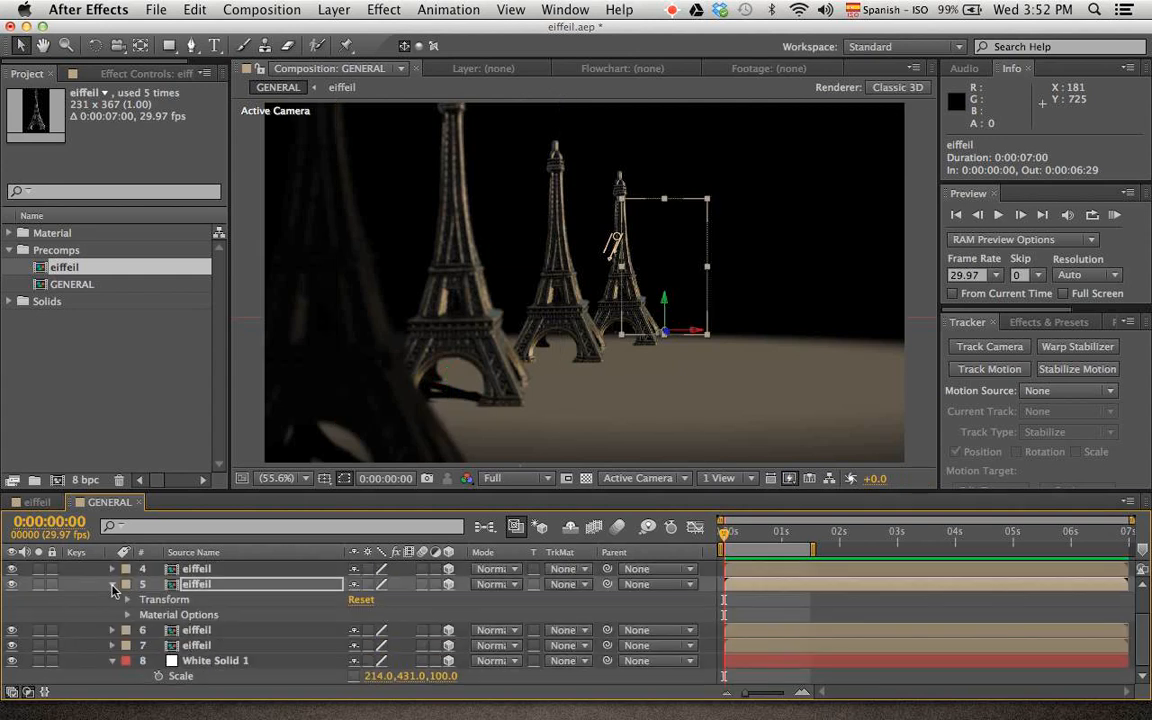
{"action": "left_click", "coordinate": [113, 584]}
Switch Casts Shadows on for eiffeil layer 6 and collapse its properties
{"action": "left_click", "coordinate": [112, 630]}
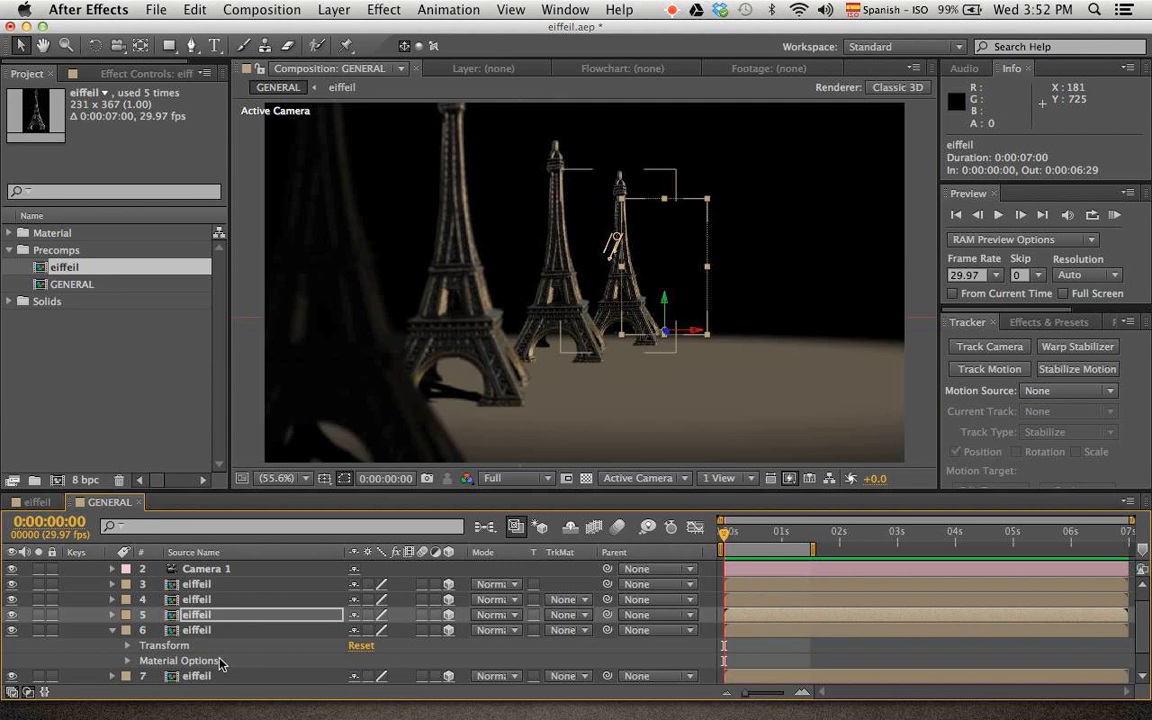
{"action": "left_click", "coordinate": [127, 661]}
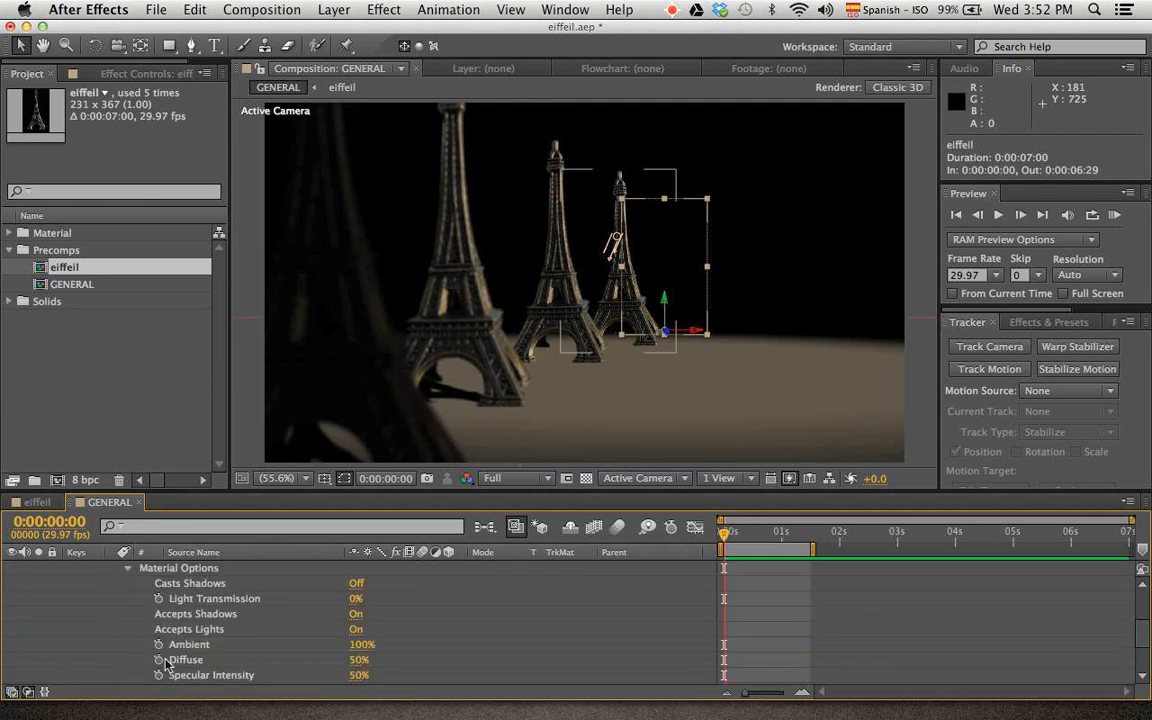
{"action": "left_click", "coordinate": [355, 585]}
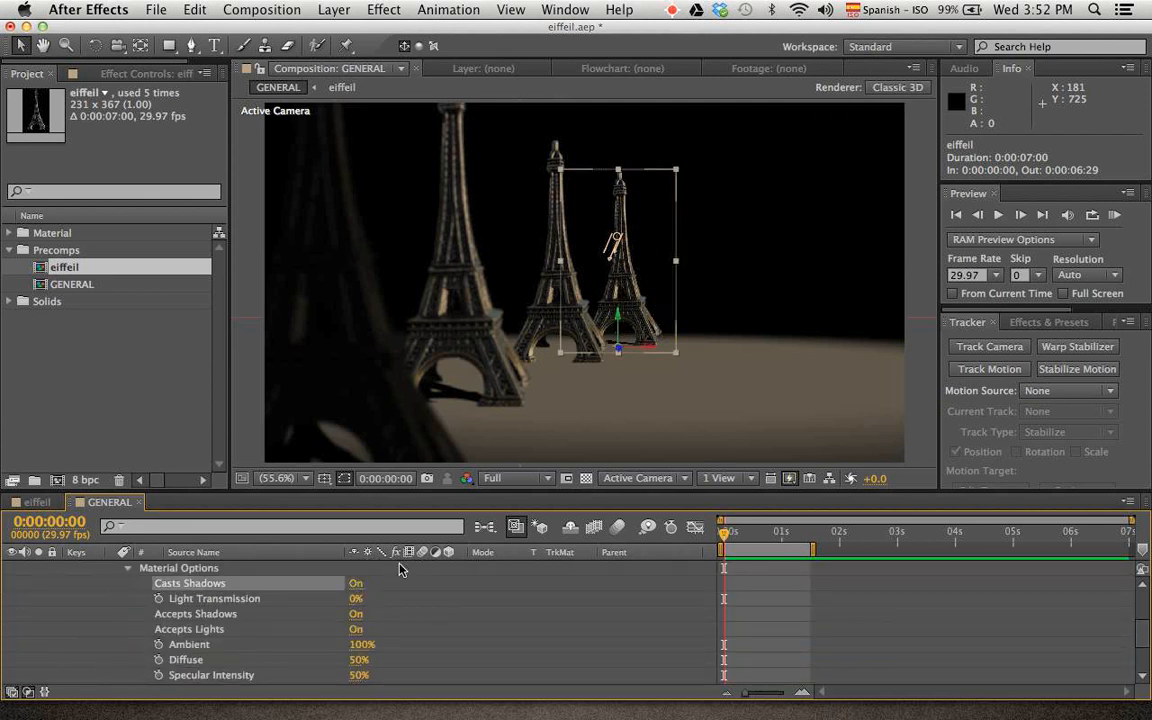
{"action": "left_click", "coordinate": [127, 569]}
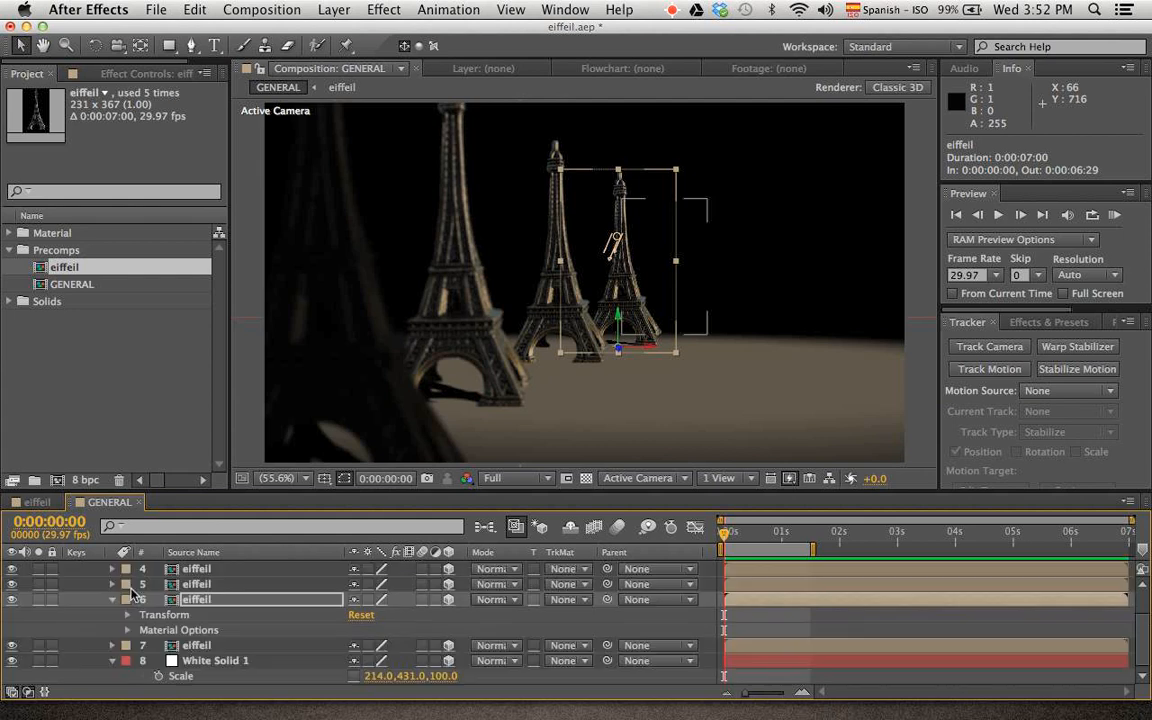
{"action": "left_click", "coordinate": [110, 600]}
Switch Casts Shadows on for eiffeil layer 7 and collapse its properties
{"action": "left_click", "coordinate": [131, 646]}
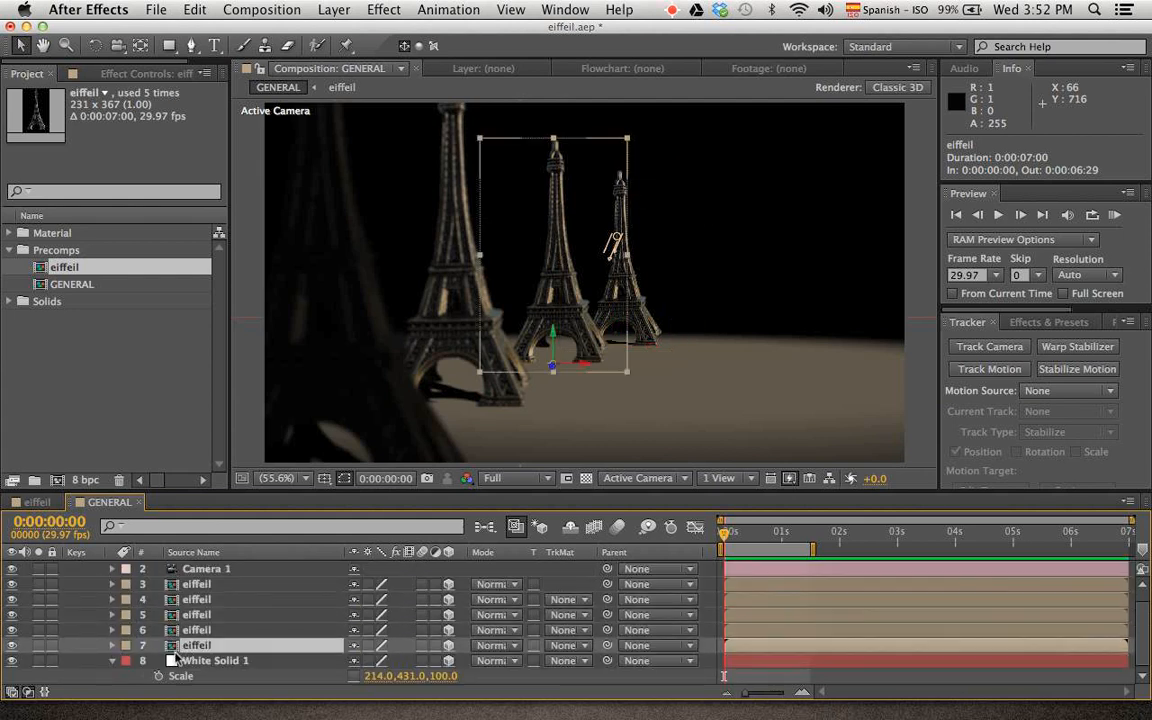
{"action": "left_click", "coordinate": [111, 646]}
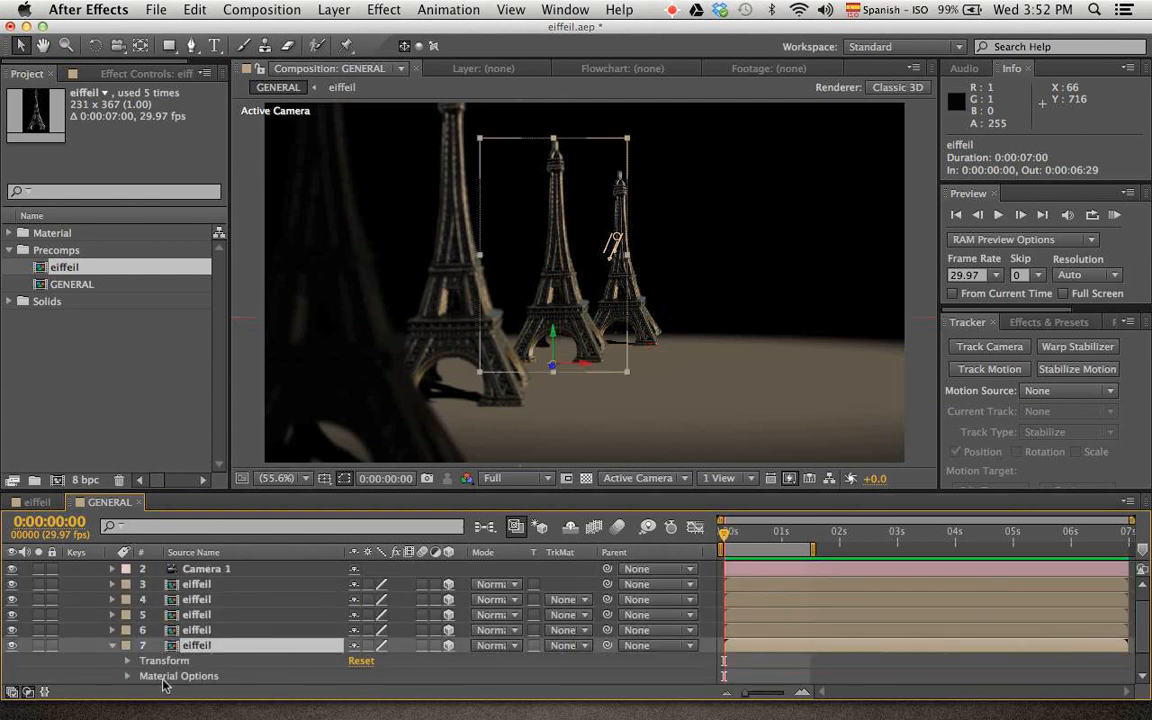
{"action": "left_click", "coordinate": [127, 676]}
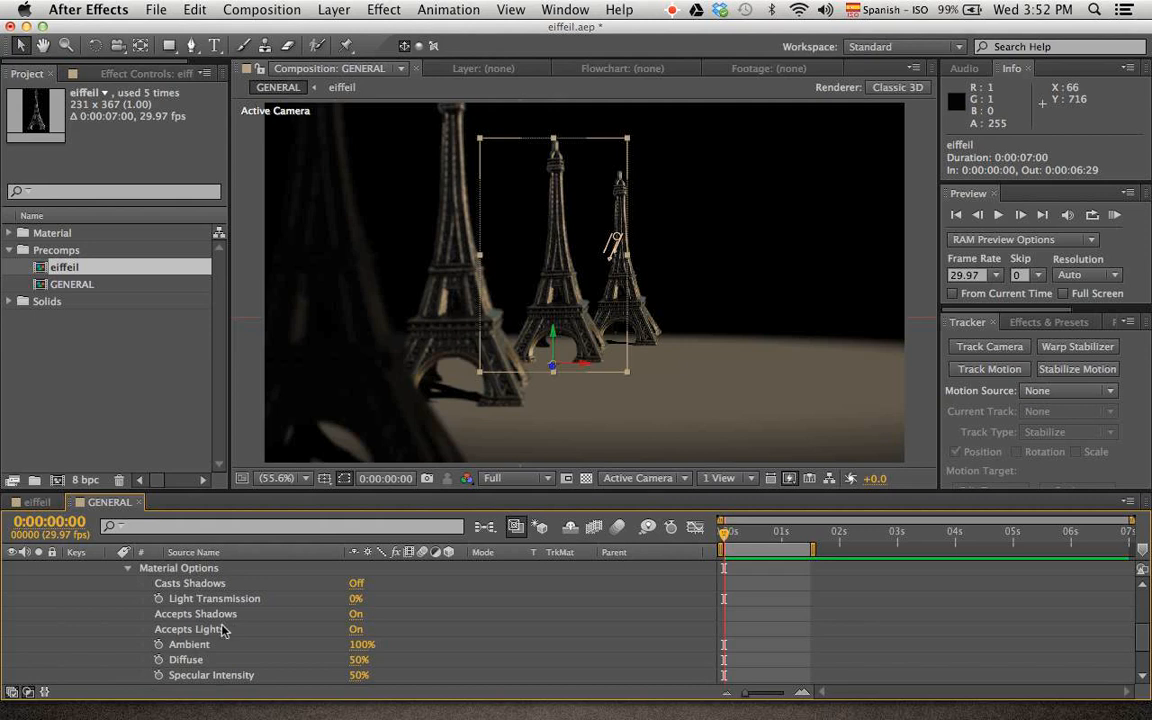
{"action": "left_click", "coordinate": [357, 586]}
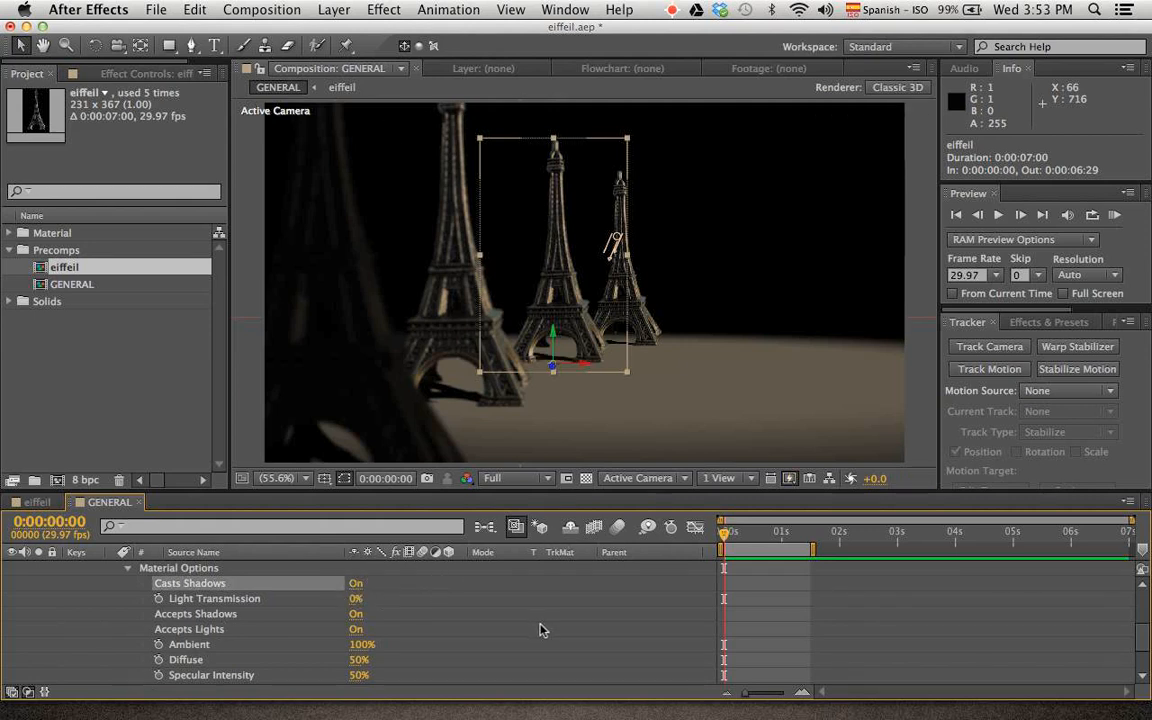
{"action": "left_click", "coordinate": [131, 568]}
{"action": "left_click", "coordinate": [112, 583]}
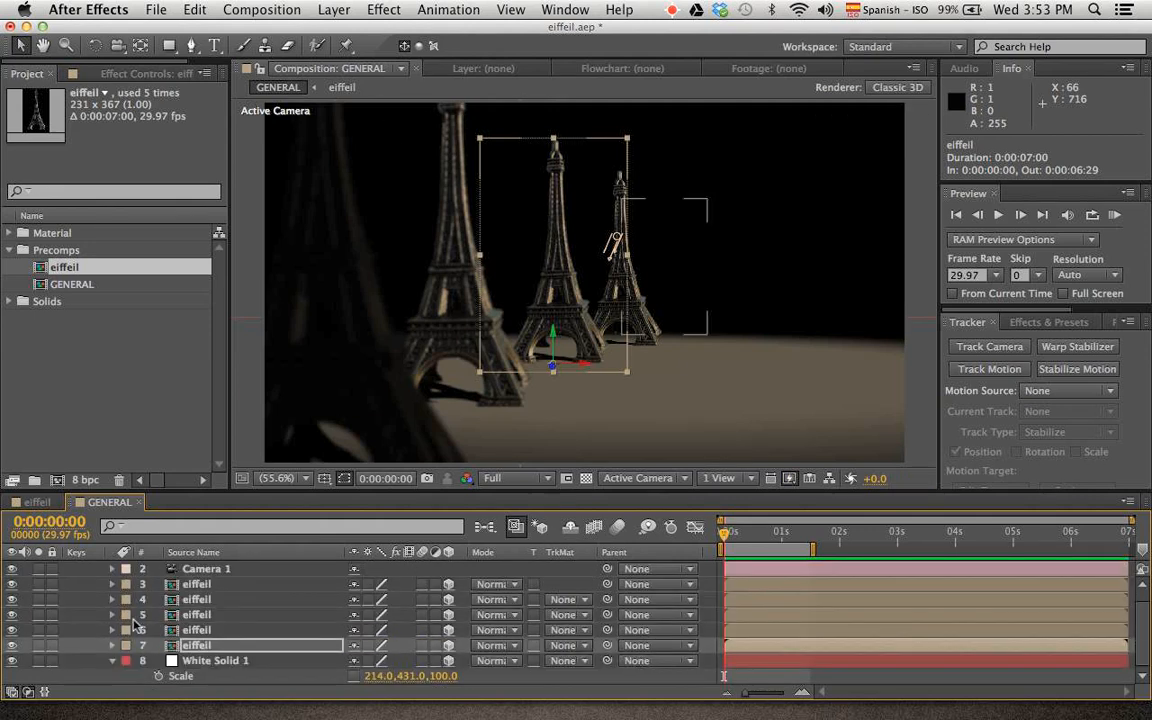
Clear the layer selection and save the project
{"action": "left_click", "coordinate": [311, 678]}
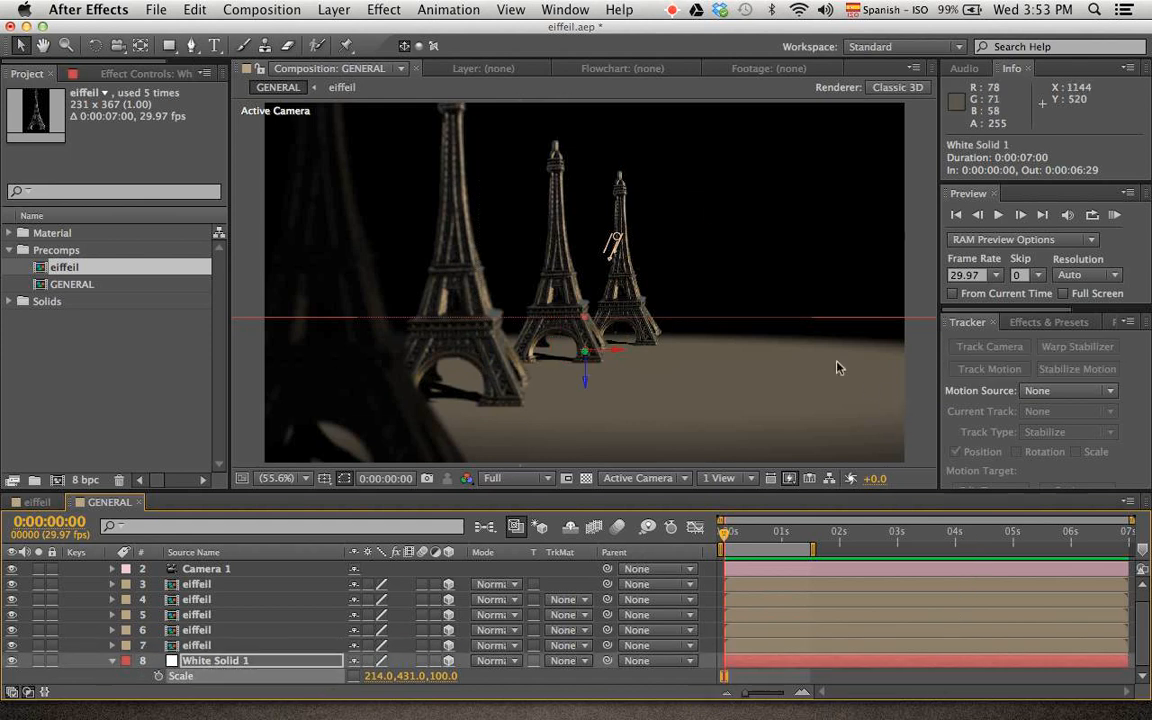
{"action": "left_click", "coordinate": [920, 132]}
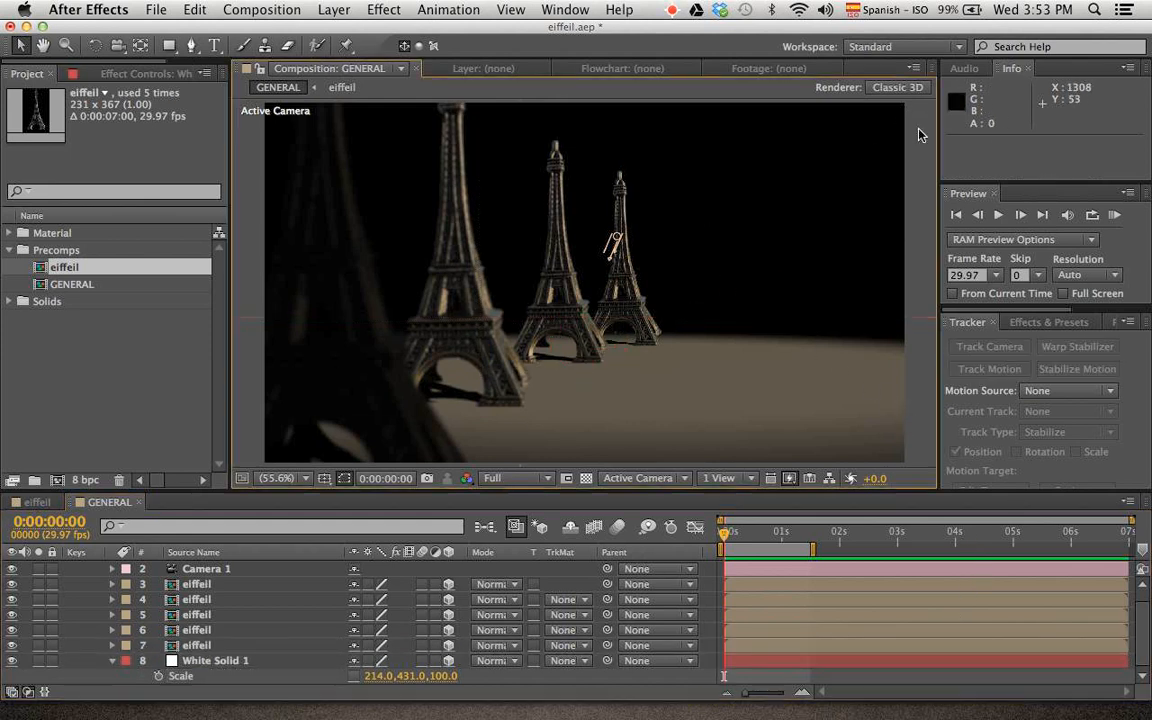
{"action": "key", "text": "super+s"}
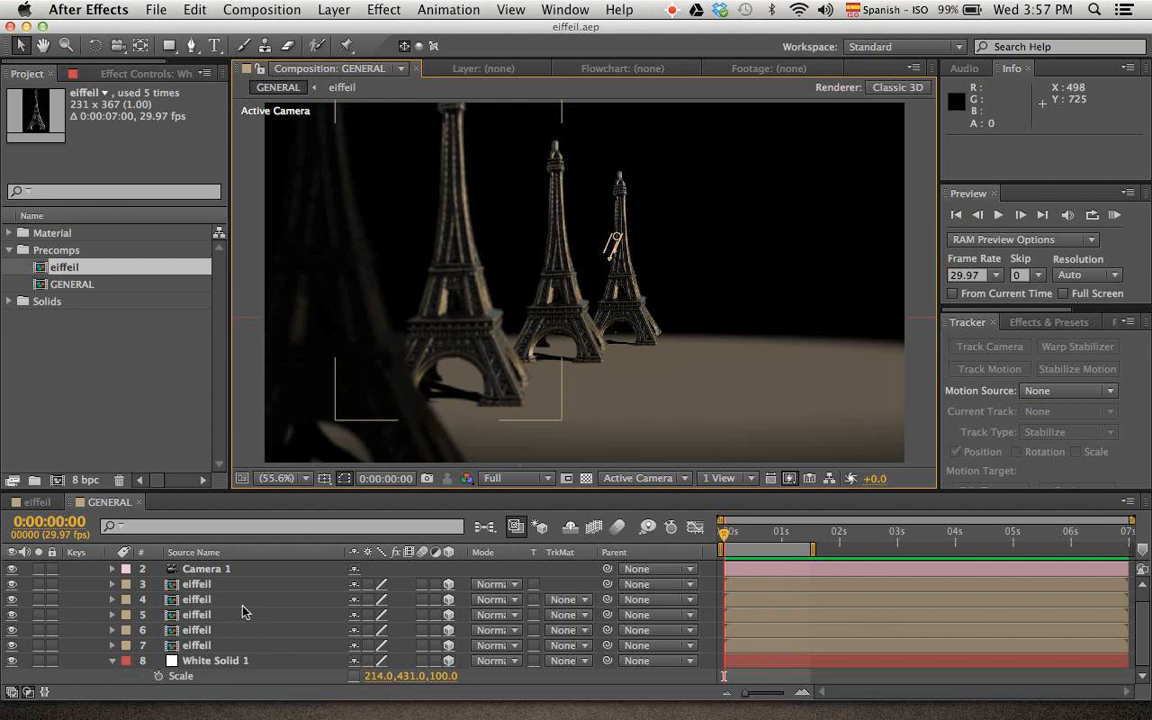
Move Light 1's point of interest to about 823, 482, -75 so the tower shadows change direction
{"action": "scroll", "coordinate": [244, 610], "scroll_direction": "up", "scroll_amount": 1}
{"action": "left_click", "coordinate": [219, 571]}
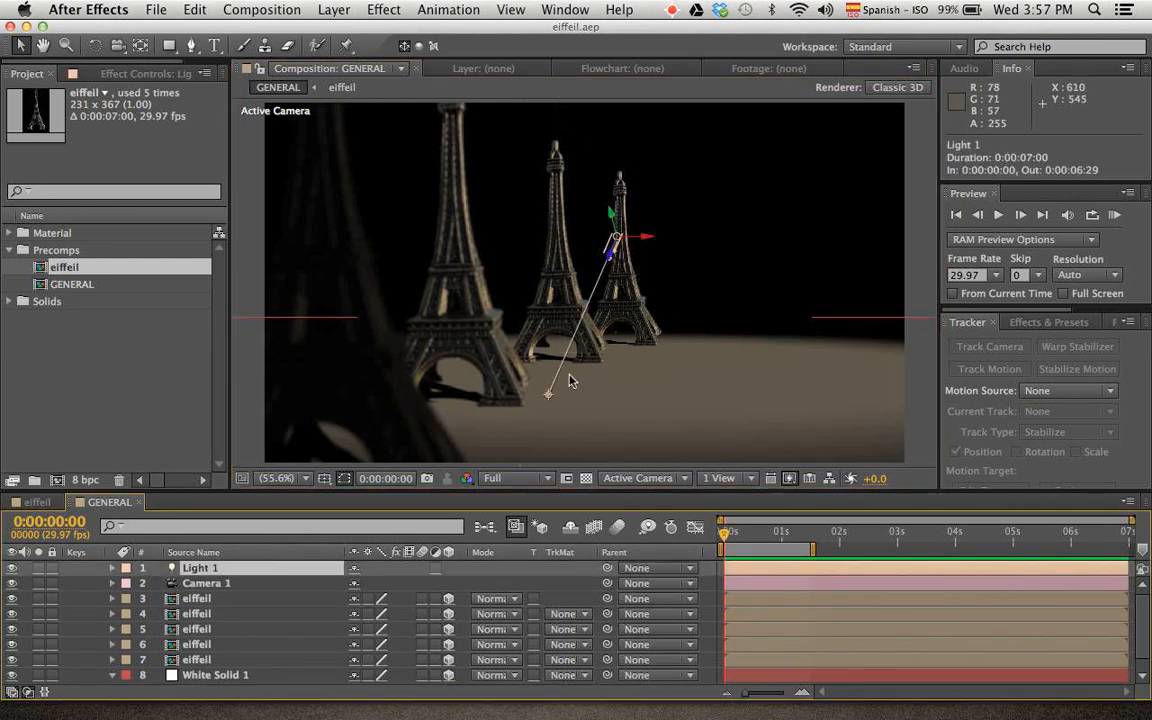
{"action": "left_click_drag", "start_coordinate": [549, 396], "coordinate": [680, 346]}
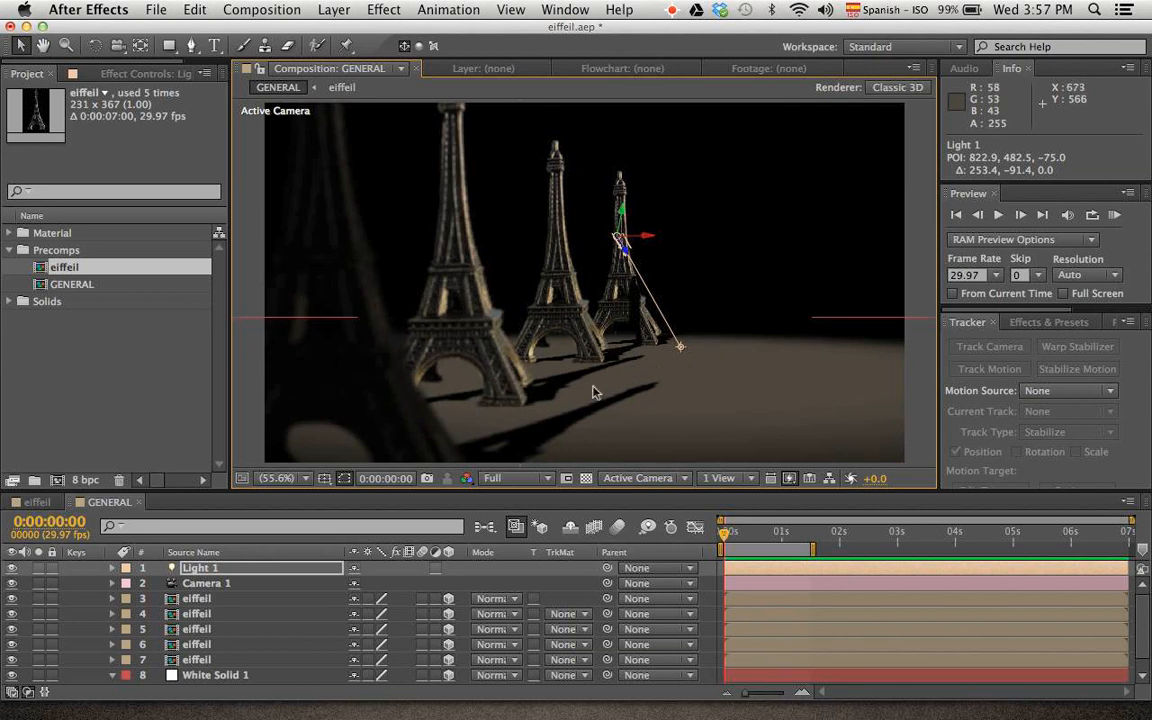
Display the composition in two horizontal views and move Light 1 to about 673, 377, -473
{"action": "left_click", "coordinate": [722, 478]}
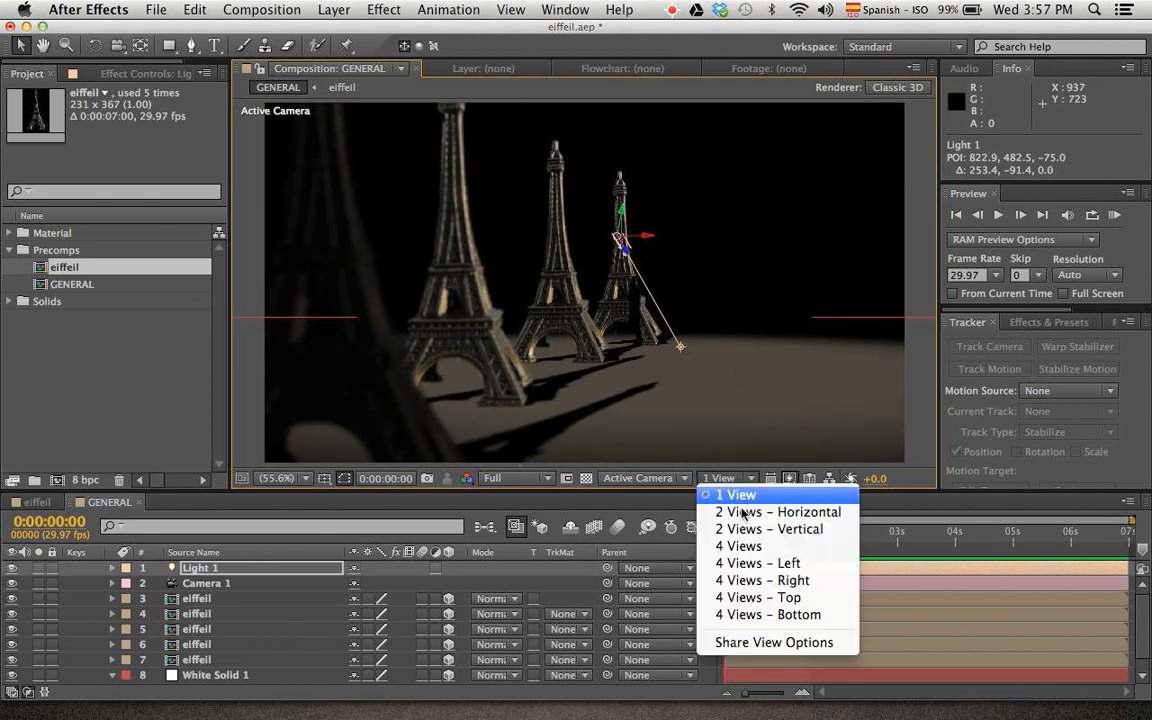
{"action": "left_click", "coordinate": [744, 521]}
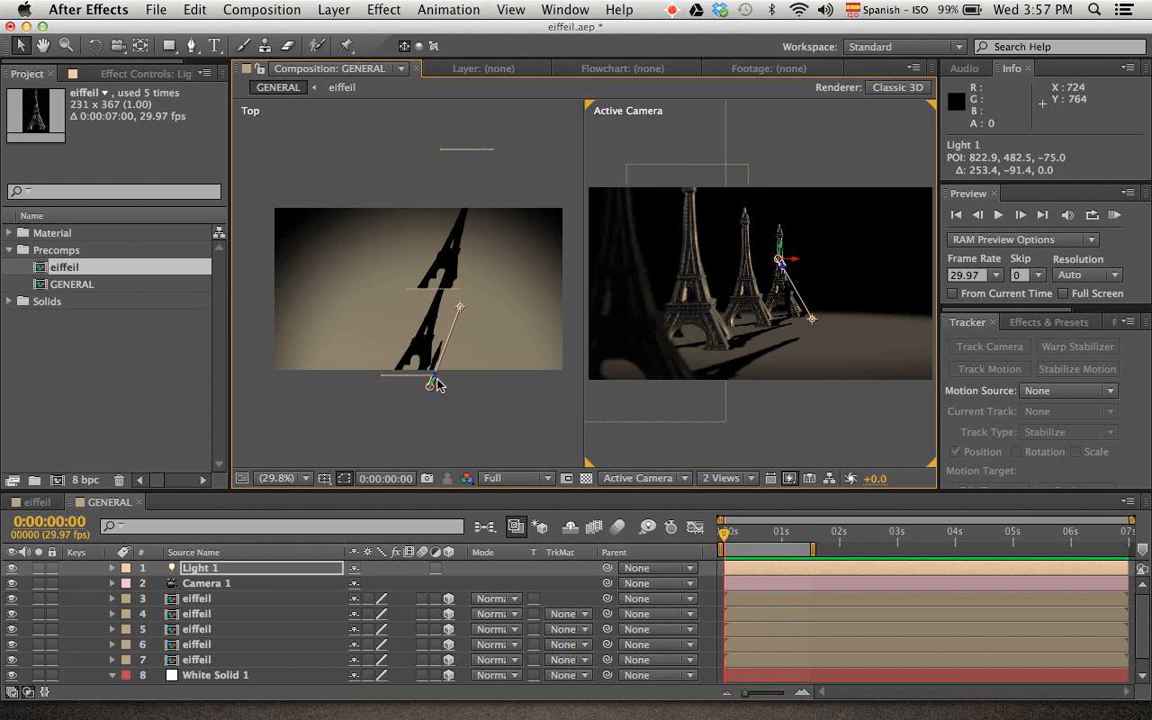
{"action": "left_click_drag", "start_coordinate": [437, 388], "coordinate": [464, 418]}
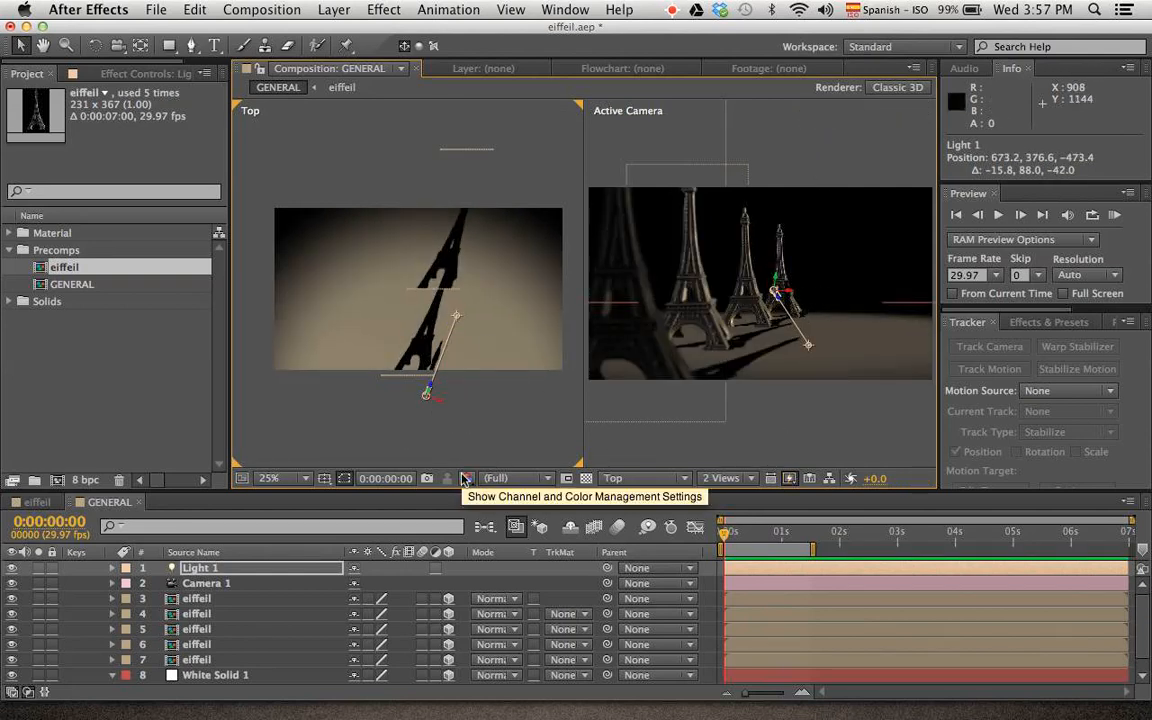
Delete Light 1 and set up a new light of type Spot in its place
{"action": "left_click", "coordinate": [224, 568]}
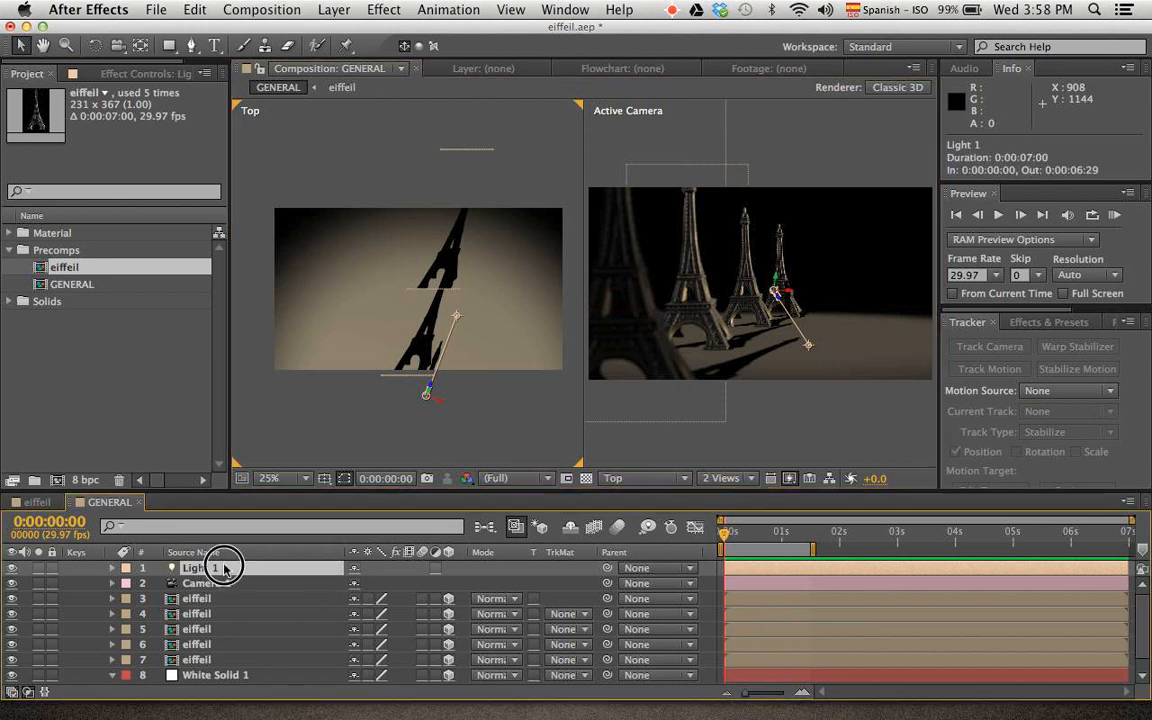
{"action": "key", "text": "Delete"}
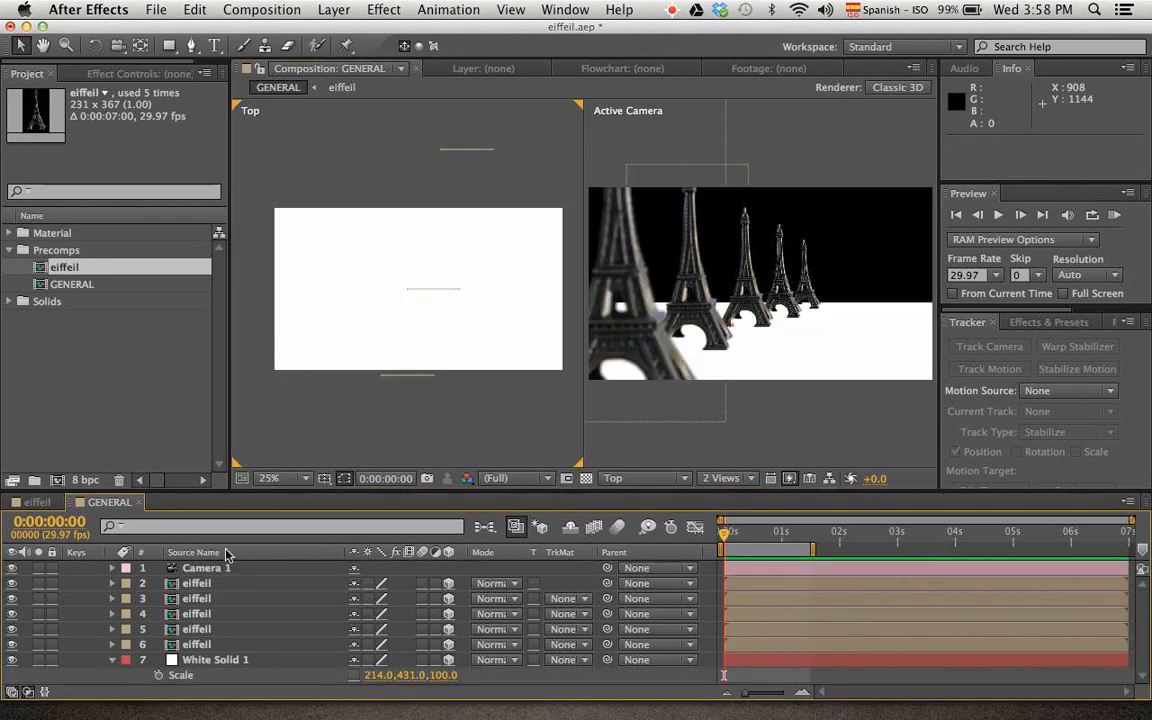
{"action": "right_click", "coordinate": [549, 156]}
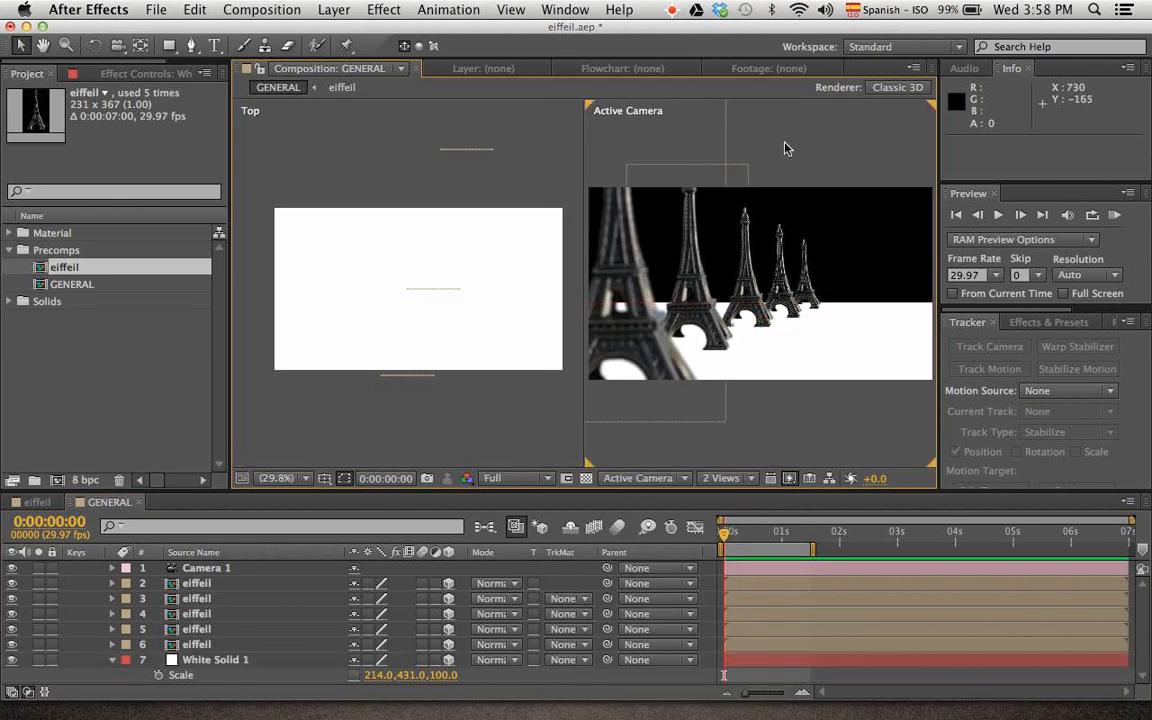
{"action": "right_click", "coordinate": [787, 148]}
{"action": "mouse_move", "coordinate": [797, 165]}
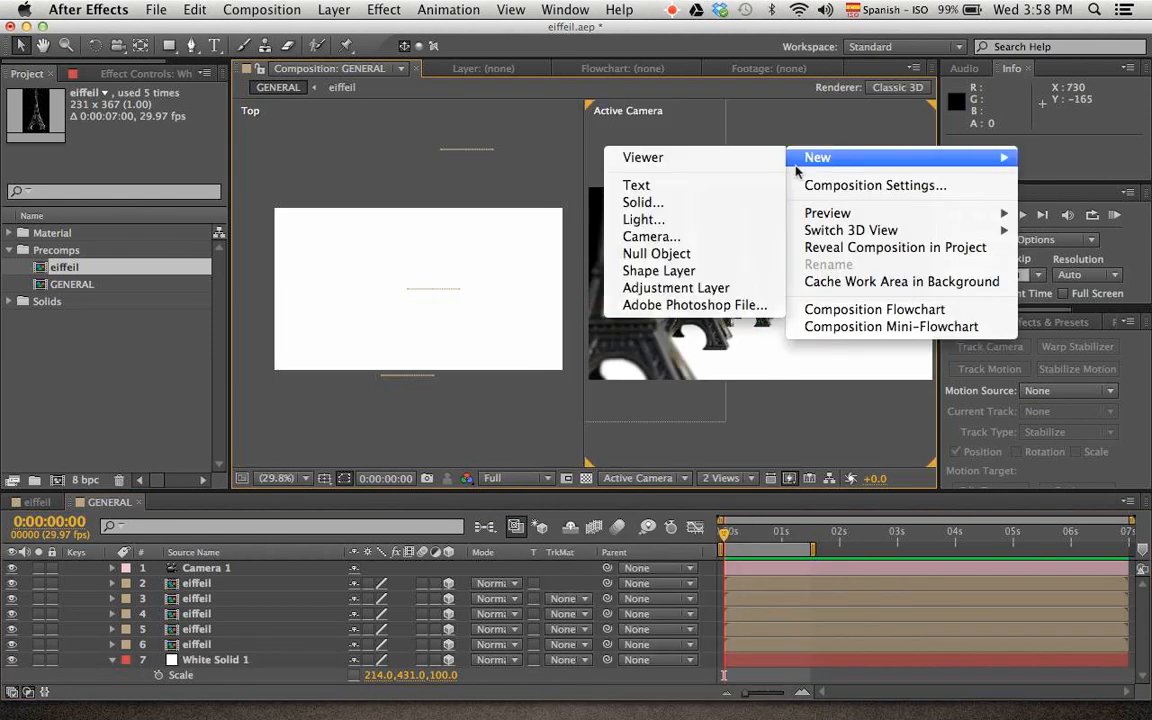
{"action": "left_click", "coordinate": [736, 219]}
{"action": "left_click", "coordinate": [308, 179]}
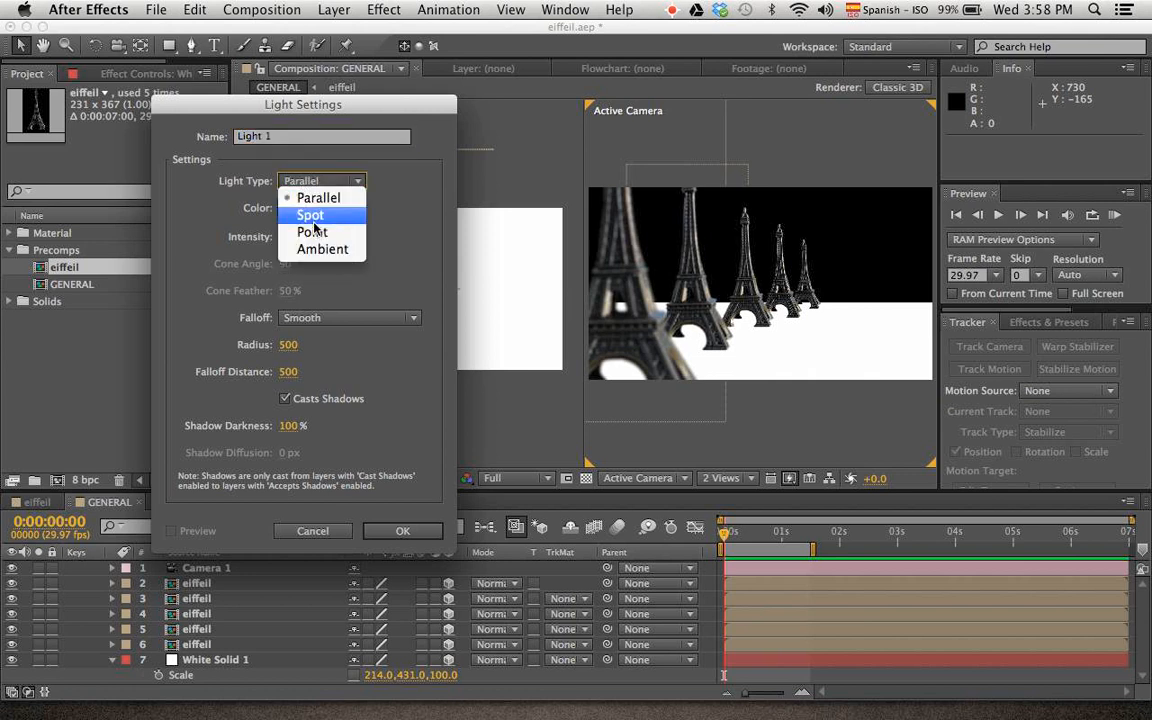
{"action": "left_click", "coordinate": [313, 220]}
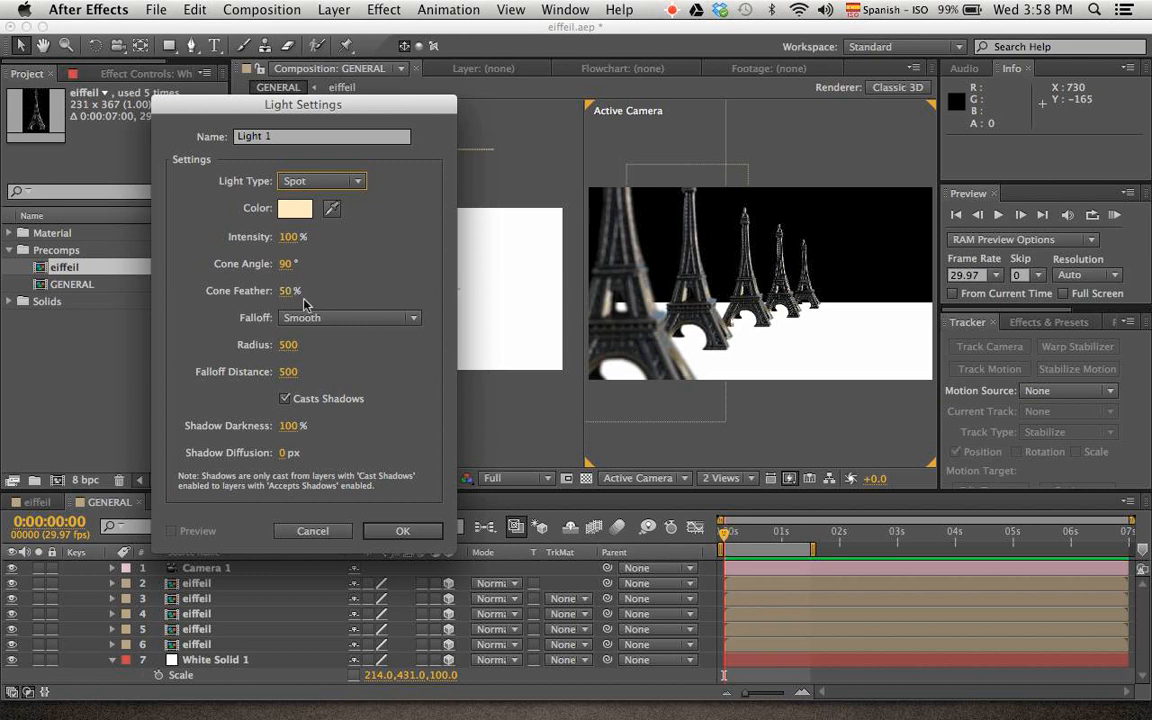
Create the spot light with Smooth falloff and a shadow diffusion of 61 px
{"action": "left_click", "coordinate": [330, 317]}
{"action": "left_click", "coordinate": [366, 306]}
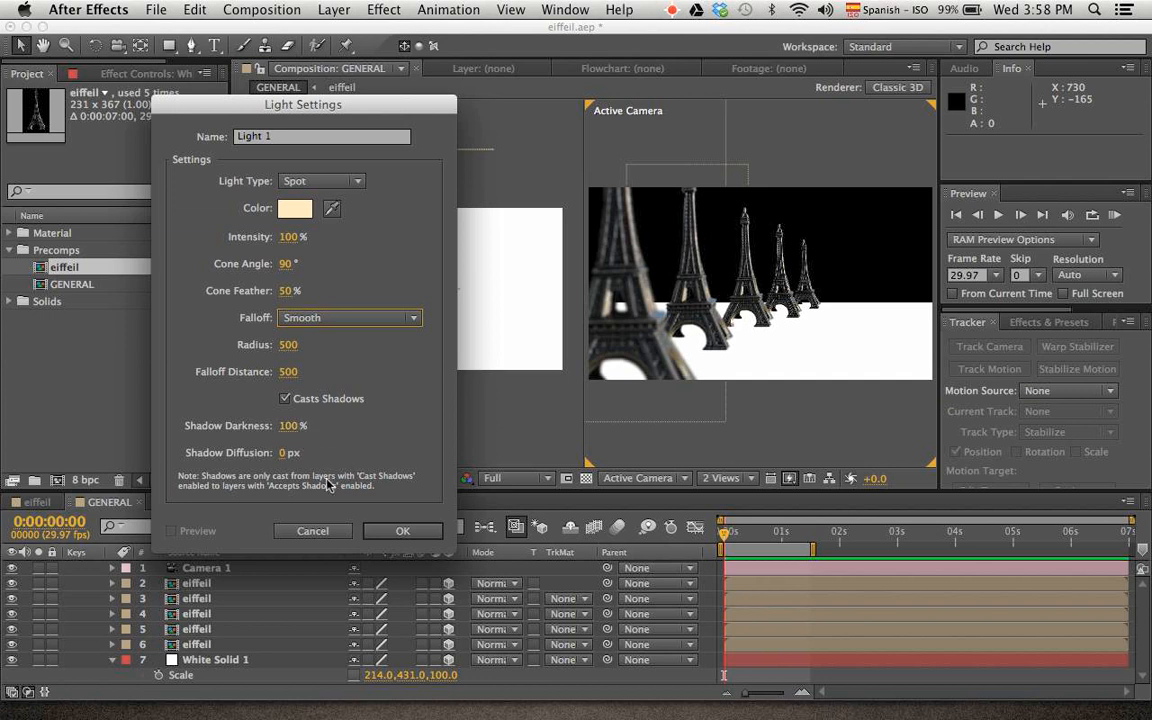
{"action": "mouse_move", "coordinate": [293, 458]}
{"action": "left_mouse_down"}
{"action": "mouse_move", "coordinate": [357, 463]}
{"action": "mouse_move", "coordinate": [296, 467]}
{"action": "left_mouse_up"}
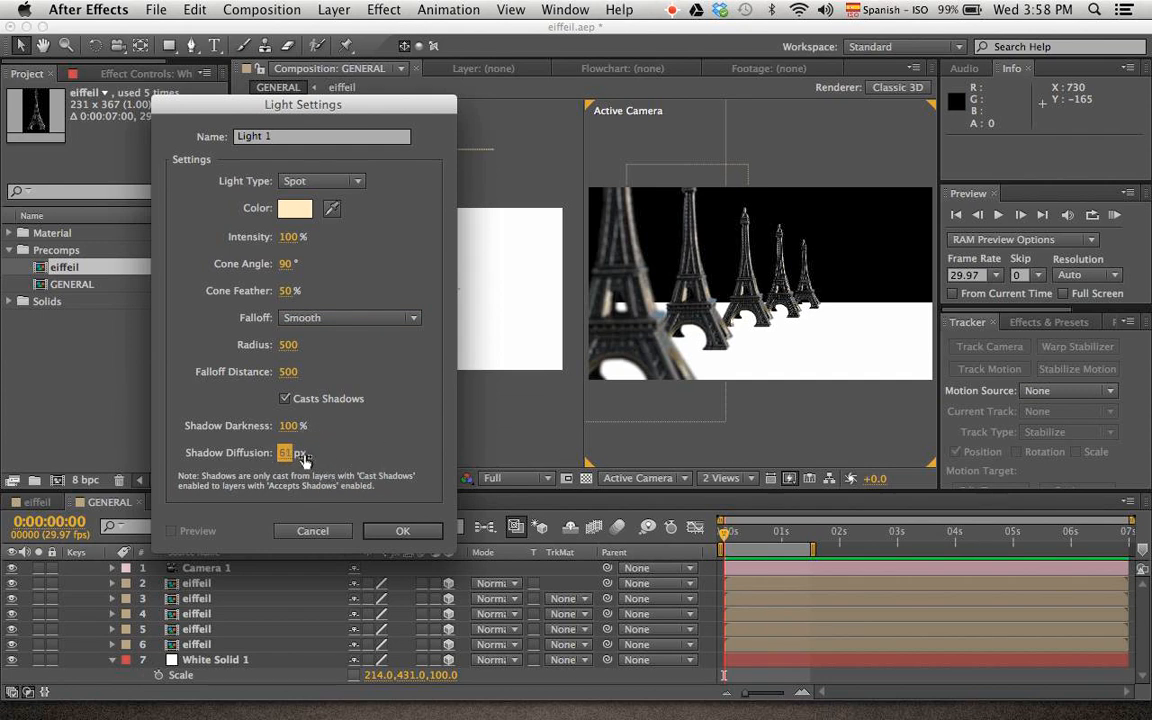
{"action": "left_click", "coordinate": [400, 529]}
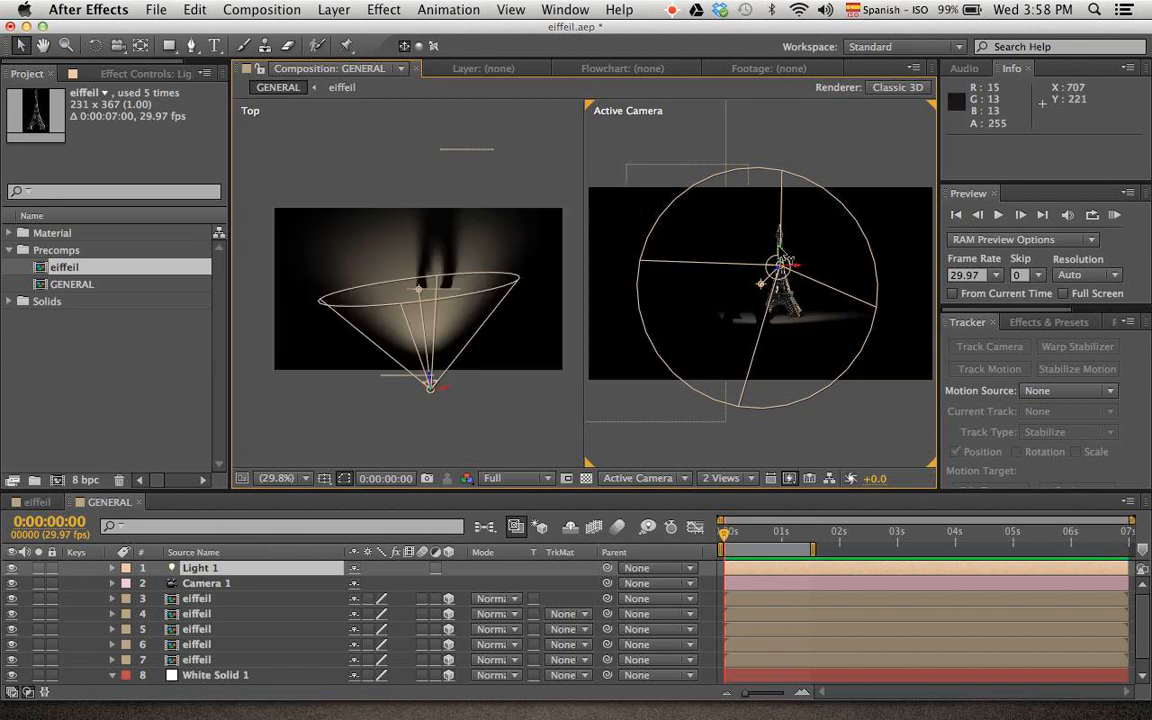
Move Light 1 to about 588, 219, -1215 with its point of interest at about 419, 273, -442
{"action": "left_click_drag", "start_coordinate": [429, 388], "coordinate": [414, 432]}
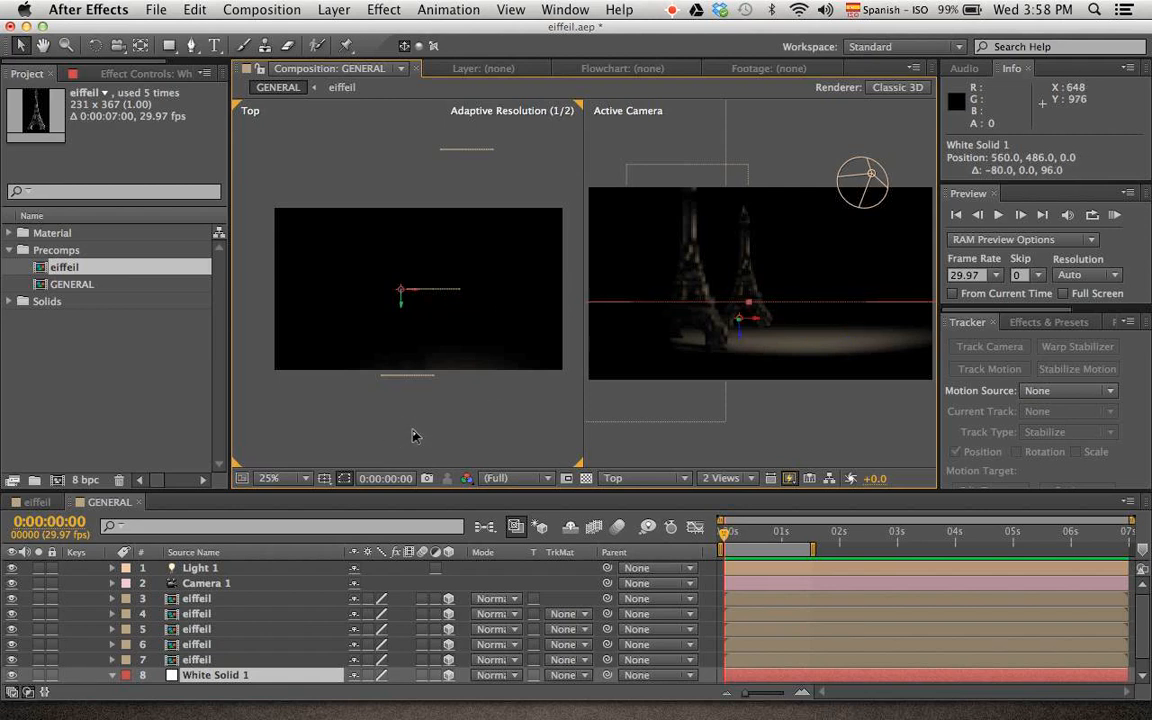
{"action": "left_click", "coordinate": [200, 567]}
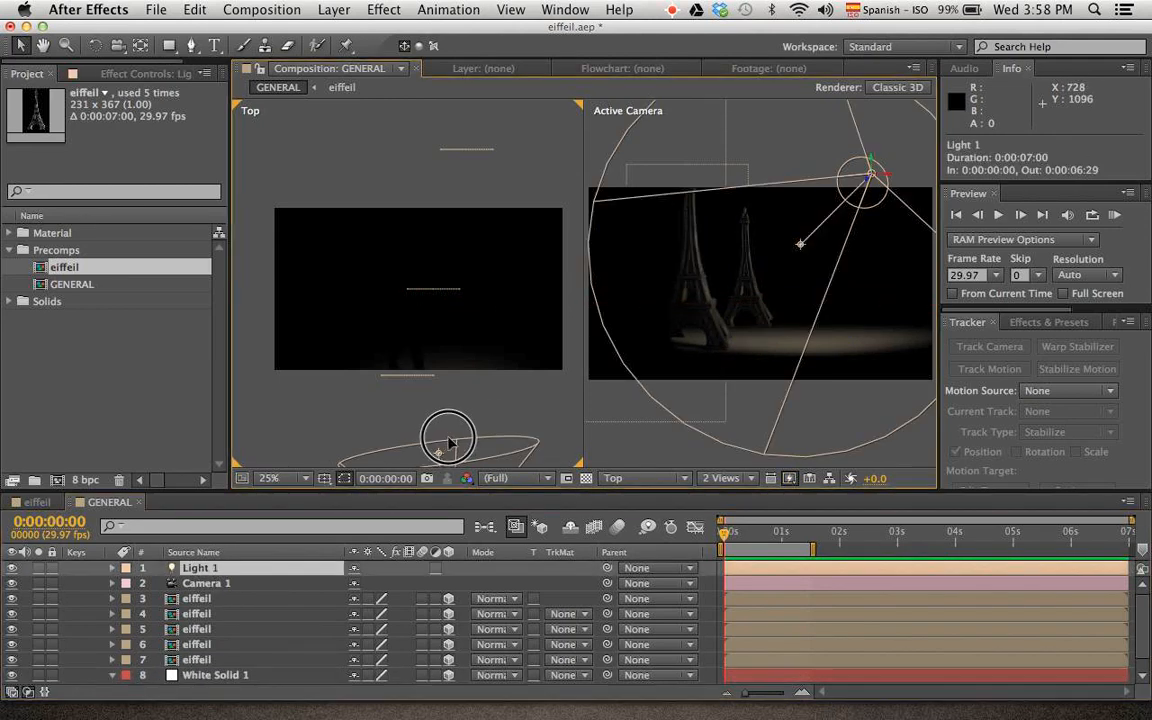
{"action": "left_click_drag", "start_coordinate": [437, 455], "coordinate": [411, 378]}
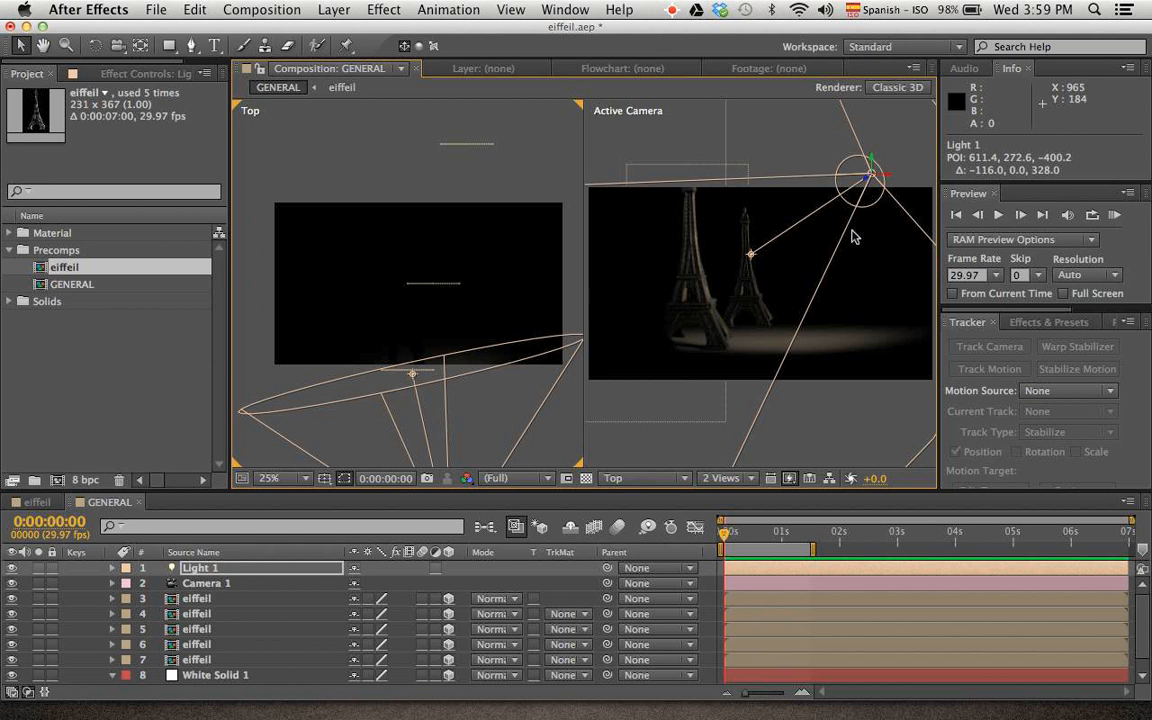
{"action": "left_click_drag", "start_coordinate": [873, 184], "coordinate": [838, 203]}
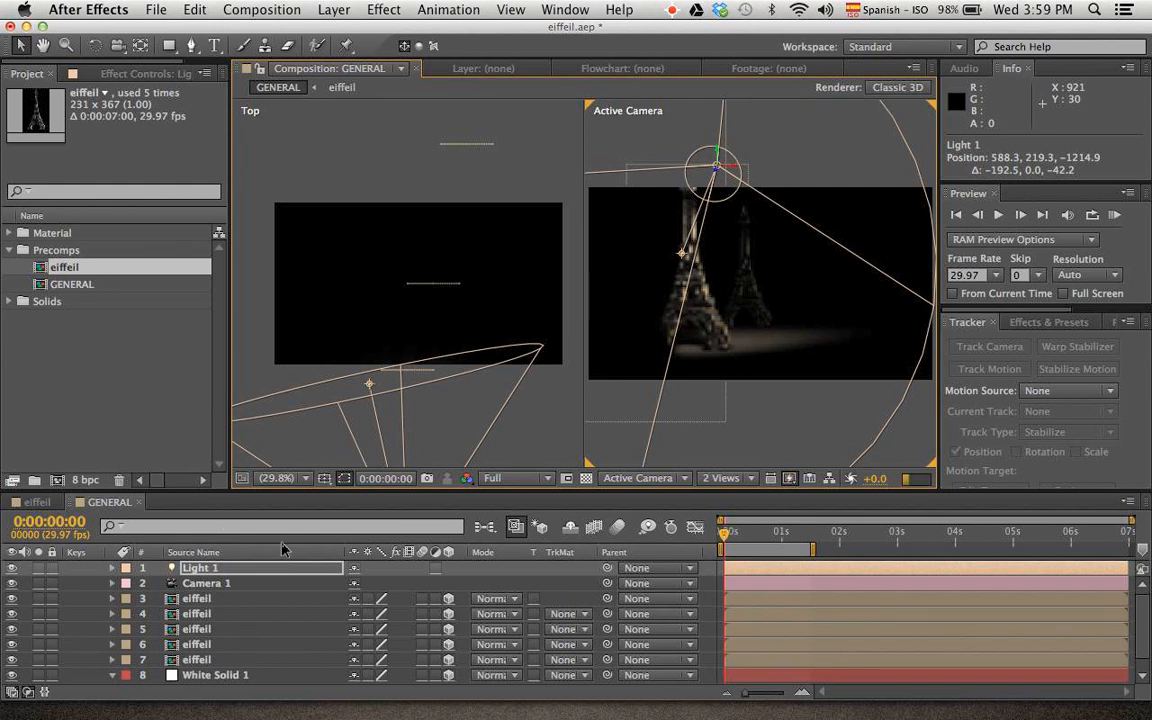
Raise Light 1 to a Y position of about -156 and set its X Rotation to -19°
{"action": "left_click", "coordinate": [112, 568]}
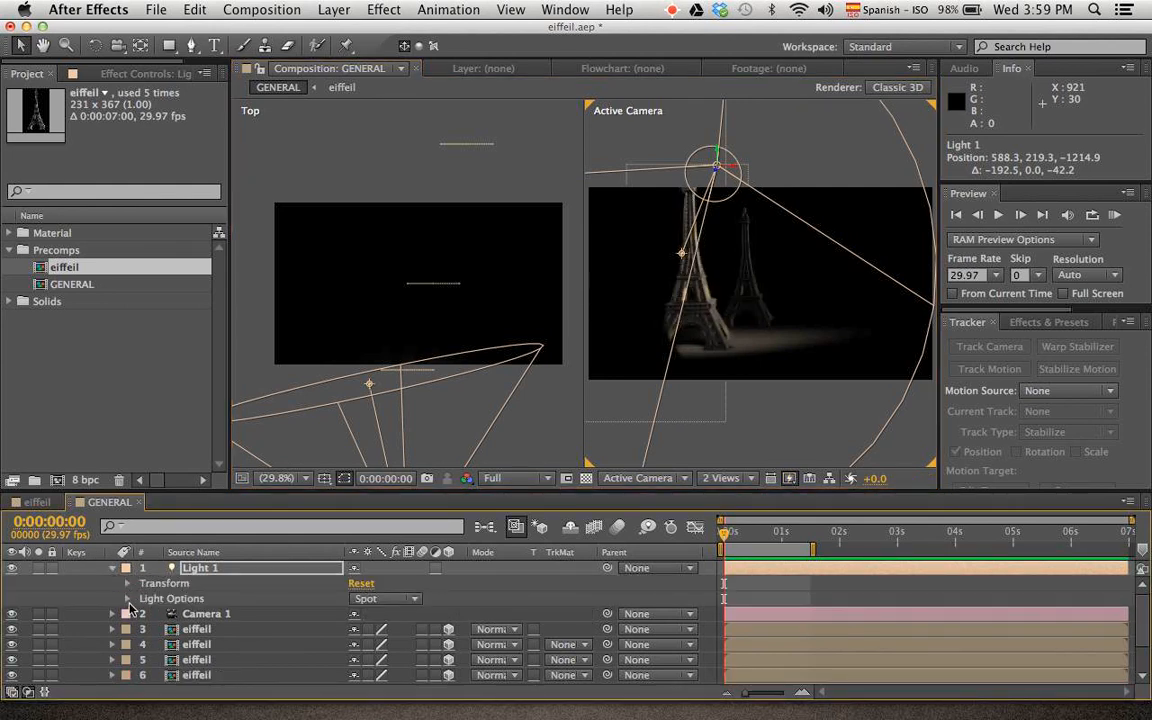
{"action": "left_click", "coordinate": [129, 584]}
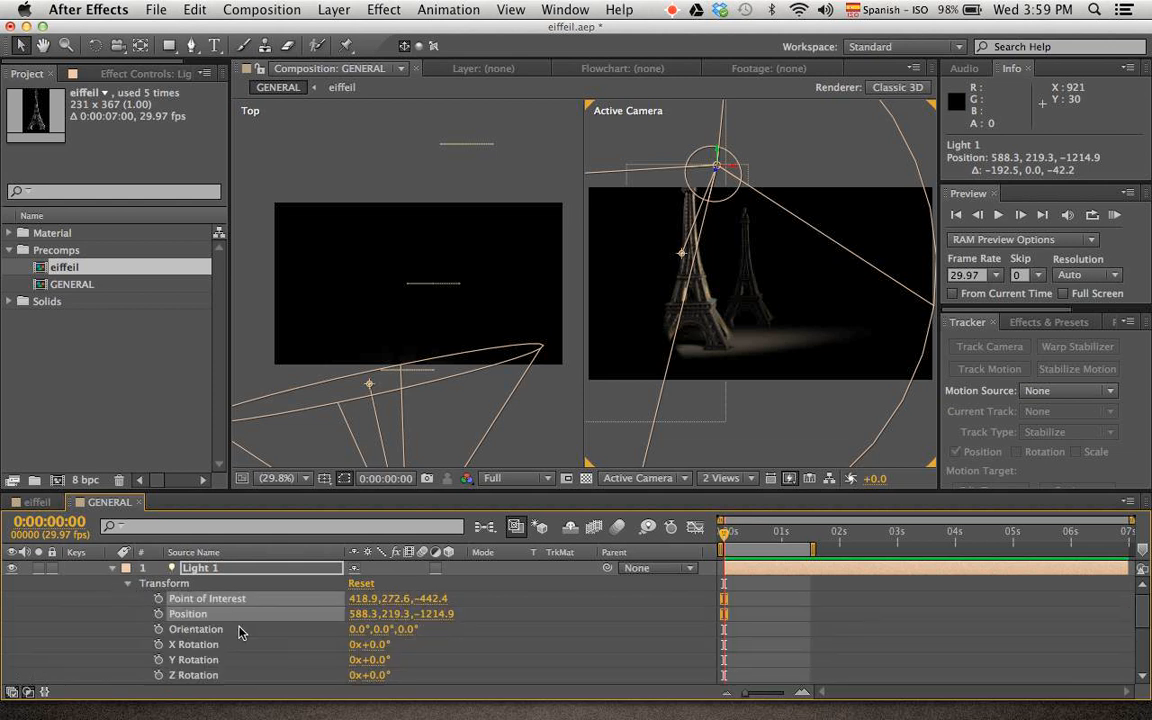
{"action": "scroll", "coordinate": [257, 633], "scroll_direction": "down", "scroll_amount": 1}
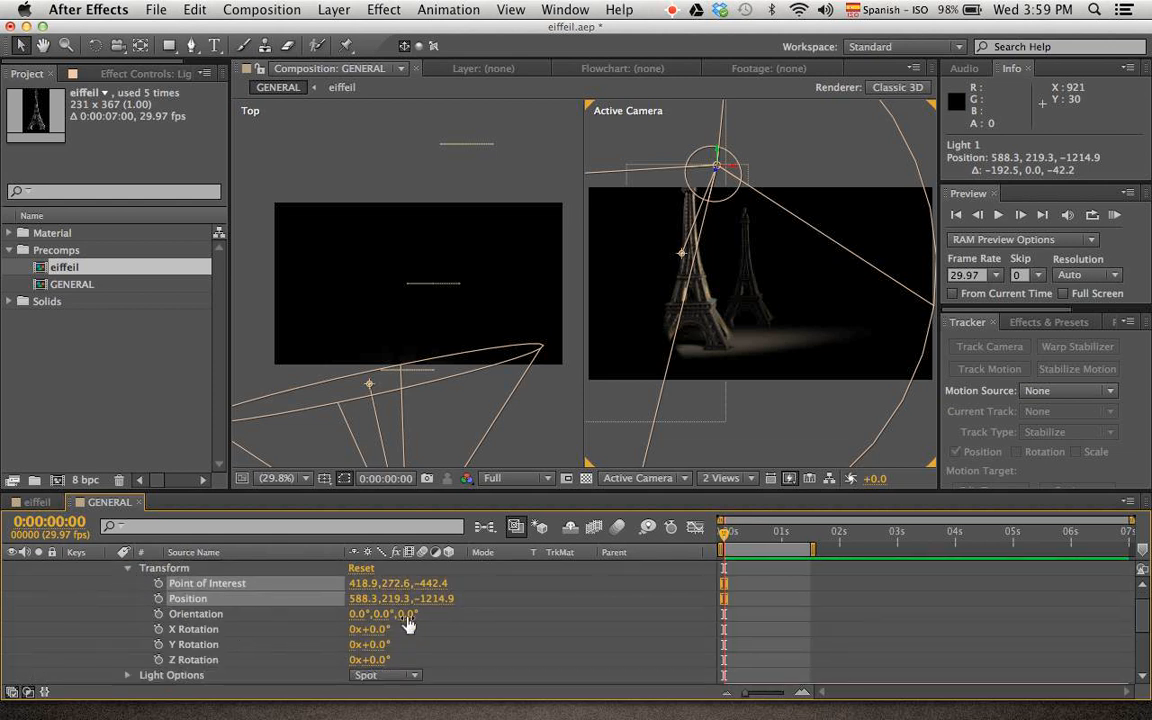
{"action": "left_click_drag", "start_coordinate": [378, 632], "coordinate": [9, 645]}
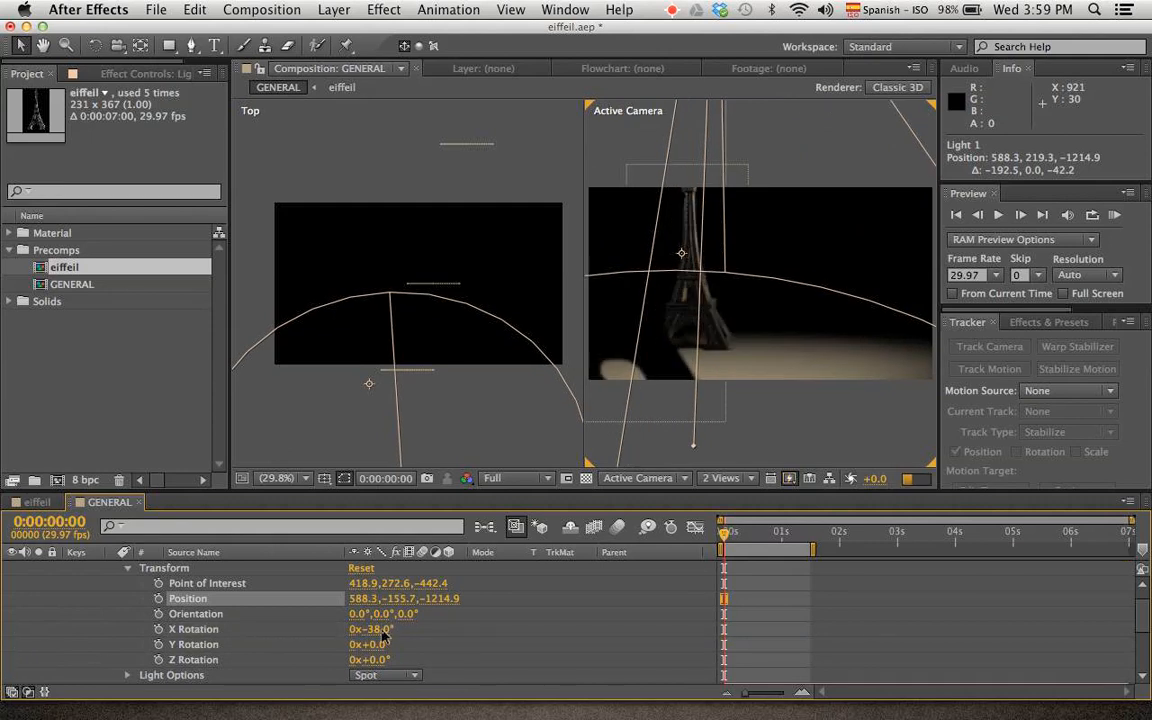
{"action": "left_click_drag", "start_coordinate": [382, 637], "coordinate": [406, 630]}
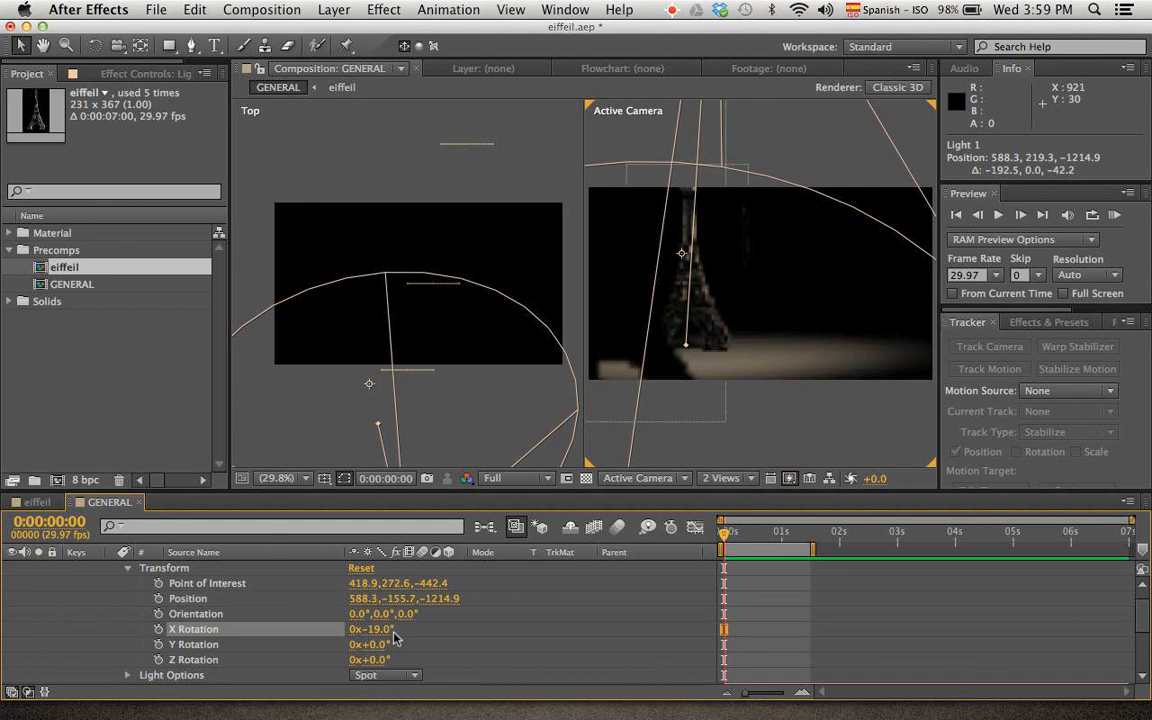
Set Light 1's cone angle to 180°, cone feather to 100% and intensity to 510%
{"action": "scroll", "coordinate": [180, 600], "scroll_direction": "down", "scroll_amount": 5}
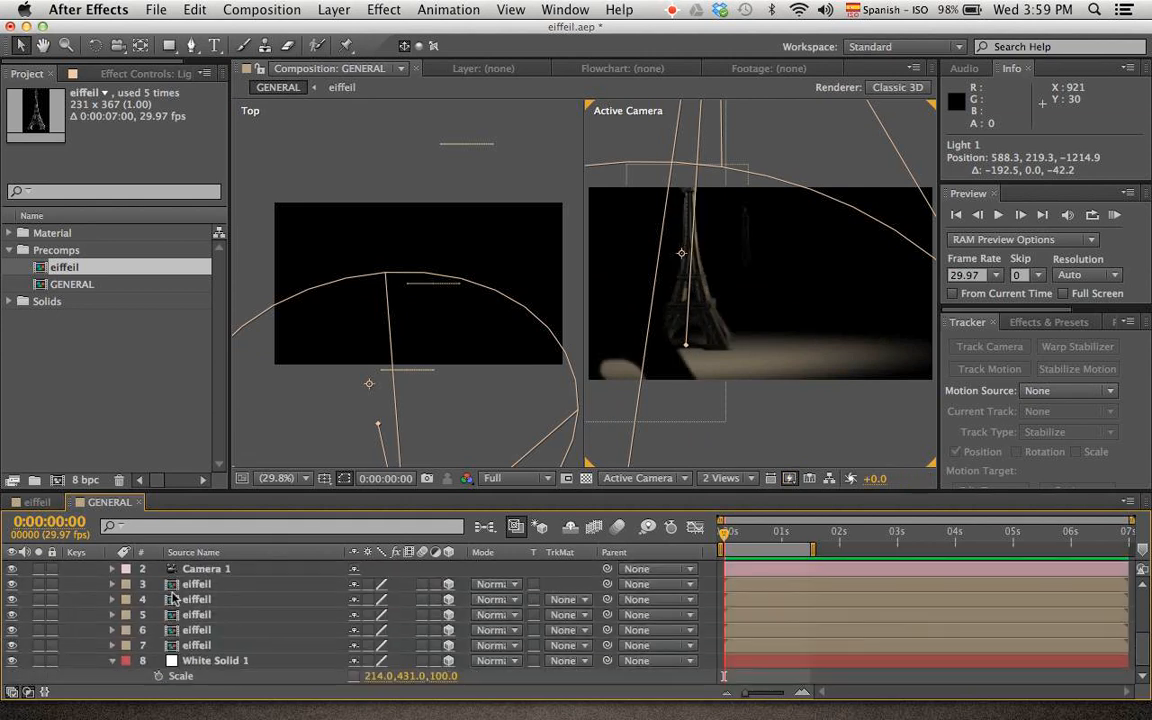
{"action": "scroll", "coordinate": [173, 598], "scroll_direction": "up", "scroll_amount": 4}
{"action": "left_click", "coordinate": [125, 661]}
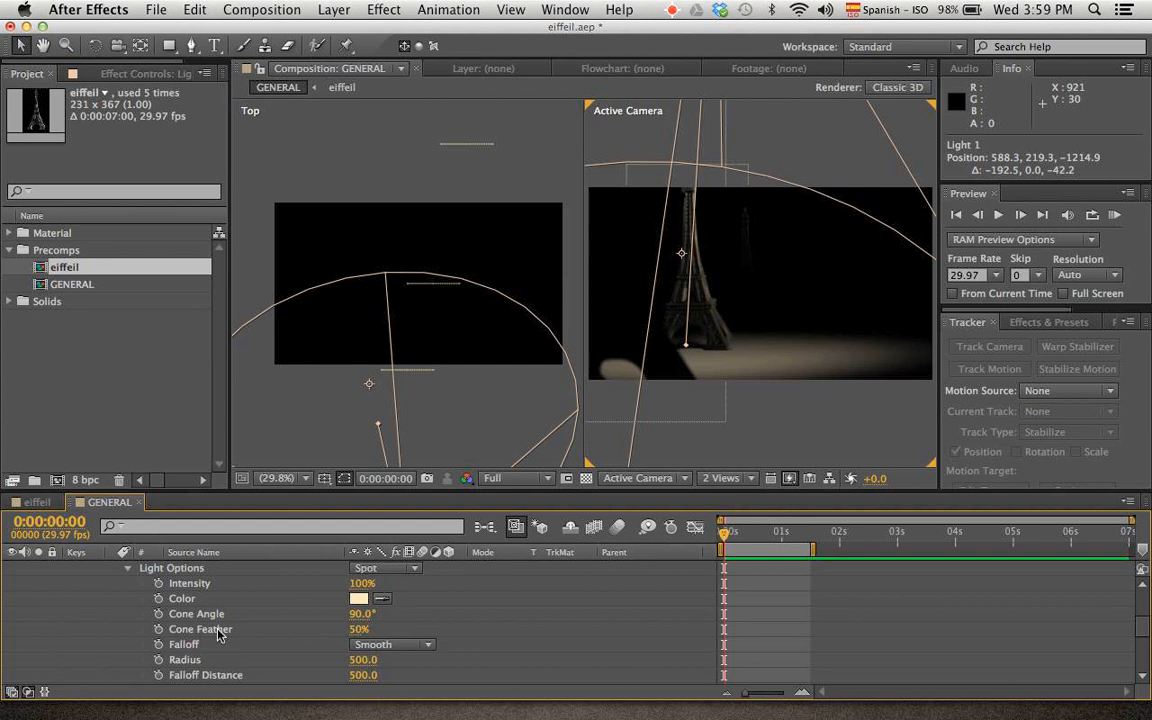
{"action": "scroll", "coordinate": [218, 633], "scroll_direction": "down", "scroll_amount": 1}
{"action": "left_click_drag", "start_coordinate": [362, 603], "coordinate": [442, 622]}
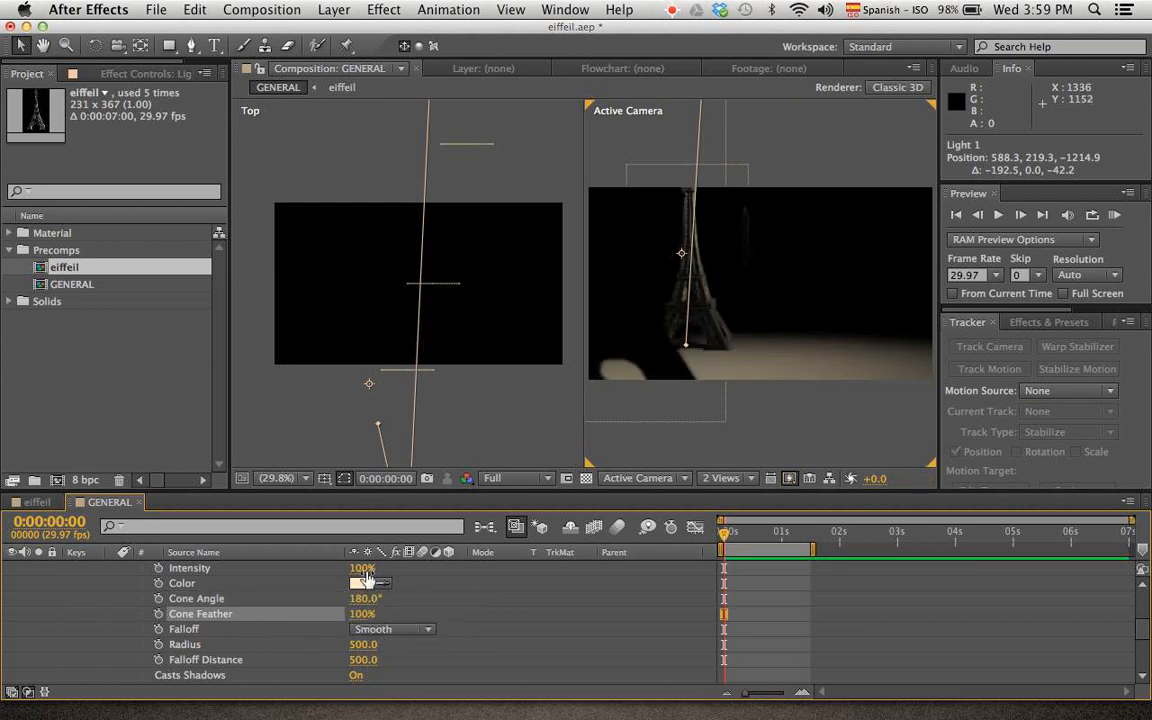
{"action": "left_click_drag", "start_coordinate": [366, 578], "coordinate": [710, 585]}
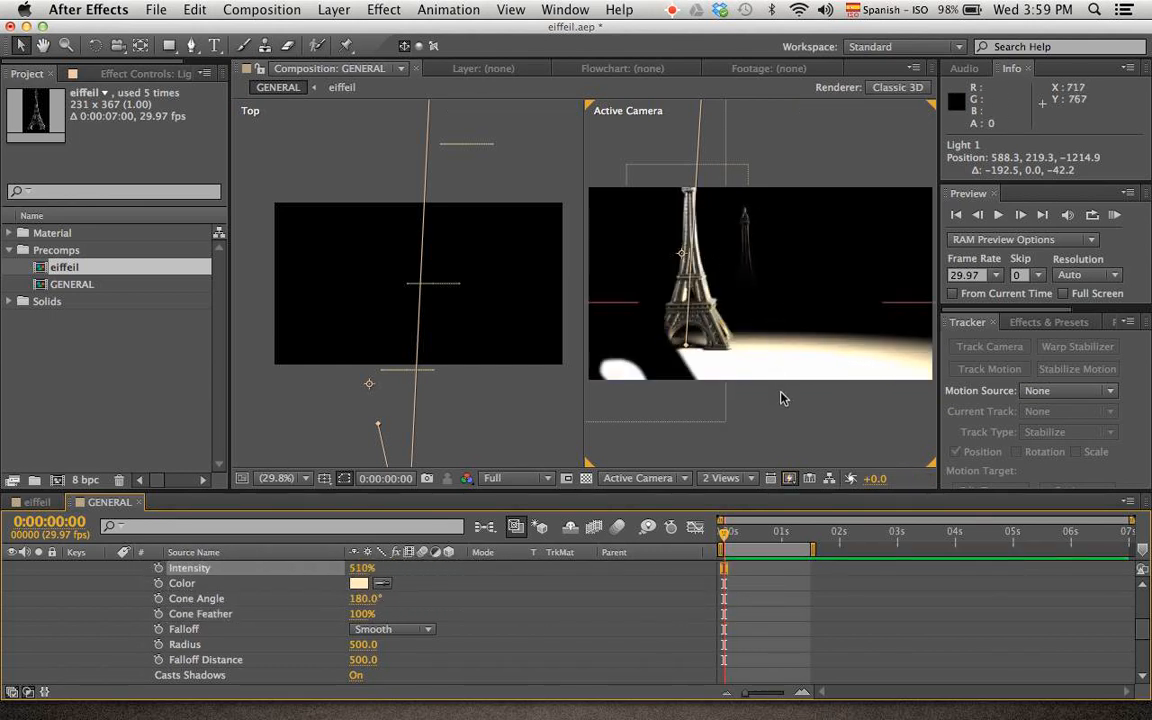
Display the composition in a single Active Camera view and clear the layer selection to examine the lighting
{"action": "left_click", "coordinate": [711, 478]}
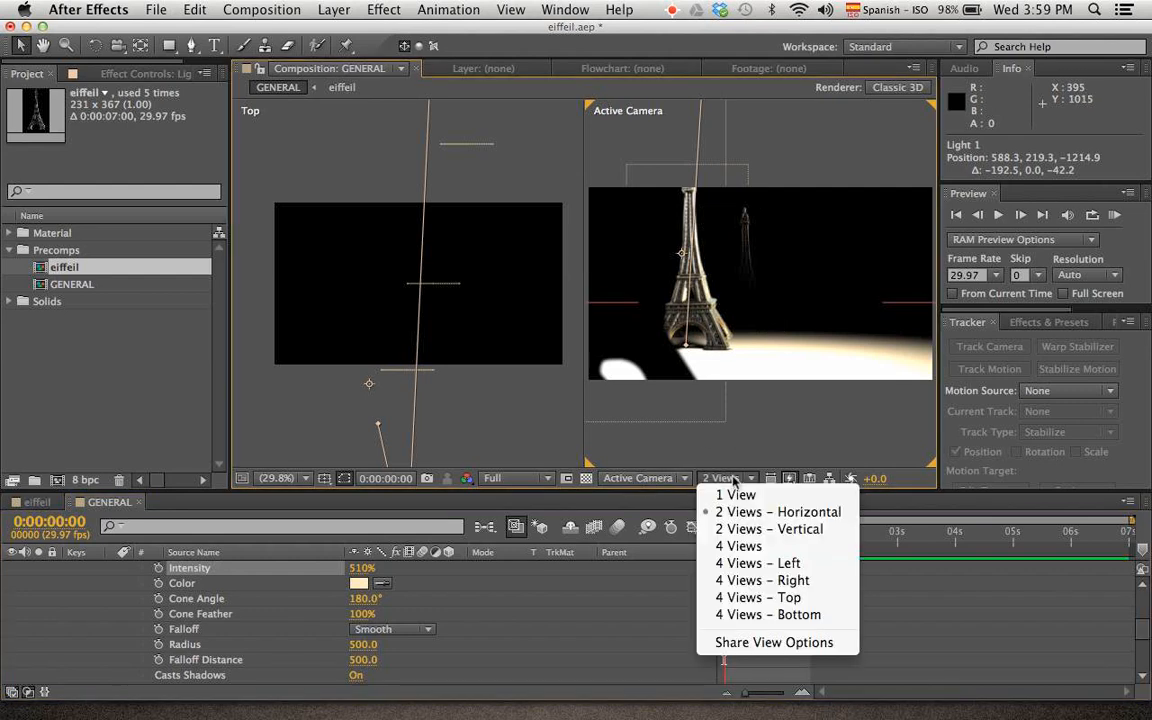
{"action": "left_click", "coordinate": [740, 419]}
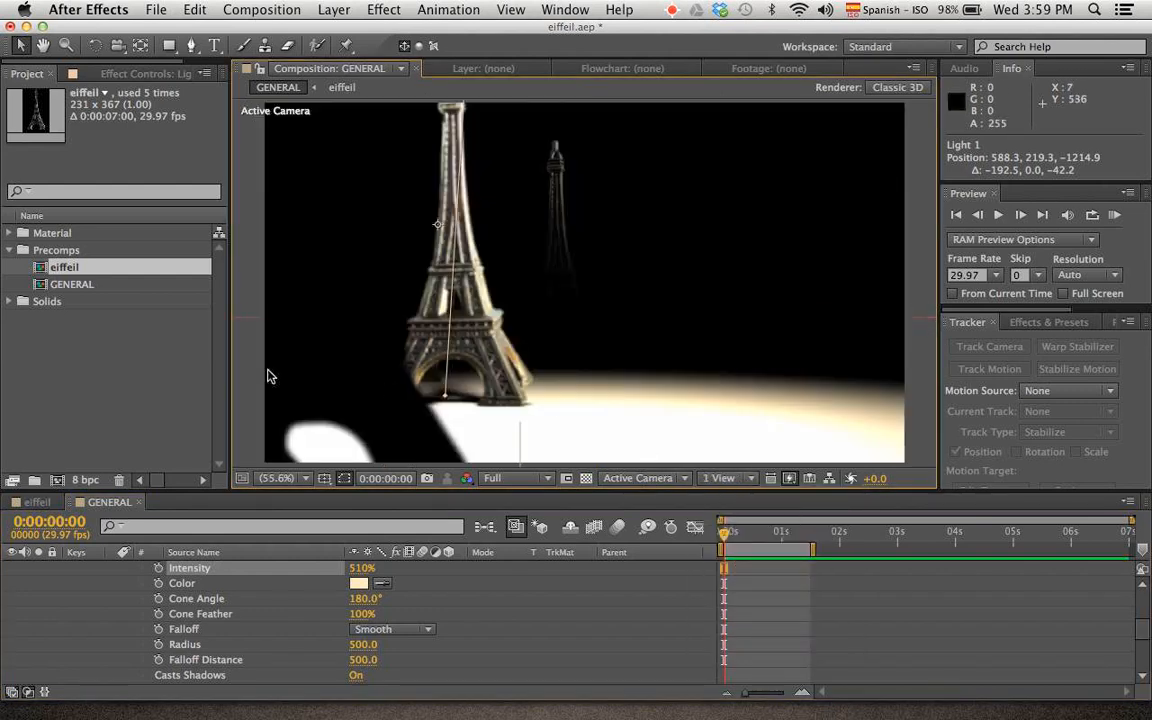
{"action": "left_click", "coordinate": [885, 619]}
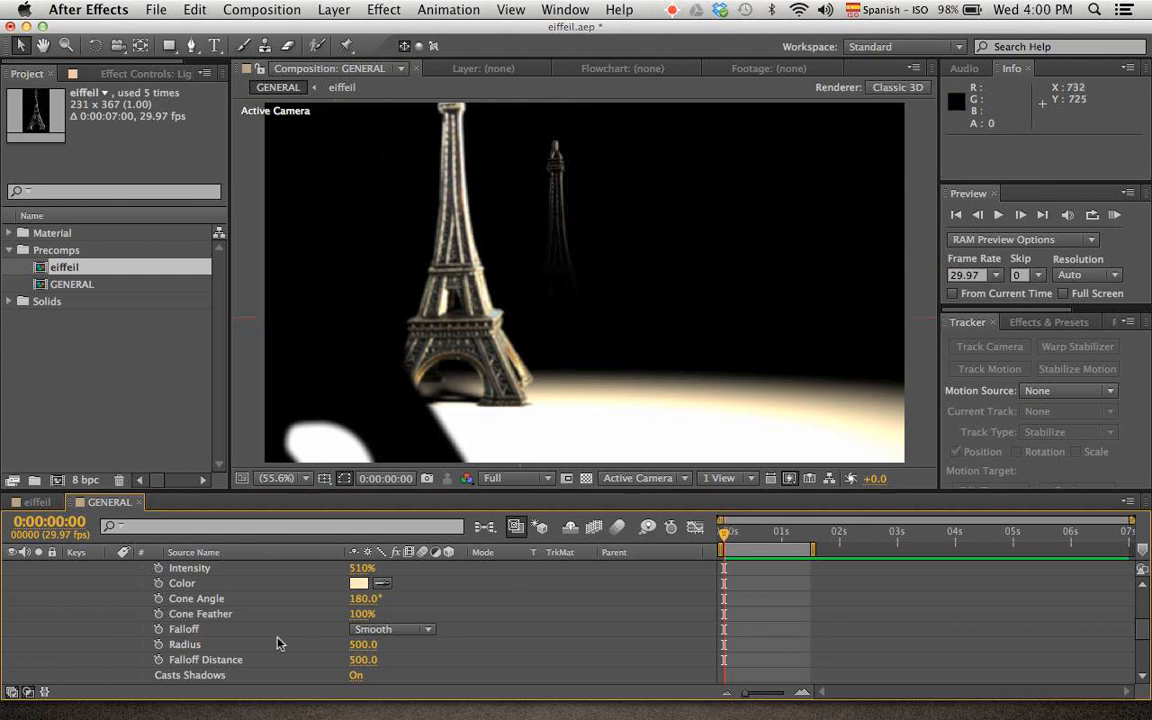
{"action": "scroll", "coordinate": [279, 643], "scroll_direction": "up", "scroll_amount": 5}
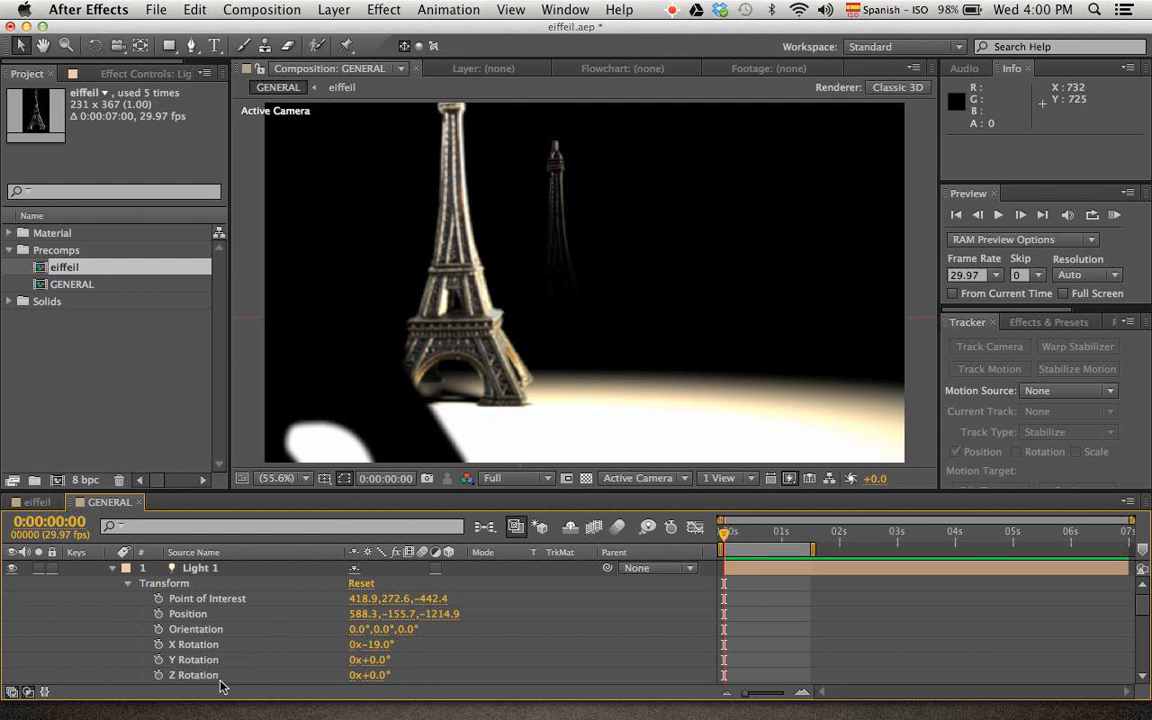
Replace Light 1 with a new light of type Point, keeping Smooth falloff and 61 px shadow diffusion
{"action": "left_click", "coordinate": [230, 569]}
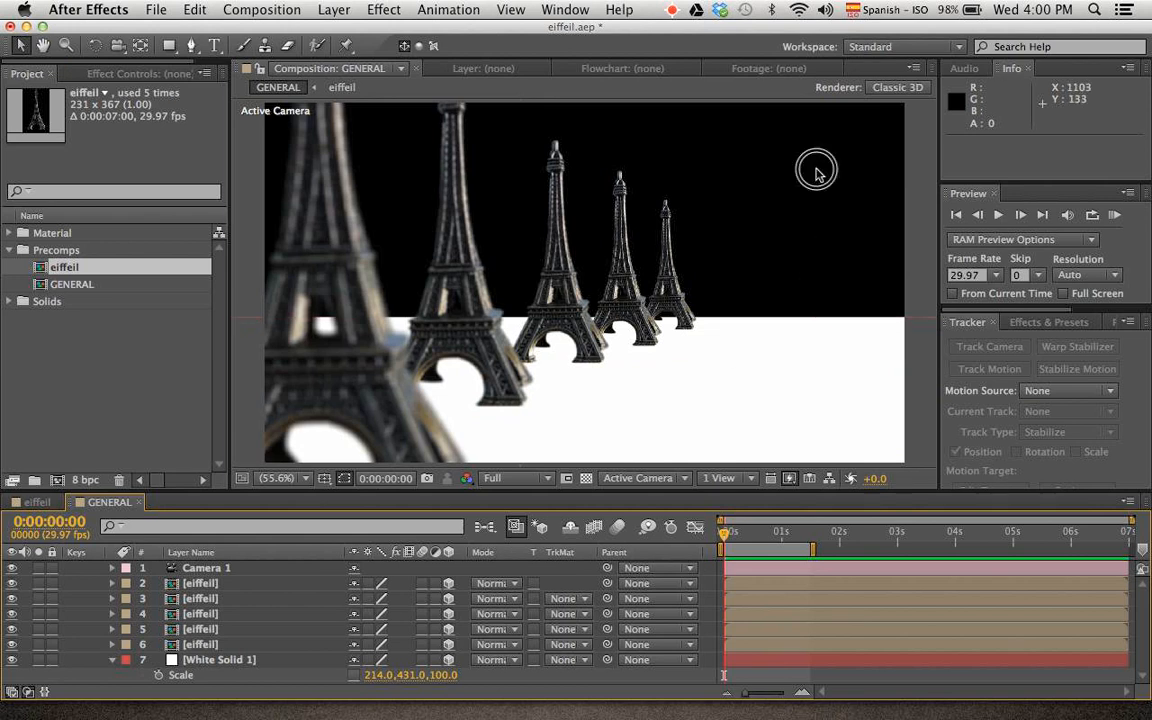
{"action": "left_click", "coordinate": [851, 199]}
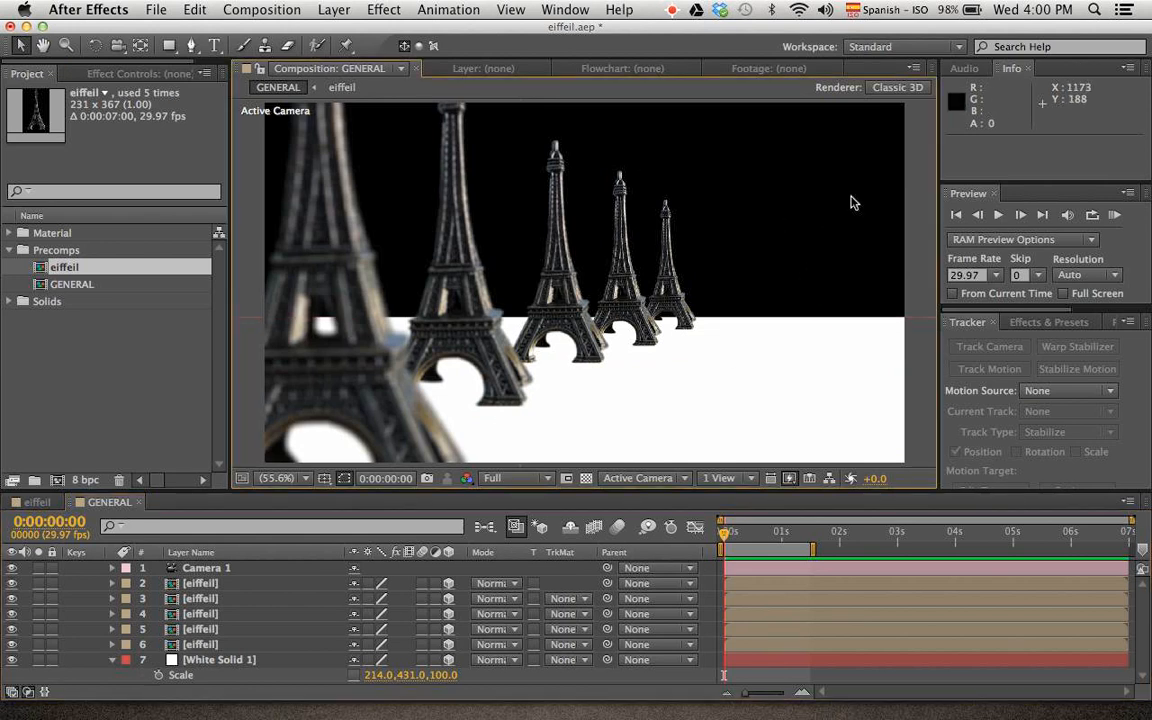
{"action": "right_click", "coordinate": [852, 202]}
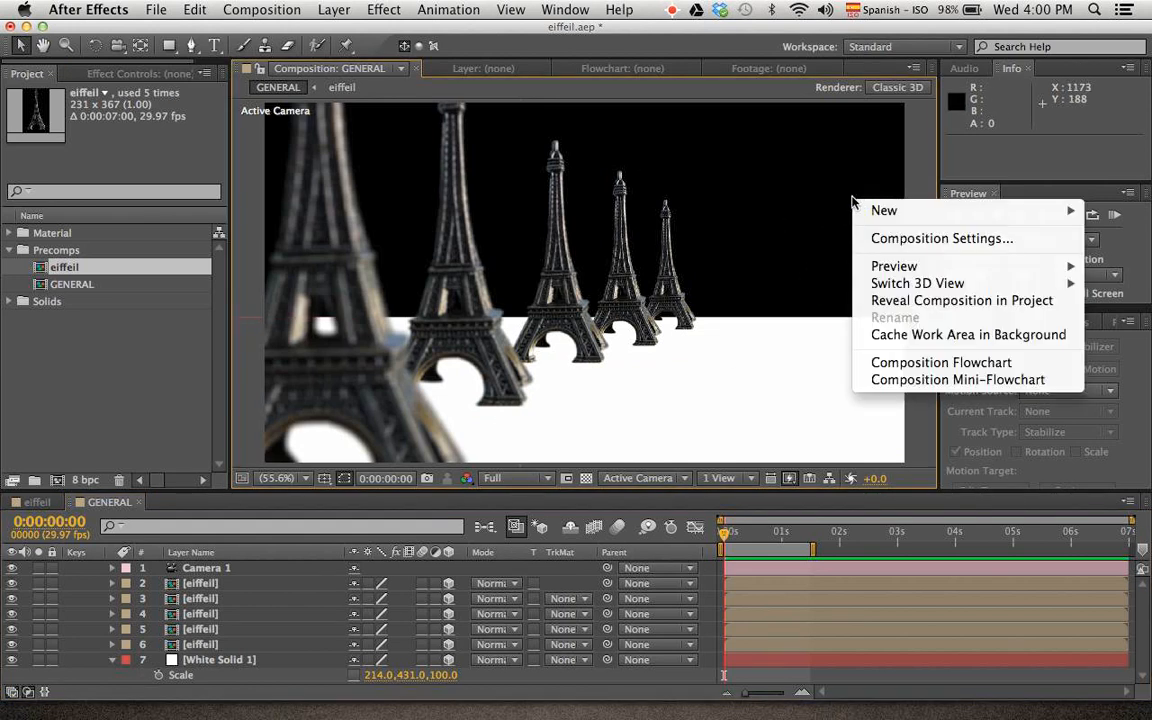
{"action": "mouse_move", "coordinate": [866, 212]}
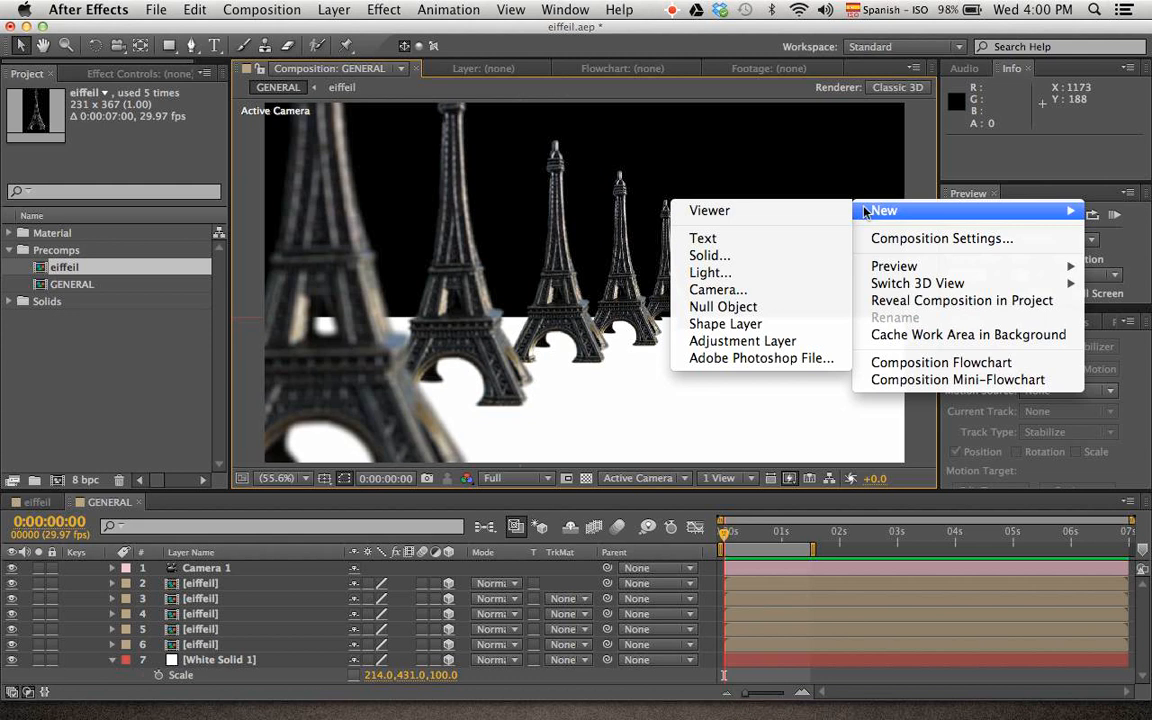
{"action": "left_click", "coordinate": [765, 272]}
{"action": "left_click", "coordinate": [355, 176]}
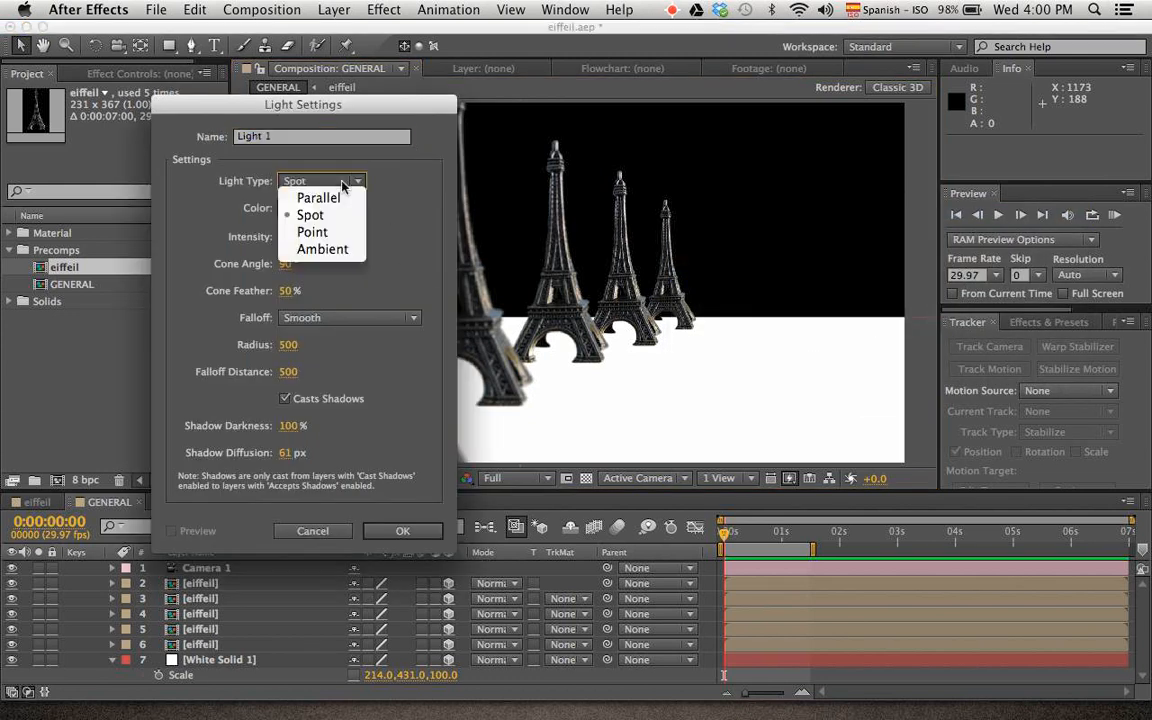
{"action": "left_click", "coordinate": [320, 233]}
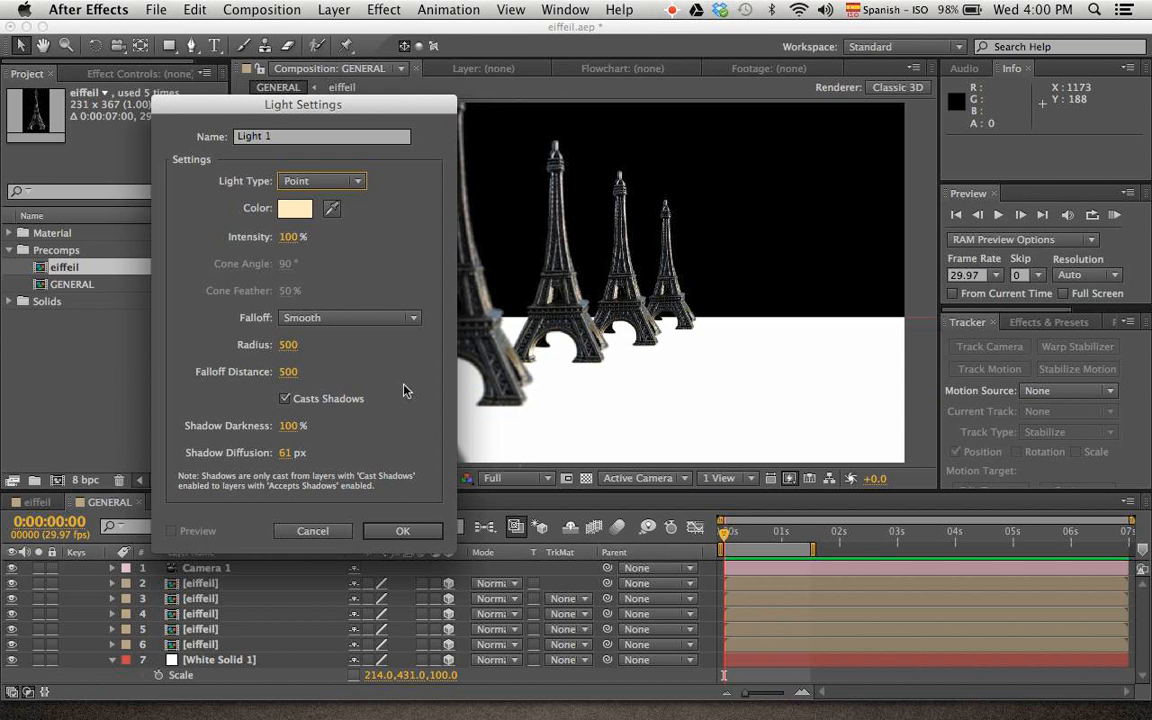
{"action": "left_click", "coordinate": [402, 531]}
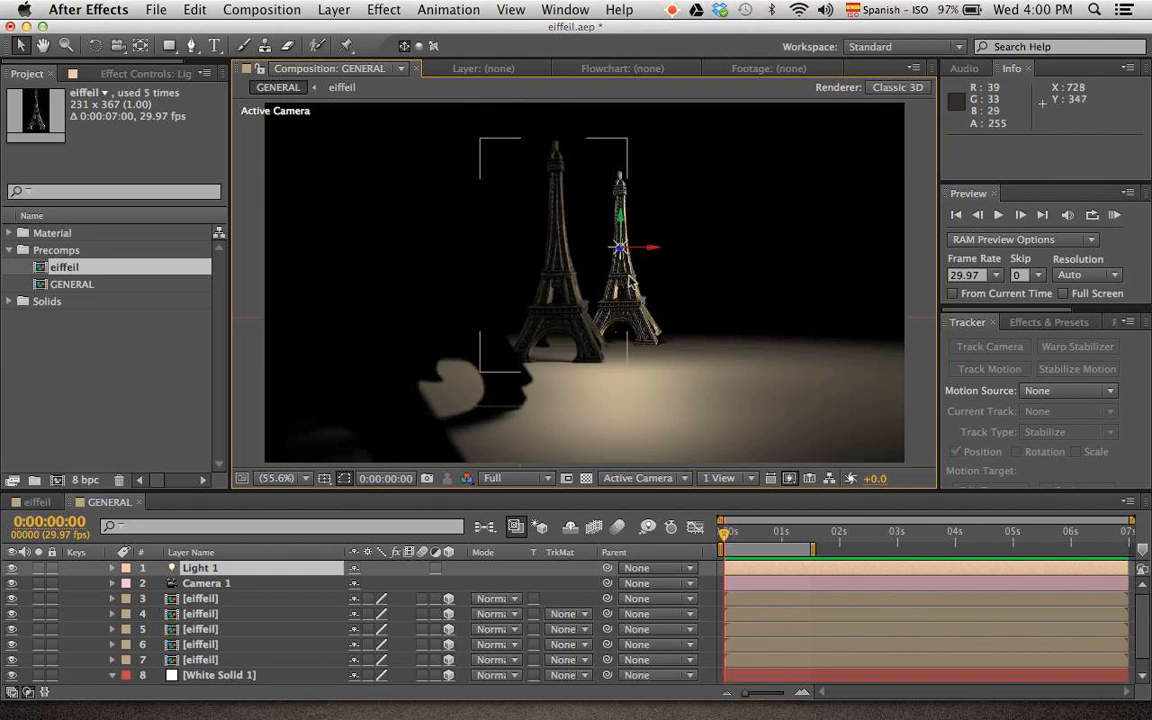
Display the composition in two horizontal views and move Light 1 along Z to about 693, 307, 156
{"action": "left_click", "coordinate": [745, 479]}
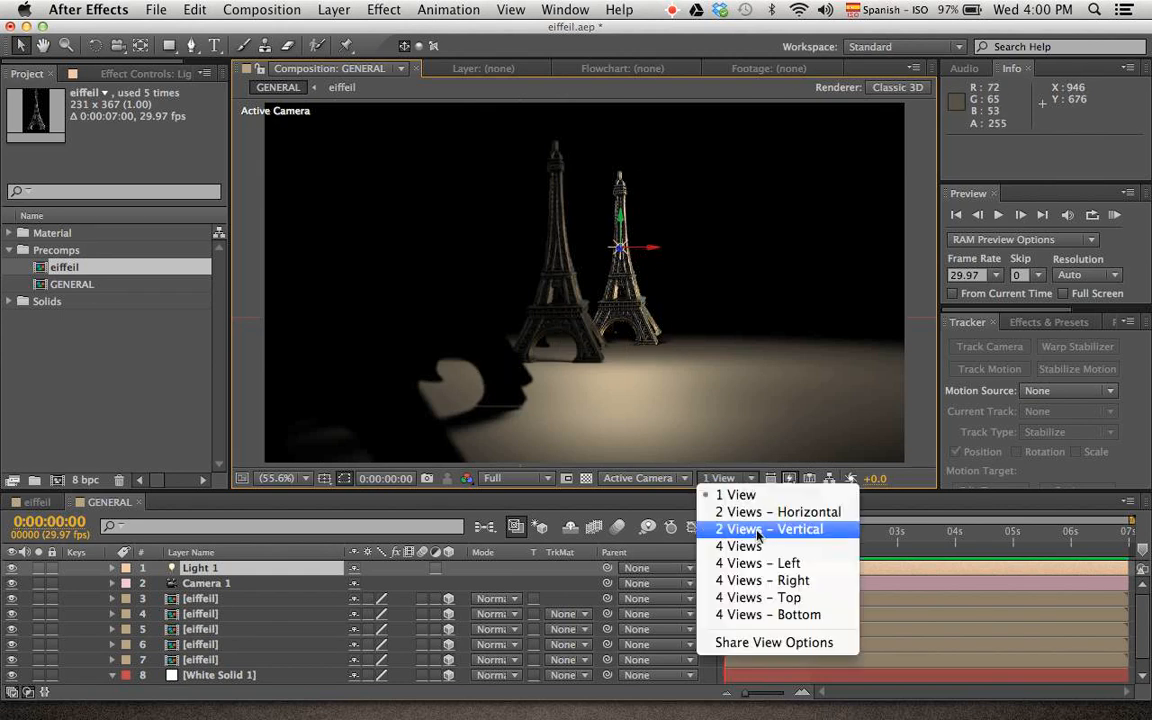
{"action": "left_click", "coordinate": [737, 512]}
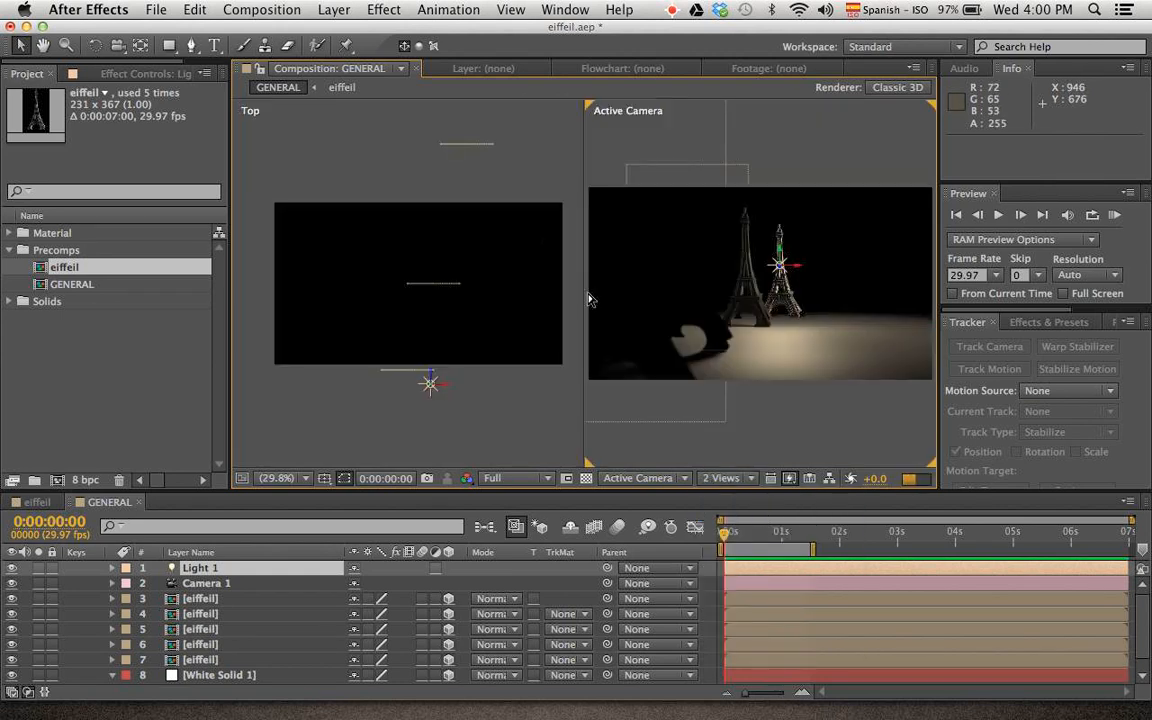
{"action": "left_click_drag", "start_coordinate": [428, 378], "coordinate": [439, 243]}
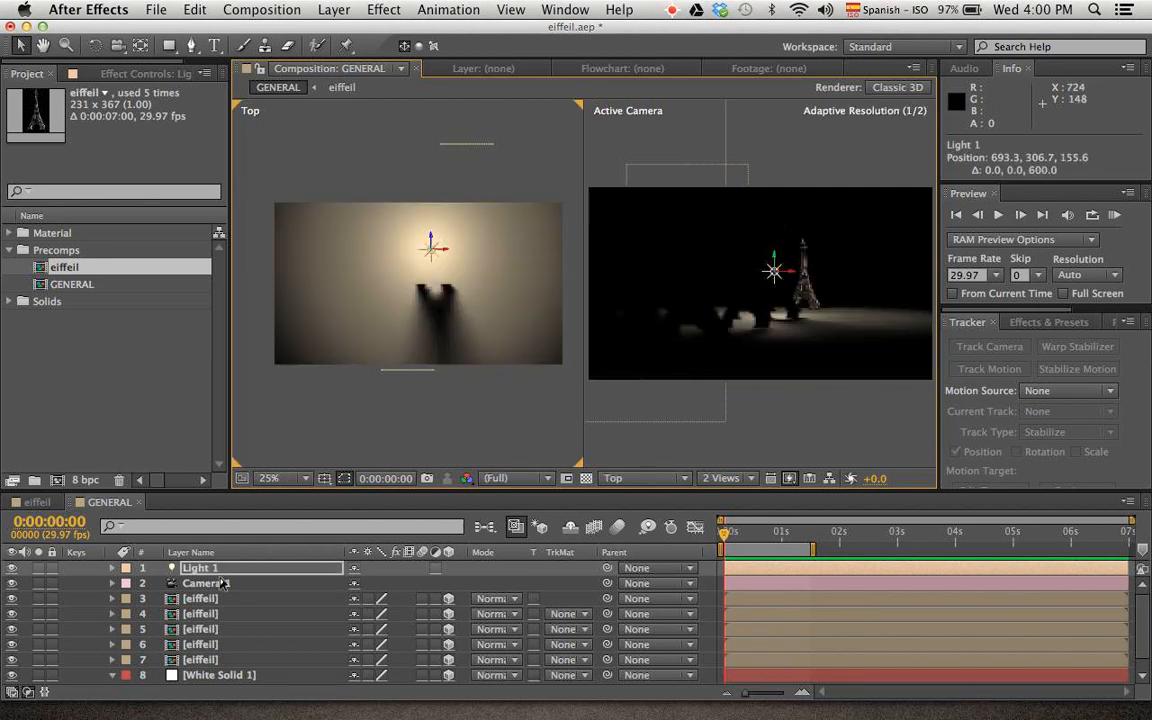
Animate Light 1's position with a keyframe at 0:00:00:00 and another at 0:00:01:15 placed at about 693, 307, -1604
{"action": "key", "text": "p"}
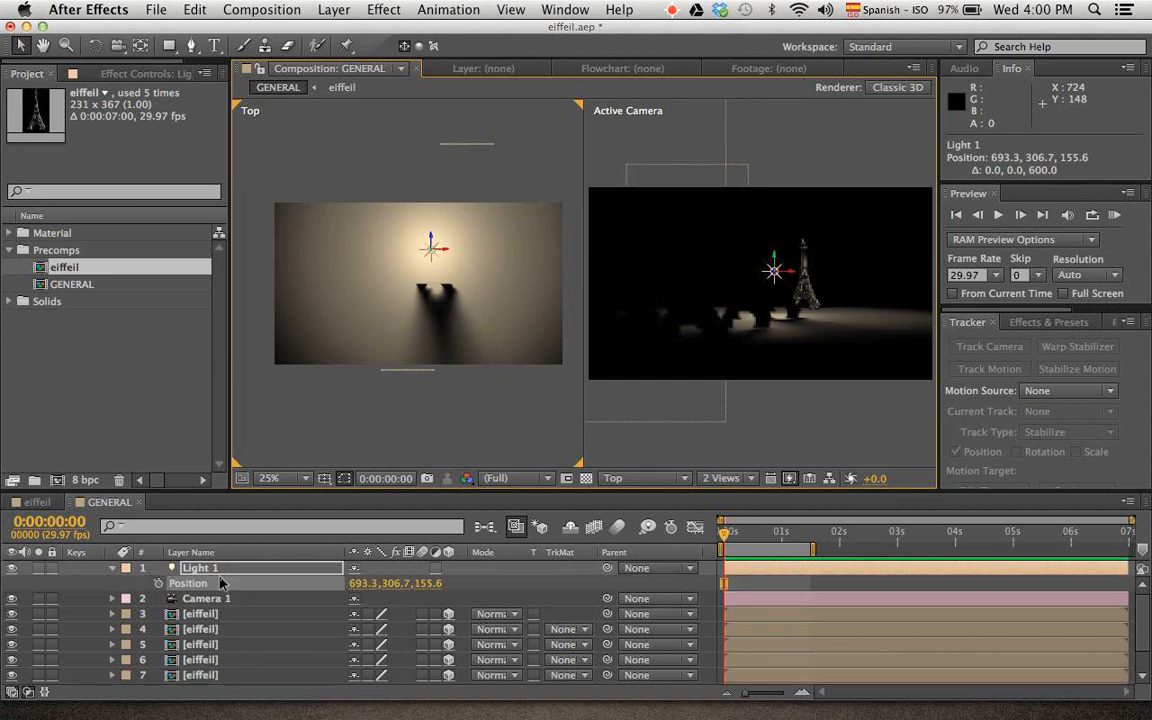
{"action": "left_click", "coordinate": [156, 584]}
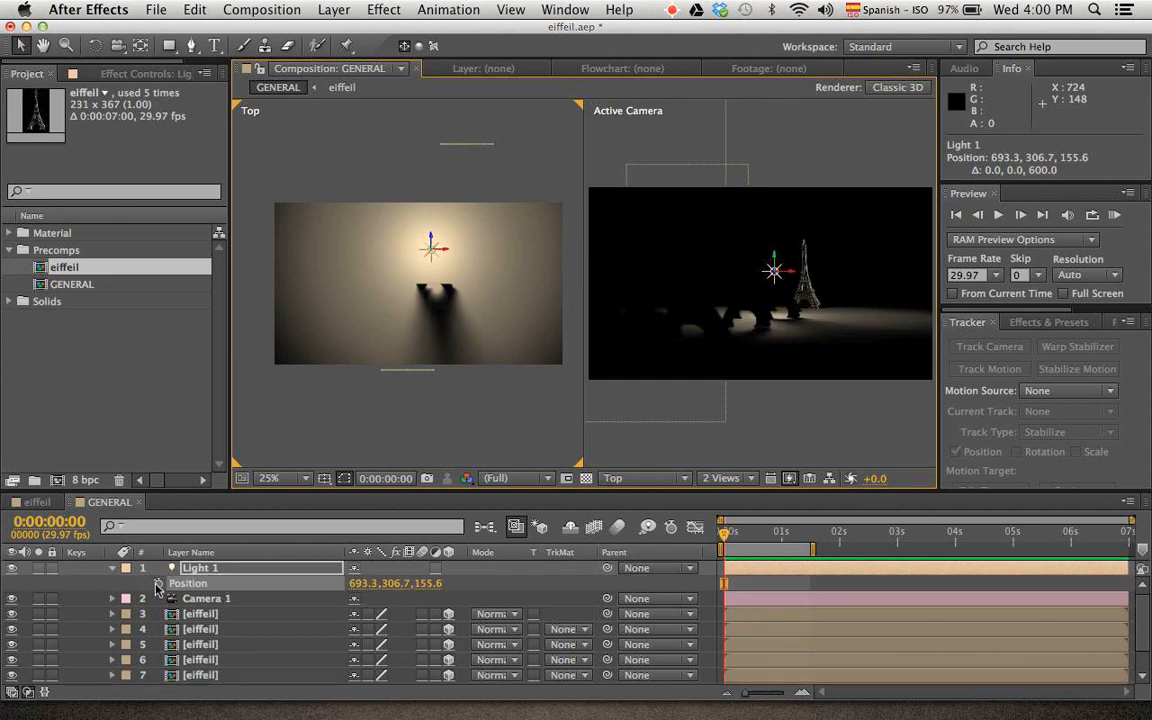
{"action": "left_click", "coordinate": [809, 533]}
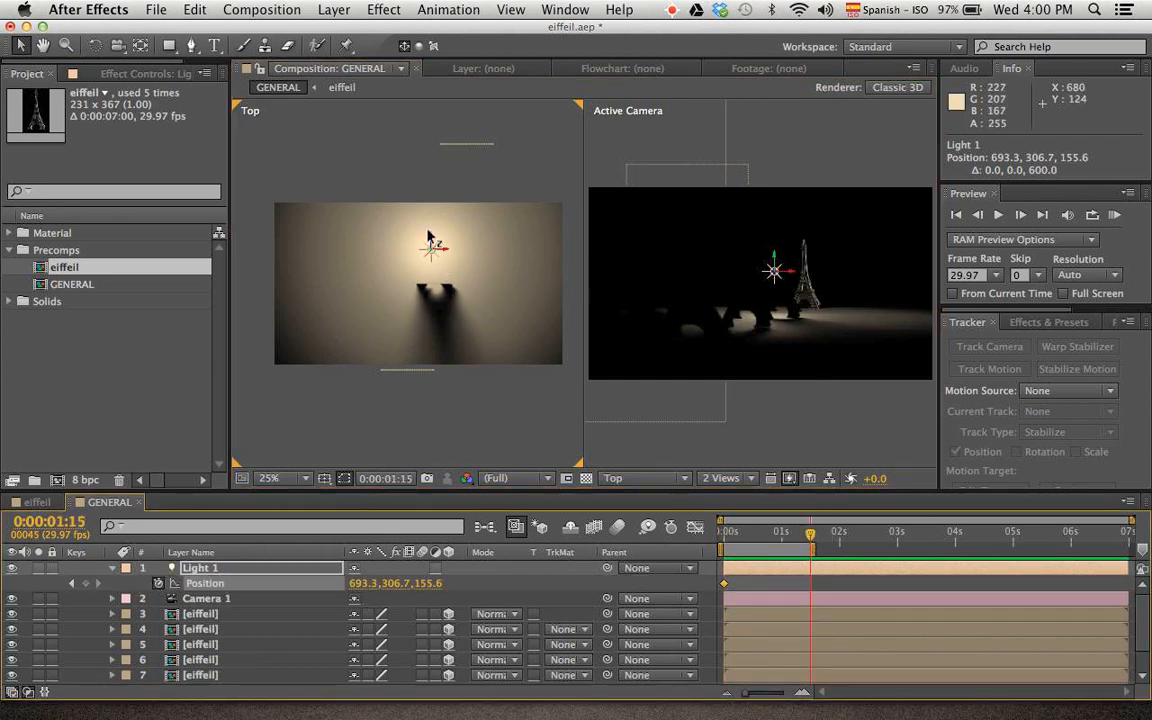
{"action": "left_click_drag", "start_coordinate": [430, 240], "coordinate": [400, 634]}
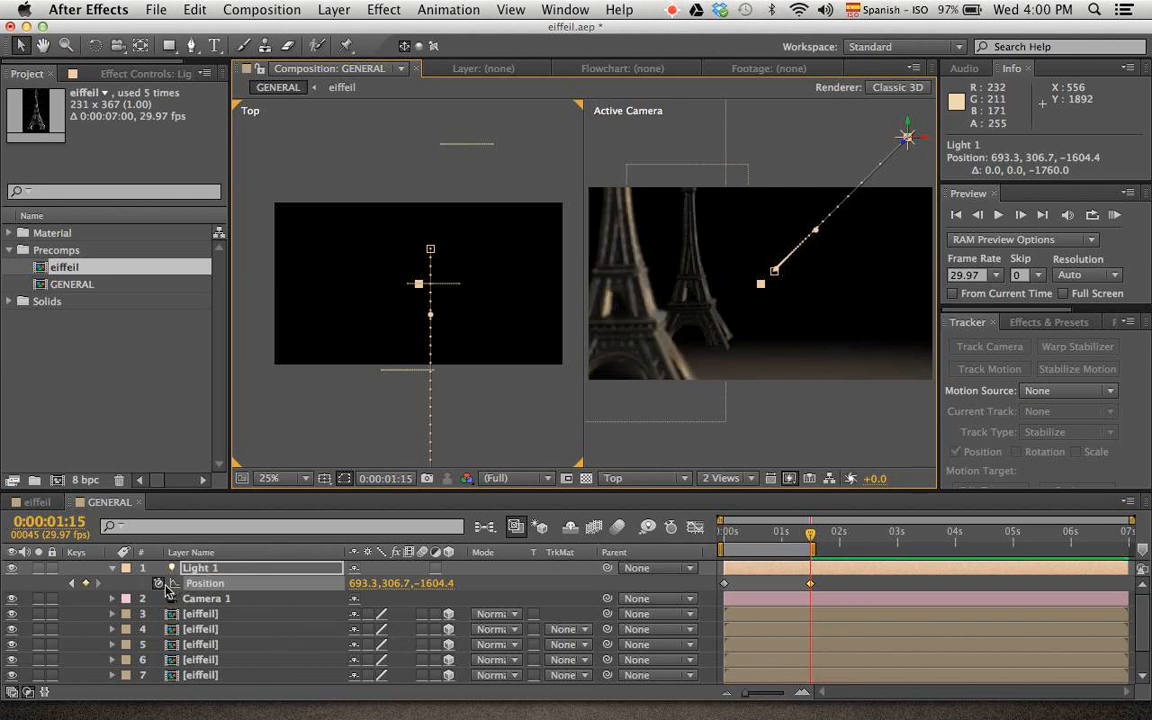
{"action": "left_click", "coordinate": [112, 567]}
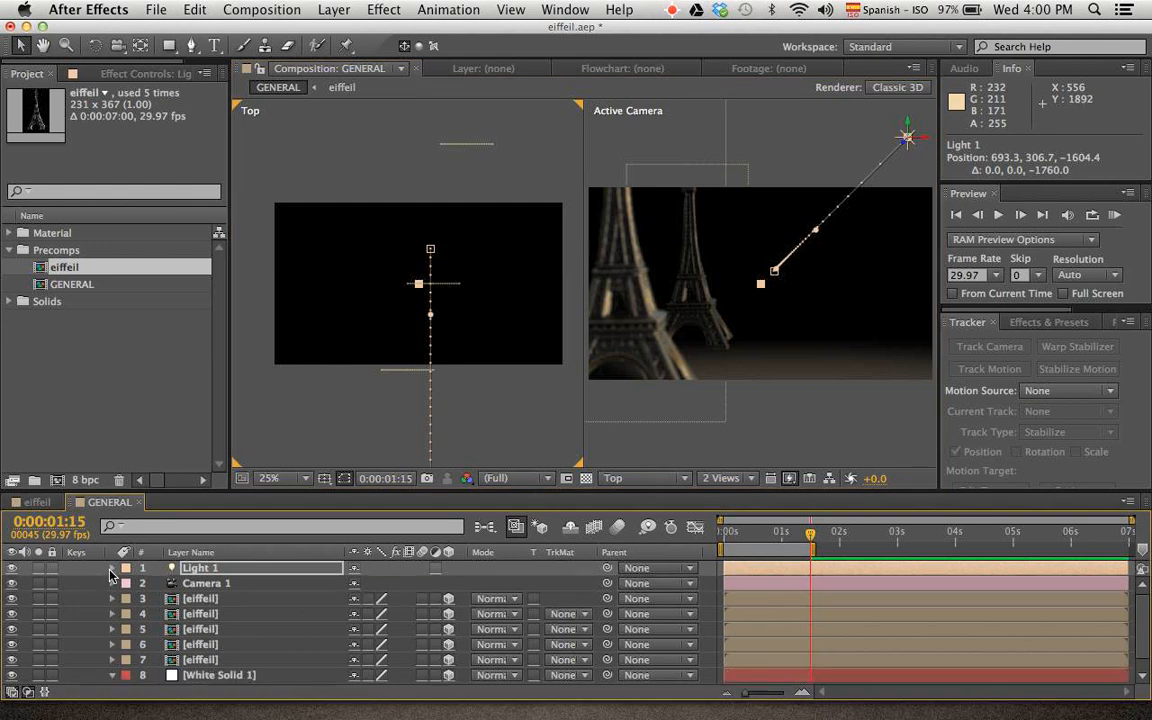
Raise the point light's intensity to 289% in Light 1's light options
{"action": "left_click", "coordinate": [112, 567]}
{"action": "left_click", "coordinate": [127, 614]}
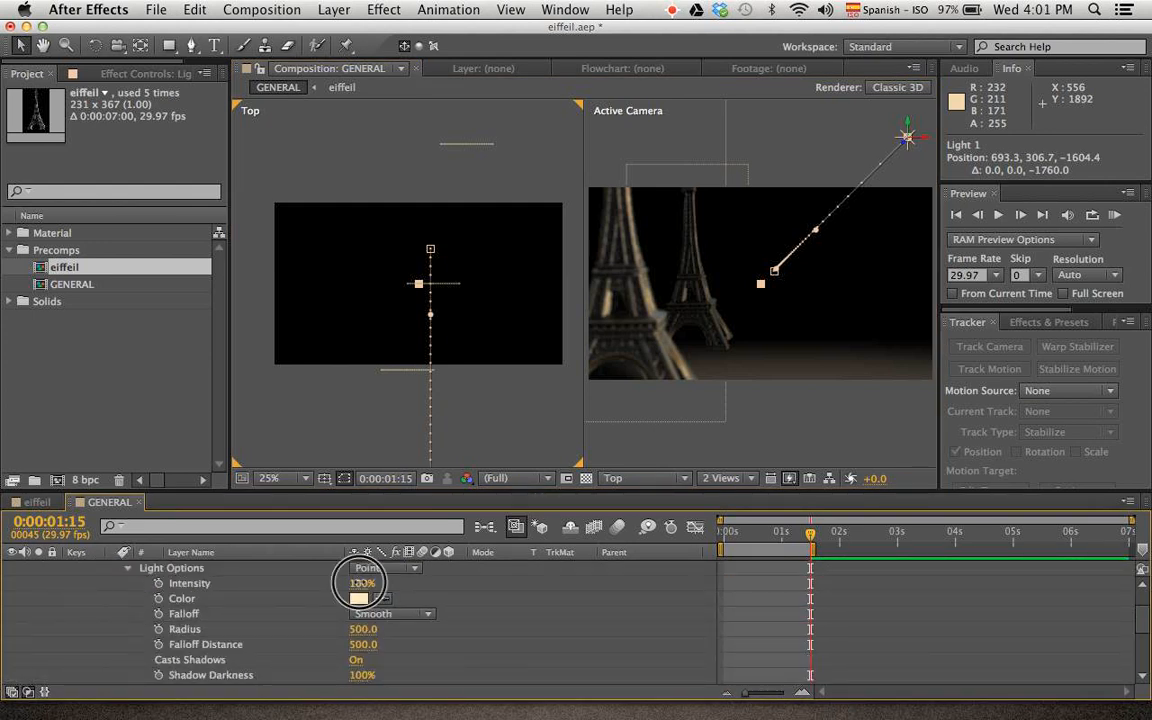
{"action": "left_click_drag", "start_coordinate": [360, 583], "coordinate": [532, 585]}
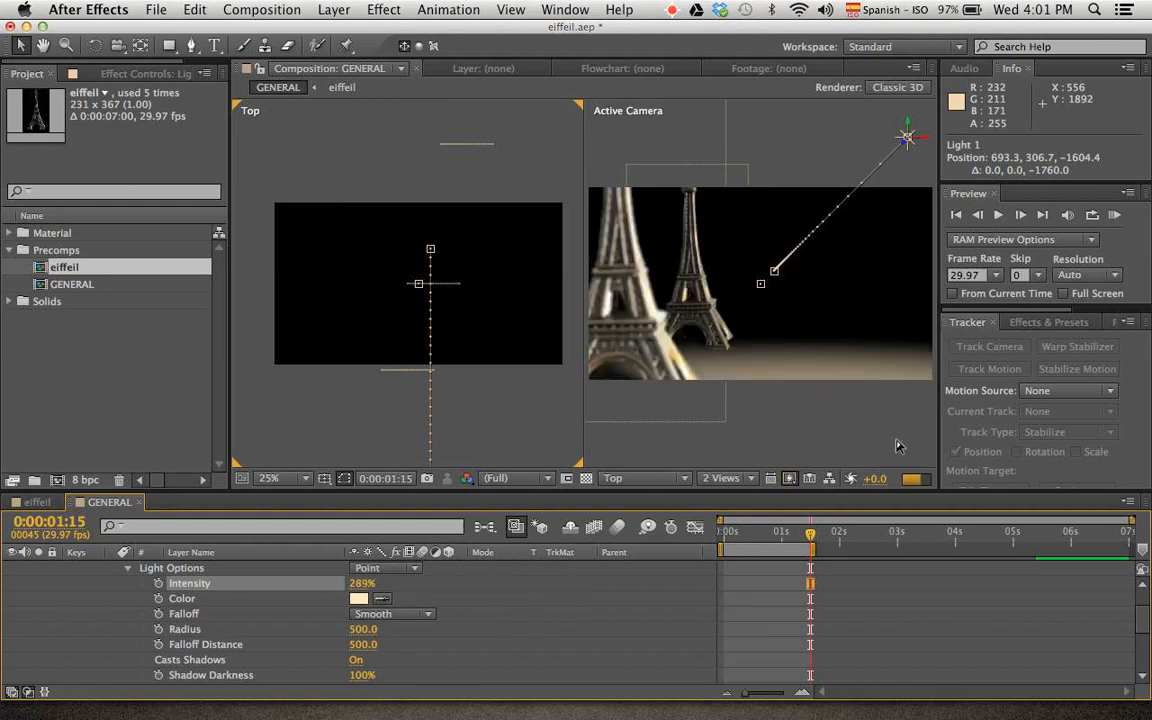
Set the composition preview resolution to Half and play a RAM preview of the moving light and shadows
{"action": "left_click", "coordinate": [535, 480]}
{"action": "left_click", "coordinate": [502, 537]}
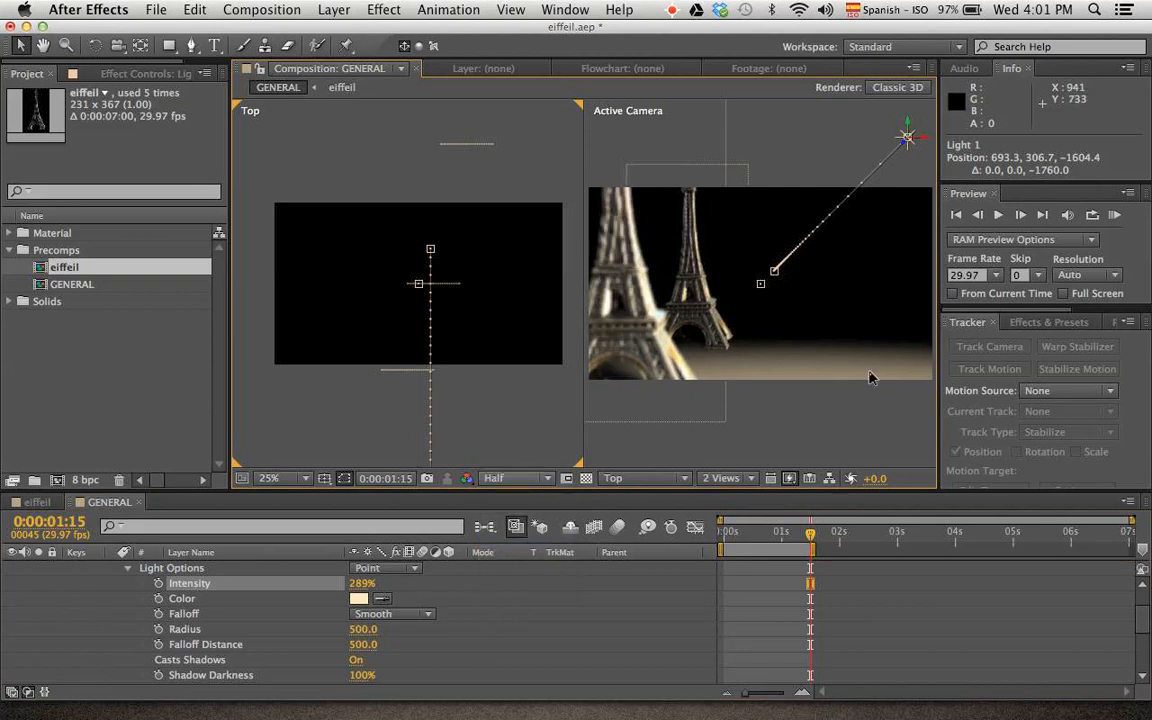
{"action": "left_click", "coordinate": [1116, 215]}
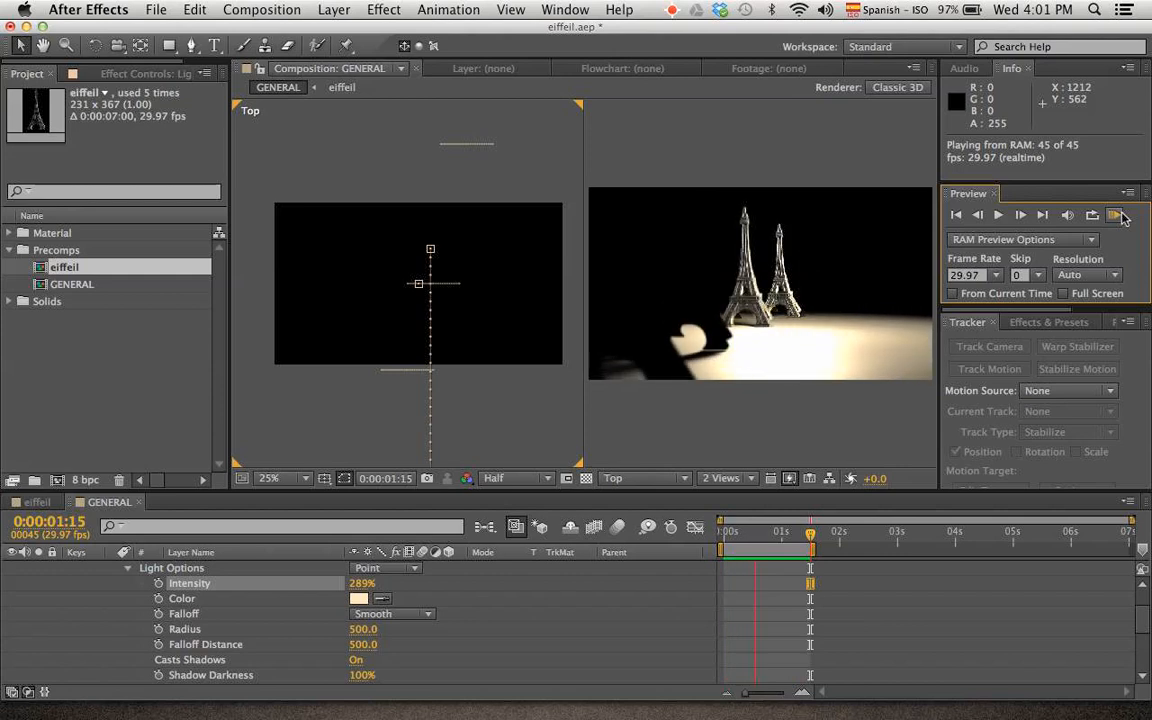
{"action": "key", "text": "space"}
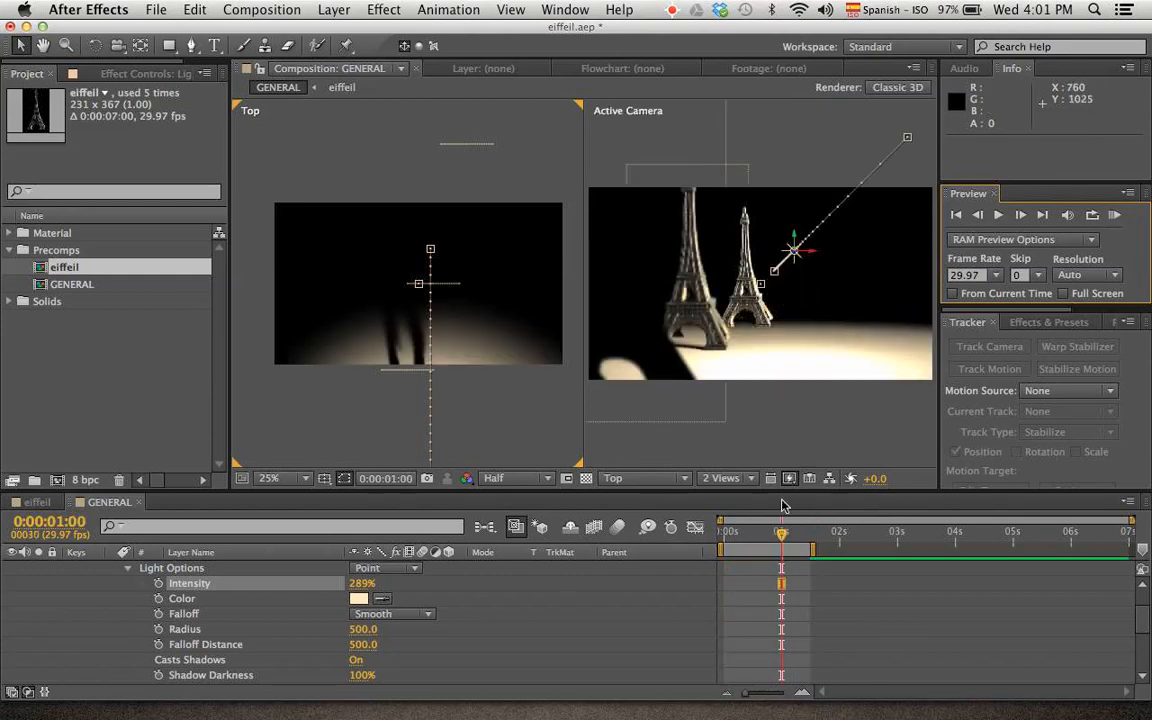
Raise Light 1 above the towers at 0:00:00:24 to arch its motion path, and play a RAM preview of the result
{"action": "mouse_move", "coordinate": [770, 541]}
{"action": "left_mouse_down"}
{"action": "mouse_move", "coordinate": [728, 535]}
{"action": "mouse_move", "coordinate": [712, 548]}
{"action": "mouse_move", "coordinate": [753, 550]}
{"action": "left_mouse_up"}
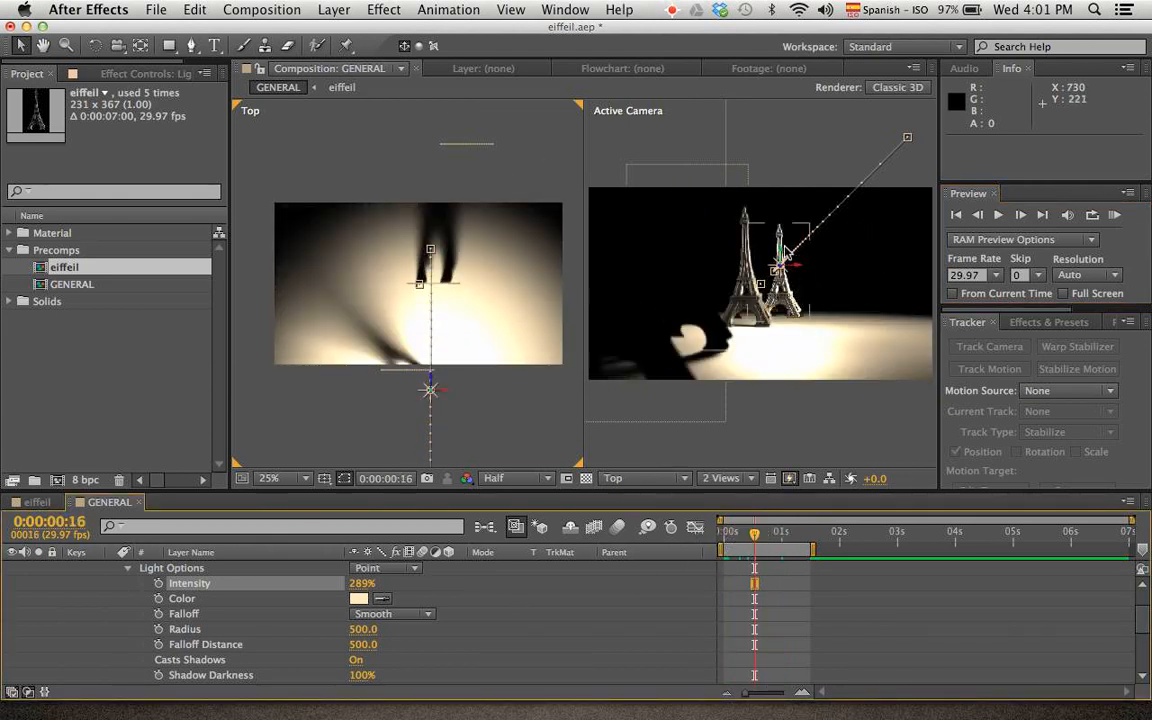
{"action": "left_click", "coordinate": [772, 532]}
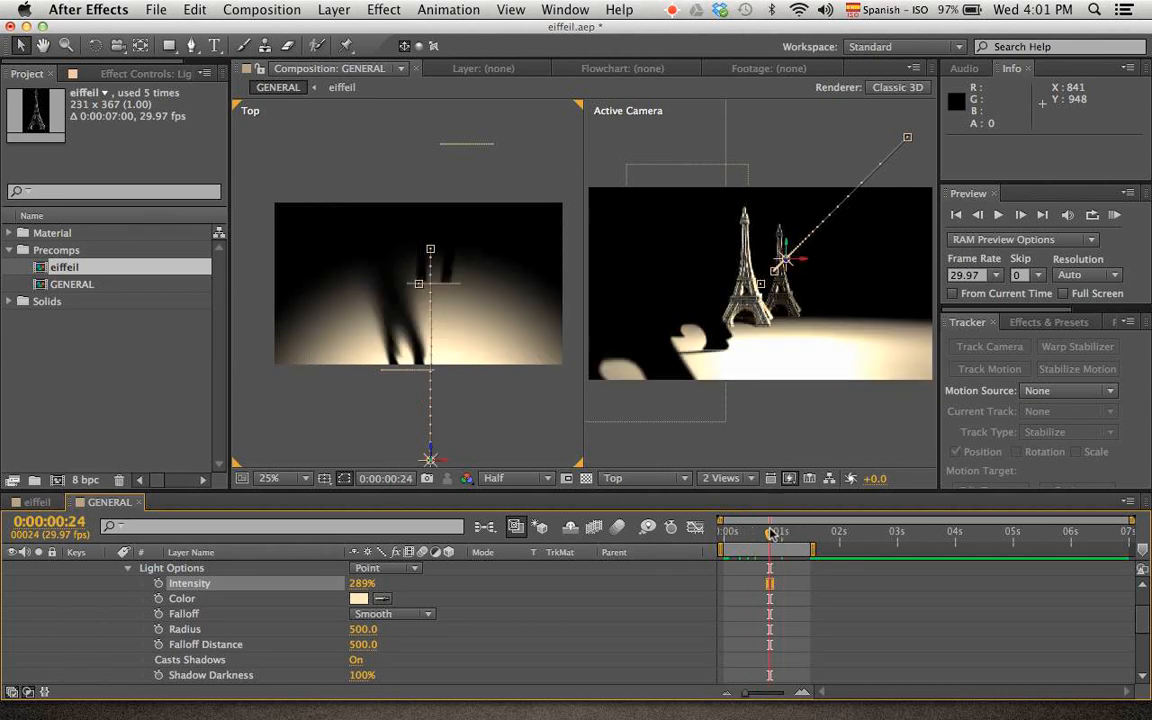
{"action": "left_click", "coordinate": [787, 259]}
{"action": "left_click_drag", "start_coordinate": [787, 259], "coordinate": [780, 108]}
{"action": "left_click_drag", "start_coordinate": [844, 208], "coordinate": [865, 93]}
{"action": "key", "text": "space"}
{"action": "left_click_drag", "start_coordinate": [841, 235], "coordinate": [753, 370]}
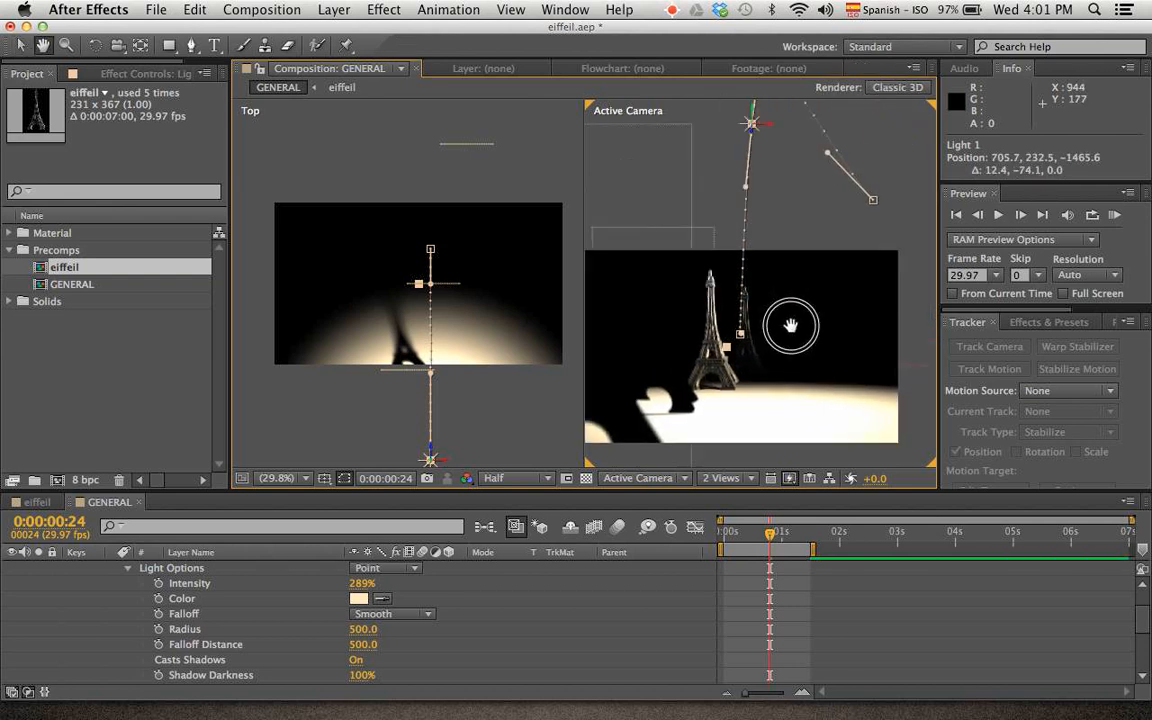
{"action": "left_click_drag", "start_coordinate": [779, 229], "coordinate": [799, 229]}
{"action": "key", "text": "space"}
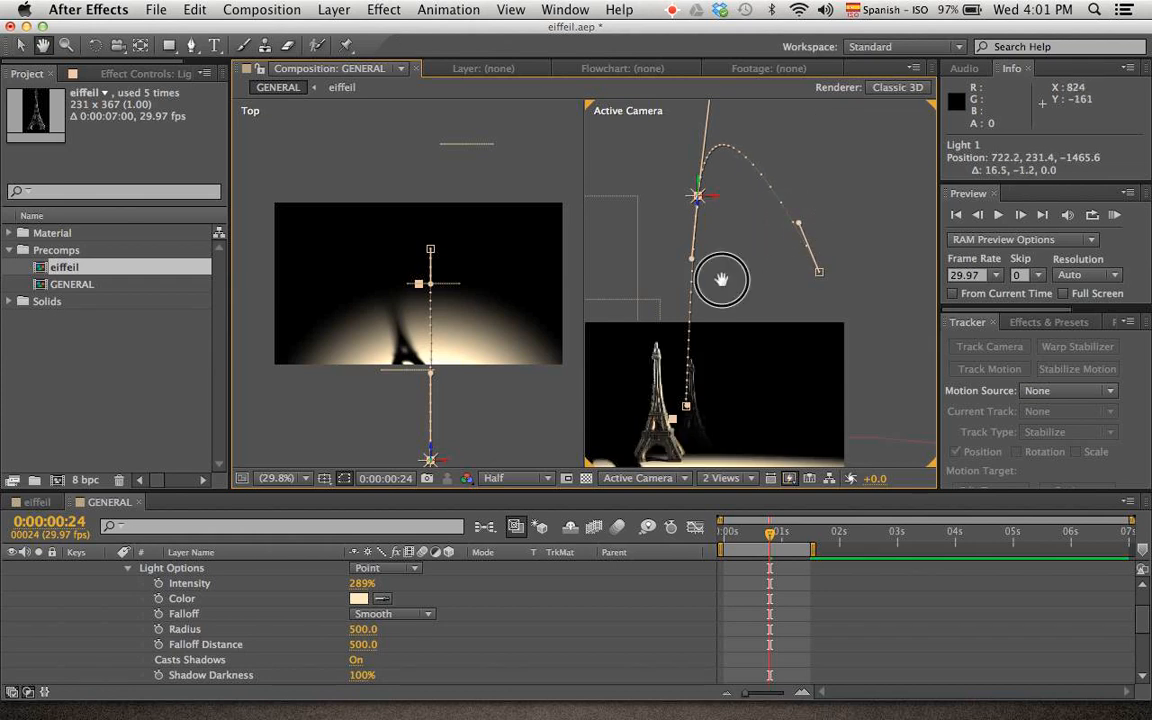
{"action": "left_click_drag", "start_coordinate": [722, 280], "coordinate": [781, 218]}
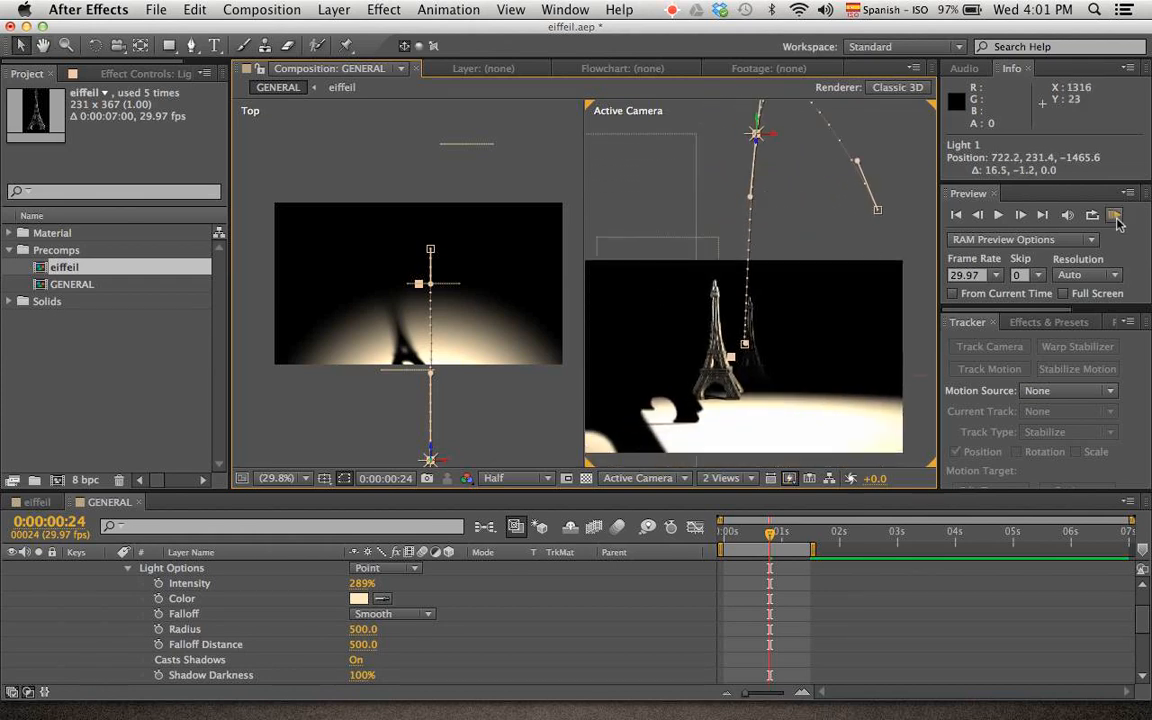
{"action": "left_click", "coordinate": [1116, 218]}
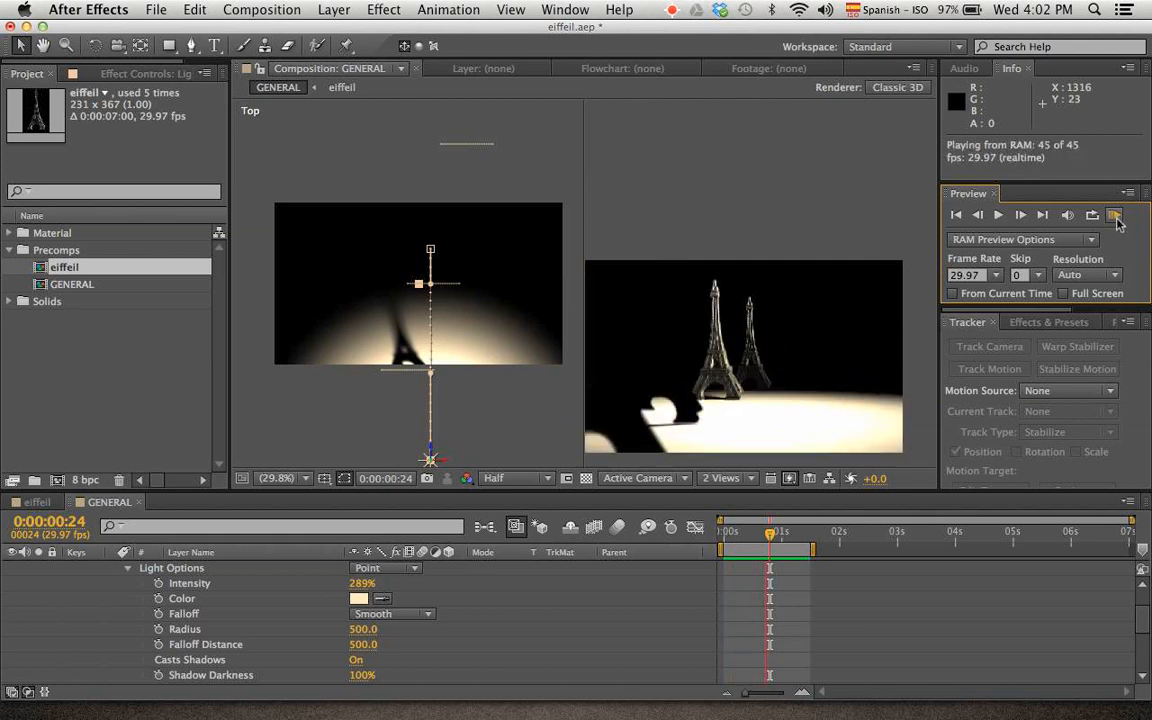
{"action": "key", "text": "space"}
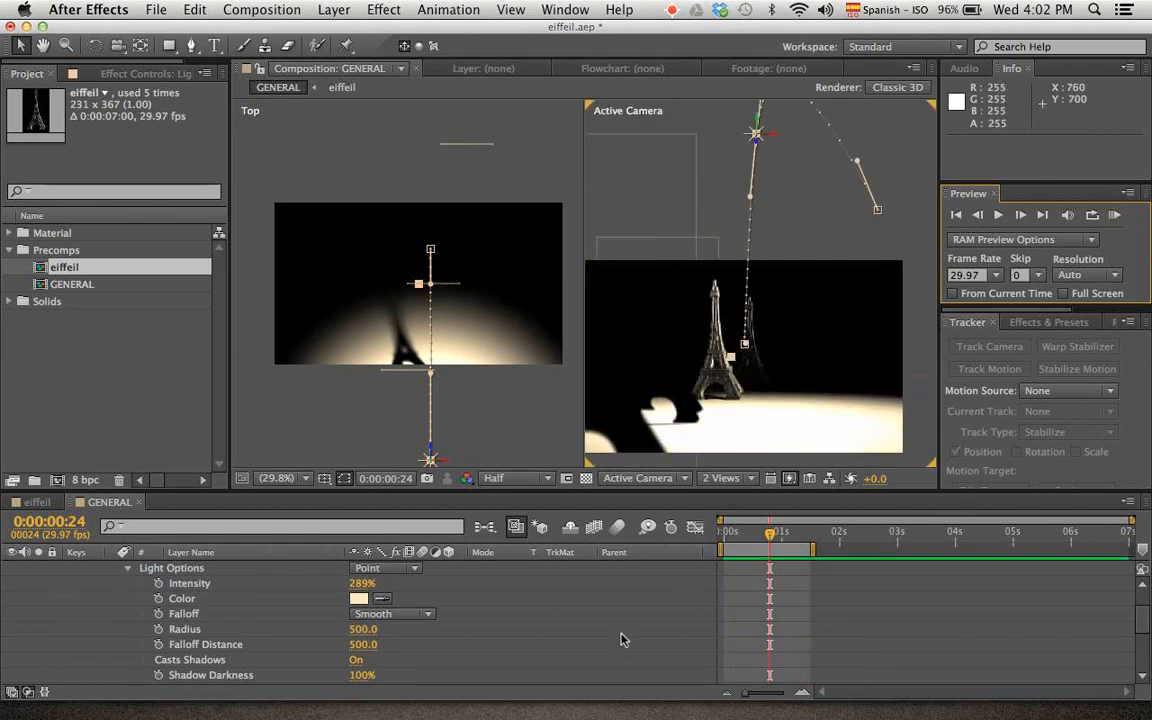
Delete the animated Light 1 layer from the GENERAL composition
{"action": "left_click", "coordinate": [615, 636]}
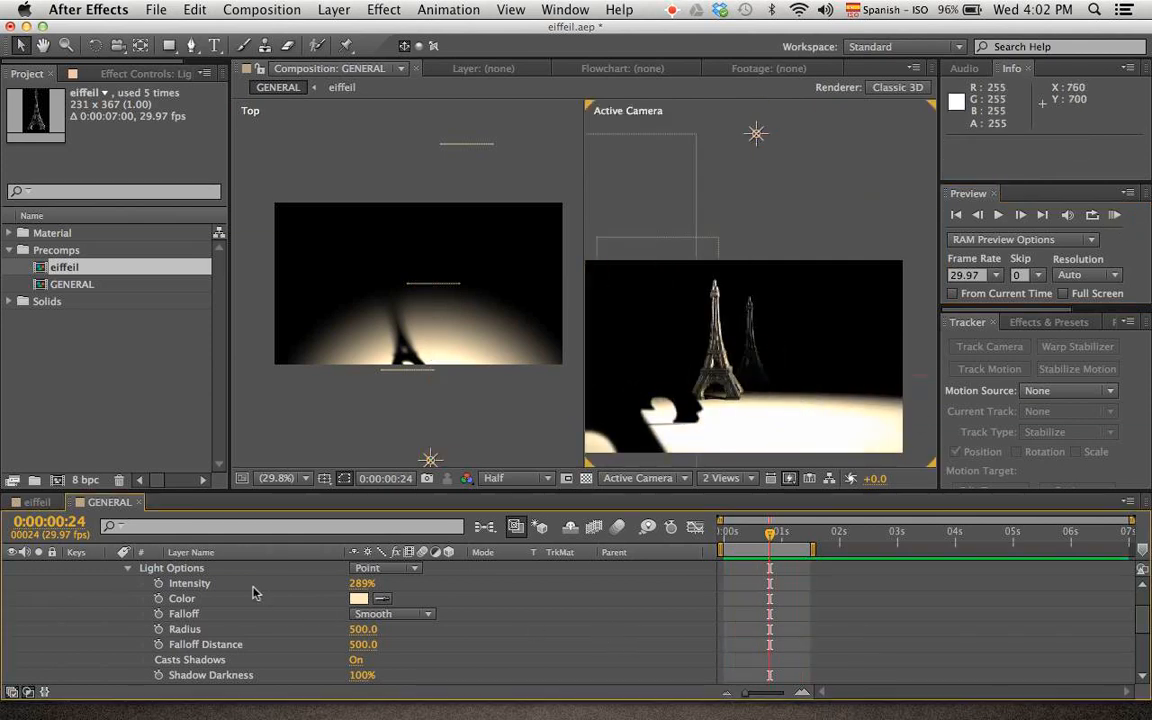
{"action": "left_click", "coordinate": [220, 568]}
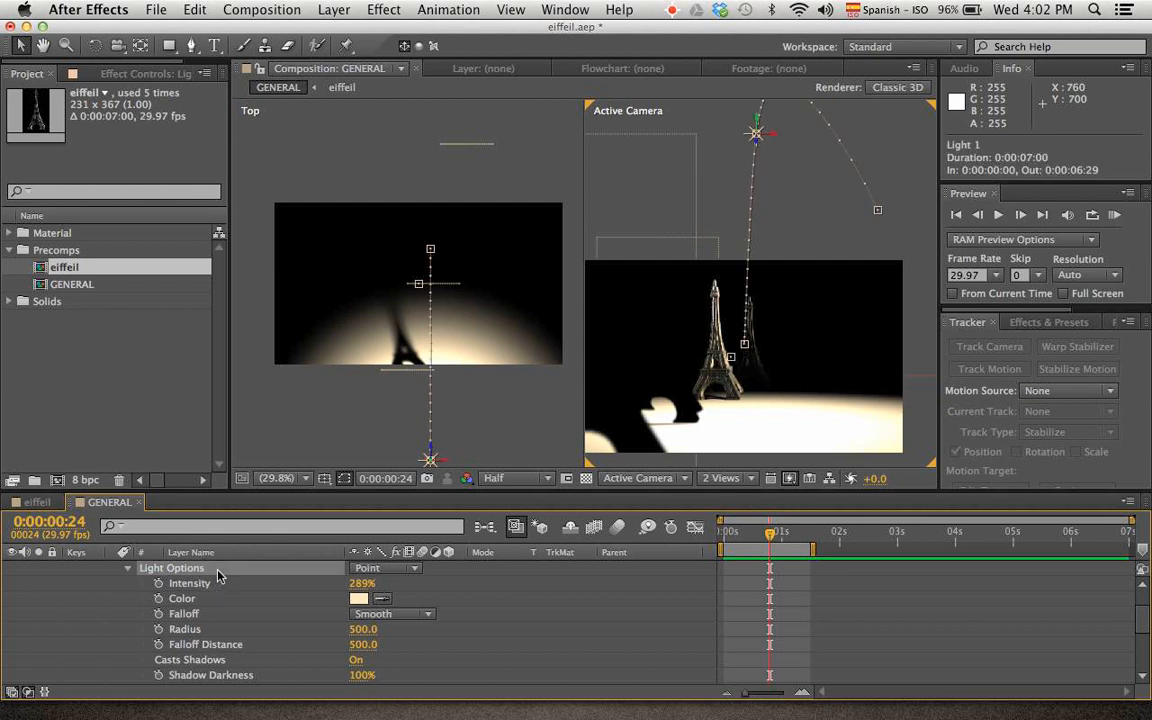
{"action": "key", "text": "Delete"}
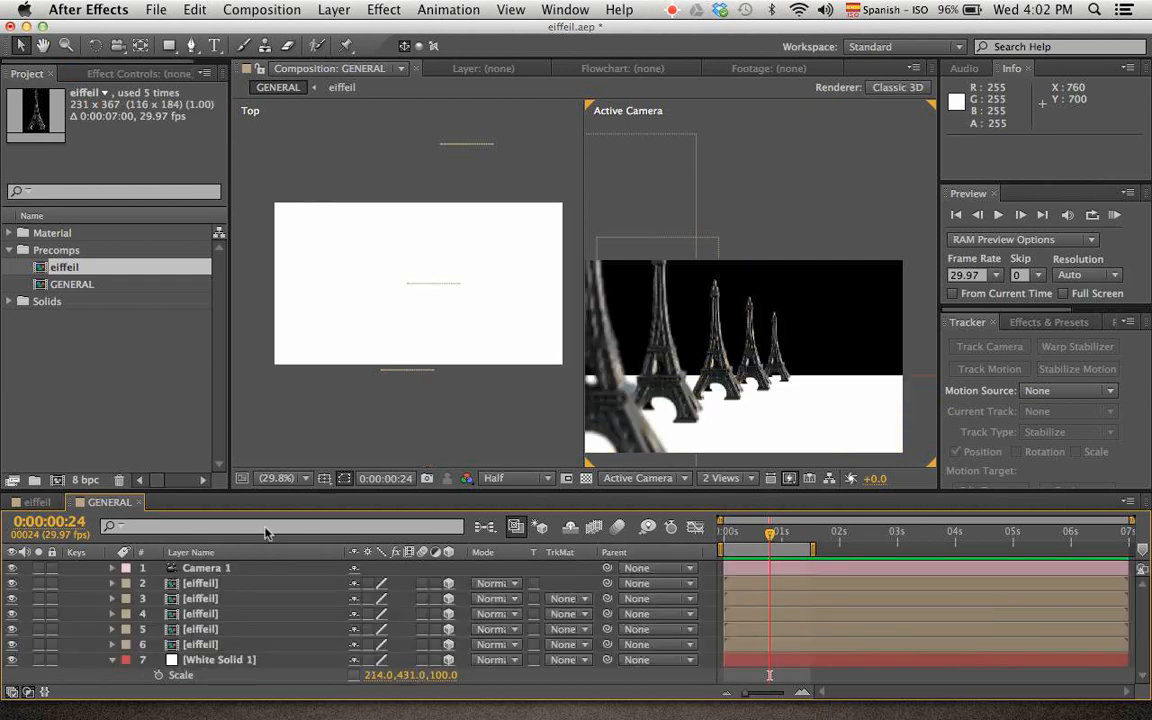
Create a new light of type Ambient with 100% intensity in the GENERAL composition
{"action": "right_click", "coordinate": [317, 434]}
{"action": "left_click", "coordinate": [821, 174]}
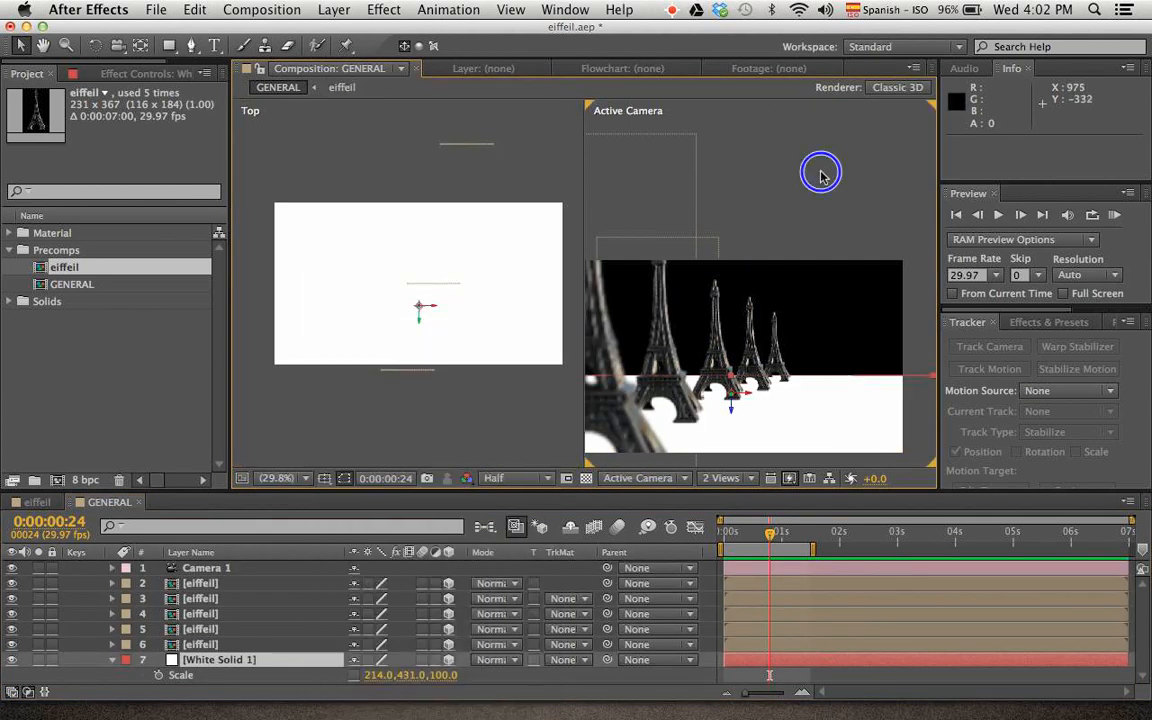
{"action": "right_click", "coordinate": [820, 175]}
{"action": "mouse_move", "coordinate": [845, 183]}
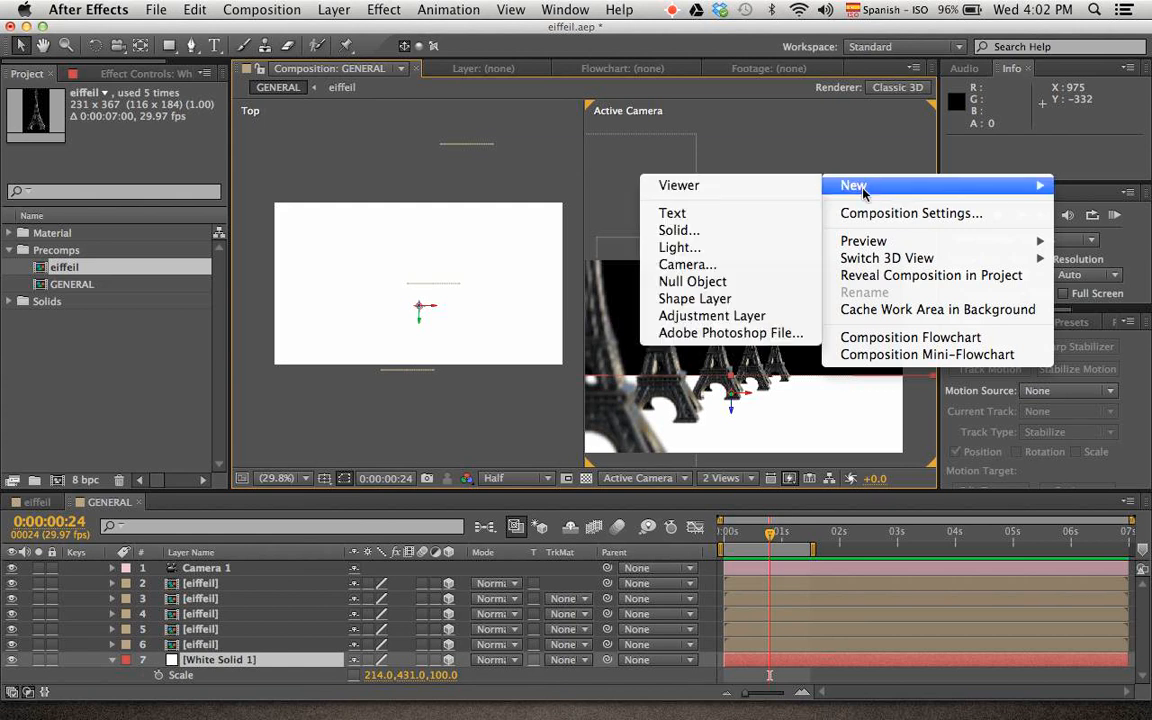
{"action": "left_click", "coordinate": [761, 249]}
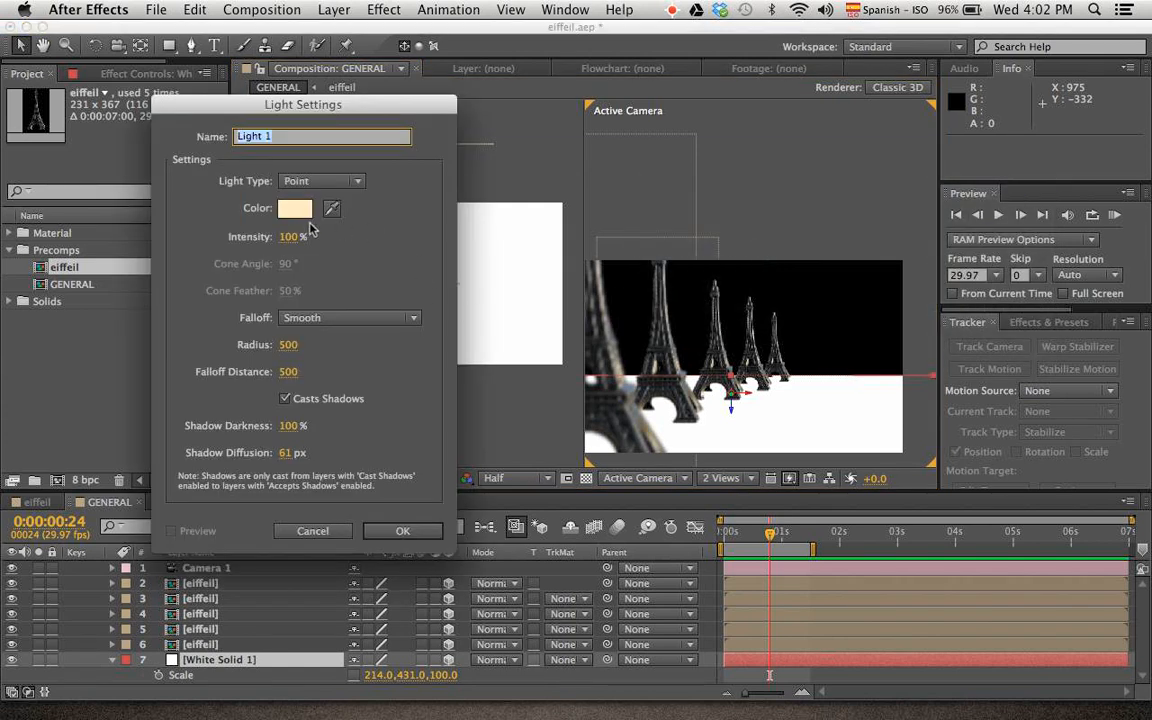
{"action": "left_click", "coordinate": [333, 187]}
{"action": "left_click", "coordinate": [333, 249]}
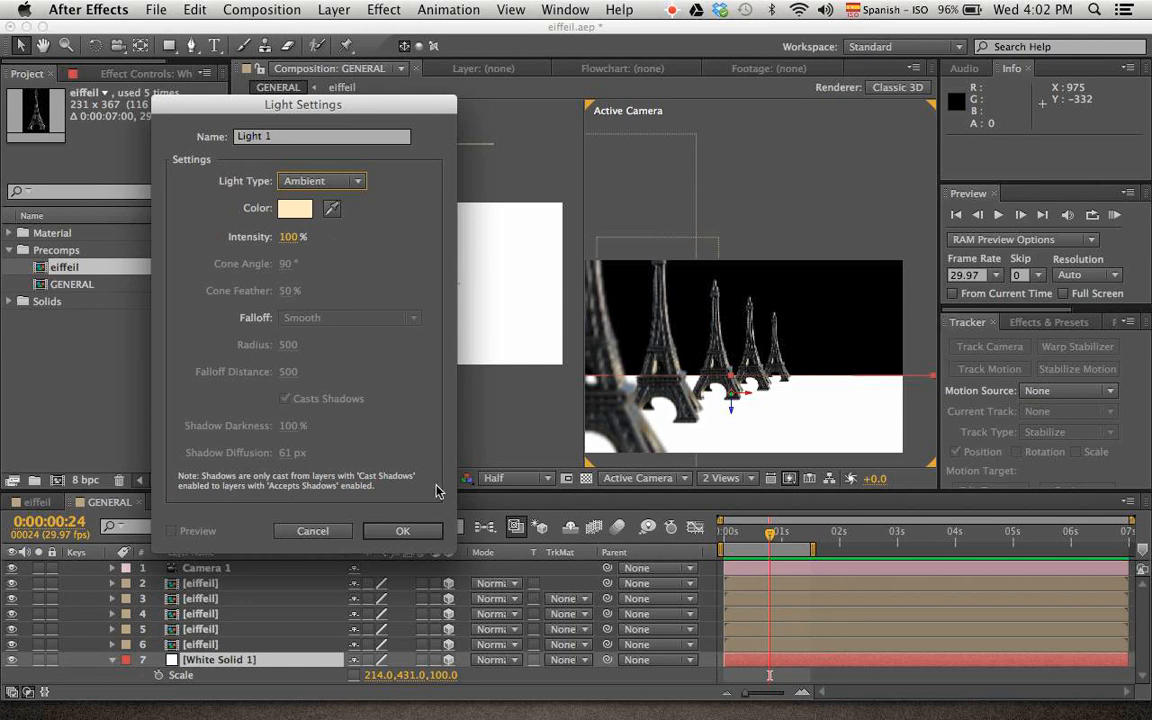
{"action": "left_click", "coordinate": [403, 531]}
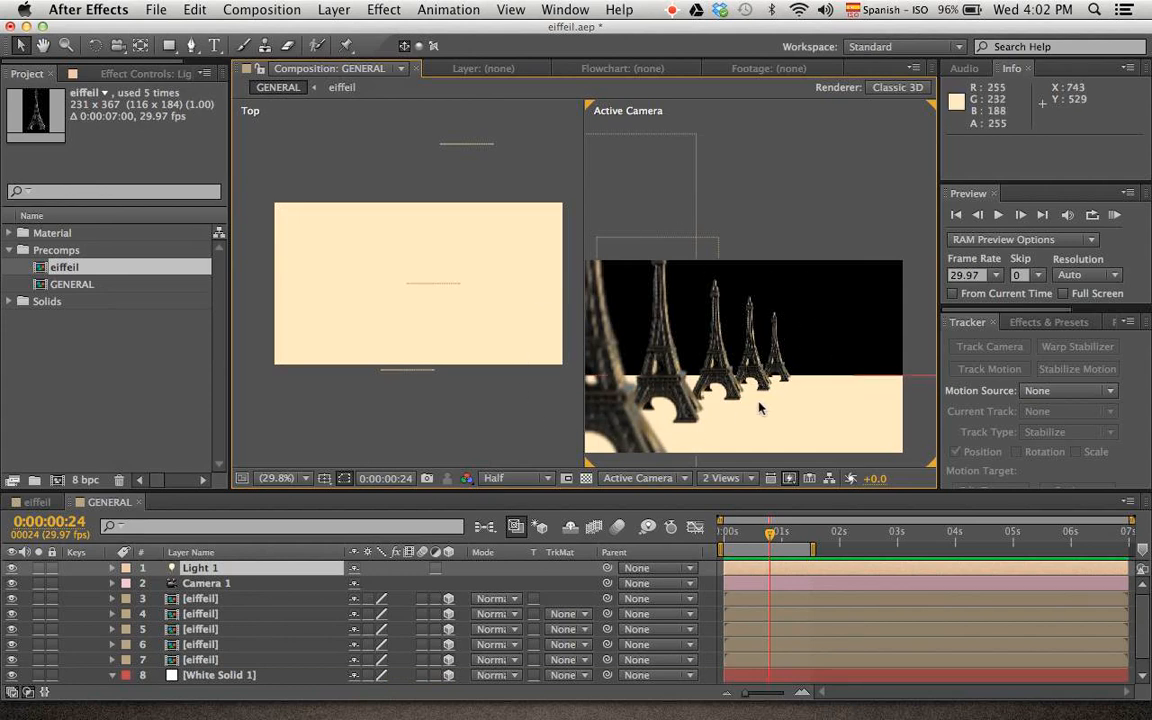
Change the ambient light's color to pale cyan D6FFFF in Light 1's light options
{"action": "left_click", "coordinate": [226, 571]}
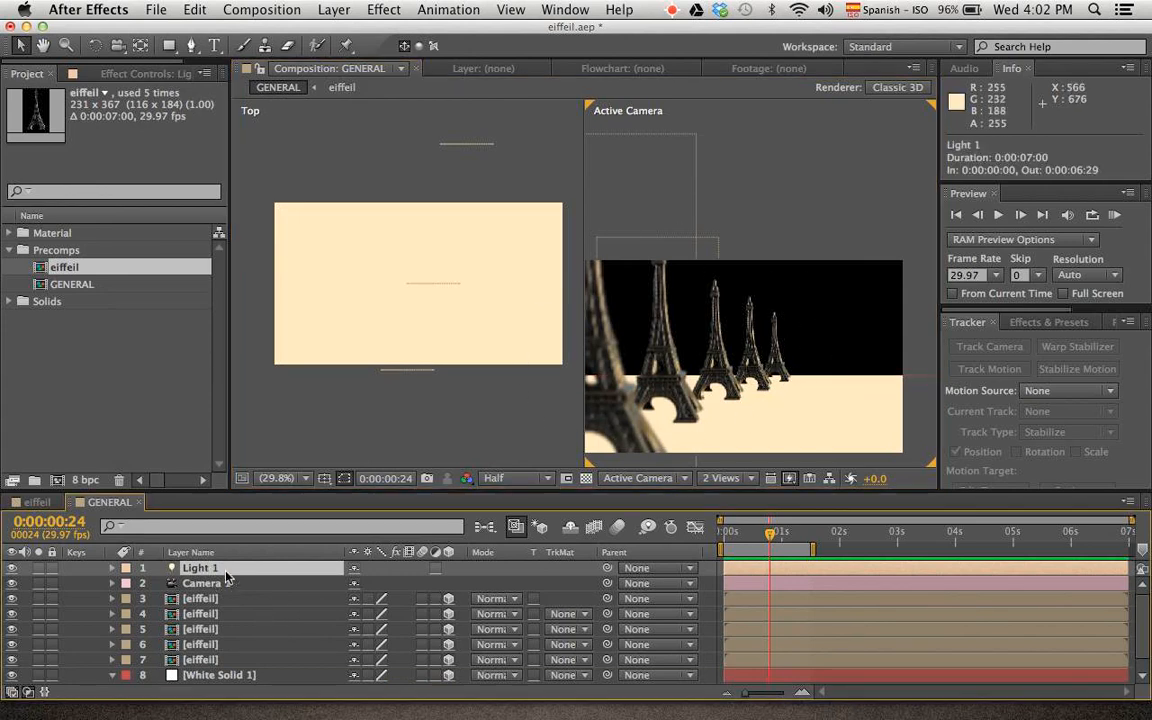
{"action": "left_click", "coordinate": [112, 568]}
{"action": "left_click", "coordinate": [127, 584]}
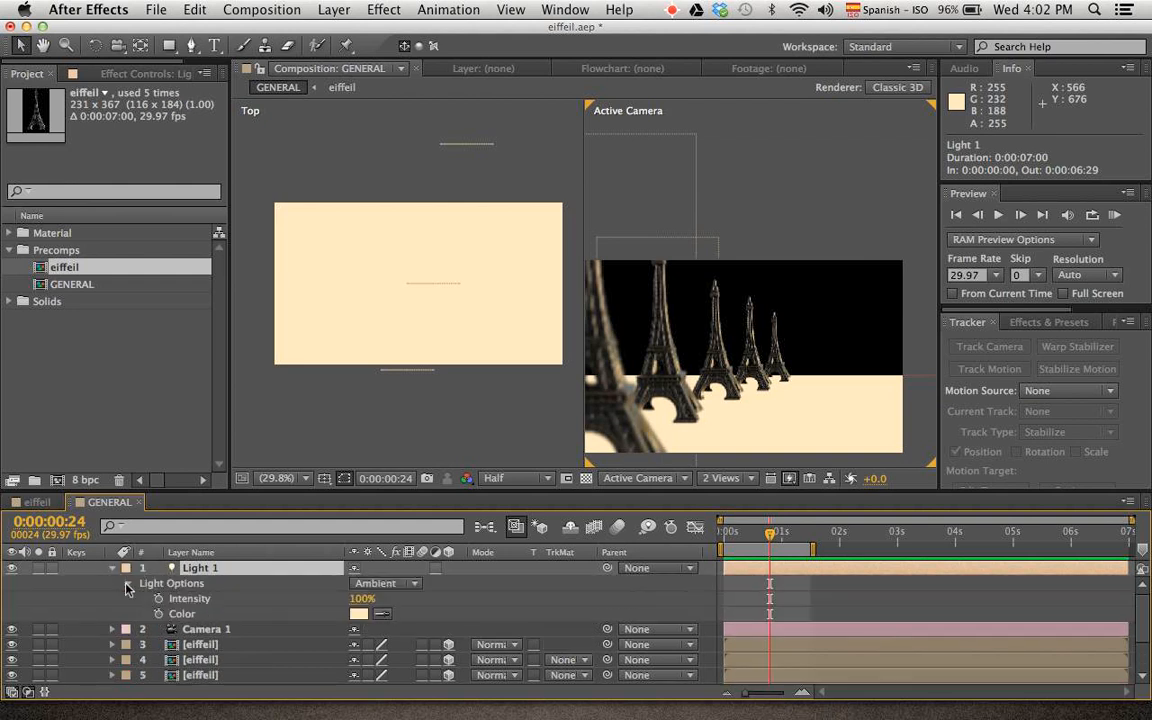
{"action": "left_click", "coordinate": [359, 613]}
{"action": "left_click_drag", "start_coordinate": [575, 541], "coordinate": [552, 570]}
{"action": "left_click_drag", "start_coordinate": [366, 468], "coordinate": [348, 455]}
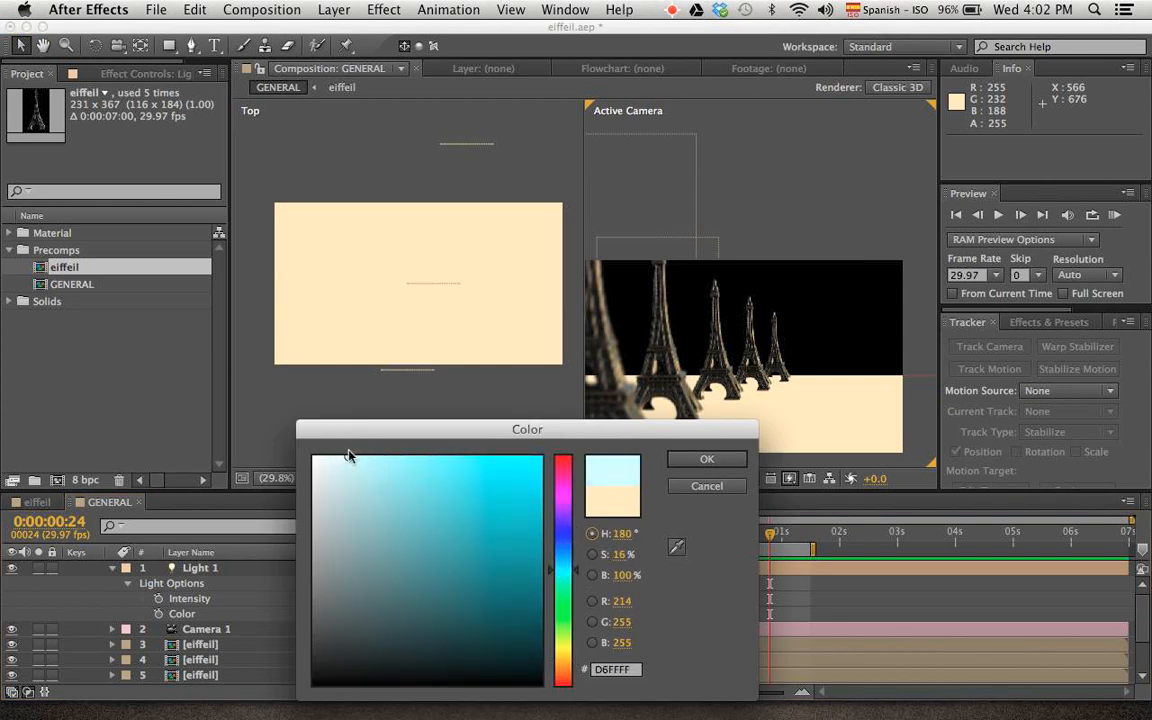
{"action": "left_click", "coordinate": [700, 461]}
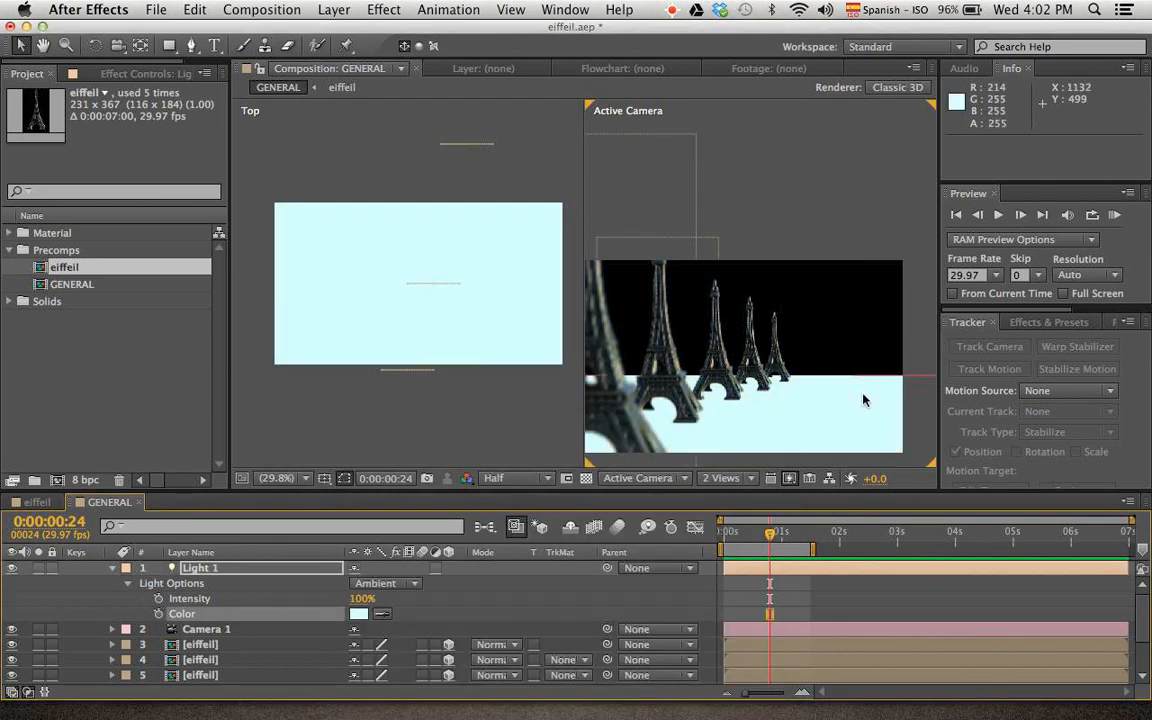
{"action": "right_click", "coordinate": [797, 173]}
{"action": "mouse_move", "coordinate": [820, 182]}
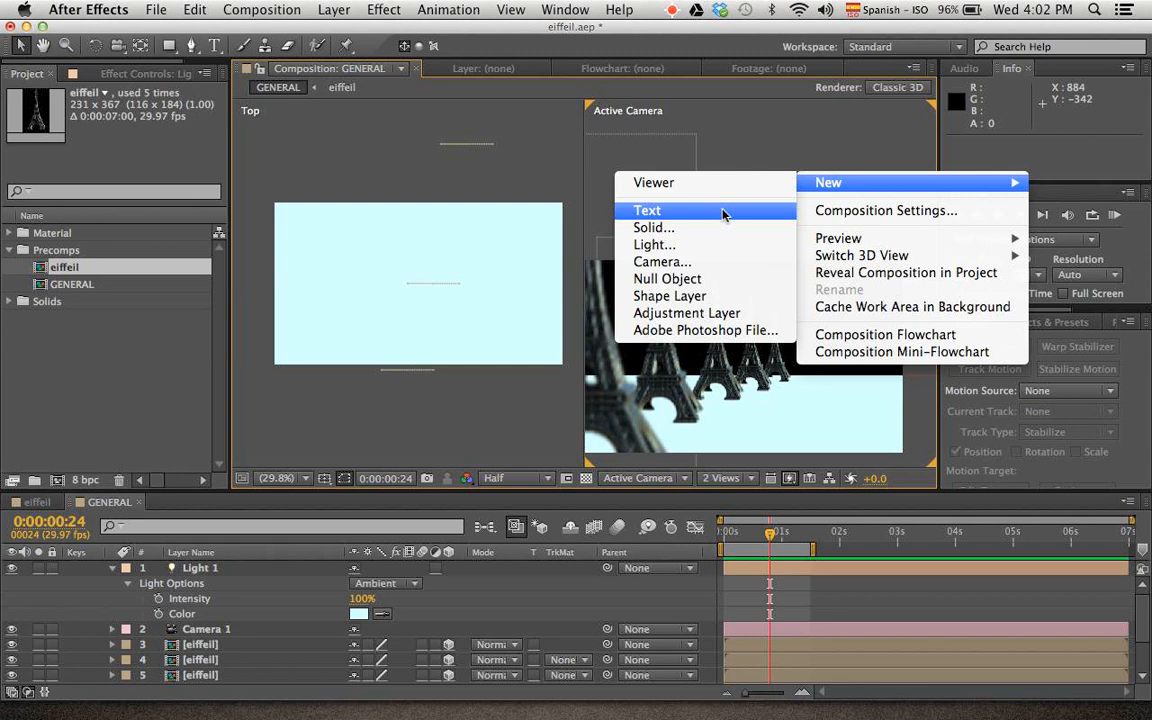
{"action": "left_click", "coordinate": [684, 229]}
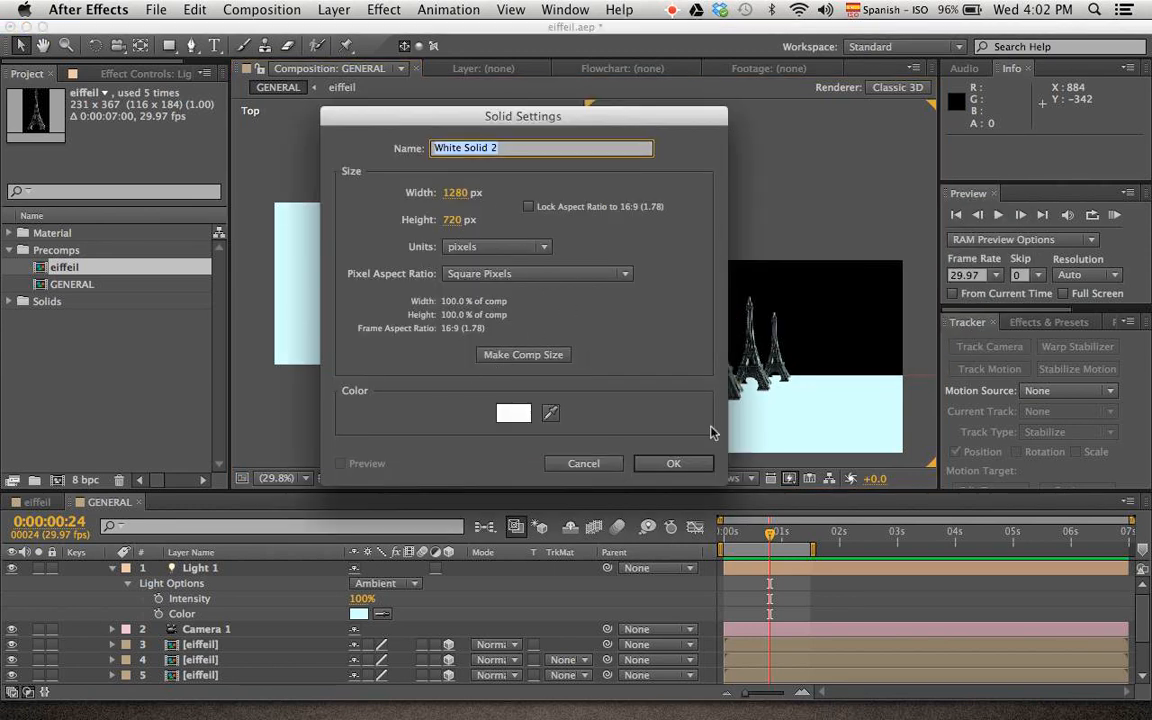
{"action": "key", "text": "Escape"}
Add a second light of type Point with Smooth falloff, 100% intensity and a warm cream color FFF2D9
{"action": "right_click", "coordinate": [818, 199]}
{"action": "mouse_move", "coordinate": [835, 206]}
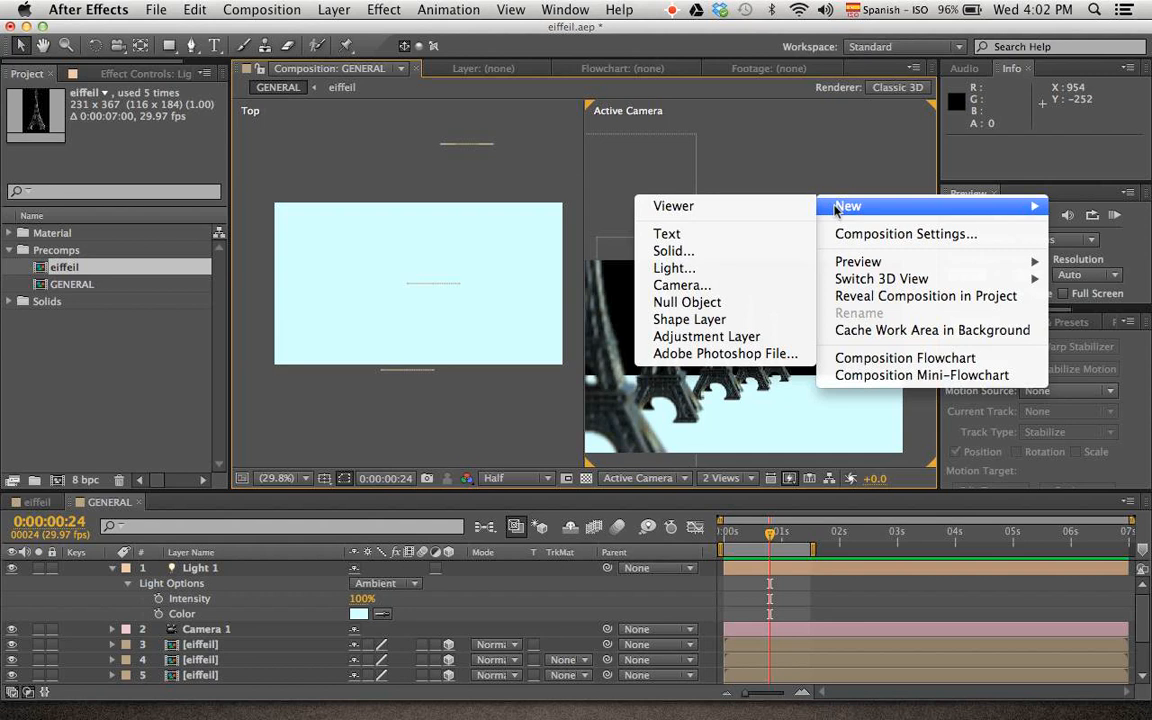
{"action": "left_click", "coordinate": [700, 268]}
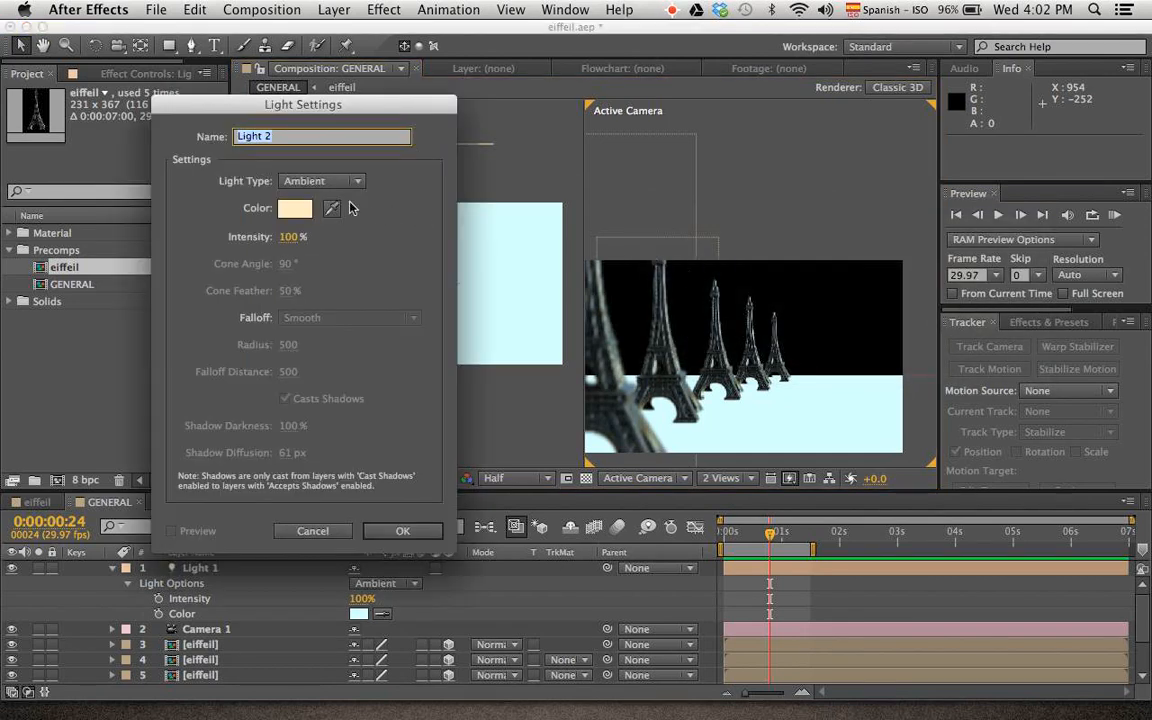
{"action": "left_click", "coordinate": [310, 181]}
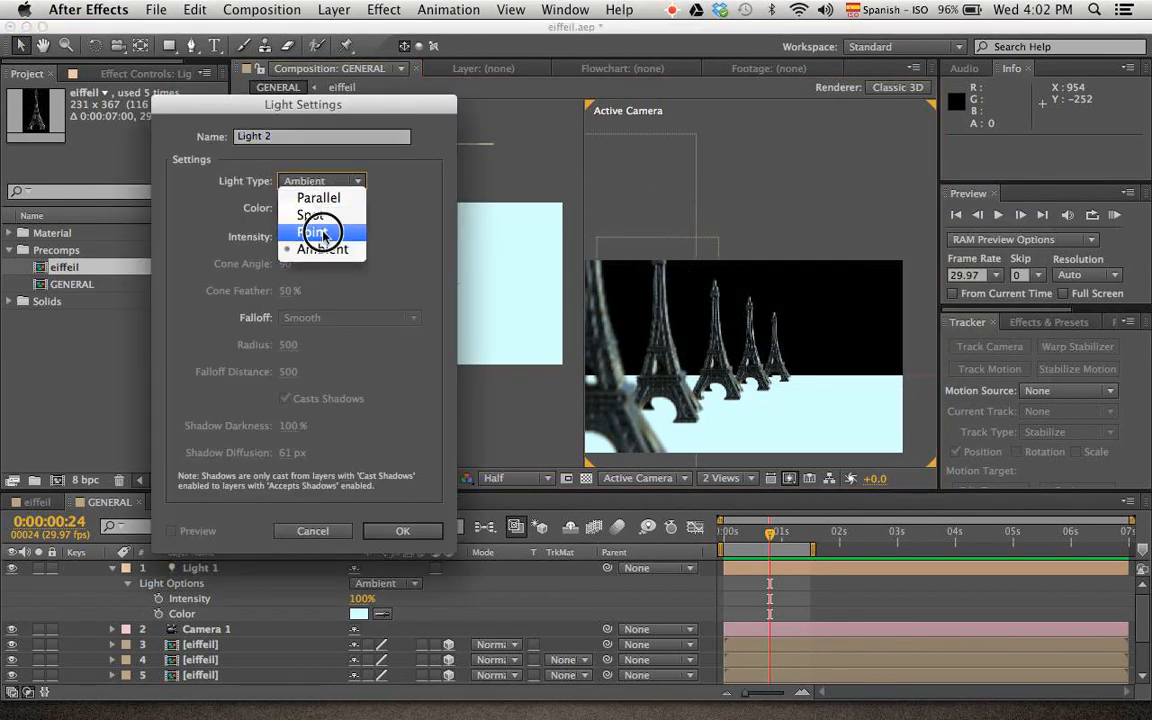
{"action": "left_click", "coordinate": [322, 233]}
{"action": "left_click", "coordinate": [295, 208]}
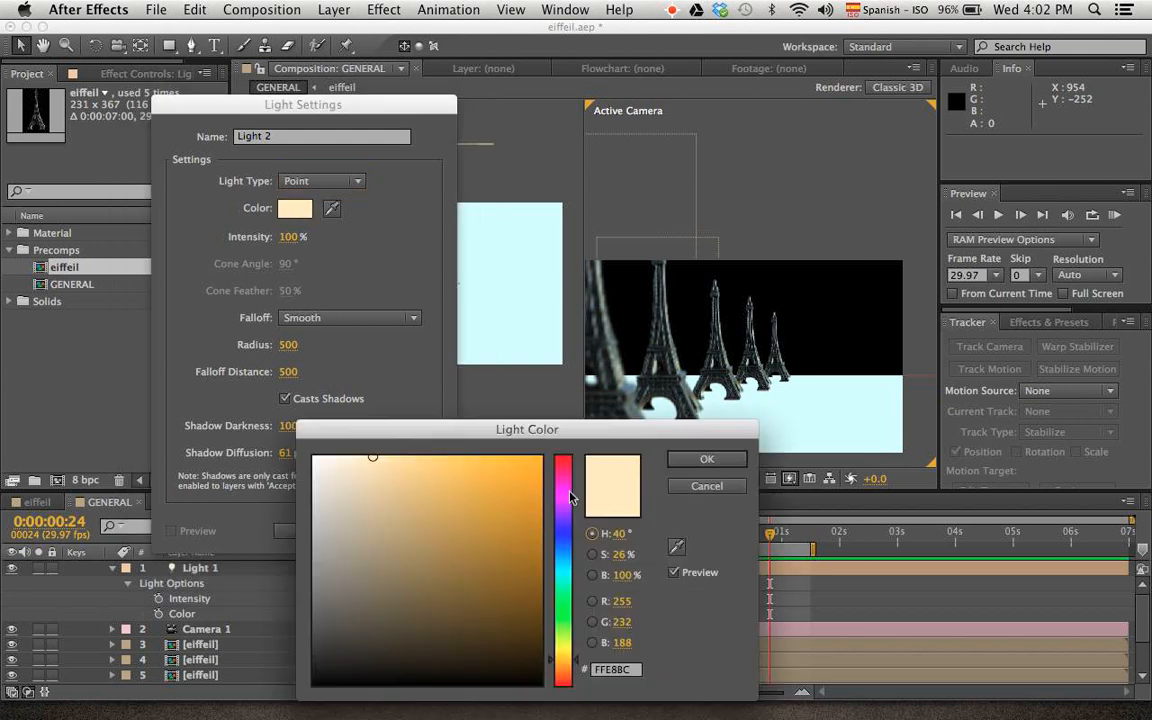
{"action": "left_click", "coordinate": [346, 457]}
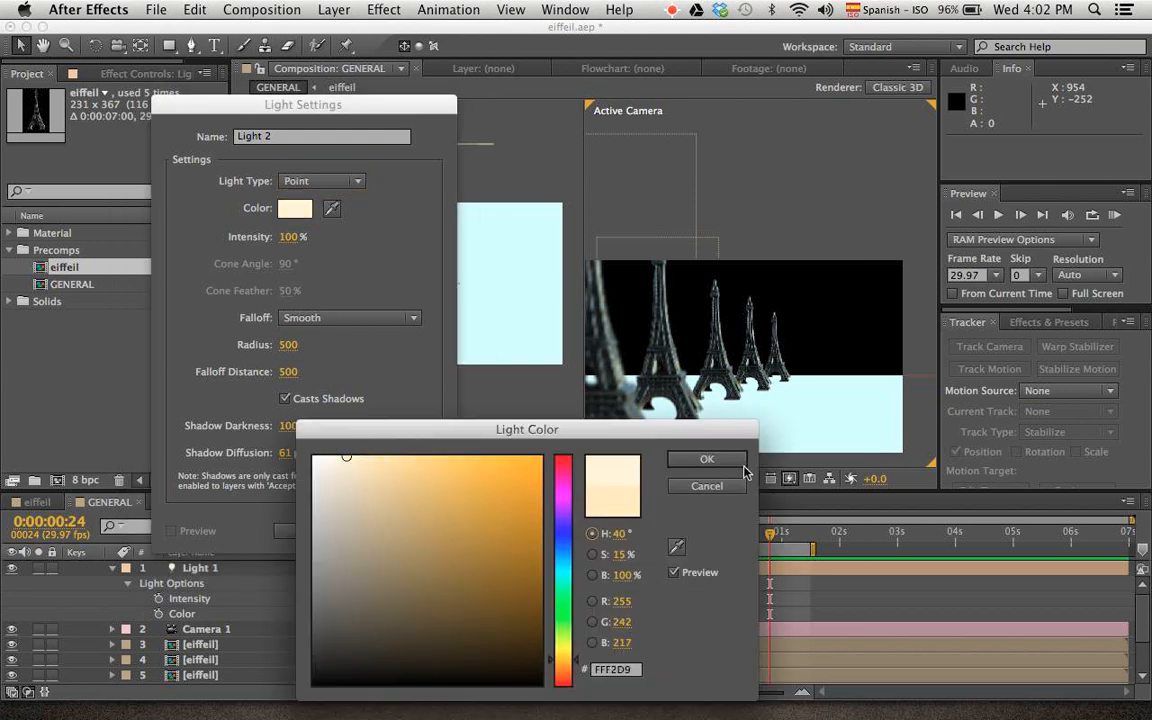
{"action": "left_click", "coordinate": [705, 462]}
{"action": "left_click", "coordinate": [422, 530]}
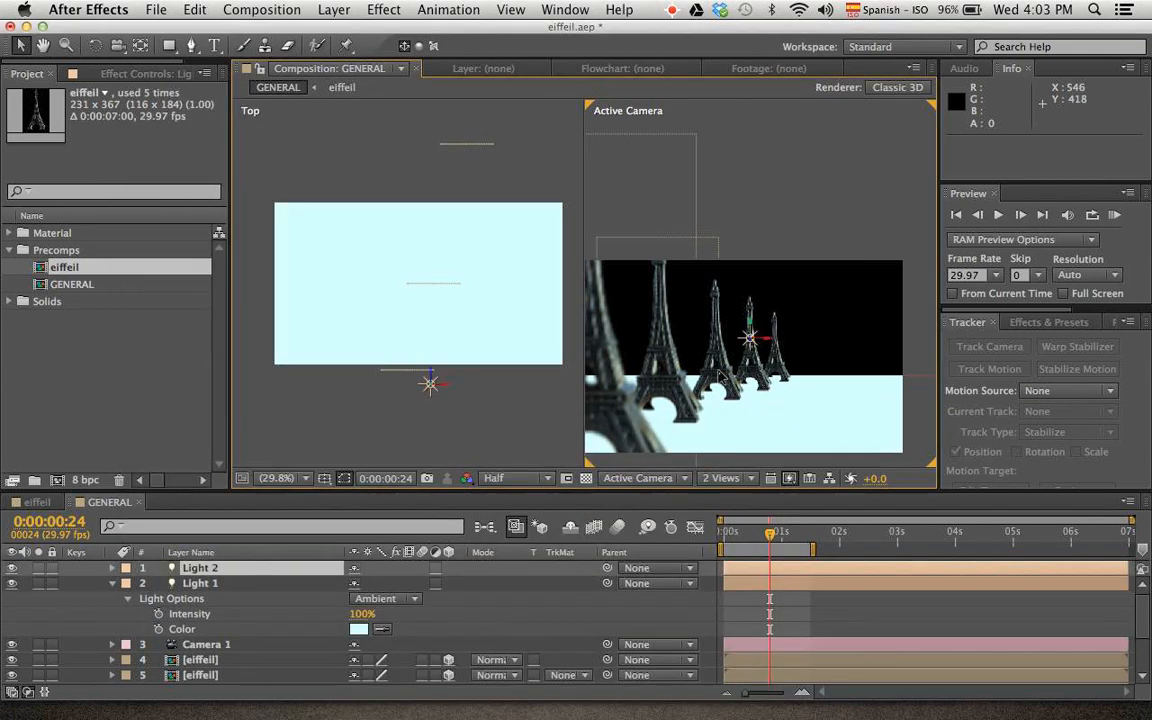
Move Light 2 in front of the towers to about 643, 307, -1528 and duplicate it
{"action": "mouse_move", "coordinate": [752, 337]}
{"action": "left_mouse_down"}
{"action": "mouse_move", "coordinate": [846, 342]}
{"action": "mouse_move", "coordinate": [738, 340]}
{"action": "left_mouse_up"}
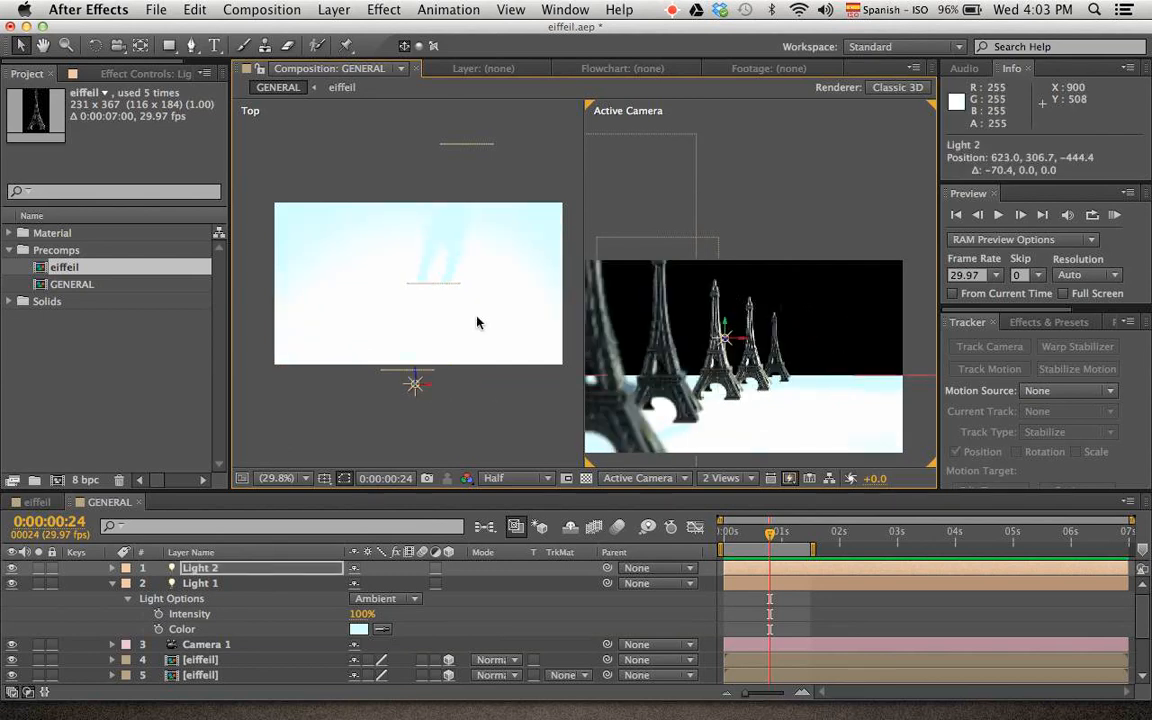
{"action": "left_click_drag", "start_coordinate": [413, 382], "coordinate": [355, 612]}
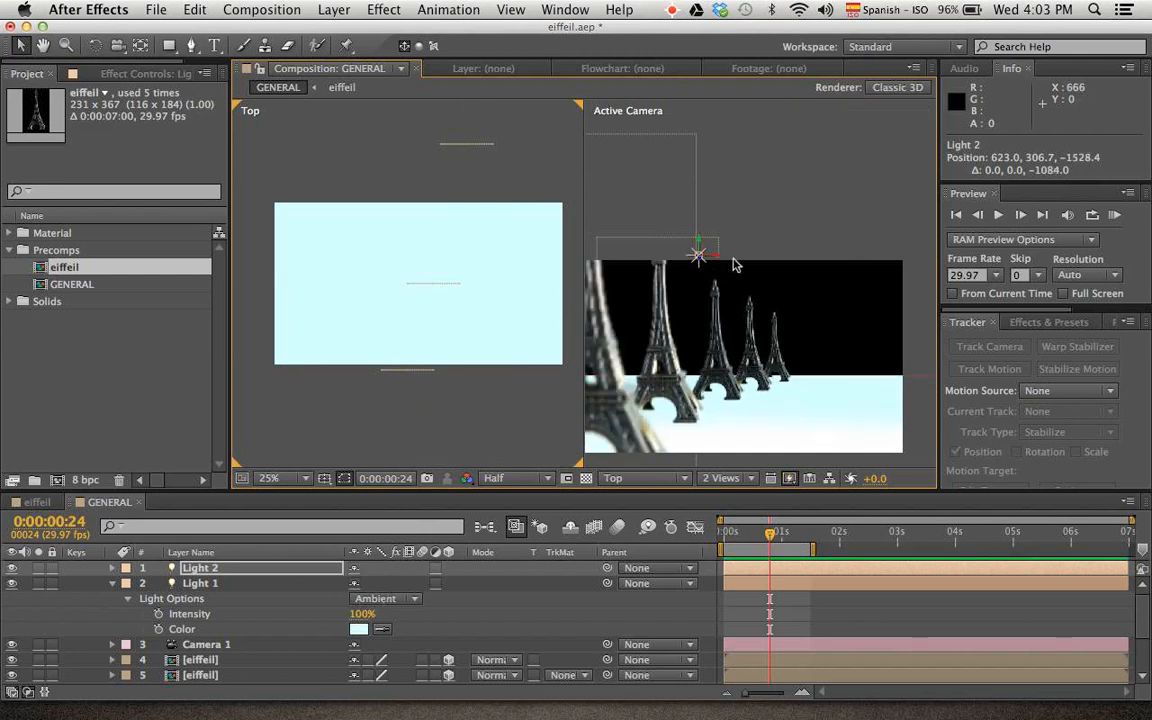
{"action": "left_click_drag", "start_coordinate": [700, 253], "coordinate": [727, 280]}
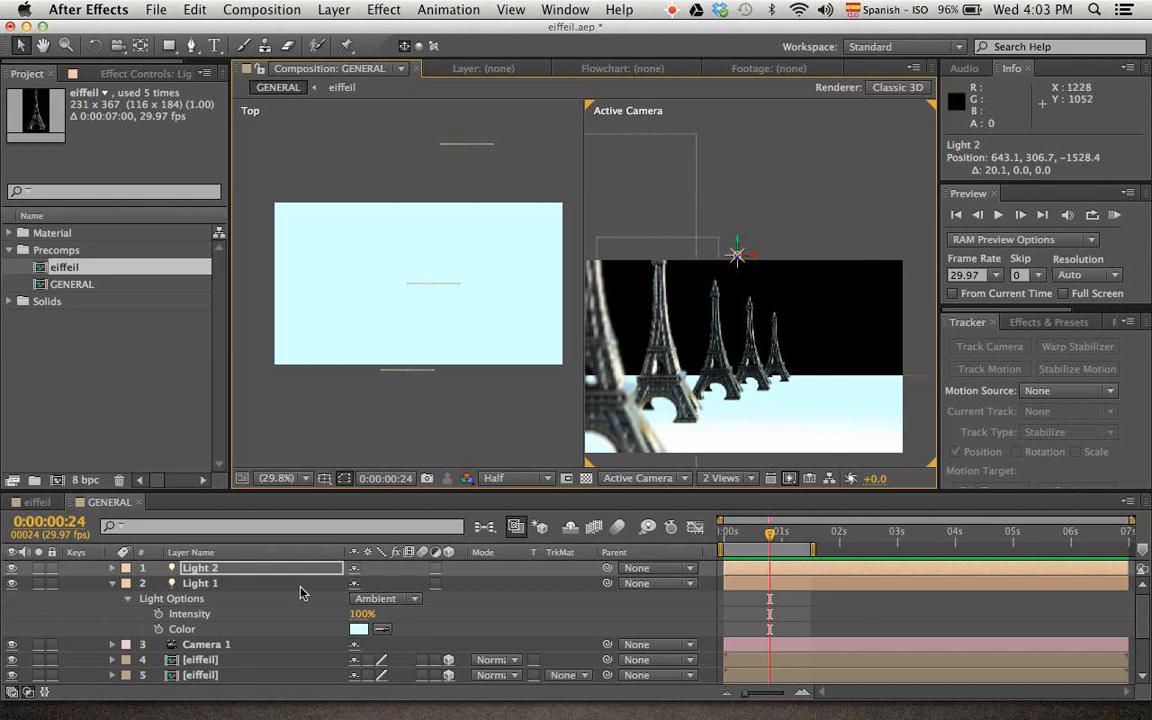
{"action": "left_click", "coordinate": [239, 567]}
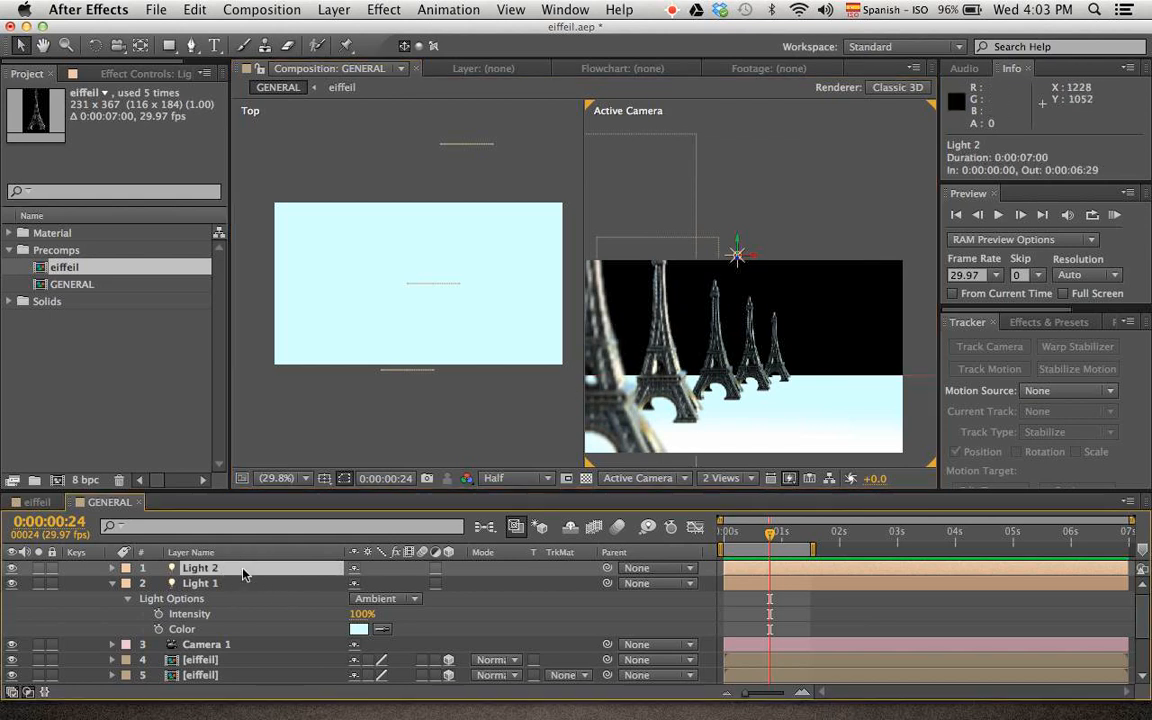
{"action": "key", "text": "ctrl+d"}
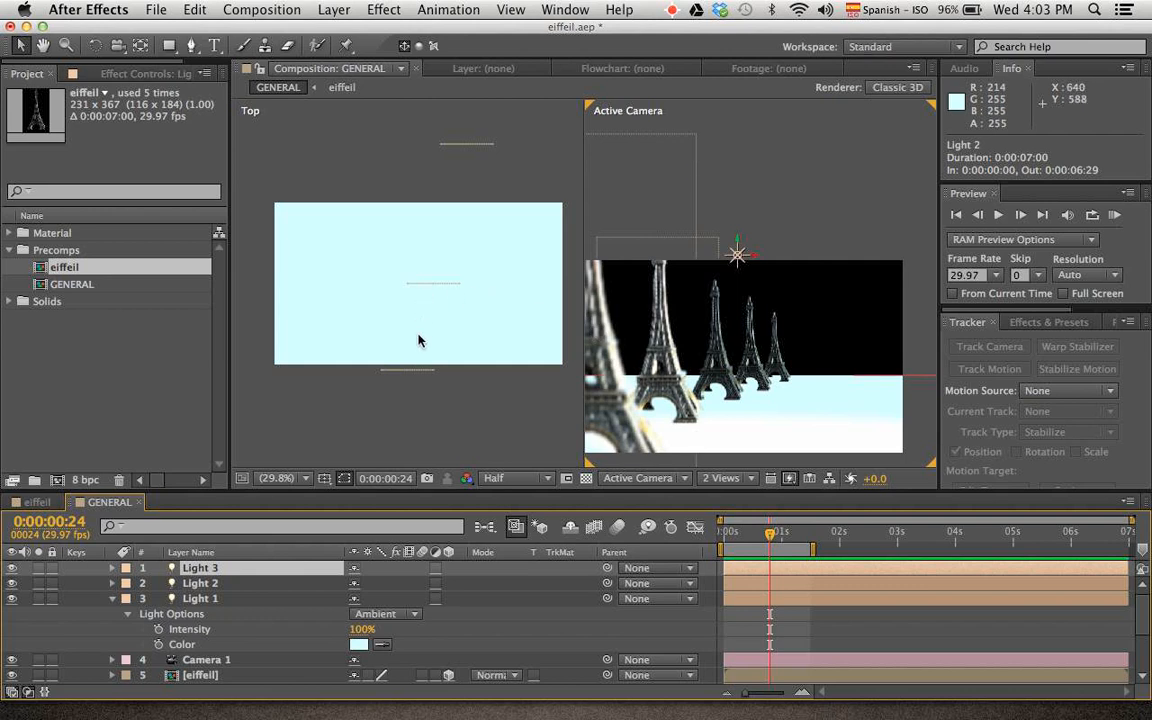
Move Light 3 back and sideways from the front of the tower row to about 883, 307, -704
{"action": "left_click_drag", "start_coordinate": [437, 368], "coordinate": [412, 131]}
{"action": "key", "text": "v"}
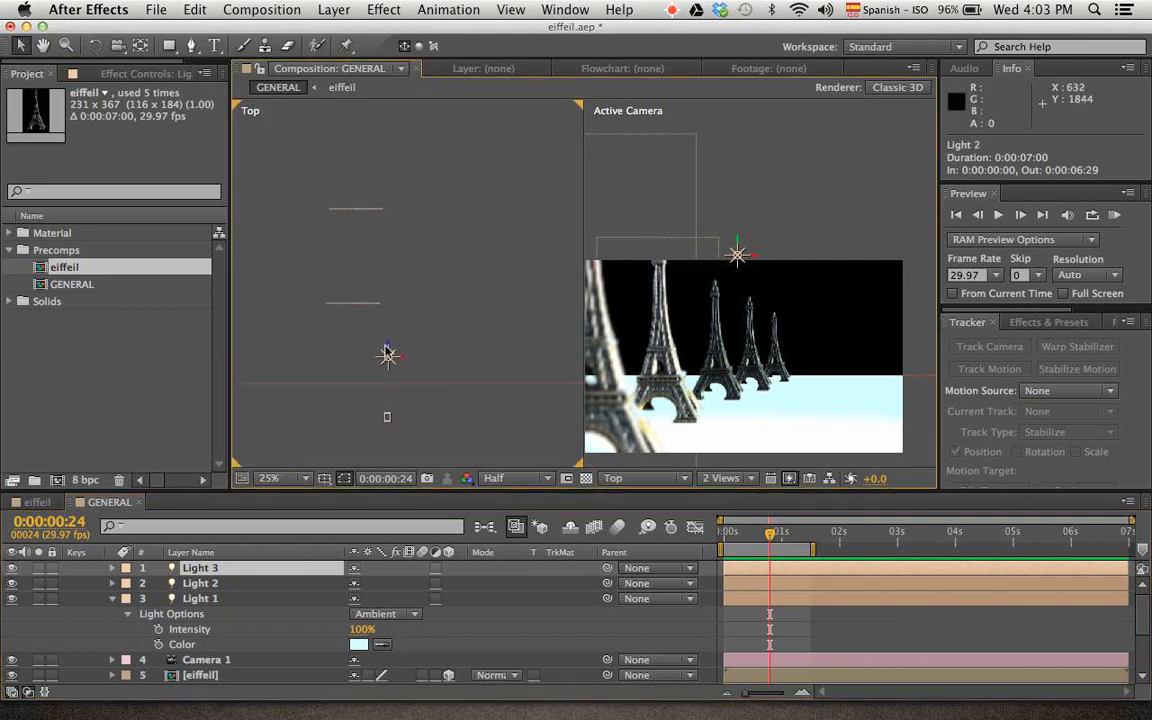
{"action": "left_click_drag", "start_coordinate": [388, 352], "coordinate": [460, 175]}
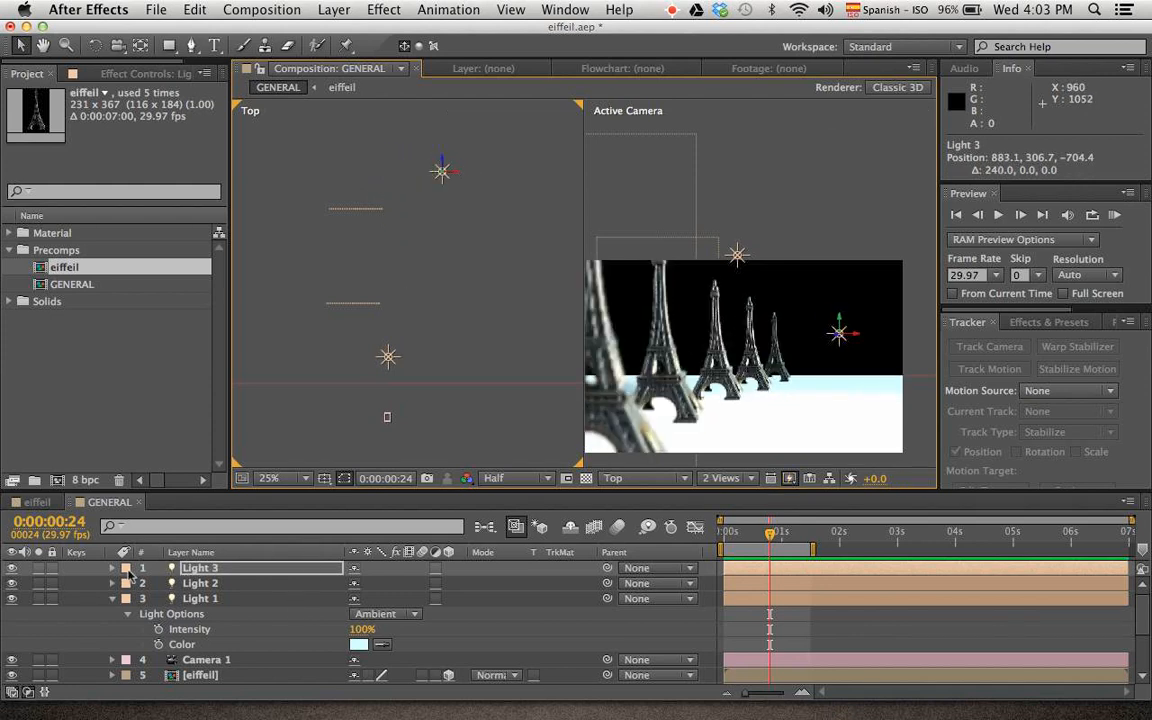
Change Light 3's color from its light options to a saturated warm orange
{"action": "left_click", "coordinate": [113, 568]}
{"action": "left_click", "coordinate": [127, 598]}
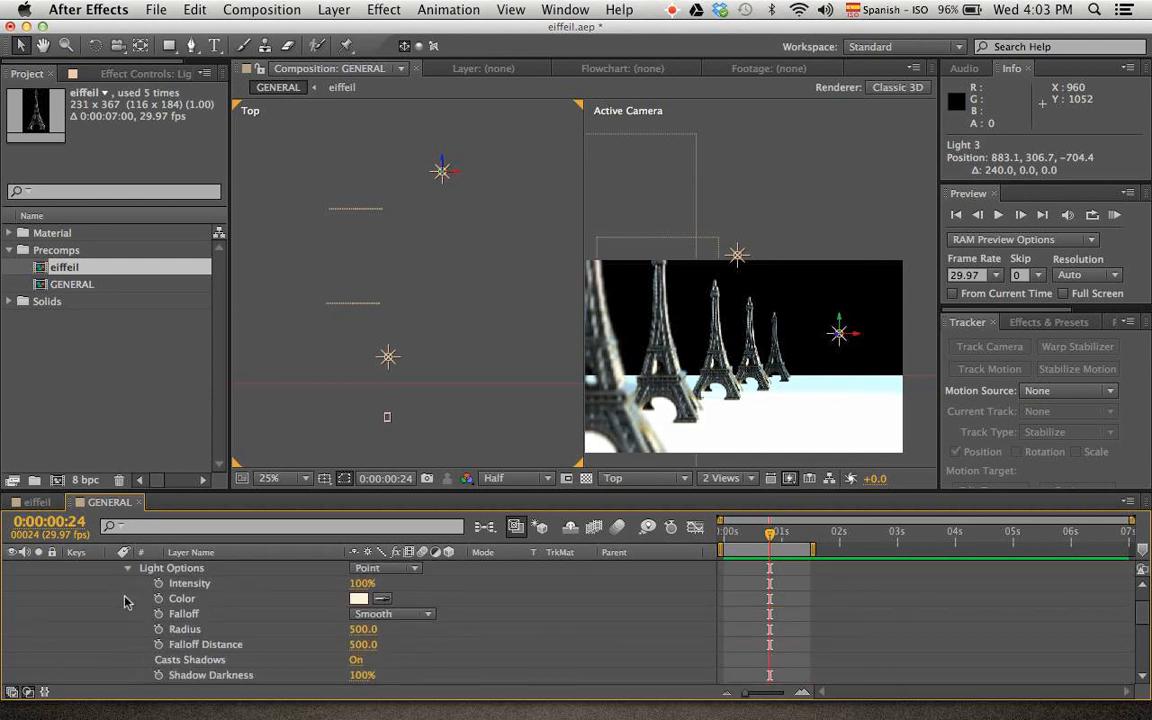
{"action": "left_click", "coordinate": [357, 599]}
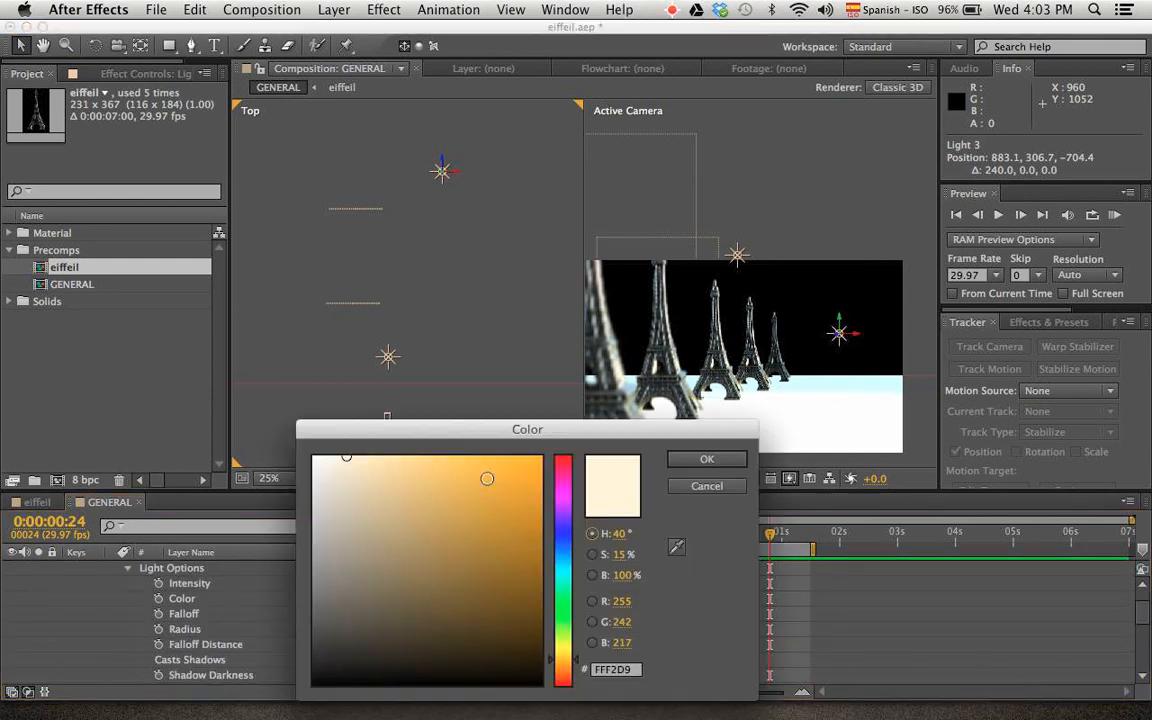
{"action": "left_click_drag", "start_coordinate": [487, 479], "coordinate": [519, 432]}
{"action": "left_click", "coordinate": [705, 460]}
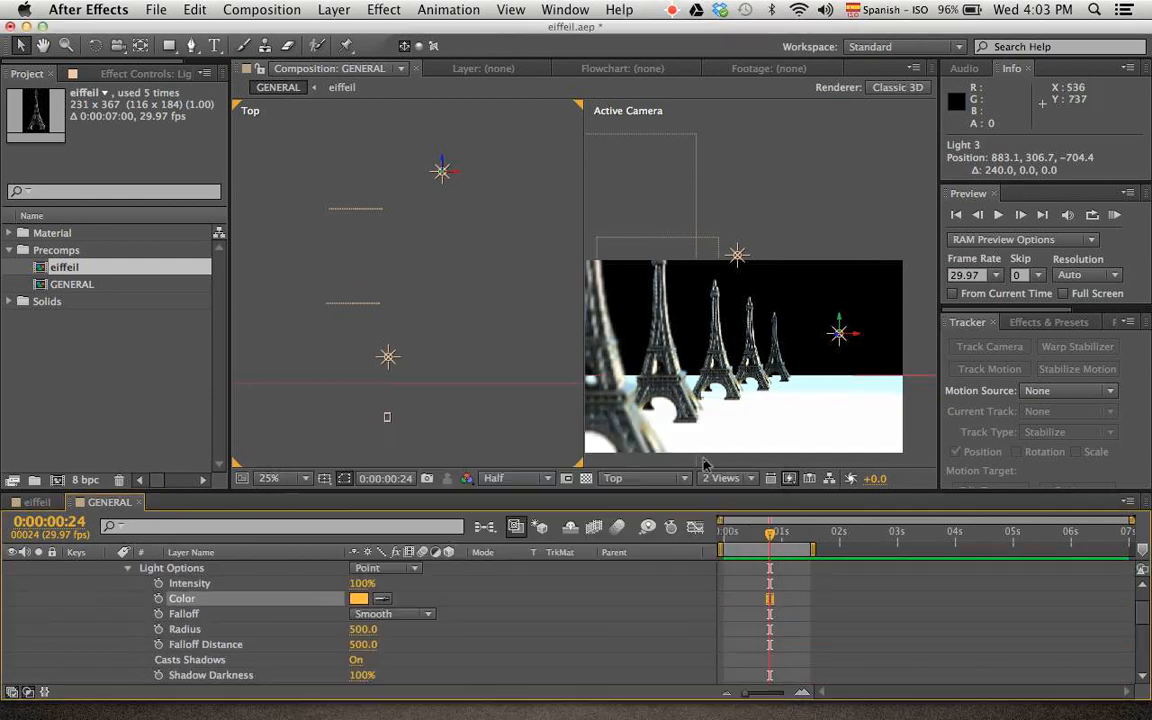
{"action": "left_click", "coordinate": [855, 163]}
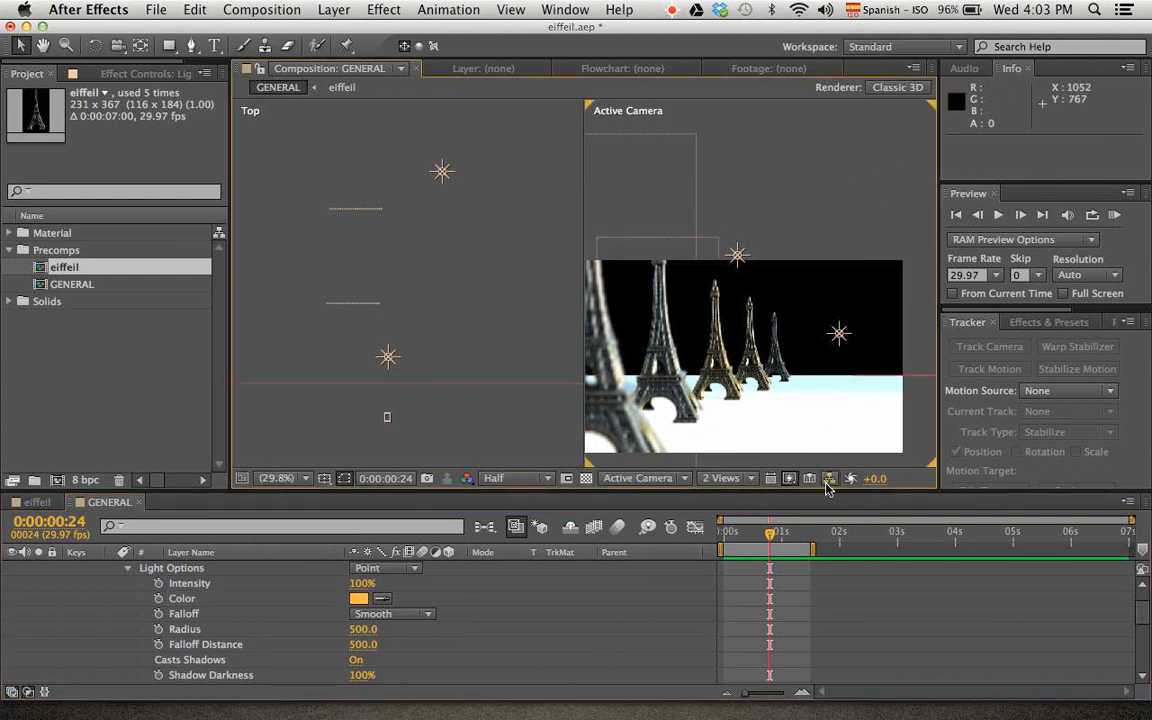
Return to the first frame and turn off the visibility of the ambient Light 1
{"action": "left_click_drag", "start_coordinate": [762, 541], "coordinate": [722, 550]}
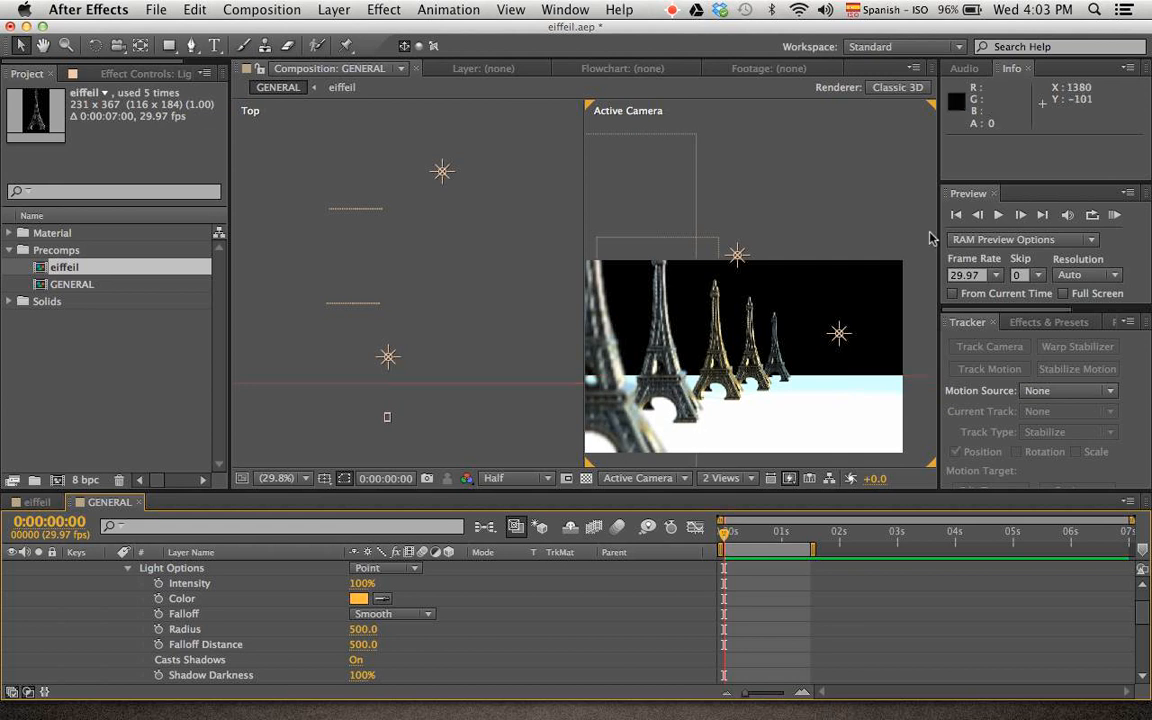
{"action": "scroll", "coordinate": [253, 657], "scroll_direction": "down", "scroll_amount": 3}
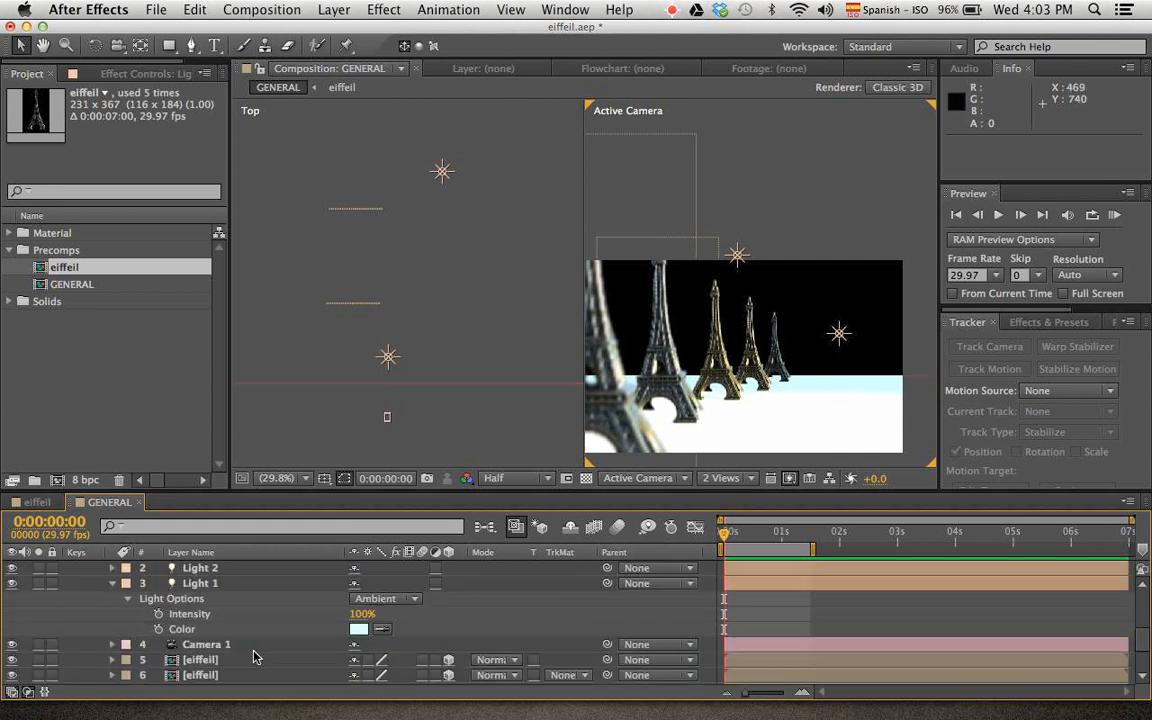
{"action": "left_click", "coordinate": [201, 585]}
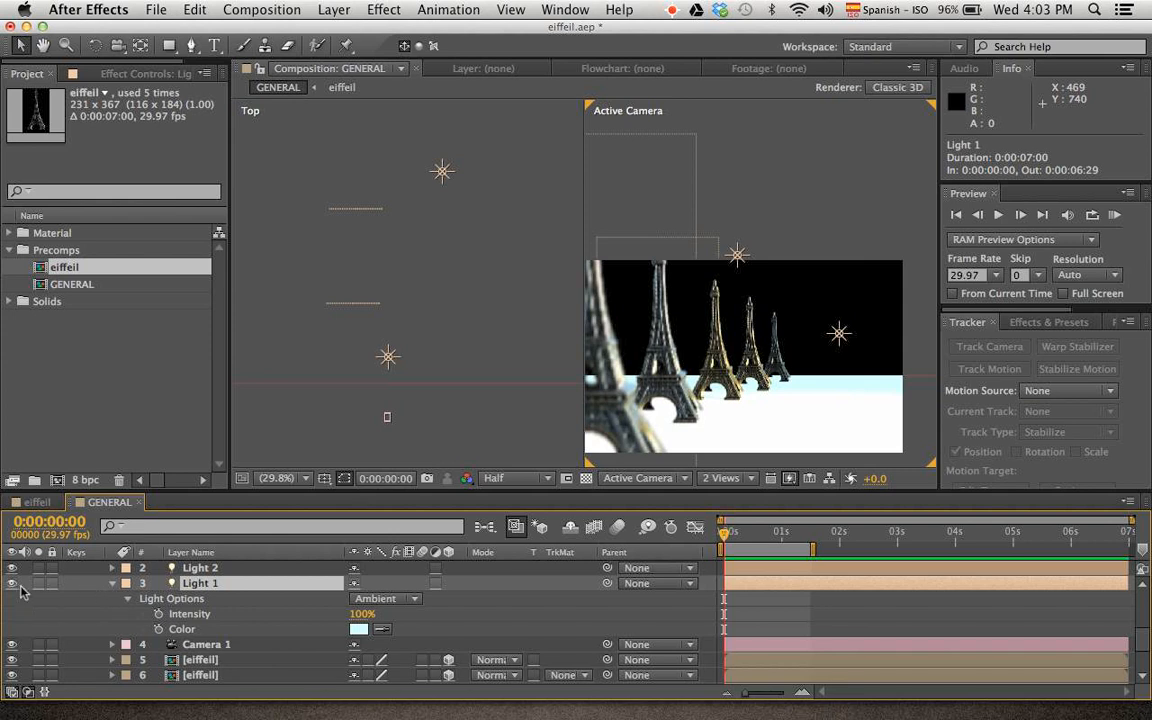
Duplicate Light 2 and move the copy lower and deeper among the towers to about 643, 367, -768
{"action": "left_click", "coordinate": [200, 568]}
{"action": "key", "text": "super+d"}
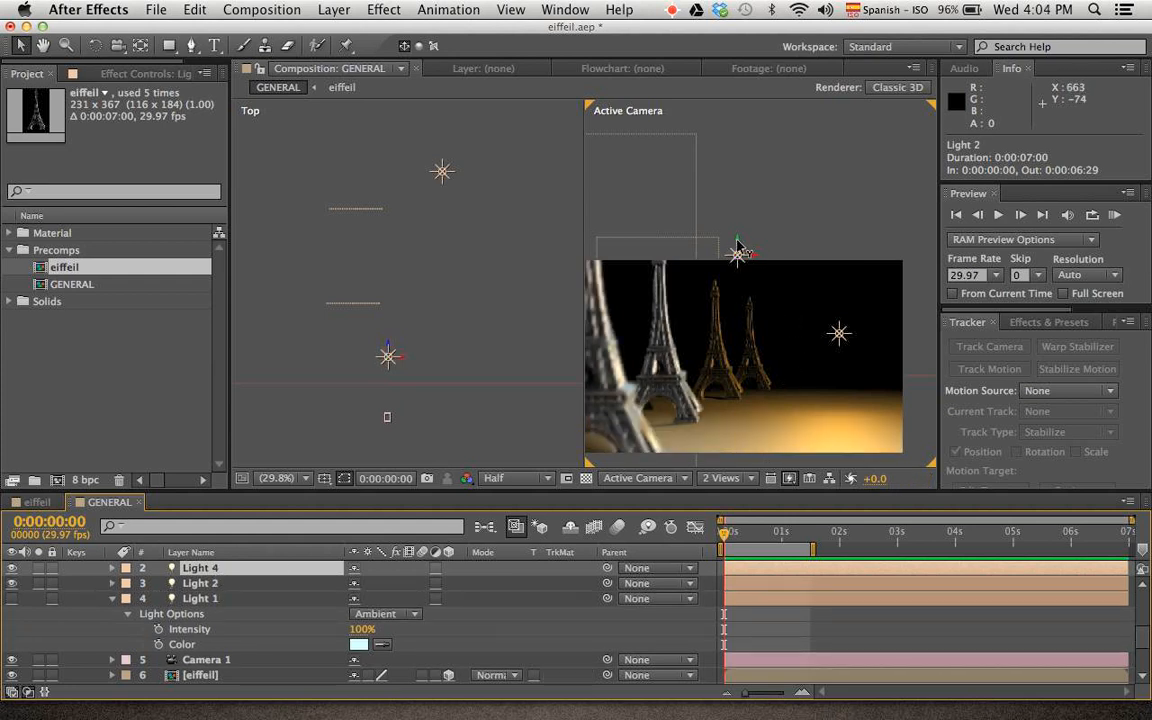
{"action": "mouse_move", "coordinate": [740, 247]}
{"action": "left_mouse_down"}
{"action": "mouse_move", "coordinate": [738, 301]}
{"action": "mouse_move", "coordinate": [745, 257]}
{"action": "mouse_move", "coordinate": [742, 266]}
{"action": "left_mouse_up"}
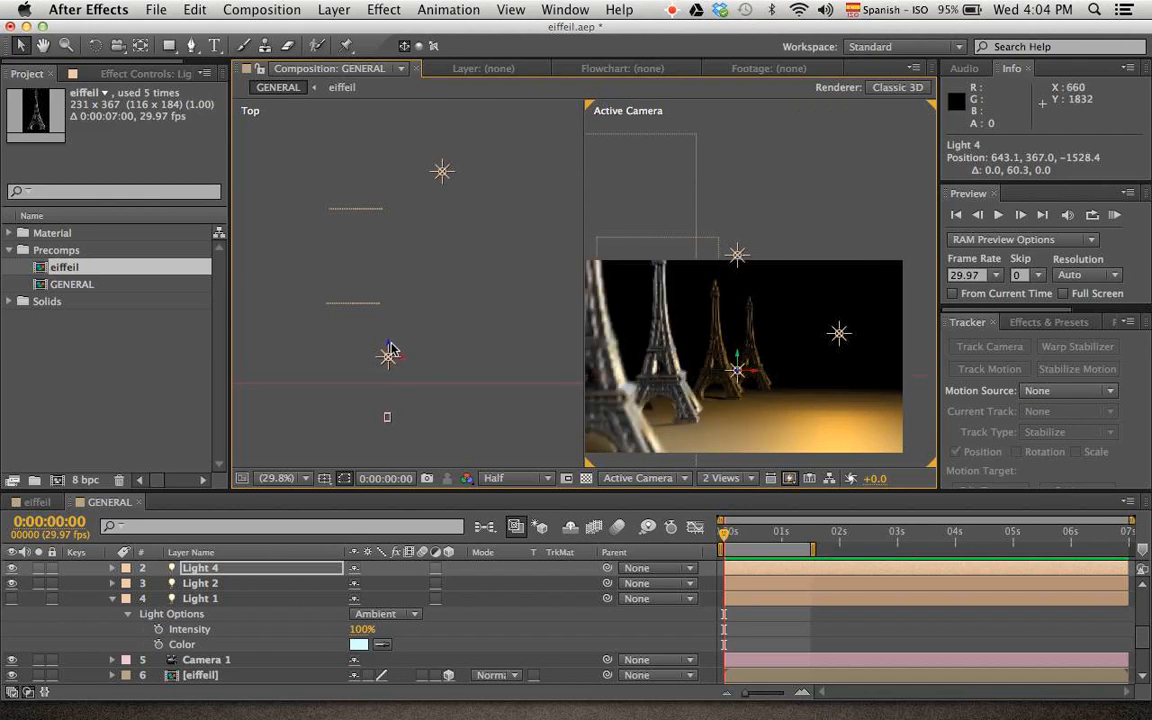
{"action": "left_click_drag", "start_coordinate": [389, 355], "coordinate": [483, 177]}
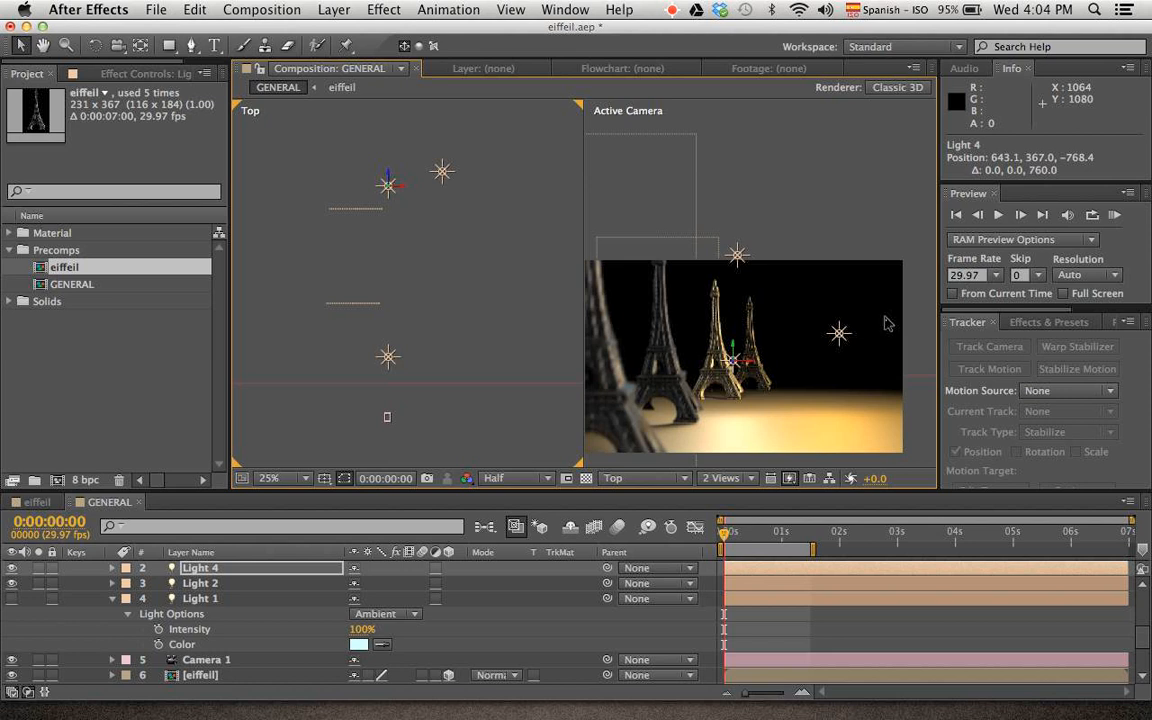
Duplicate the orange Light 3 and move the copy to the front of the scene at about 746, 307, -1544
{"action": "left_click", "coordinate": [838, 334]}
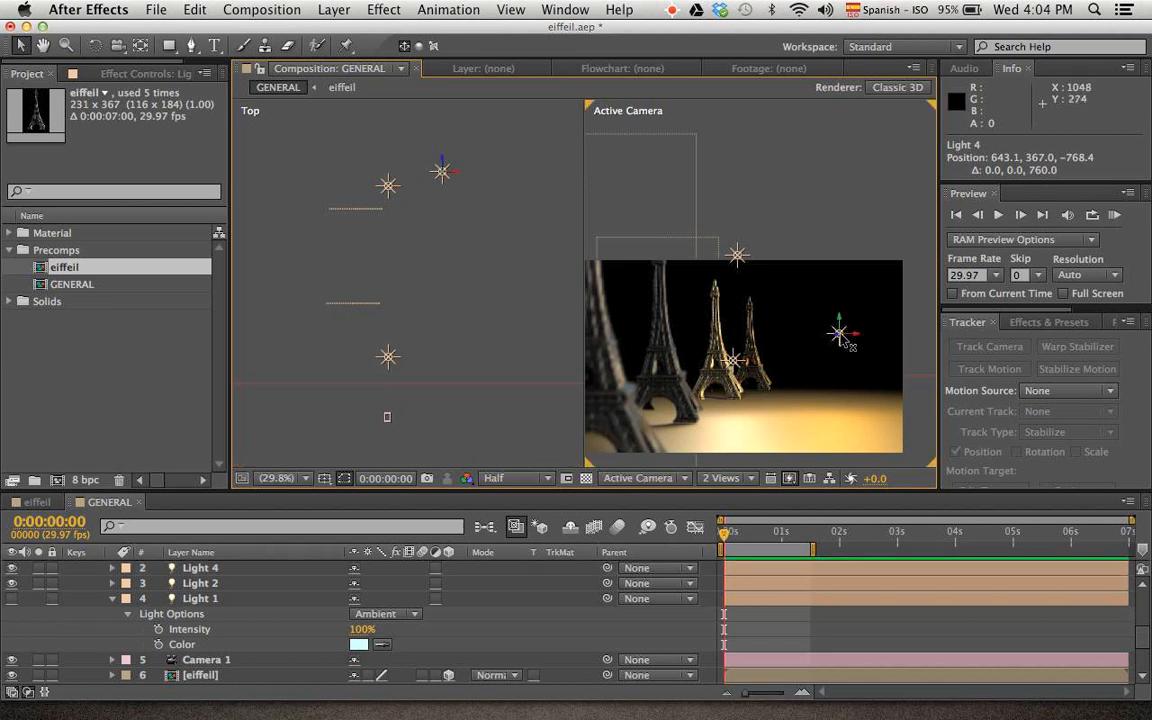
{"action": "key", "text": "super+d"}
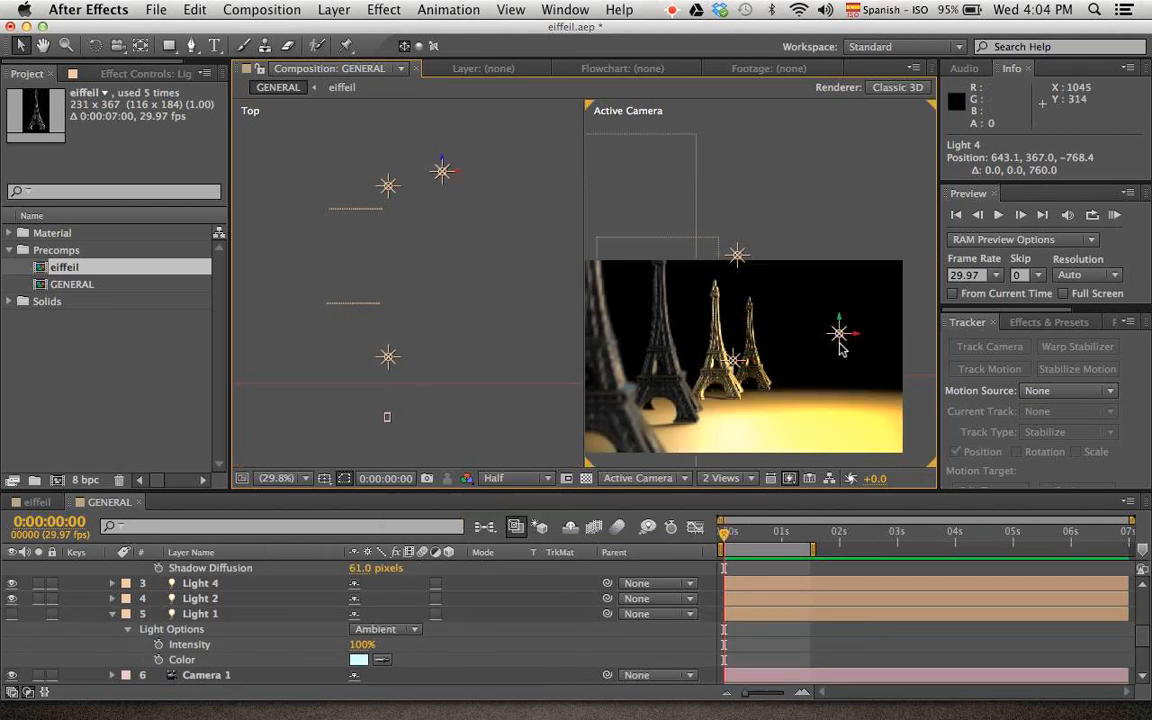
{"action": "left_click_drag", "start_coordinate": [861, 340], "coordinate": [823, 378]}
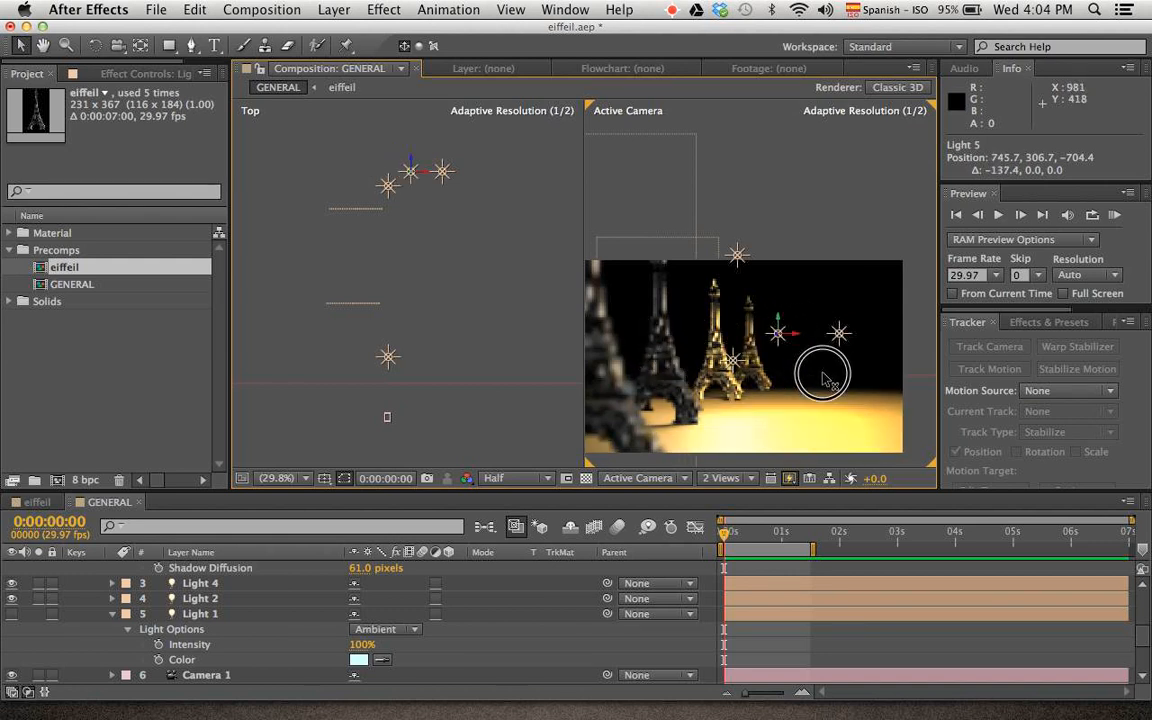
{"action": "left_click_drag", "start_coordinate": [410, 167], "coordinate": [404, 348]}
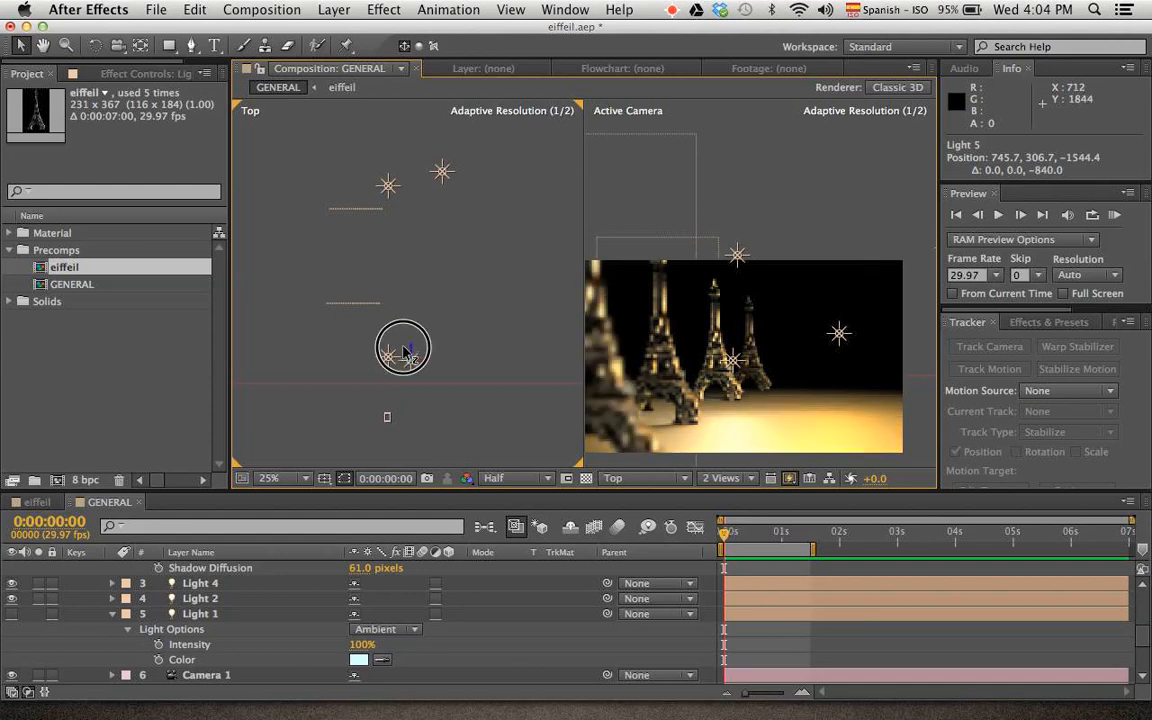
{"action": "left_click", "coordinate": [843, 190]}
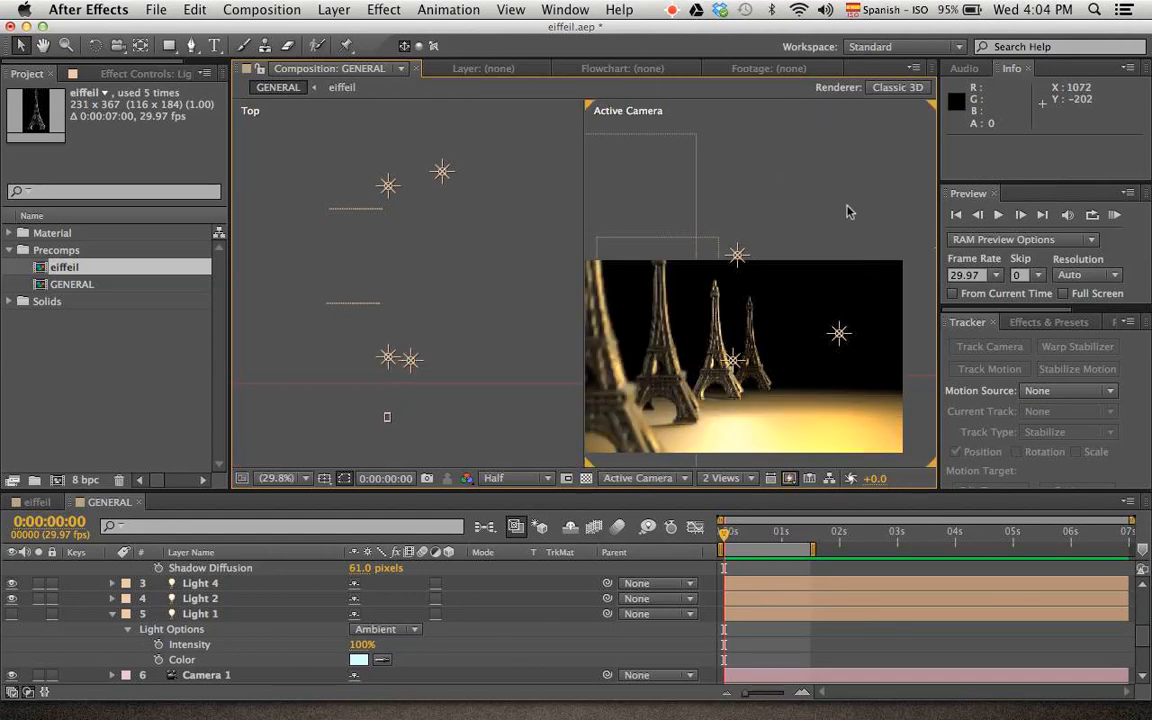
Show the composition in a single Active Camera view at Full resolution
{"action": "left_click", "coordinate": [735, 480]}
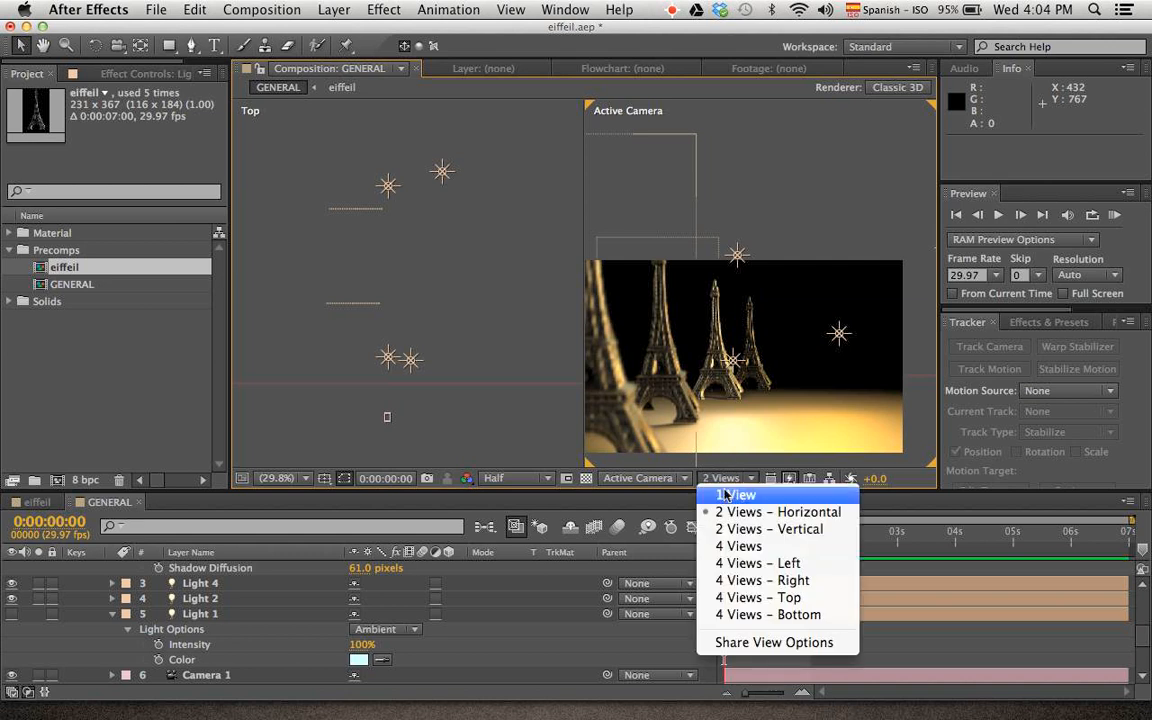
{"action": "left_click", "coordinate": [735, 490]}
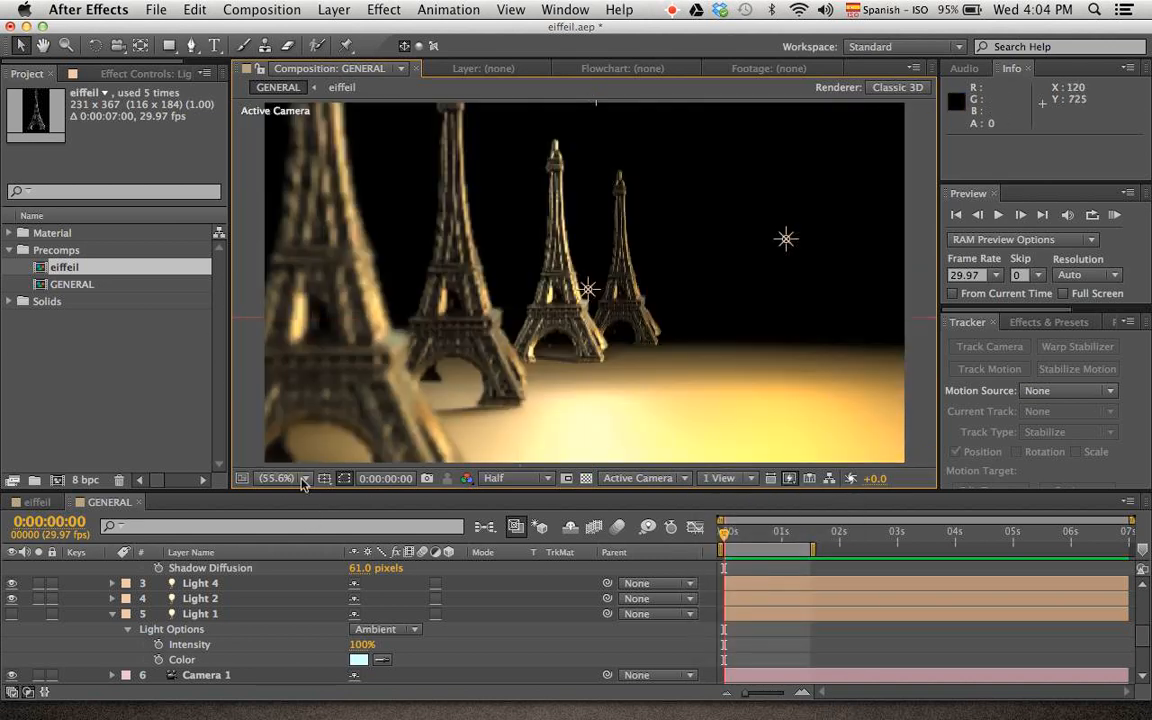
{"action": "left_click", "coordinate": [285, 478]}
{"action": "left_click", "coordinate": [313, 452]}
{"action": "left_click", "coordinate": [516, 478]}
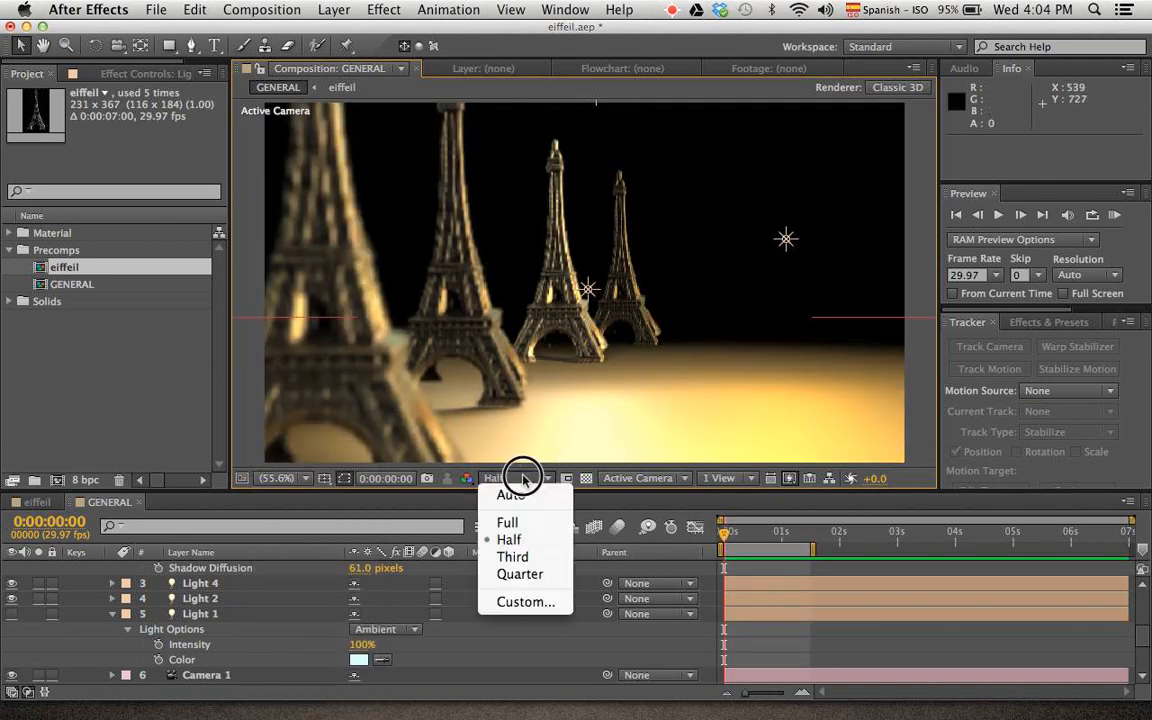
{"action": "left_click", "coordinate": [512, 532]}
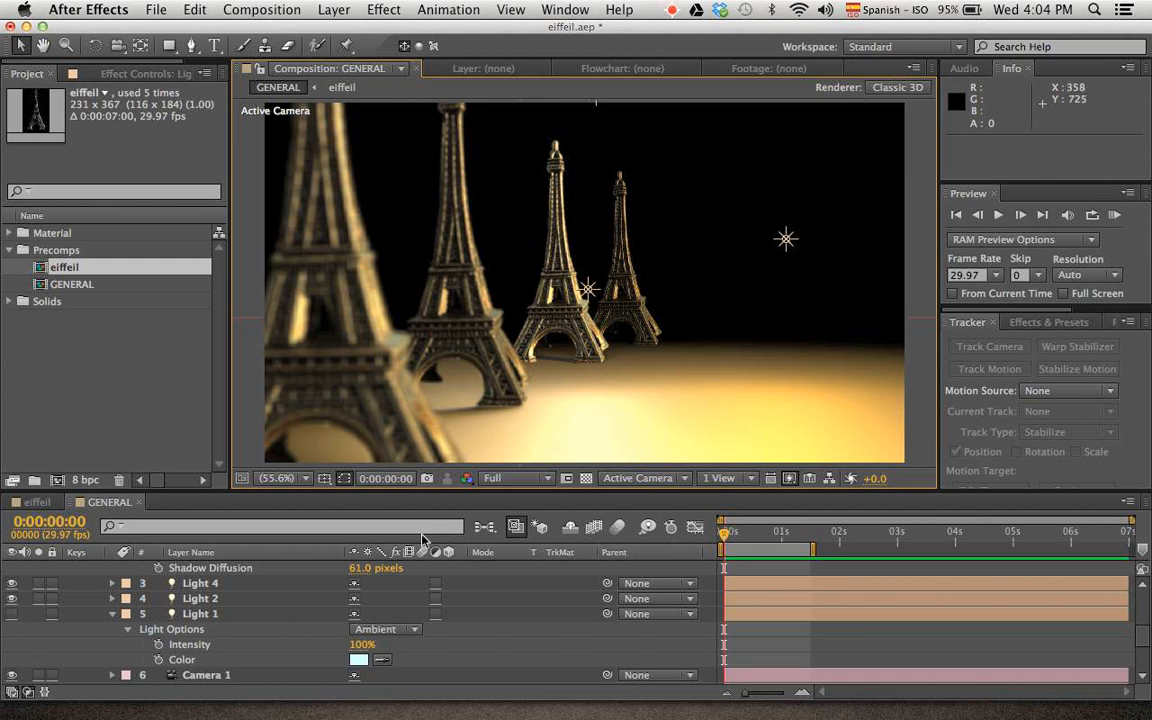
Collapse the properties of Light 3 and Light 1, and switch the four point lights off and back on
{"action": "scroll", "coordinate": [172, 597], "scroll_direction": "up", "scroll_amount": 5}
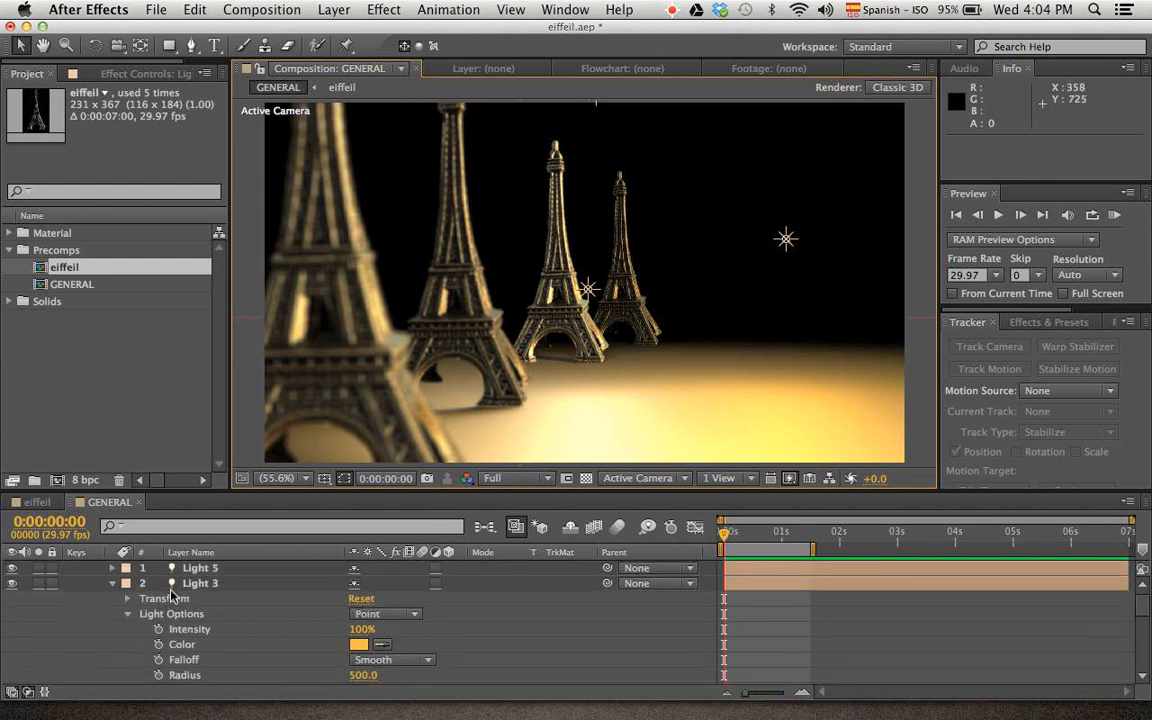
{"action": "left_click", "coordinate": [110, 584]}
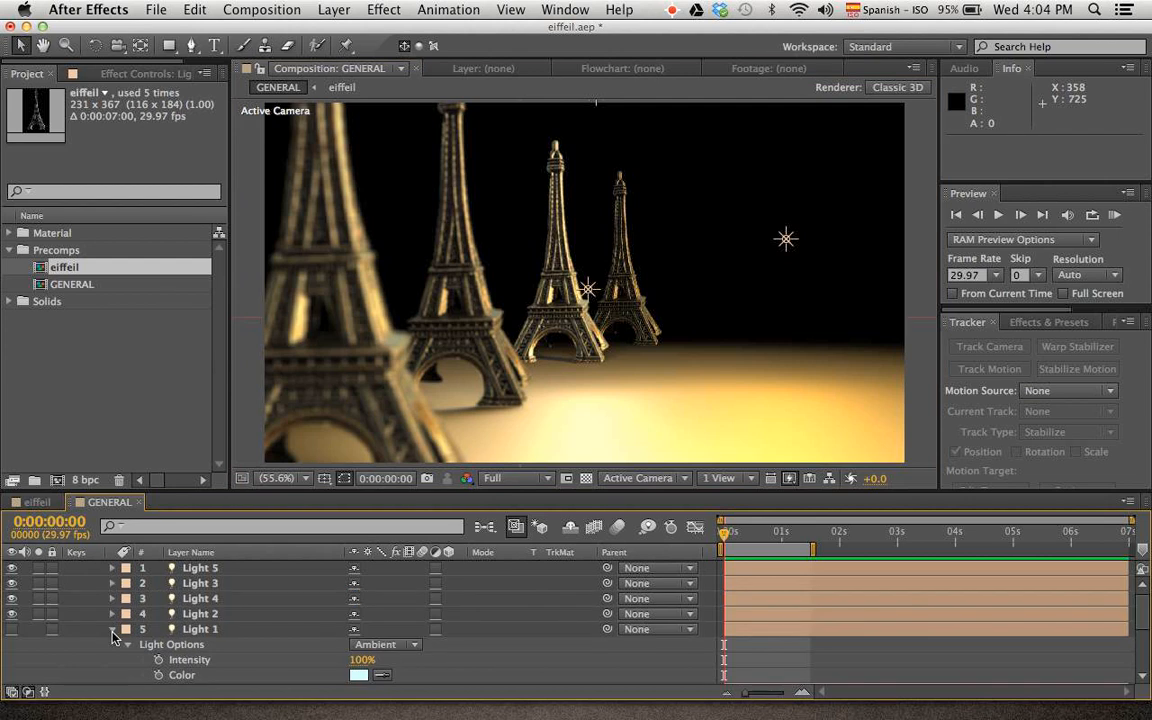
{"action": "left_click", "coordinate": [113, 629]}
{"action": "left_click_drag", "start_coordinate": [12, 629], "coordinate": [12, 567]}
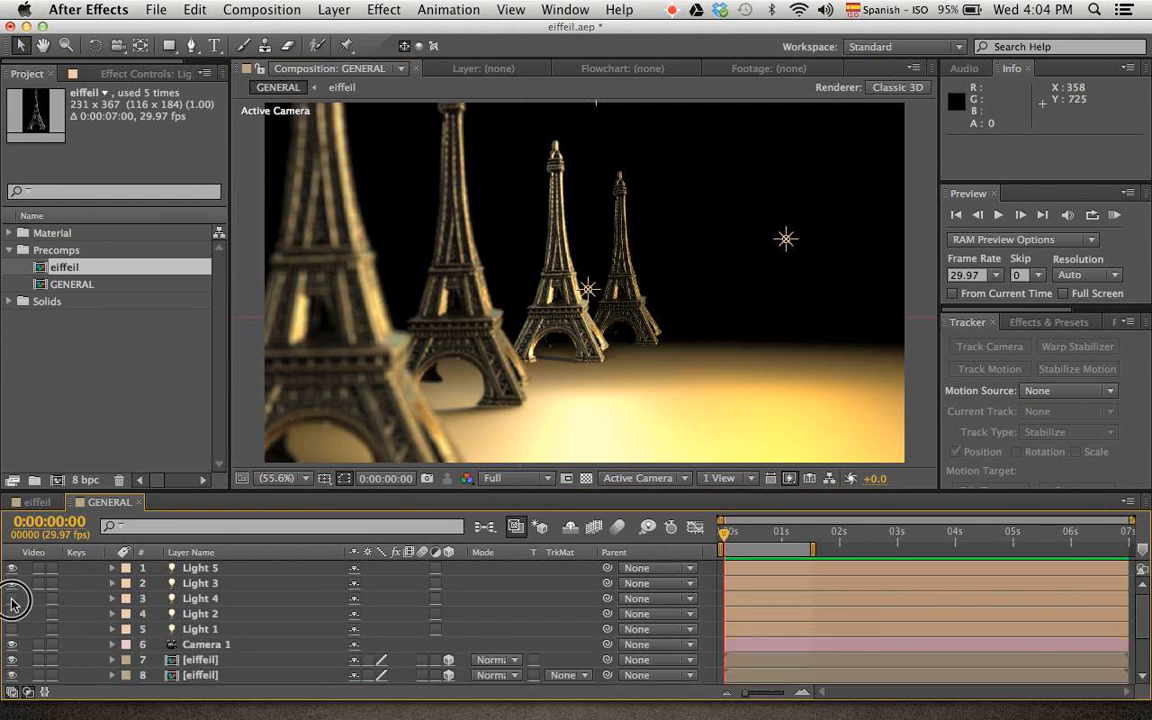
{"action": "left_click_drag", "start_coordinate": [12, 567], "coordinate": [11, 614]}
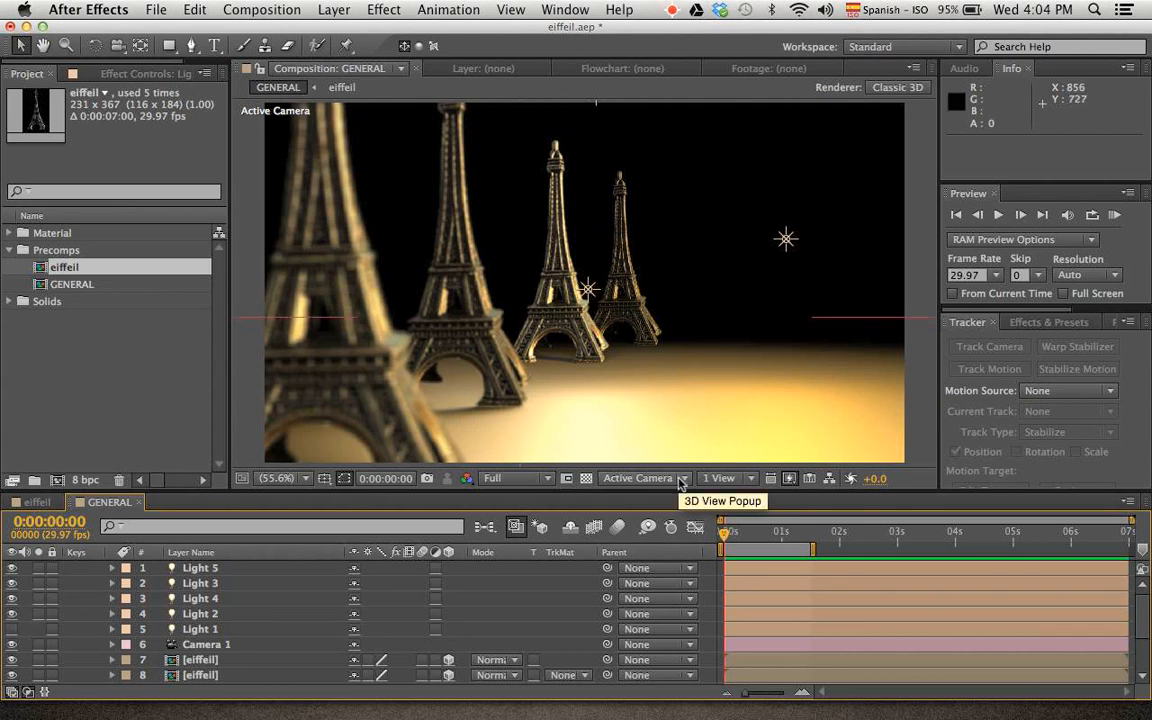
Save the Eiffel Tower project and start a new empty project
{"action": "key", "text": "super+s"}
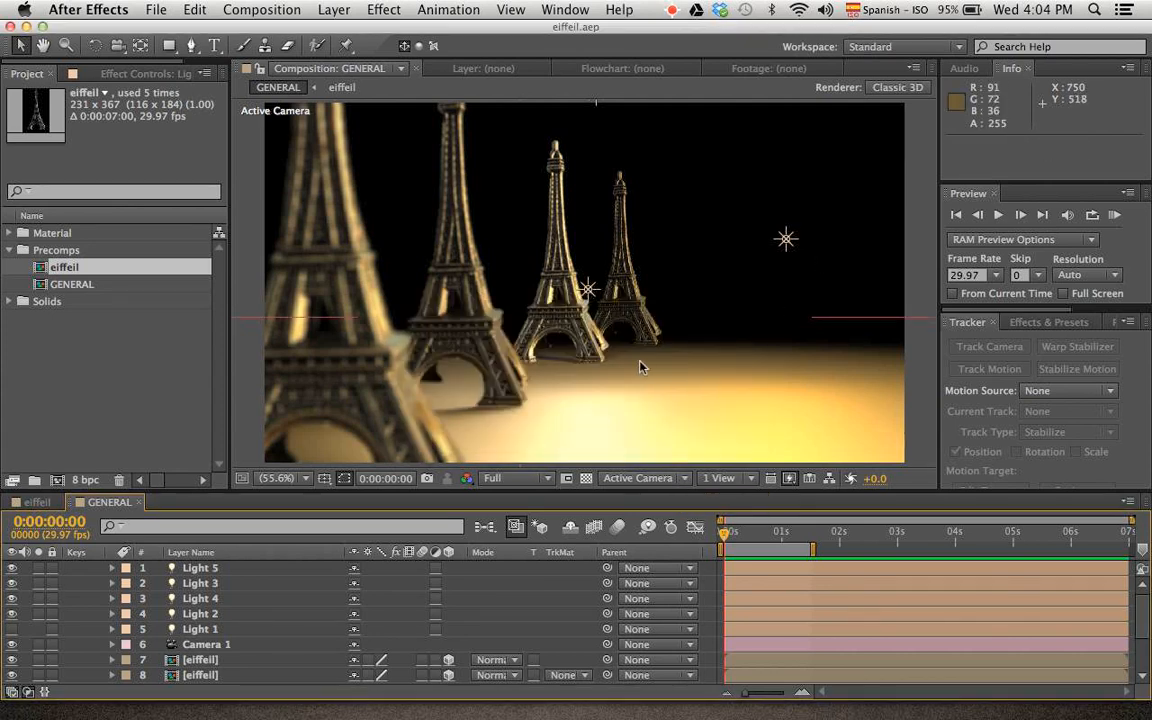
{"action": "left_click", "coordinate": [202, 434]}
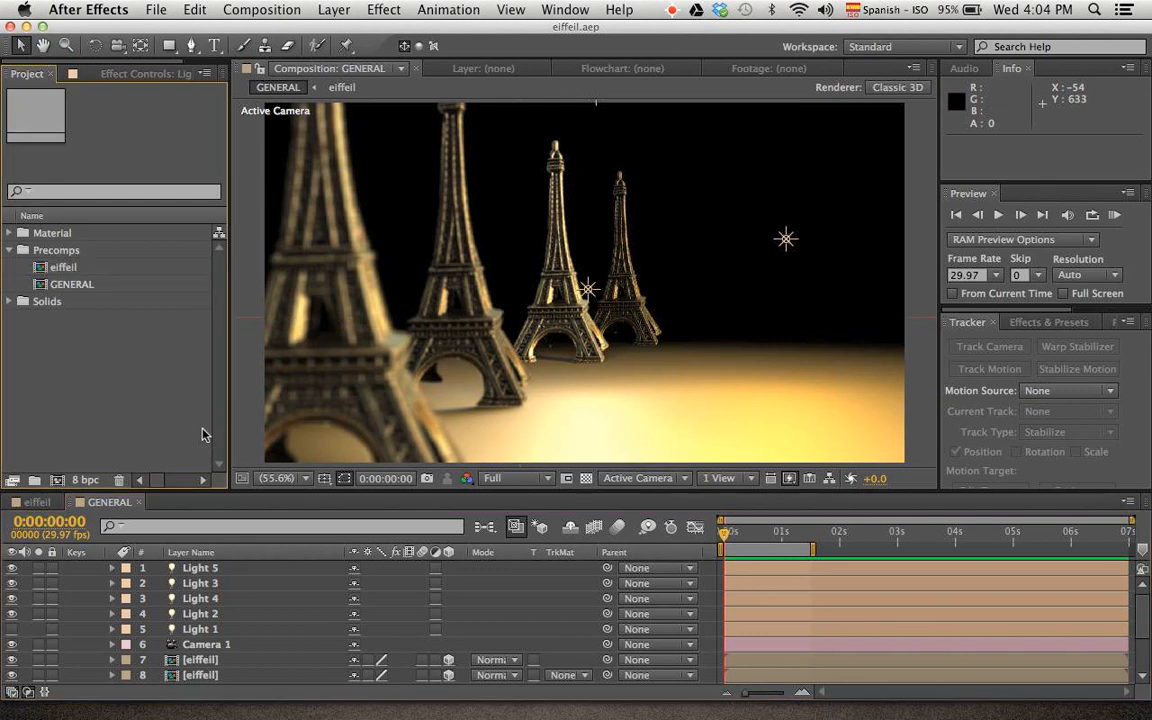
{"action": "key", "text": "super+o"}
{"action": "key", "text": "Escape"}
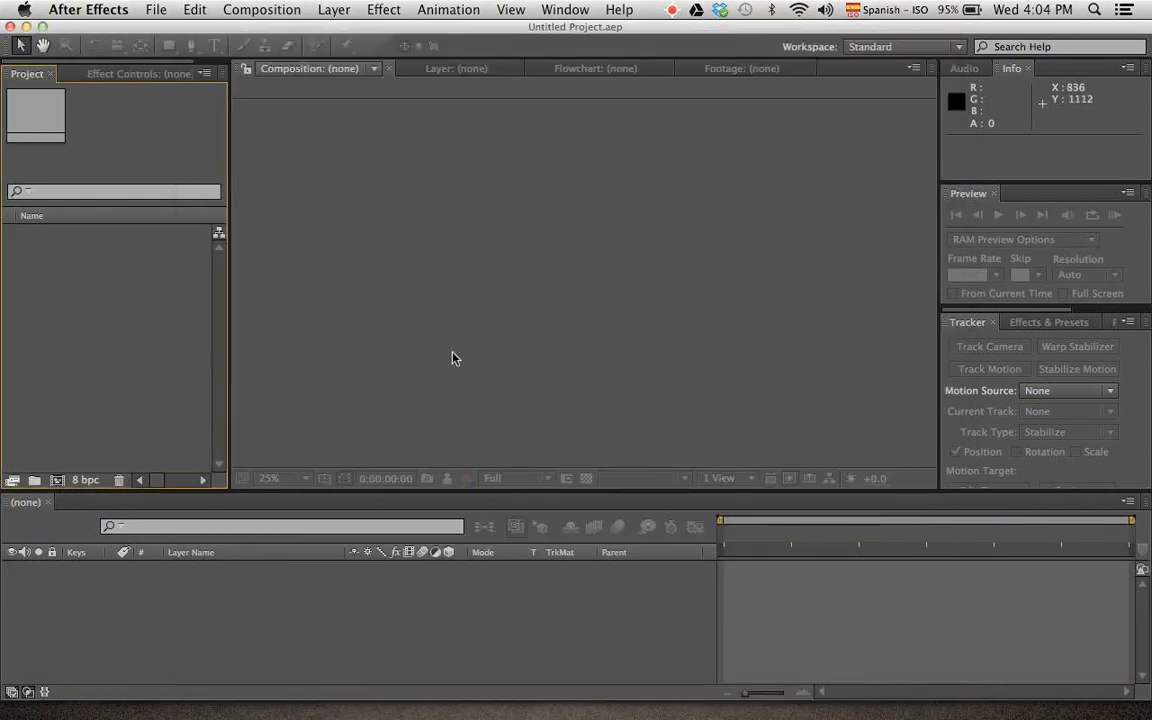
Create the composition Comp 1 with the HDV/HDTV 720 29.97 preset and a 7-second duration
{"action": "key", "text": "super+n"}
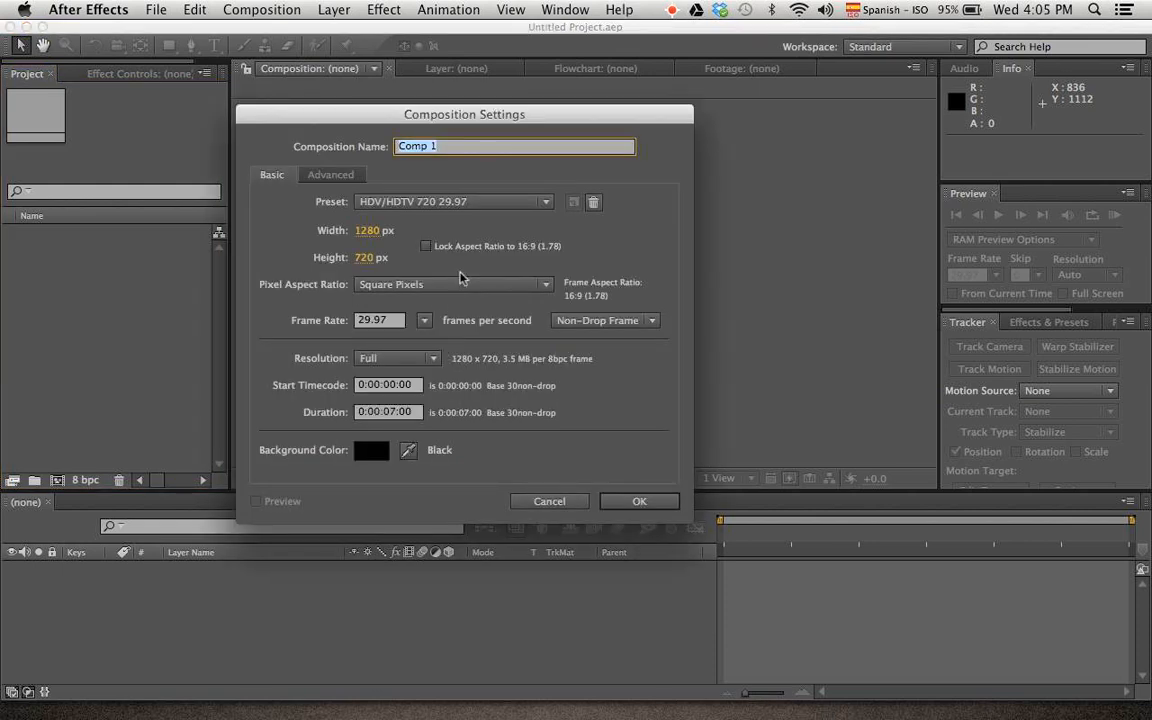
{"action": "key", "text": "Return"}
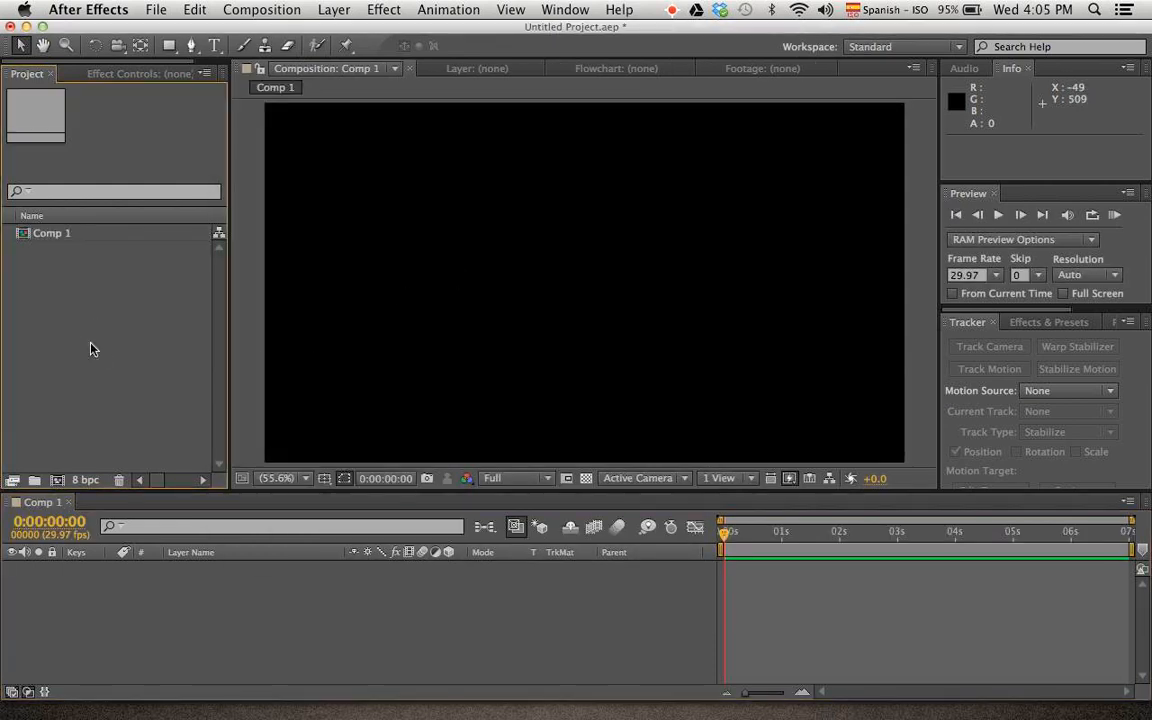
Import mapa.psd, fondo.psd and eiffeil.psd from the Ejercicio3D folder as footage
{"action": "key", "text": "super+i"}
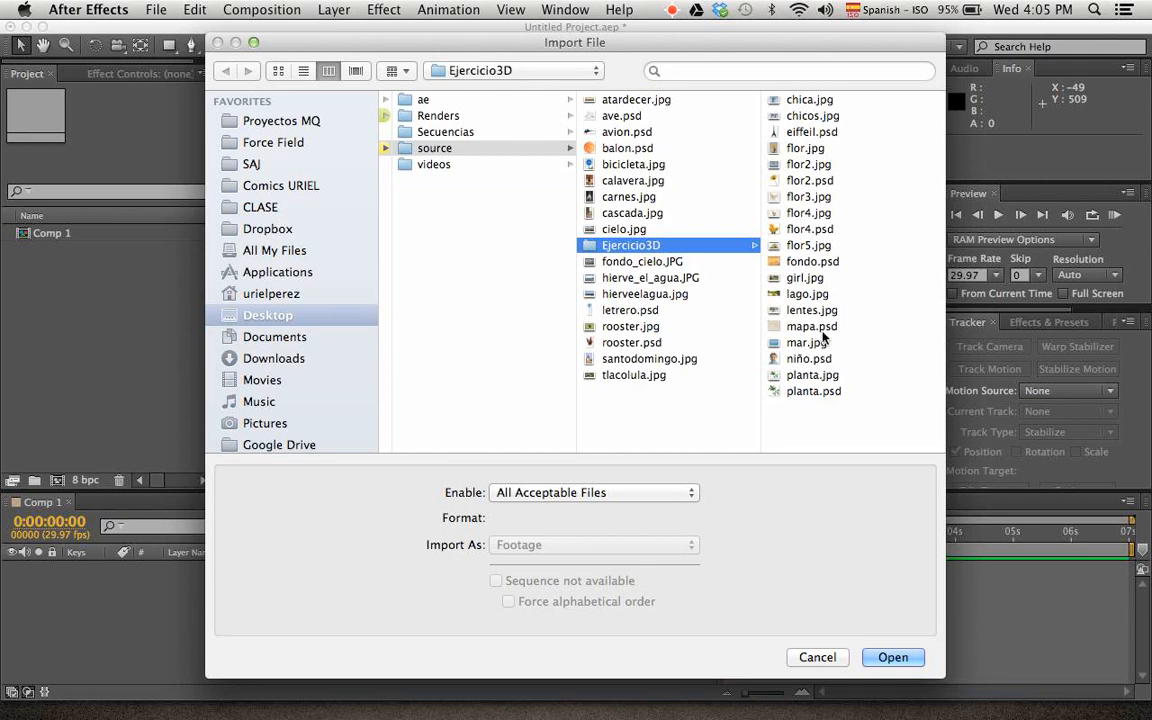
{"action": "left_click", "coordinate": [822, 332]}
{"action": "left_click", "coordinate": [642, 264], "text": "super"}
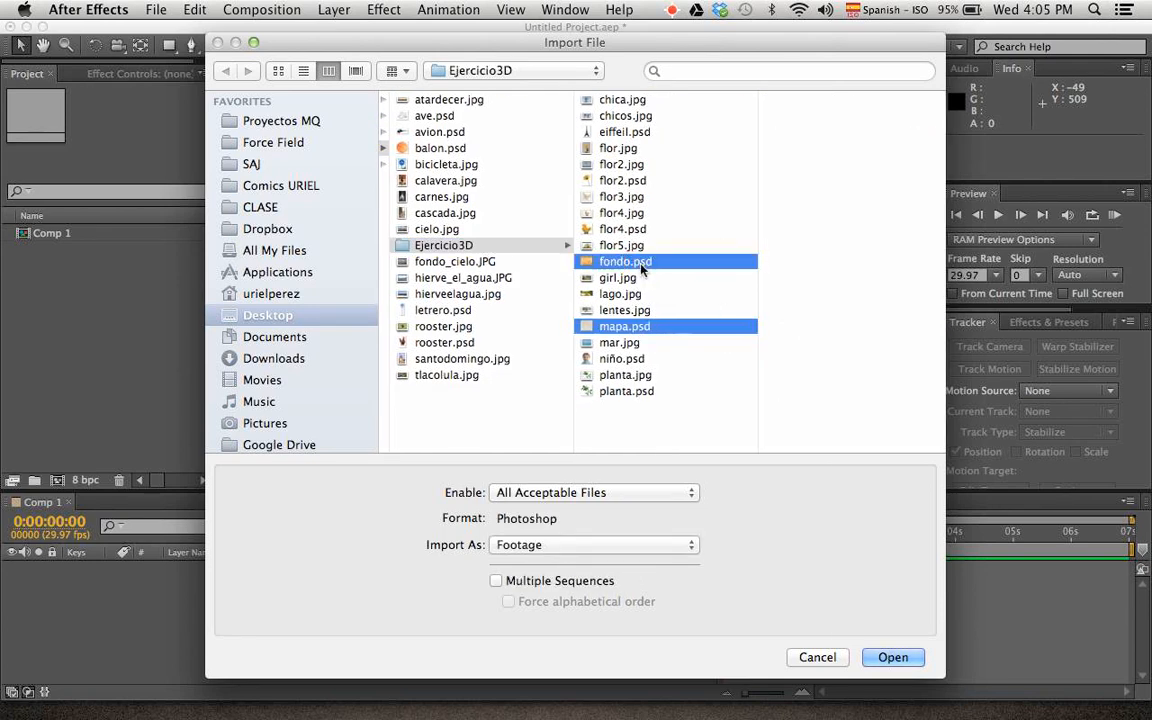
{"action": "left_click", "coordinate": [640, 132], "text": "super"}
{"action": "key", "text": "Return"}
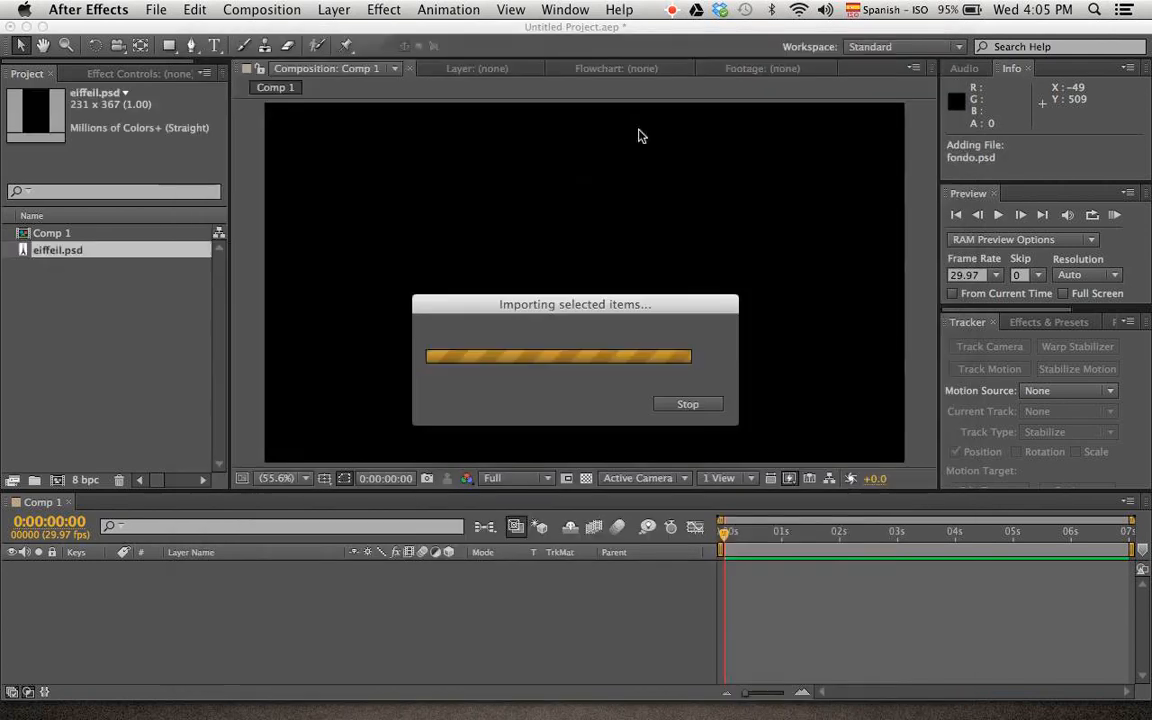
{"action": "left_click", "coordinate": [110, 325]}
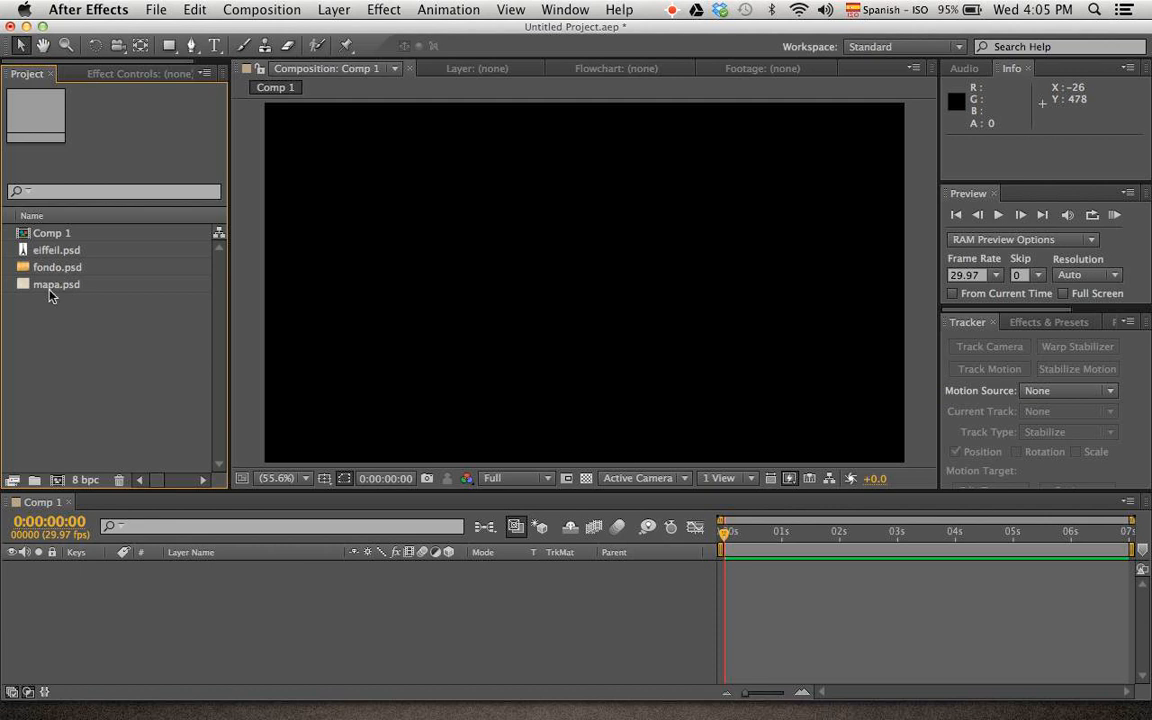
Add fondo.psd to Comp 1 as the background layer and place mapa.psd on the layer above it
{"action": "left_click", "coordinate": [58, 267]}
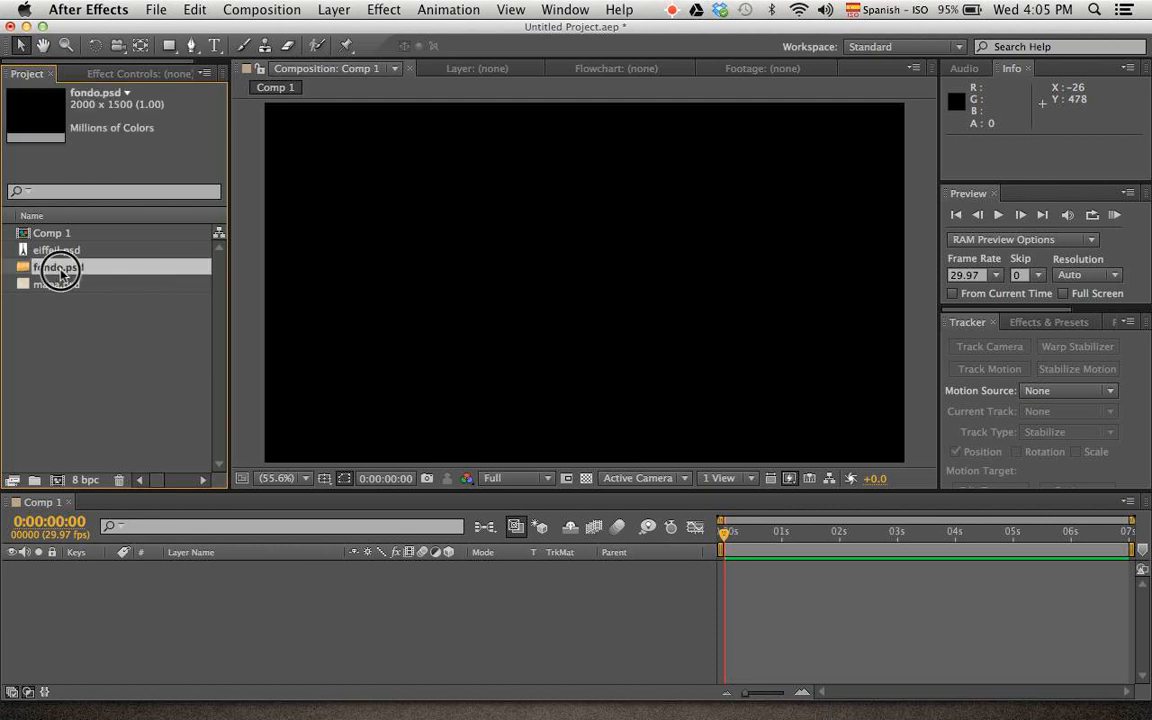
{"action": "left_click_drag", "start_coordinate": [60, 268], "coordinate": [147, 553]}
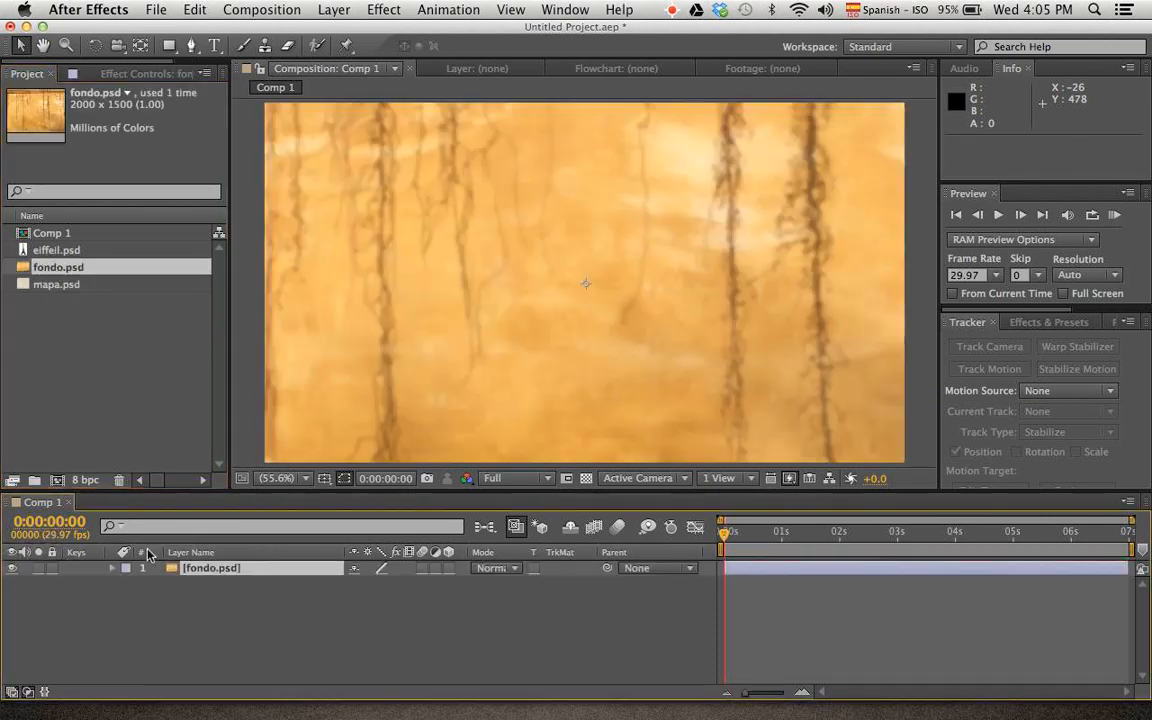
{"action": "scroll", "coordinate": [599, 347], "scroll_direction": "down", "scroll_amount": 7}
{"action": "scroll", "coordinate": [599, 351], "scroll_direction": "up", "scroll_amount": 4}
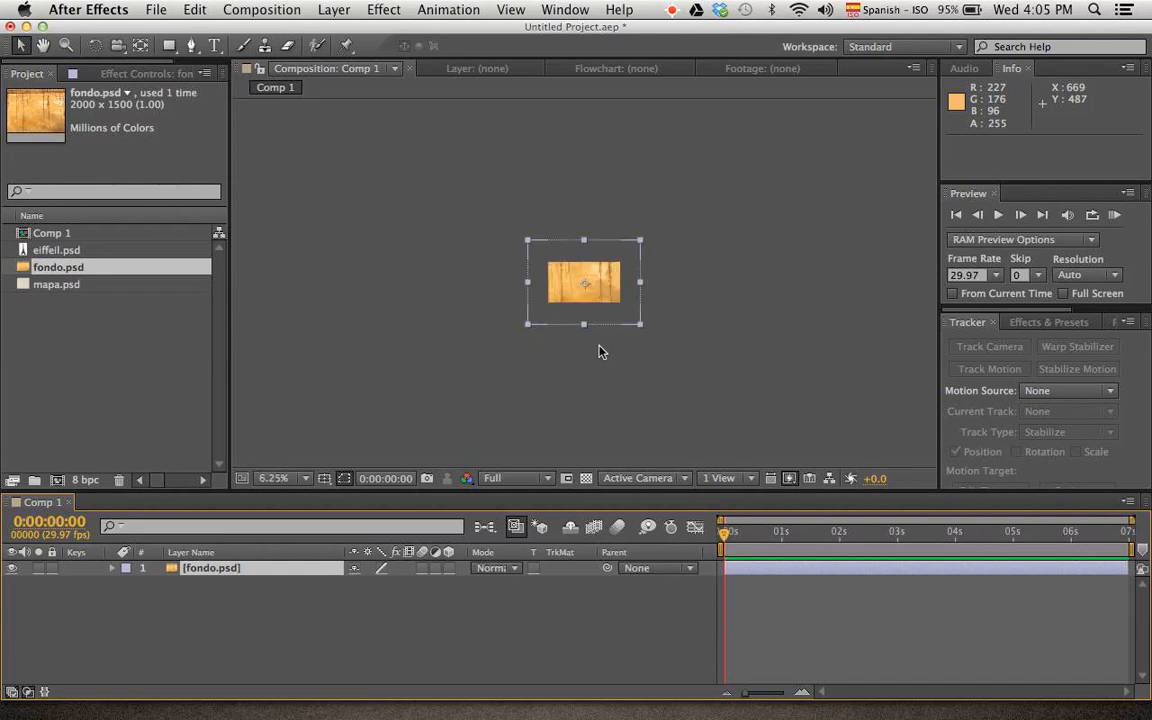
{"action": "left_click_drag", "start_coordinate": [57, 286], "coordinate": [95, 567]}
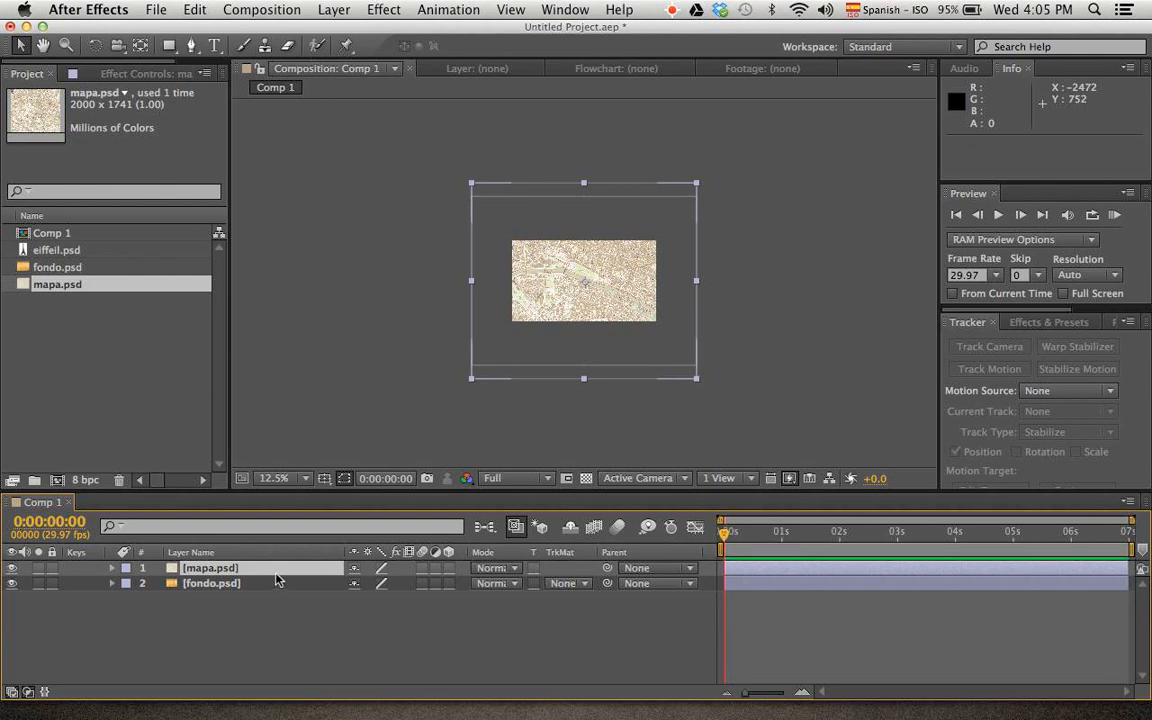
Make the mapa.psd layer 3D, rotate it flat like a floor and lower it to about Y 594
{"action": "left_click", "coordinate": [449, 569]}
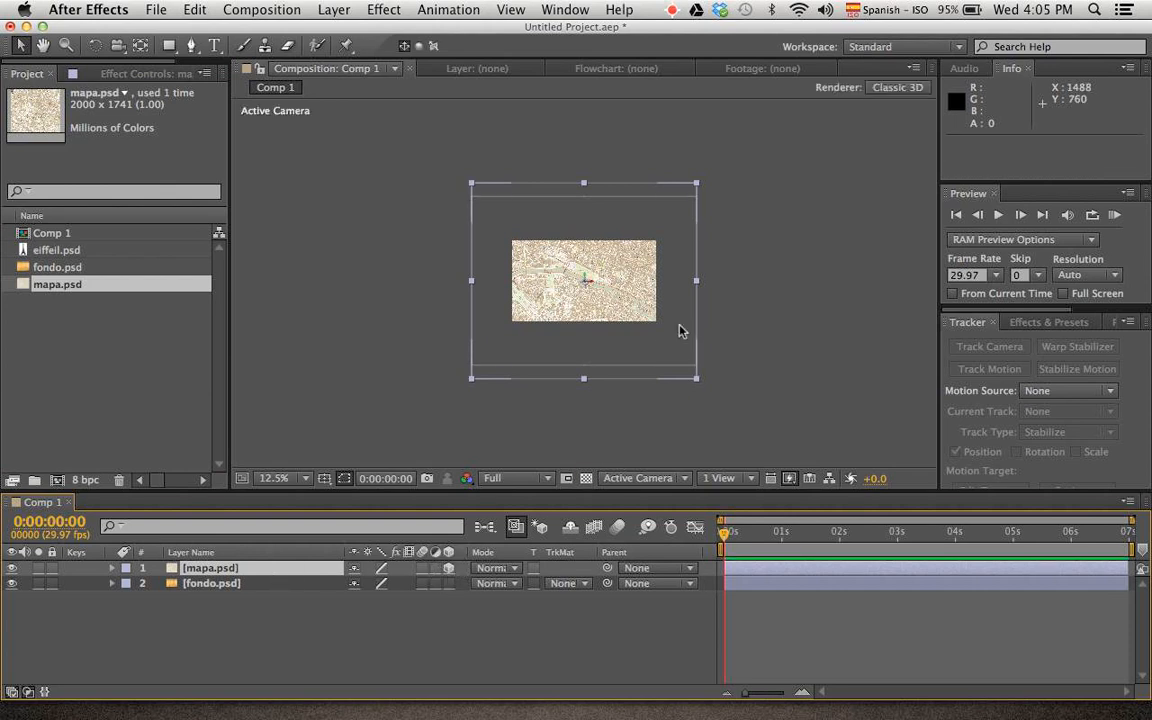
{"action": "key", "text": "w"}
{"action": "mouse_move", "coordinate": [589, 280]}
{"action": "left_mouse_down"}
{"action": "mouse_move", "coordinate": [589, 270]}
{"action": "mouse_move", "coordinate": [587, 301]}
{"action": "left_mouse_up"}
{"action": "key", "text": "v"}
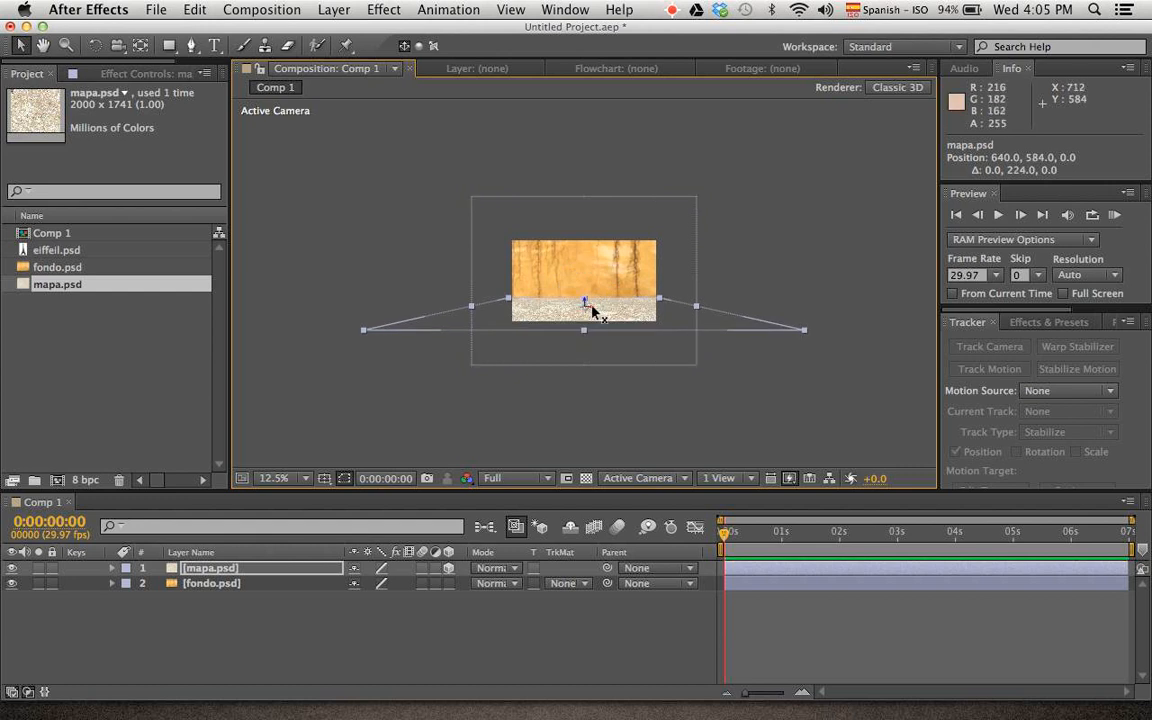
{"action": "scroll", "coordinate": [592, 312], "scroll_direction": "up", "scroll_amount": 3}
{"action": "mouse_move", "coordinate": [586, 355]}
{"action": "left_mouse_down"}
{"action": "mouse_move", "coordinate": [586, 321]}
{"action": "mouse_move", "coordinate": [586, 358]}
{"action": "left_mouse_up"}
Add eiffeil.psd as the uppermost layer of Comp 1 and move its anchor point to the base of the tower
{"action": "left_click", "coordinate": [125, 331]}
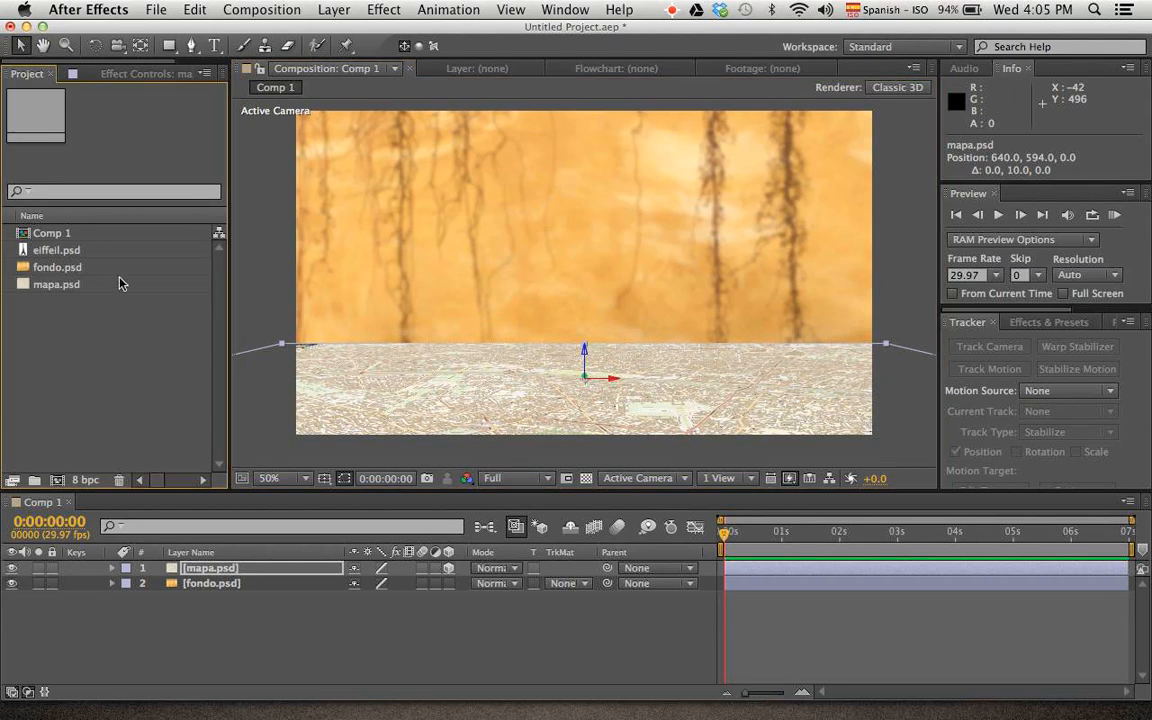
{"action": "left_click_drag", "start_coordinate": [75, 250], "coordinate": [120, 569]}
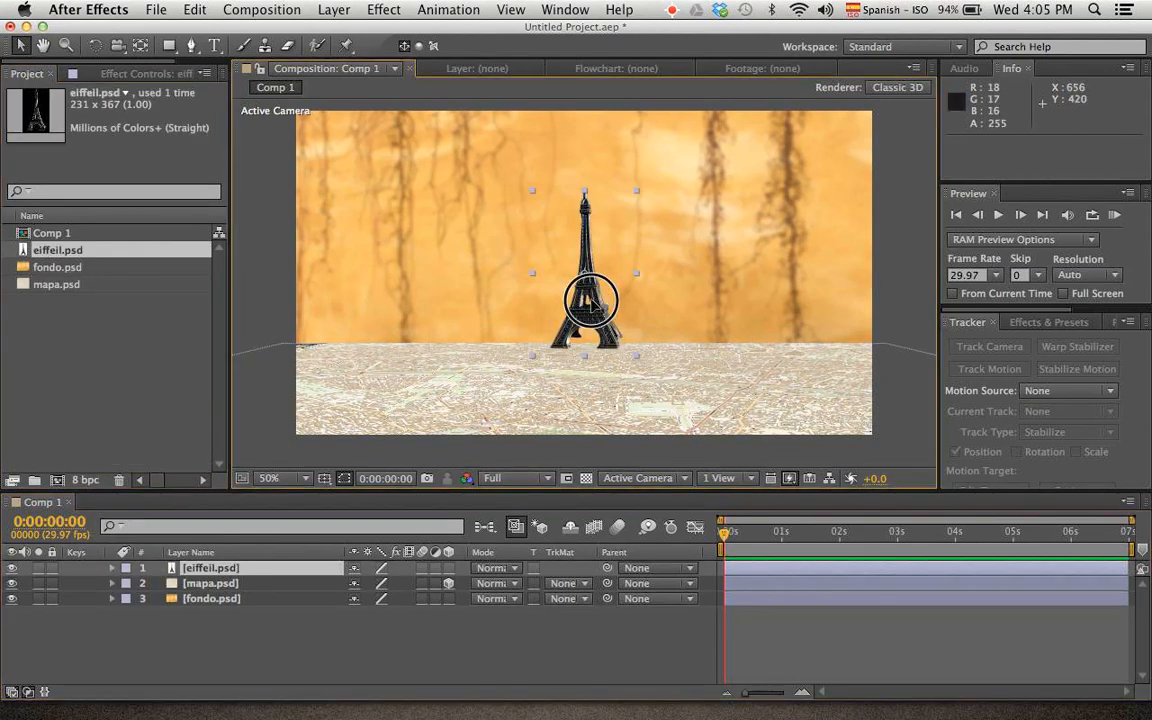
{"action": "double_click", "coordinate": [593, 304]}
{"action": "scroll", "coordinate": [594, 283], "scroll_direction": "down", "scroll_amount": 3}
{"action": "scroll", "coordinate": [594, 283], "scroll_direction": "up", "scroll_amount": 5}
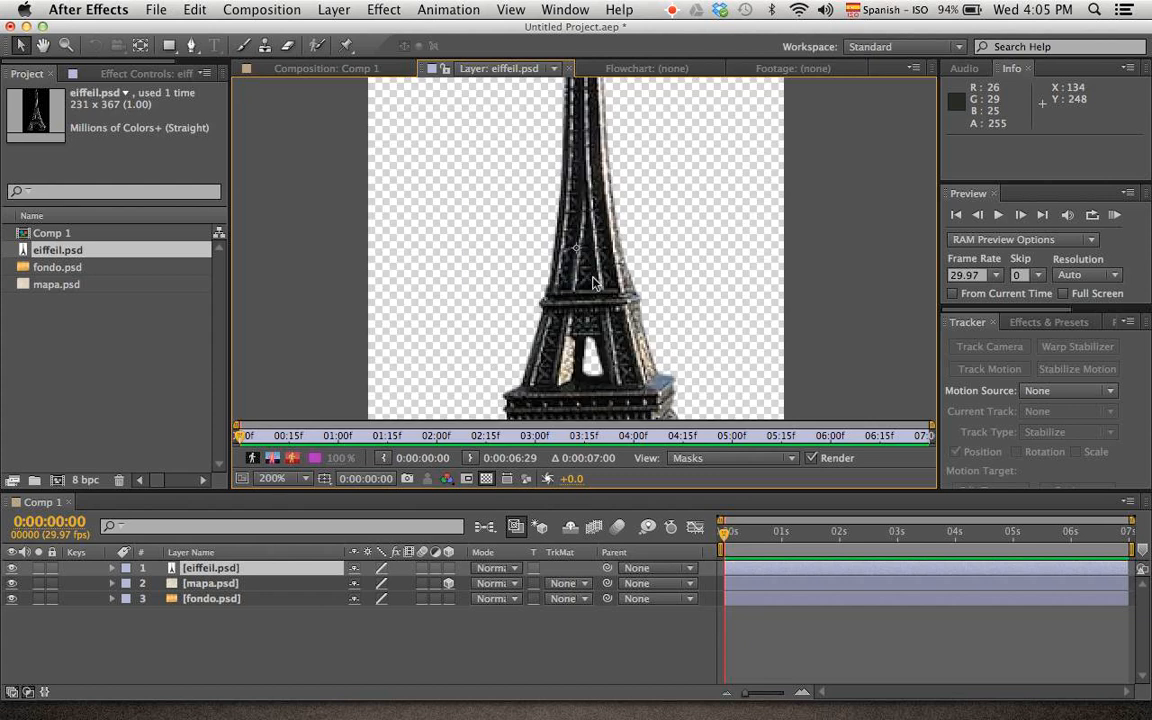
{"action": "key", "text": "space"}
{"action": "left_click_drag", "start_coordinate": [590, 304], "coordinate": [589, 163]}
{"action": "key", "text": "y"}
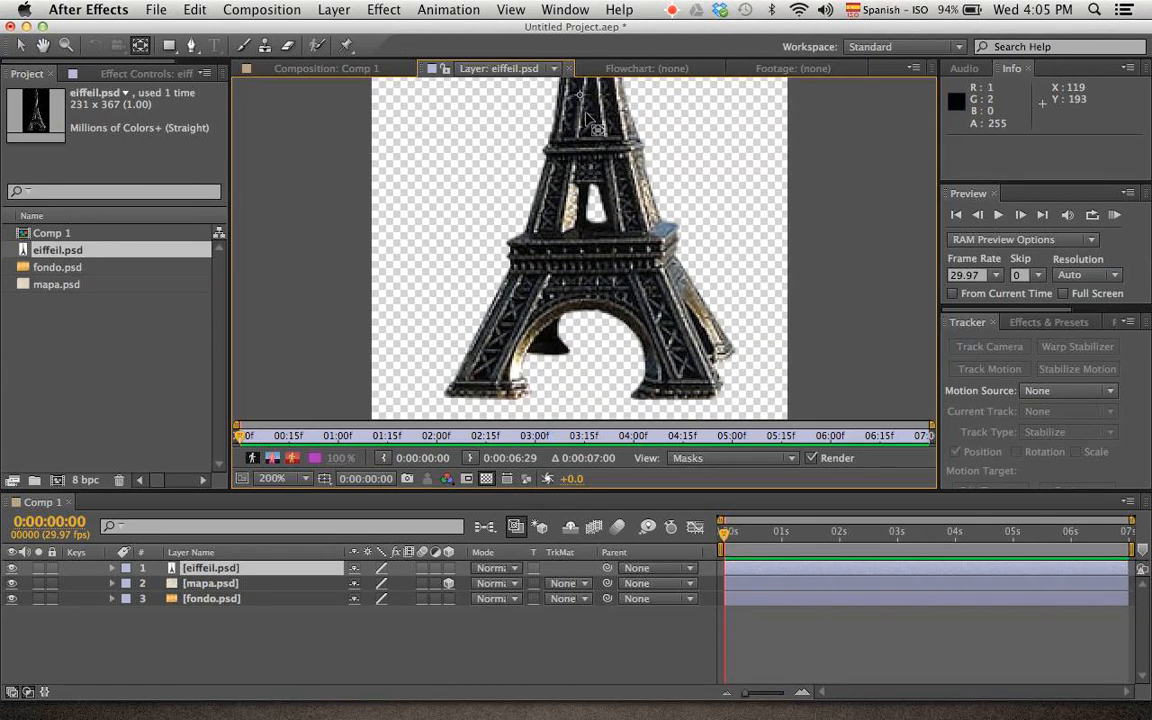
{"action": "left_click_drag", "start_coordinate": [580, 95], "coordinate": [586, 393]}
{"action": "key", "text": "v"}
{"action": "left_click", "coordinate": [364, 70]}
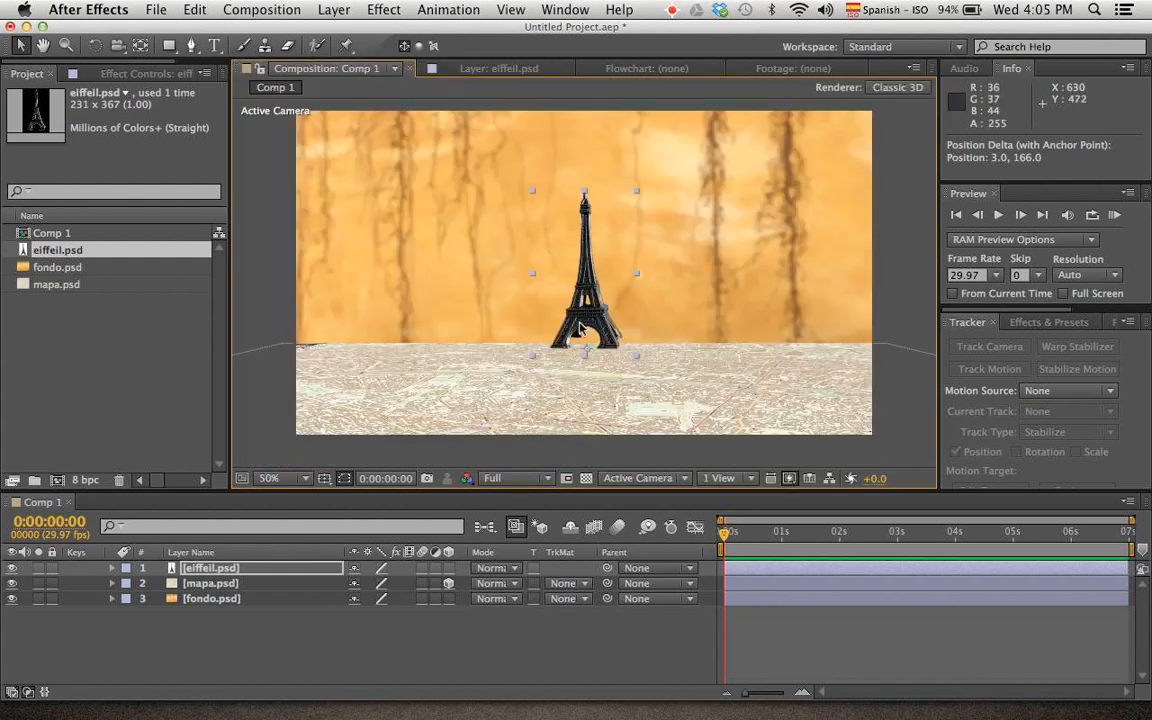
Make the eiffeil.psd layer 3D and bring it forward to about Z -646
{"action": "left_click", "coordinate": [449, 568]}
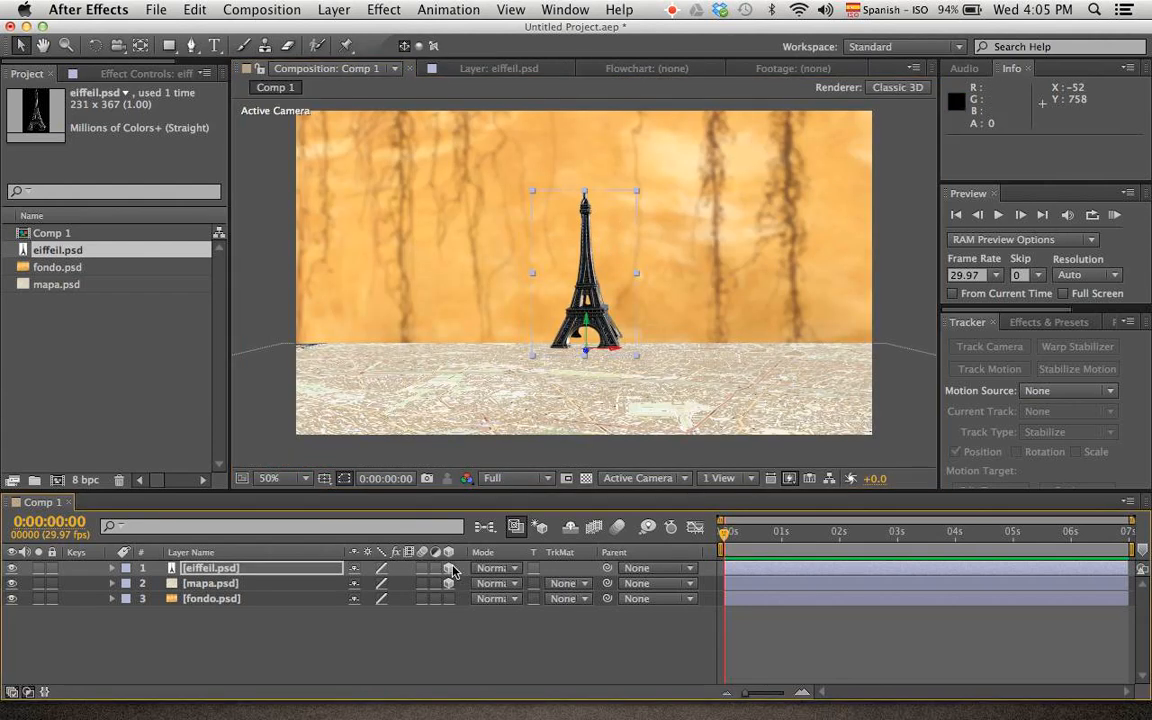
{"action": "left_click_drag", "start_coordinate": [587, 355], "coordinate": [541, 645]}
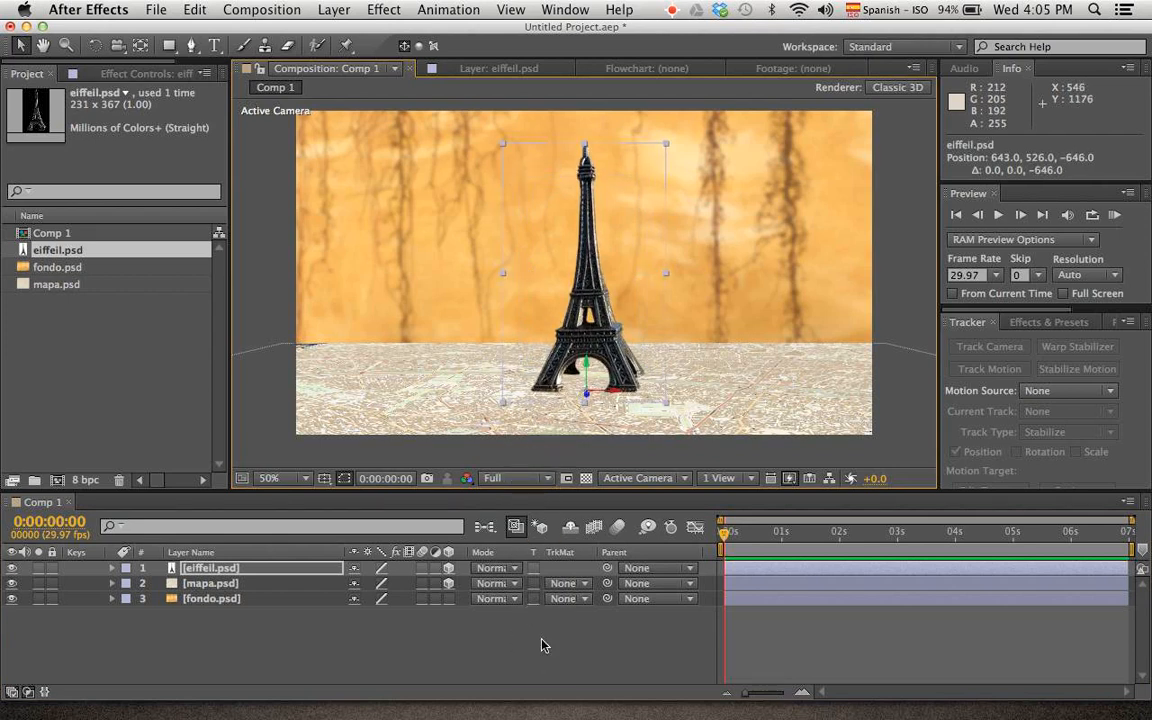
Display the composition in two views, with the Left view beside the Active Camera
{"action": "left_click", "coordinate": [720, 478]}
{"action": "left_click", "coordinate": [739, 513]}
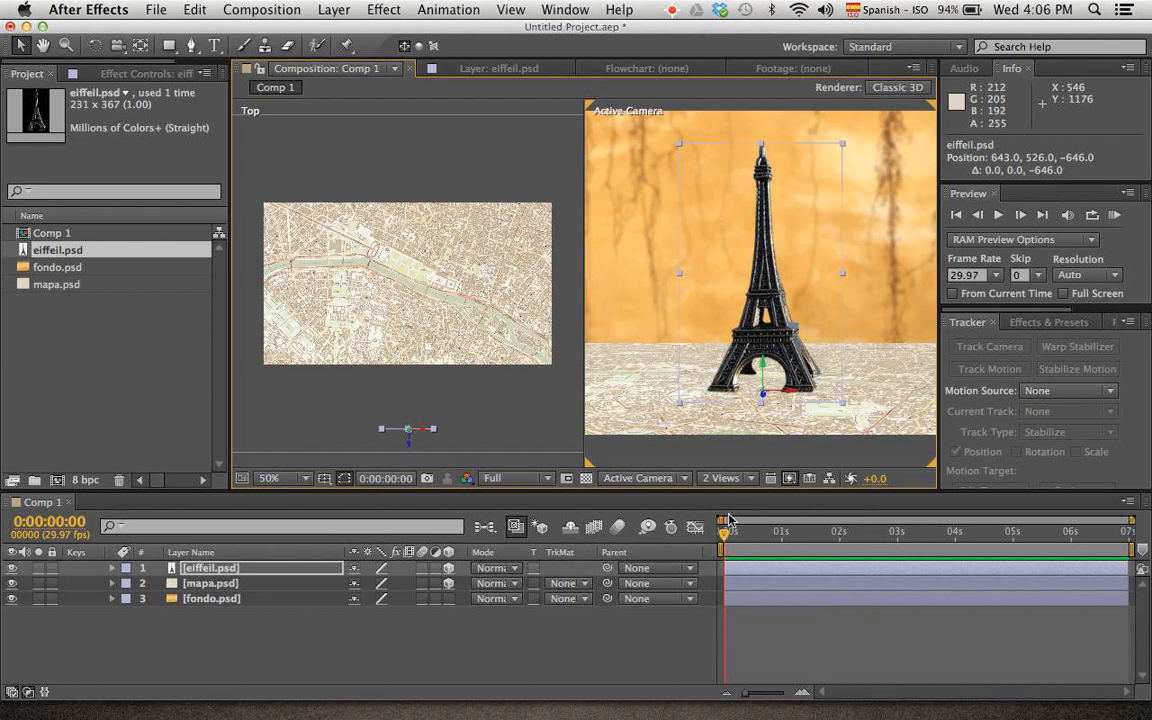
{"action": "left_click", "coordinate": [435, 414]}
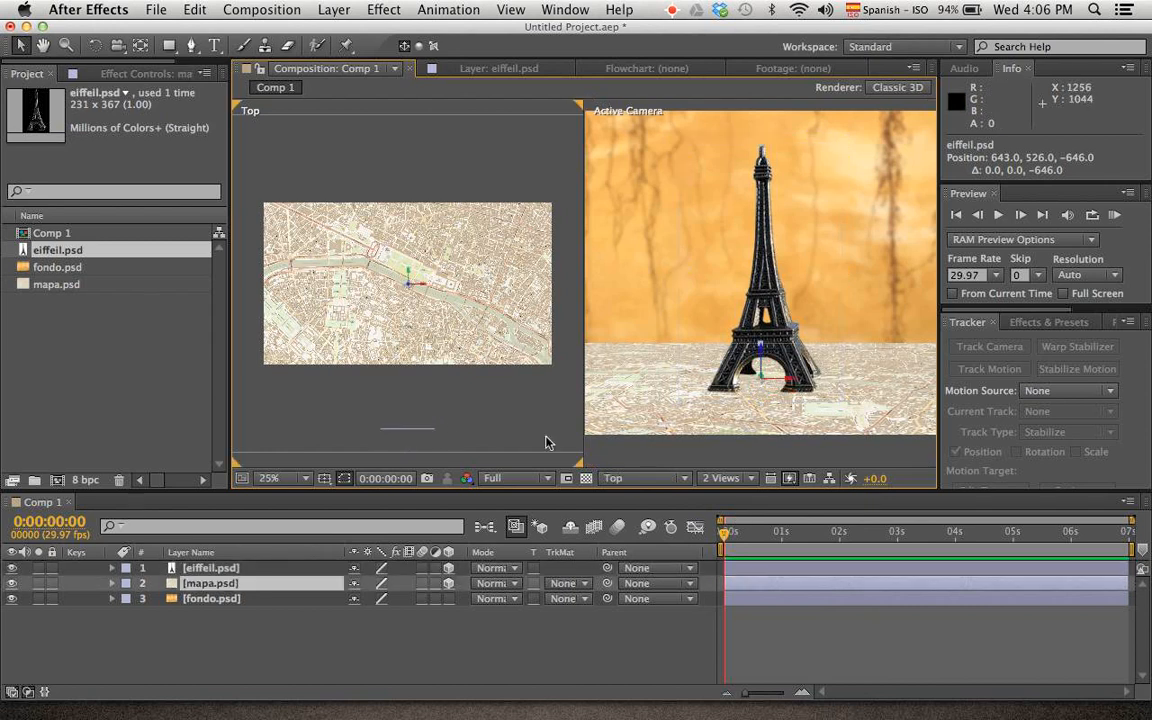
{"action": "left_click", "coordinate": [636, 479]}
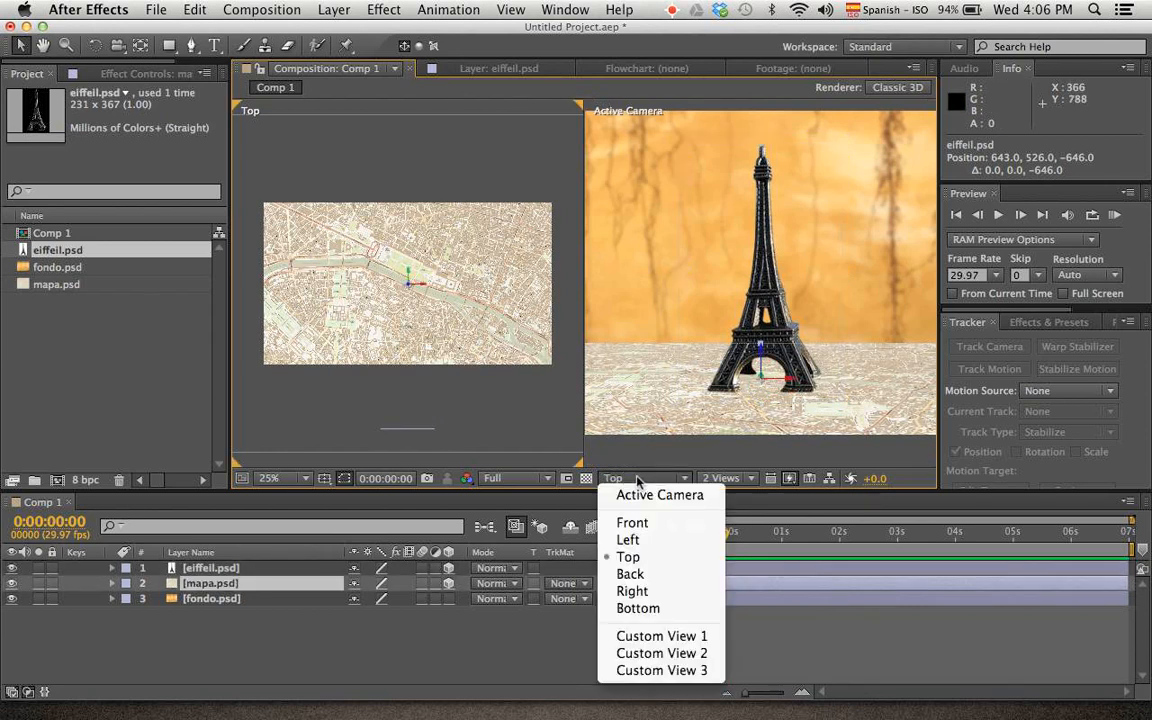
{"action": "left_click", "coordinate": [630, 540]}
Stand the eiffeil.psd tower on the map plane in the Left view at about Y 594, Z -574
{"action": "left_click_drag", "start_coordinate": [535, 283], "coordinate": [419, 288]}
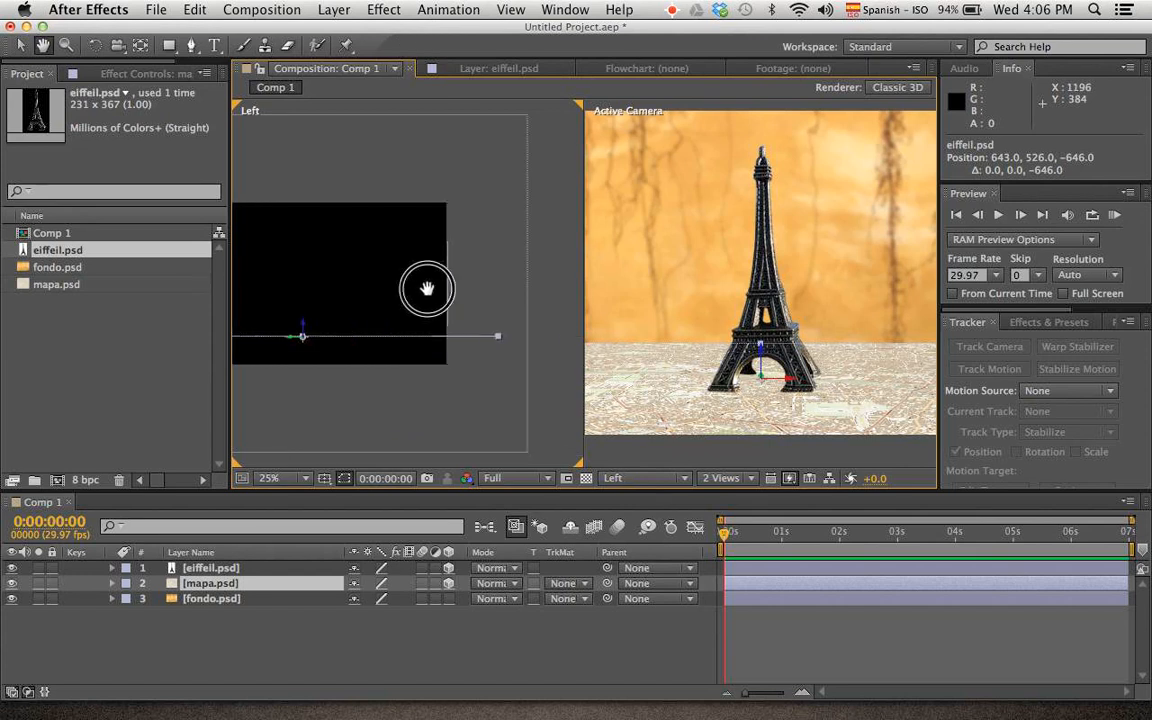
{"action": "left_click", "coordinate": [450, 288]}
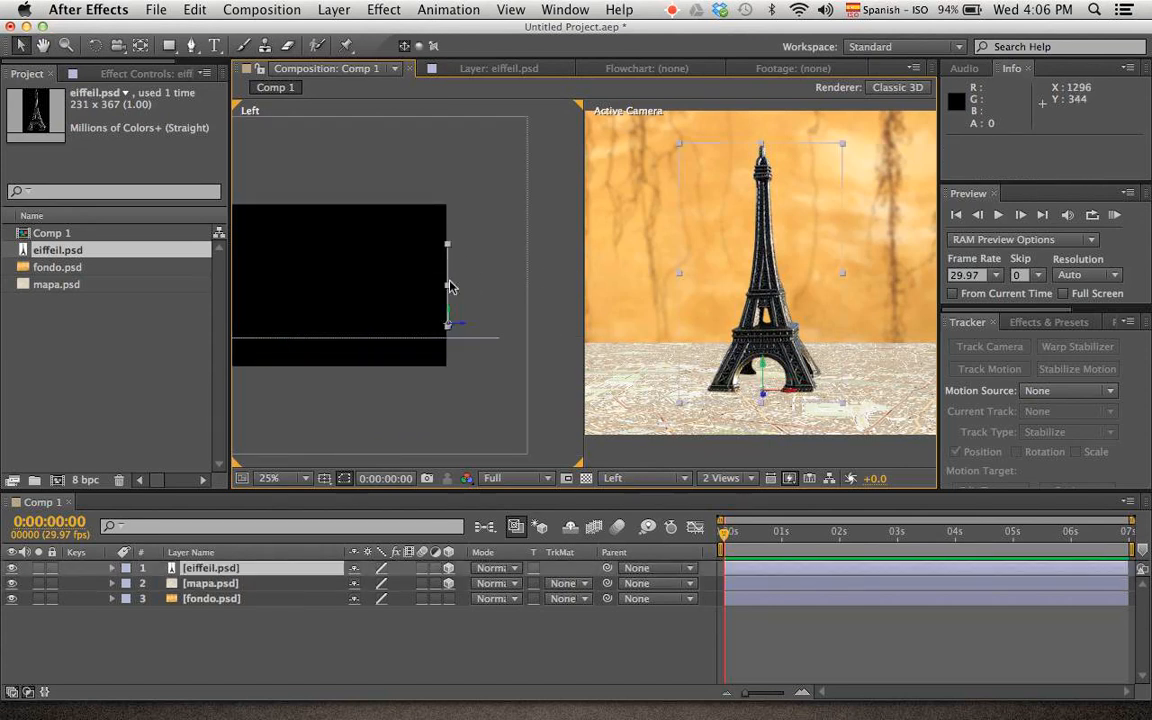
{"action": "left_click_drag", "start_coordinate": [470, 332], "coordinate": [432, 328]}
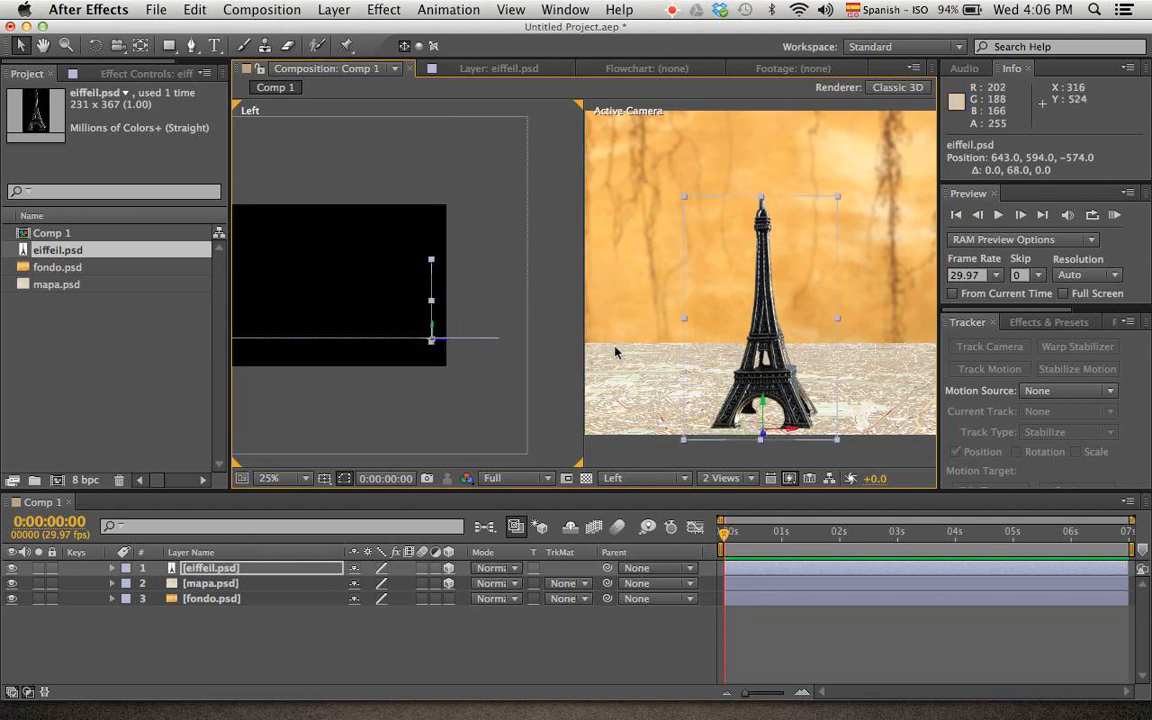
Reframe the whole scene in the Active Camera view and turn the fondo.psd layer into a 3D layer
{"action": "scroll", "coordinate": [818, 467], "scroll_direction": "down", "scroll_amount": 2}
{"action": "scroll", "coordinate": [818, 467], "scroll_direction": "up", "scroll_amount": 2}
{"action": "scroll", "coordinate": [818, 467], "scroll_direction": "down", "scroll_amount": 2}
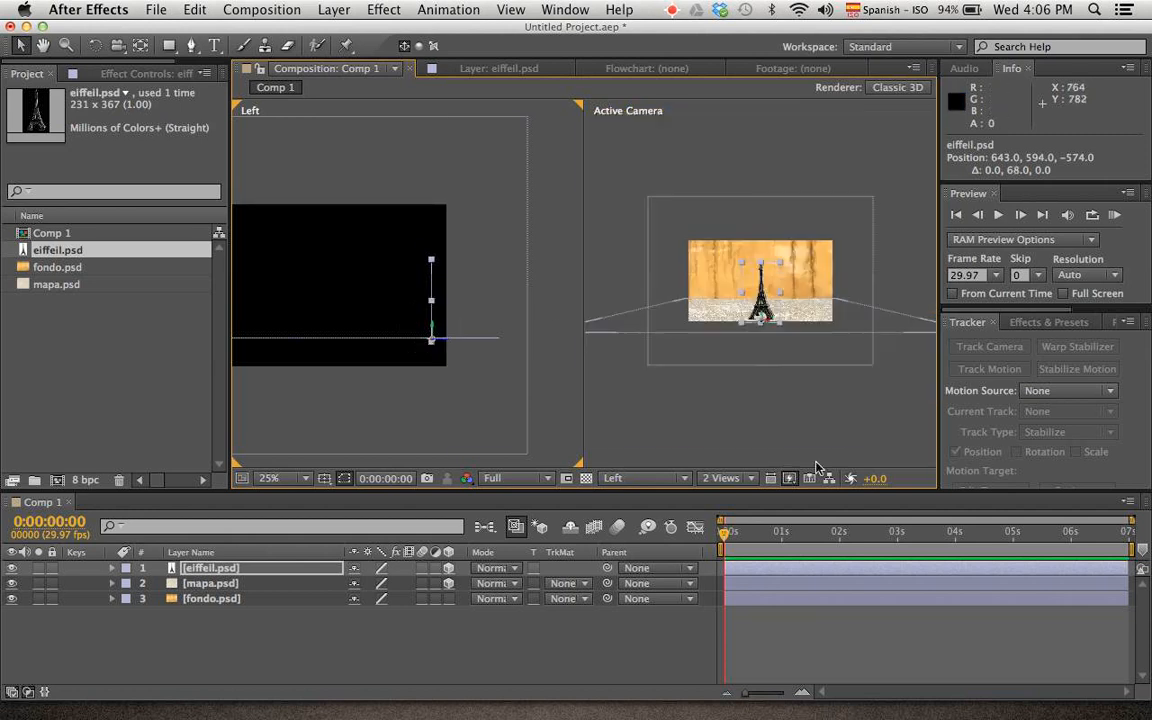
{"action": "scroll", "coordinate": [818, 467], "scroll_direction": "up", "scroll_amount": 1}
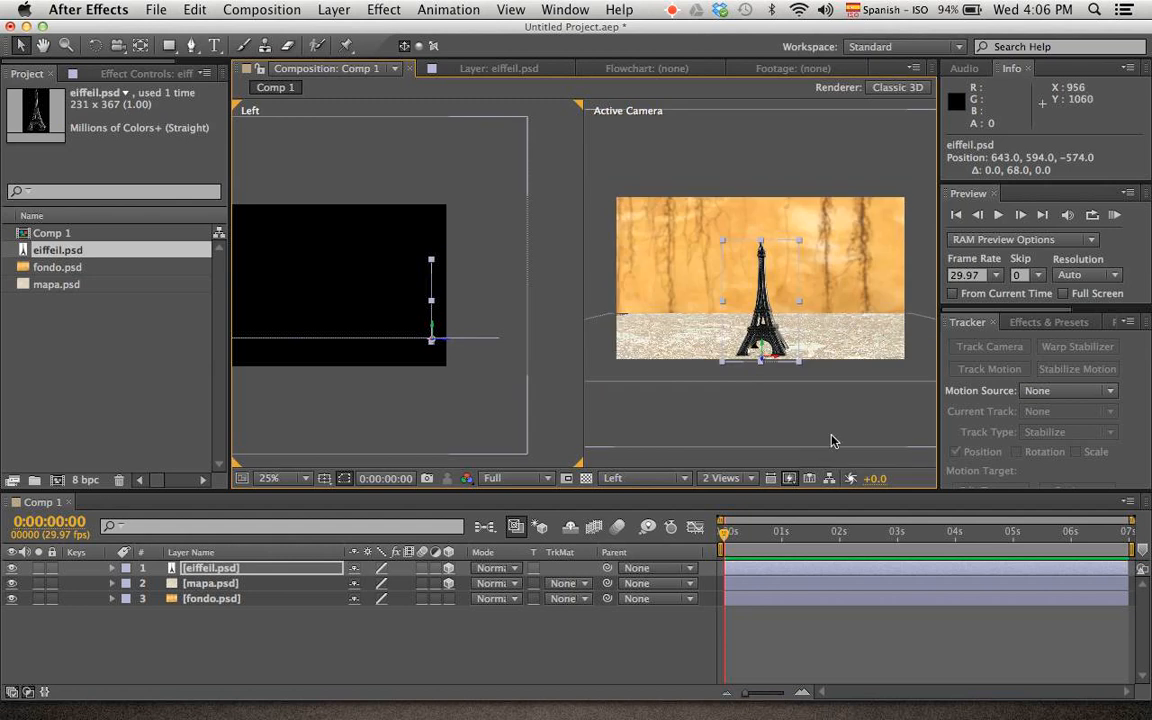
{"action": "key", "text": "space"}
{"action": "left_click_drag", "start_coordinate": [841, 432], "coordinate": [774, 425]}
{"action": "key", "text": "space"}
{"action": "left_click_drag", "start_coordinate": [907, 311], "coordinate": [819, 322]}
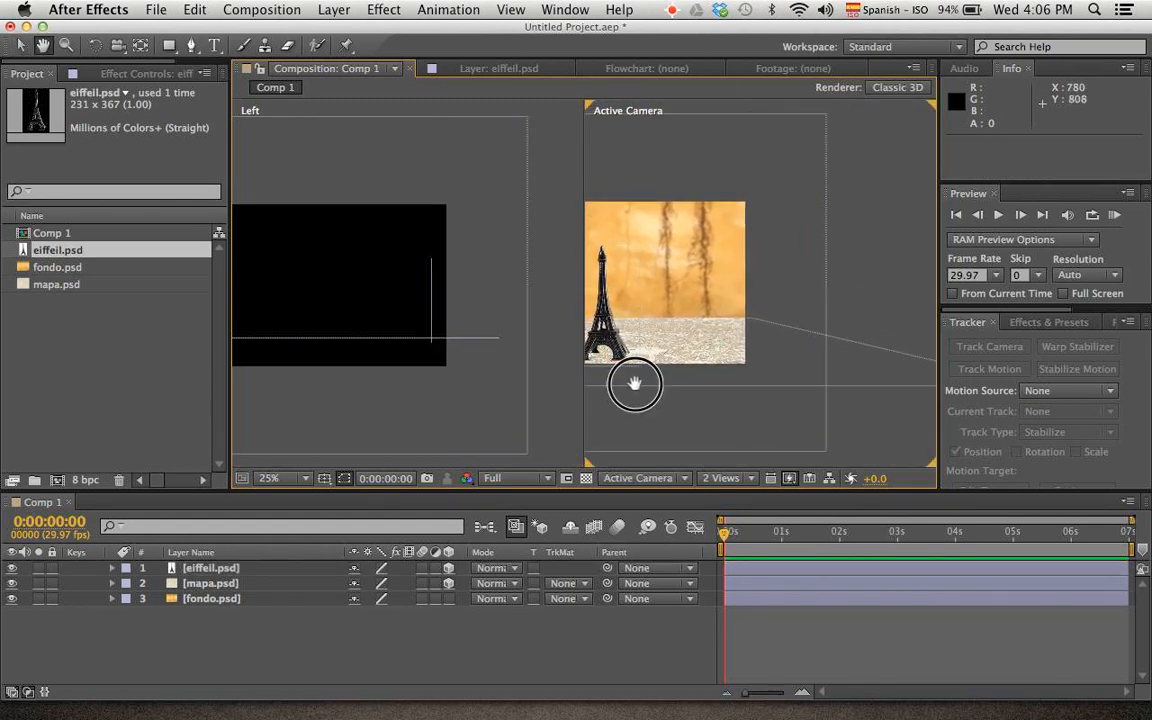
{"action": "left_click_drag", "start_coordinate": [635, 381], "coordinate": [779, 381]}
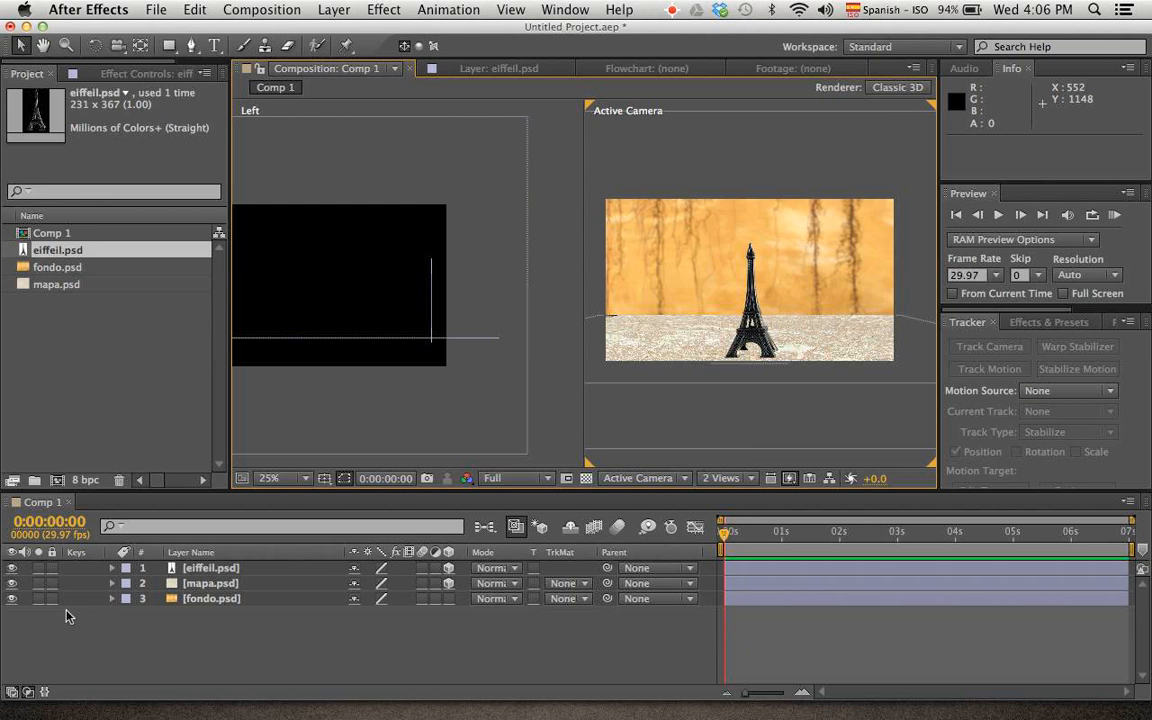
{"action": "left_click", "coordinate": [450, 600]}
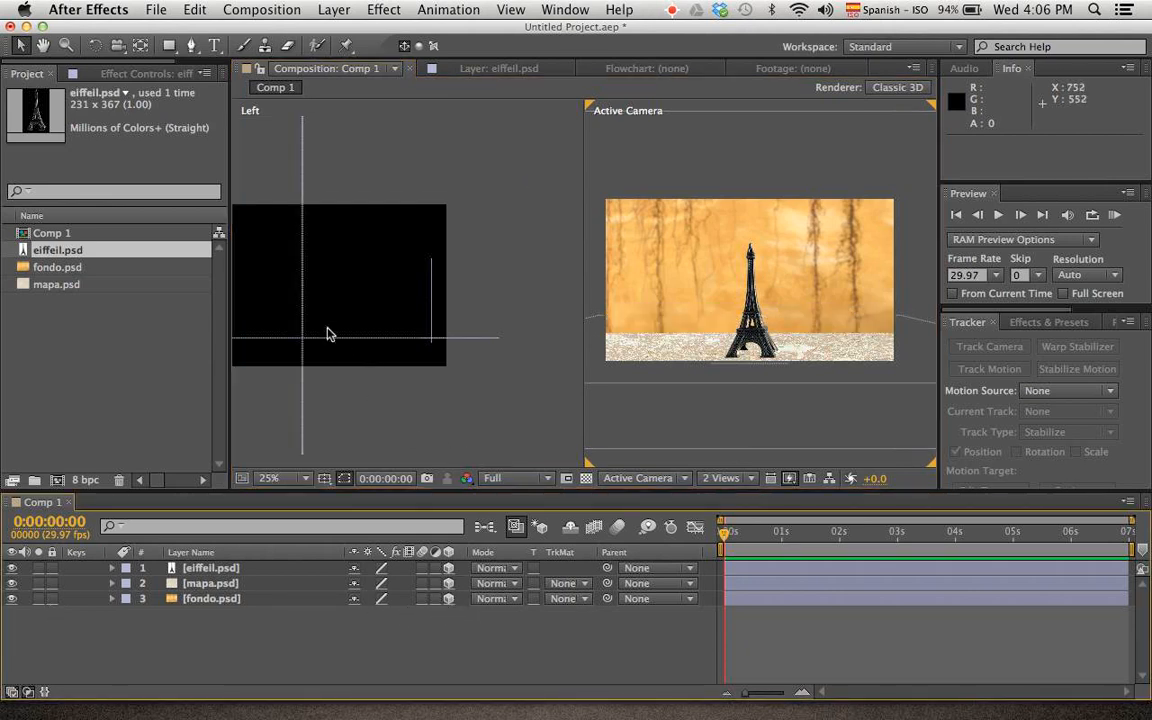
Push the fondo.psd background back behind the tower to about Z 608
{"action": "left_click", "coordinate": [304, 270]}
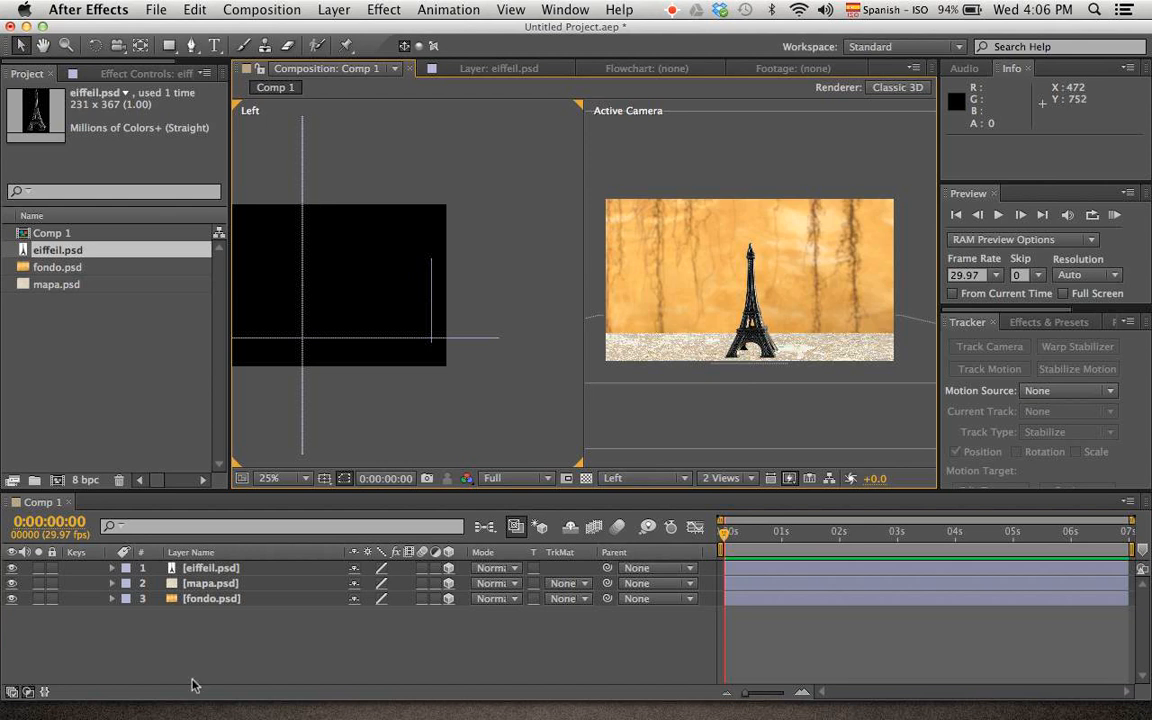
{"action": "left_click", "coordinate": [220, 598]}
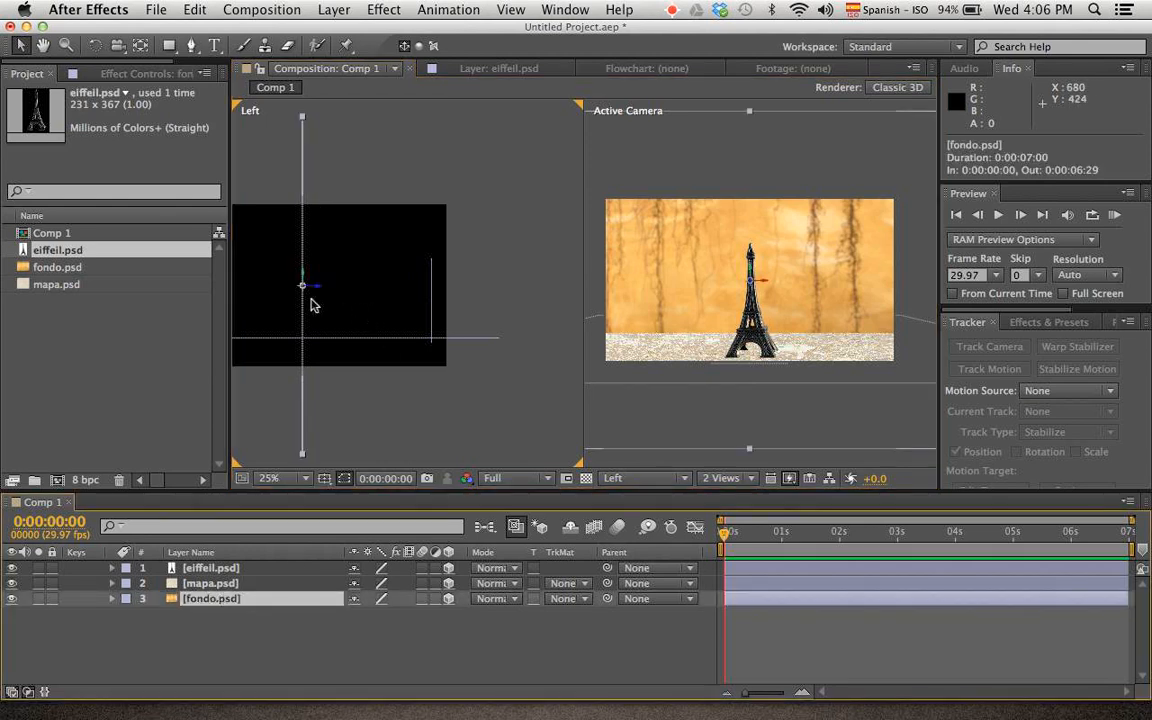
{"action": "left_click_drag", "start_coordinate": [318, 293], "coordinate": [180, 311]}
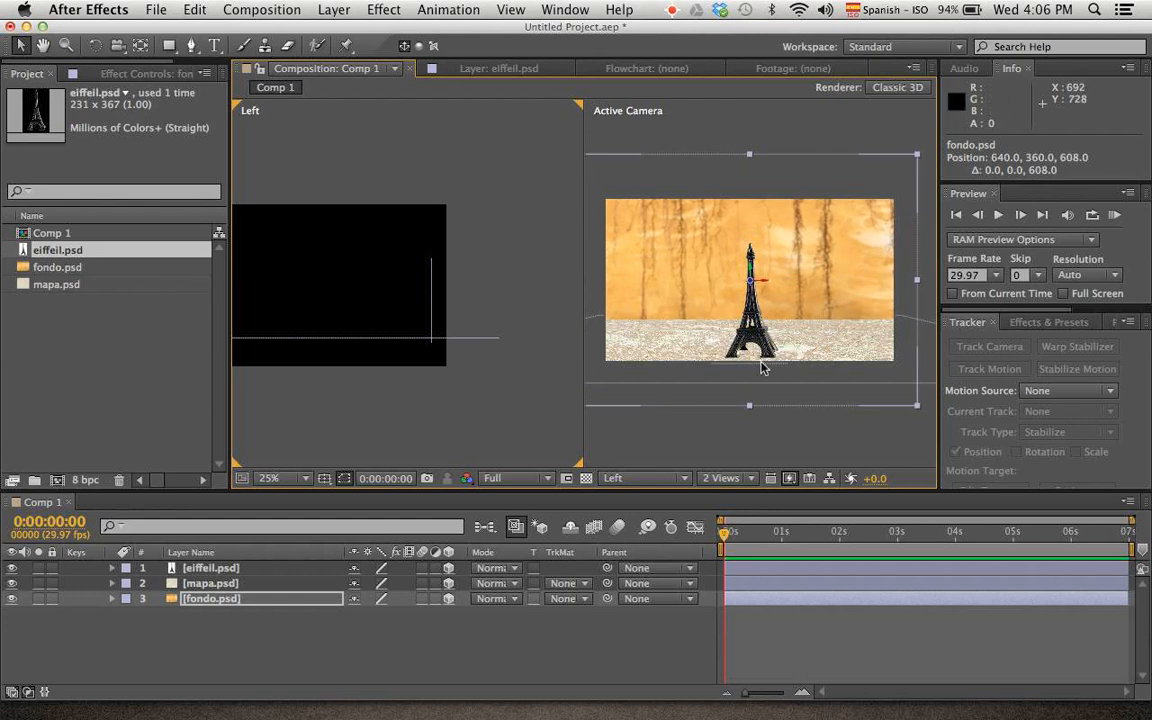
Create the two-node camera Camera 1 with the 50mm preset and depth of field enabled
{"action": "scroll", "coordinate": [762, 368], "scroll_direction": "up", "scroll_amount": 4}
{"action": "scroll", "coordinate": [762, 368], "scroll_direction": "down", "scroll_amount": 5}
{"action": "scroll", "coordinate": [762, 368], "scroll_direction": "up", "scroll_amount": 5}
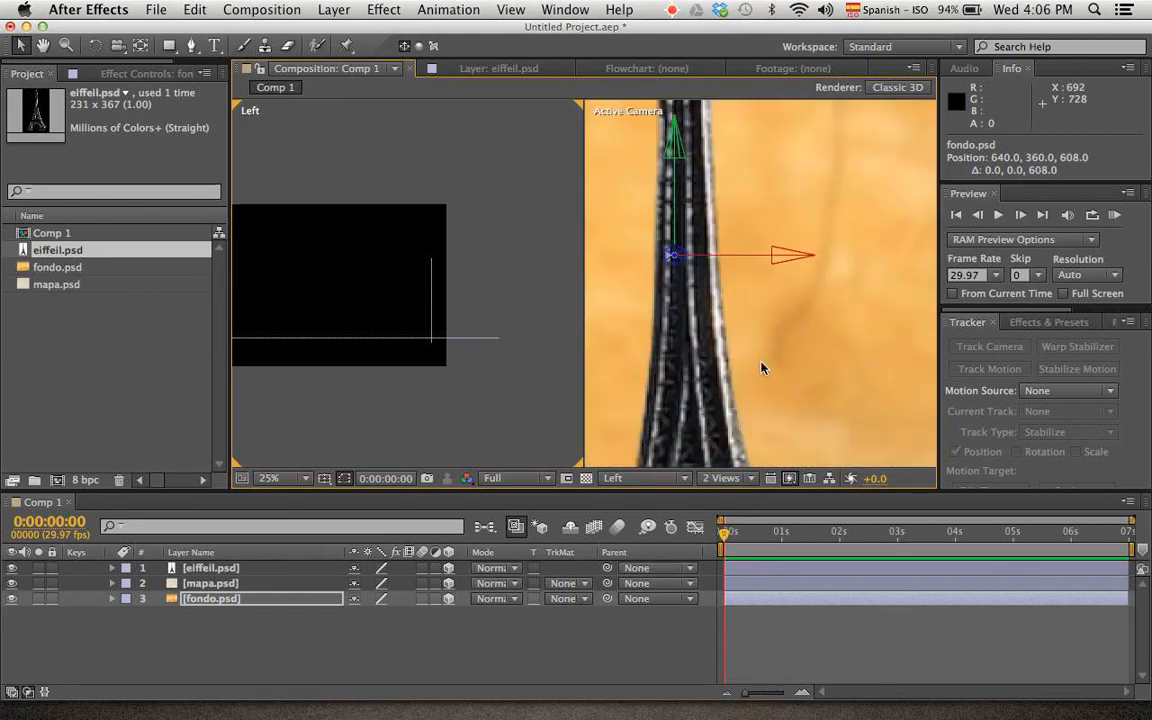
{"action": "scroll", "coordinate": [762, 368], "scroll_direction": "down", "scroll_amount": 5}
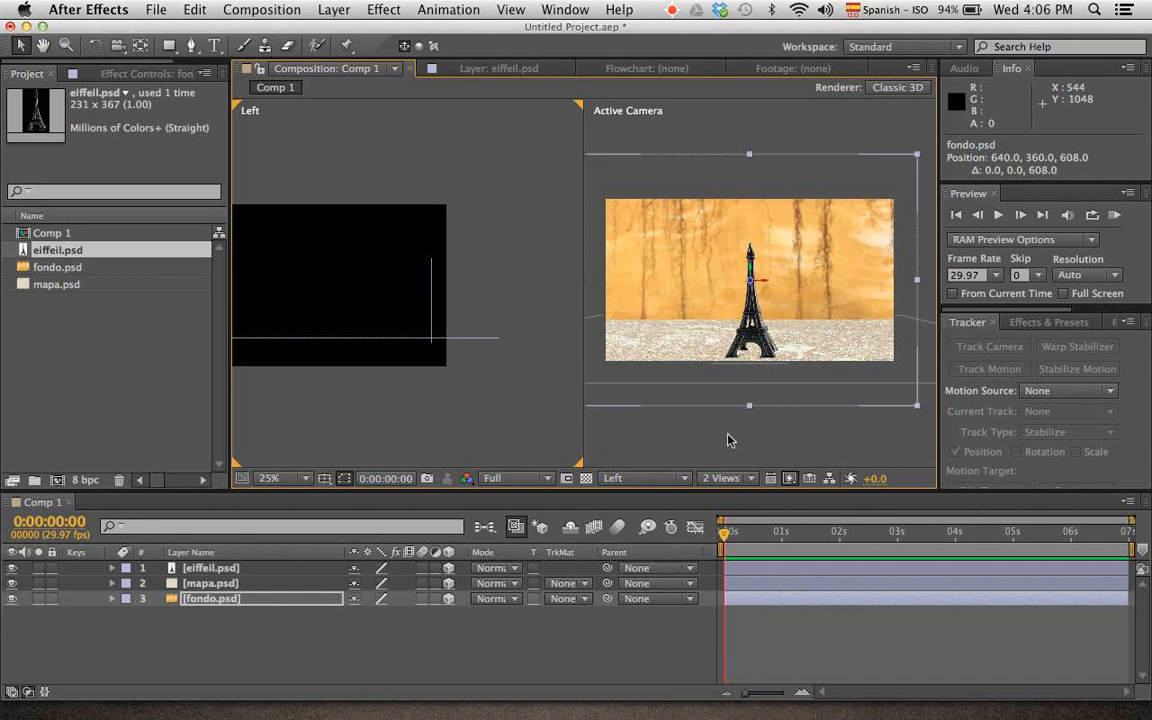
{"action": "right_click", "coordinate": [728, 440]}
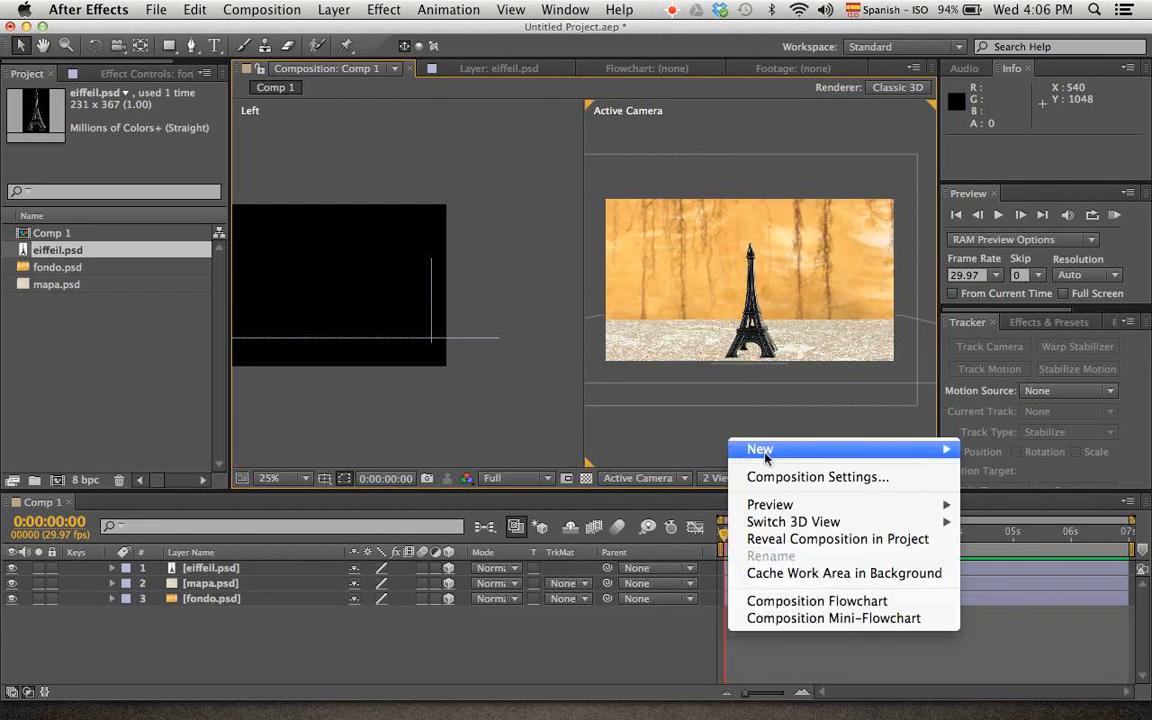
{"action": "mouse_move", "coordinate": [800, 449]}
{"action": "left_click", "coordinate": [1007, 527]}
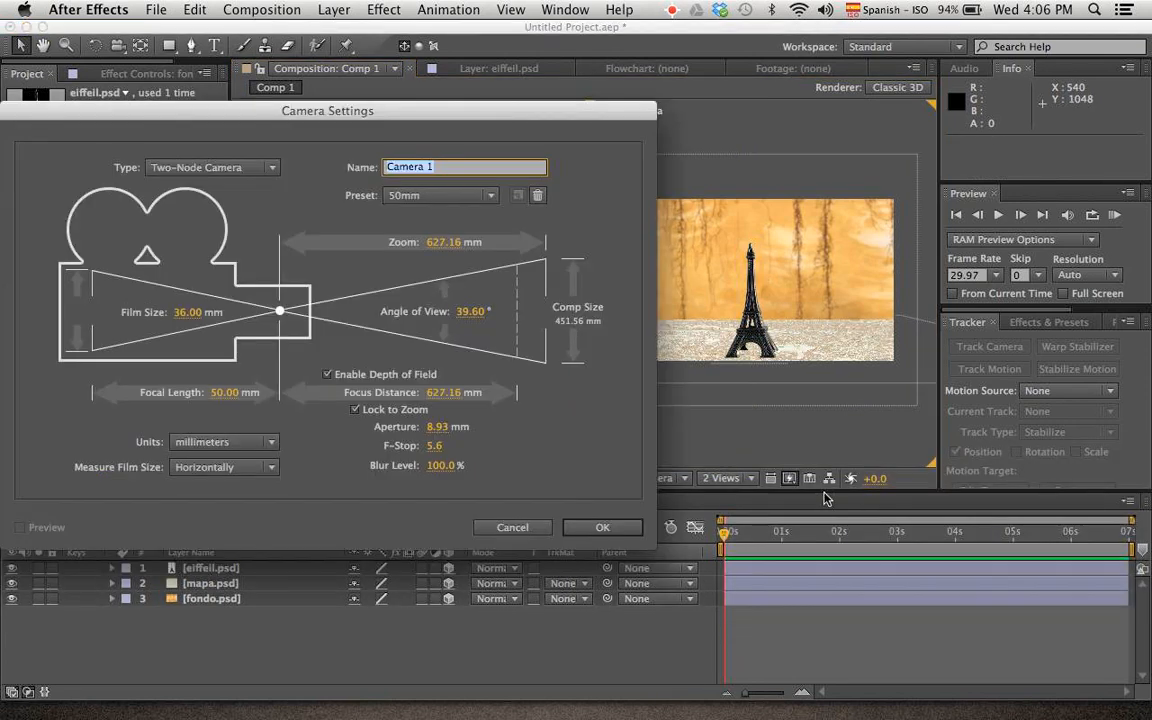
{"action": "left_click", "coordinate": [598, 527]}
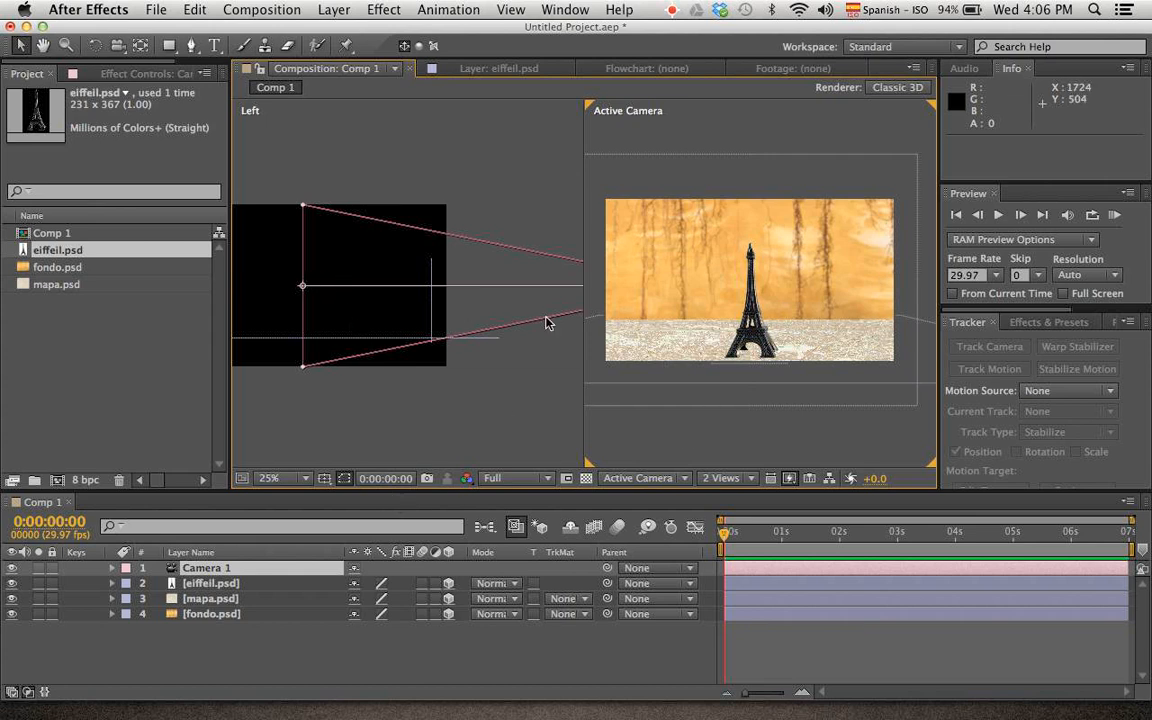
Move Camera 1's point of interest onto the tower in the Left view, at about 640, 384, -592
{"action": "scroll", "coordinate": [546, 322], "scroll_direction": "up", "scroll_amount": 2}
{"action": "scroll", "coordinate": [382, 310], "scroll_direction": "down", "scroll_amount": 3}
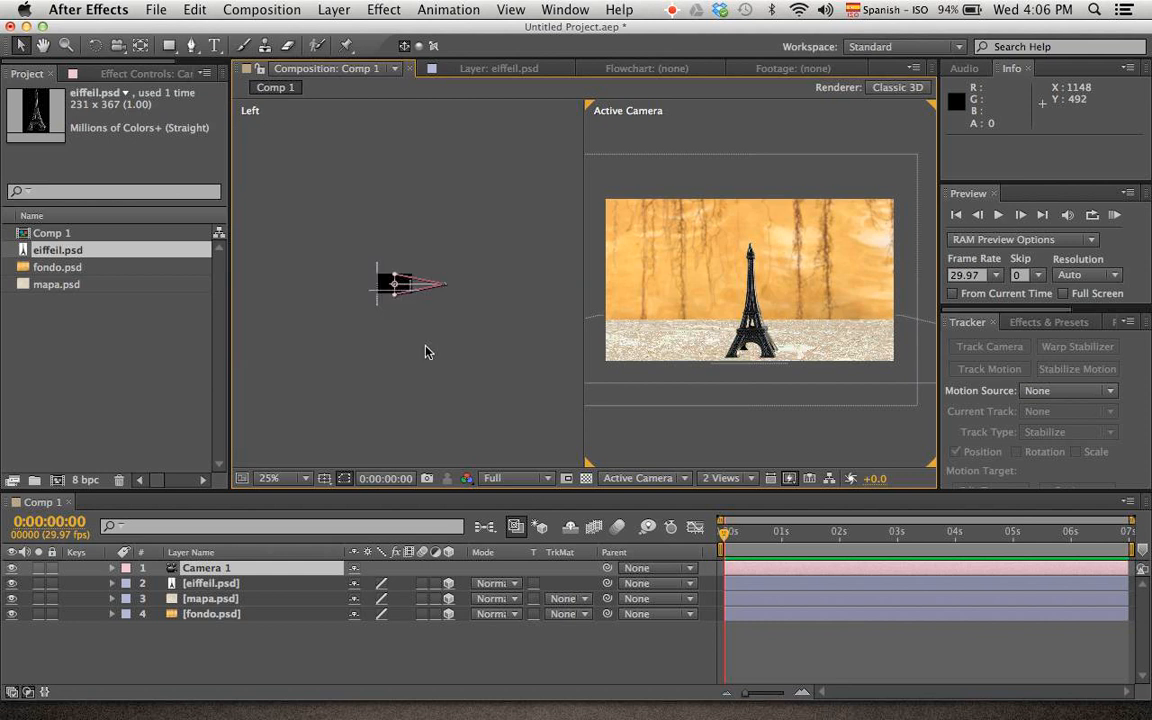
{"action": "scroll", "coordinate": [382, 310], "scroll_direction": "up", "scroll_amount": 3}
{"action": "scroll", "coordinate": [382, 310], "scroll_direction": "down", "scroll_amount": 2}
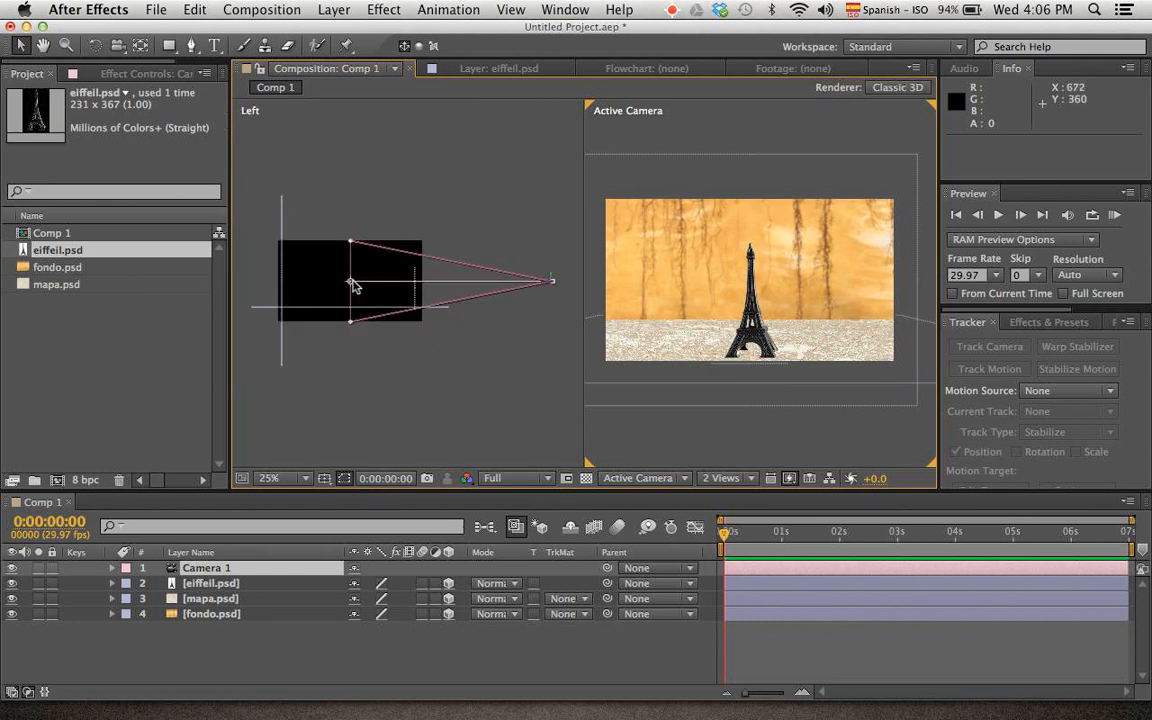
{"action": "left_click_drag", "start_coordinate": [355, 287], "coordinate": [418, 284]}
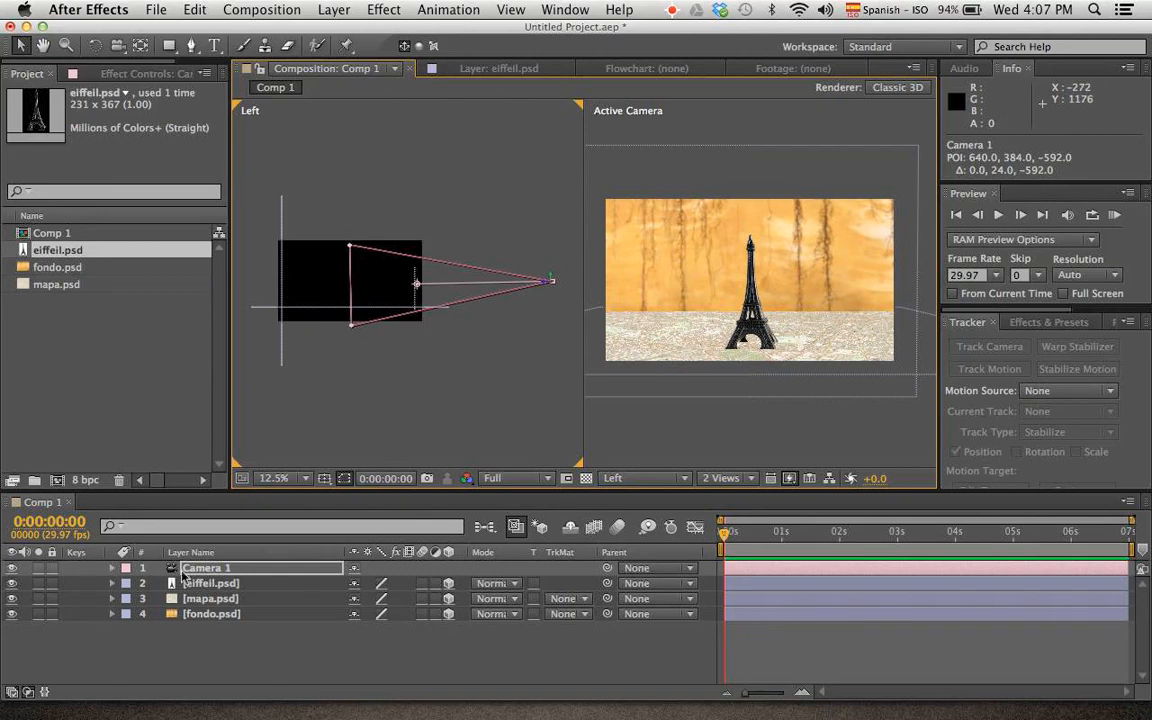
Move the mapa.psd layer along its depth axis towards the camera to about Z -216 in the Left view
{"action": "left_click", "coordinate": [210, 585]}
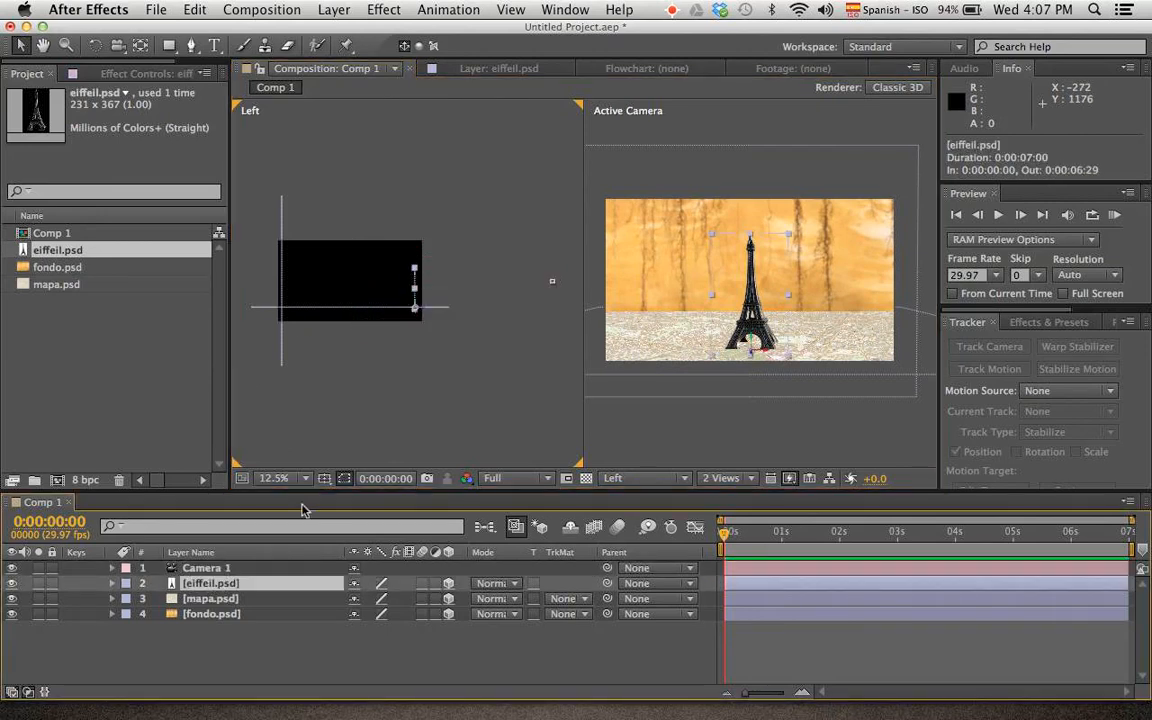
{"action": "left_click", "coordinate": [222, 602]}
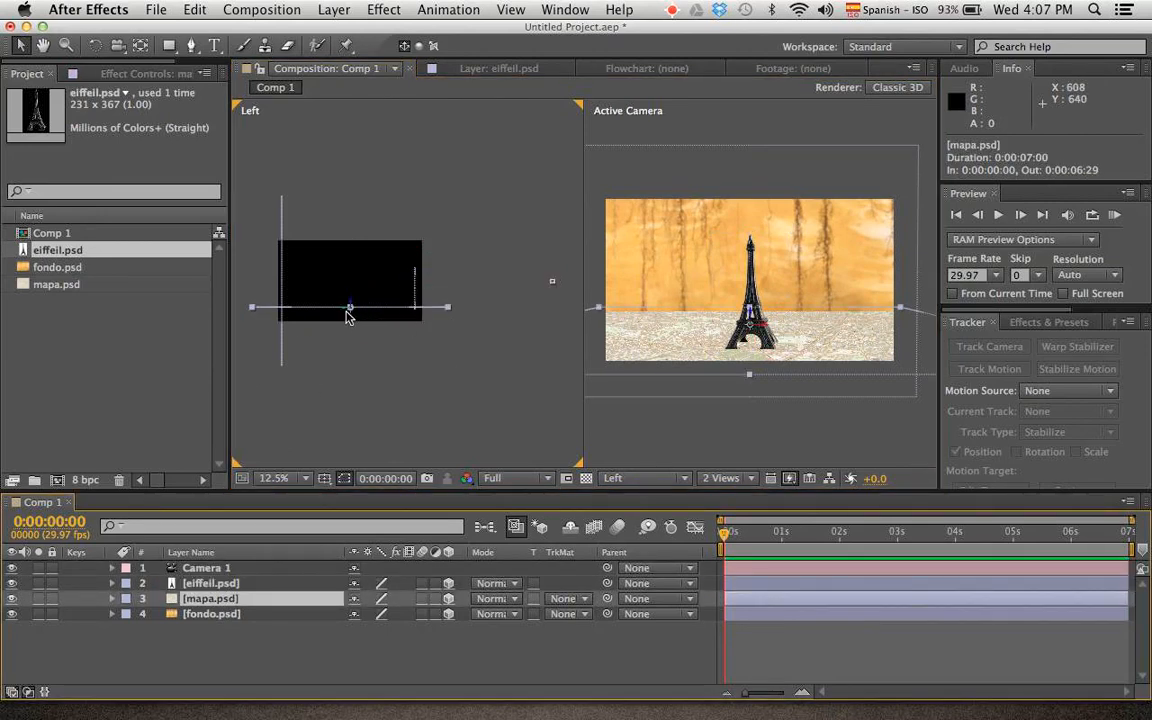
{"action": "left_click_drag", "start_coordinate": [348, 316], "coordinate": [374, 306]}
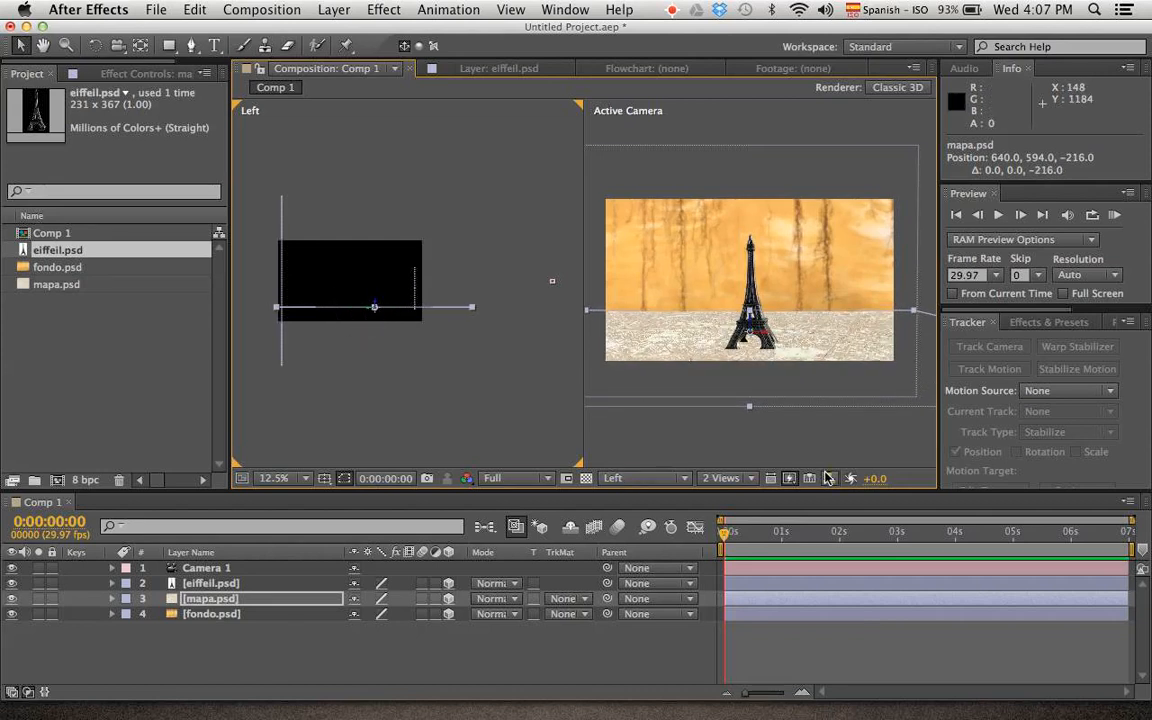
Switch to a single Active Camera view and orbit Camera 1 around the tower, ending at about 568, 360, -1776
{"action": "left_click", "coordinate": [730, 479]}
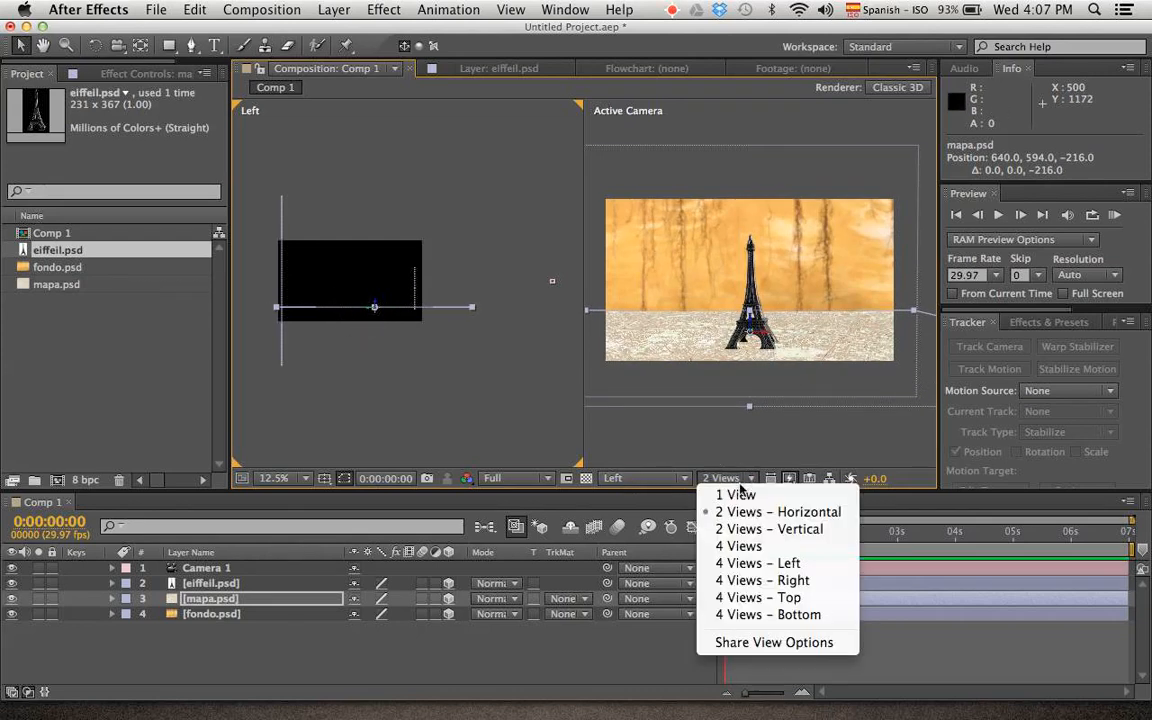
{"action": "left_click", "coordinate": [740, 420]}
{"action": "scroll", "coordinate": [573, 318], "scroll_direction": "up", "scroll_amount": 3}
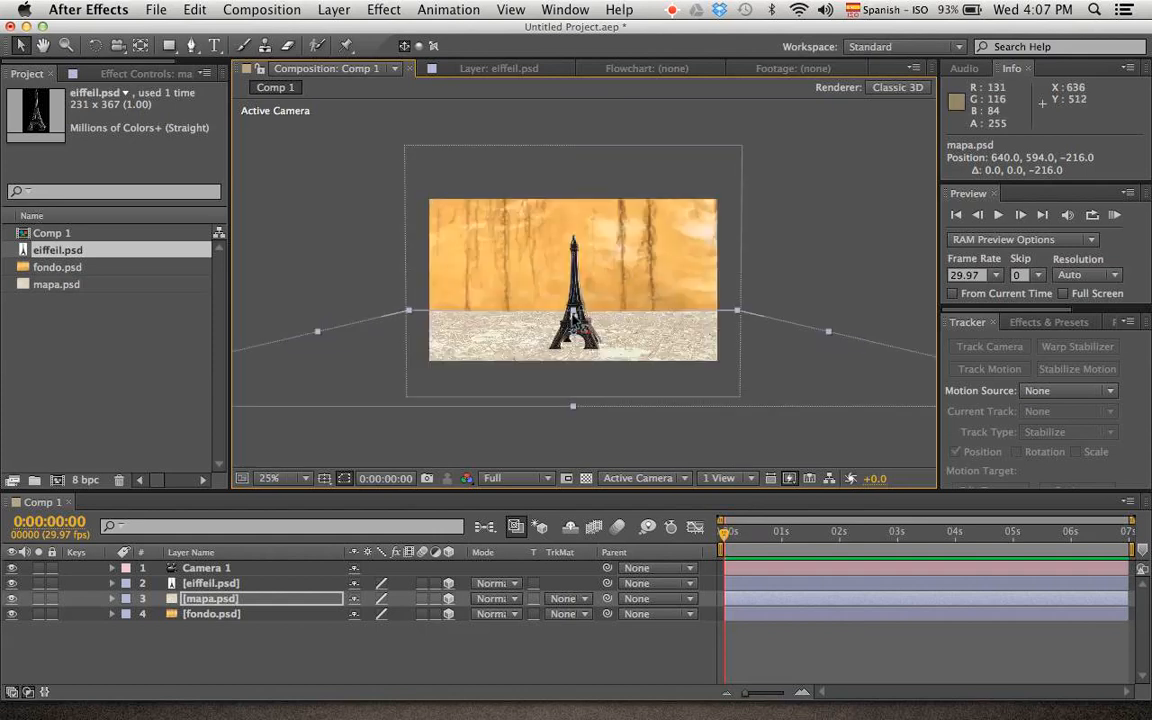
{"action": "key", "text": "c"}
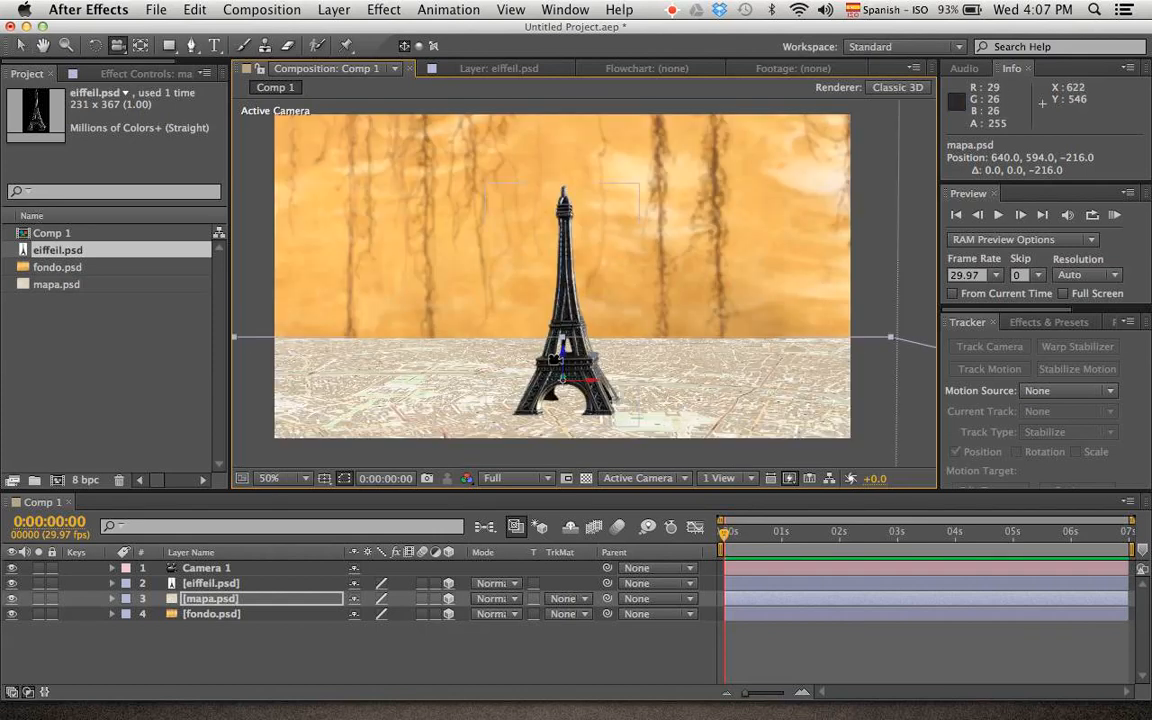
{"action": "left_click_drag", "start_coordinate": [562, 350], "coordinate": [590, 483]}
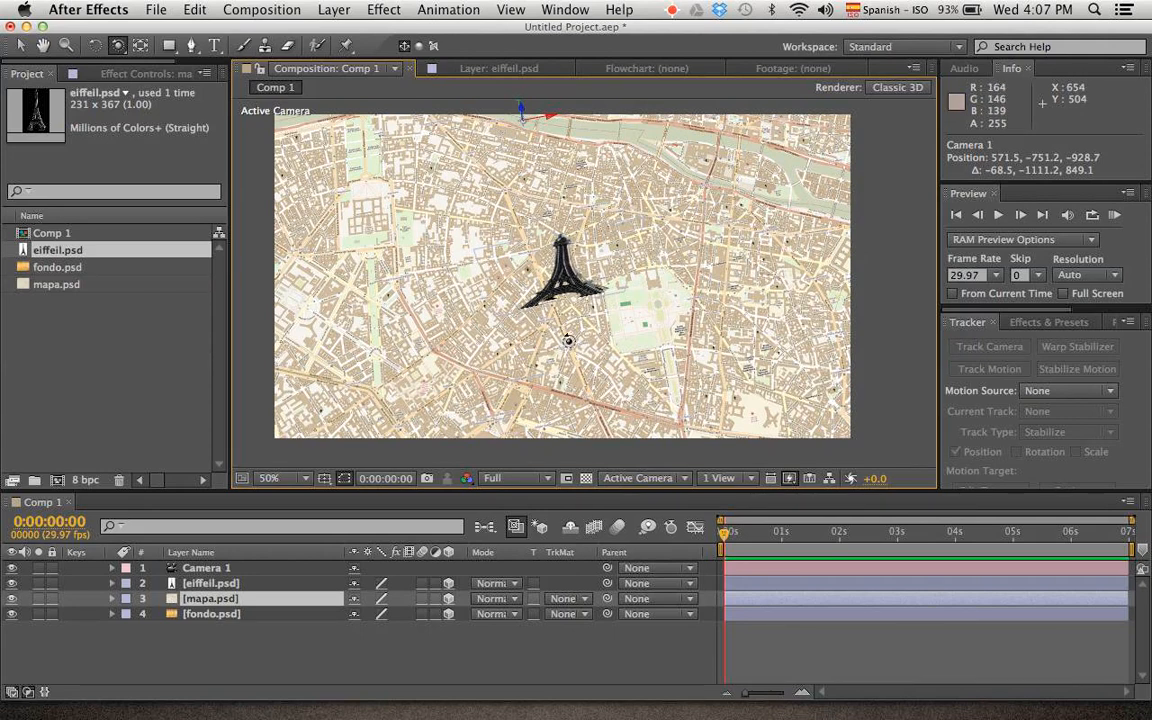
{"action": "left_click_drag", "start_coordinate": [568, 341], "coordinate": [572, 279]}
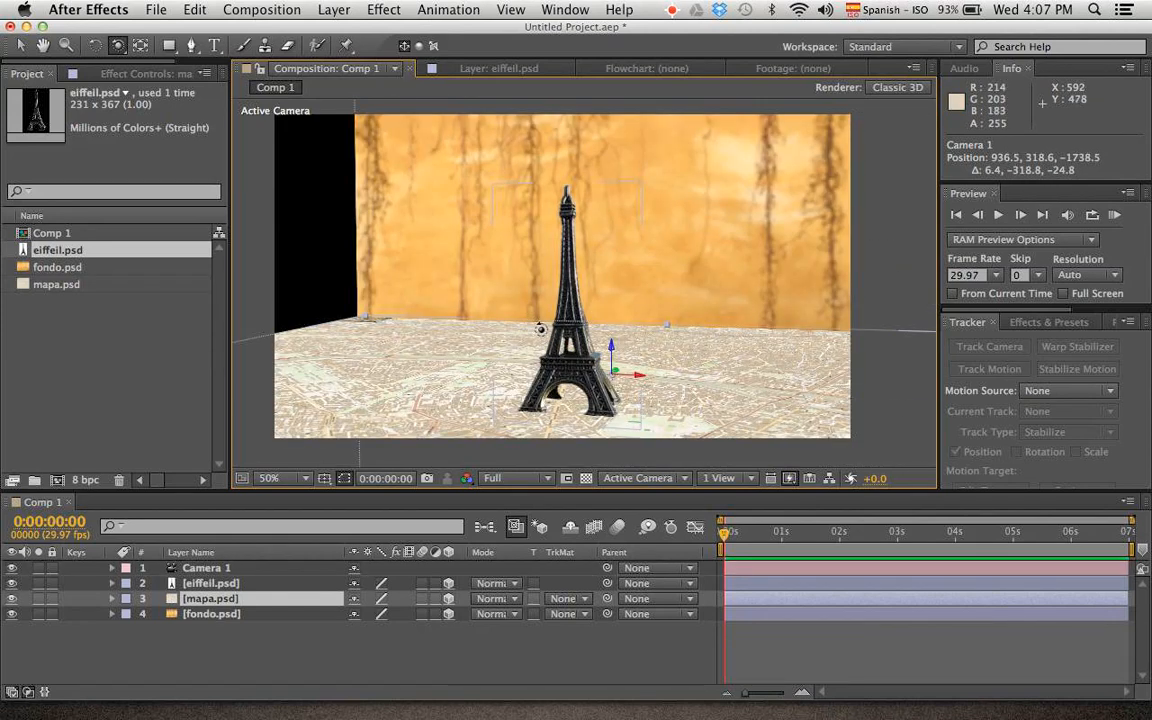
{"action": "left_click_drag", "start_coordinate": [503, 296], "coordinate": [533, 290]}
{"action": "key", "text": "v"}
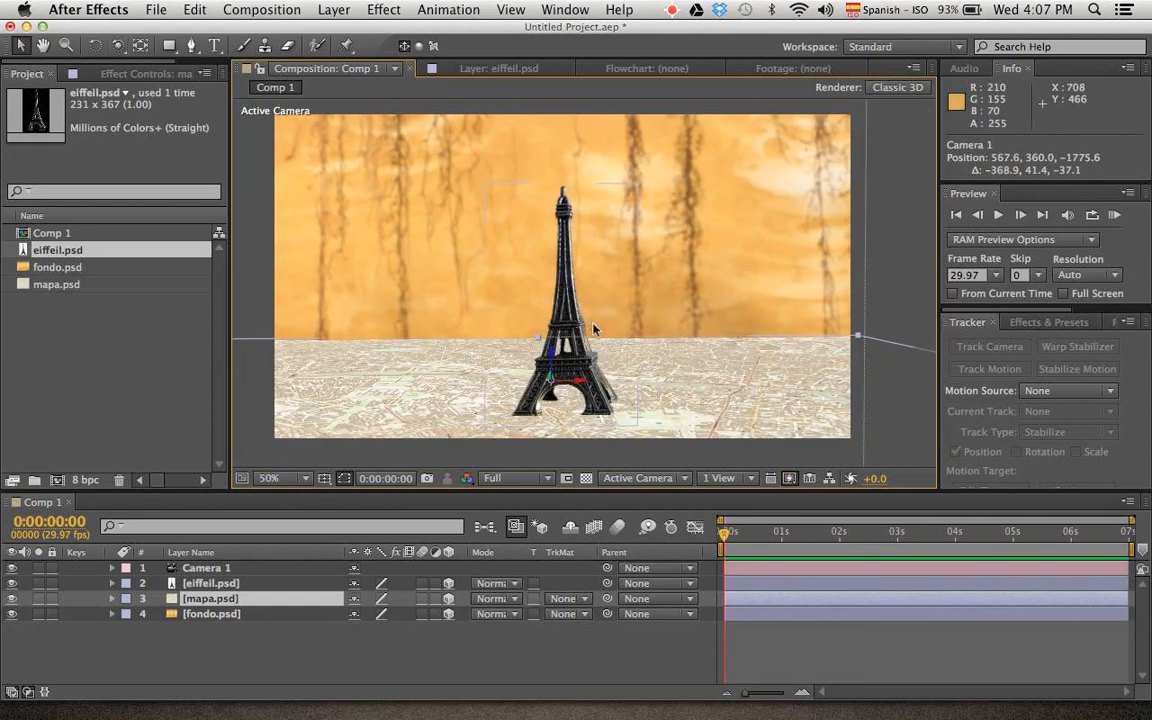
Set the eiffeil.psd layer's auto-orientation to Orient Towards Camera
{"action": "left_click", "coordinate": [296, 669]}
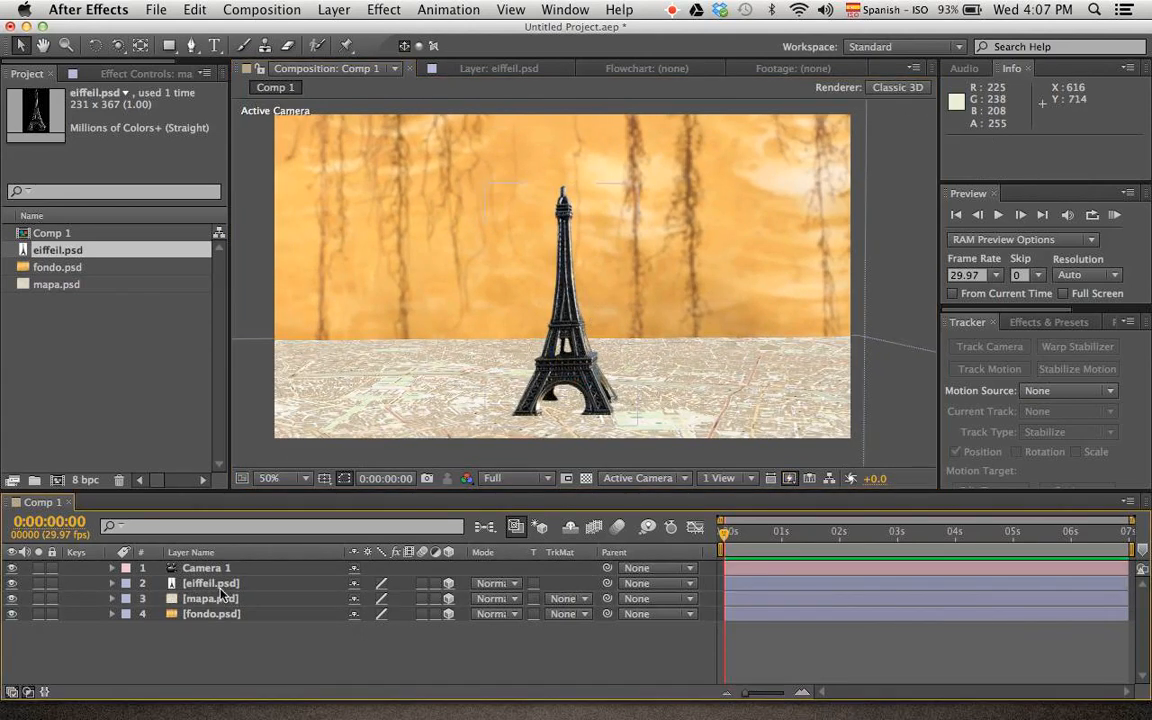
{"action": "left_click", "coordinate": [220, 585]}
{"action": "right_click", "coordinate": [222, 588]}
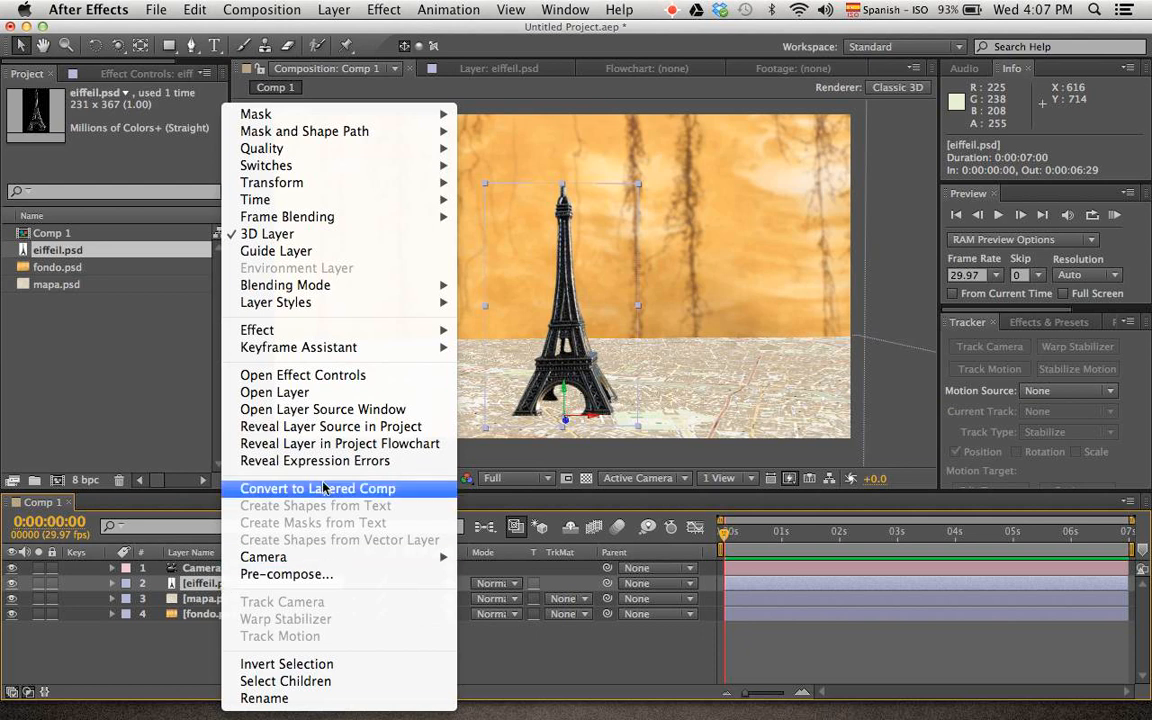
{"action": "mouse_move", "coordinate": [351, 184]}
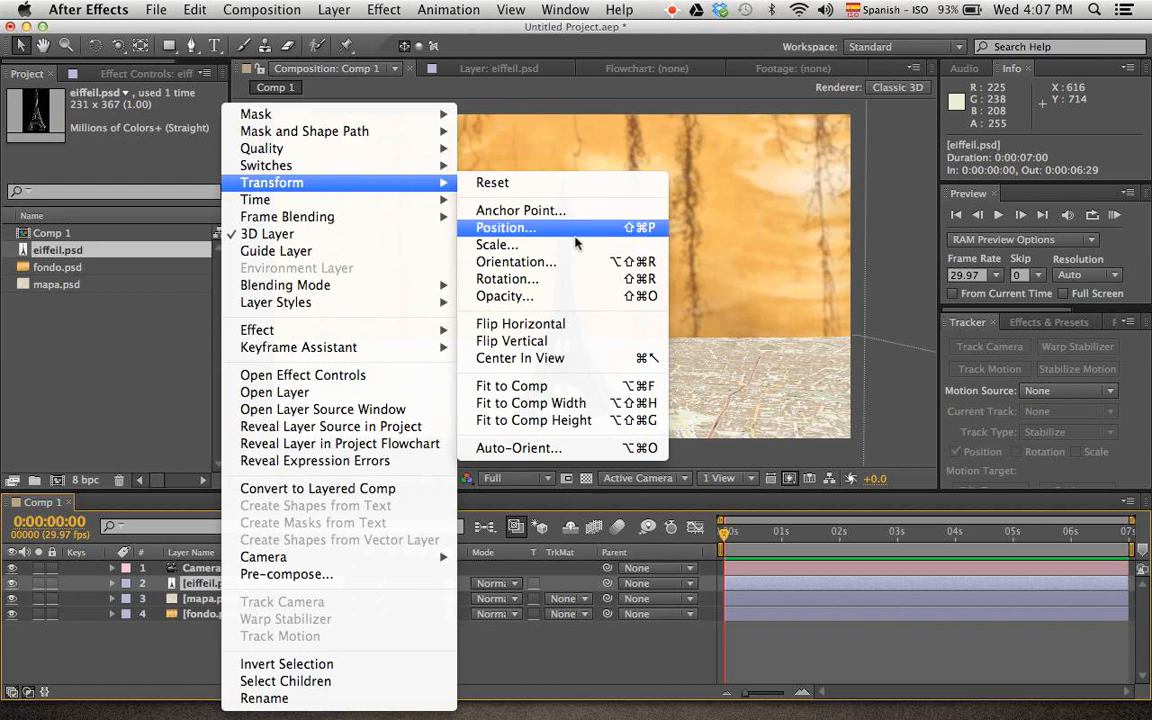
{"action": "left_click", "coordinate": [601, 447]}
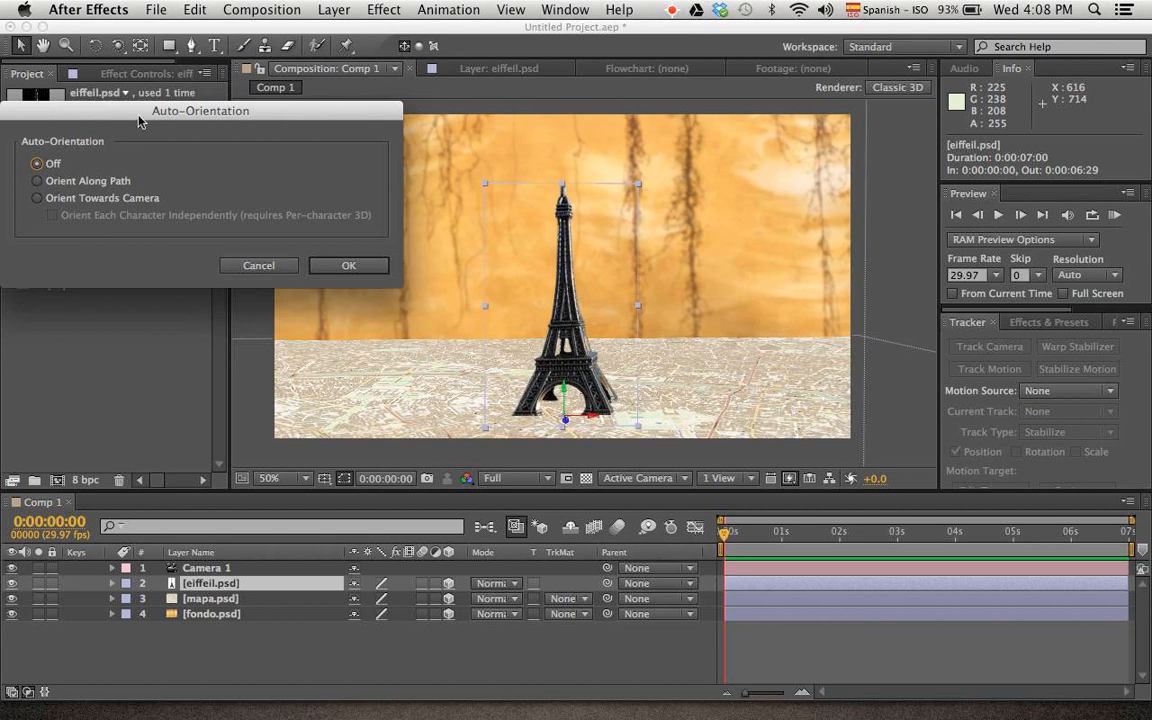
{"action": "left_click_drag", "start_coordinate": [124, 103], "coordinate": [269, 114]}
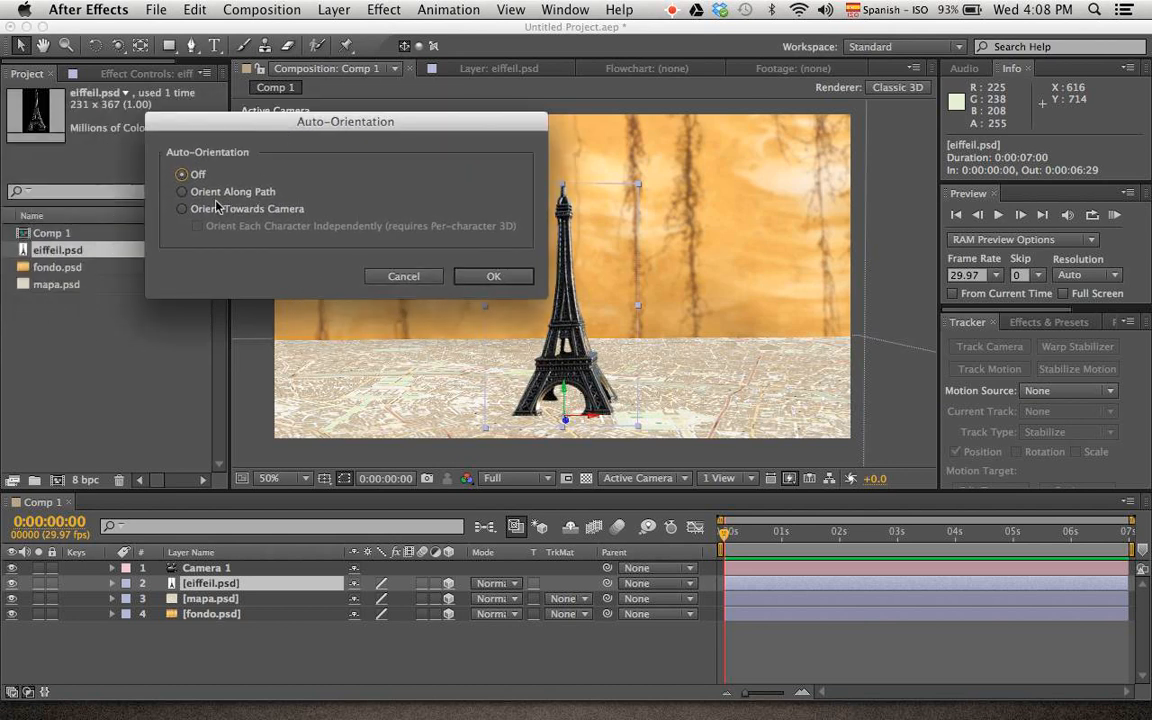
{"action": "left_click", "coordinate": [183, 209]}
{"action": "left_click", "coordinate": [480, 278]}
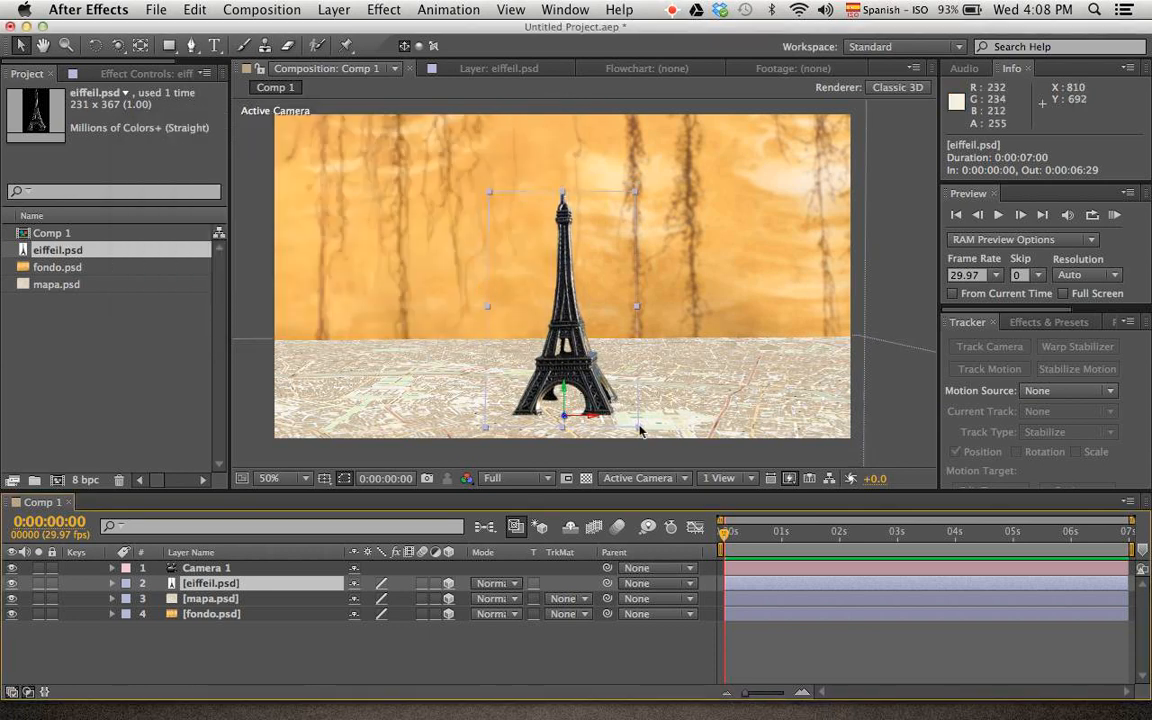
Orbit Camera 1 up to about 289, -44, -1641 and scale the fondo.psd background to 157%
{"action": "key", "text": "c"}
{"action": "left_click_drag", "start_coordinate": [553, 322], "coordinate": [680, 395]}
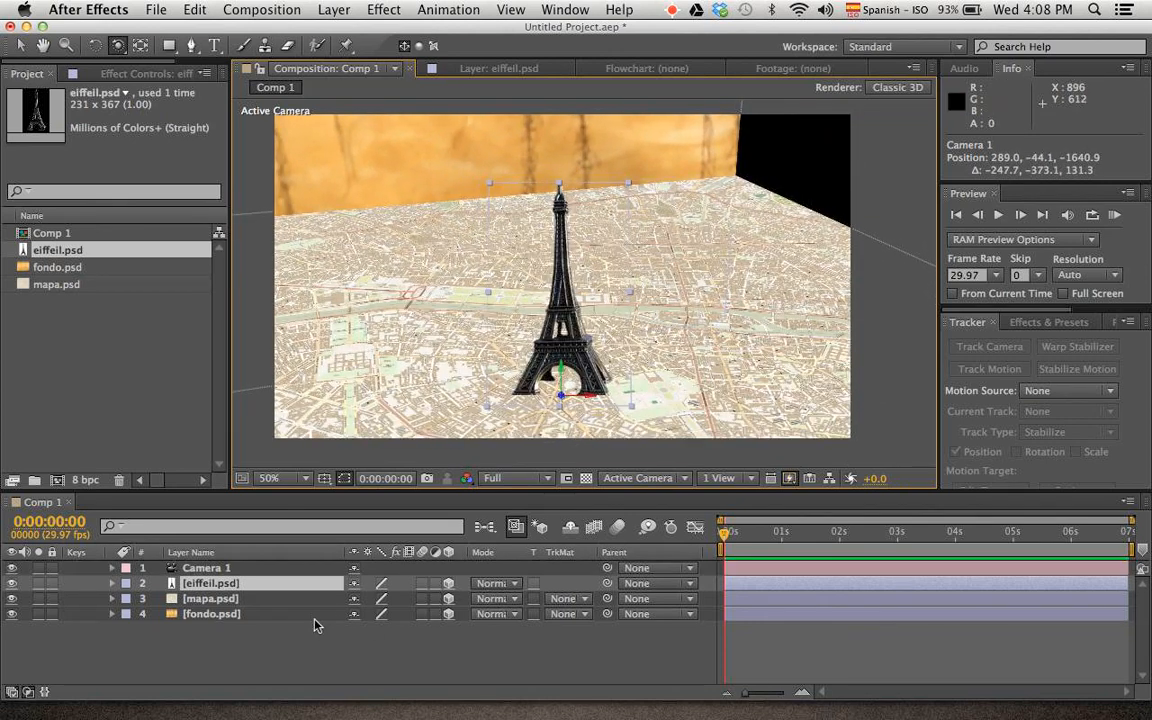
{"action": "left_click", "coordinate": [289, 617]}
{"action": "key", "text": "s"}
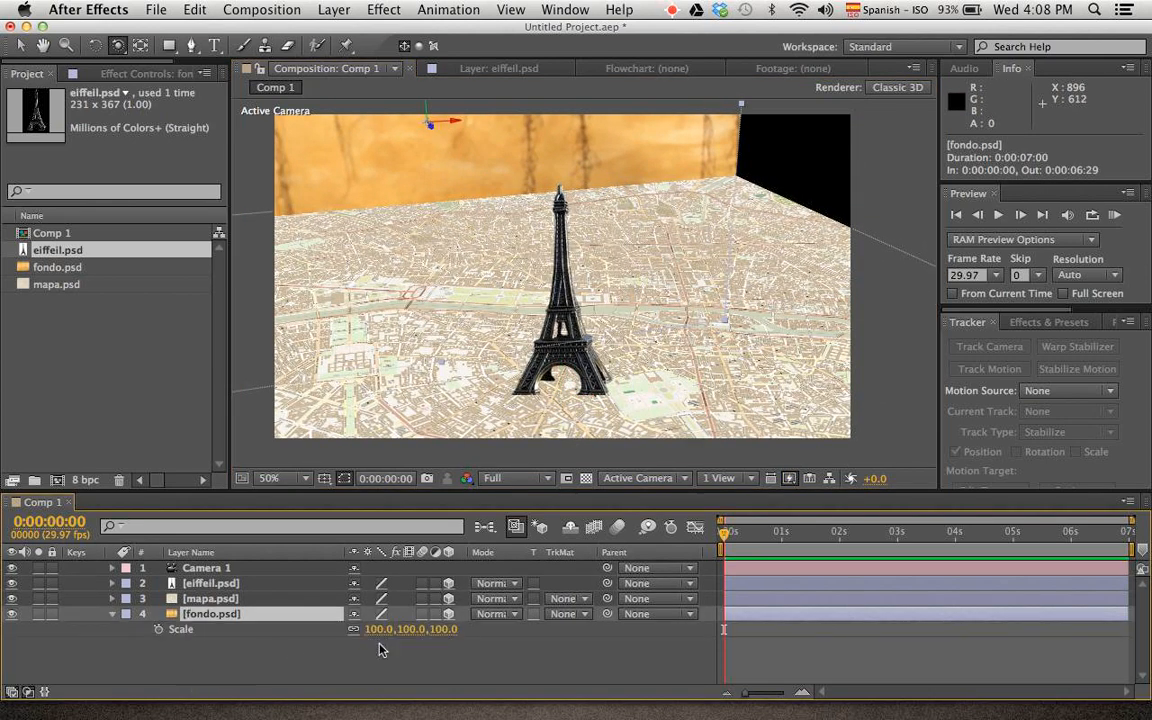
{"action": "left_click_drag", "start_coordinate": [380, 630], "coordinate": [437, 638]}
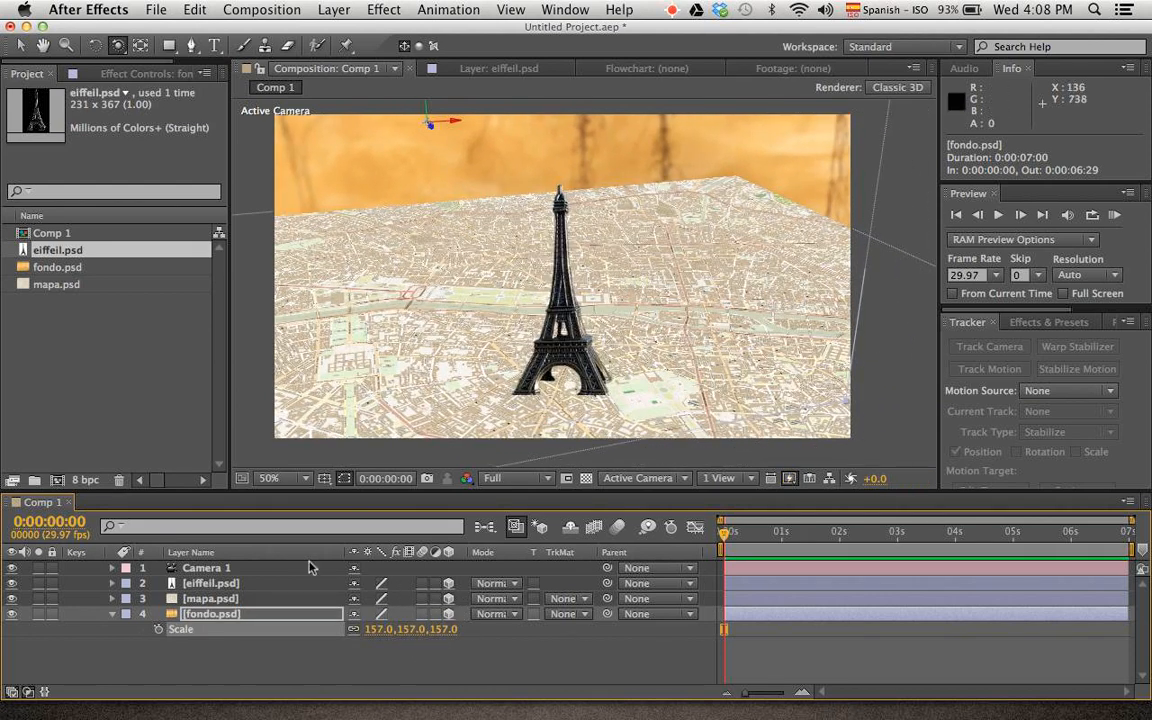
Inspect the mapa.psd layer on its own in the layer viewer and return to the Comp 1 view
{"action": "double_click", "coordinate": [218, 600]}
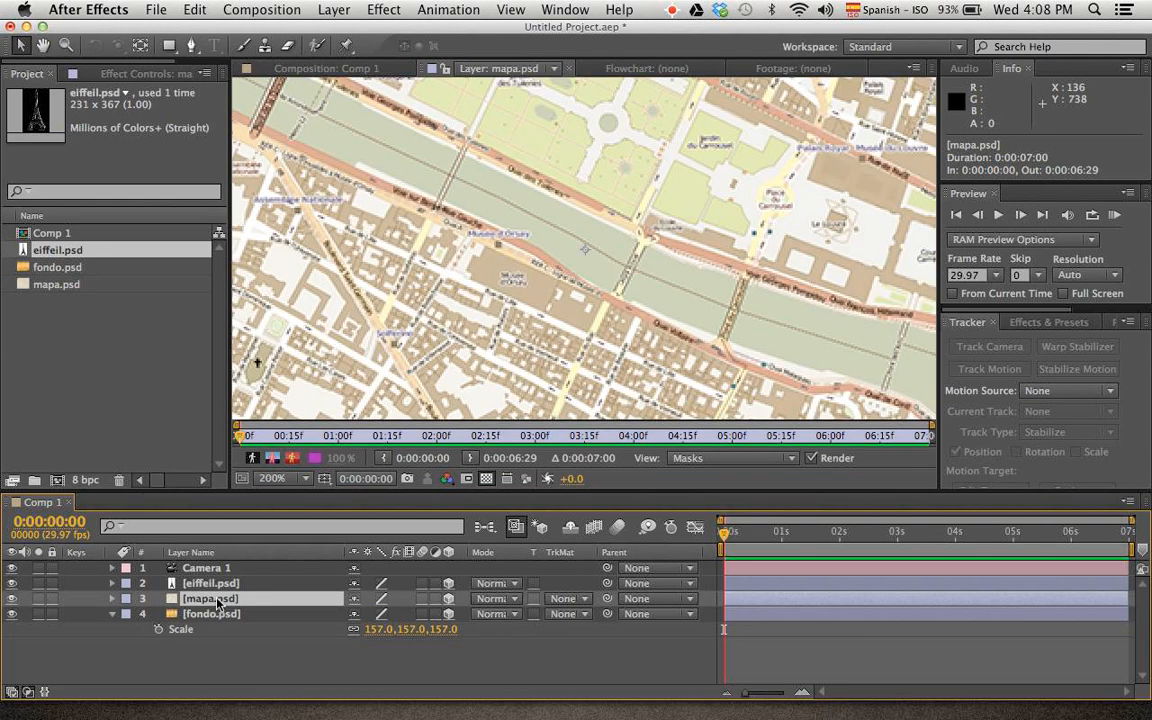
{"action": "scroll", "coordinate": [603, 308], "scroll_direction": "up", "scroll_amount": 2}
{"action": "scroll", "coordinate": [507, 311], "scroll_direction": "down", "scroll_amount": 5}
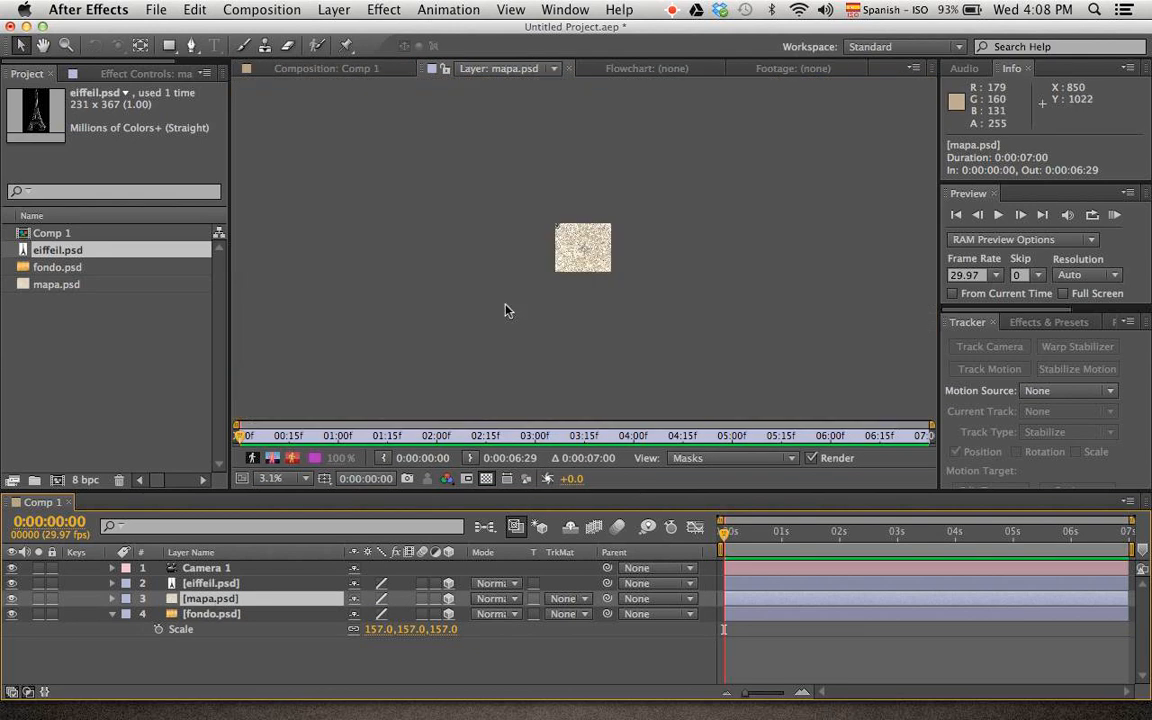
{"action": "scroll", "coordinate": [507, 311], "scroll_direction": "up", "scroll_amount": 2}
{"action": "left_click", "coordinate": [300, 68]}
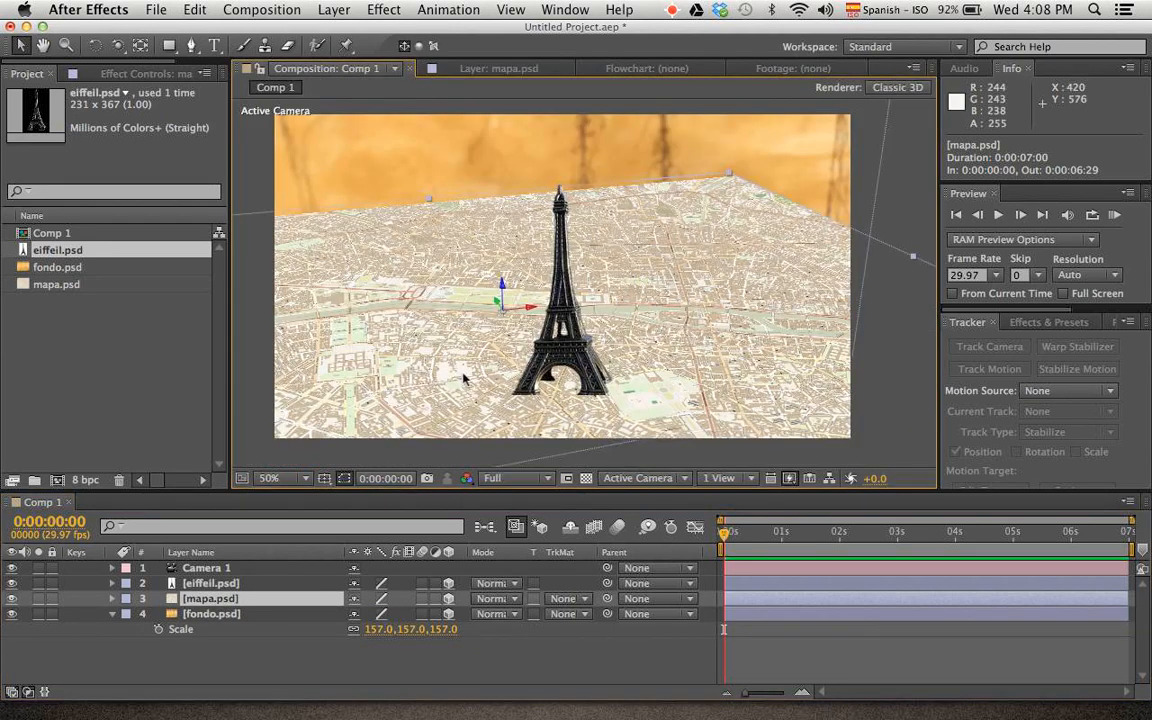
Pre-compose the mapa.psd layer as mapa.psd Comp 1, leaving all attributes in Comp 1
{"action": "left_click", "coordinate": [255, 634]}
{"action": "left_click", "coordinate": [248, 600]}
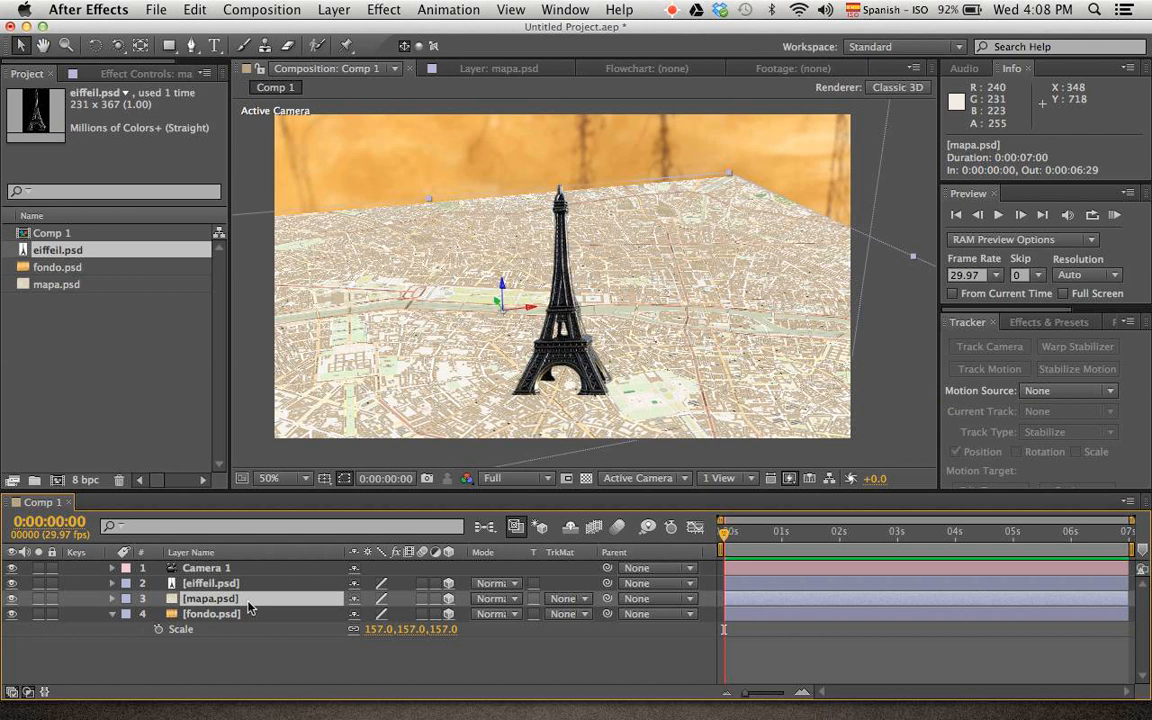
{"action": "key", "text": "super+shift+c"}
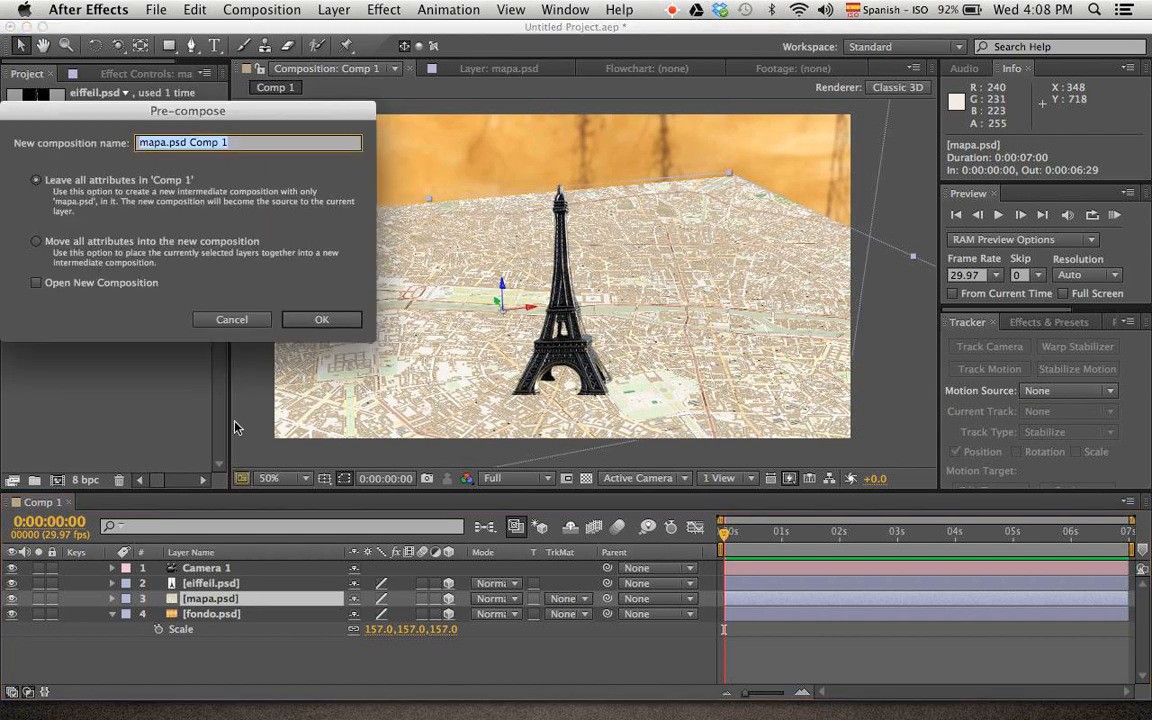
{"action": "left_click_drag", "start_coordinate": [138, 121], "coordinate": [271, 137]}
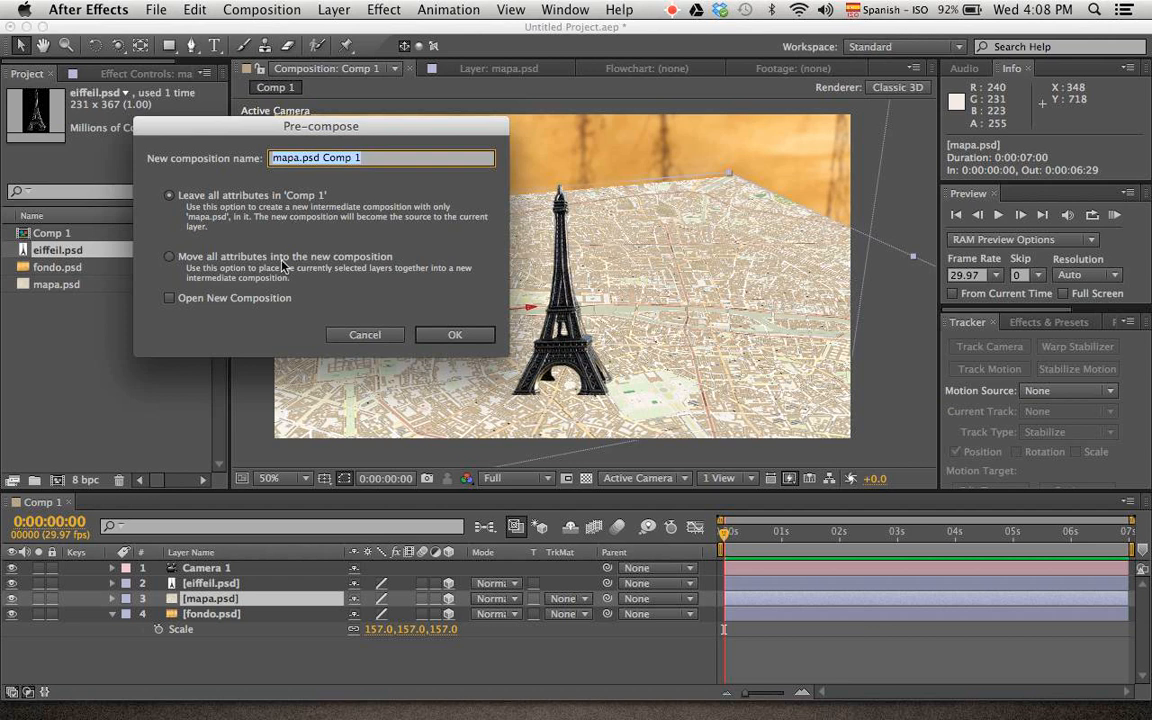
{"action": "left_click", "coordinate": [468, 332]}
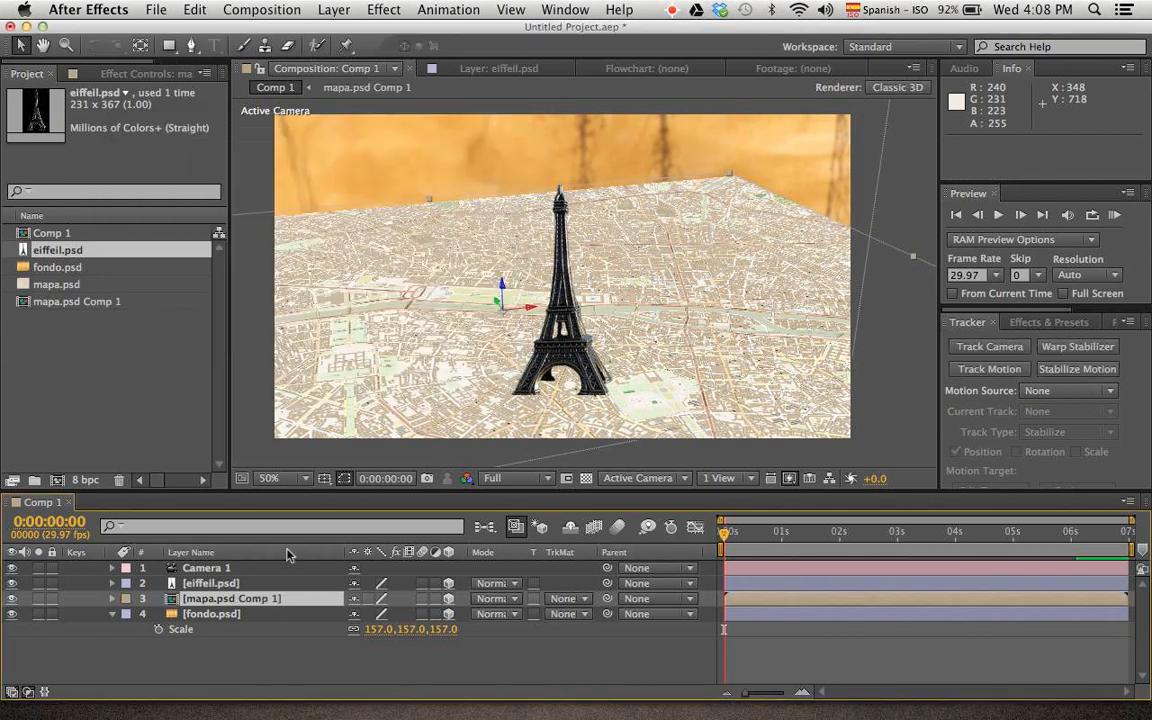
Open the mapa.psd Comp 1 precomposition with the whole map in view and activate the Pen tool
{"action": "double_click", "coordinate": [230, 600]}
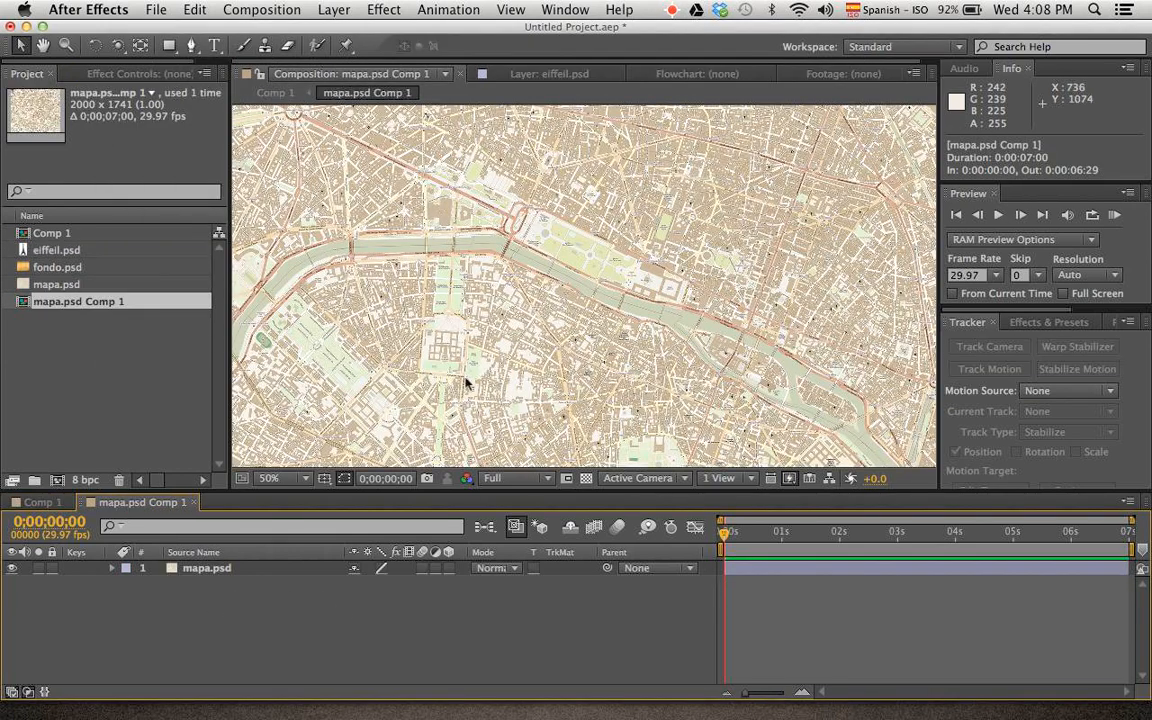
{"action": "key", "text": "comma"}
{"action": "key", "text": "comma"}
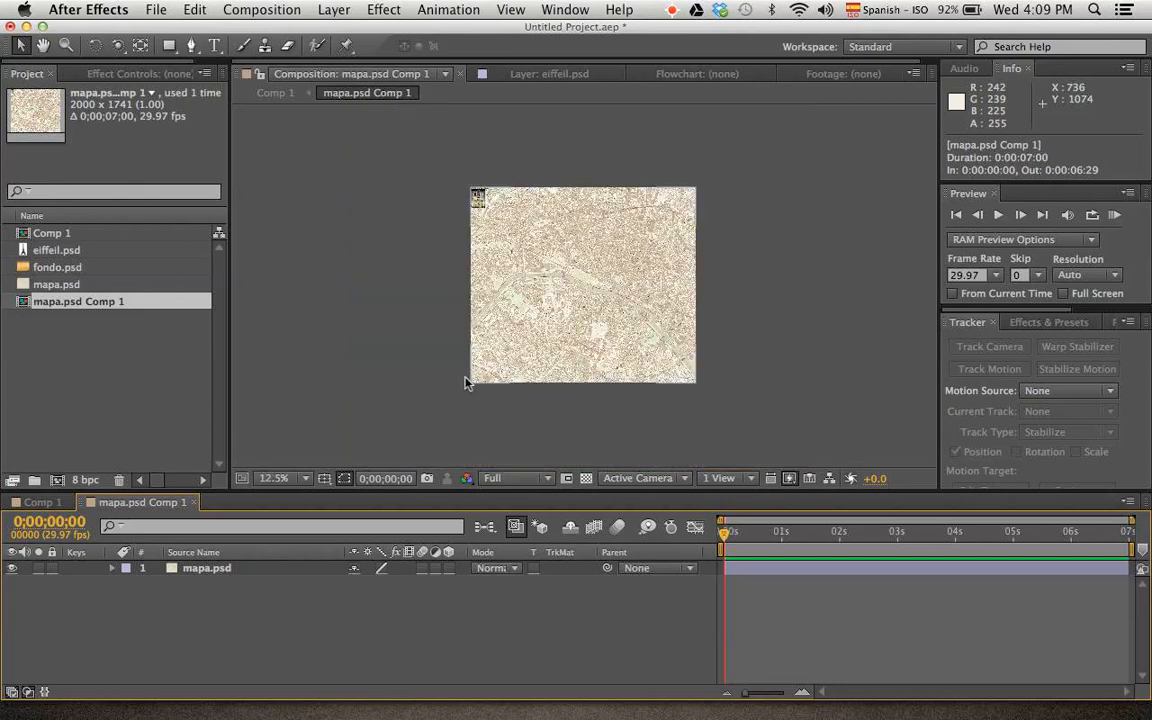
{"action": "key", "text": "period"}
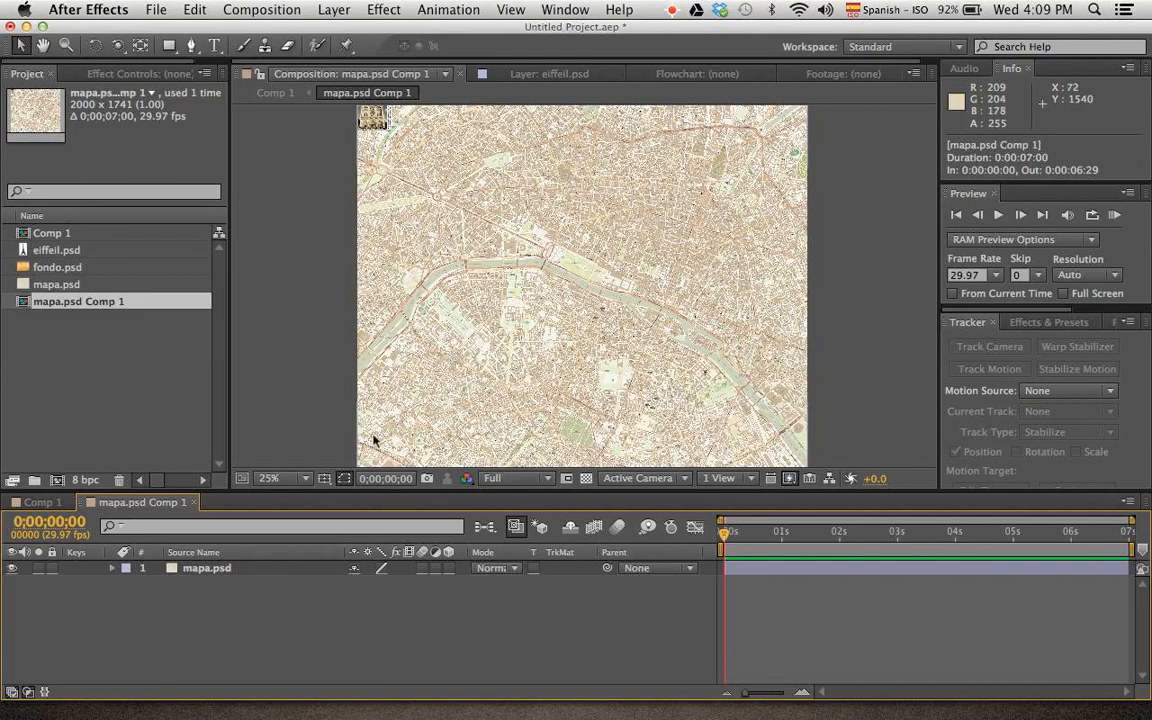
{"action": "left_click", "coordinate": [42, 502]}
{"action": "left_click", "coordinate": [130, 502]}
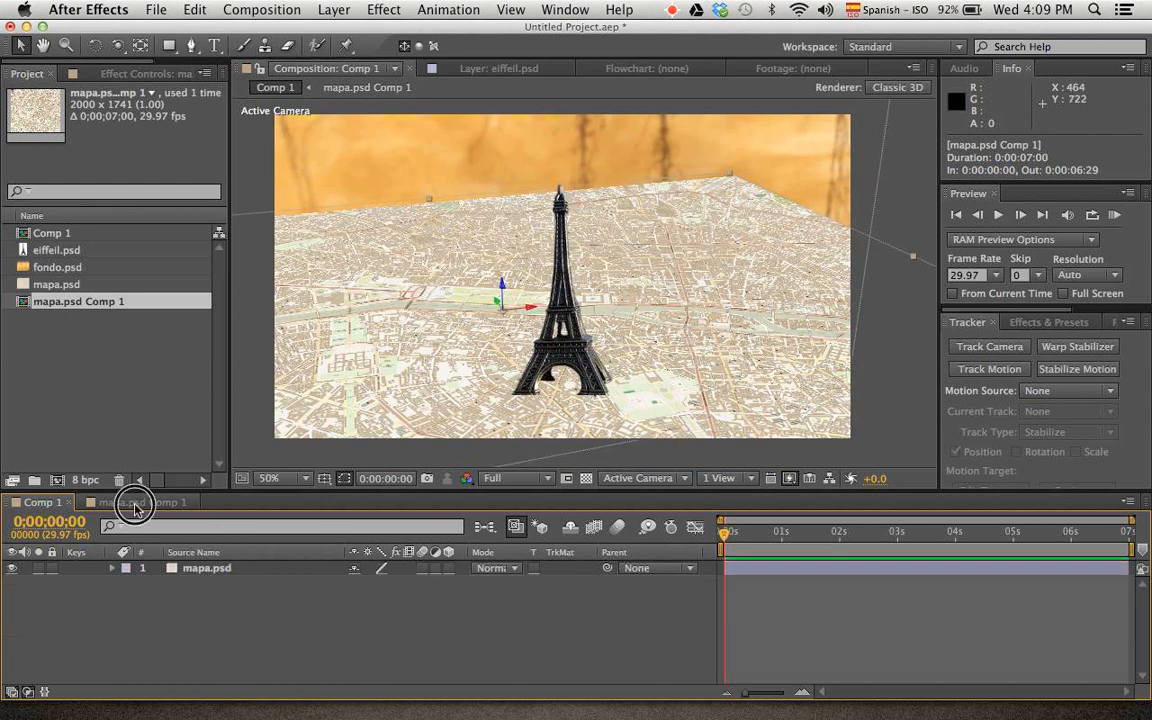
{"action": "key", "text": "comma"}
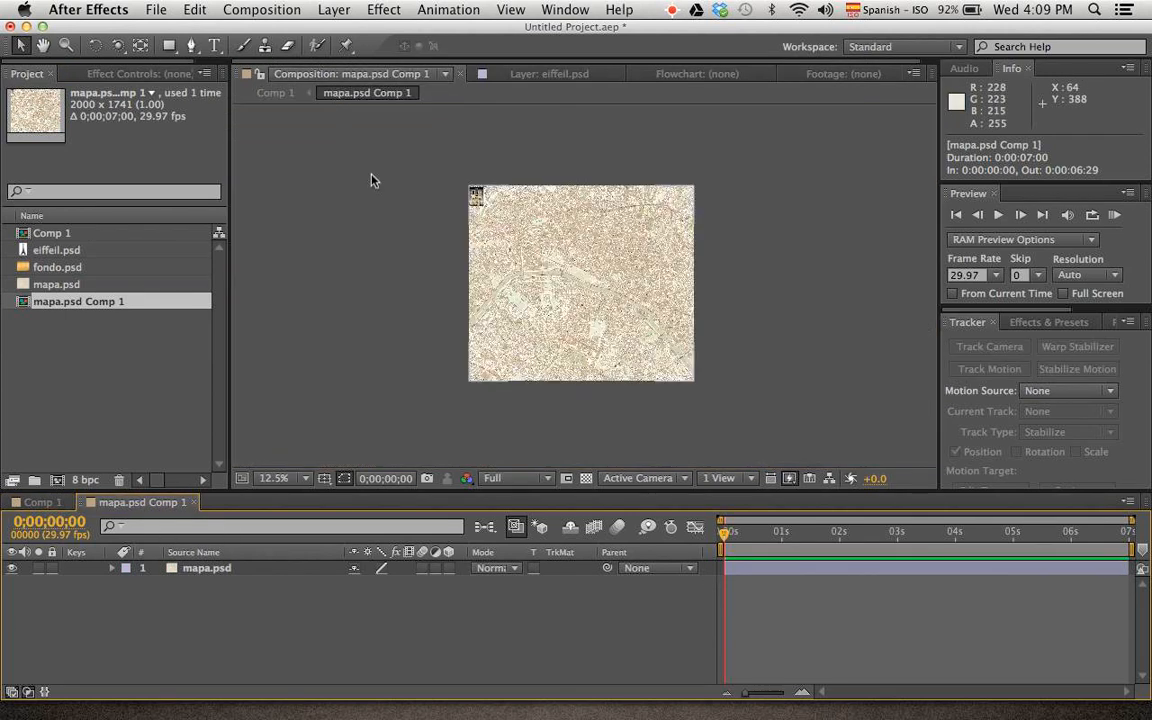
{"action": "left_click", "coordinate": [169, 46]}
{"action": "left_click", "coordinate": [191, 46]}
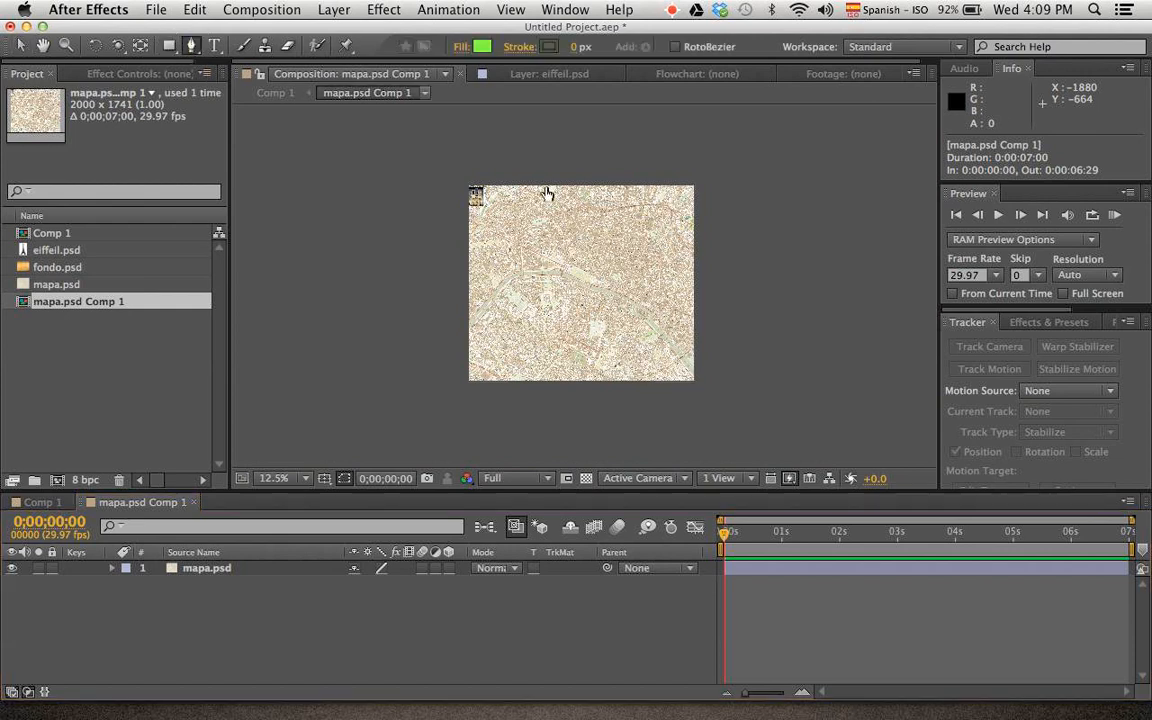
{"action": "left_click", "coordinate": [437, 254]}
{"action": "left_click_drag", "start_coordinate": [461, 221], "coordinate": [476, 224]}
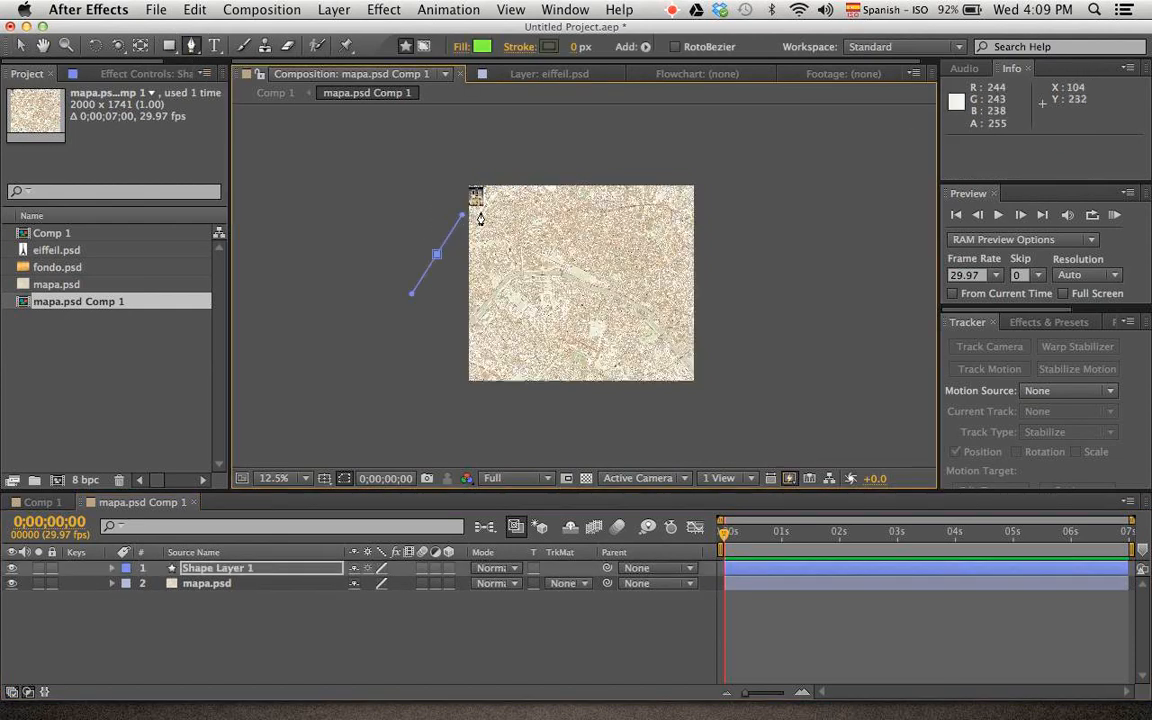
{"action": "key", "text": "super+z"}
{"action": "key", "text": "super+z"}
Draw a closed five-point mask on mapa.psd, arched just inside the map's top edge, with both lower corners well outside the map
{"action": "left_click", "coordinate": [213, 570]}
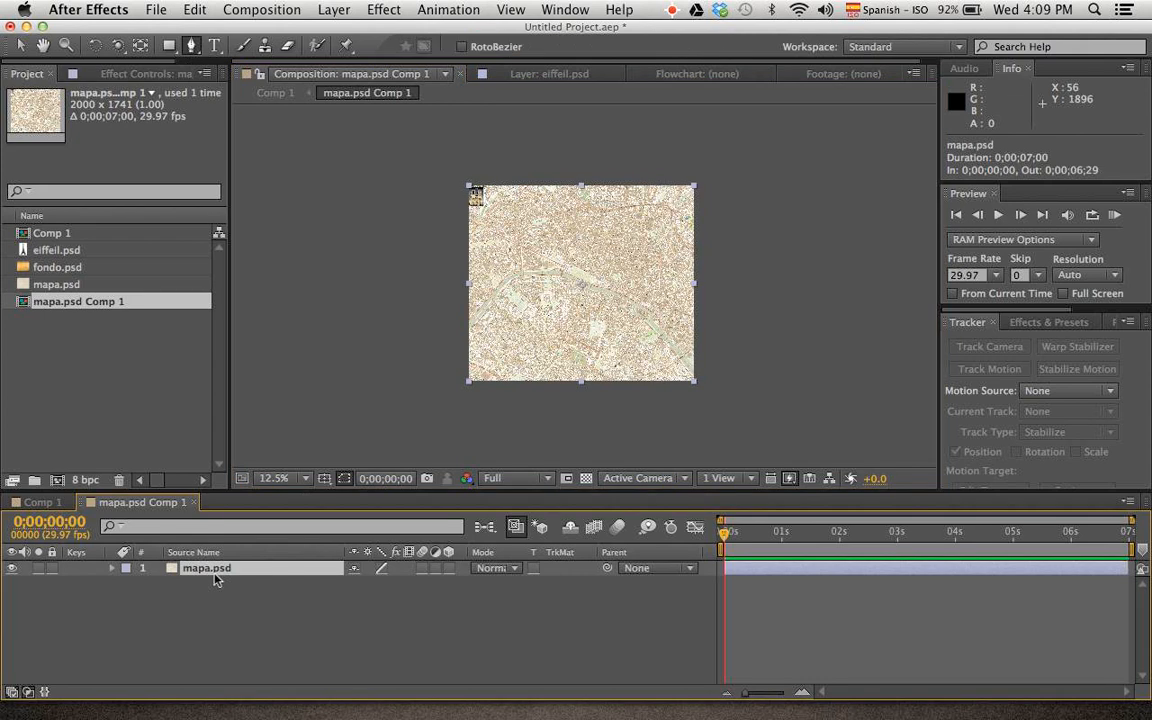
{"action": "left_click_drag", "start_coordinate": [448, 304], "coordinate": [455, 262]}
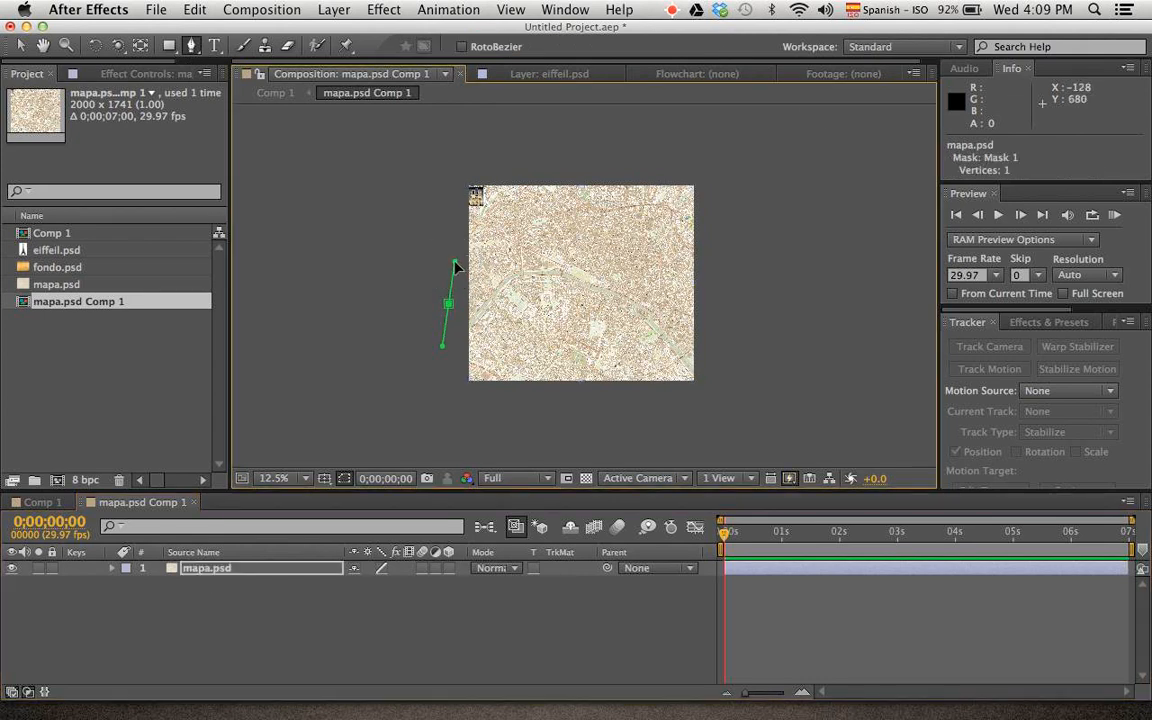
{"action": "left_click_drag", "start_coordinate": [586, 204], "coordinate": [683, 206]}
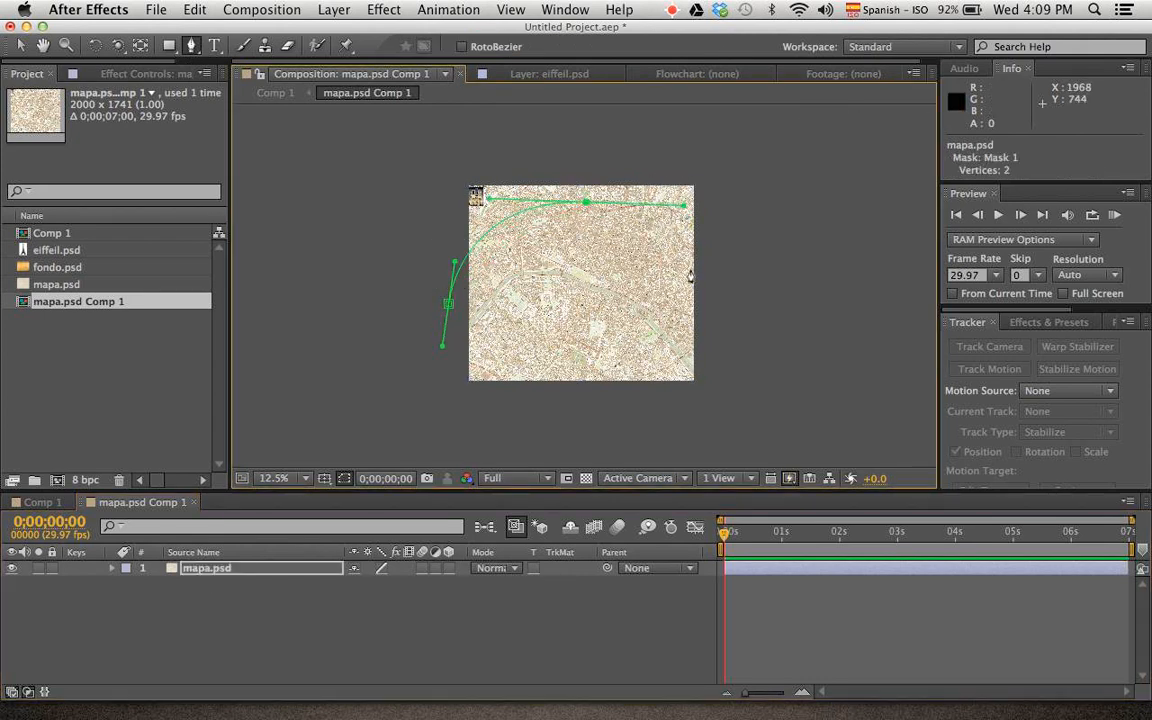
{"action": "left_click_drag", "start_coordinate": [710, 330], "coordinate": [718, 388]}
{"action": "left_click", "coordinate": [755, 432]}
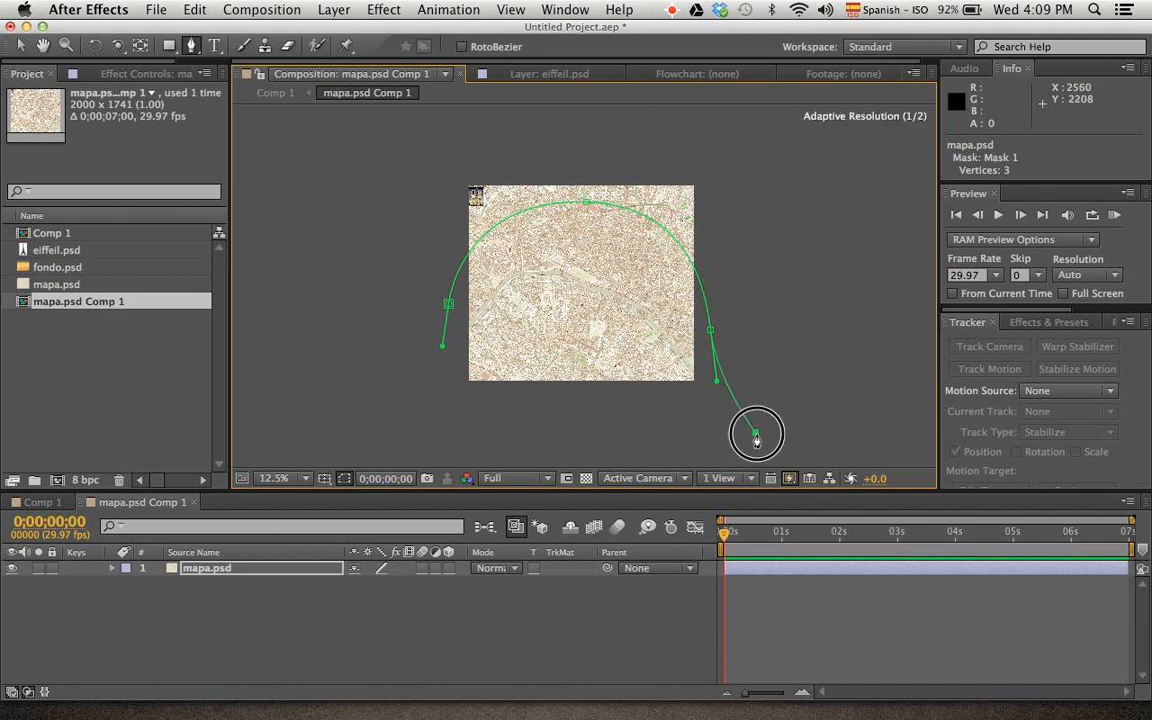
{"action": "left_click", "coordinate": [400, 437]}
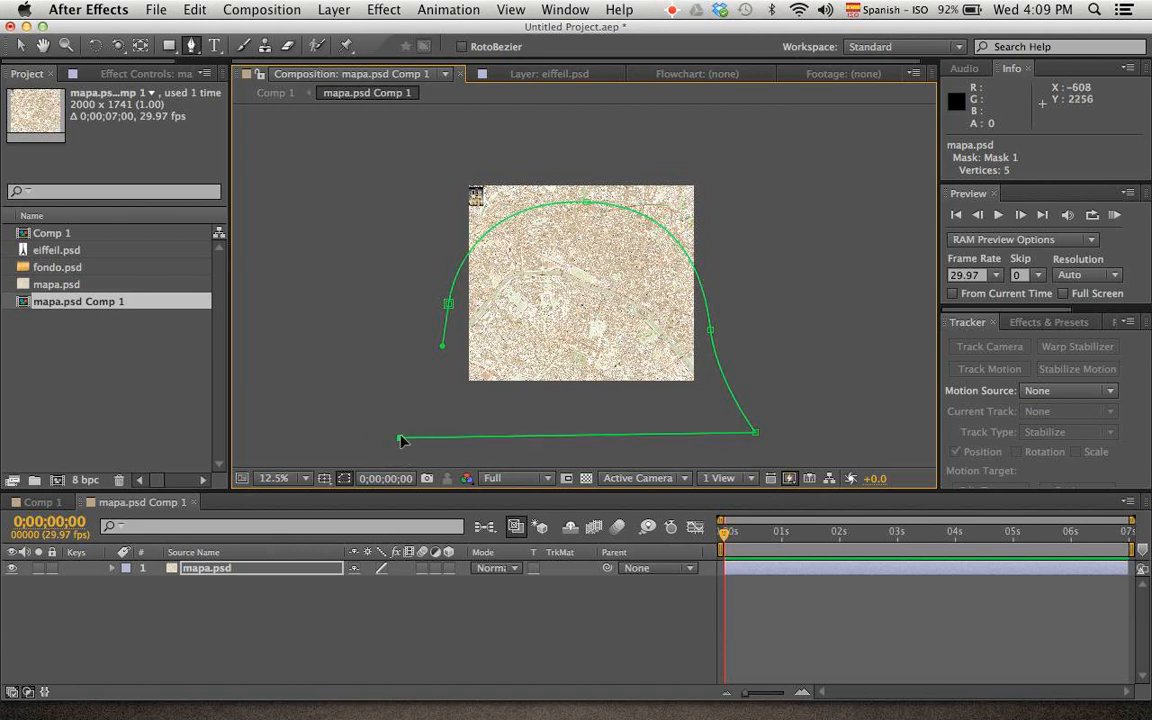
{"action": "left_click", "coordinate": [450, 305]}
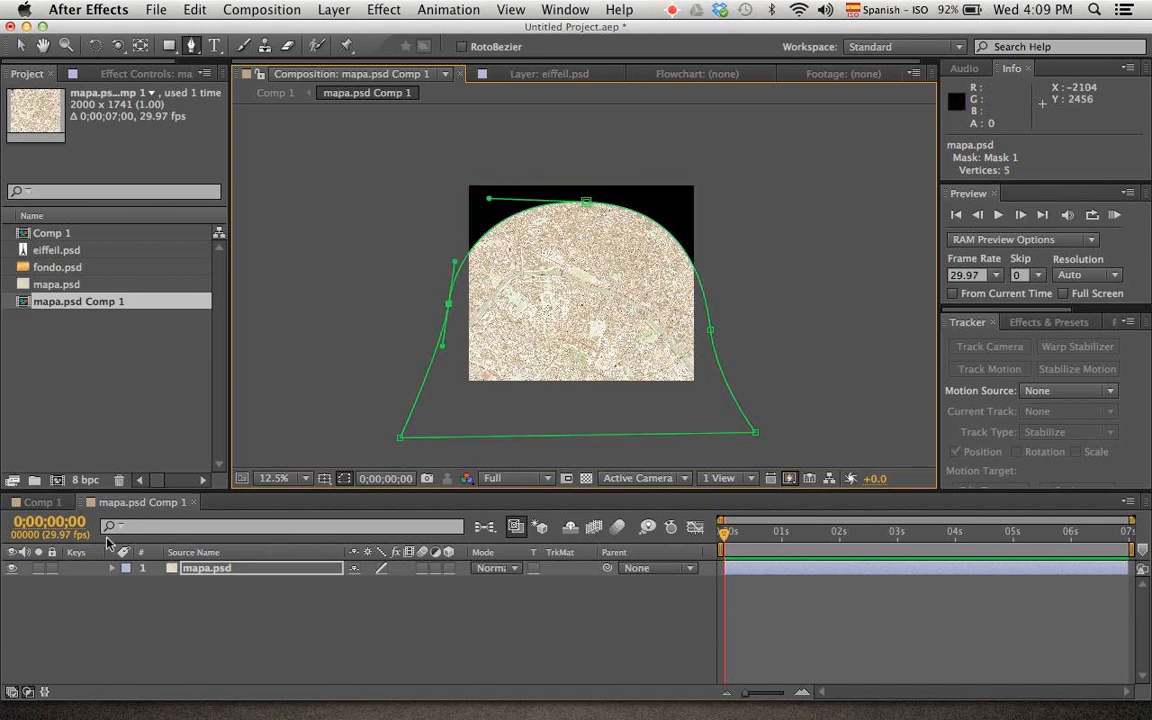
Check the masked map in Comp 1, return to mapa.psd Comp 1 and set the map's Mask Feather to 306 pixels
{"action": "left_click", "coordinate": [40, 502]}
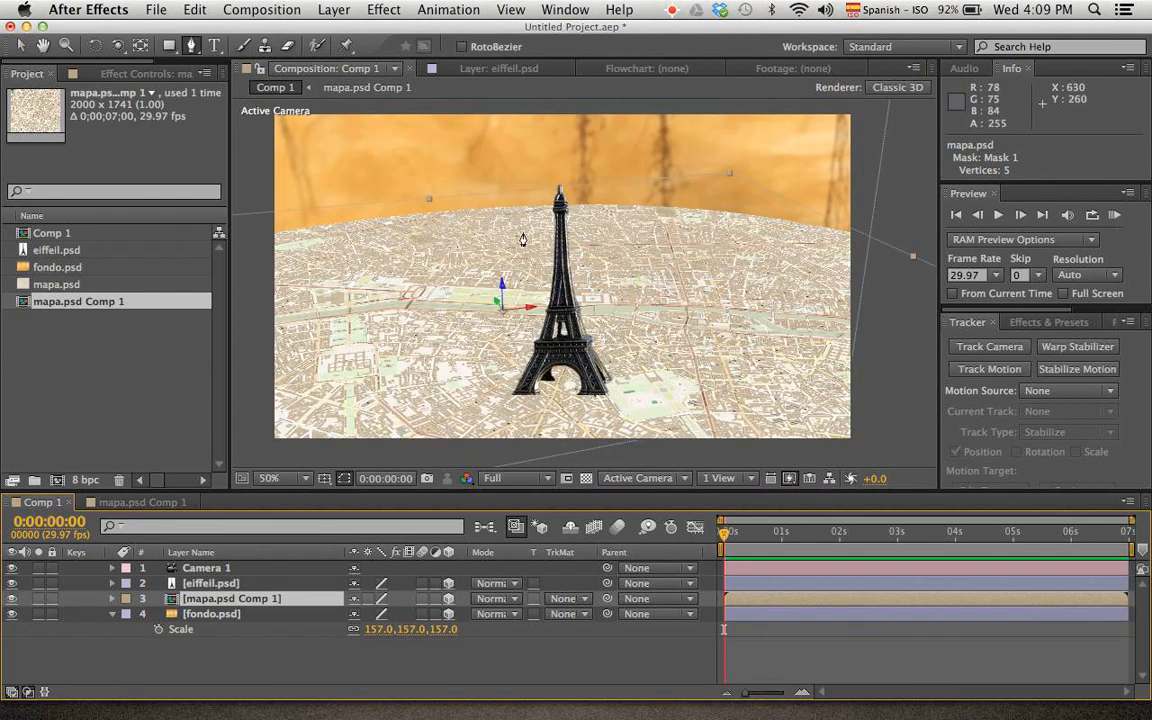
{"action": "left_click", "coordinate": [142, 502]}
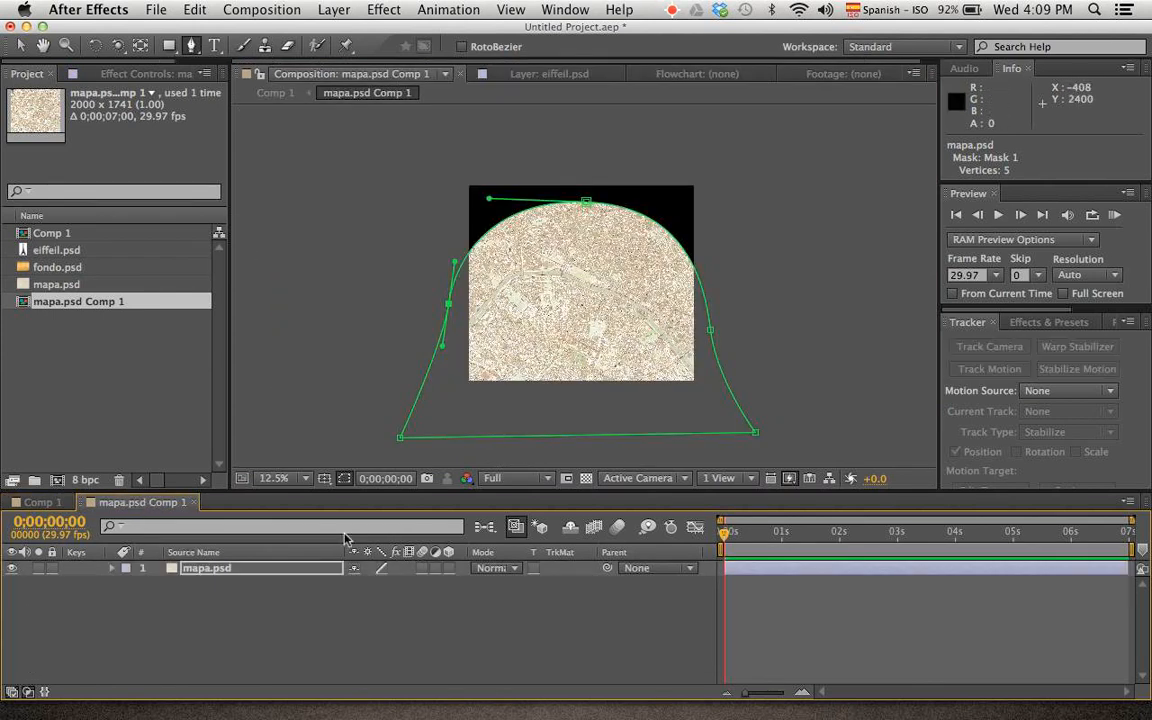
{"action": "key", "text": "m"}
{"action": "key", "text": "m"}
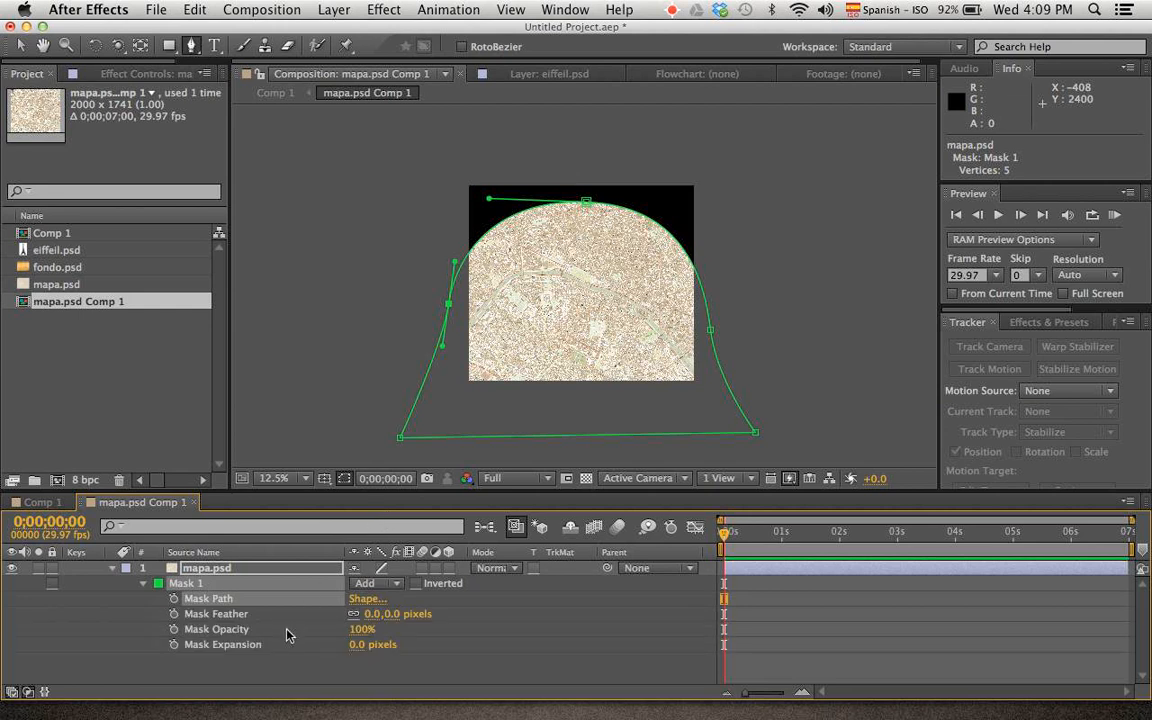
{"action": "left_click_drag", "start_coordinate": [386, 614], "coordinate": [652, 601]}
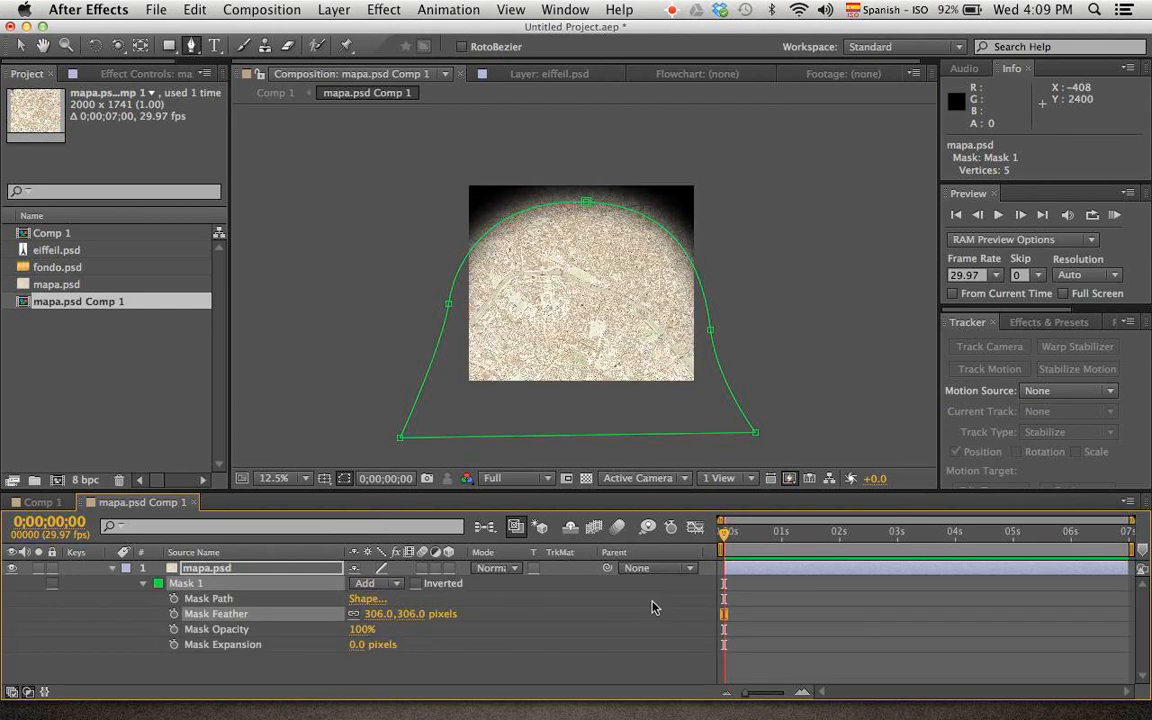
{"action": "key", "text": "v"}
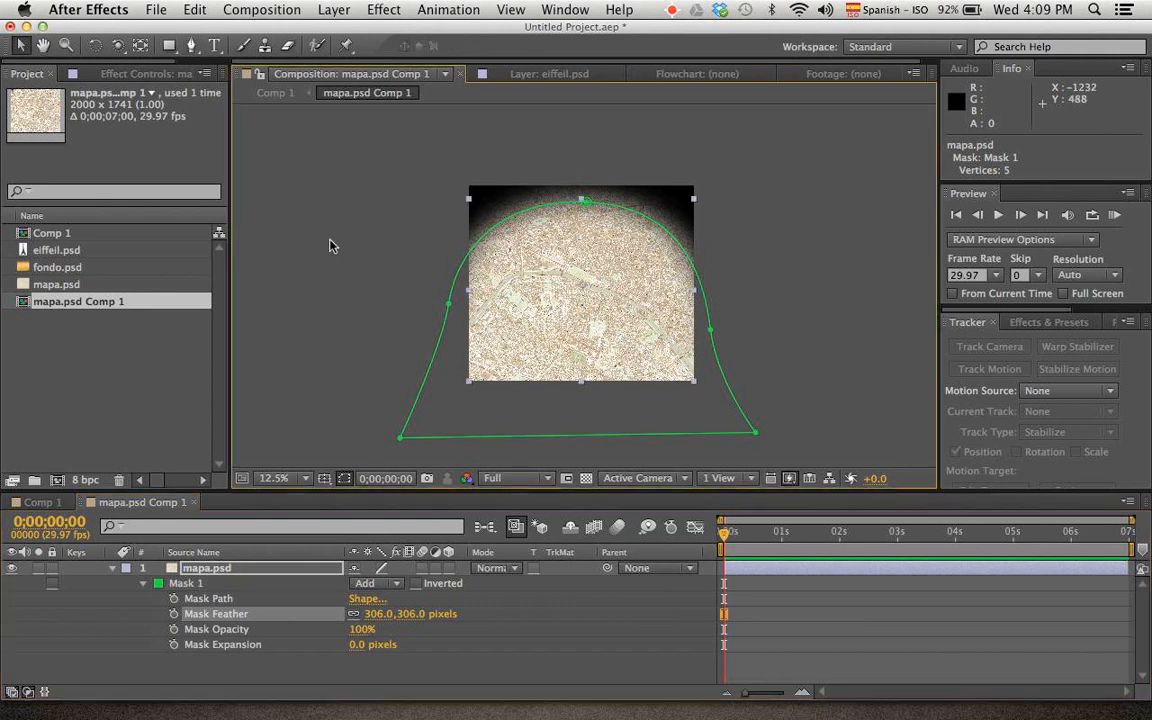
{"action": "left_click", "coordinate": [340, 247]}
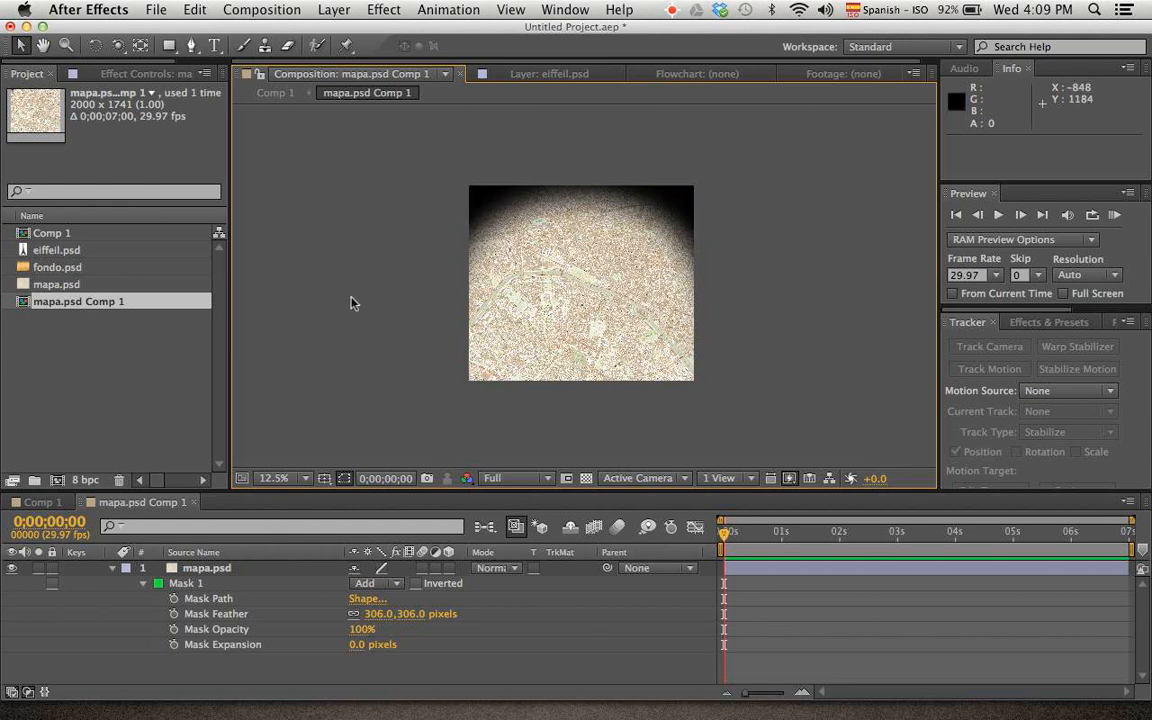
Add a black solid of 2000 x 1741 px above the map in mapa.psd Comp 1
{"action": "right_click", "coordinate": [327, 272]}
{"action": "mouse_move", "coordinate": [358, 286]}
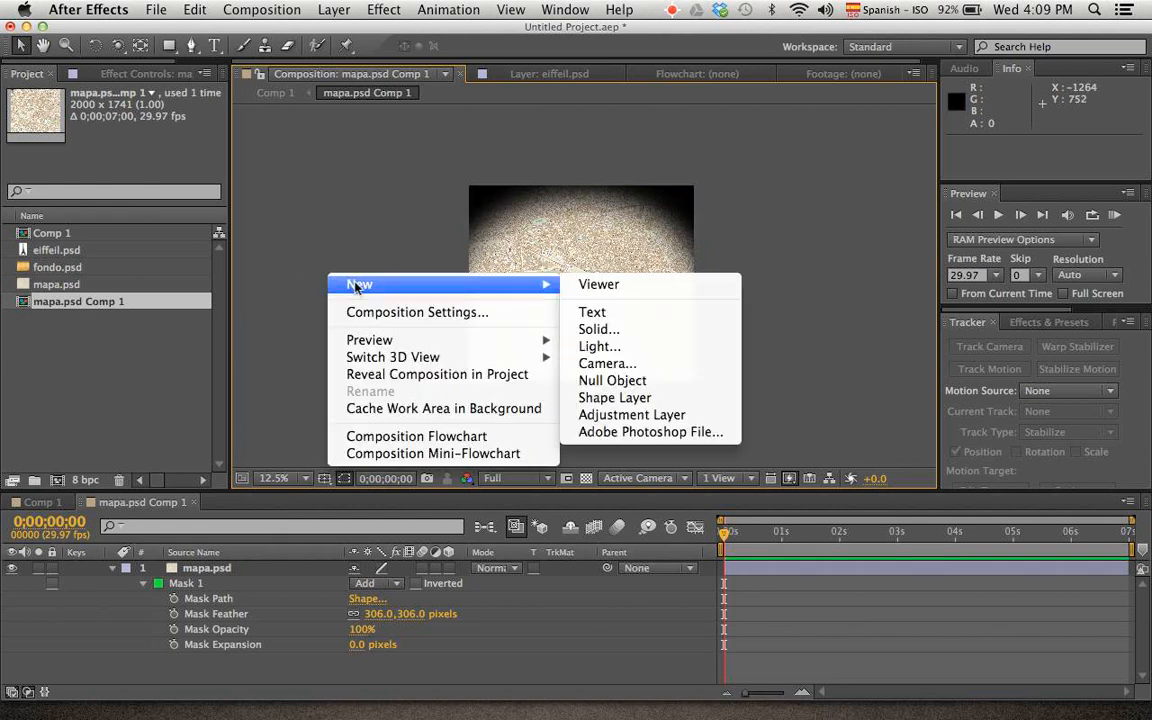
{"action": "left_click", "coordinate": [620, 331]}
{"action": "left_click", "coordinate": [522, 405]}
{"action": "left_click_drag", "start_coordinate": [414, 513], "coordinate": [275, 713]}
{"action": "left_click", "coordinate": [714, 463]}
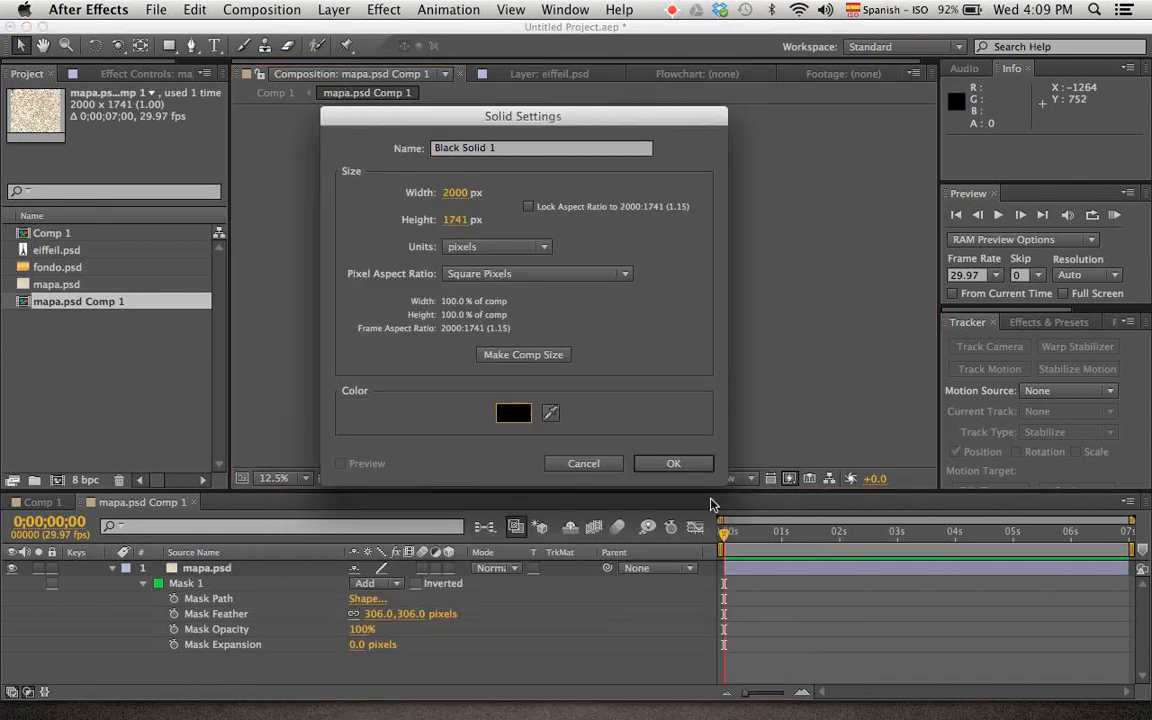
{"action": "left_click", "coordinate": [684, 463]}
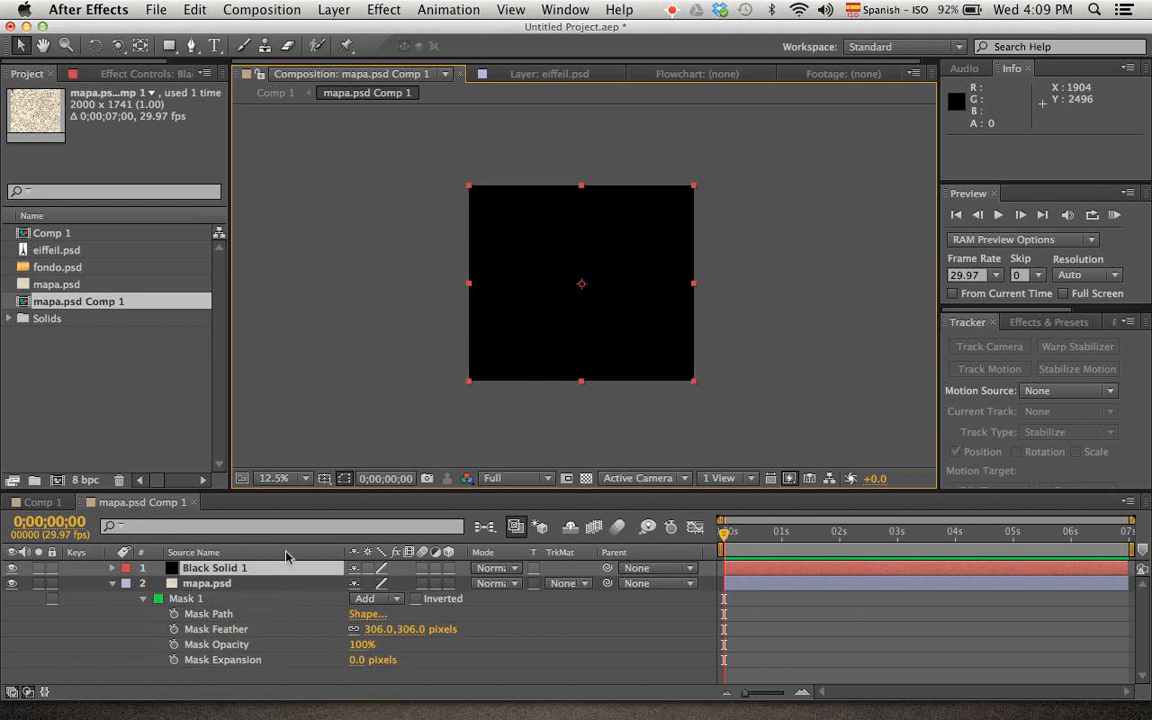
Draw a rectangular mask about 2791 x 1180 px over the upper part of the black solid and set its feather to 973 pixels
{"action": "left_click", "coordinate": [228, 600]}
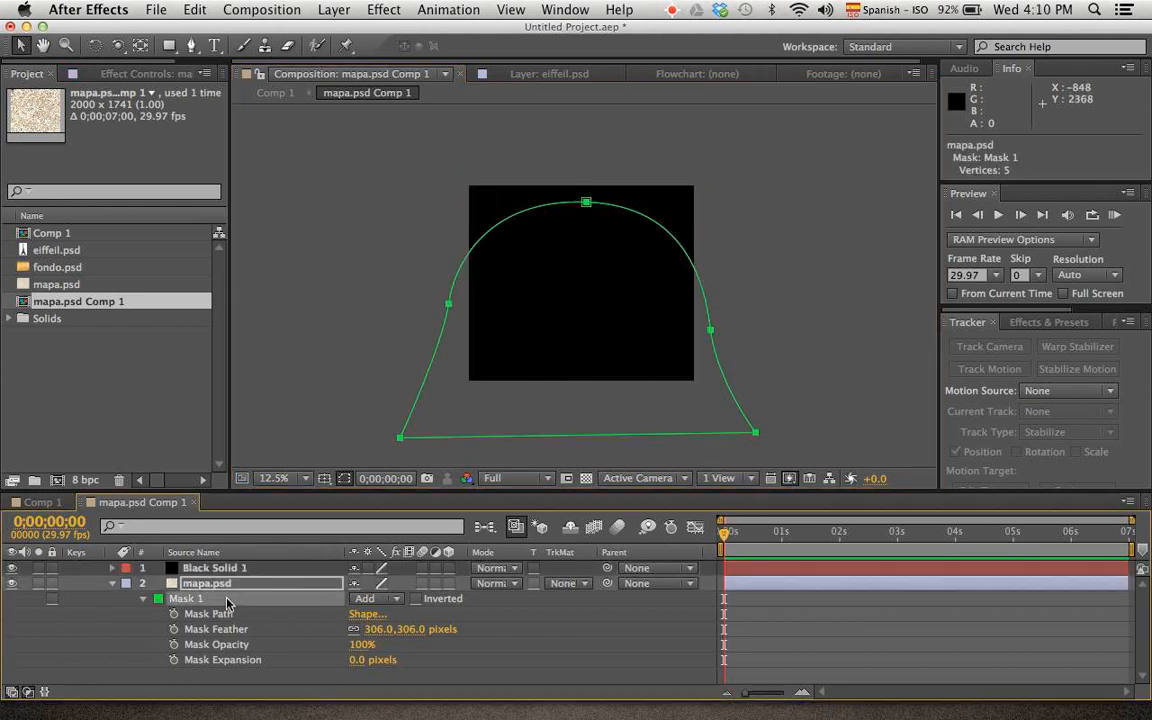
{"action": "left_click", "coordinate": [300, 567]}
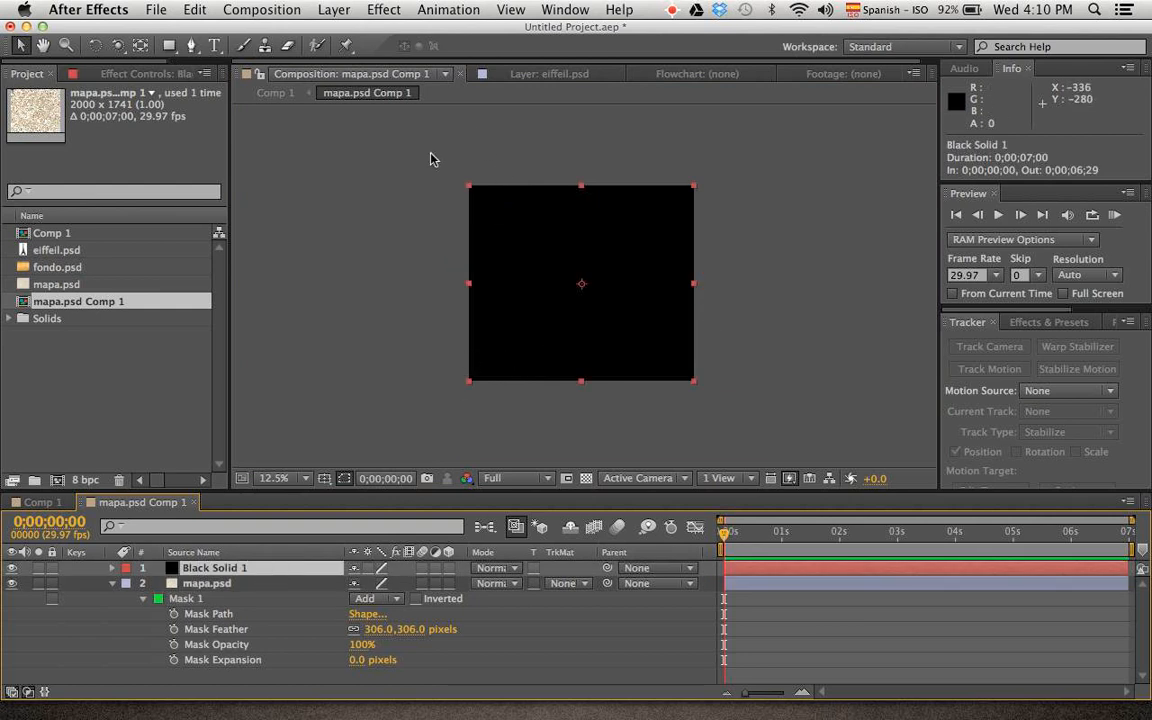
{"action": "left_click", "coordinate": [167, 50]}
{"action": "left_click_drag", "start_coordinate": [435, 167], "coordinate": [750, 298]}
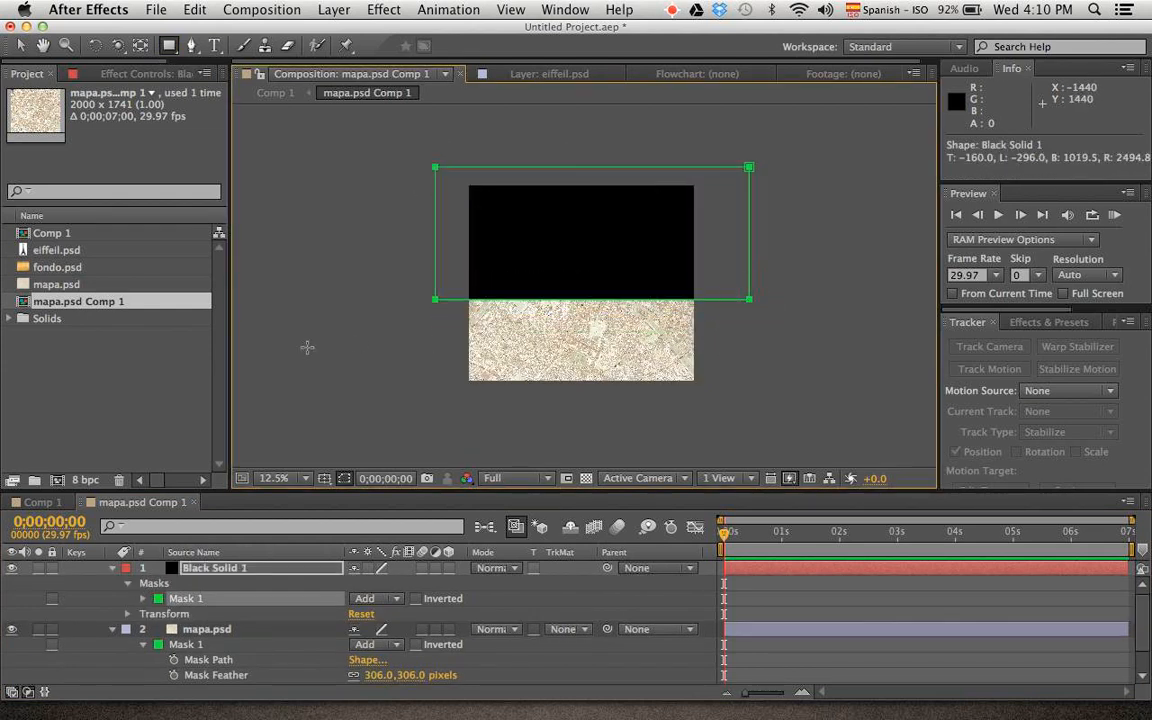
{"action": "key", "text": "m"}
{"action": "key", "text": "m"}
{"action": "left_click_drag", "start_coordinate": [388, 607], "coordinate": [993, 615]}
{"action": "left_click_drag", "start_coordinate": [410, 621], "coordinate": [584, 605]}
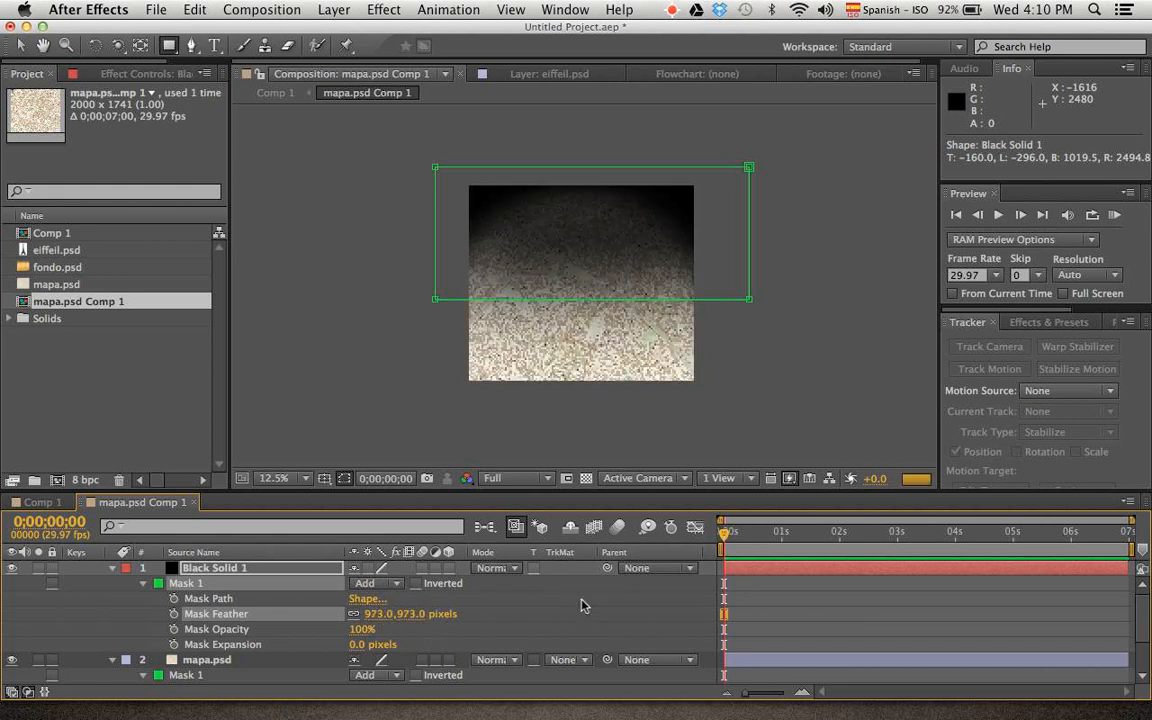
Try Classic Color Burn on the black solid, reduce its opacity to 56% and set its blending mode to Multiply
{"action": "left_click", "coordinate": [499, 567]}
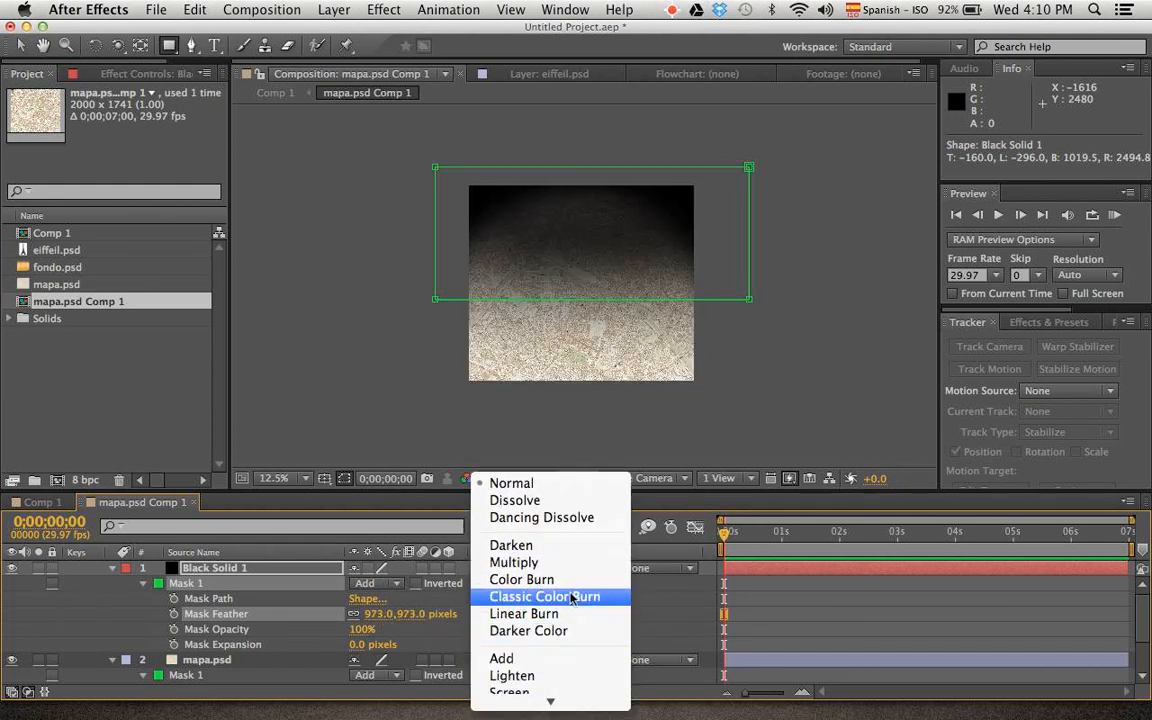
{"action": "left_click", "coordinate": [571, 455]}
{"action": "key", "text": "t"}
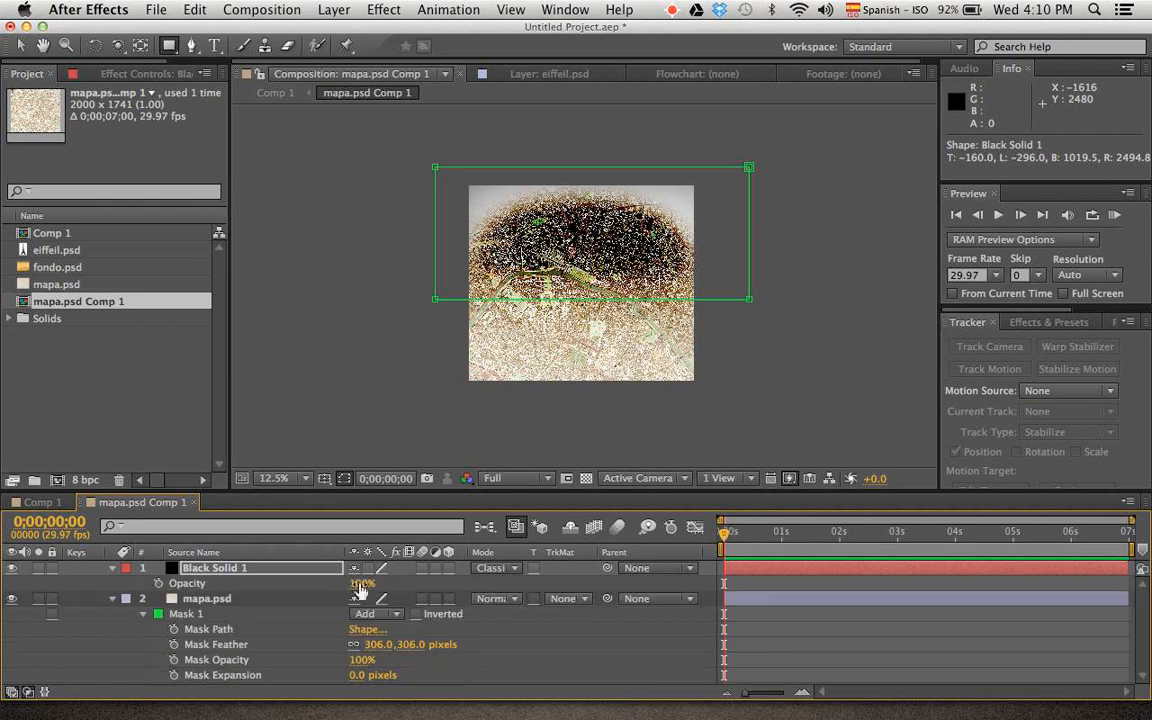
{"action": "left_click_drag", "start_coordinate": [357, 583], "coordinate": [321, 573]}
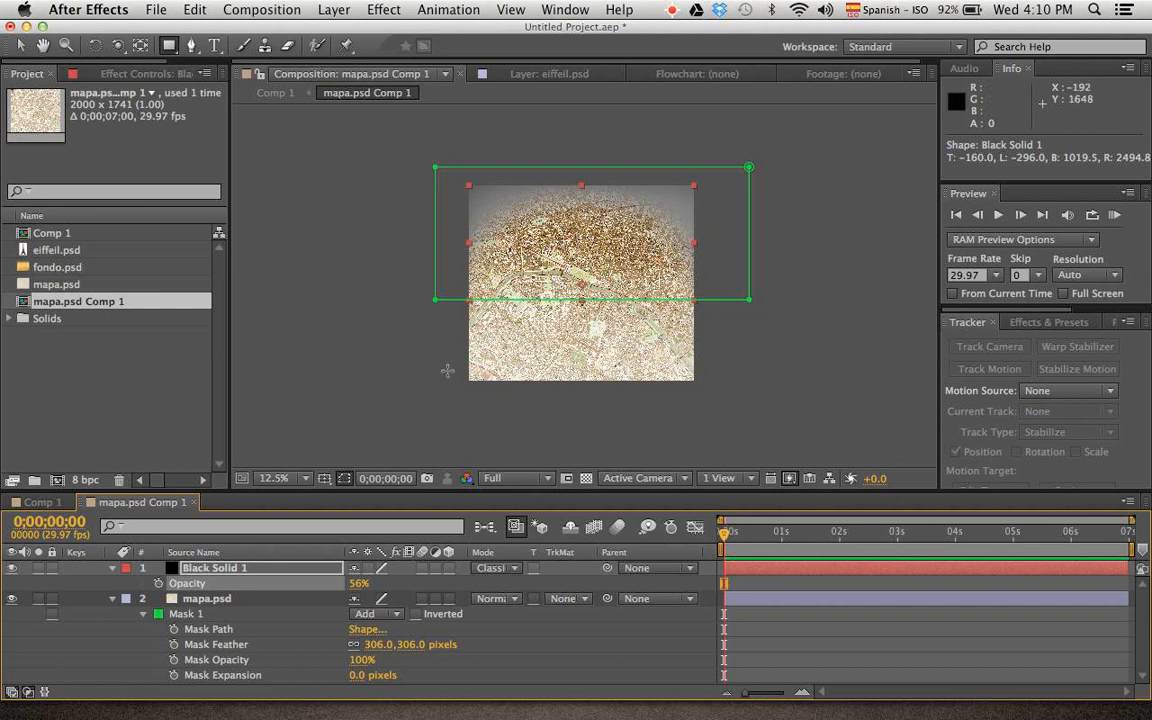
{"action": "left_click", "coordinate": [503, 574]}
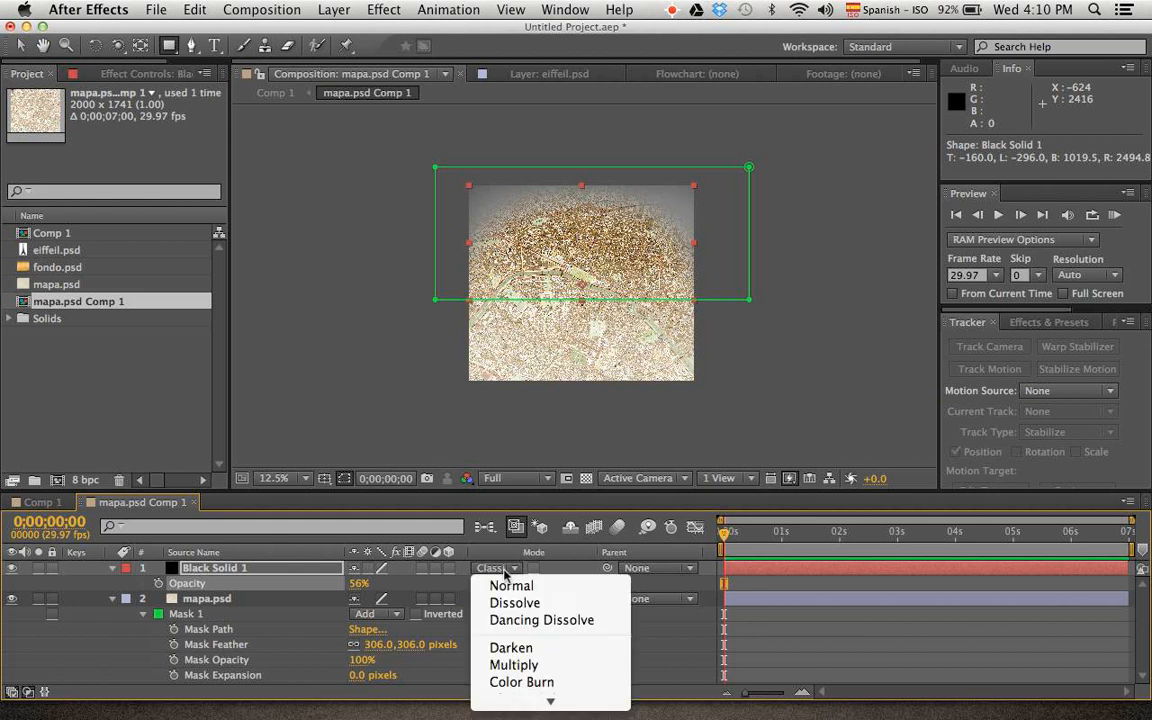
{"action": "left_click", "coordinate": [515, 662]}
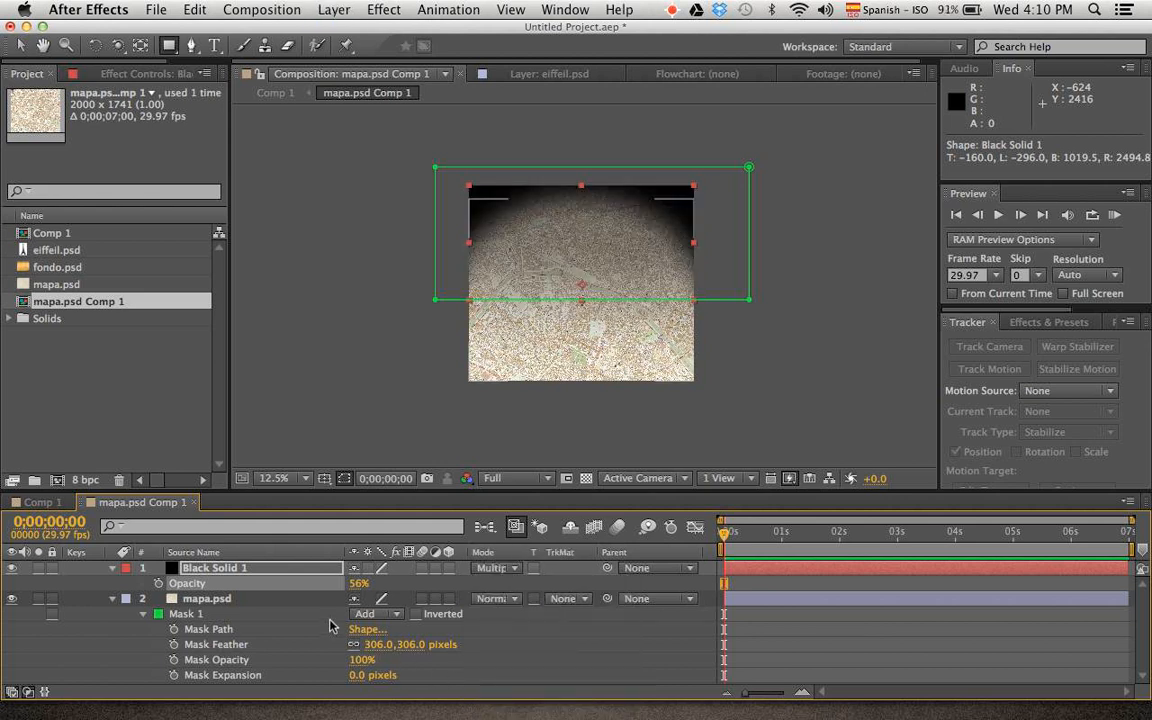
Try copying the map's arched mask onto the black solid and undo the paste
{"action": "left_click", "coordinate": [200, 617]}
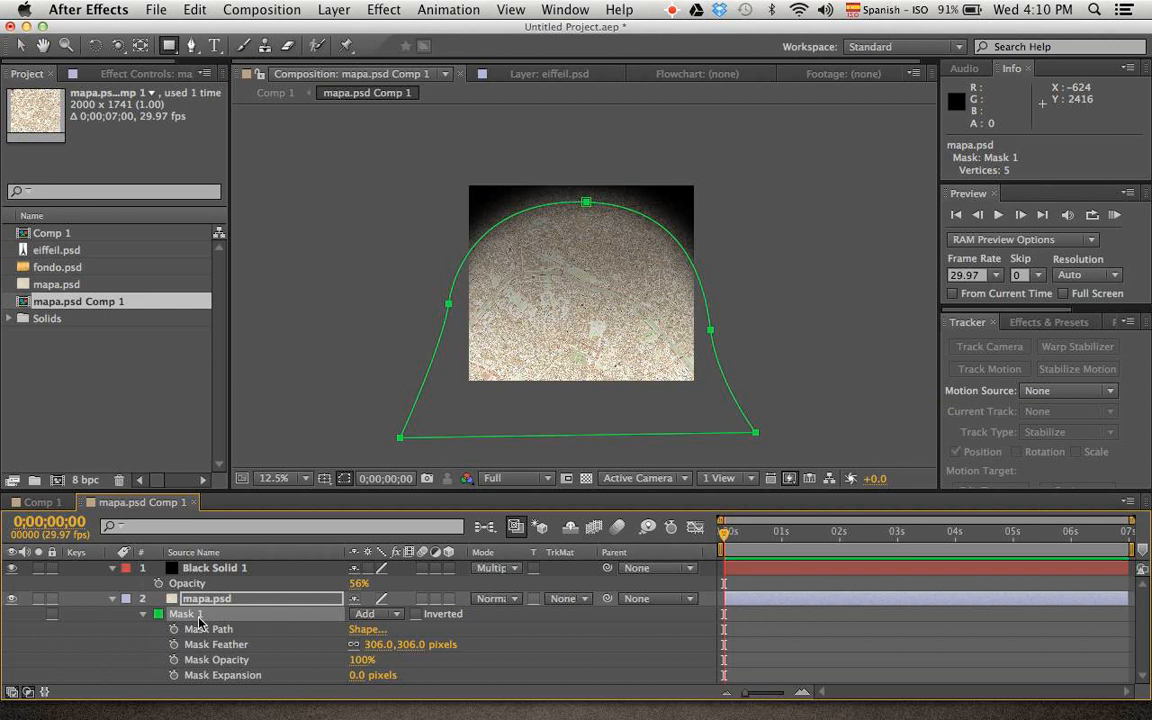
{"action": "left_click", "coordinate": [225, 568]}
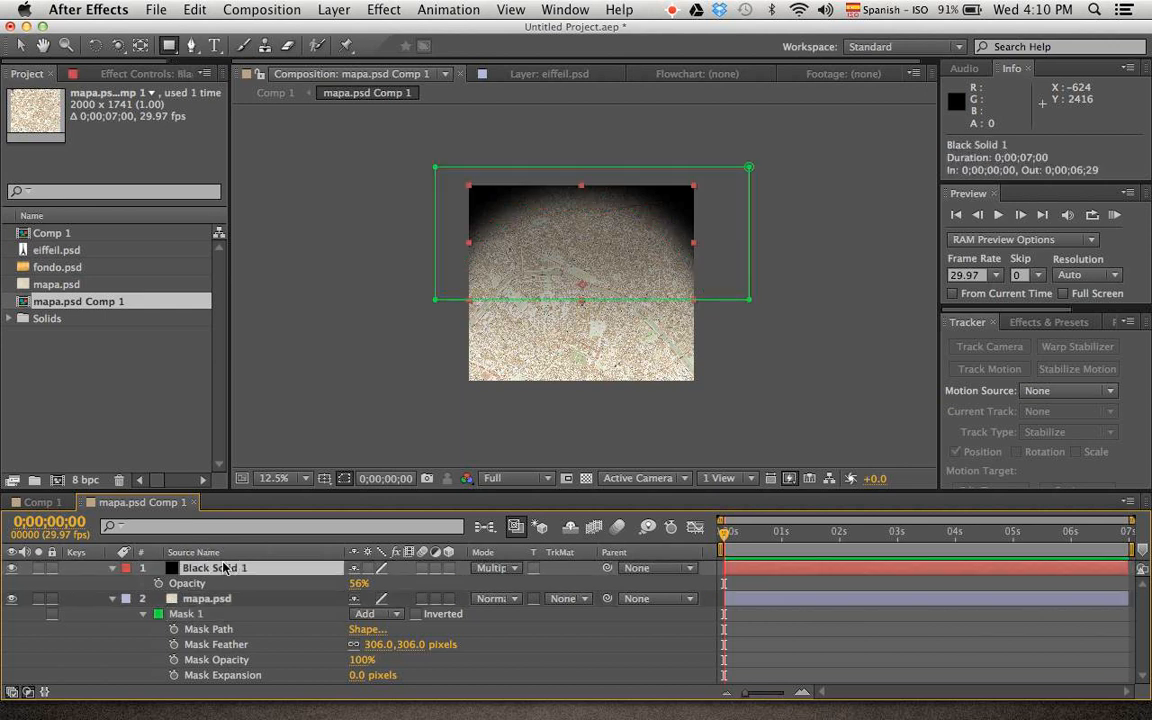
{"action": "key", "text": "super+v"}
{"action": "key", "text": "v"}
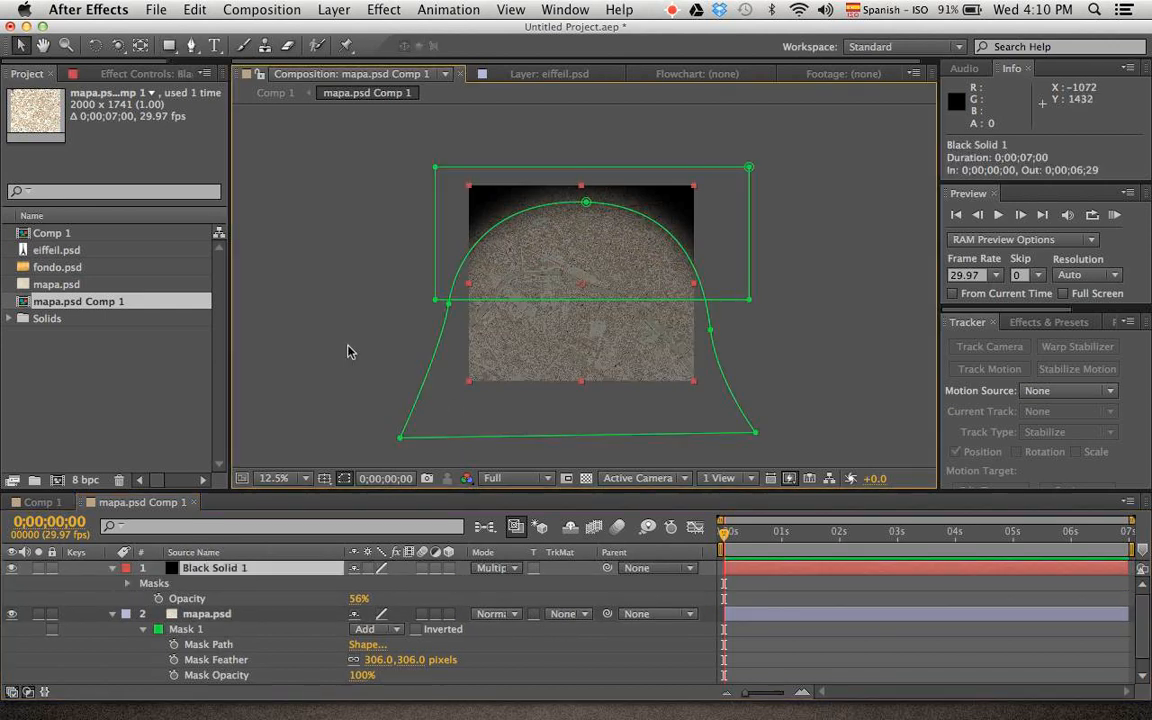
{"action": "left_click", "coordinate": [350, 352]}
{"action": "key", "text": "super+z"}
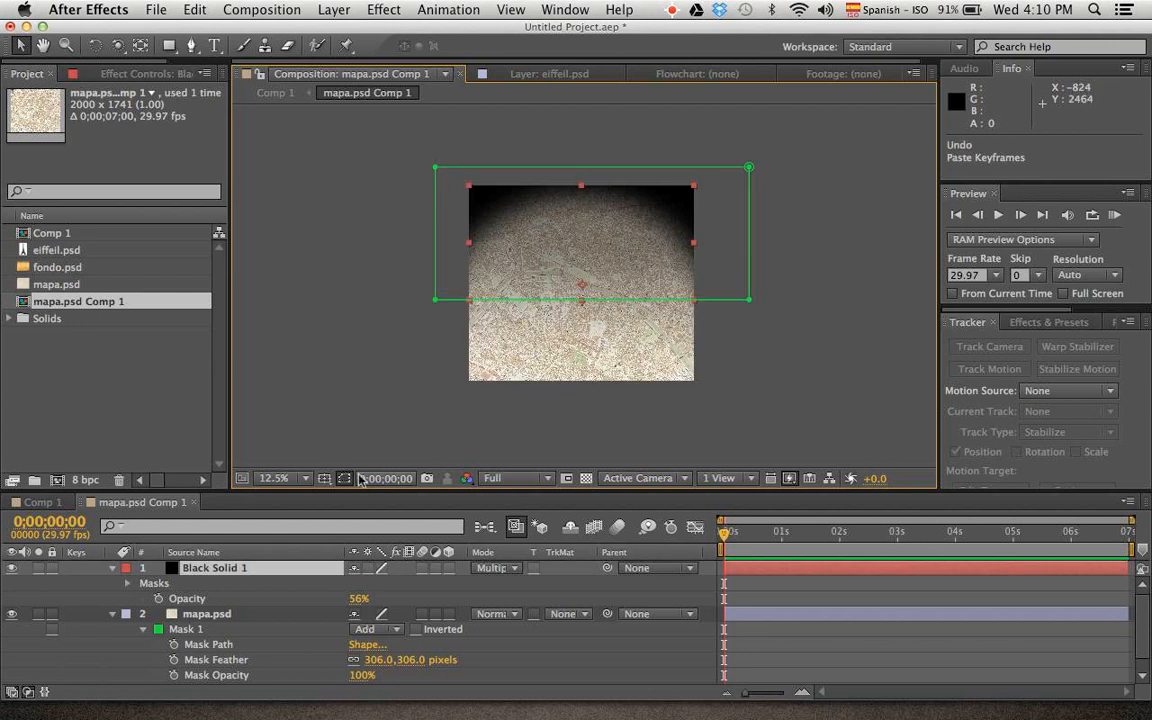
{"action": "left_click", "coordinate": [297, 391]}
Pre-compose the black solid as Black Solid 1 Comp 1, moving all attributes into the new composition
{"action": "left_click", "coordinate": [211, 571]}
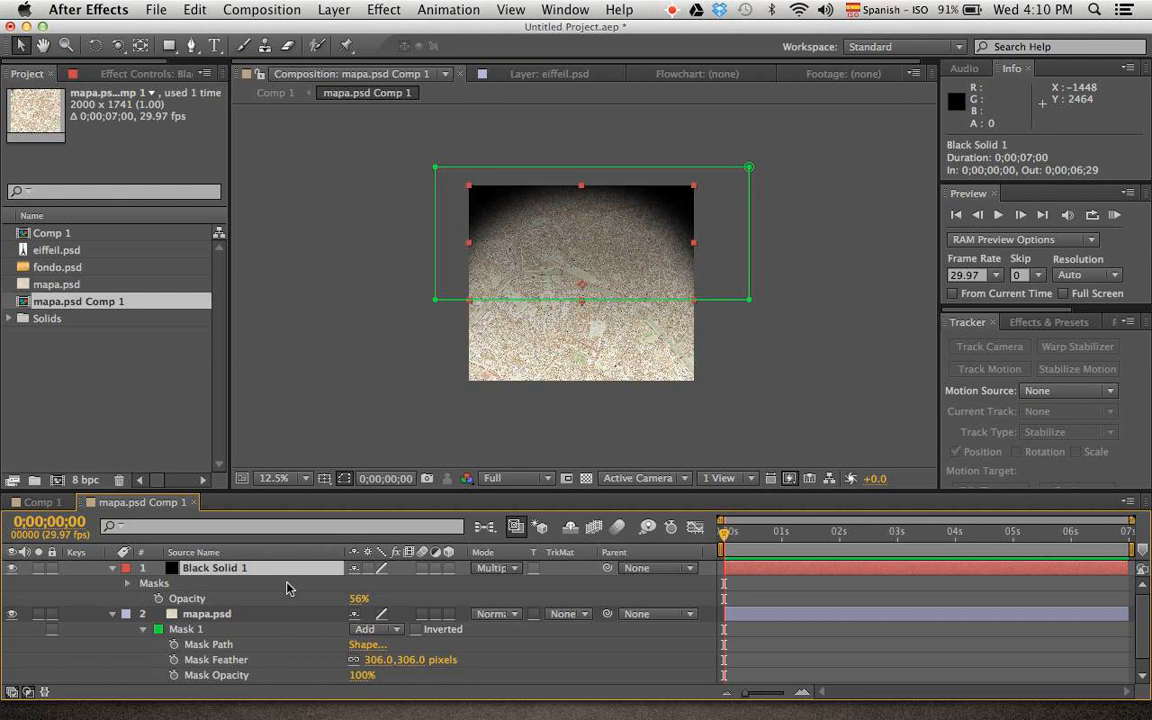
{"action": "key", "text": "super+shift+c"}
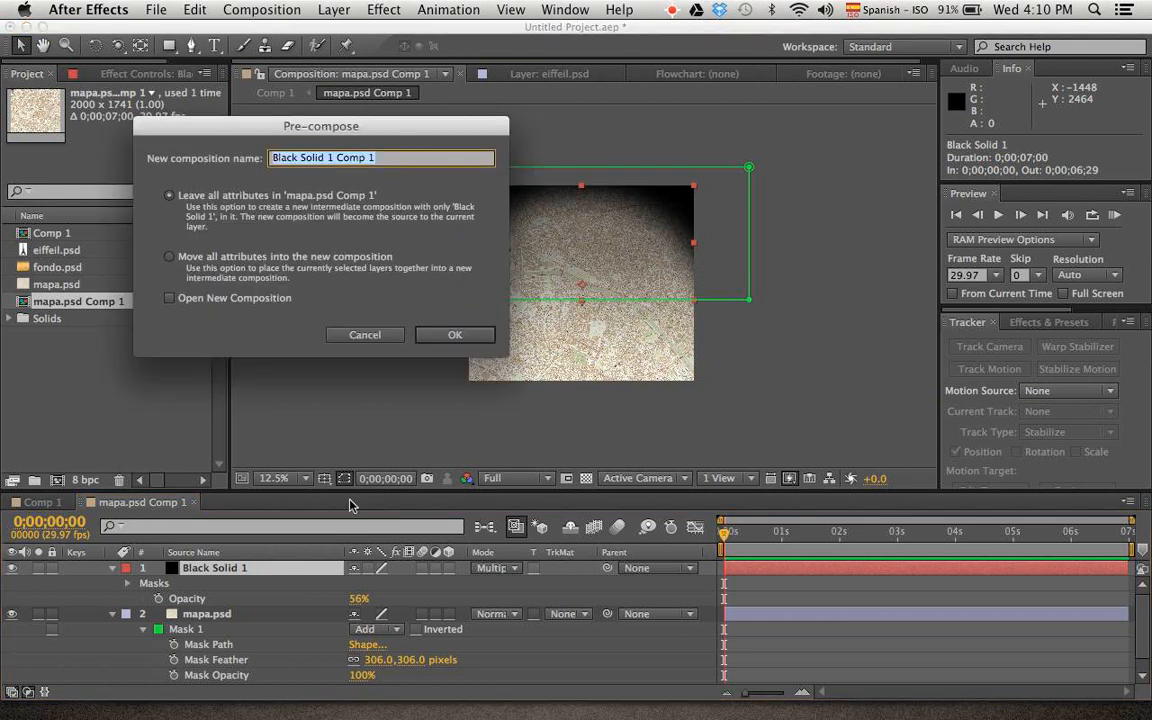
{"action": "left_click", "coordinate": [226, 257]}
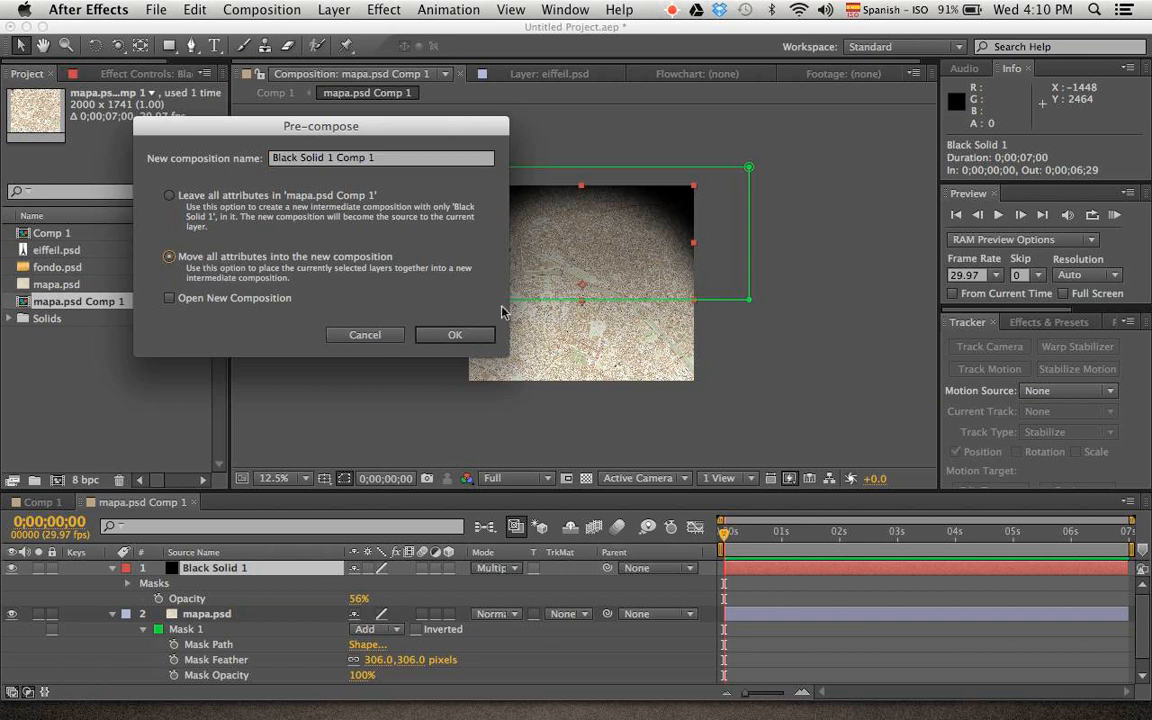
{"action": "left_click", "coordinate": [455, 334]}
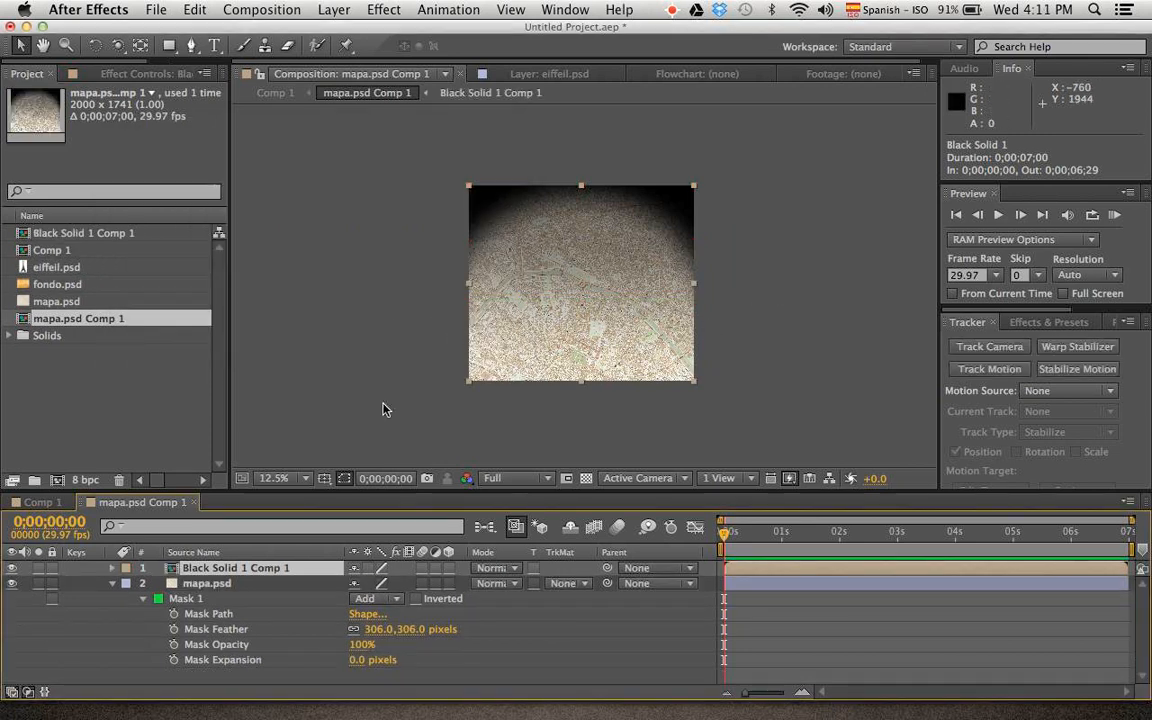
Copy Mask 1 from mapa.psd and paste it onto the Black Solid 1 Comp 1 layer
{"action": "left_click", "coordinate": [210, 583]}
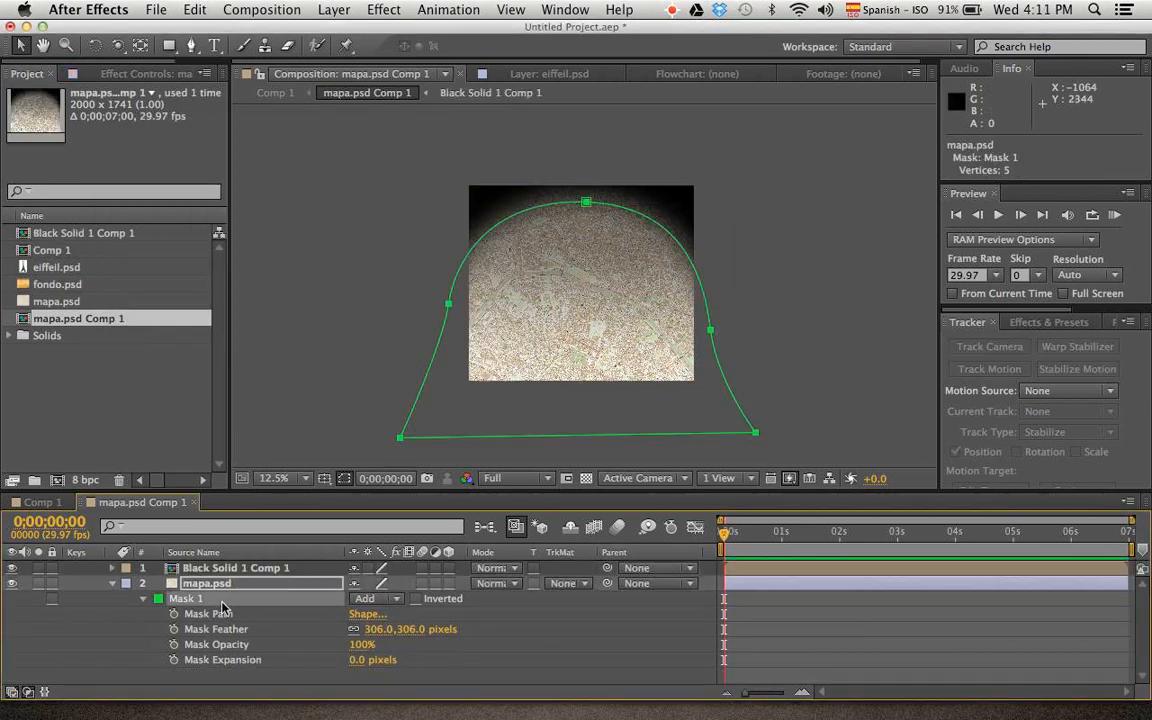
{"action": "left_click", "coordinate": [231, 568]}
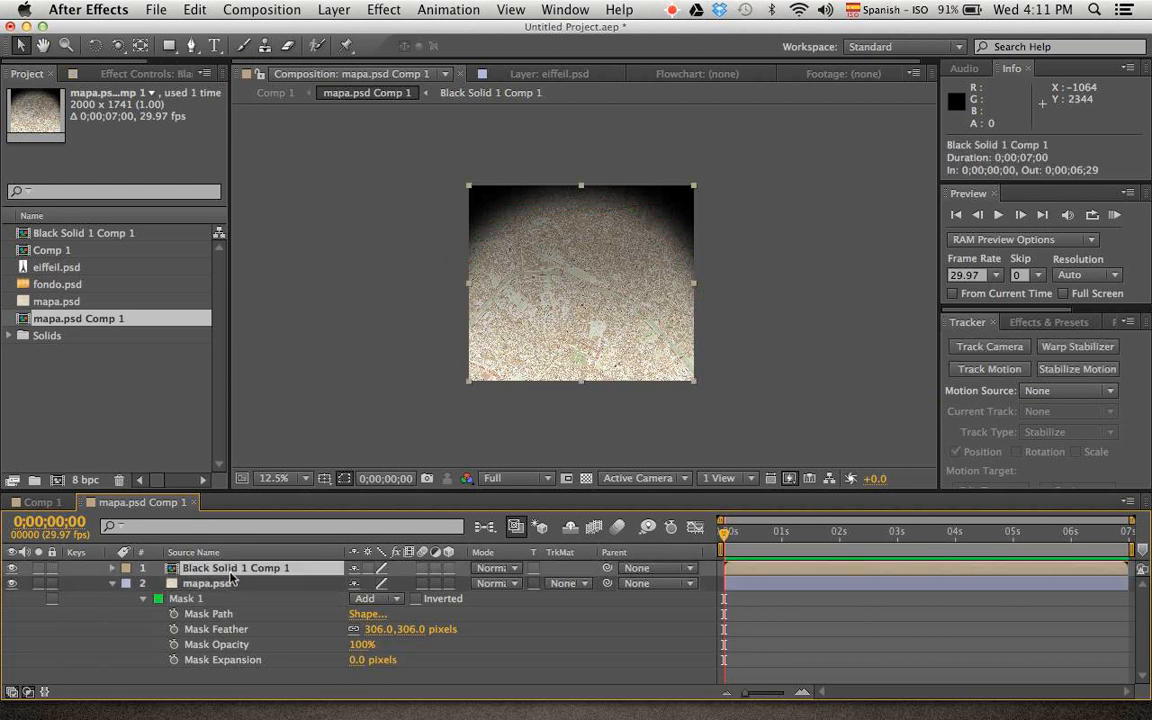
{"action": "key", "text": "super+v"}
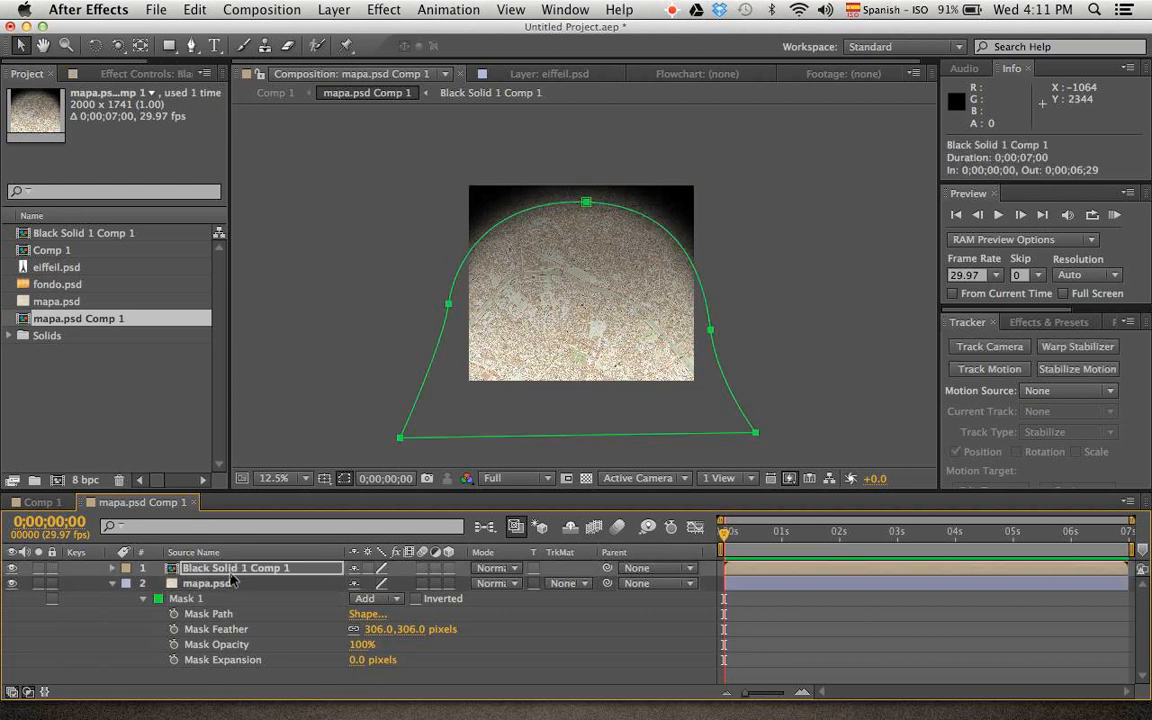
Clear the selection in mapa.psd Comp 1 and return to Comp 1 to examine the shaded map around the tower
{"action": "left_click", "coordinate": [324, 333]}
{"action": "left_click", "coordinate": [367, 275]}
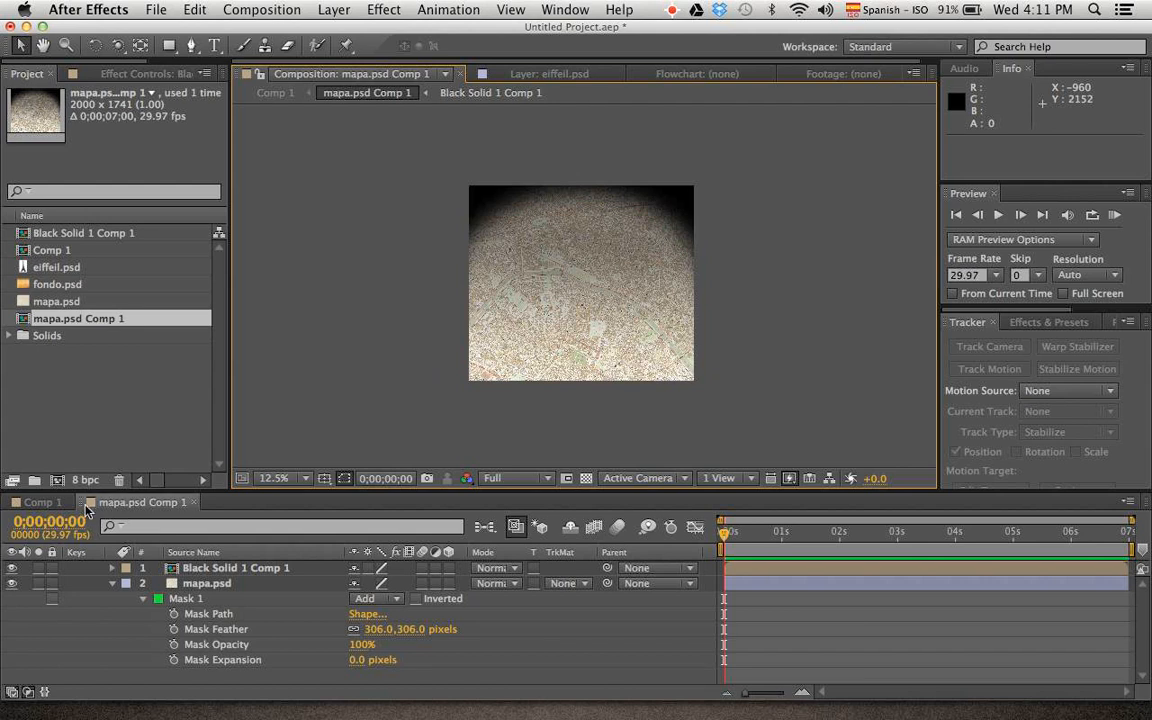
{"action": "left_click", "coordinate": [38, 502]}
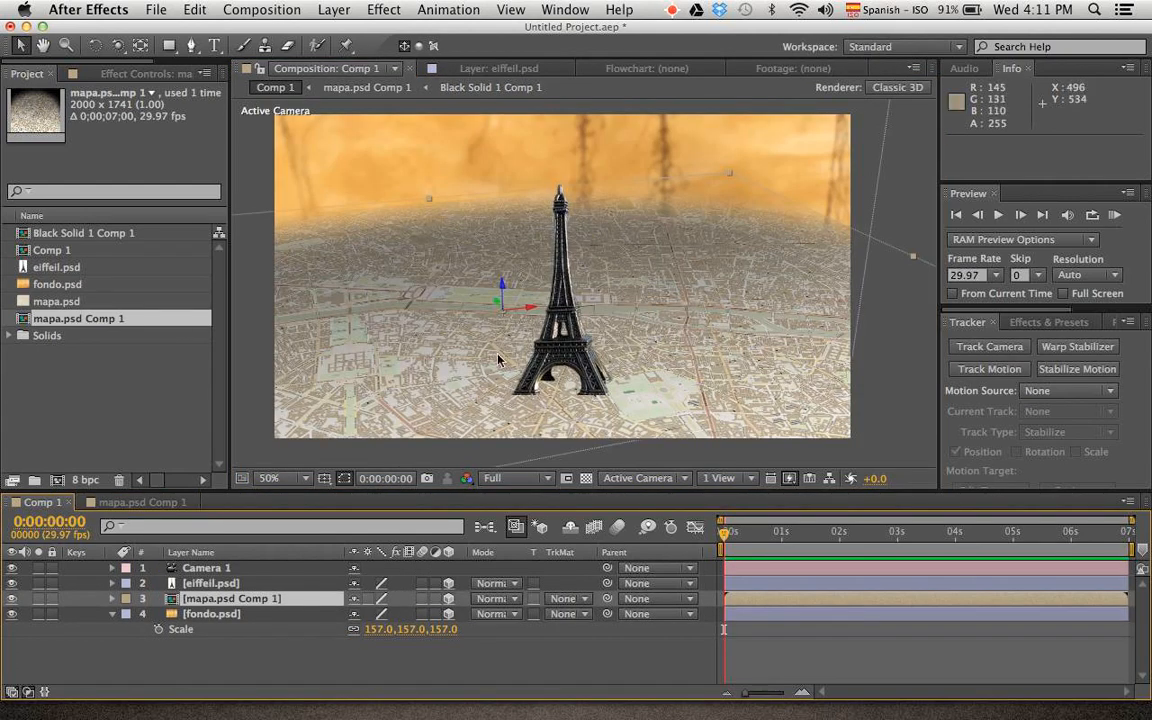
{"action": "scroll", "coordinate": [836, 263], "scroll_direction": "down", "scroll_amount": 2}
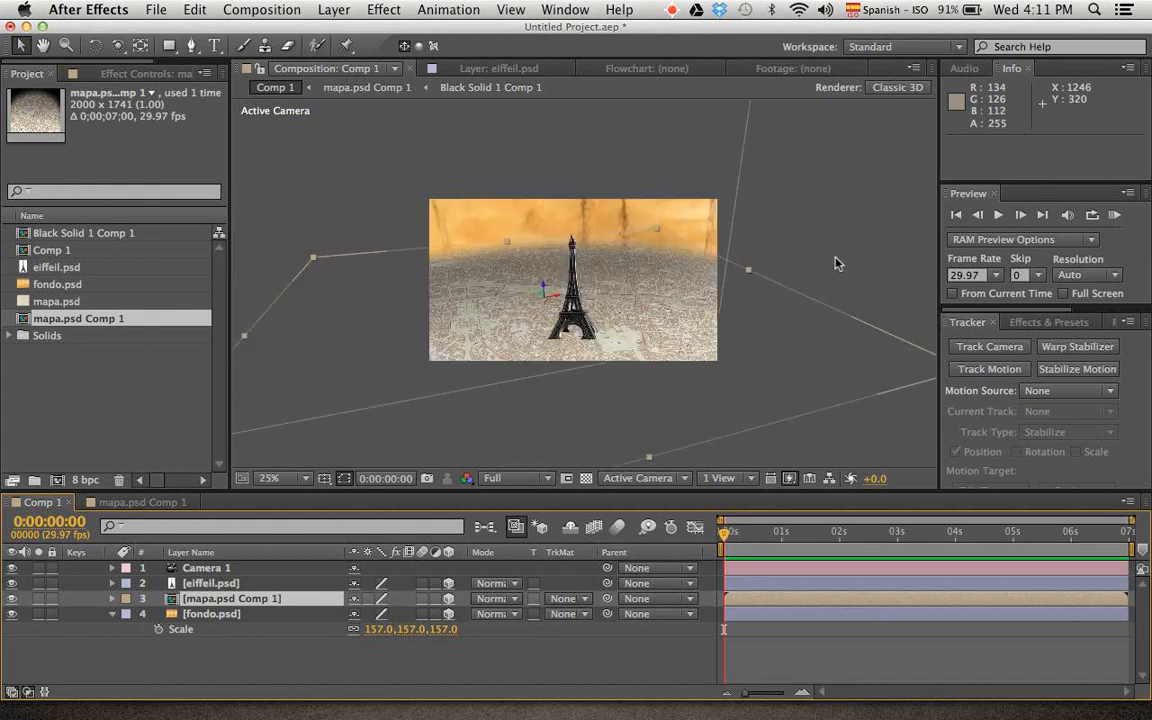
{"action": "scroll", "coordinate": [617, 359], "scroll_direction": "up", "scroll_amount": 2}
{"action": "scroll", "coordinate": [617, 359], "scroll_direction": "down", "scroll_amount": 5}
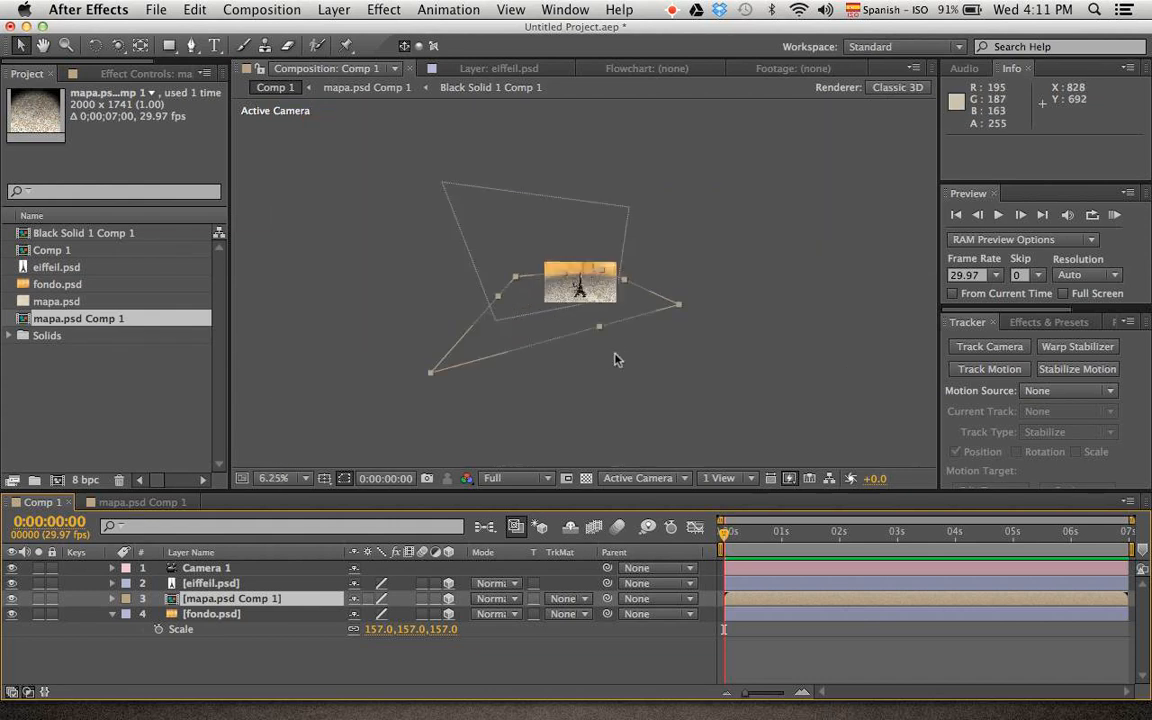
{"action": "scroll", "coordinate": [617, 359], "scroll_direction": "up", "scroll_amount": 5}
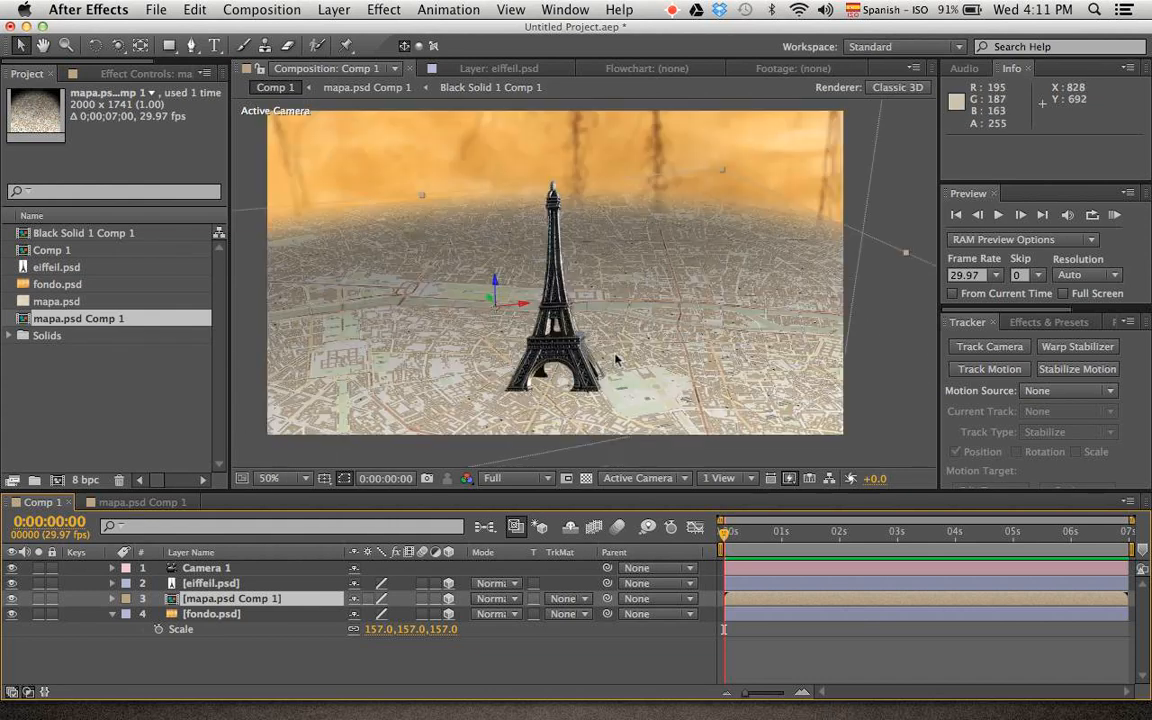
Add a point light with 186% intensity and place it beside the tower's upper part at about 693, 277, -727
{"action": "right_click", "coordinate": [910, 210]}
{"action": "mouse_move", "coordinate": [932, 216]}
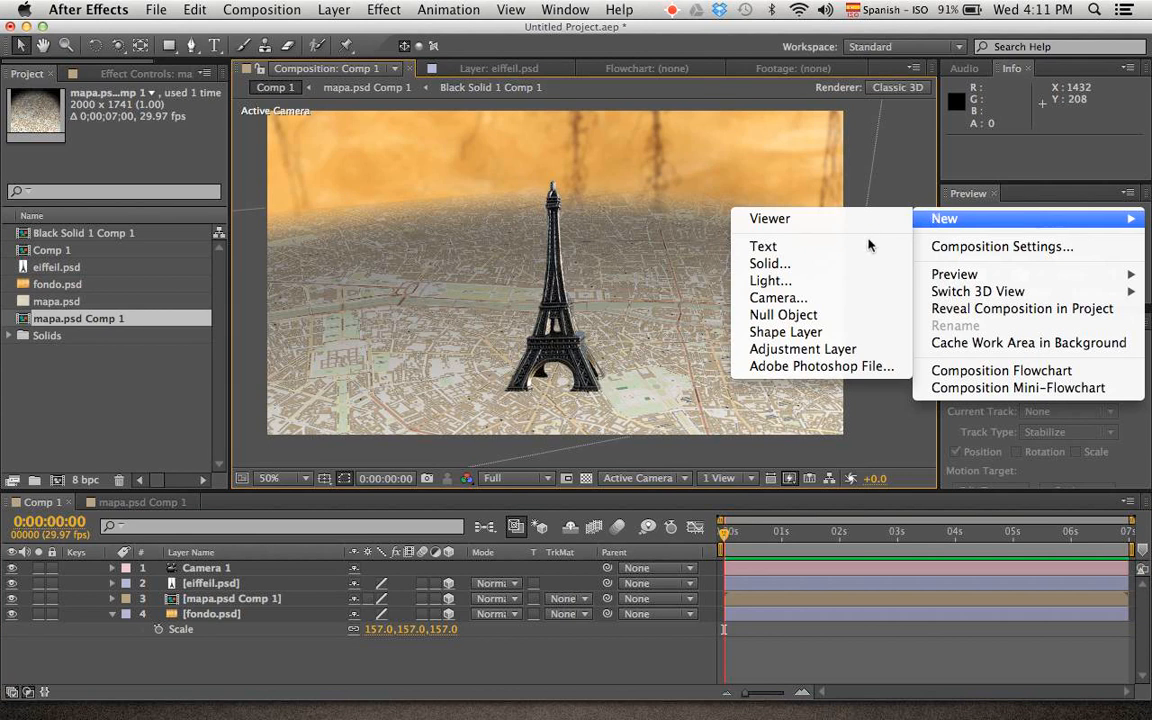
{"action": "left_click", "coordinate": [768, 281]}
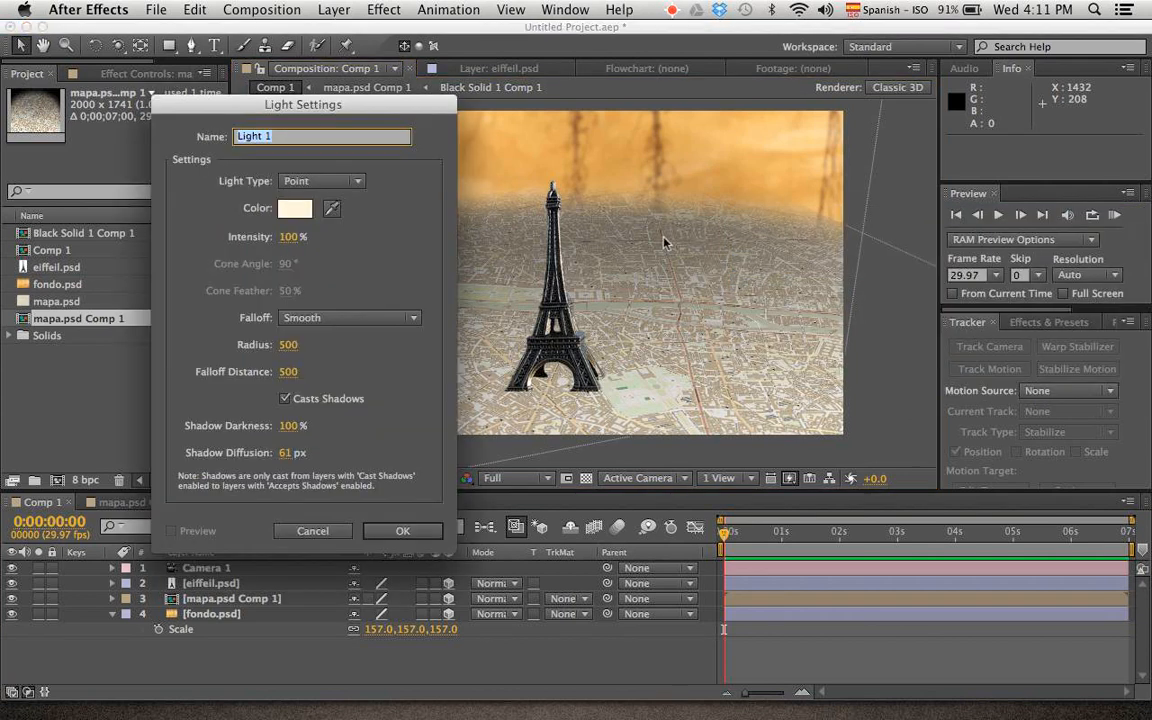
{"action": "left_click", "coordinate": [318, 181]}
{"action": "left_click", "coordinate": [300, 231]}
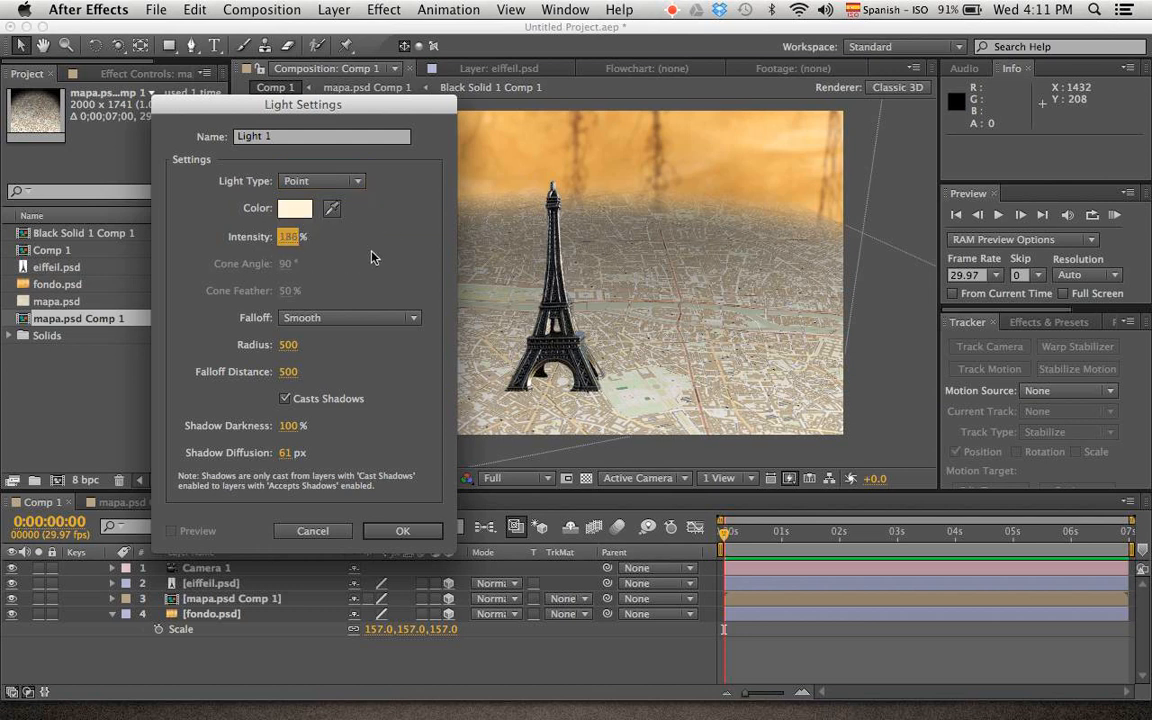
{"action": "left_click", "coordinate": [422, 540]}
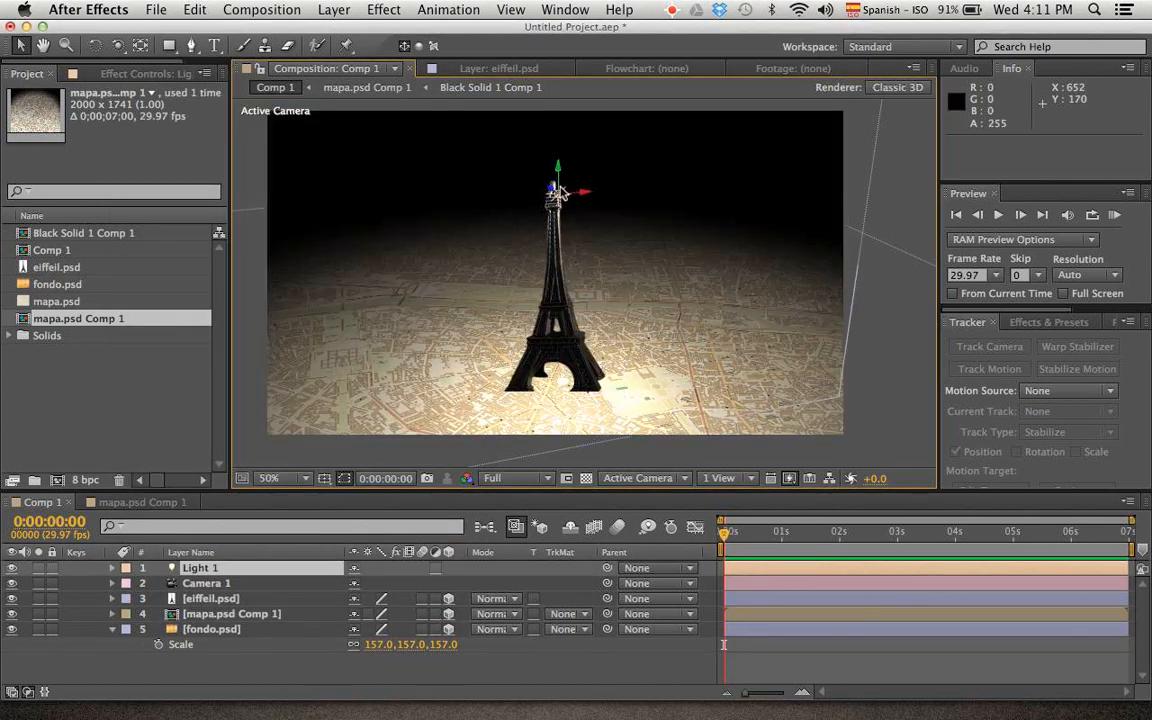
{"action": "left_click_drag", "start_coordinate": [551, 188], "coordinate": [642, 185]}
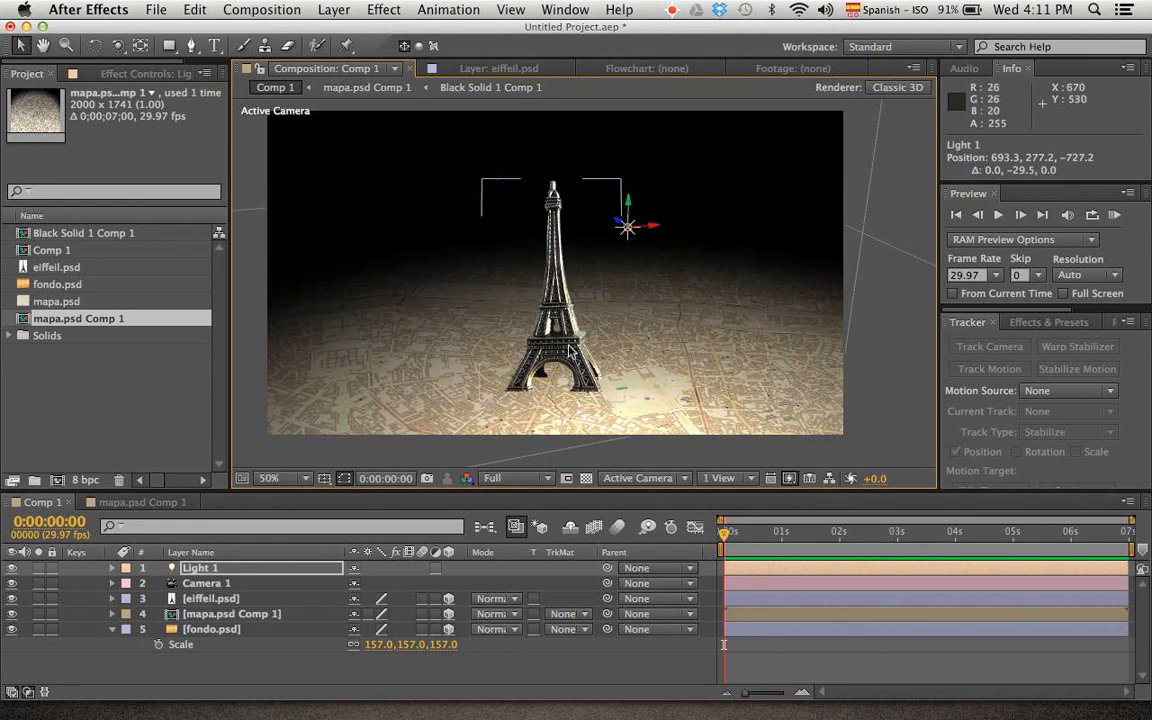
Turn on Casts Shadows in the material options of the eiffeil.psd layer
{"action": "left_click", "coordinate": [223, 600]}
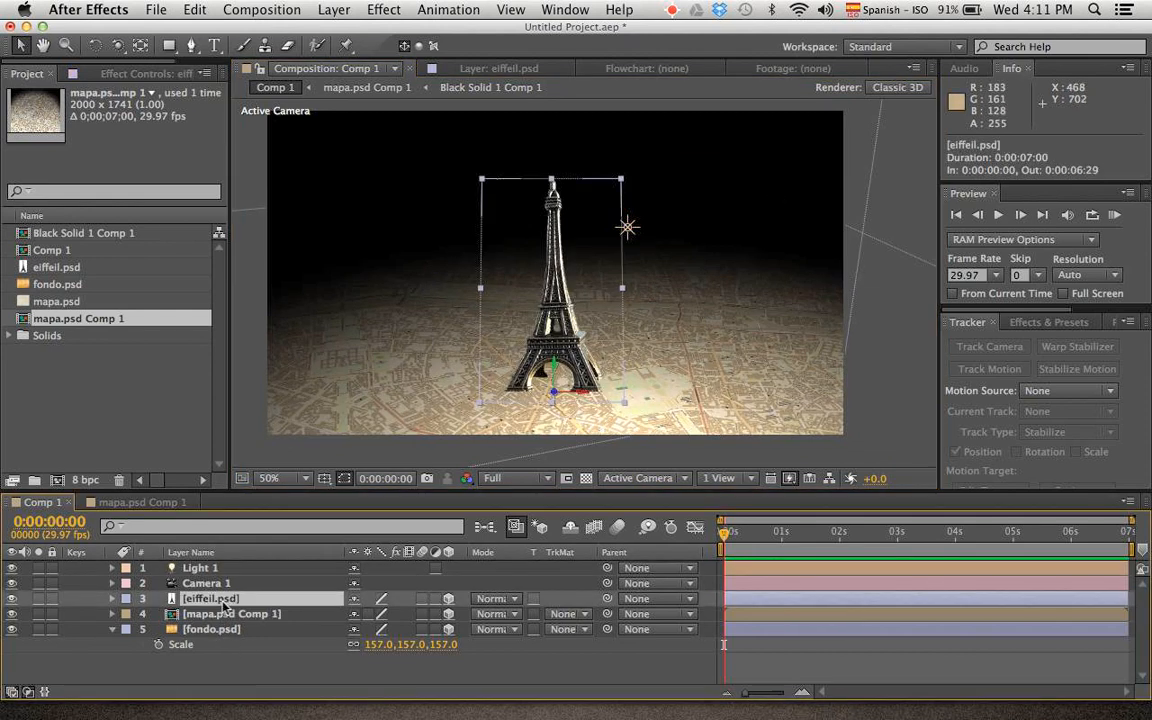
{"action": "left_click", "coordinate": [112, 598]}
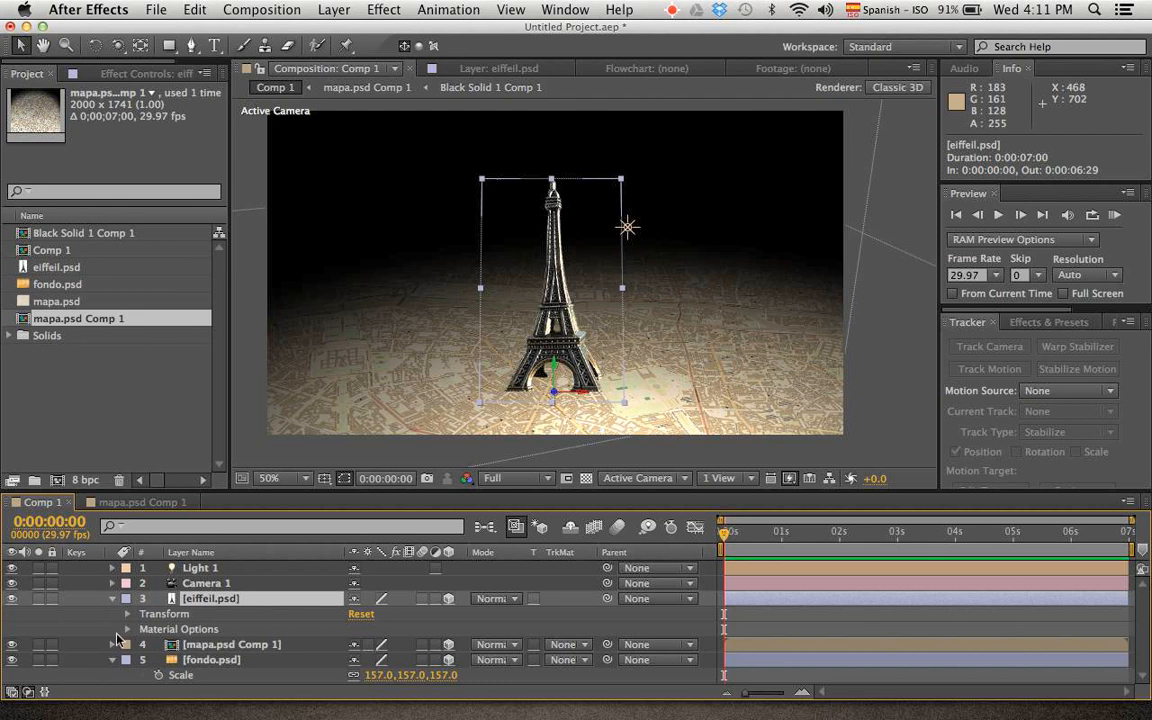
{"action": "left_click", "coordinate": [127, 629]}
{"action": "scroll", "coordinate": [114, 566], "scroll_direction": "down", "scroll_amount": 3}
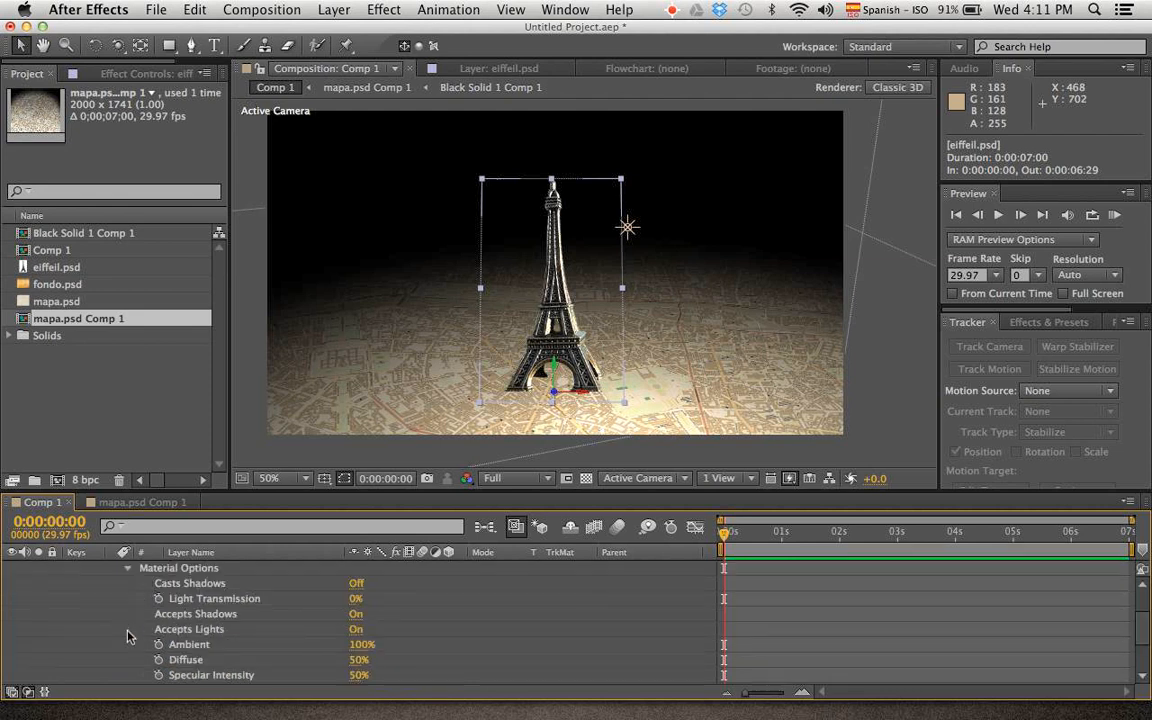
{"action": "left_click", "coordinate": [357, 585]}
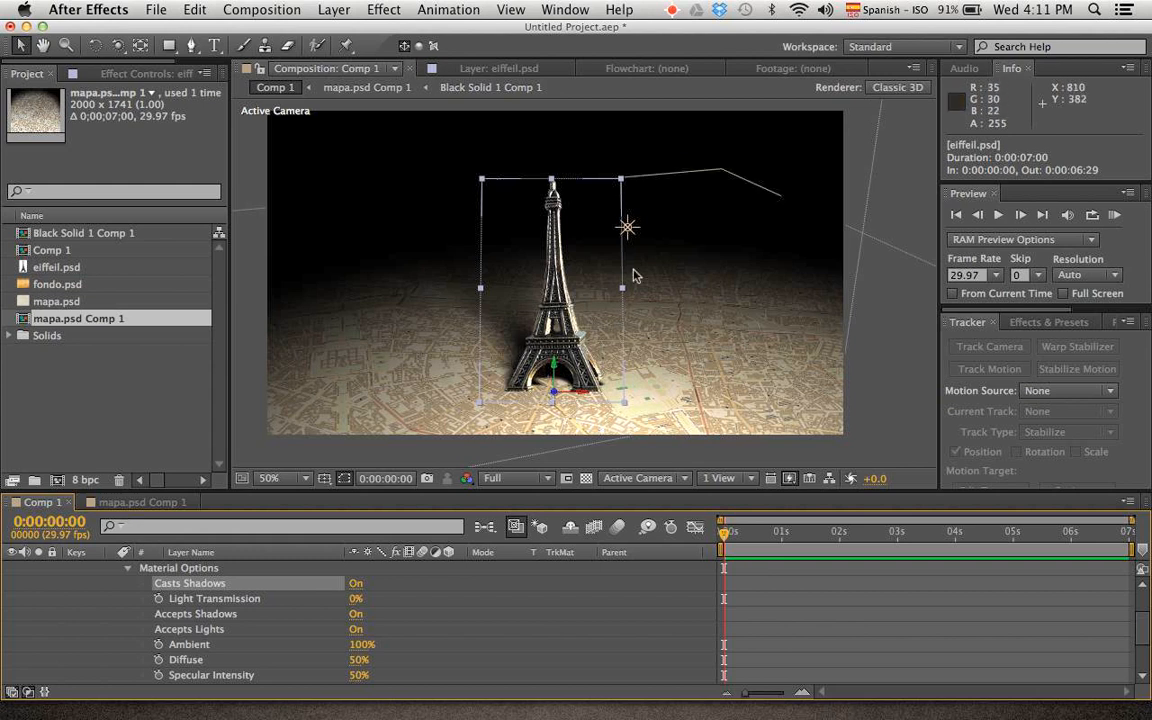
Duplicate Light 1 and place the copy above and to the left of the tower at about 461, 232, -227
{"action": "scroll", "coordinate": [182, 575], "scroll_direction": "up", "scroll_amount": 3}
{"action": "left_click", "coordinate": [203, 570]}
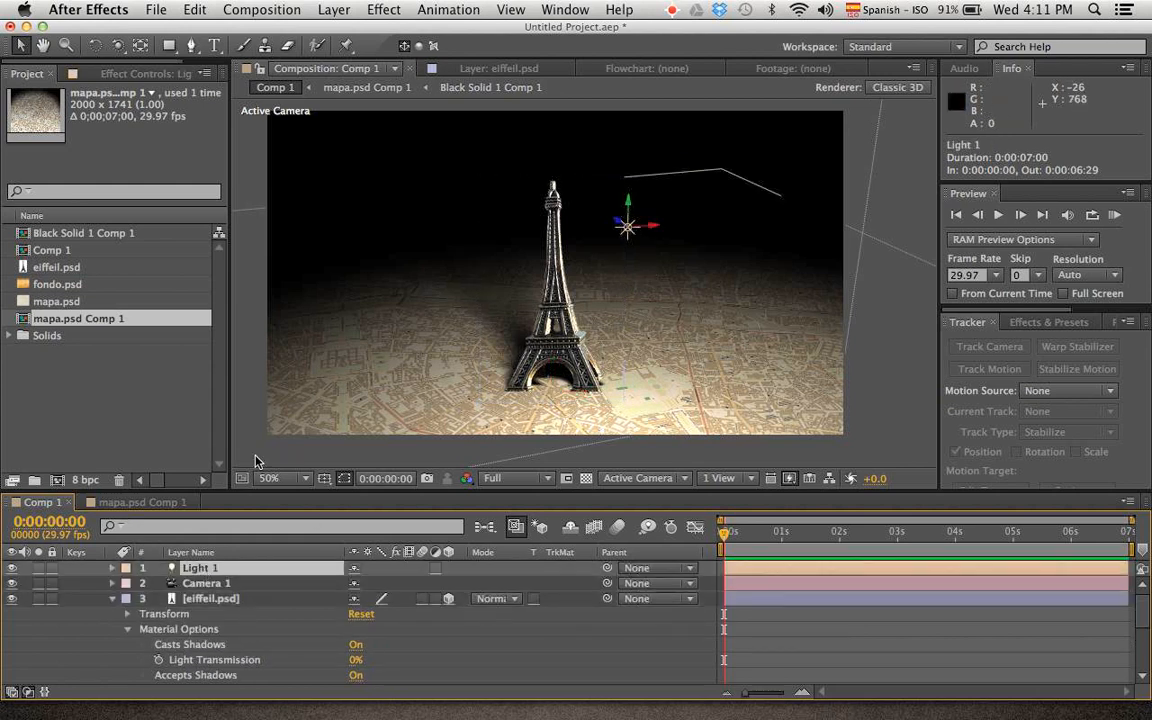
{"action": "key", "text": "super+d"}
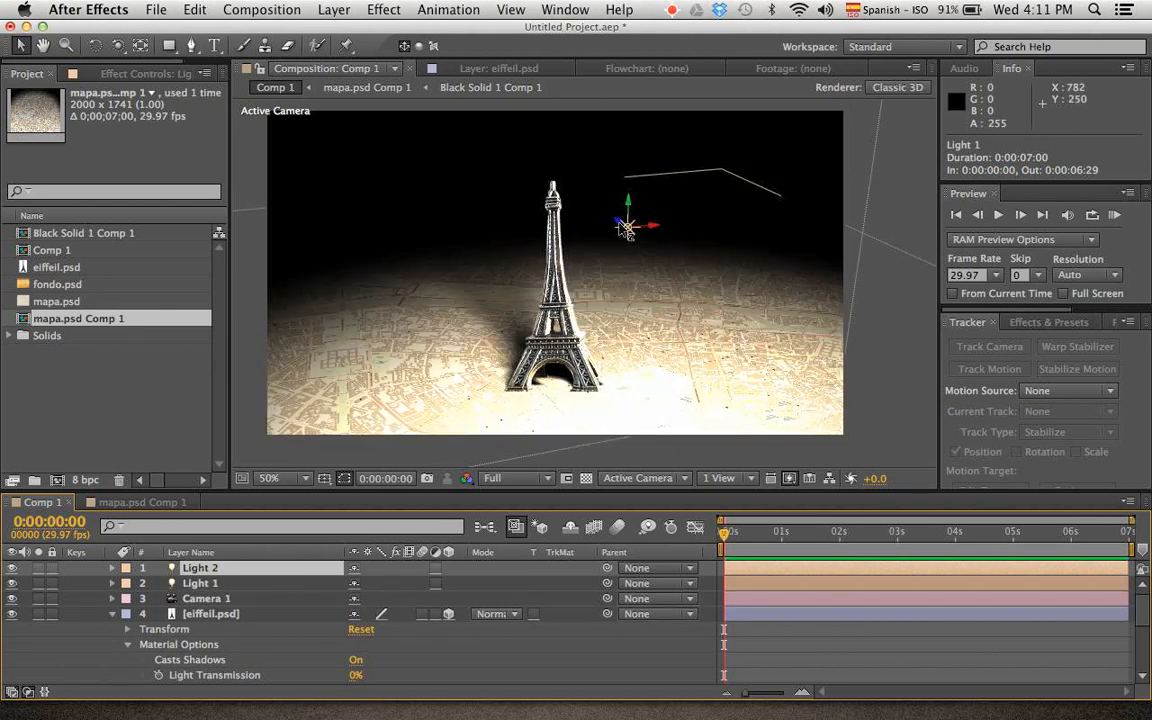
{"action": "left_click_drag", "start_coordinate": [626, 228], "coordinate": [382, 136]}
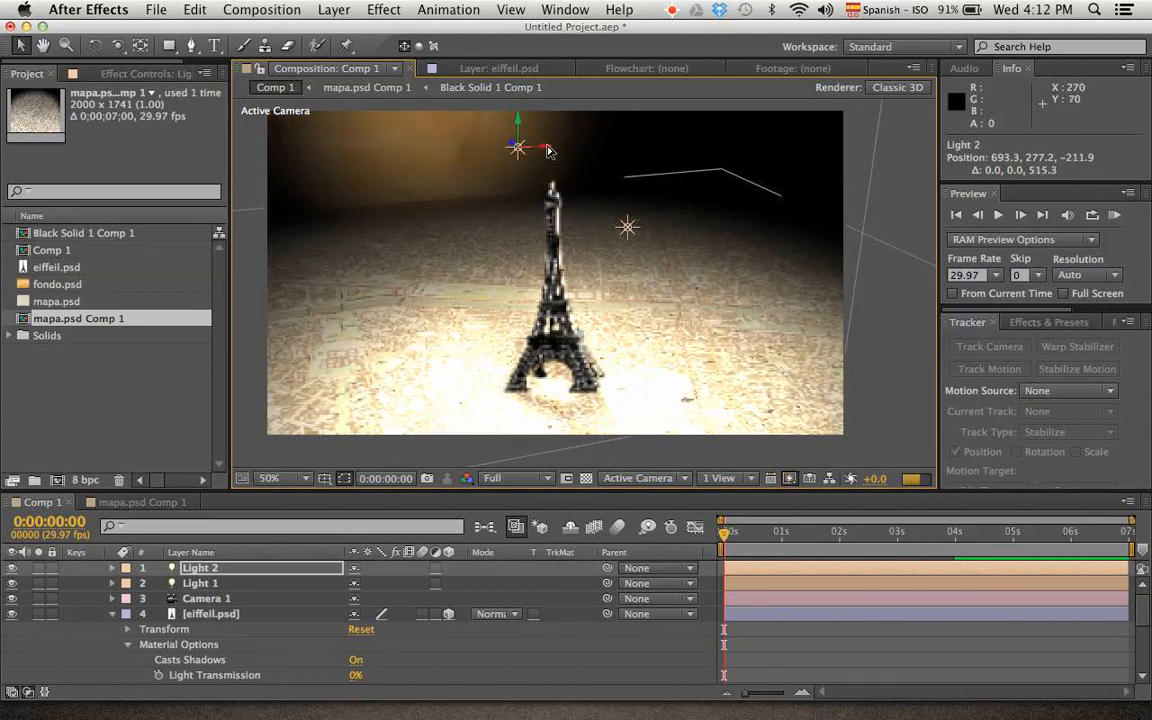
{"action": "left_click_drag", "start_coordinate": [545, 151], "coordinate": [432, 193]}
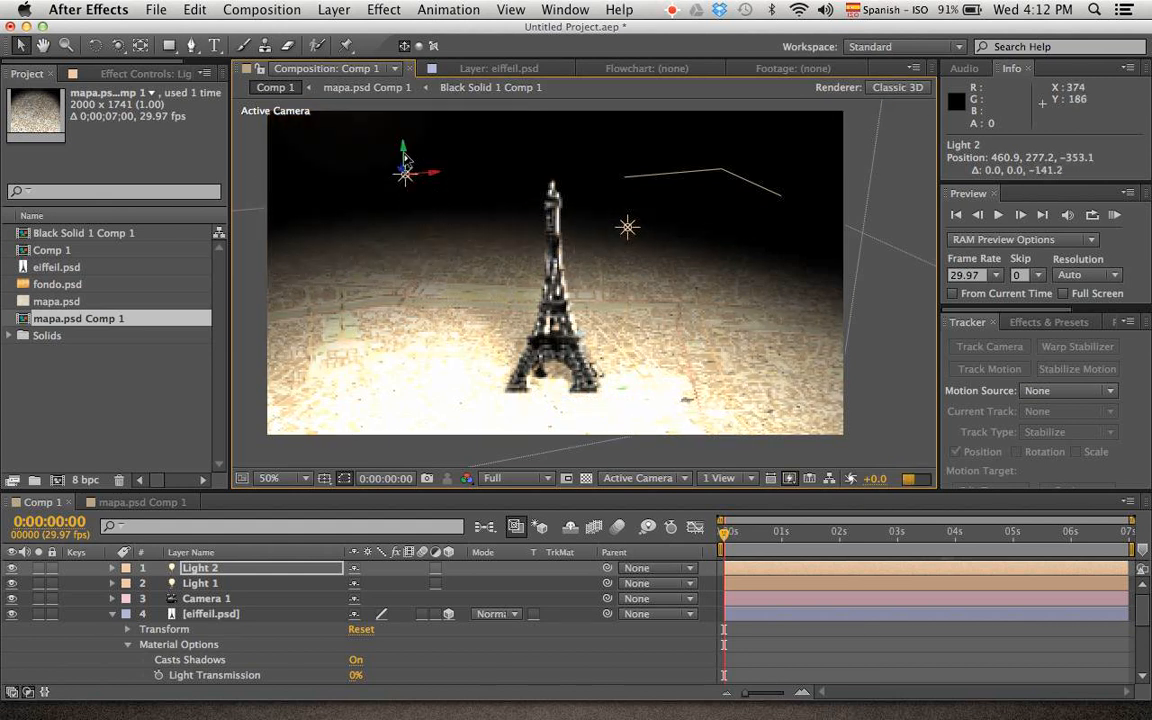
{"action": "left_click_drag", "start_coordinate": [404, 145], "coordinate": [356, 96]}
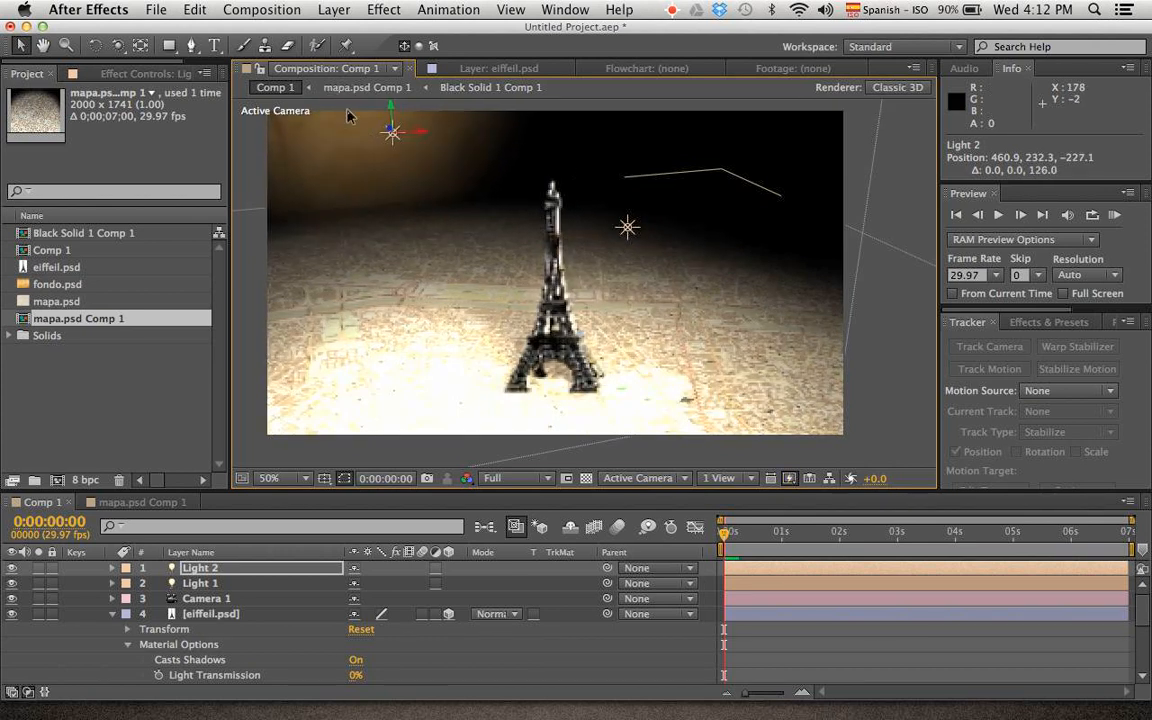
Set the intensity of Light 1 to 120%
{"action": "left_click", "coordinate": [628, 229]}
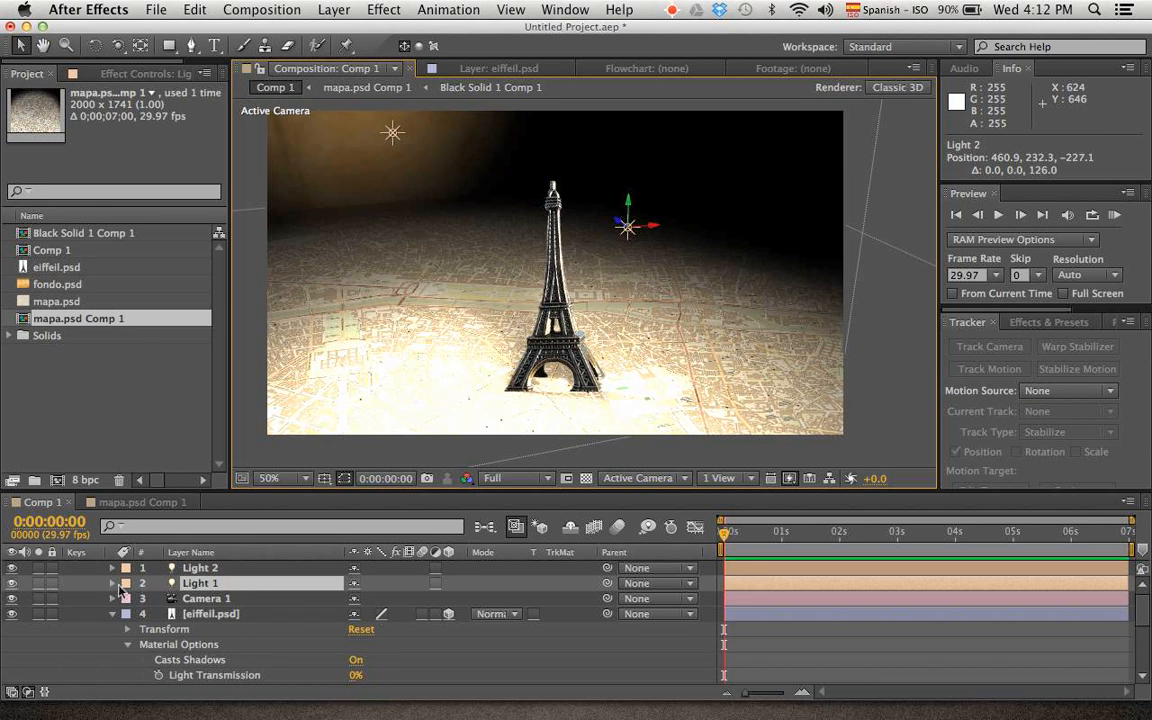
{"action": "left_click", "coordinate": [112, 583]}
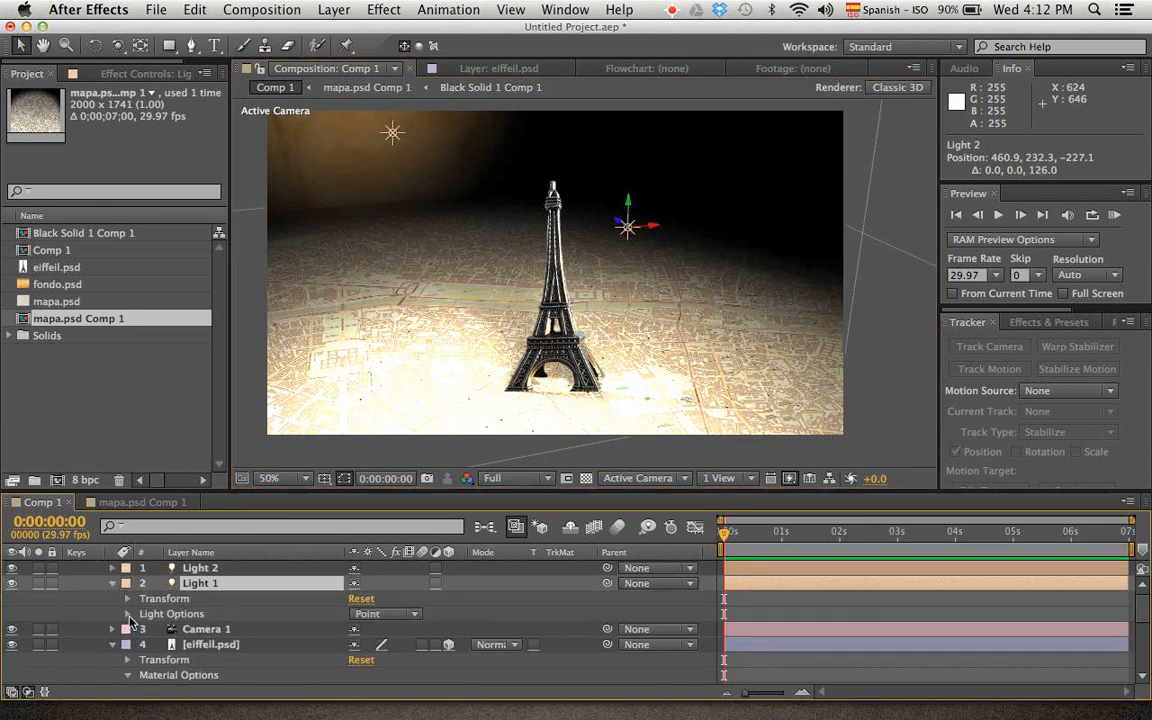
{"action": "left_click", "coordinate": [127, 614]}
{"action": "left_click", "coordinate": [323, 582]}
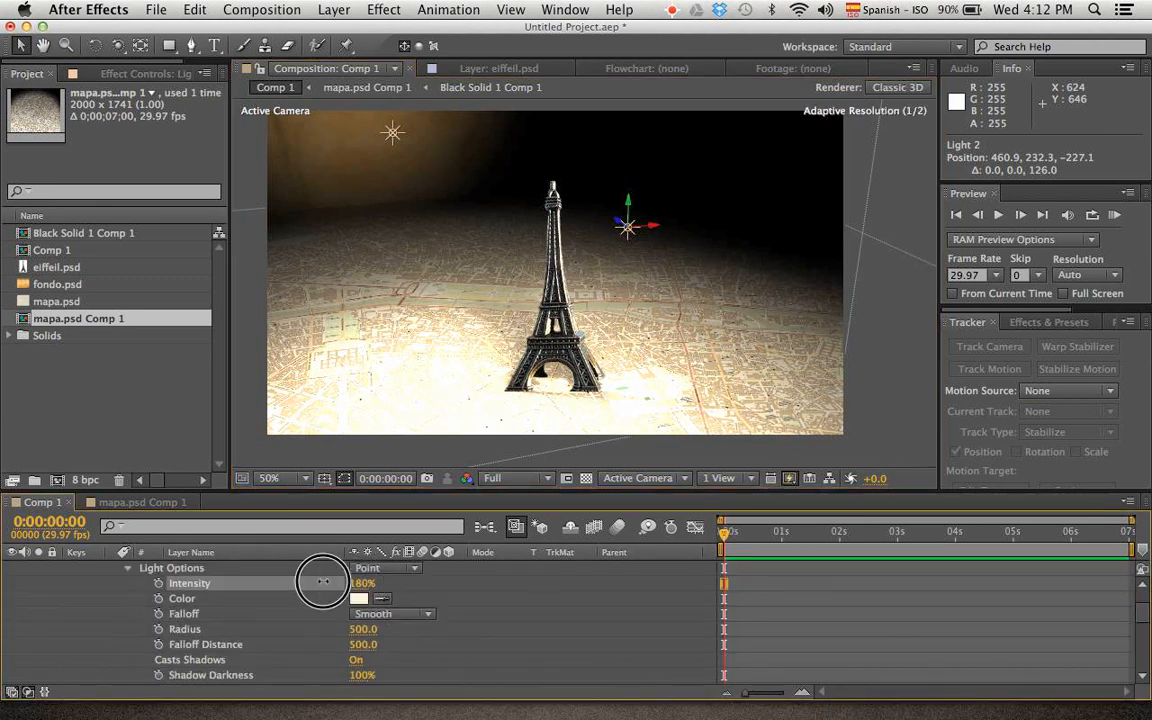
{"action": "mouse_move", "coordinate": [323, 582]}
{"action": "left_mouse_down"}
{"action": "mouse_move", "coordinate": [308, 586]}
{"action": "mouse_move", "coordinate": [333, 591]}
{"action": "left_mouse_up"}
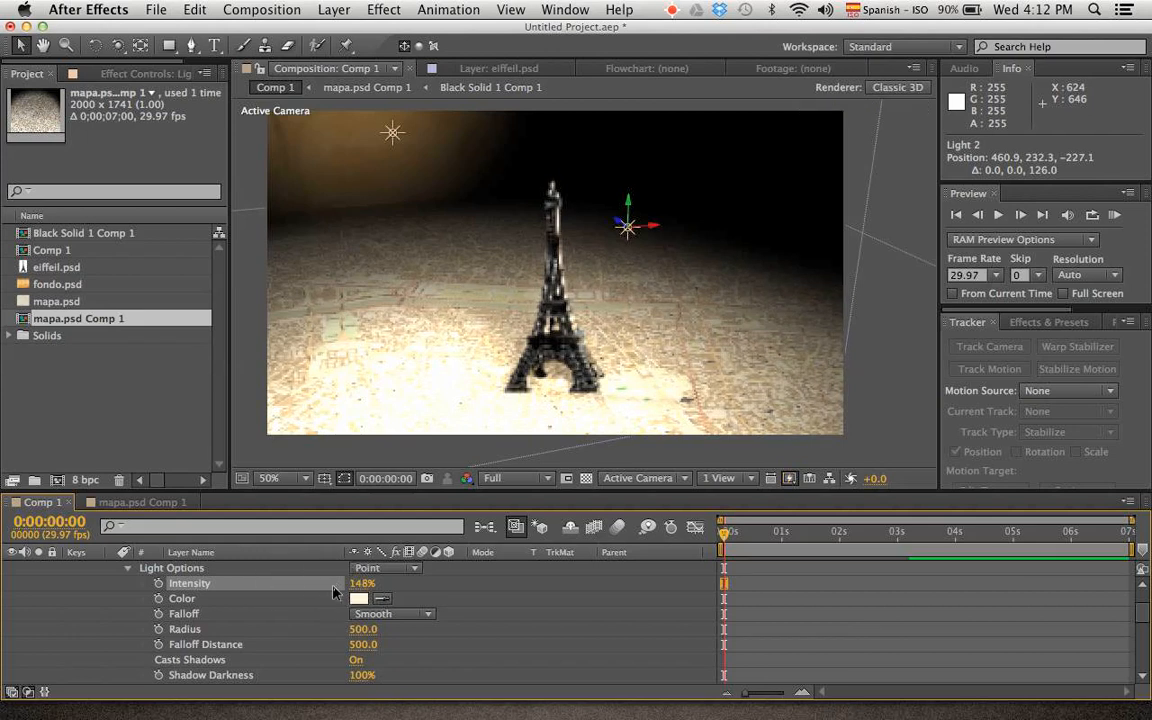
{"action": "left_click", "coordinate": [362, 583]}
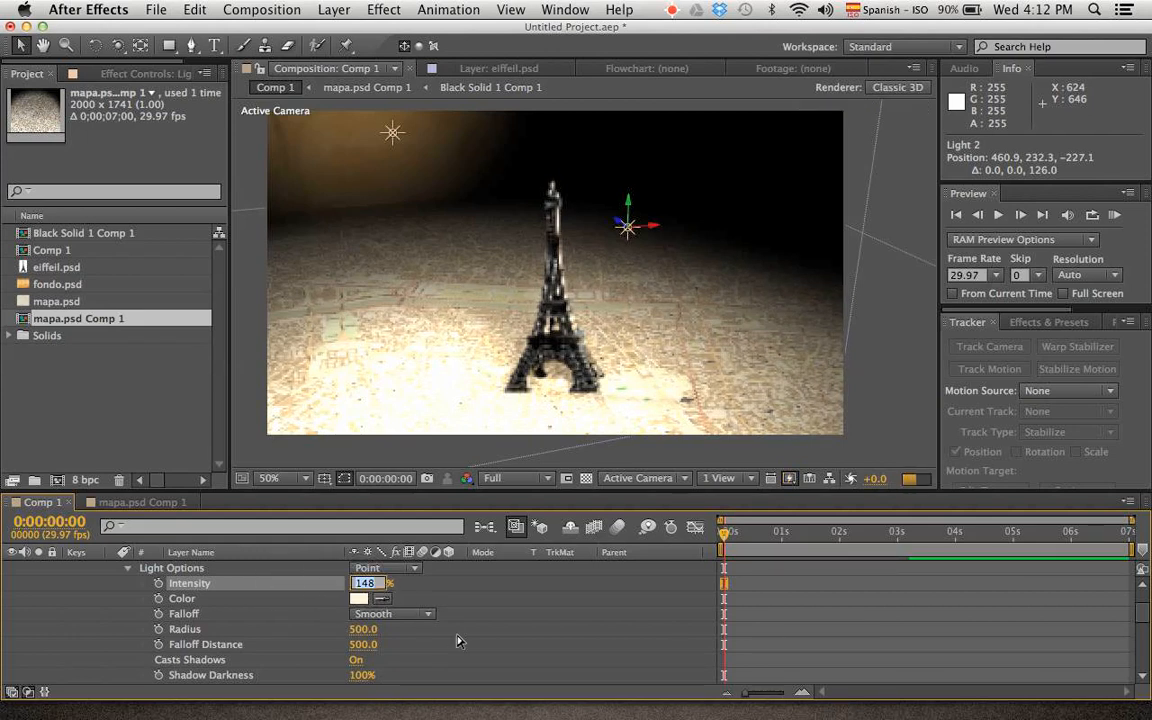
{"action": "type", "text": "120"}
{"action": "key", "text": "Return"}
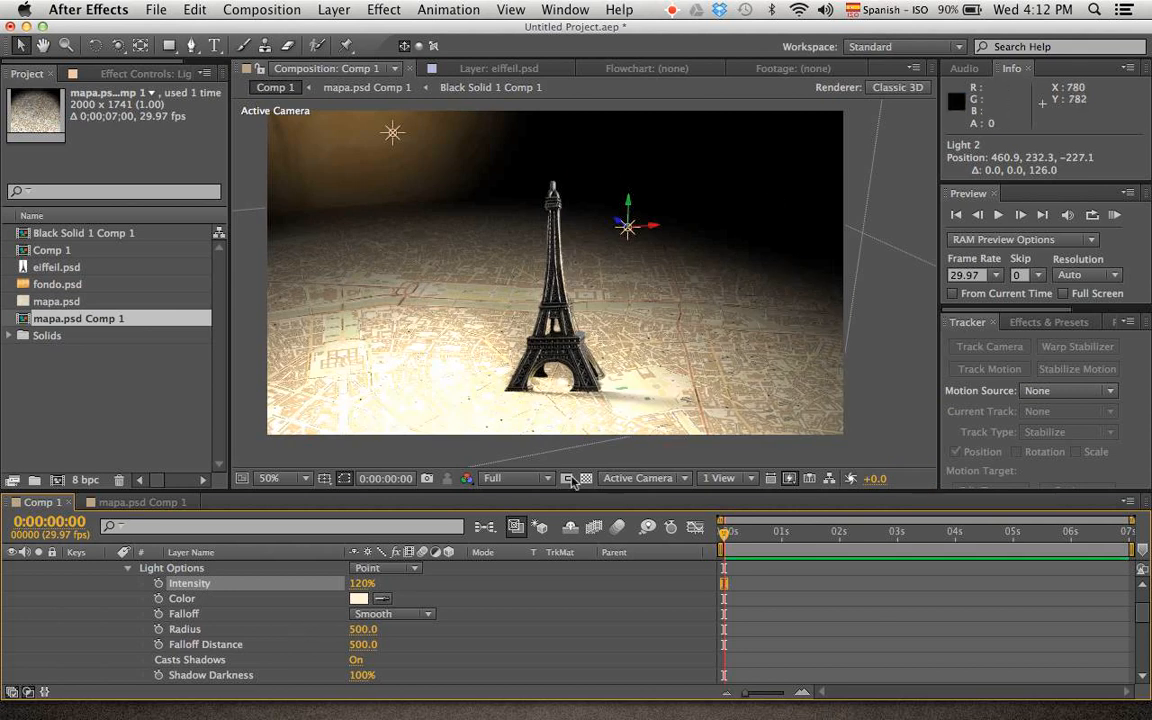
Set the intensity of Light 2 to 90%
{"action": "scroll", "coordinate": [382, 564], "scroll_direction": "up", "scroll_amount": 3}
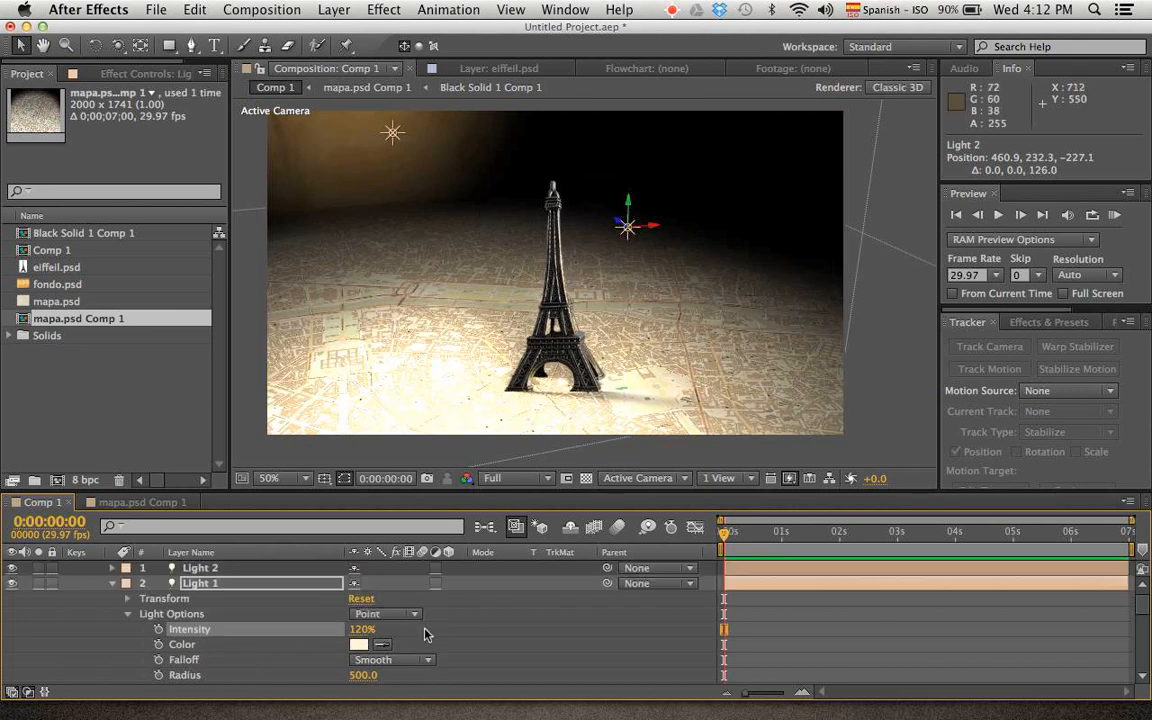
{"action": "left_click", "coordinate": [192, 569]}
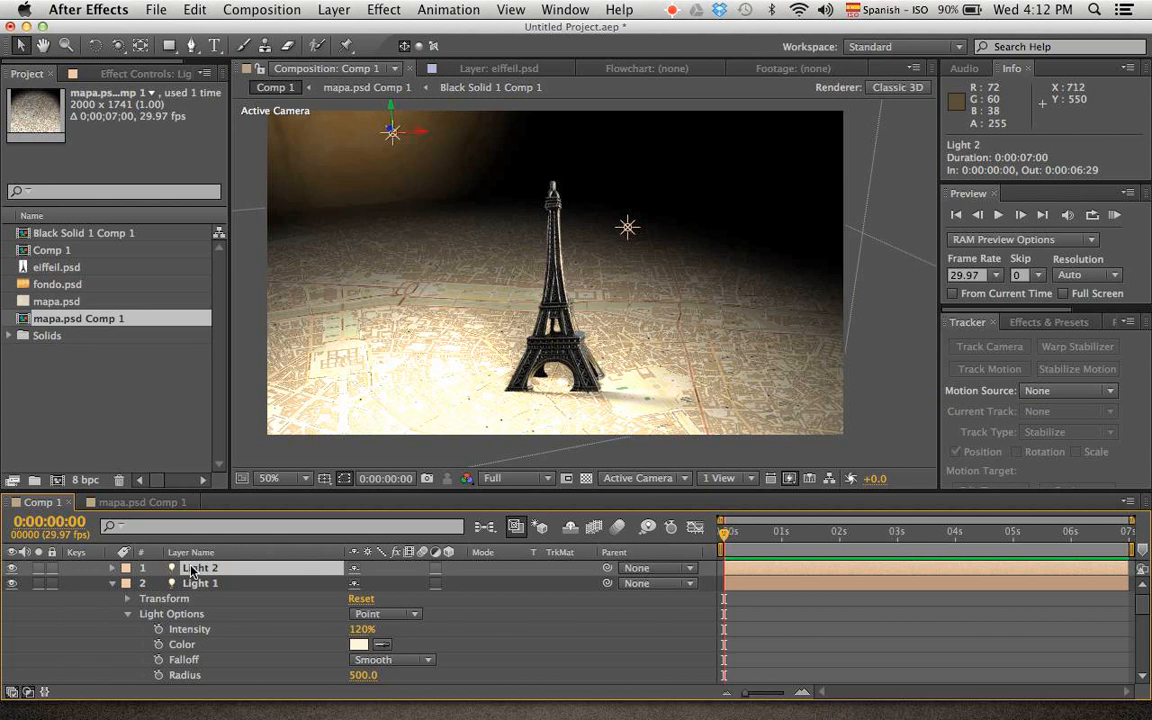
{"action": "key", "text": "u"}
{"action": "key", "text": "u"}
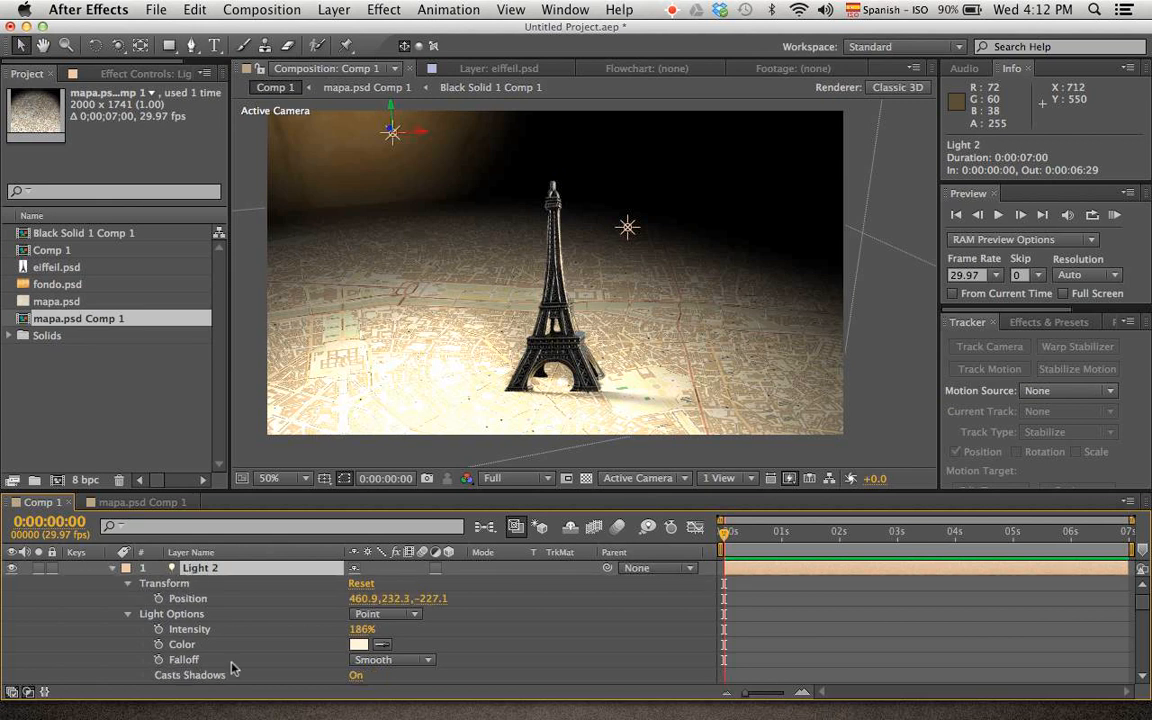
{"action": "scroll", "coordinate": [280, 658], "scroll_direction": "down", "scroll_amount": 5}
{"action": "scroll", "coordinate": [280, 658], "scroll_direction": "up", "scroll_amount": 2}
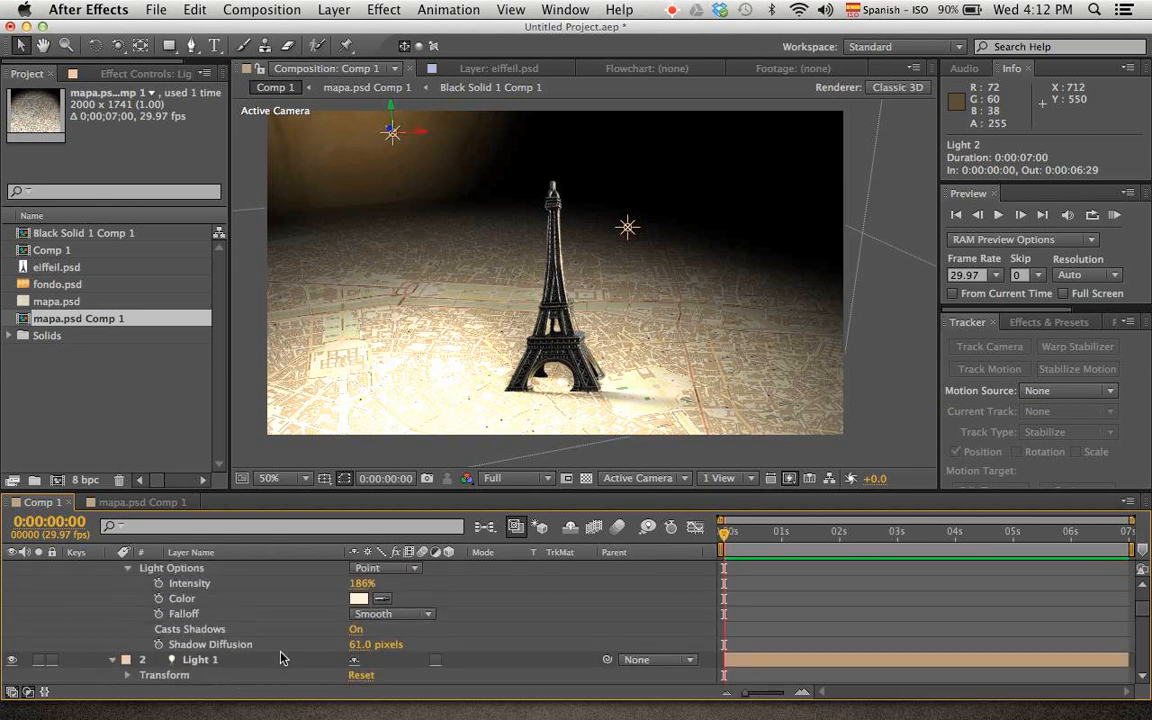
{"action": "left_click", "coordinate": [368, 584]}
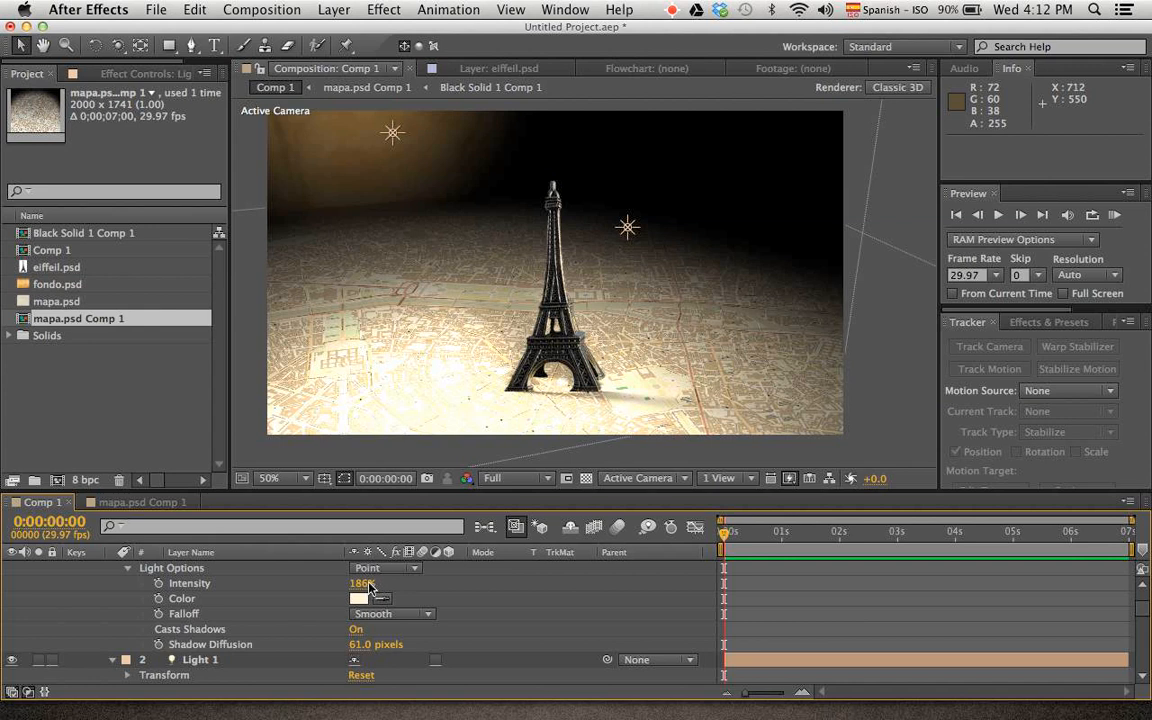
{"action": "left_click", "coordinate": [366, 584]}
{"action": "type", "text": "90"}
{"action": "key", "text": "Return"}
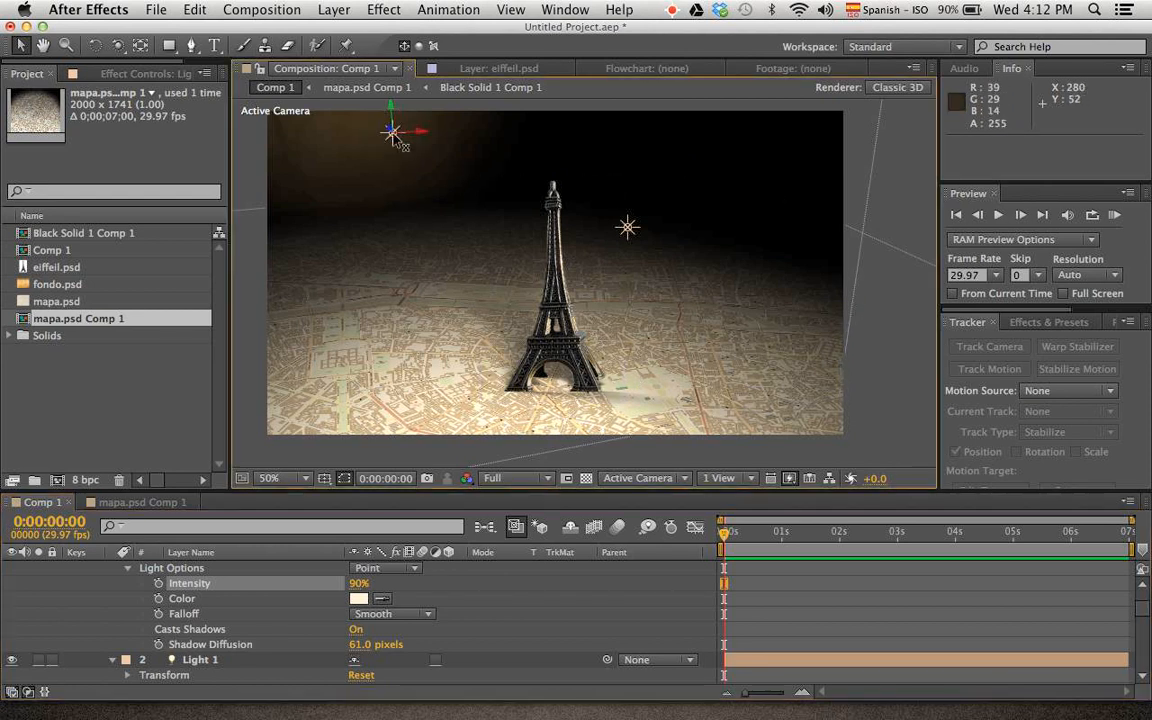
Duplicate Light 2, try a sideways move in the composition view and undo that move
{"action": "key", "text": "super+d"}
{"action": "left_click_drag", "start_coordinate": [430, 132], "coordinate": [554, 128]}
{"action": "key", "text": "super+z"}
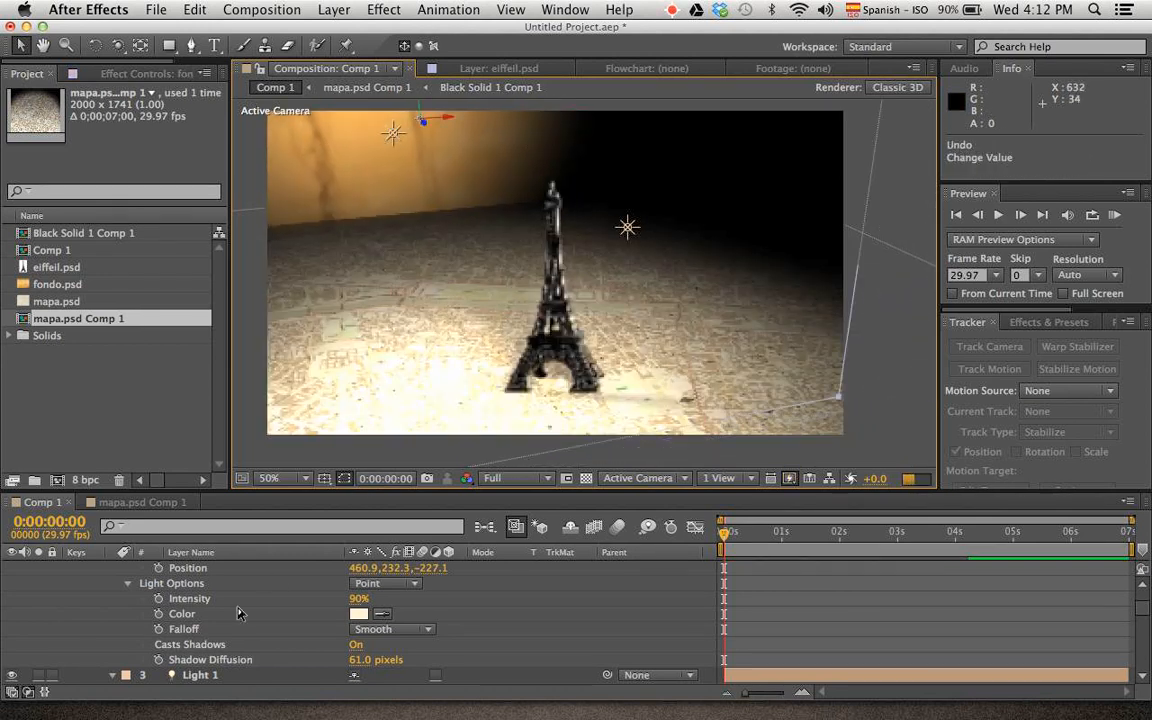
Collapse the properties of all layers in Comp 1 and clear the selection
{"action": "scroll", "coordinate": [220, 660], "scroll_direction": "down", "scroll_amount": 7}
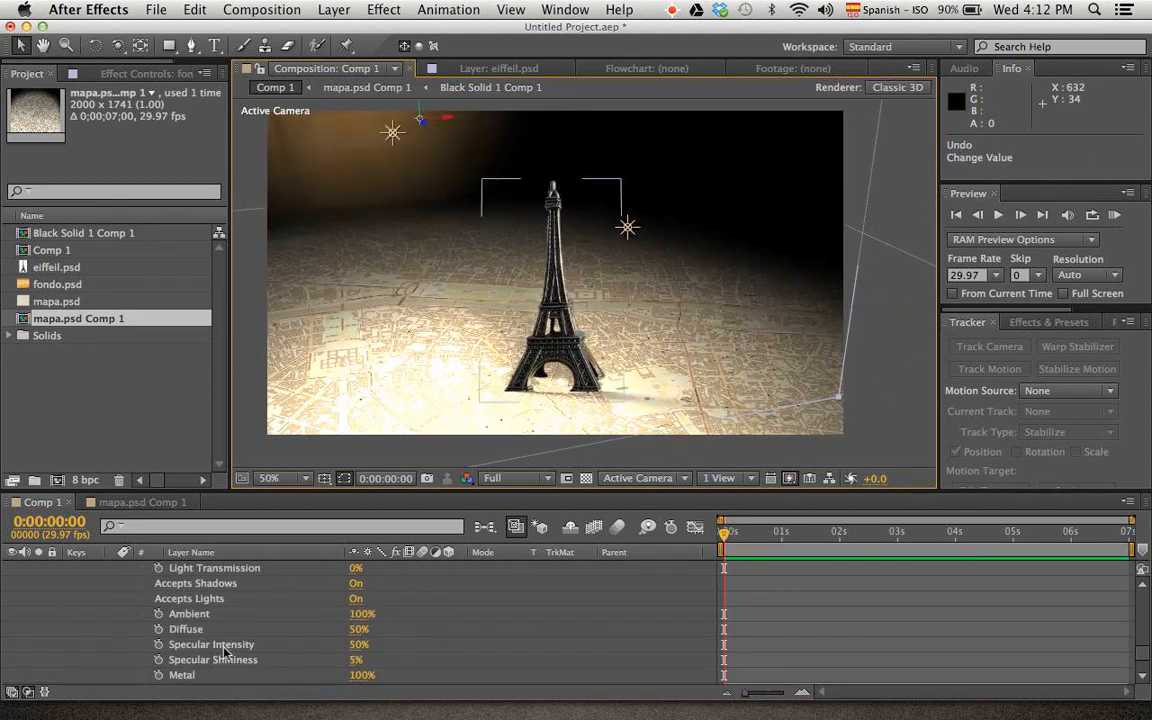
{"action": "scroll", "coordinate": [233, 638], "scroll_direction": "up", "scroll_amount": 6}
{"action": "key", "text": "super+a"}
{"action": "key", "text": "u"}
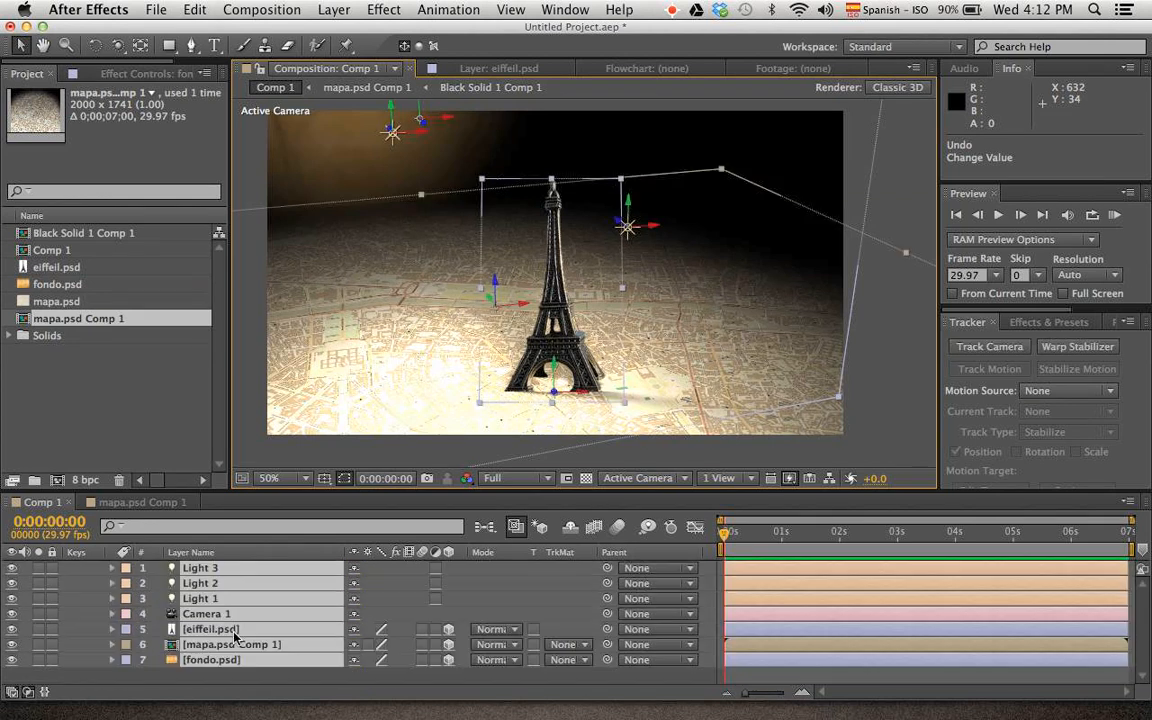
{"action": "left_click", "coordinate": [488, 611]}
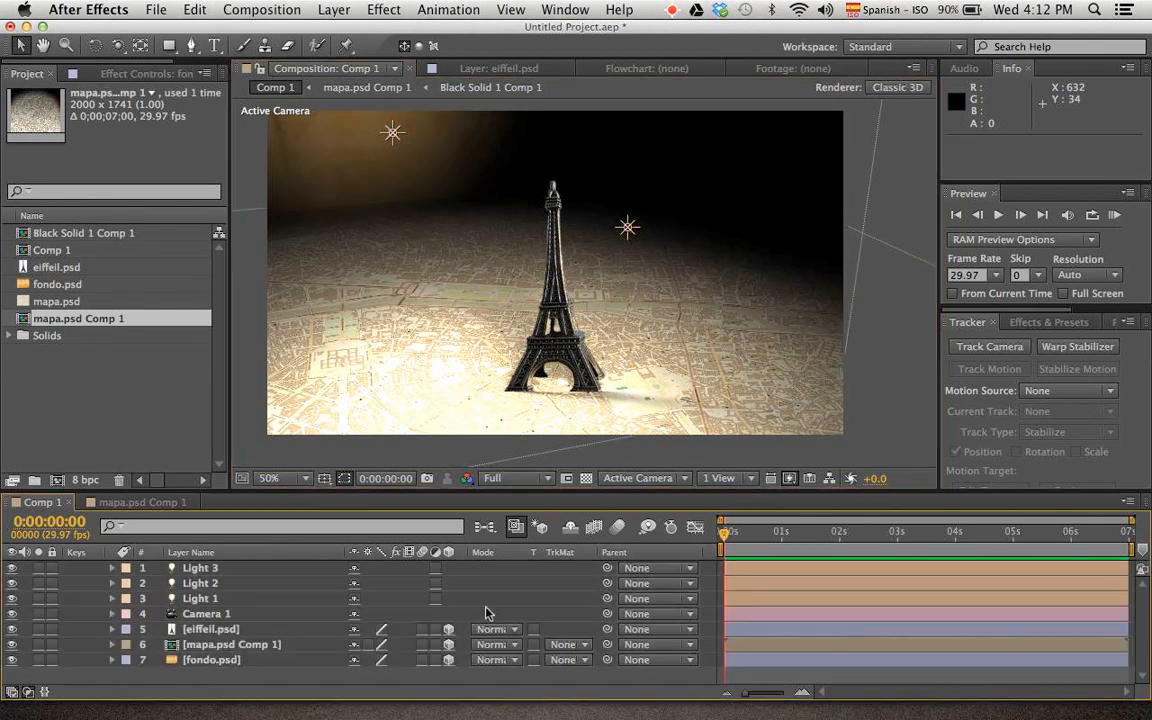
Move Light 3 sideways past the tower and back toward the backdrop, to a position of about 1218, 232, -66
{"action": "left_click", "coordinate": [200, 598]}
{"action": "left_click", "coordinate": [205, 582]}
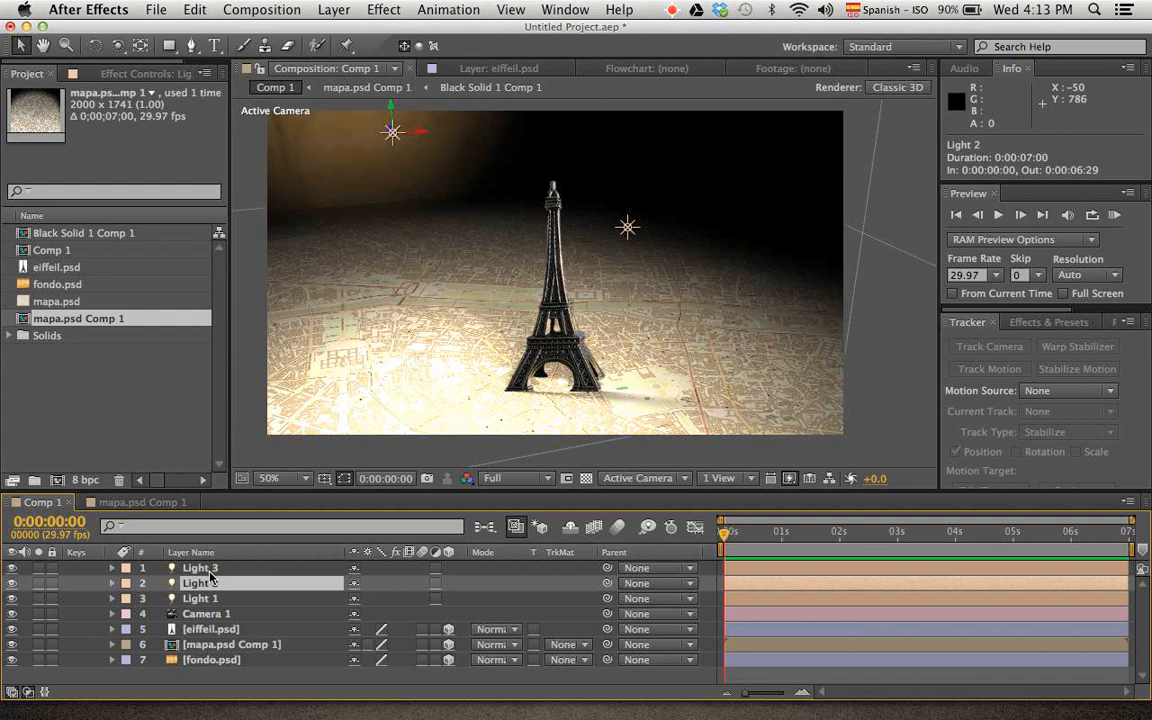
{"action": "left_click", "coordinate": [205, 568]}
{"action": "left_click_drag", "start_coordinate": [423, 136], "coordinate": [762, 222]}
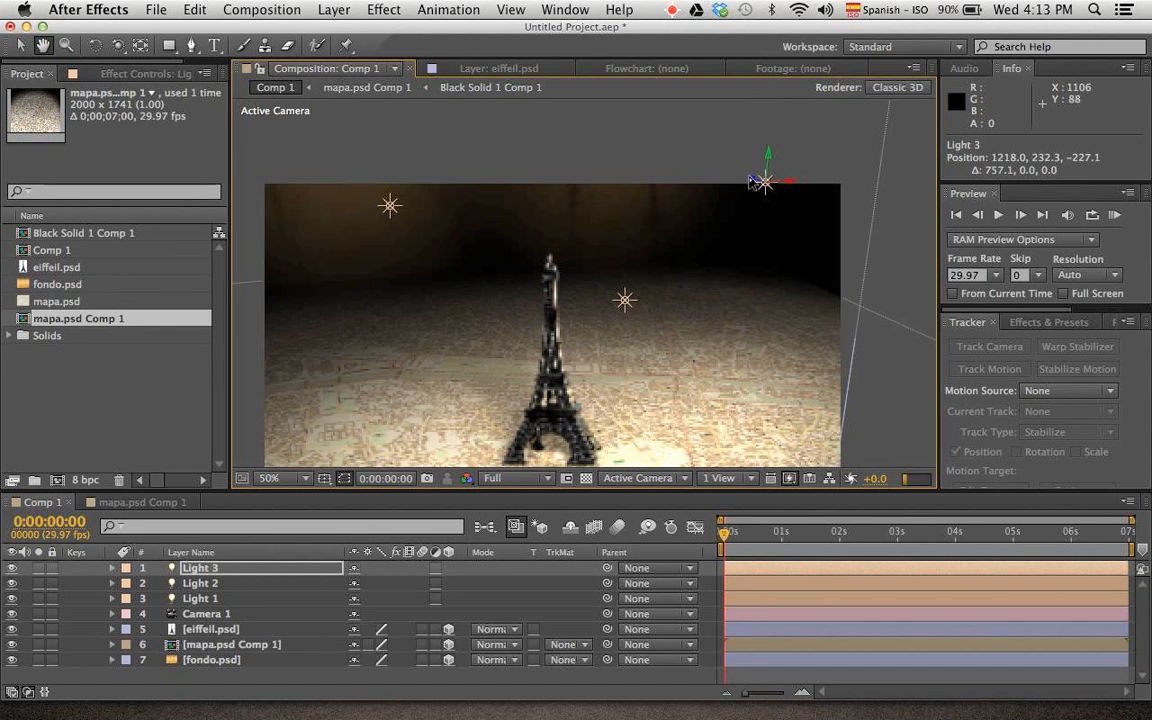
{"action": "left_click_drag", "start_coordinate": [752, 178], "coordinate": [683, 165]}
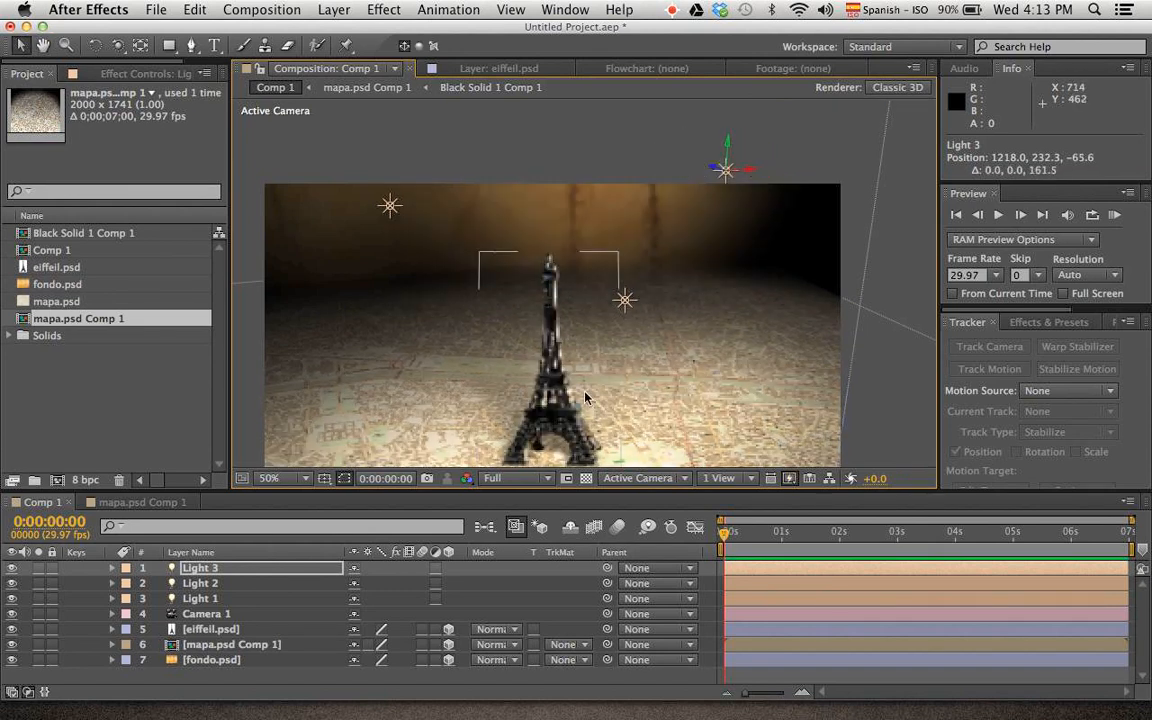
{"action": "key", "text": "space"}
{"action": "left_click_drag", "start_coordinate": [586, 391], "coordinate": [591, 324]}
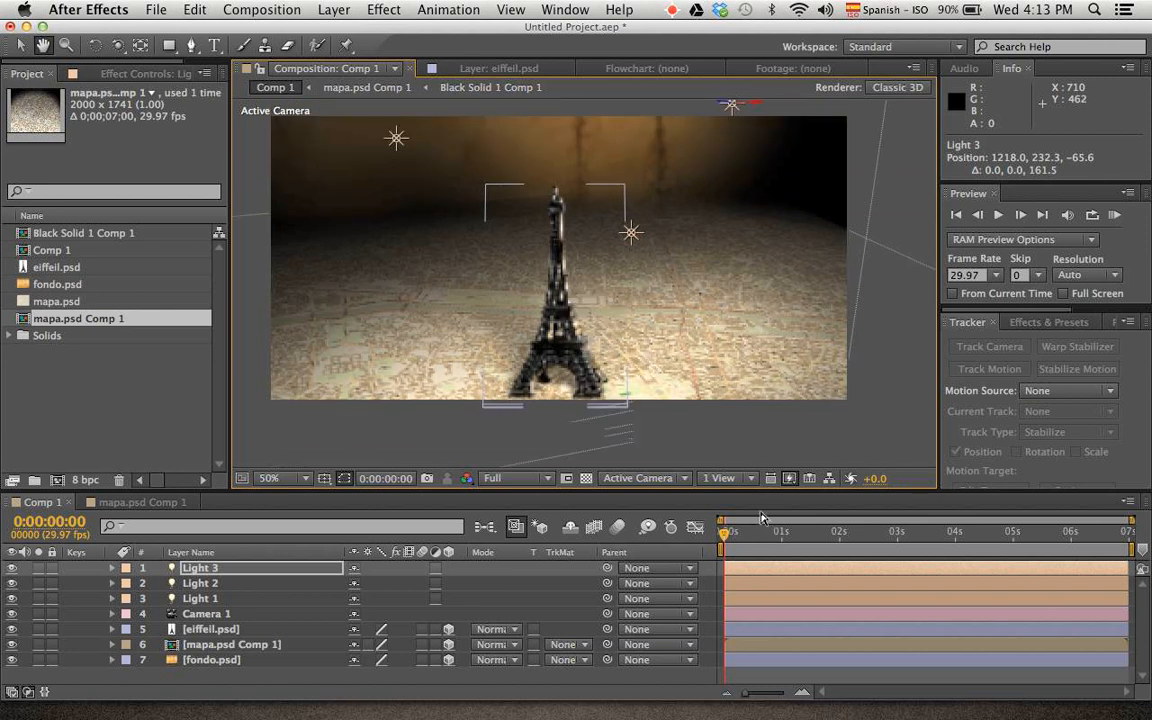
{"action": "mouse_move", "coordinate": [726, 533]}
{"action": "left_mouse_down"}
{"action": "mouse_move", "coordinate": [749, 532]}
{"action": "mouse_move", "coordinate": [723, 532]}
{"action": "left_mouse_up"}
Orbit, track and dolly Camera 1 to frame the whole tower from a low angle, at a position of about 295, 308, -1403
{"action": "key", "text": "c"}
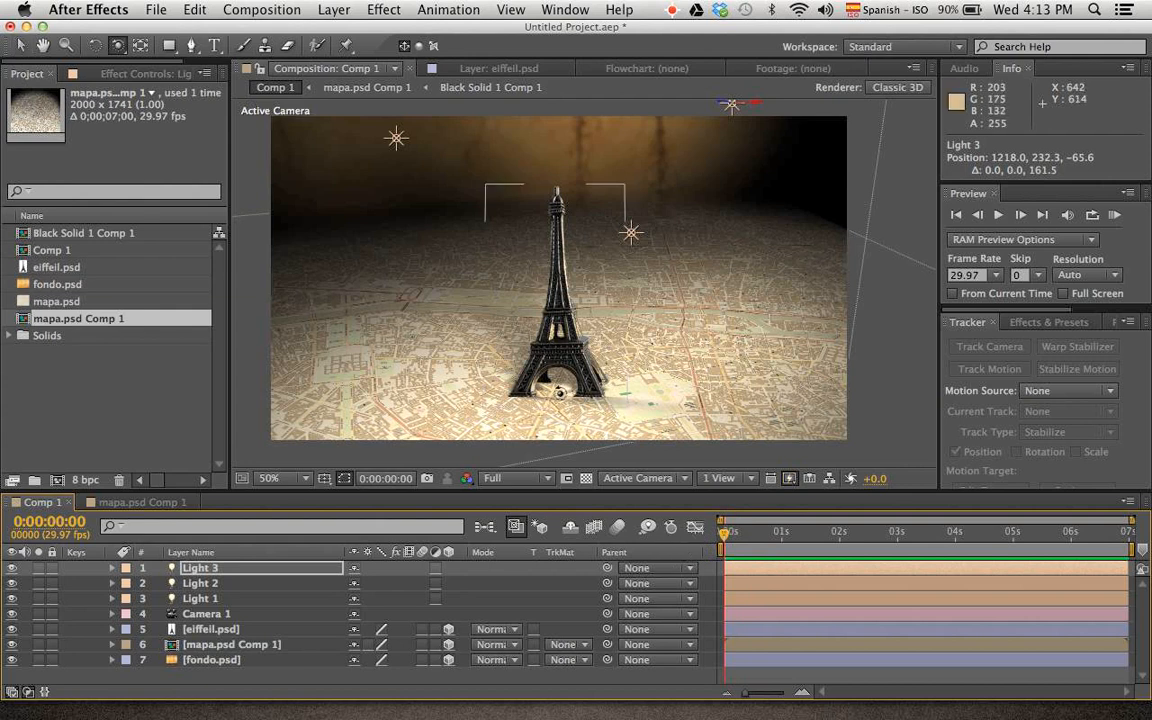
{"action": "left_click_drag", "start_coordinate": [568, 392], "coordinate": [557, 360]}
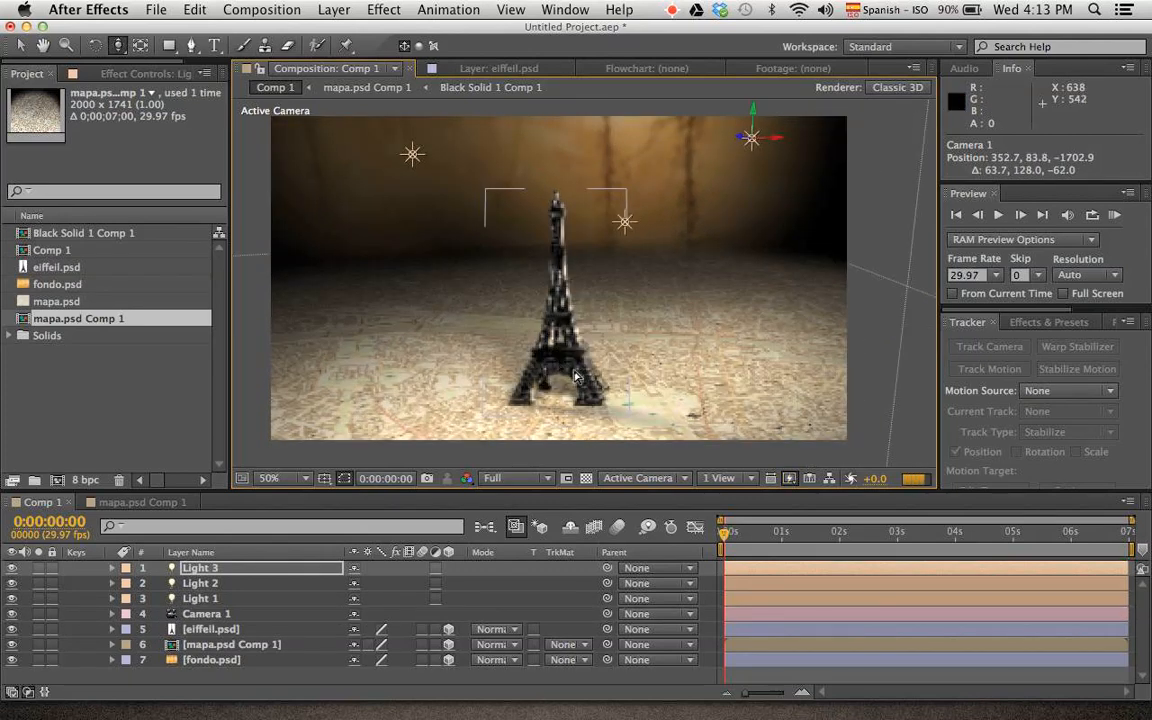
{"action": "left_click_drag", "start_coordinate": [516, 334], "coordinate": [604, 291]}
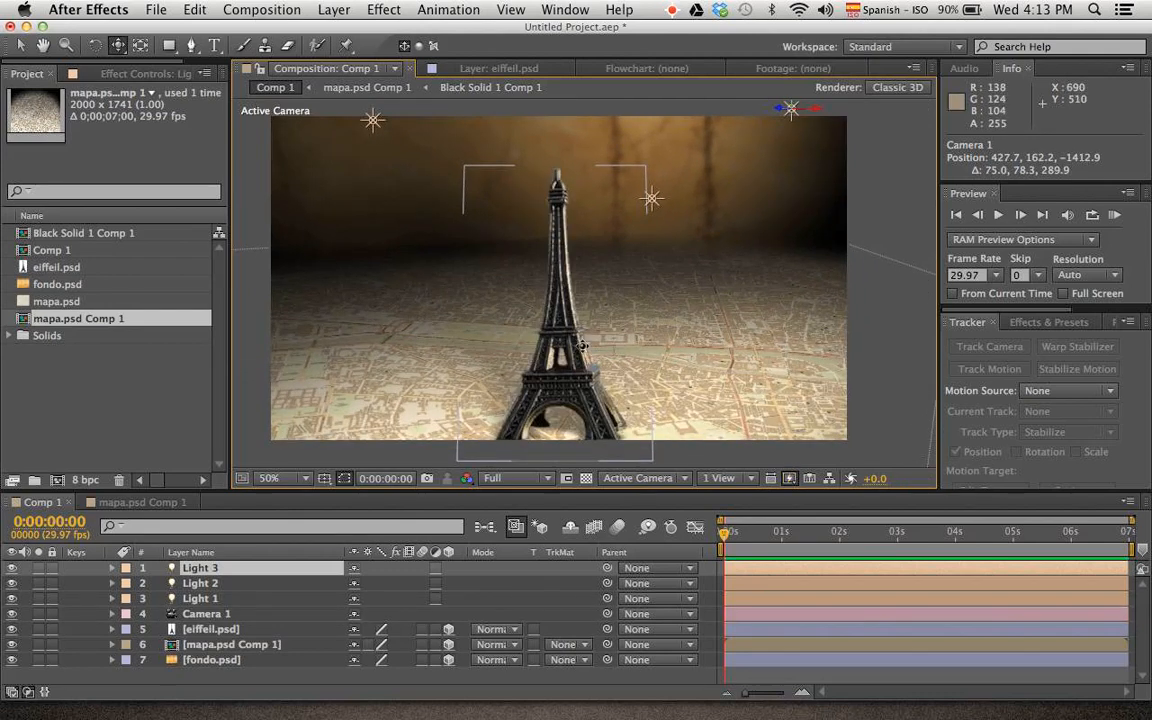
{"action": "left_click_drag", "start_coordinate": [582, 345], "coordinate": [591, 300]}
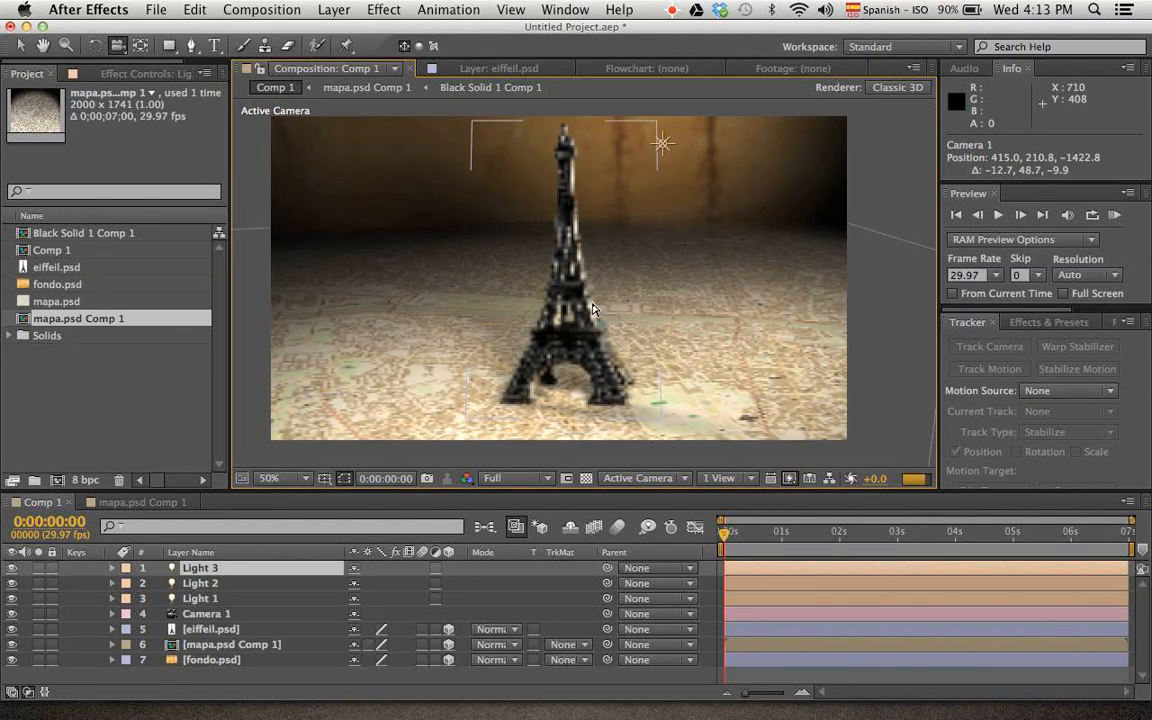
{"action": "mouse_move", "coordinate": [612, 329]}
{"action": "left_mouse_down"}
{"action": "mouse_move", "coordinate": [597, 331]}
{"action": "mouse_move", "coordinate": [633, 319]}
{"action": "left_mouse_up"}
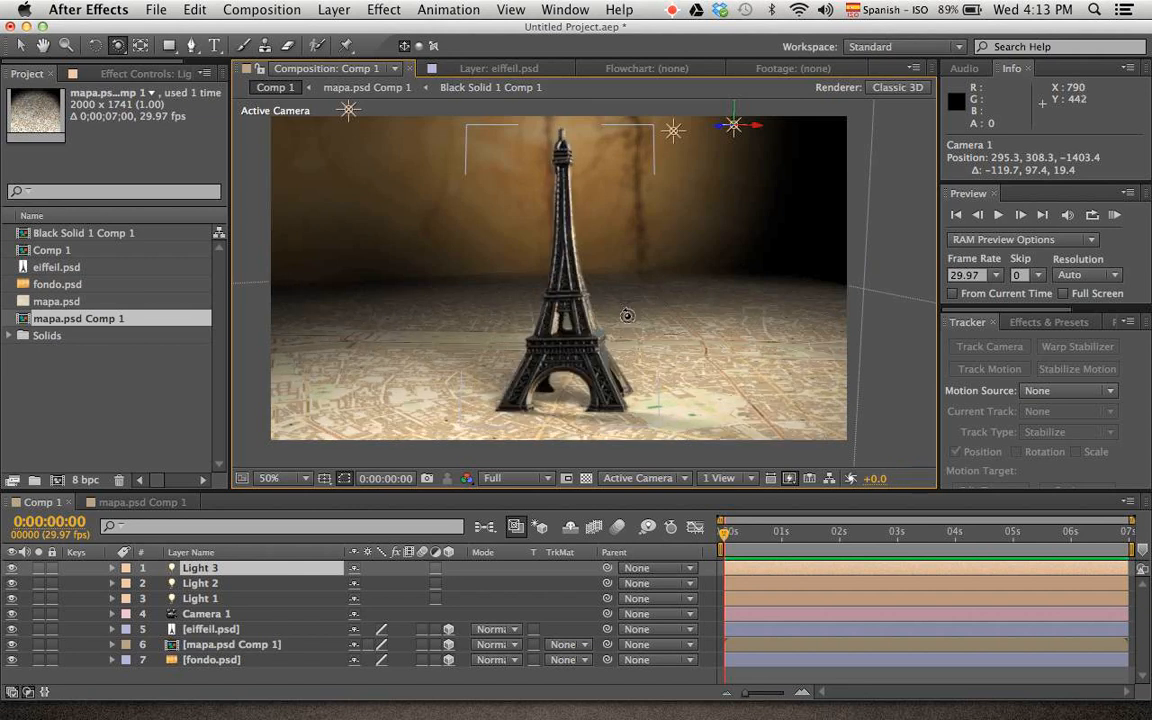
Save the project as eiffel_mapa in the ae folder and return to the Selection tool
{"action": "key", "text": "super+s"}
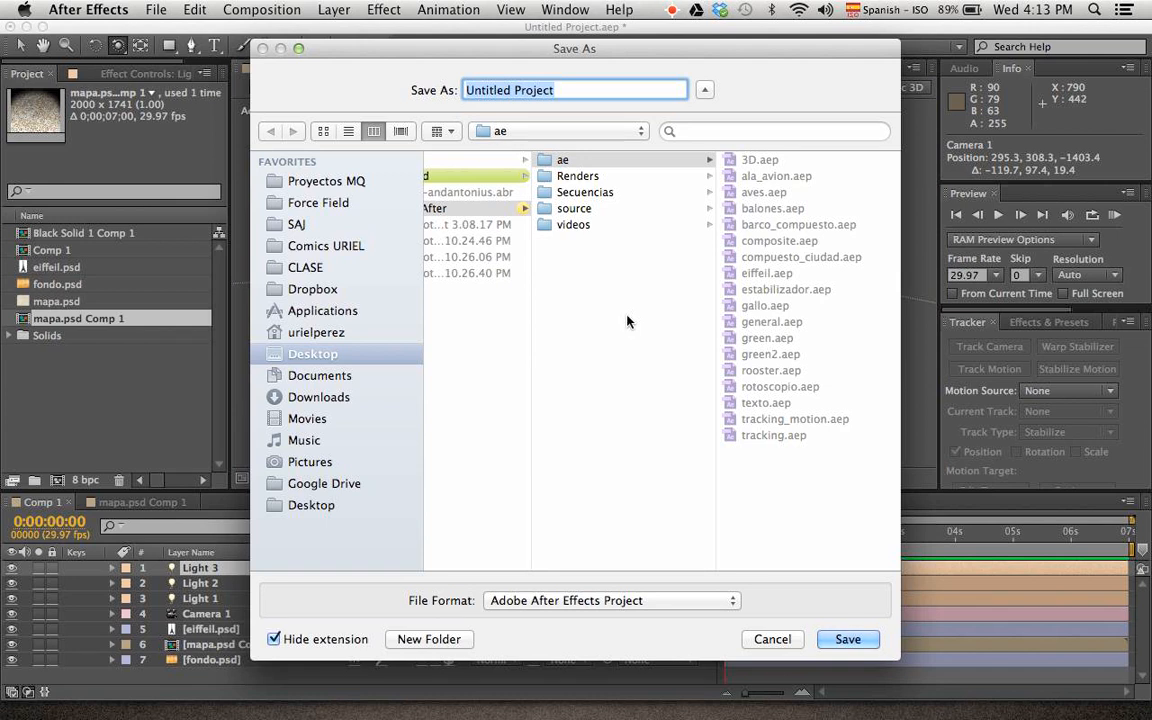
{"action": "key", "text": "BackSpace"}
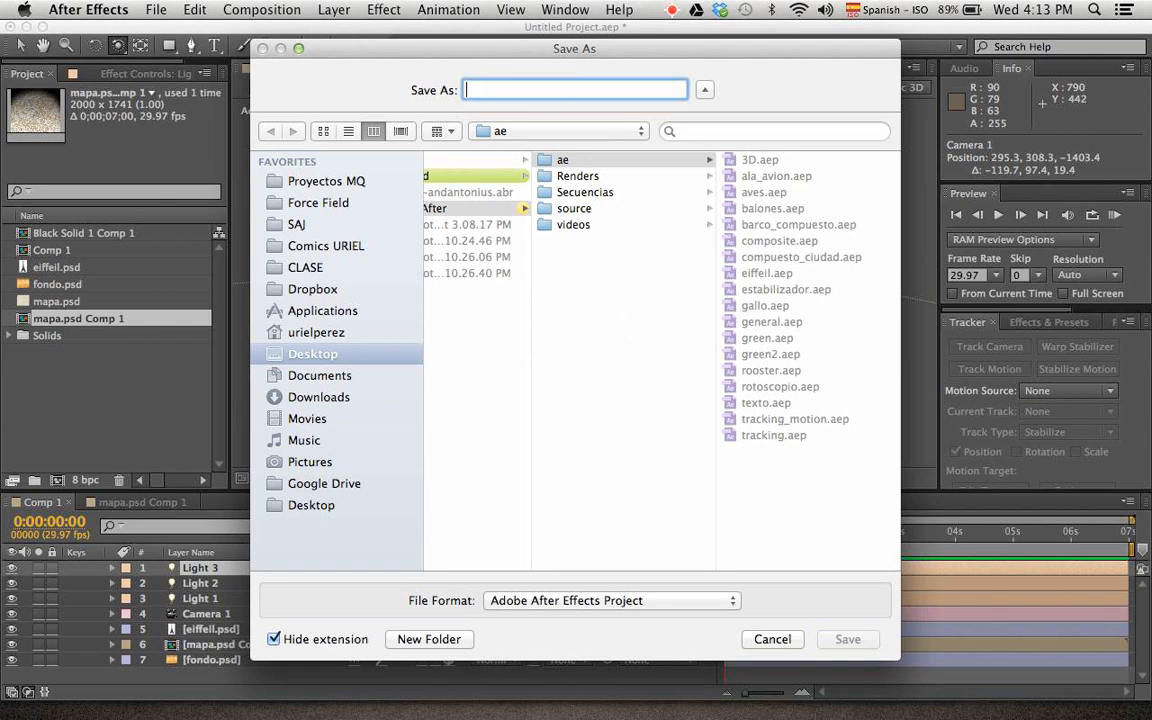
{"action": "type", "text": "eiffel"}
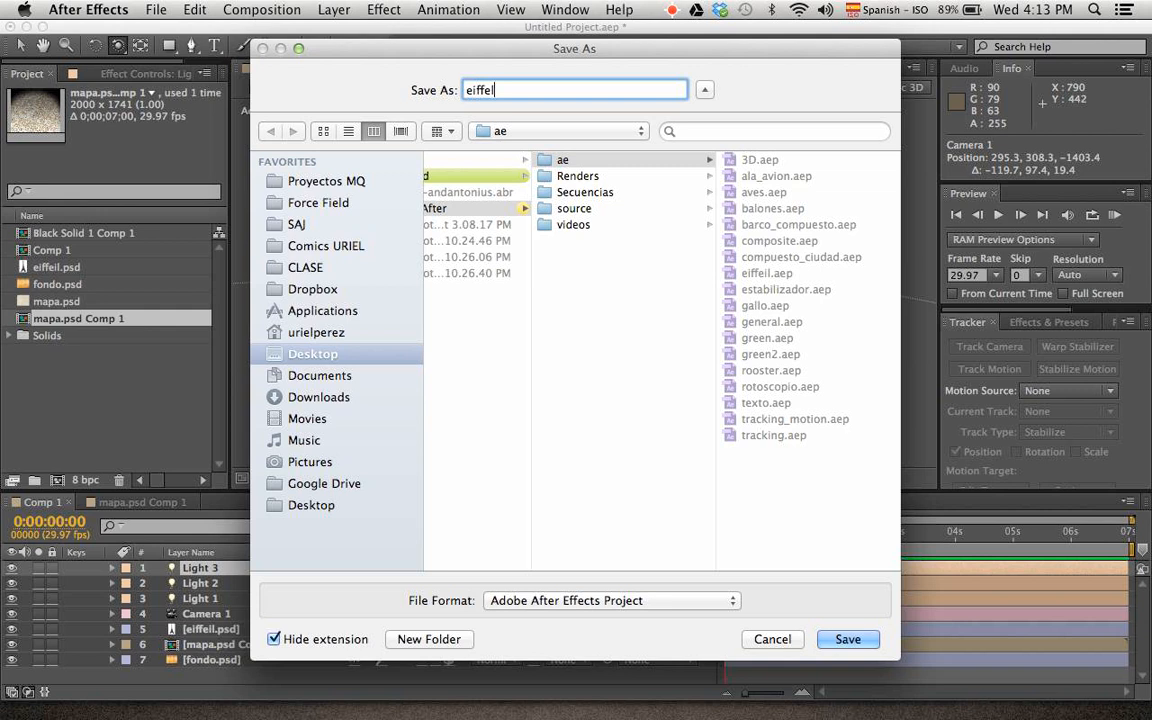
{"action": "type", "text": "_mapa"}
{"action": "key", "text": "Return"}
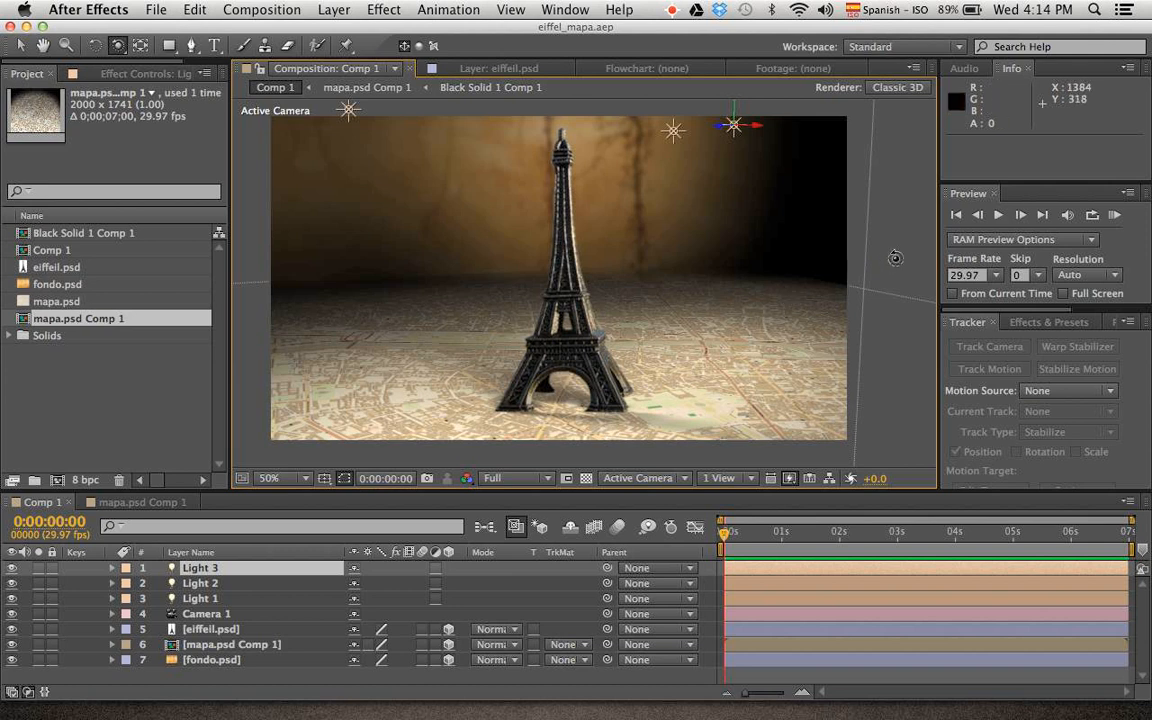
{"action": "key", "text": "v"}
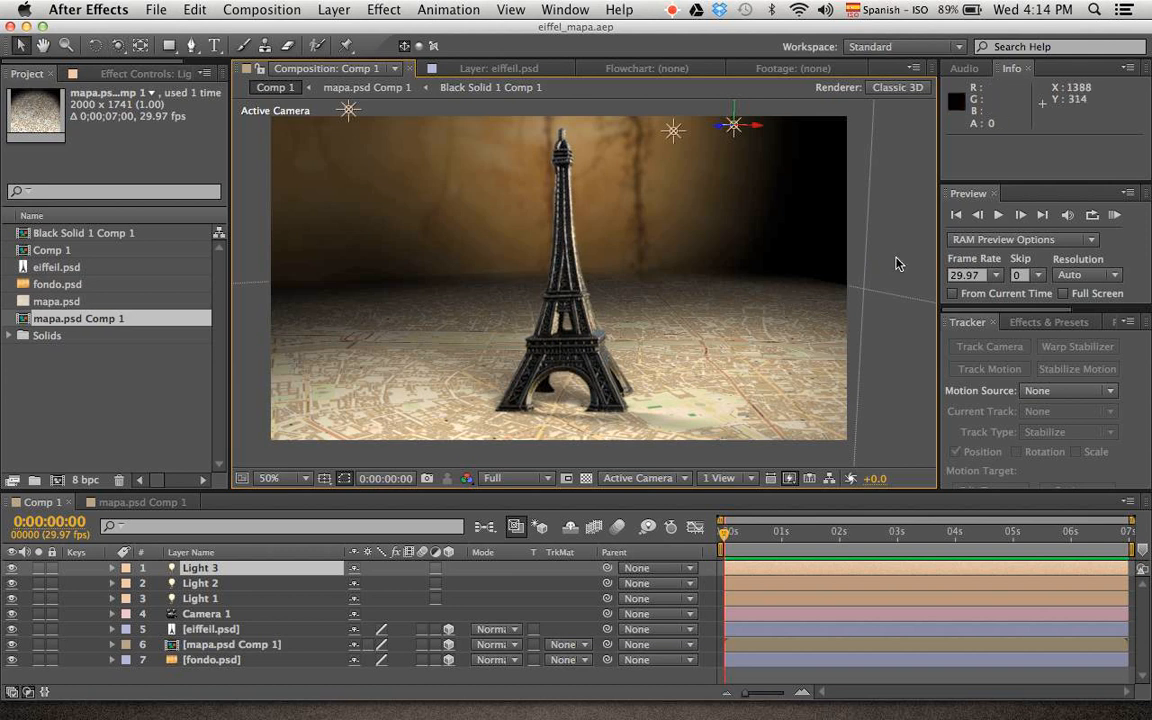